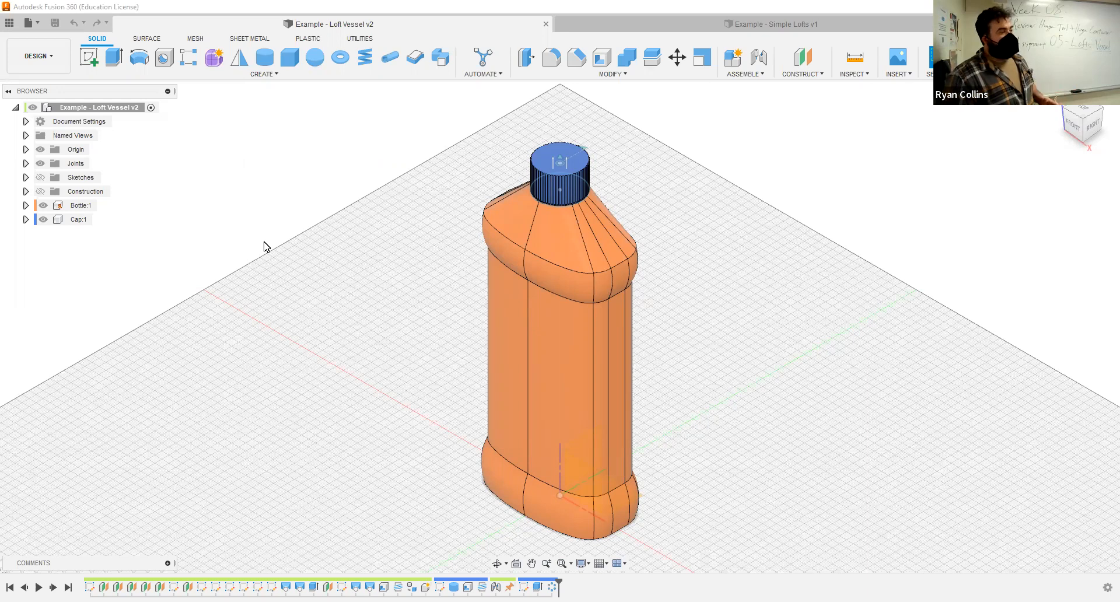
- Examine the lofted bottle with its cap from the front and from oblique angles
click(268, 76)
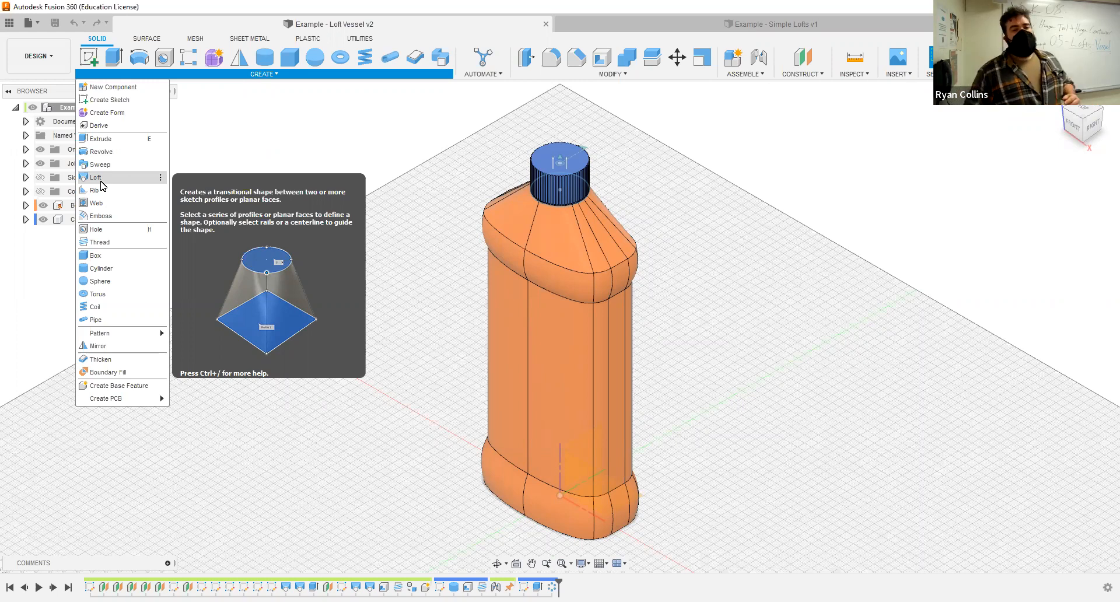
click(763, 282)
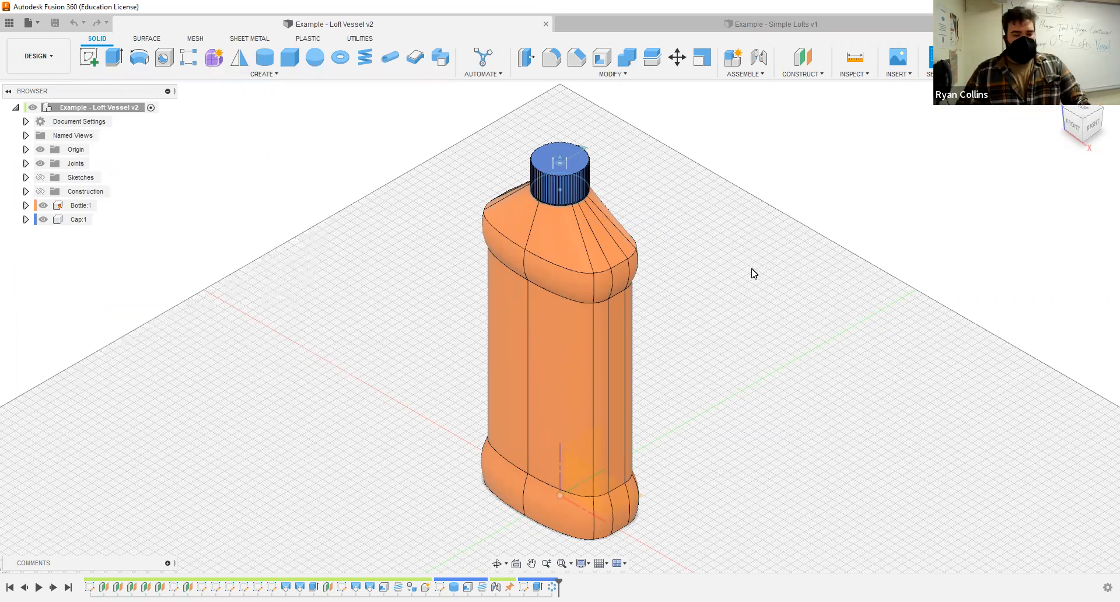
shift+middle_drag(695, 352, 650, 495)
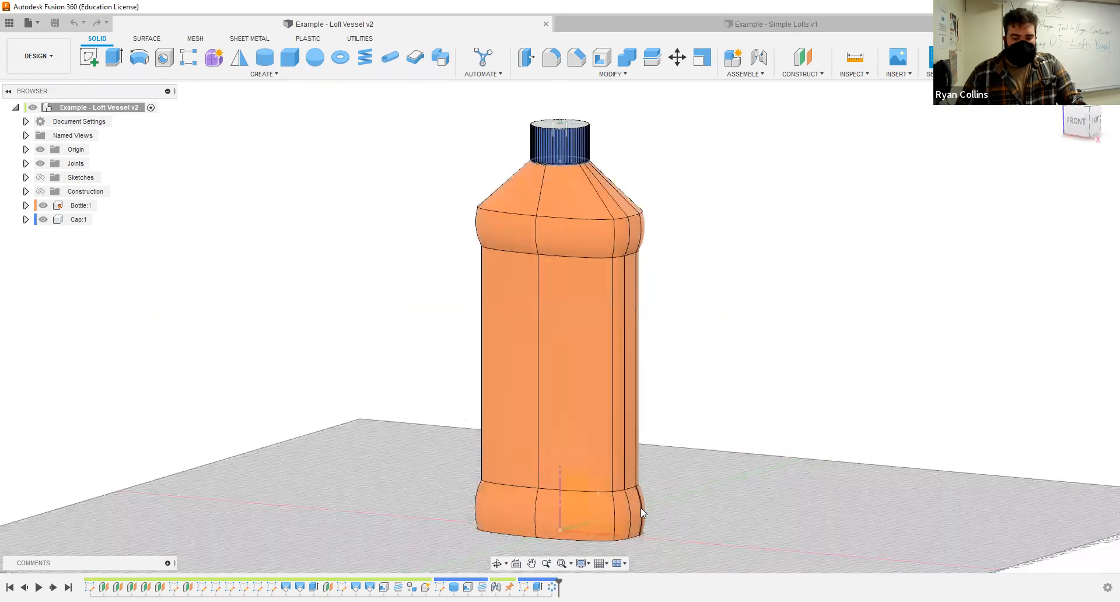
scroll(690, 519, up, 5)
scroll(739, 297, down, 3)
middle_drag(739, 209, 705, 336)
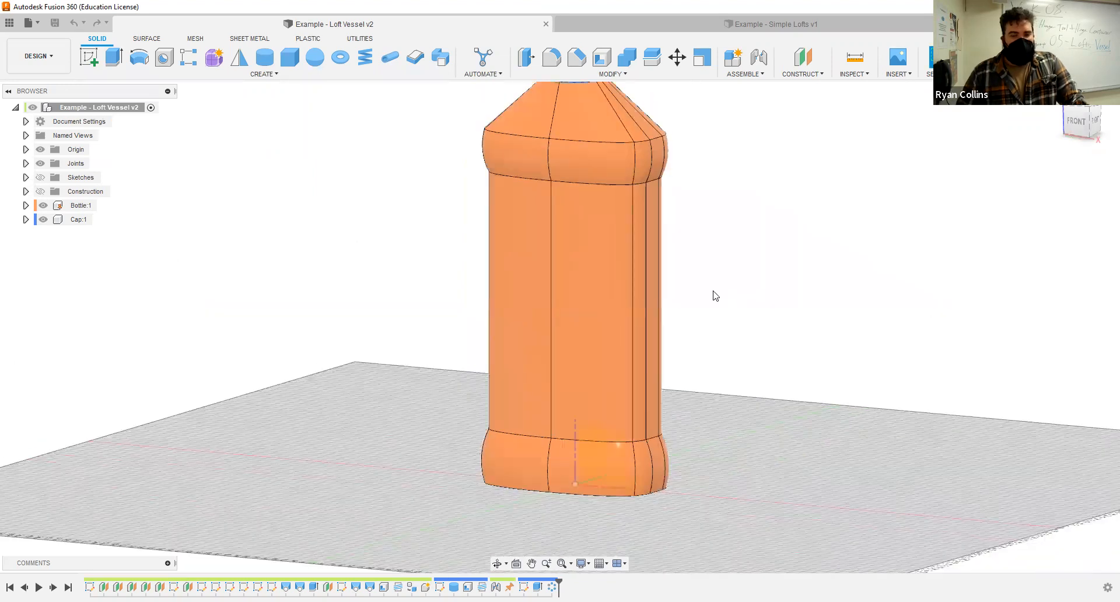
scroll(730, 275, down, 2)
middle_drag(730, 275, 712, 305)
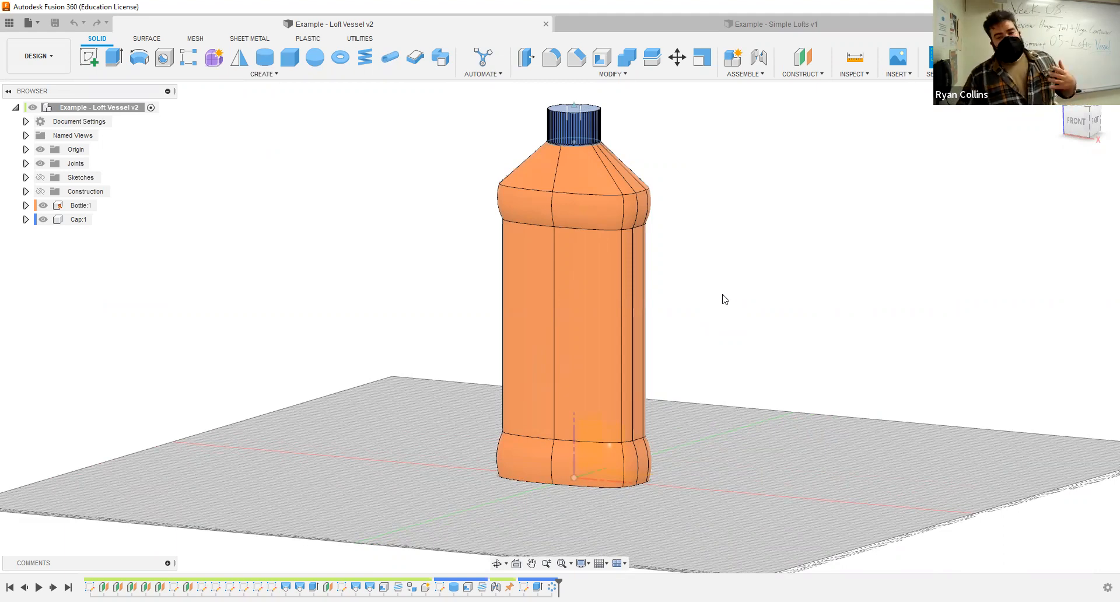
click(1075, 129)
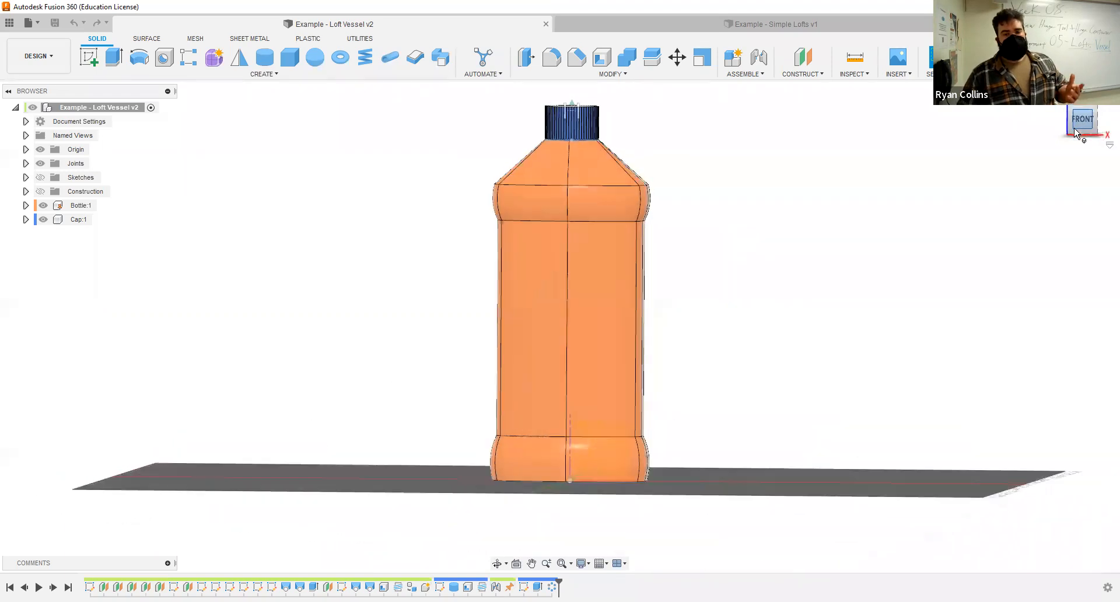
shift+middle_drag(778, 277, 757, 283)
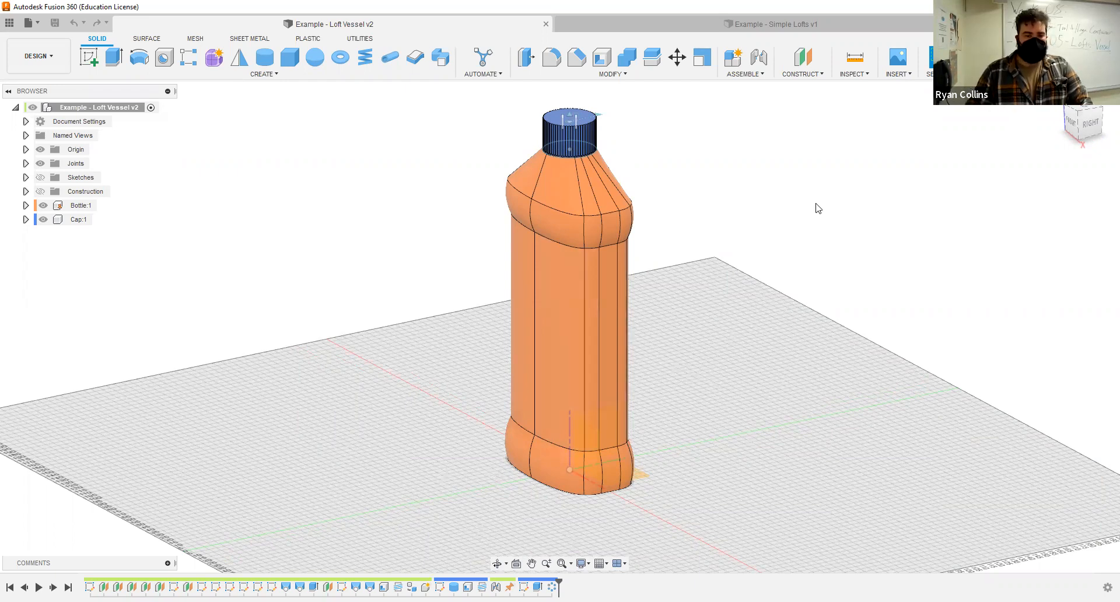
- Show the construction planes, hide the bottle component to view them alone, and show the bottle again for a front and angled view
click(46, 193)
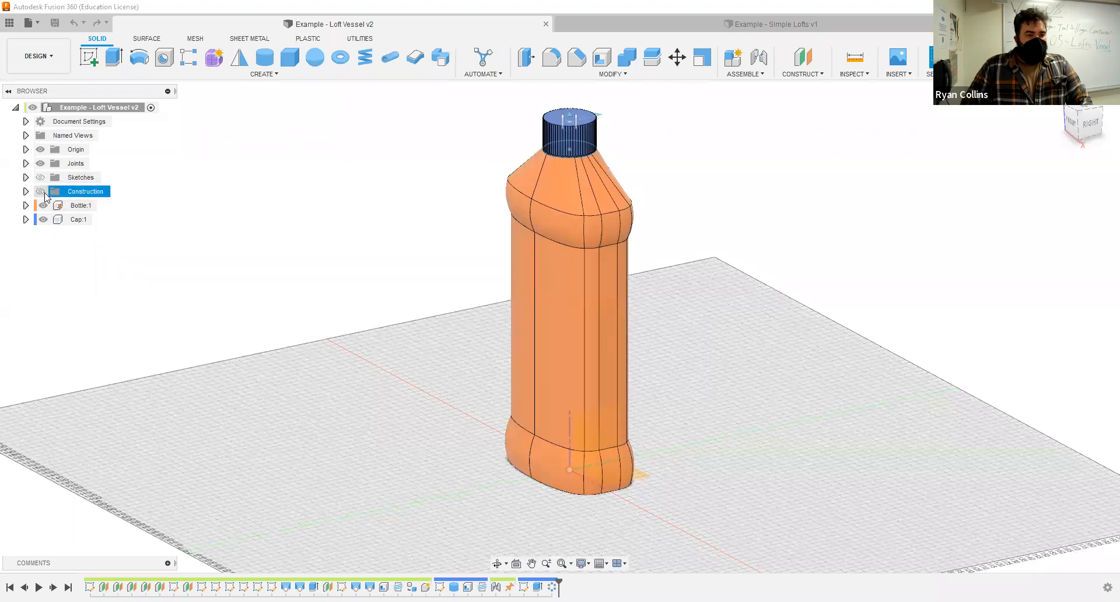
click(41, 192)
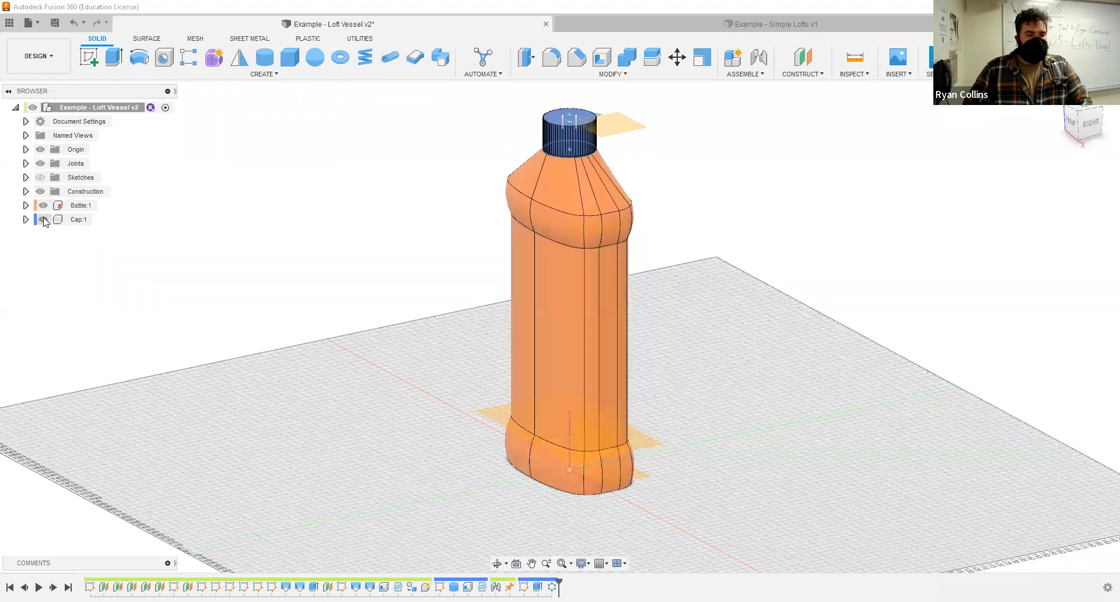
click(43, 206)
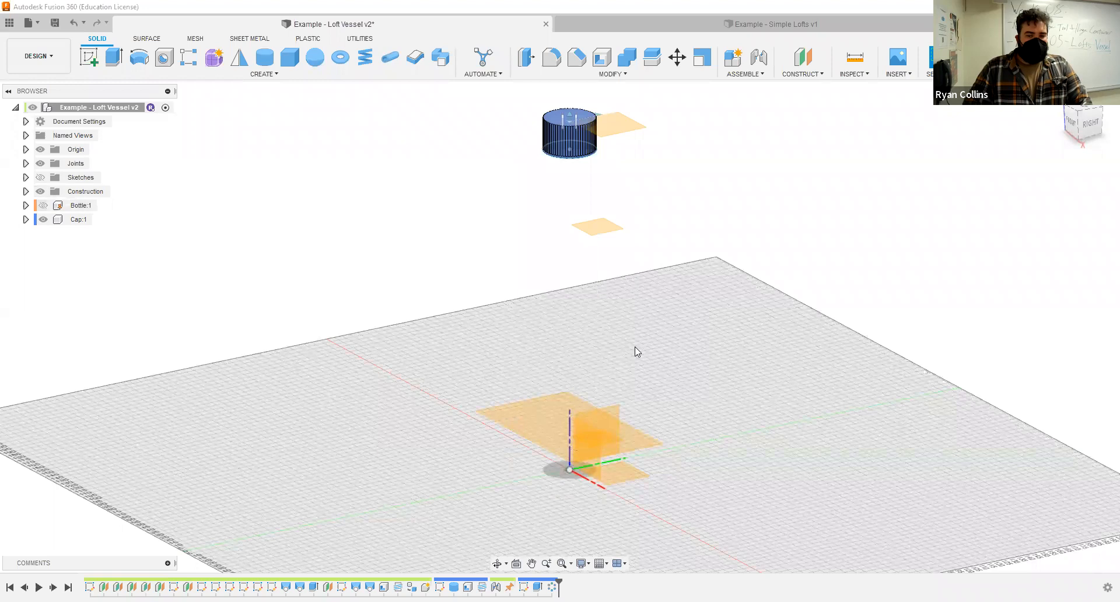
scroll(688, 415, down, 1)
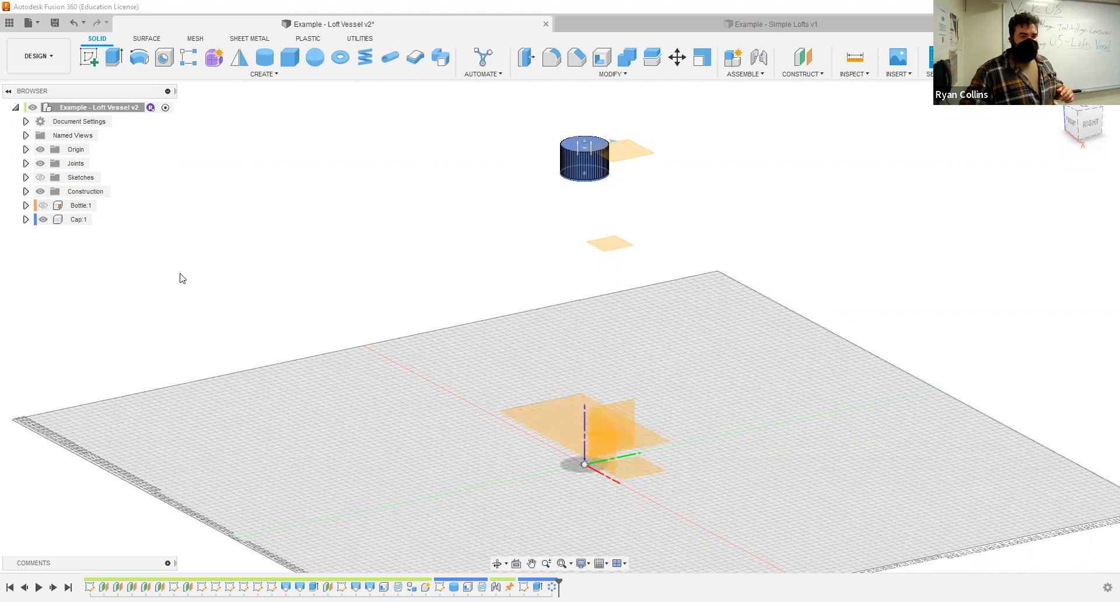
click(43, 205)
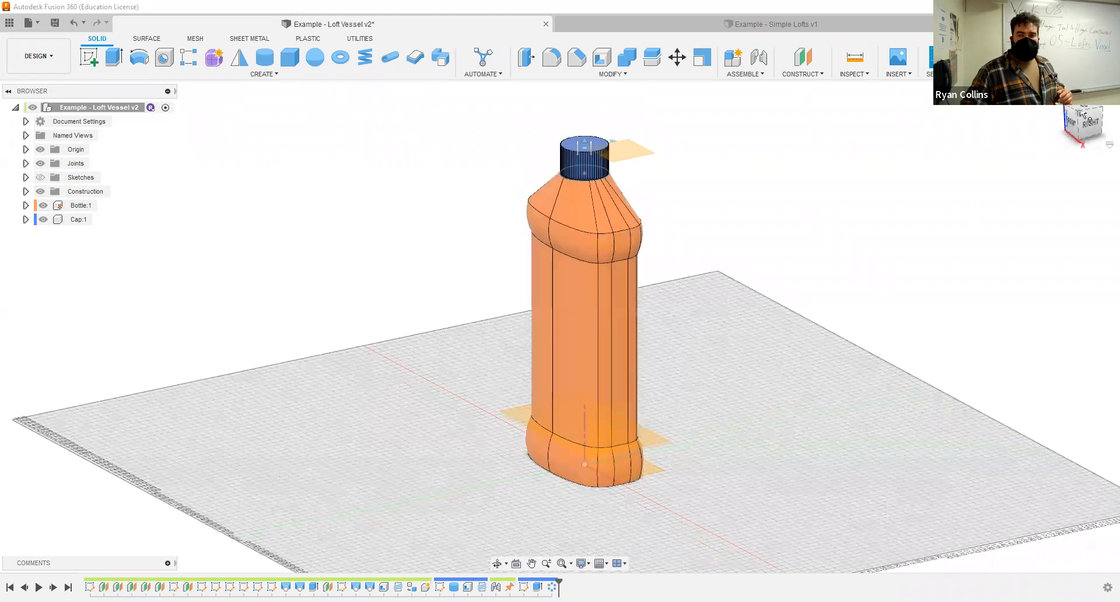
click(1072, 127)
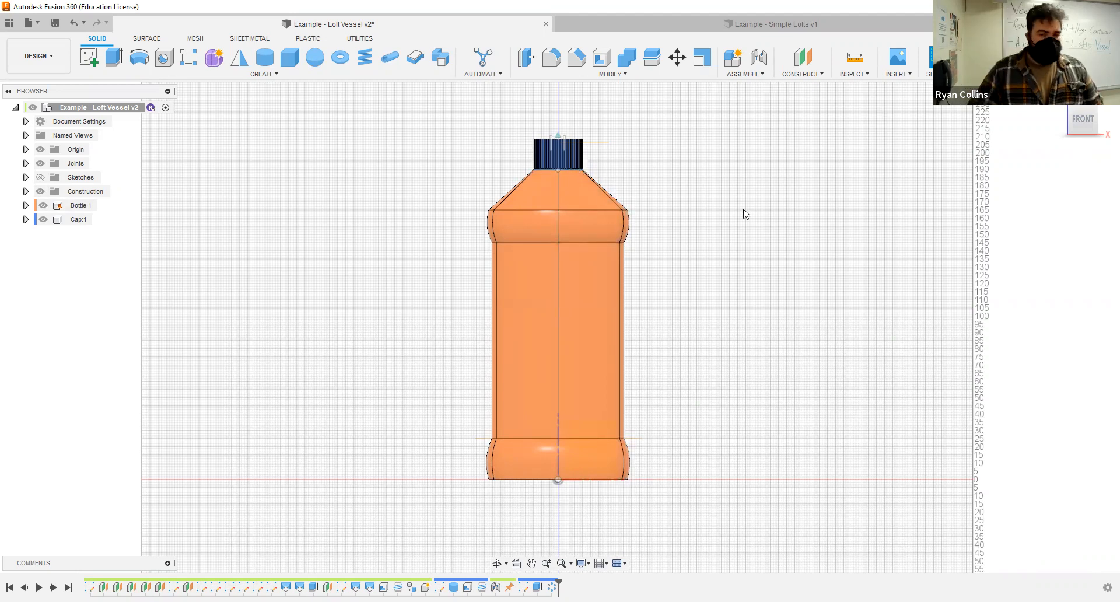
shift+middle_drag(755, 193, 625, 172)
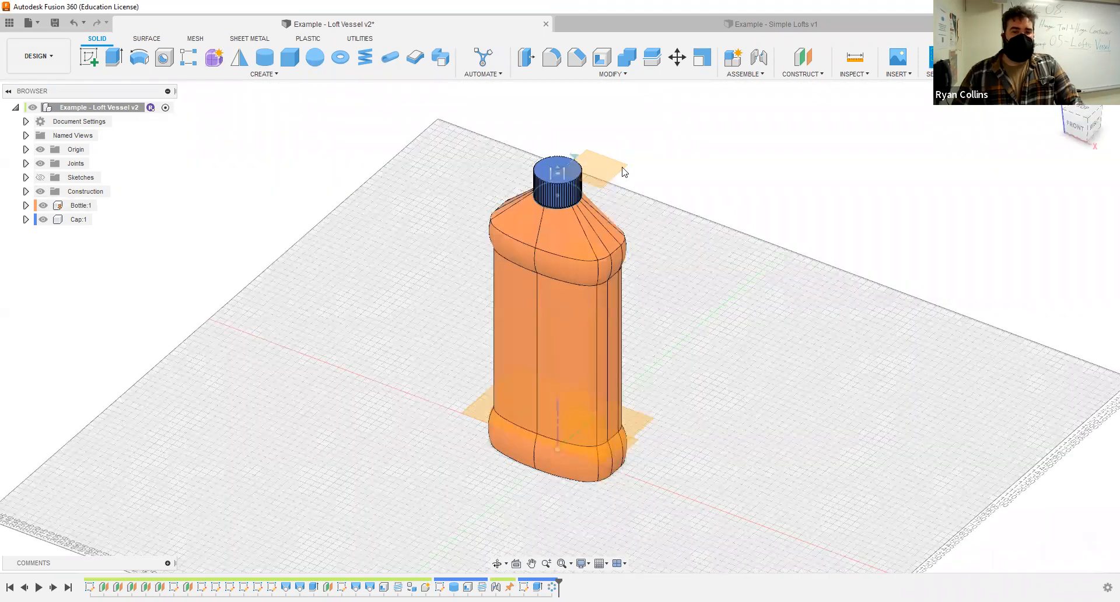
- Hide the cap component and inspect the threaded neck of the bottle up close
scroll(678, 247, up, 5)
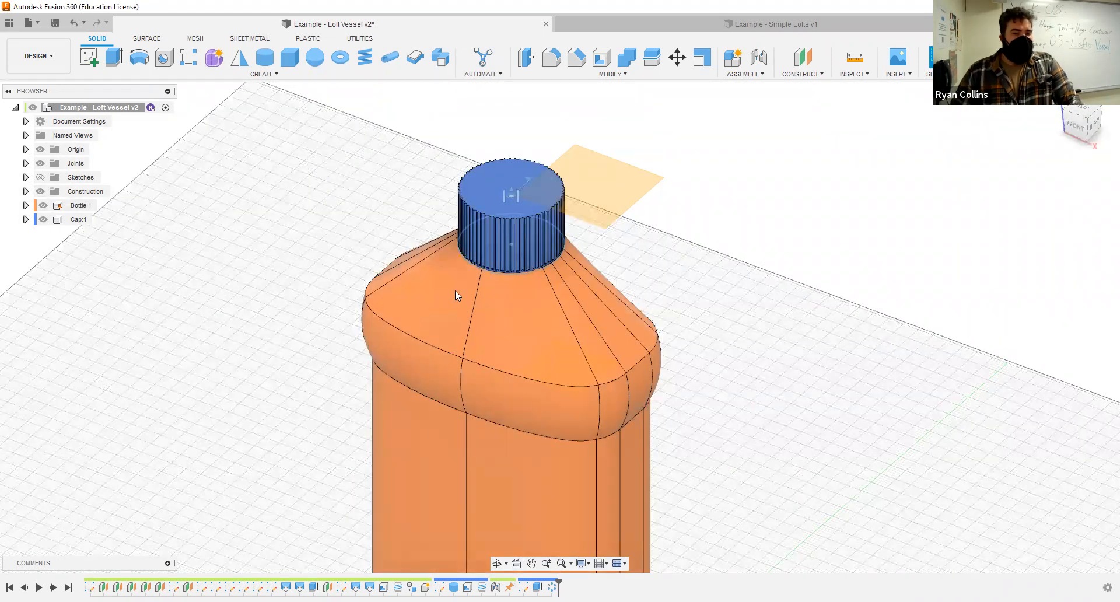
click(43, 209)
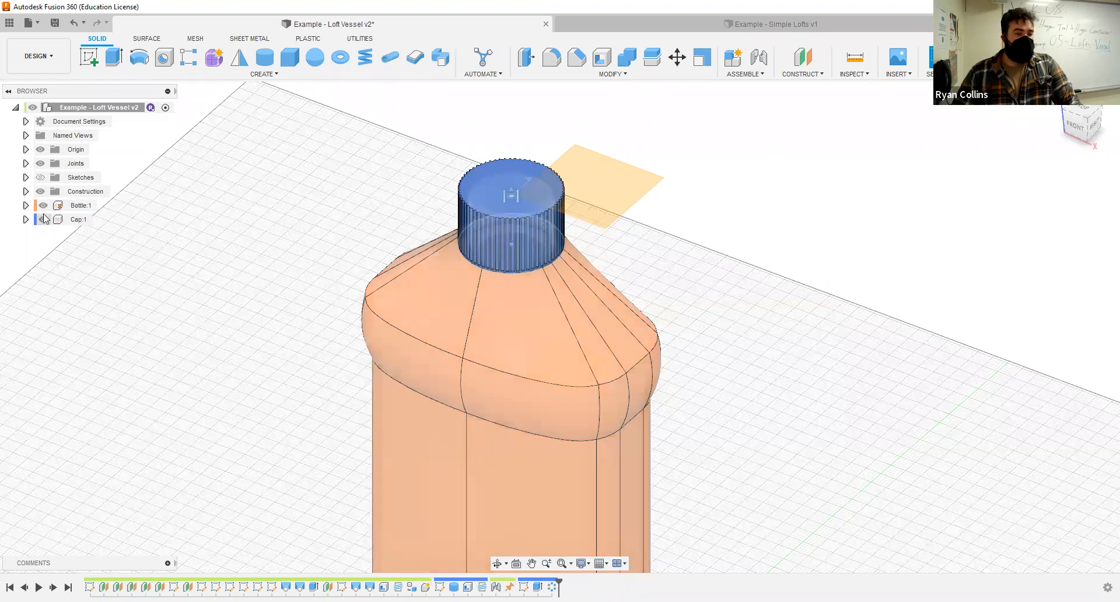
click(45, 222)
click(43, 220)
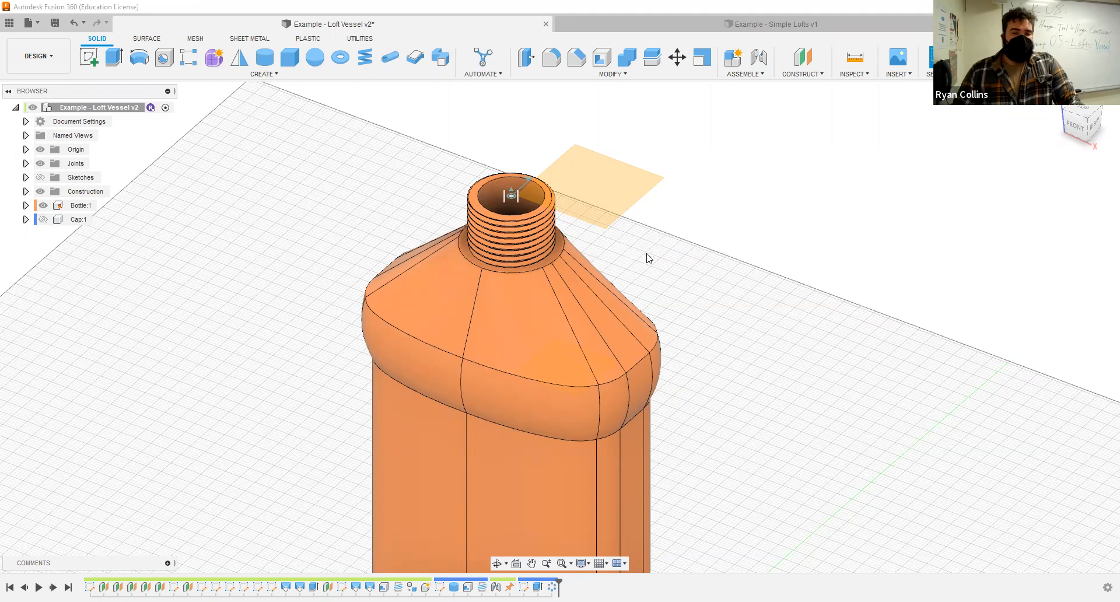
scroll(634, 259, up, 5)
mouse_move(636, 255)
shift+middle_down()
mouse_move(640, 226)
mouse_move(635, 235)
shift+middle_up()
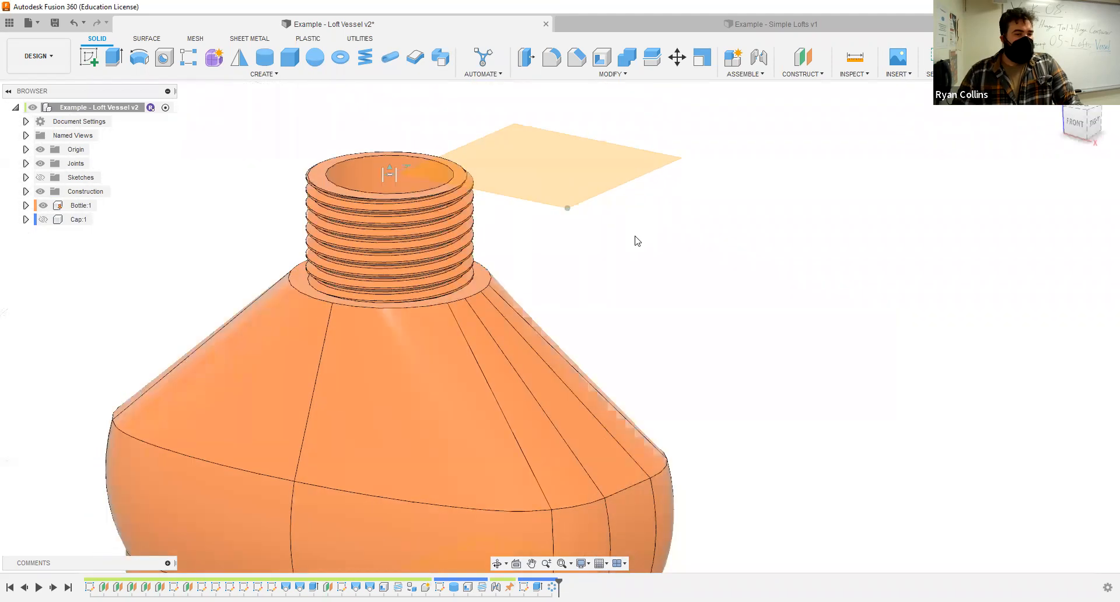
- Hide the bottle, show the cap on its own, and inspect its internal thread from below
click(43, 205)
click(43, 219)
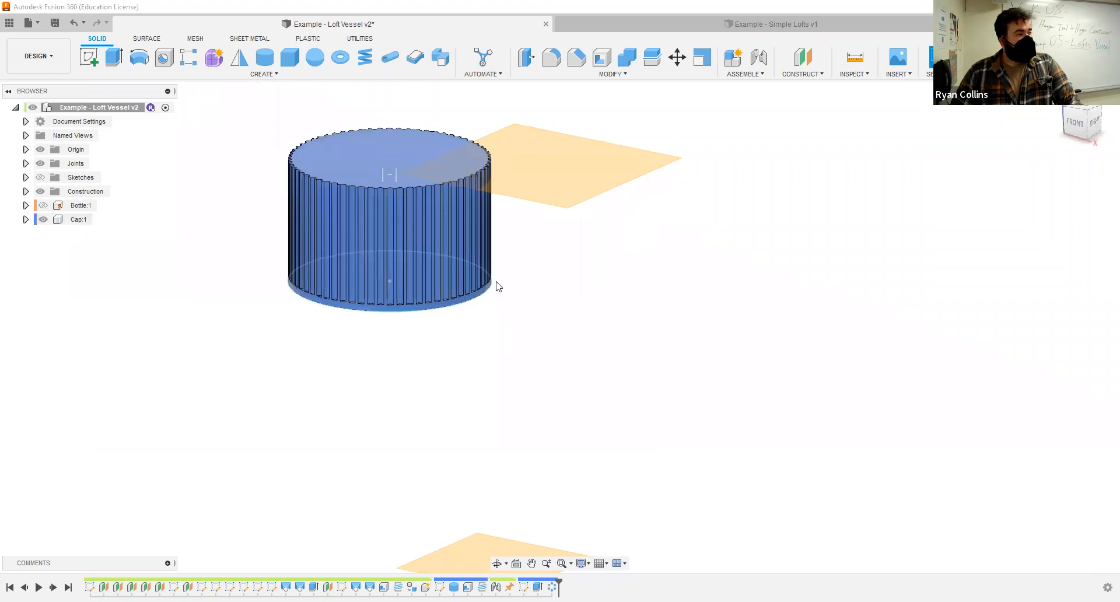
shift+middle_drag(497, 282, 497, 285)
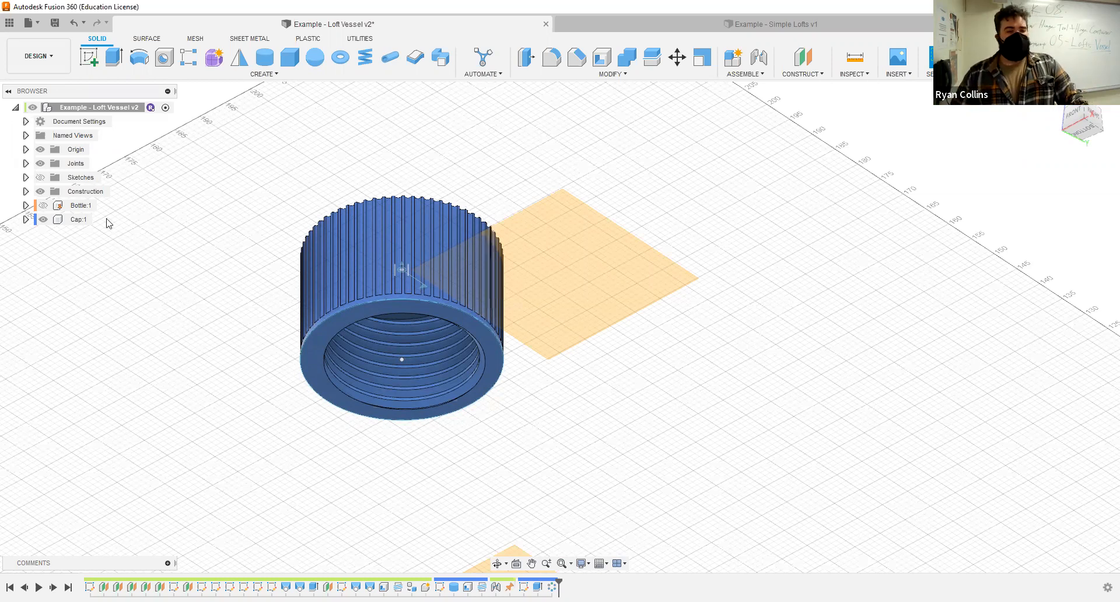
- Show the bottle component again and view the complete bottle with the cap in place
click(44, 206)
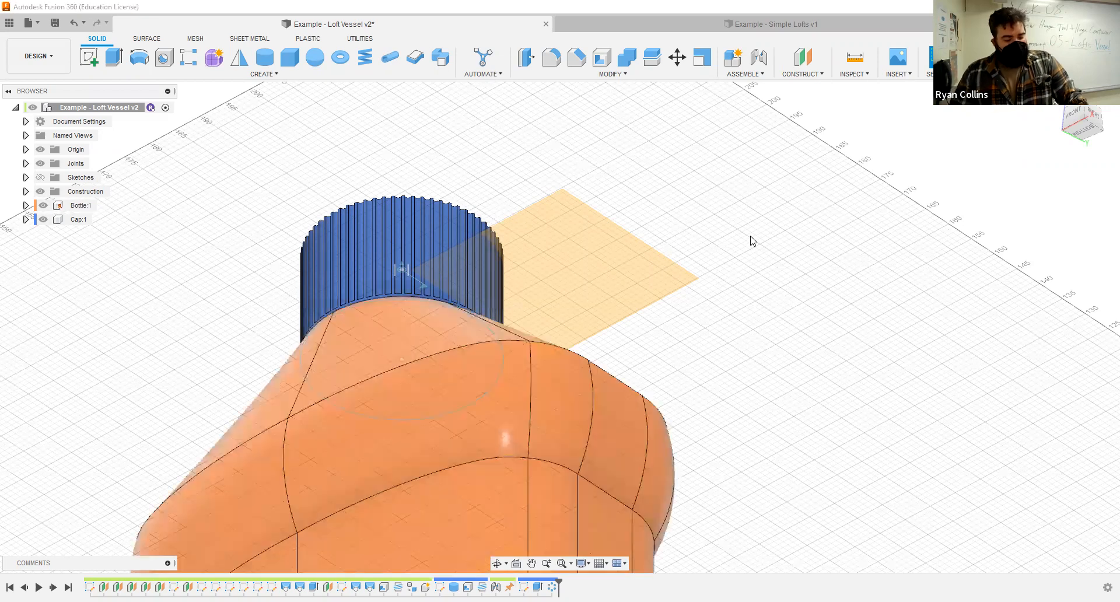
shift+middle_drag(737, 280, 712, 337)
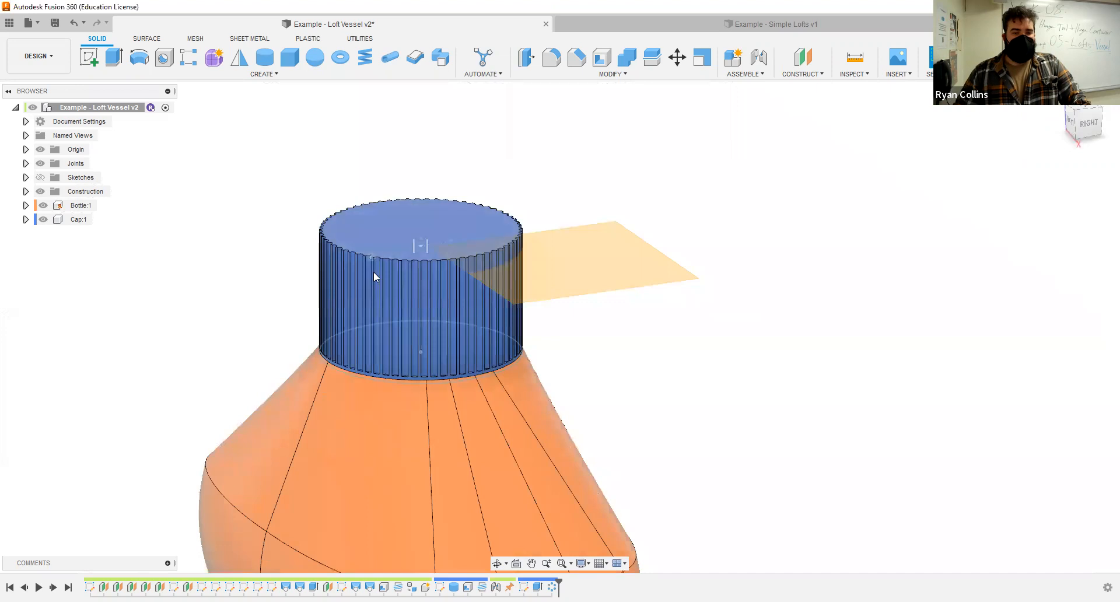
drag(376, 226, 407, 286)
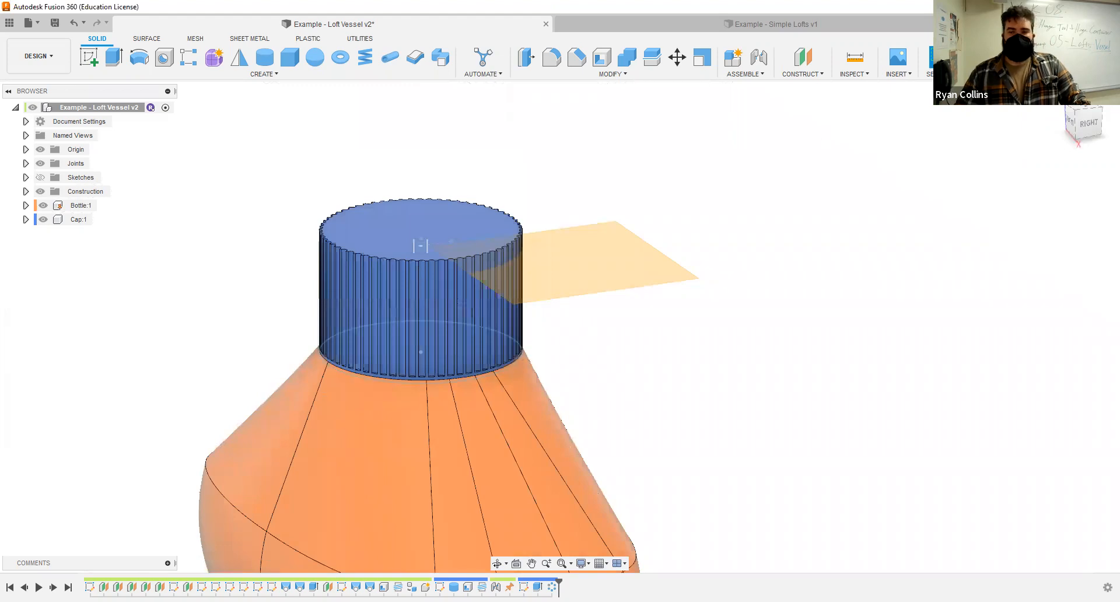
scroll(664, 359, down, 5)
shift+middle_drag(738, 427, 736, 317)
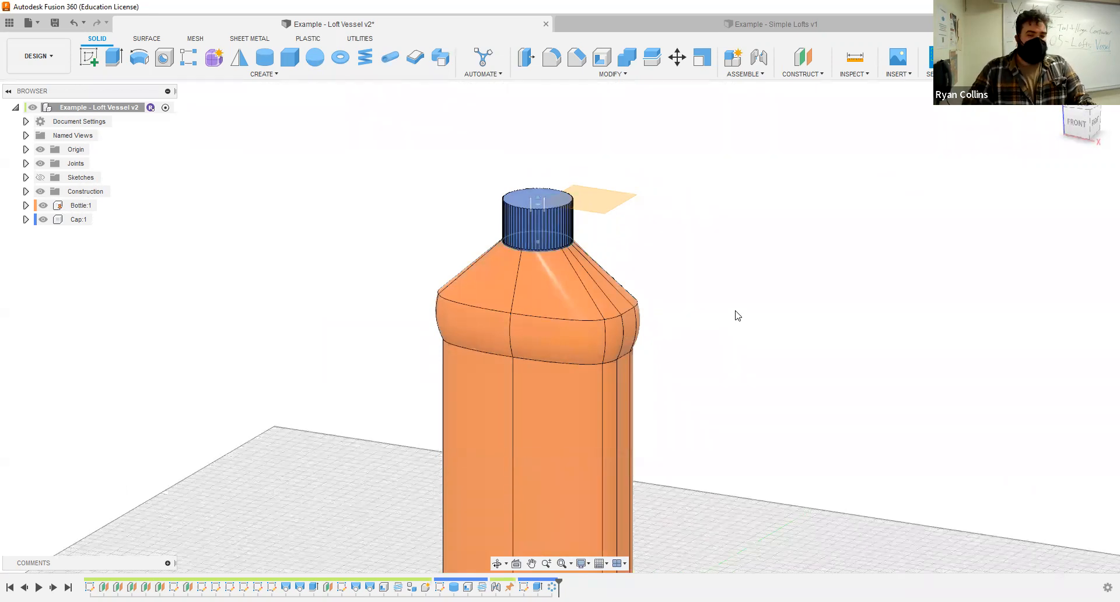
click(273, 75)
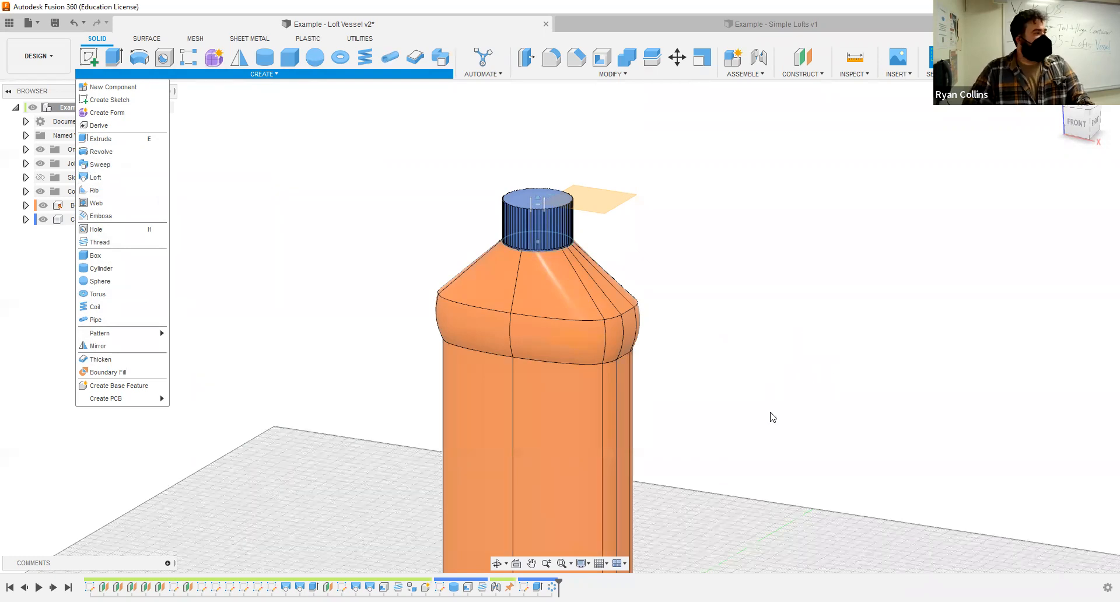
scroll(743, 425, down, 5)
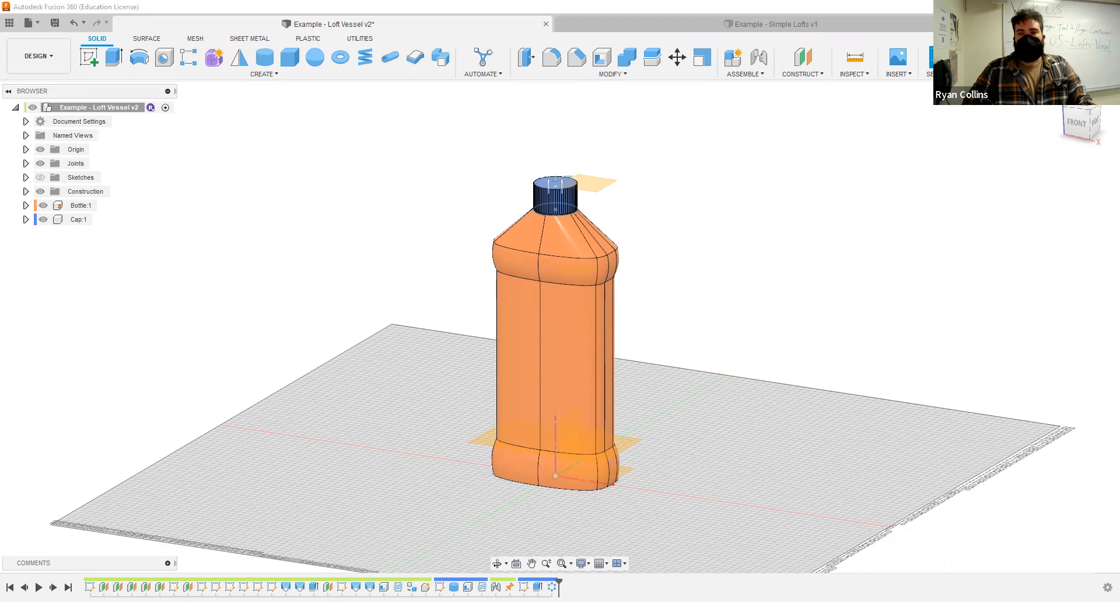
- Switch to the Example - Simple Lofts design, activate the Simple Loft component, and expand its construction and sketch folders
click(915, 19)
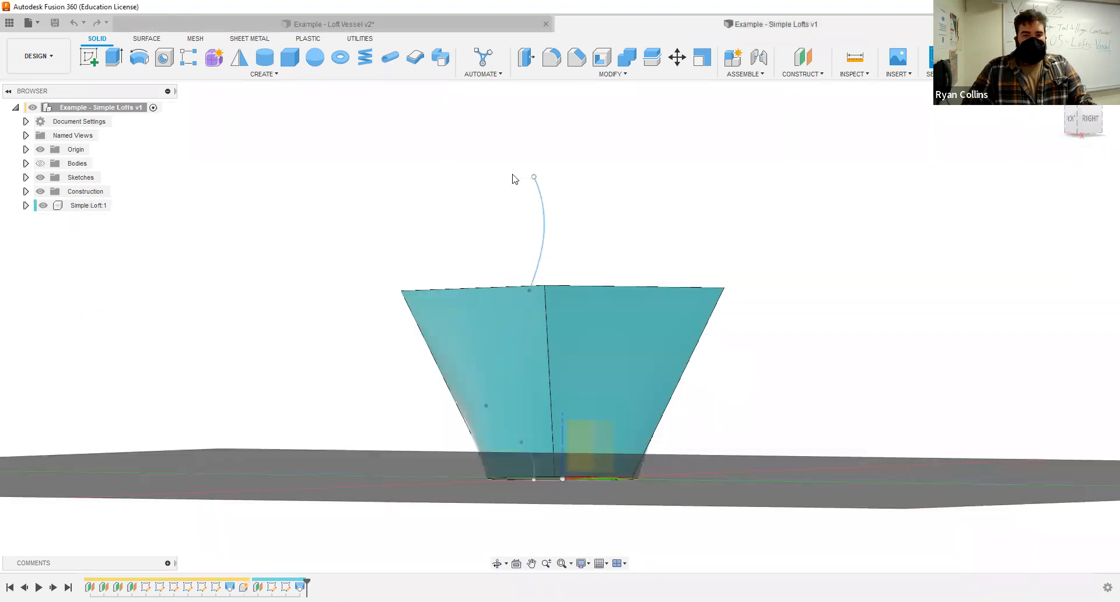
shift+middle_drag(684, 252, 726, 197)
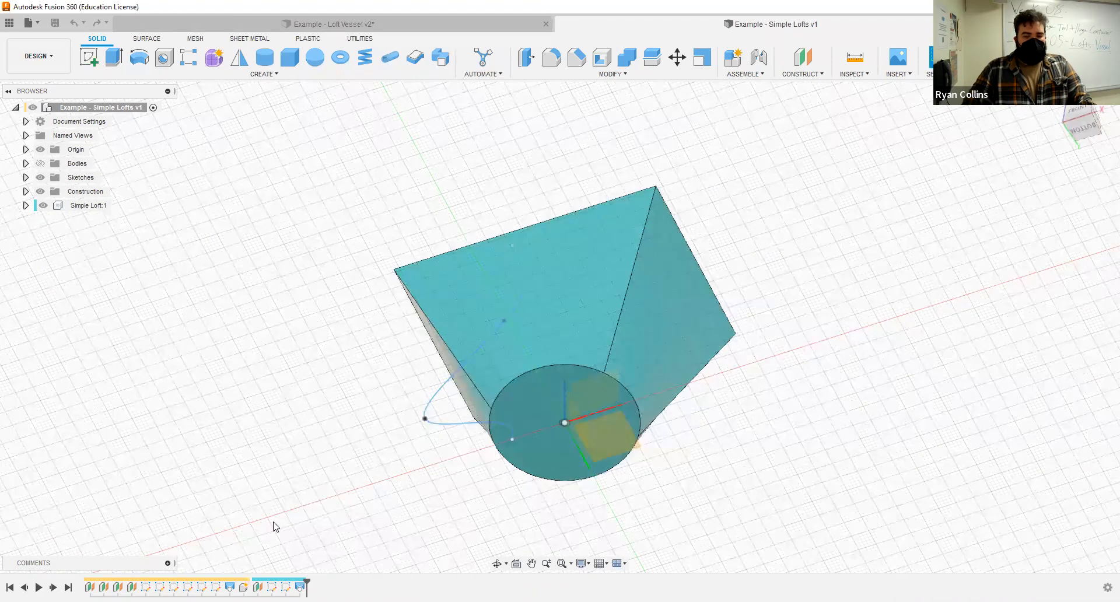
click(102, 207)
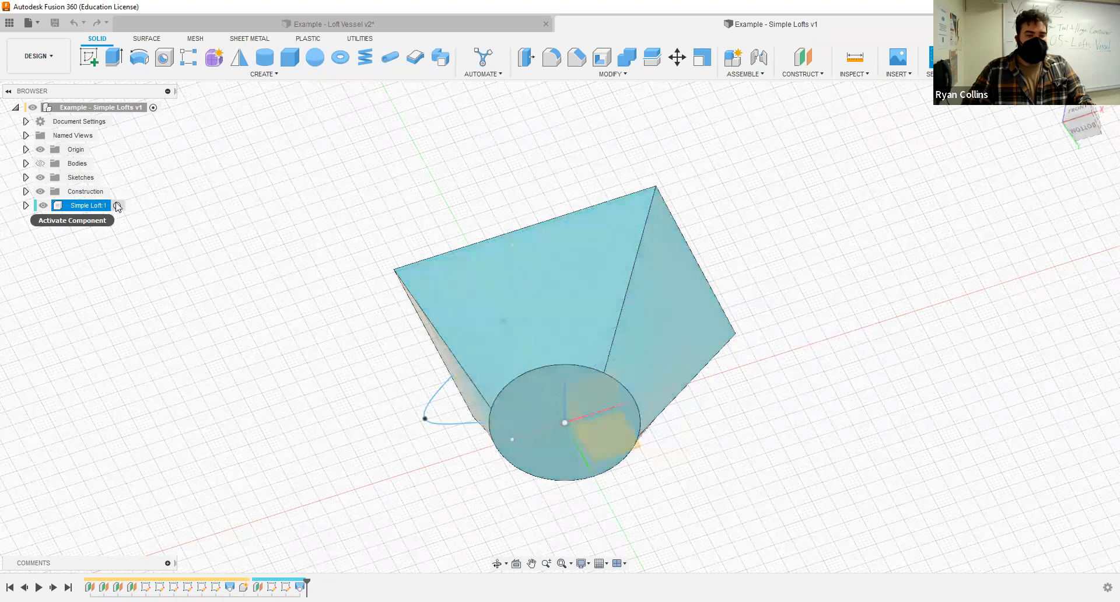
click(25, 205)
click(37, 261)
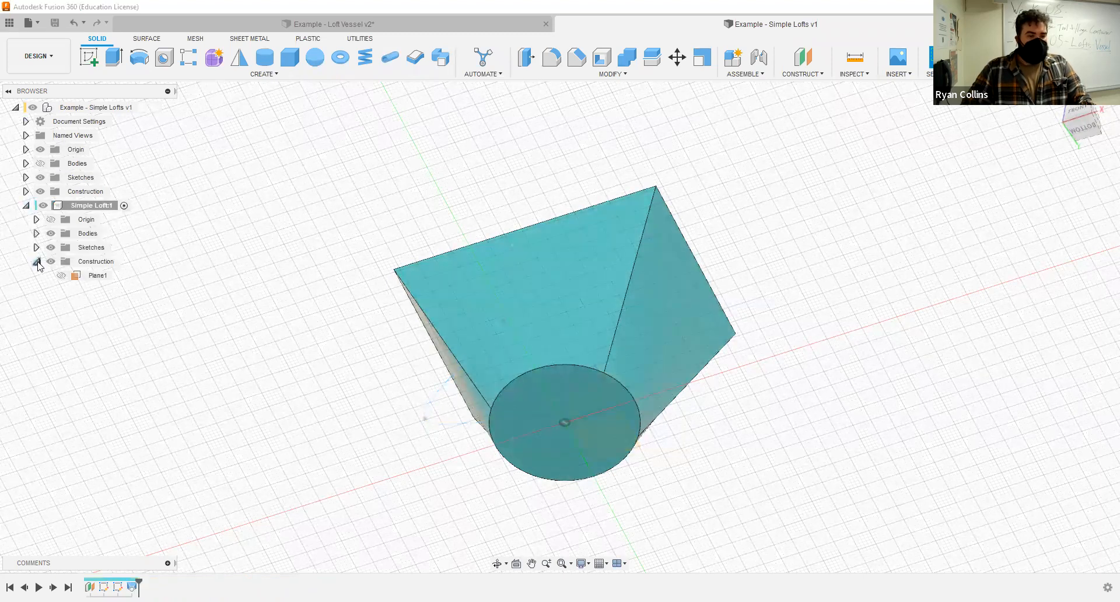
click(37, 247)
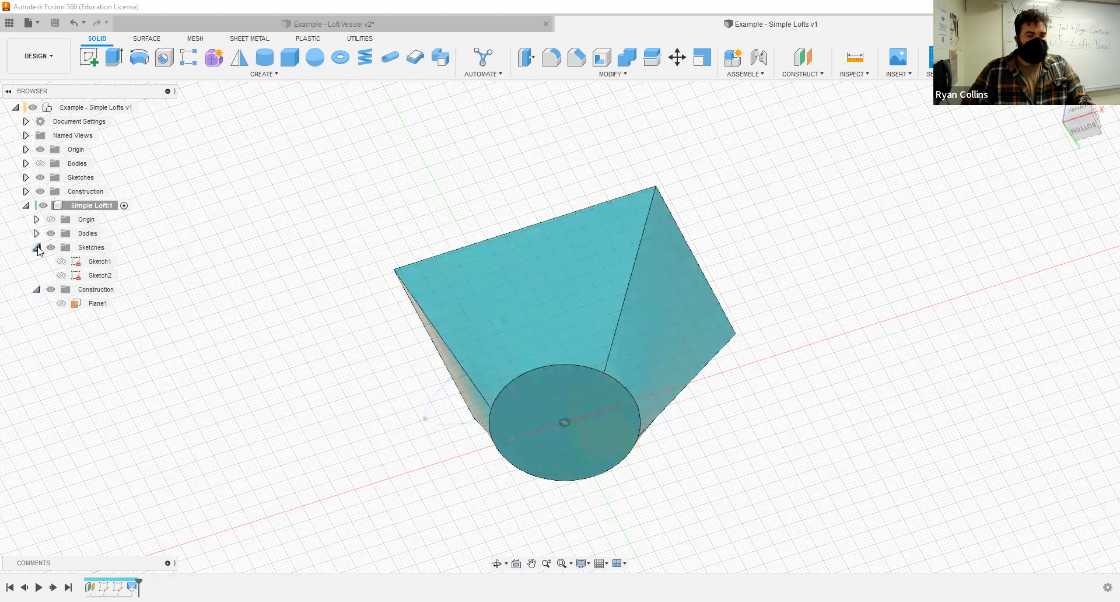
- Hide the Simple Loft's bodies and show Sketch1, Sketch2 and Plane1 to view the circular and rectangular loft profiles
click(50, 234)
click(61, 261)
click(61, 275)
click(61, 304)
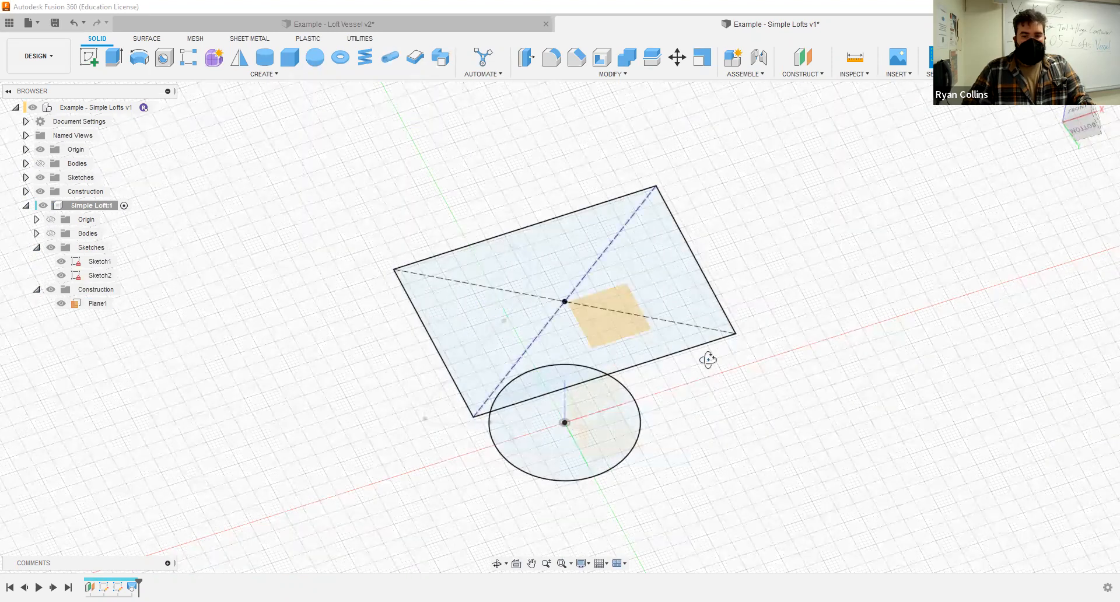
shift+middle_drag(675, 405, 651, 462)
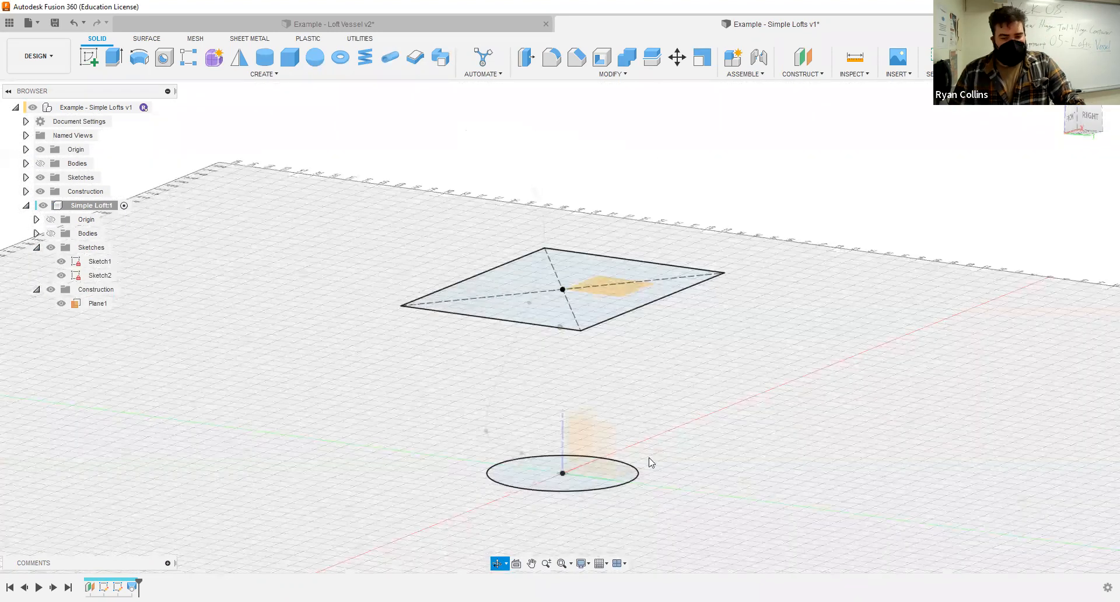
click(1070, 124)
click(1061, 96)
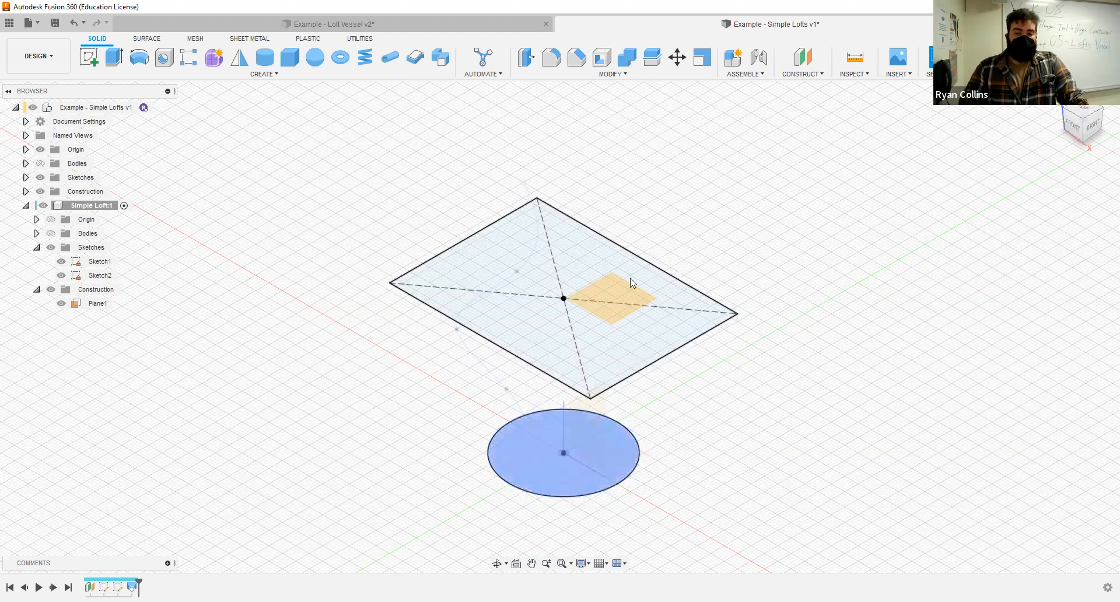
shift+middle_drag(673, 372, 661, 367)
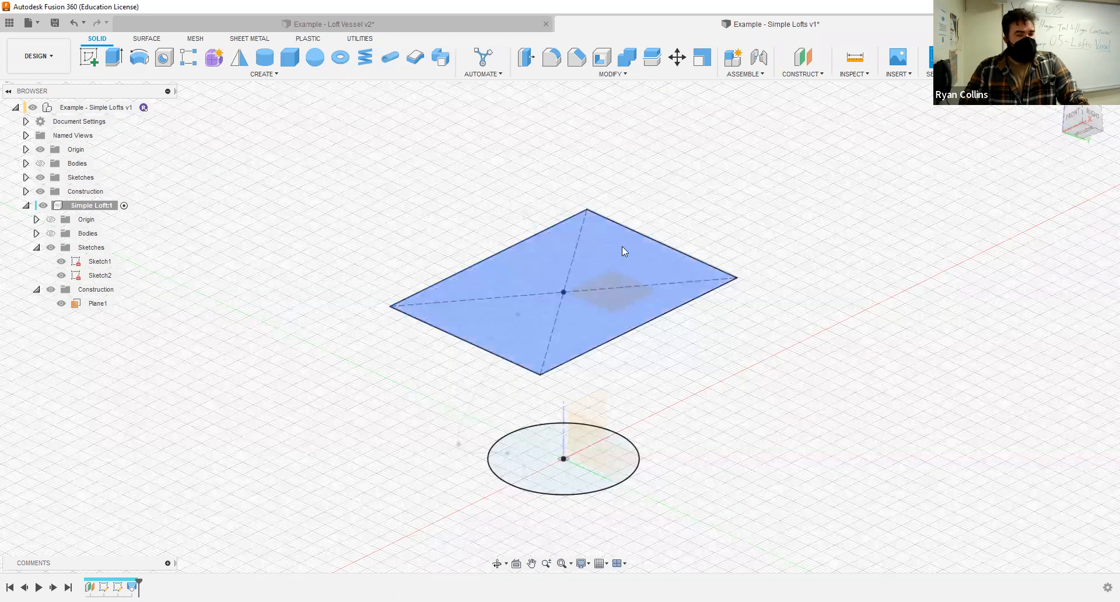
- Show the Simple Loft's bodies and view the lofted body between the circle and the rectangle from above and below
click(48, 234)
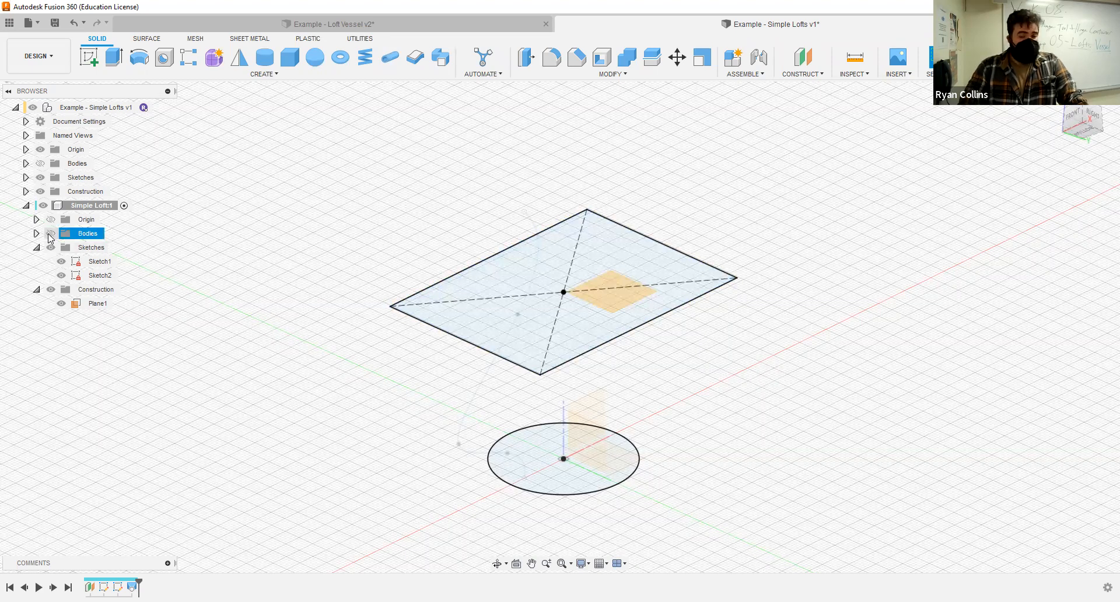
click(50, 233)
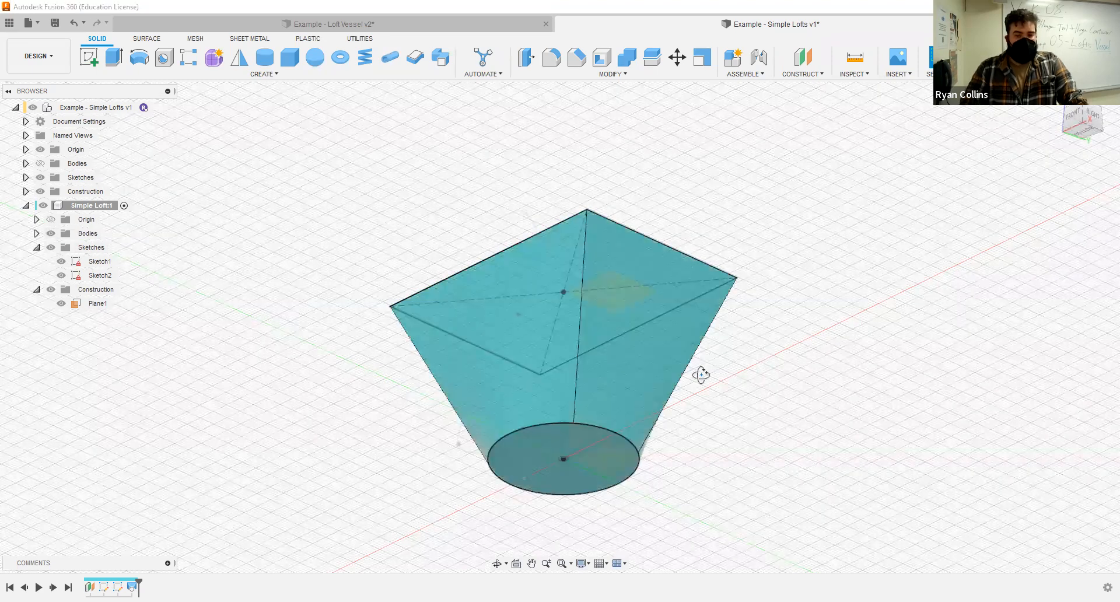
shift+middle_drag(700, 386, 705, 385)
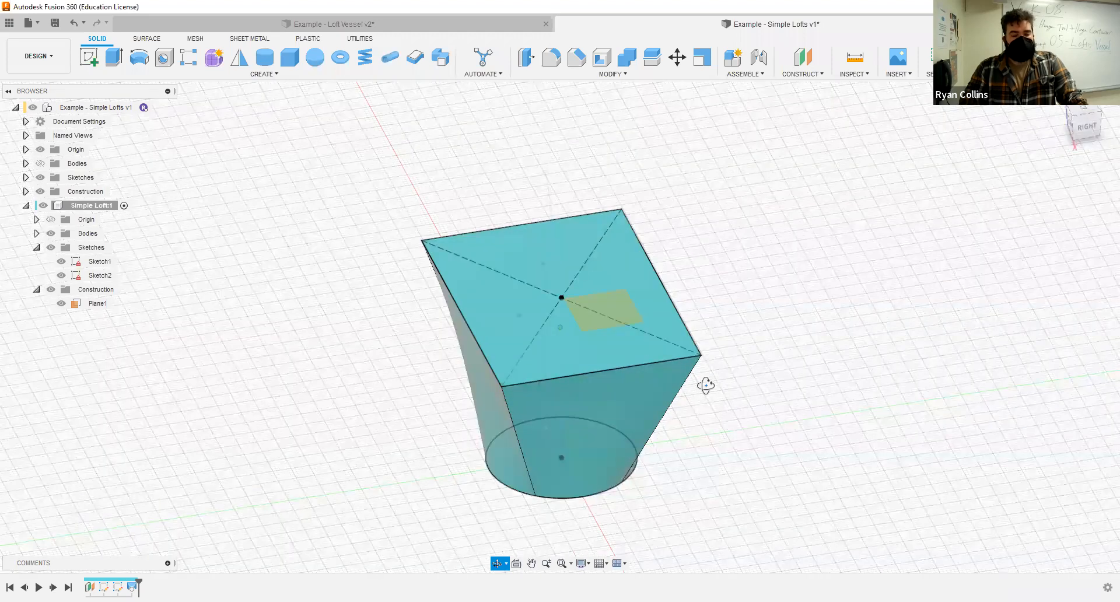
shift+middle_drag(706, 386, 587, 569)
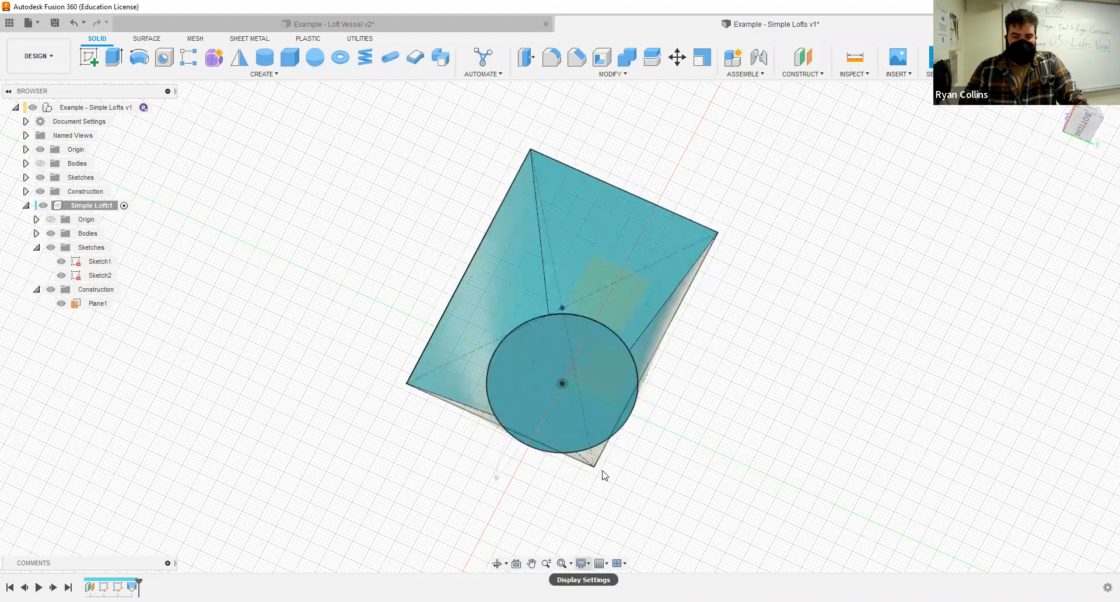
- Set the visual style to Shaded with Hidden Edges and view the lofted body from the side and above
click(583, 564)
mouse_move(605, 474)
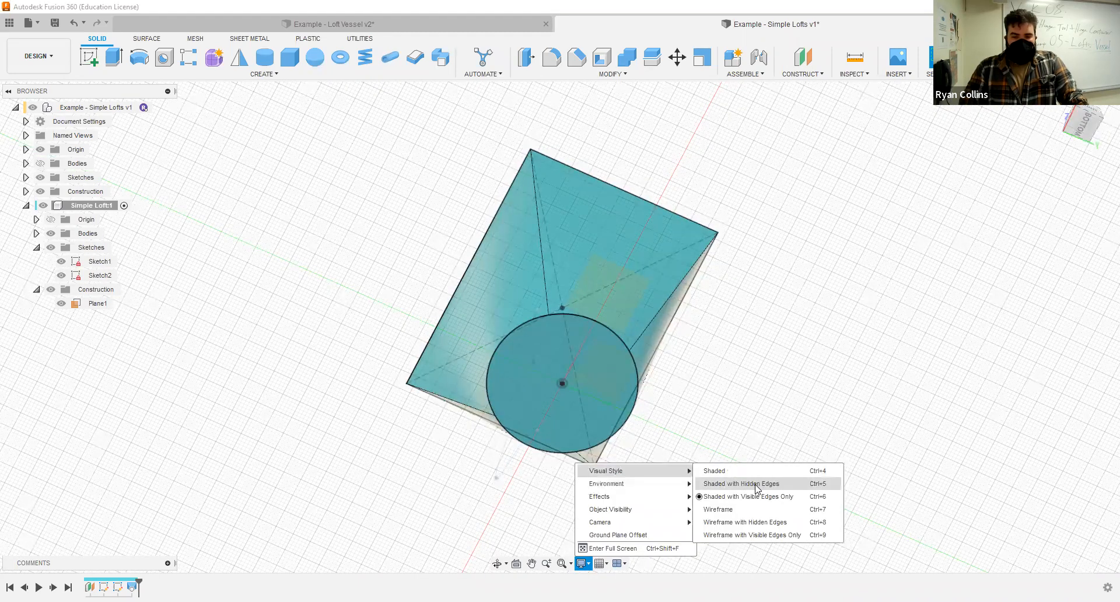
shift+middle_drag(710, 411, 732, 477)
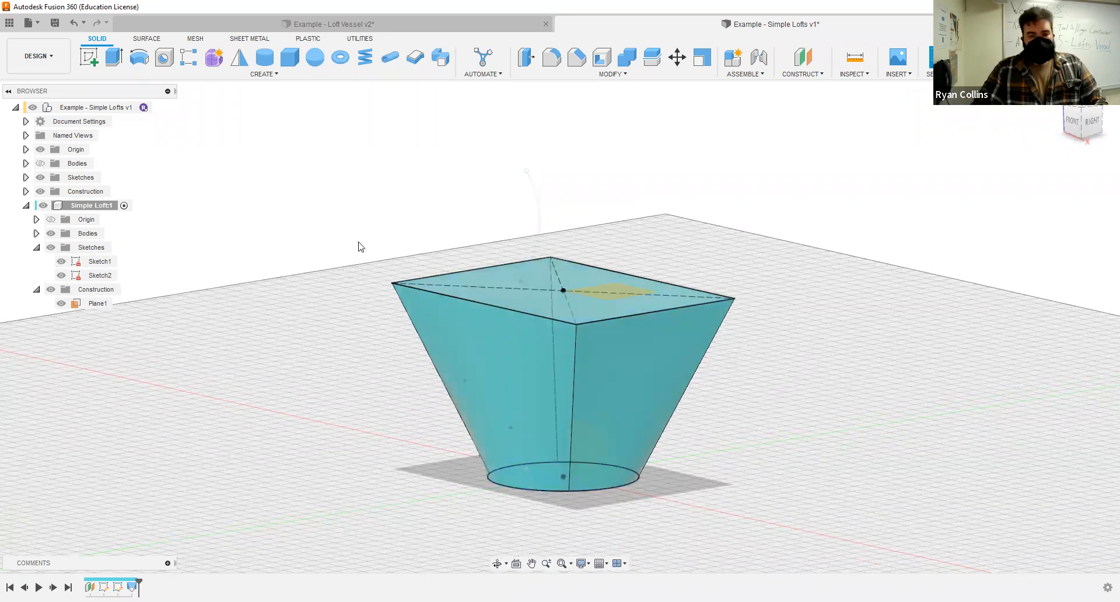
shift+middle_drag(385, 214, 391, 227)
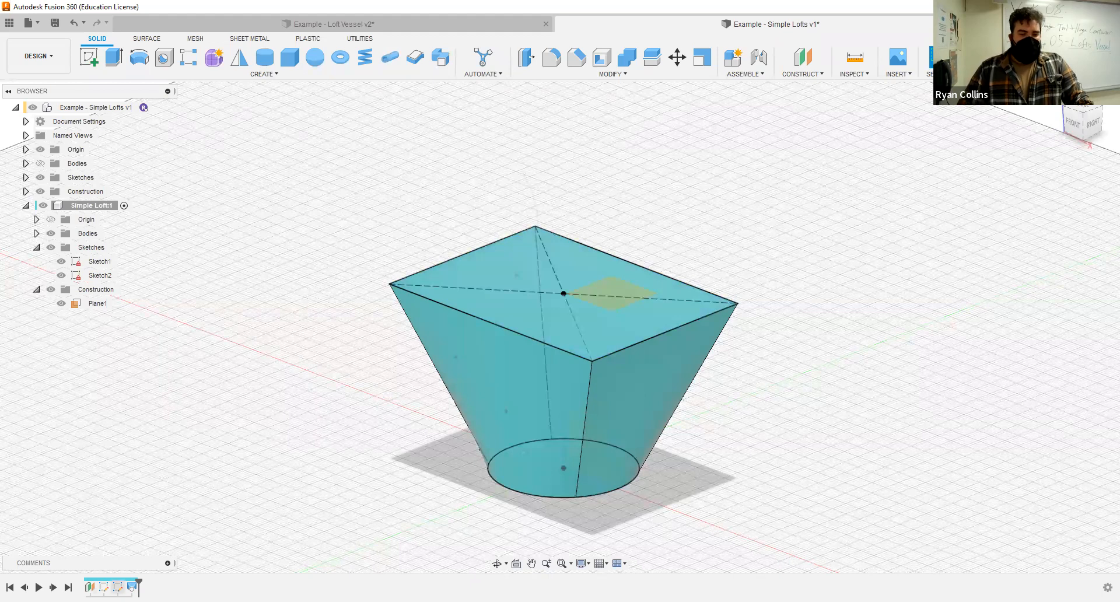
- Edit Sketch2 to round three corners of its rectangle with 10 mm fillets, and inspect the updated loft from several angles
right_click(117, 587)
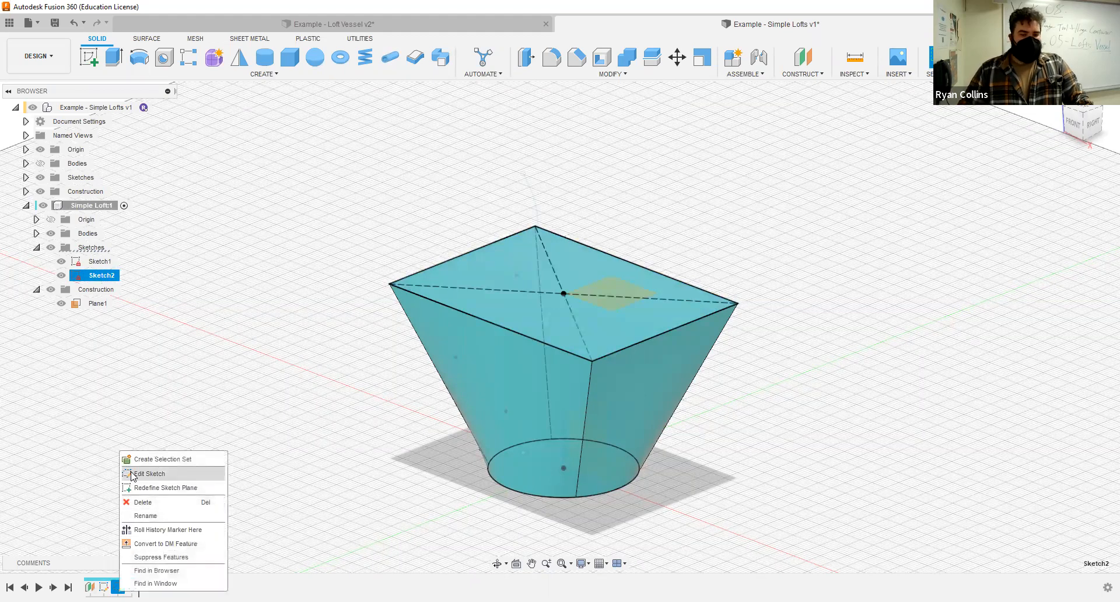
click(149, 474)
shift+middle_drag(430, 285, 310, 180)
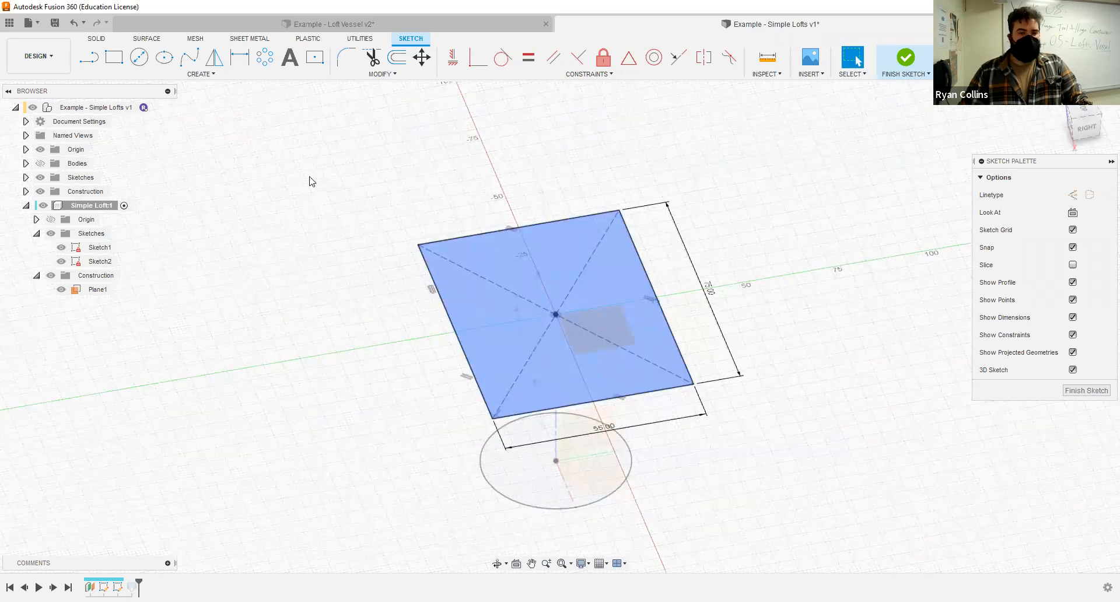
click(340, 56)
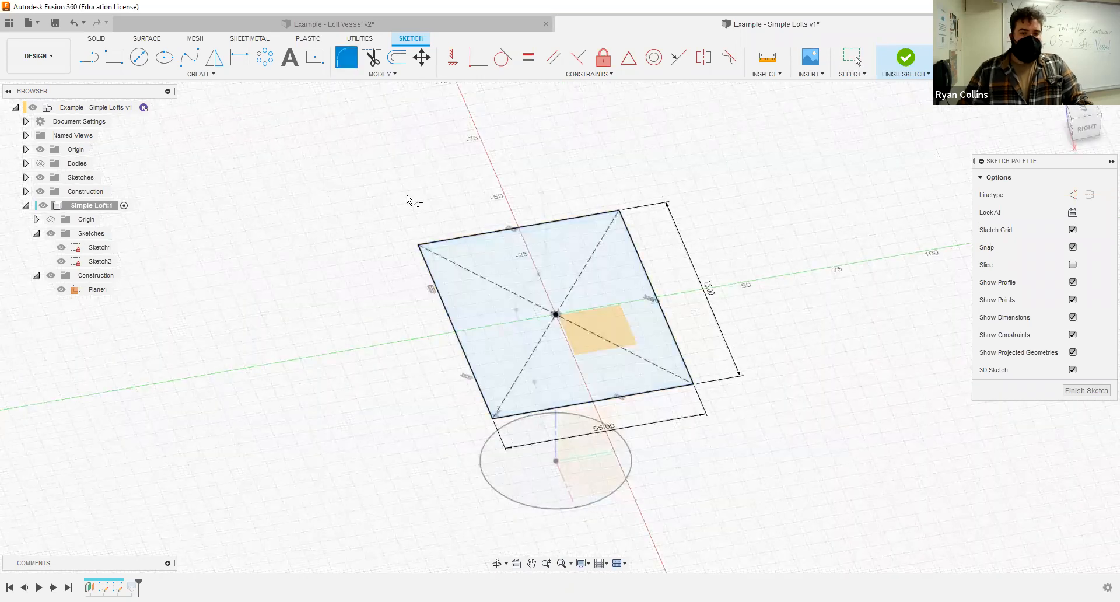
click(426, 246)
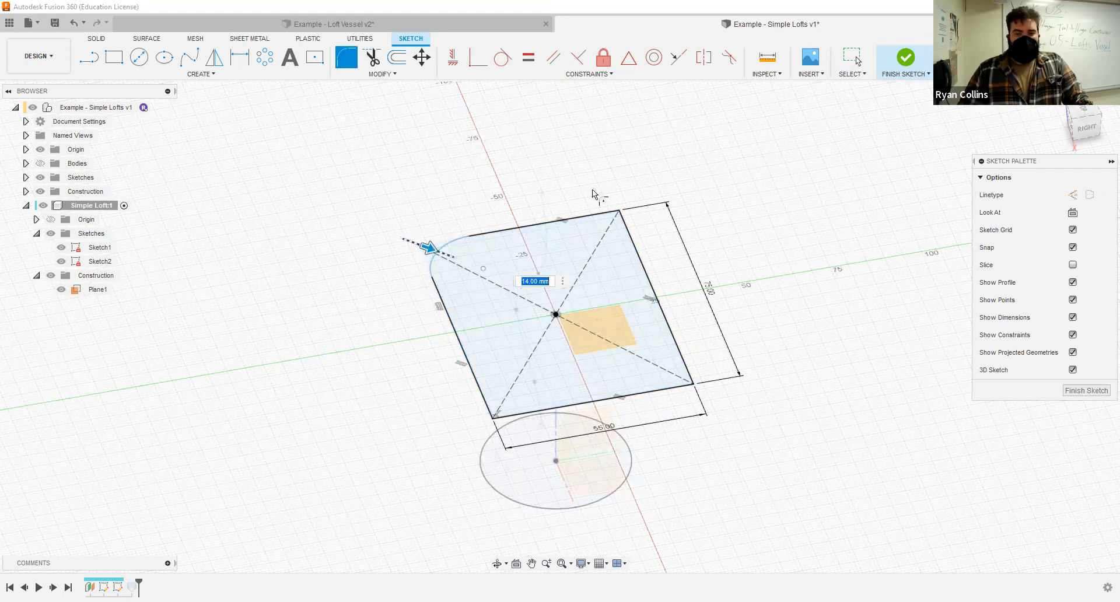
text(10)
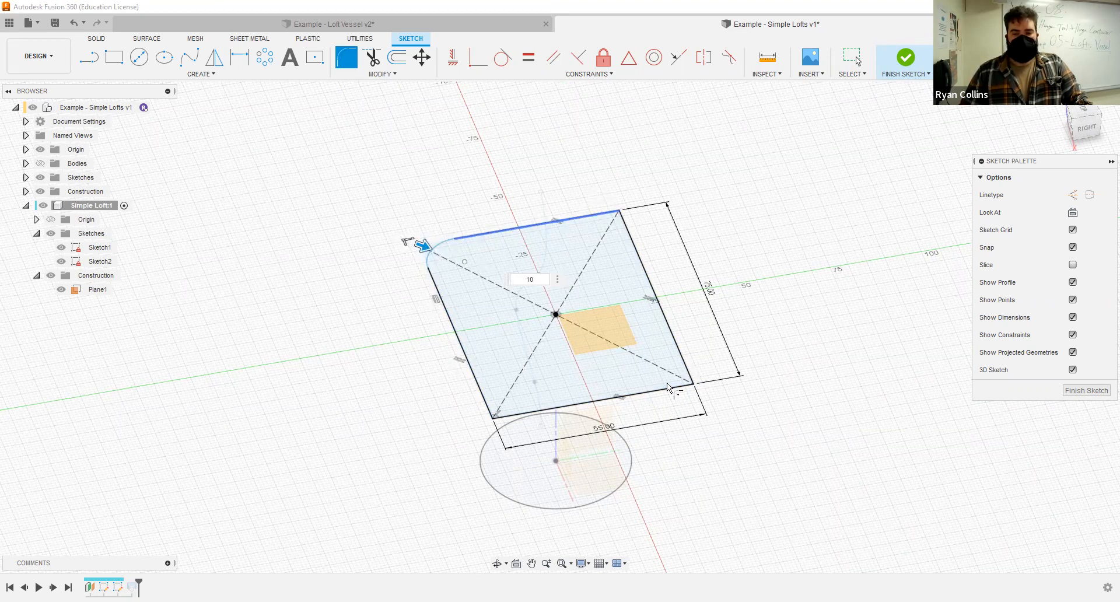
click(640, 384)
click(674, 354)
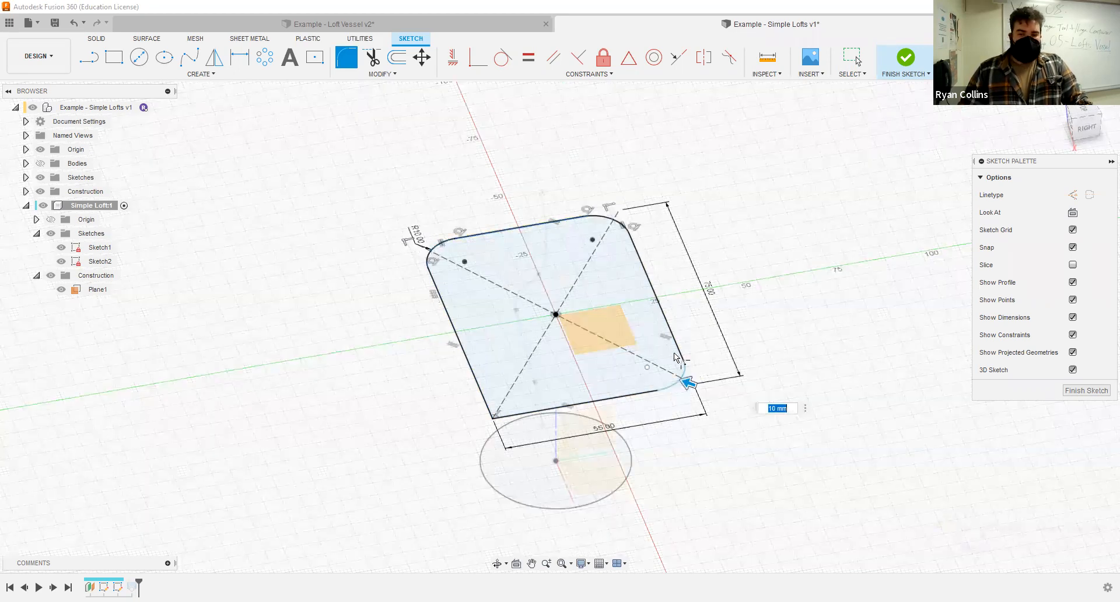
click(903, 59)
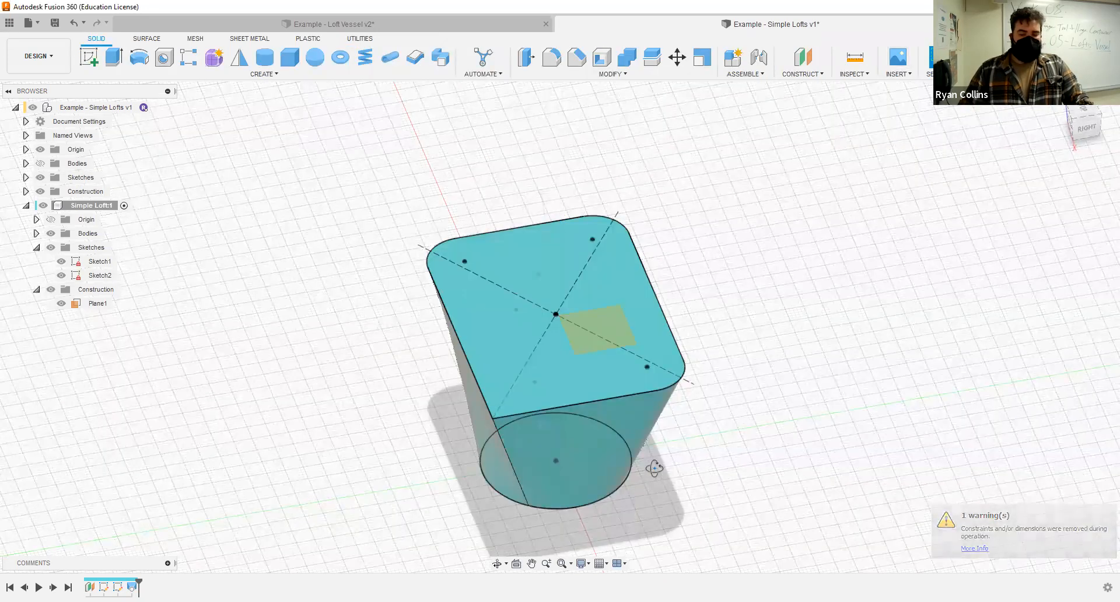
shift+middle_drag(655, 468, 390, 317)
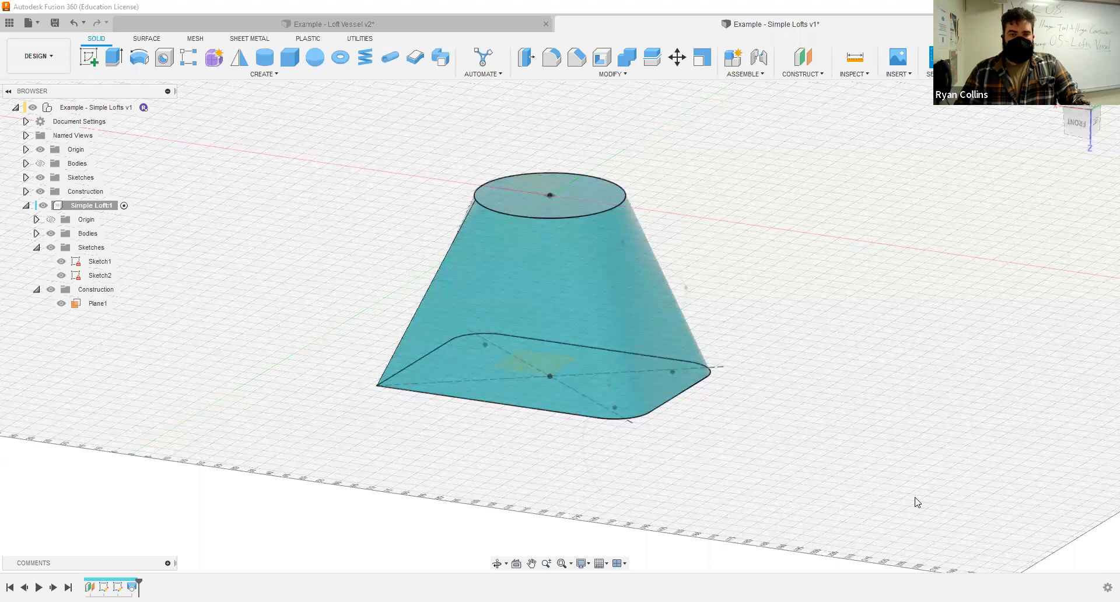
- Switch to the Word assignment document, replace March 30 in the closing due-date line with November 9, and return to its beginning
key(alt+Tab)
scroll(594, 431, down, 1)
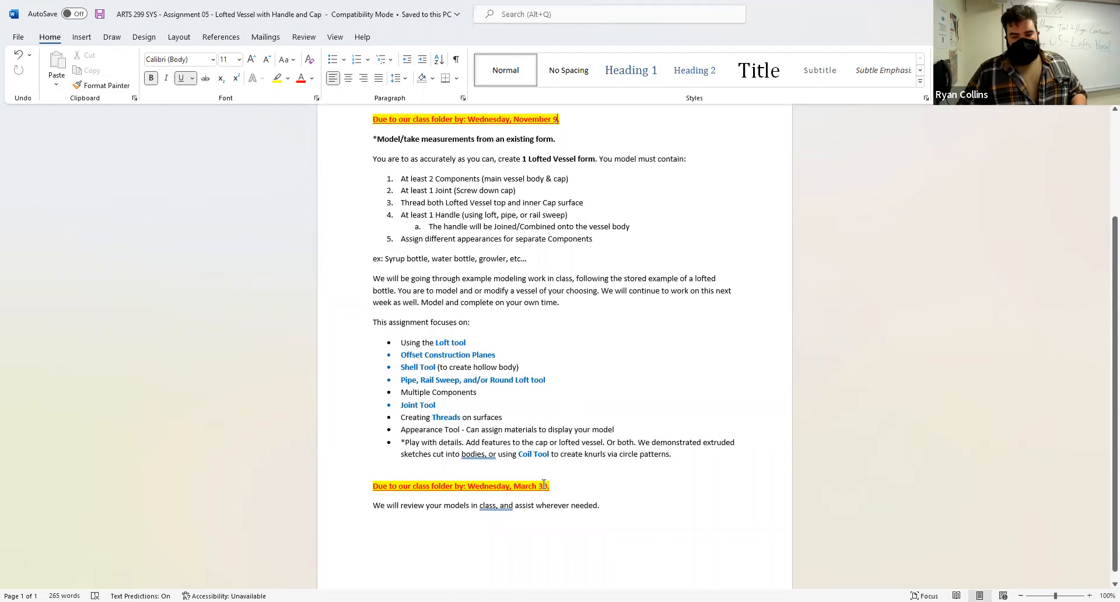
drag(514, 119, 559, 117)
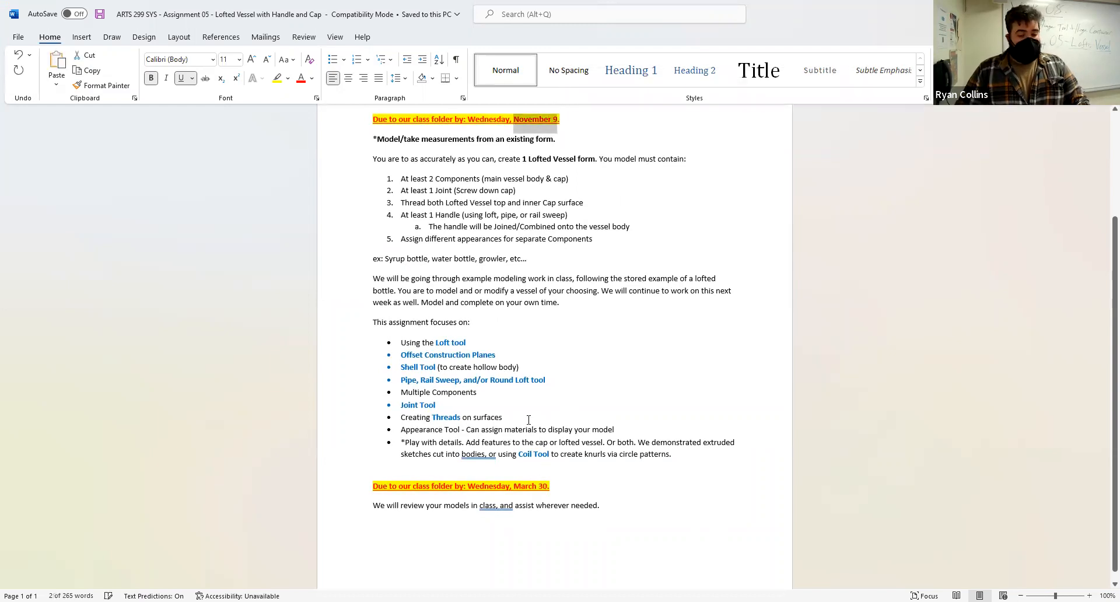
drag(514, 486, 542, 486)
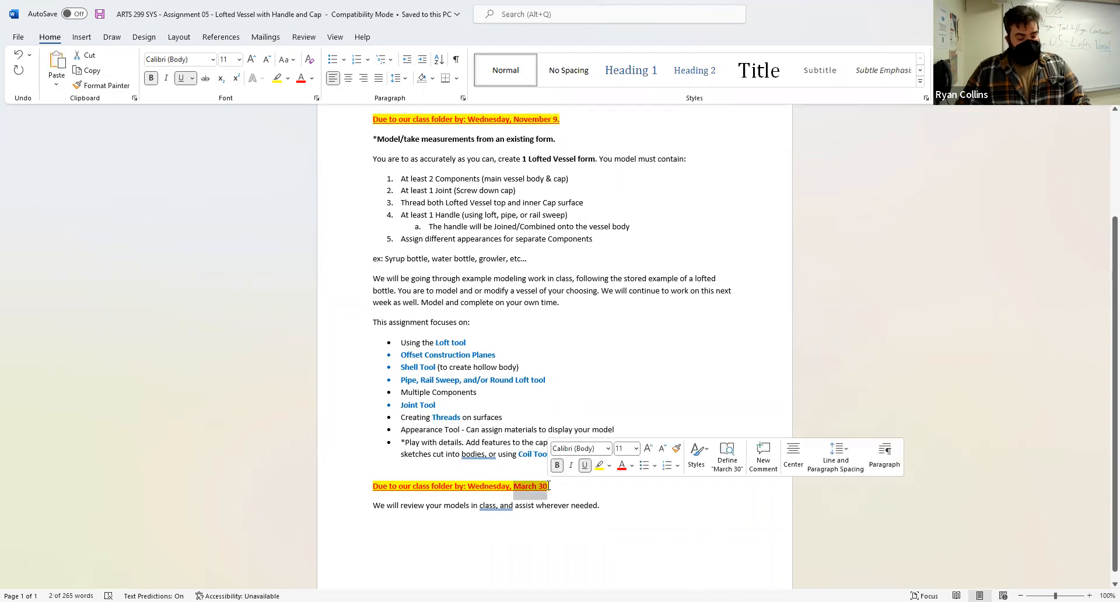
text(November 9.)
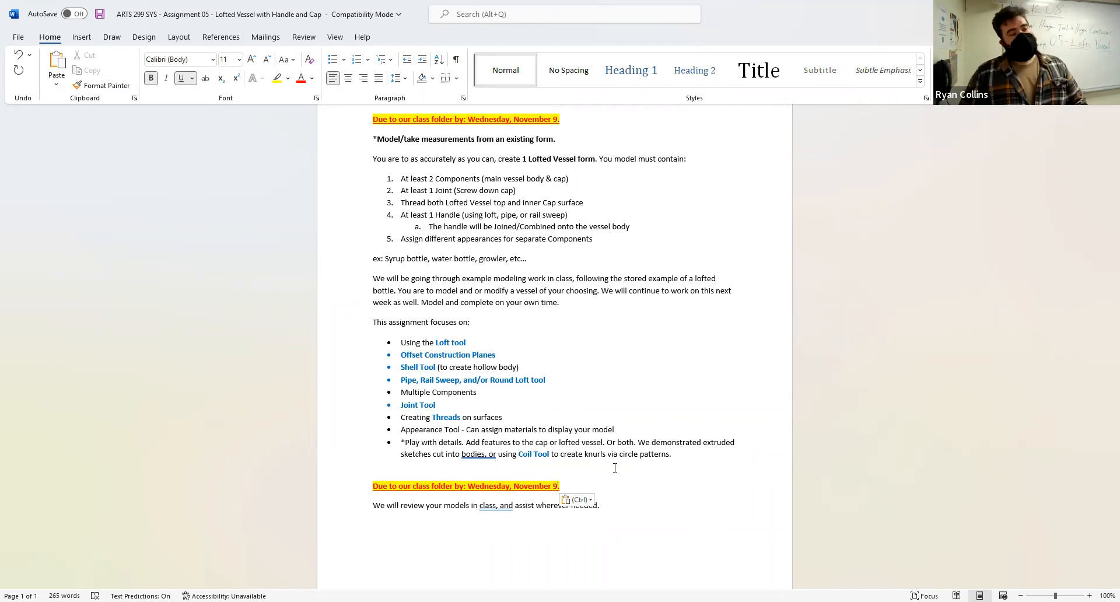
click(632, 384)
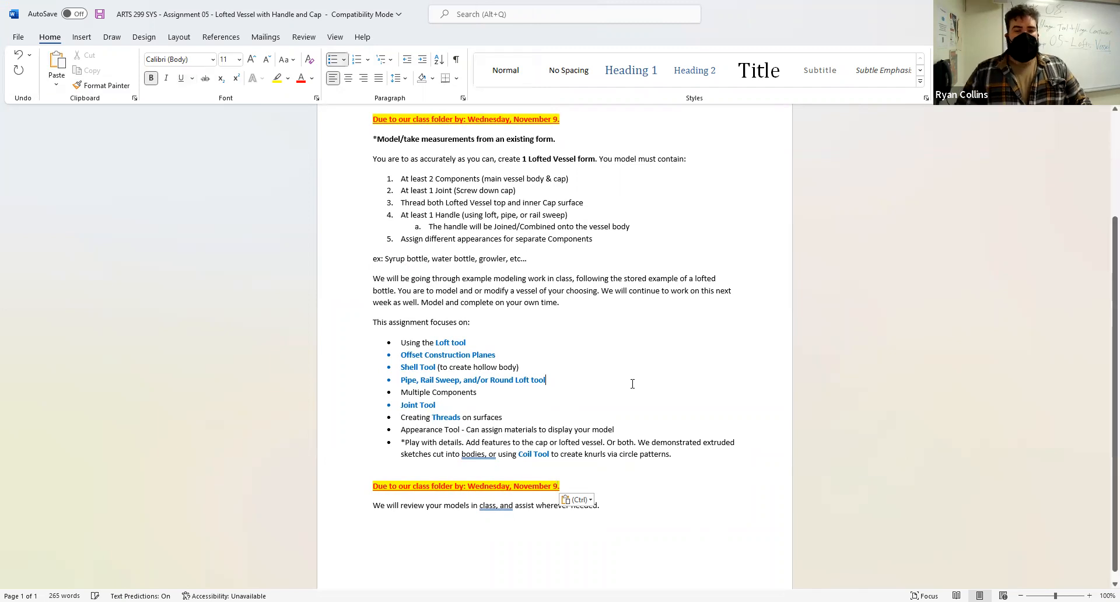
scroll(575, 388, up, 3)
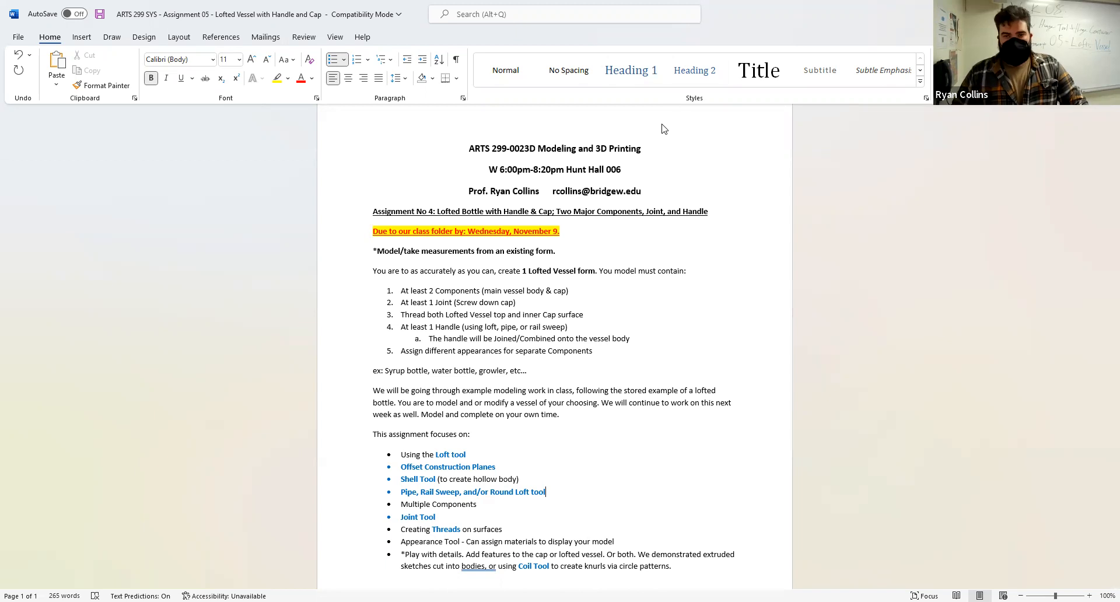
click(665, 94)
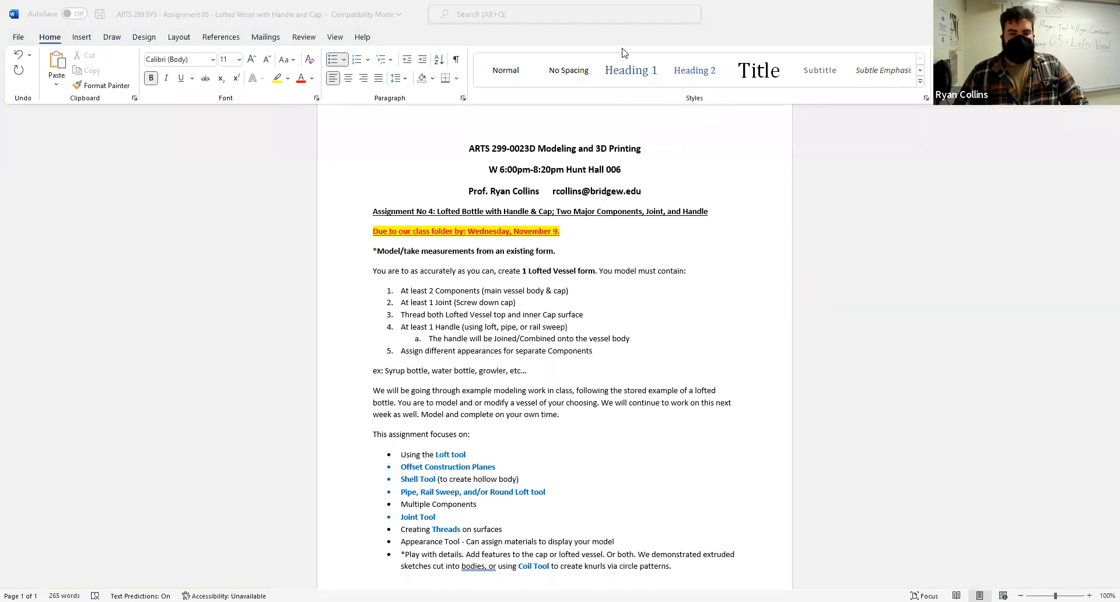
- Switch to the Example - Loft Vessel design in Fusion 360 and roll its history back to just after the first loft
key(alt+Tab)
shift+middle_drag(758, 263, 724, 272)
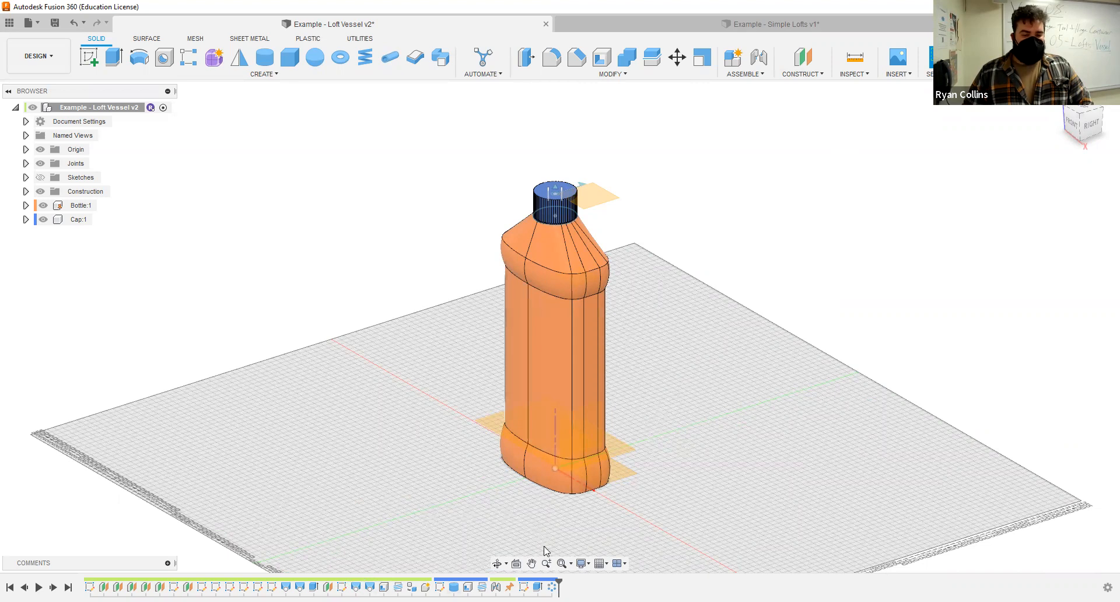
mouse_move(559, 581)
mouse_down()
mouse_move(303, 573)
mouse_move(279, 581)
mouse_move(293, 582)
mouse_up()
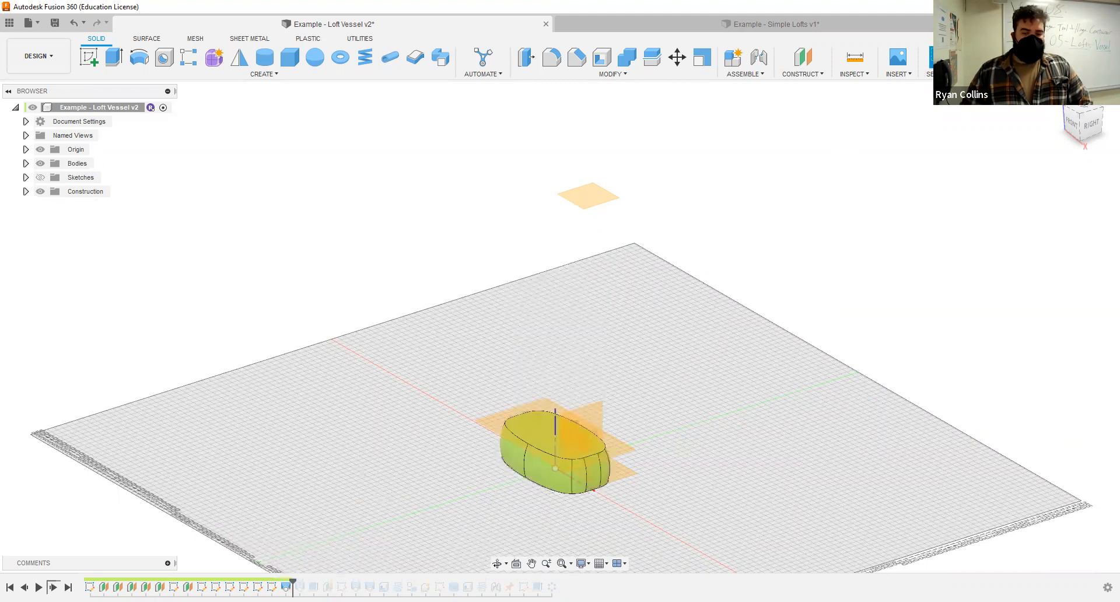
- Play the bottle's history forward one feature at a time through the lofts, neck and shell, and restore the complete history
click(53, 587)
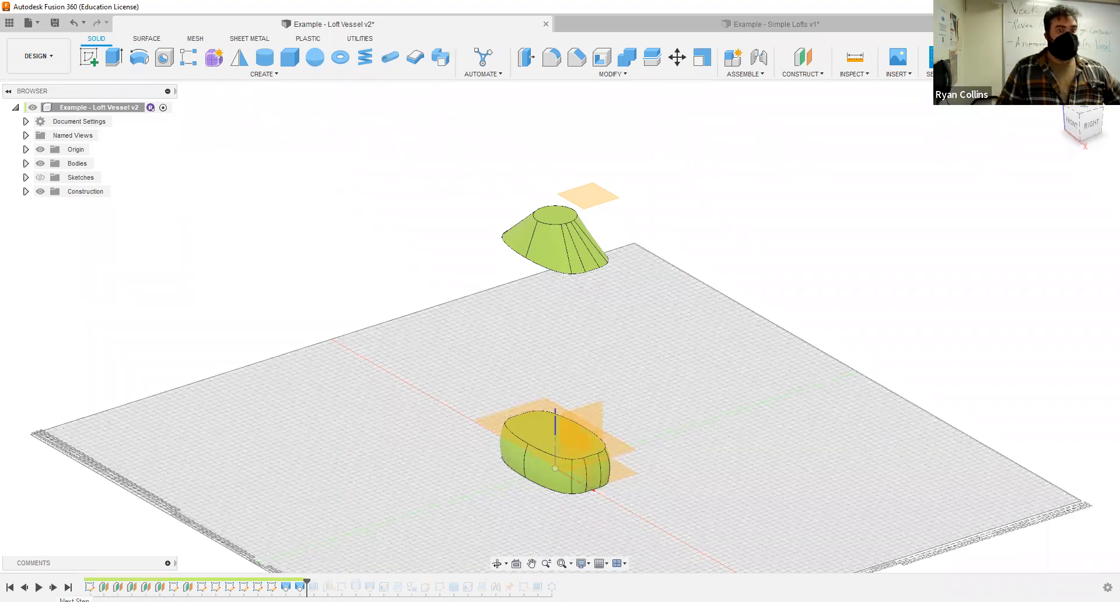
click(53, 587)
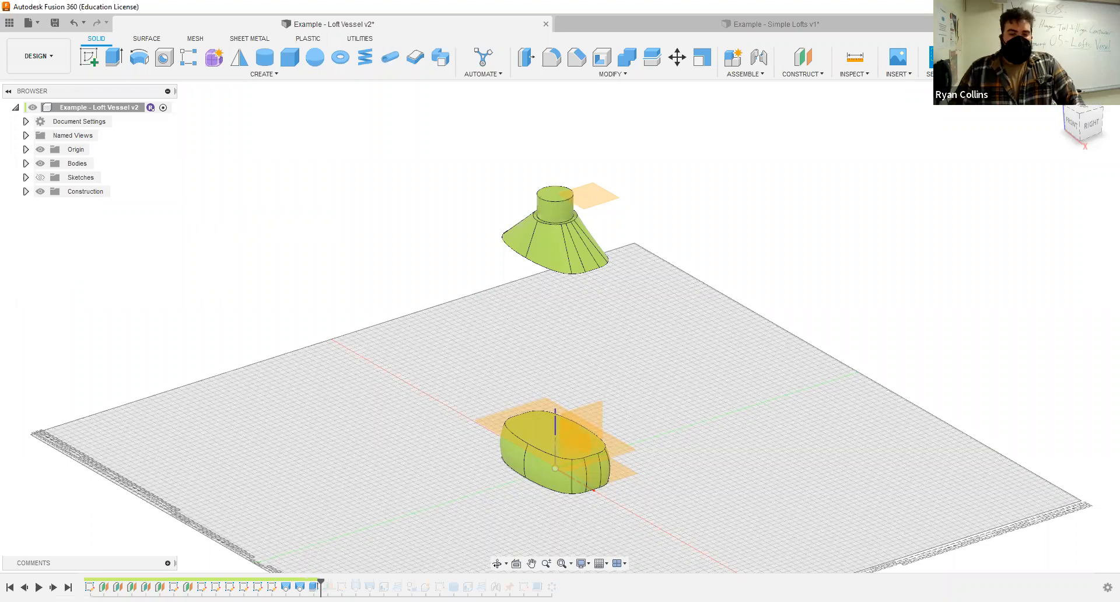
click(53, 587)
click(54, 587)
click(53, 587)
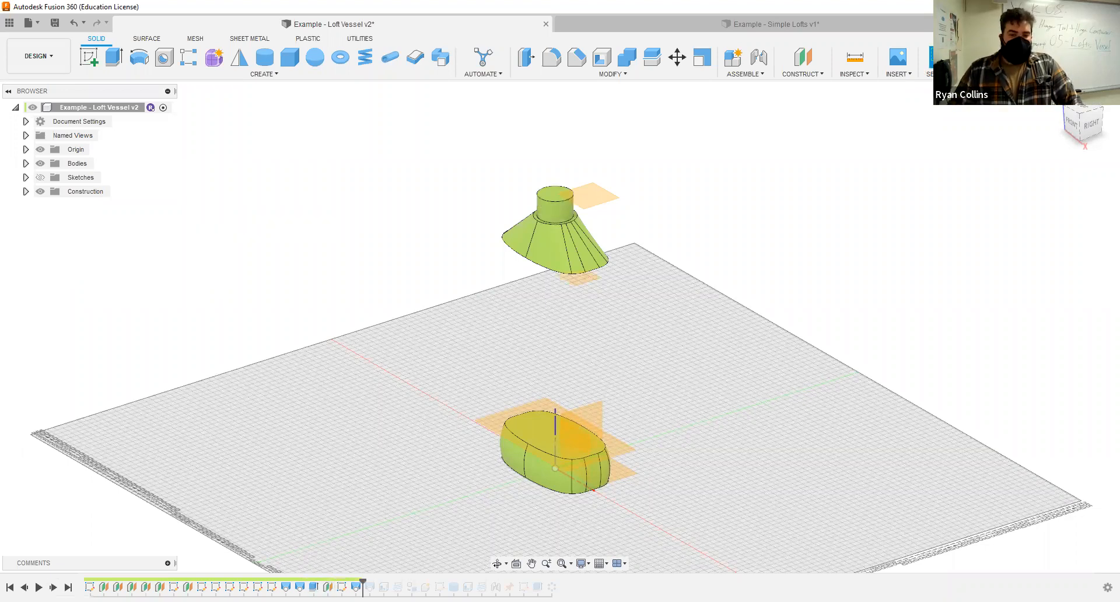
click(53, 587)
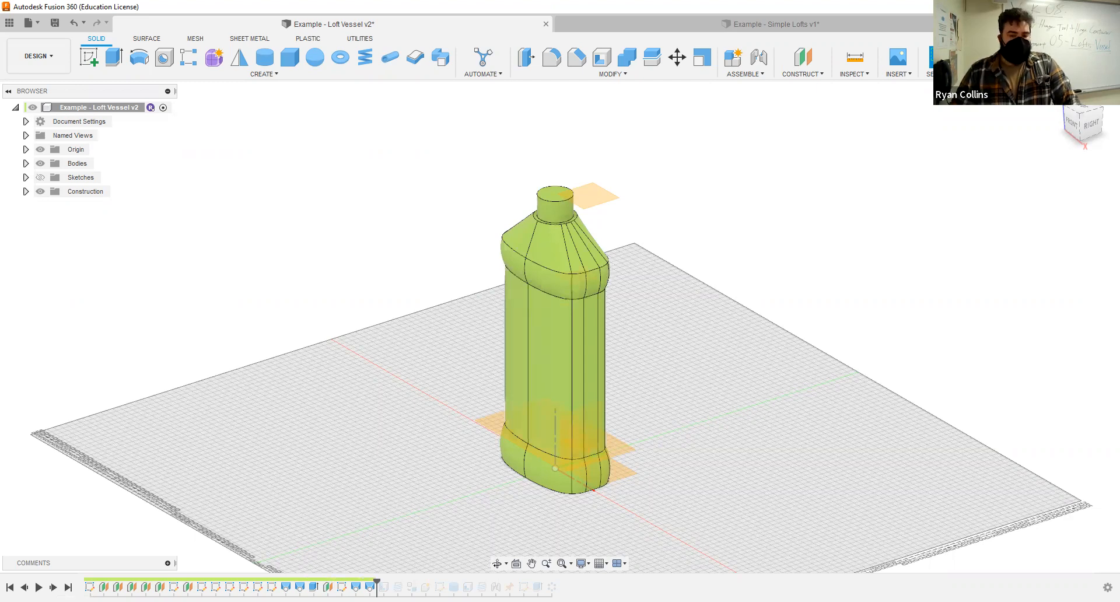
click(53, 587)
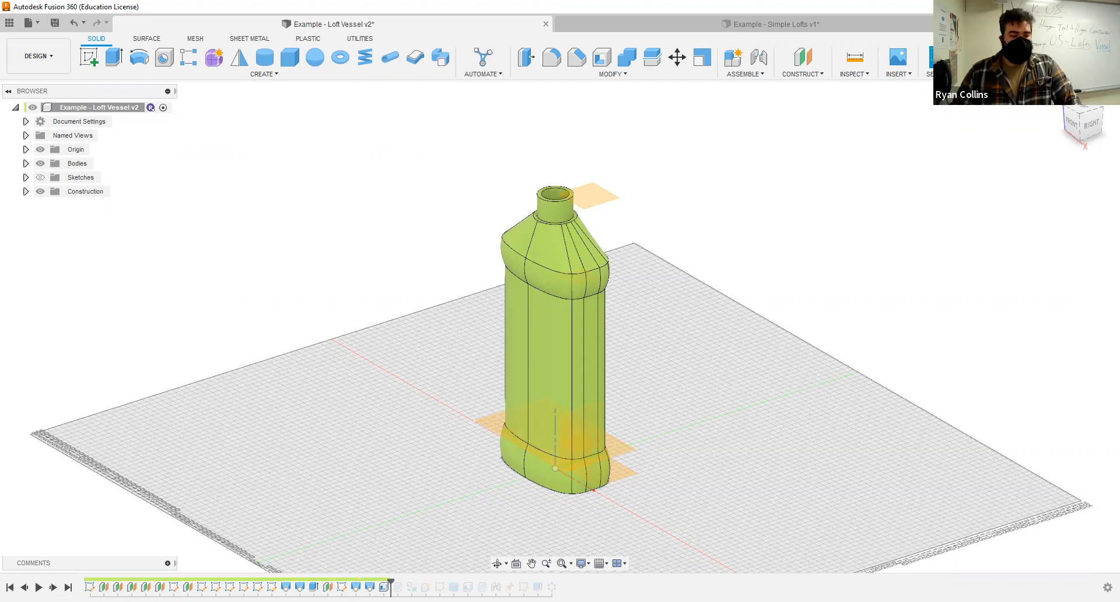
click(68, 587)
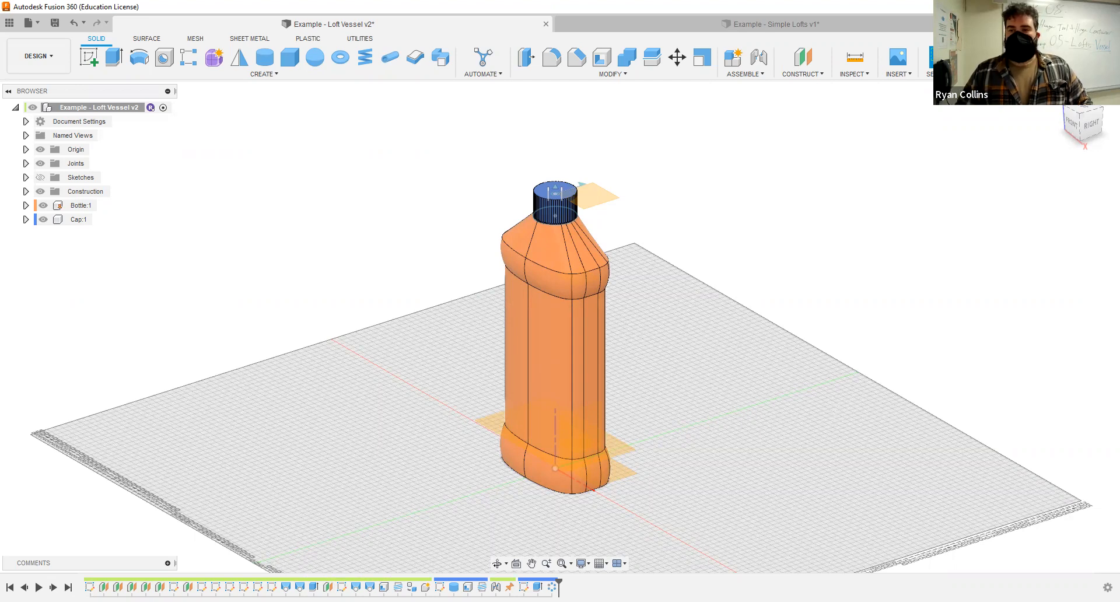
- Create a new design and save it as "Example - In-Class Lofted Bottle" in the 05 - Loft Vessel folder
key(ctrl+n)
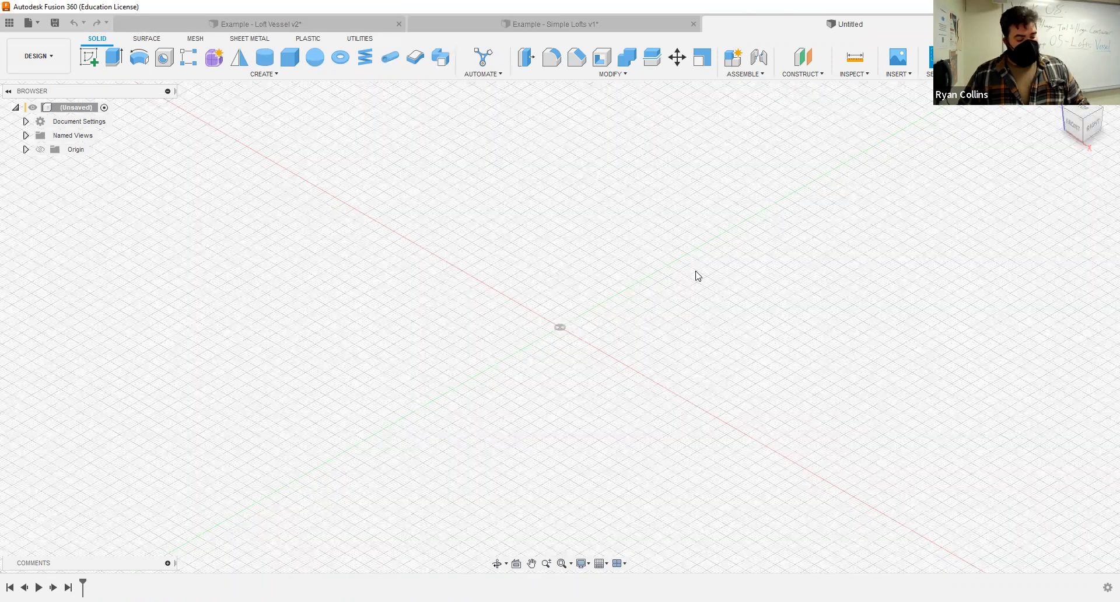
key(ctrl+s)
text(Example -)
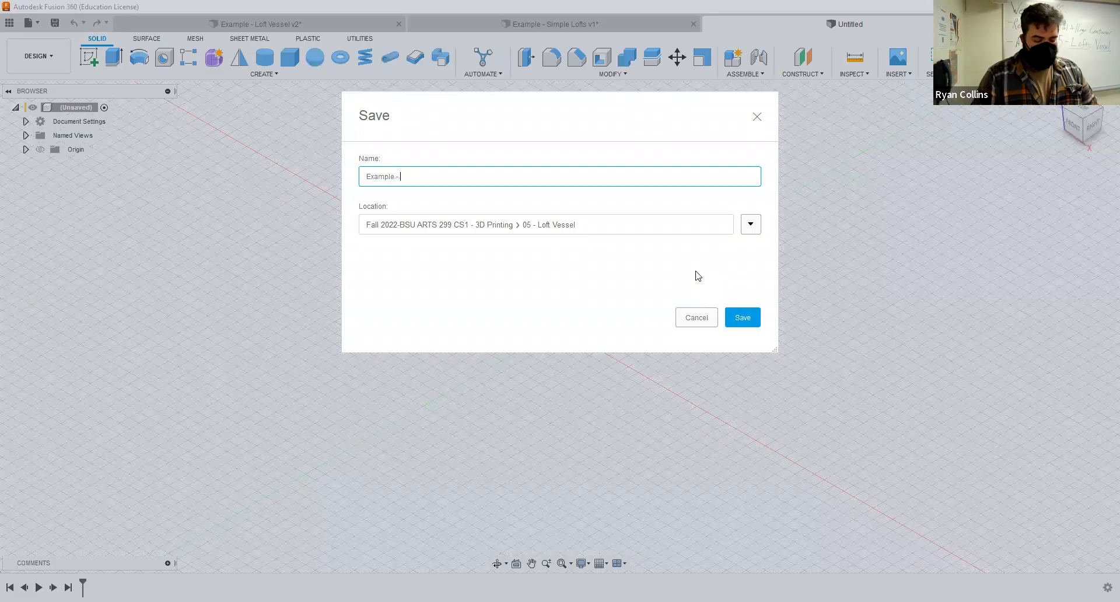
text( In-Class )
text(LOfts)
key(BackSpace)
key(BackSpace)
key(BackSpace)
key(BackSpace)
key(BackSpace)
key(BackSpace)
text(ed Bottle)
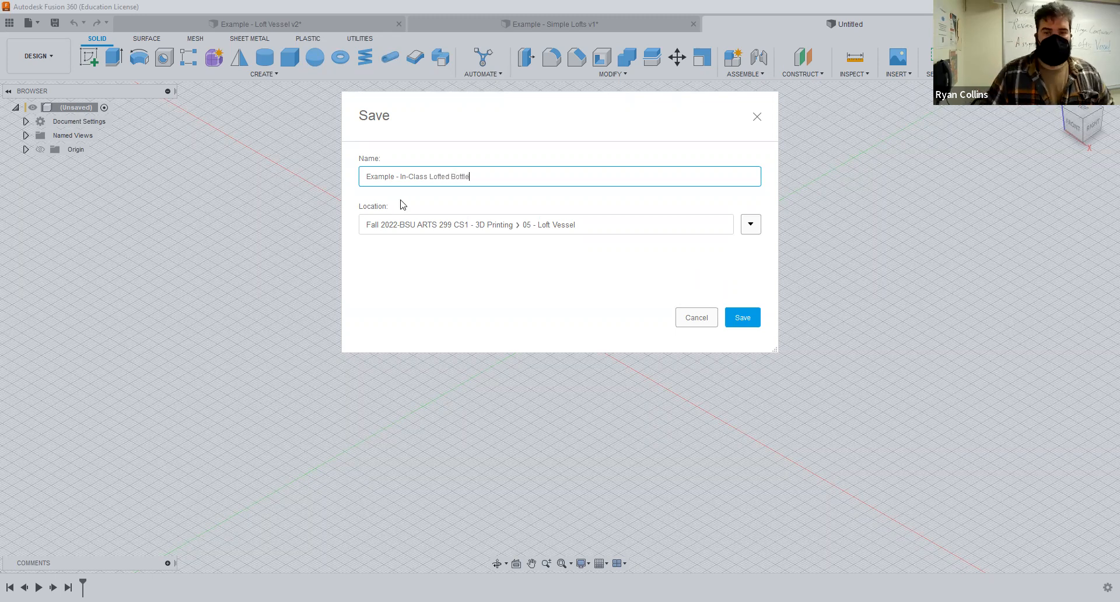
key(Return)
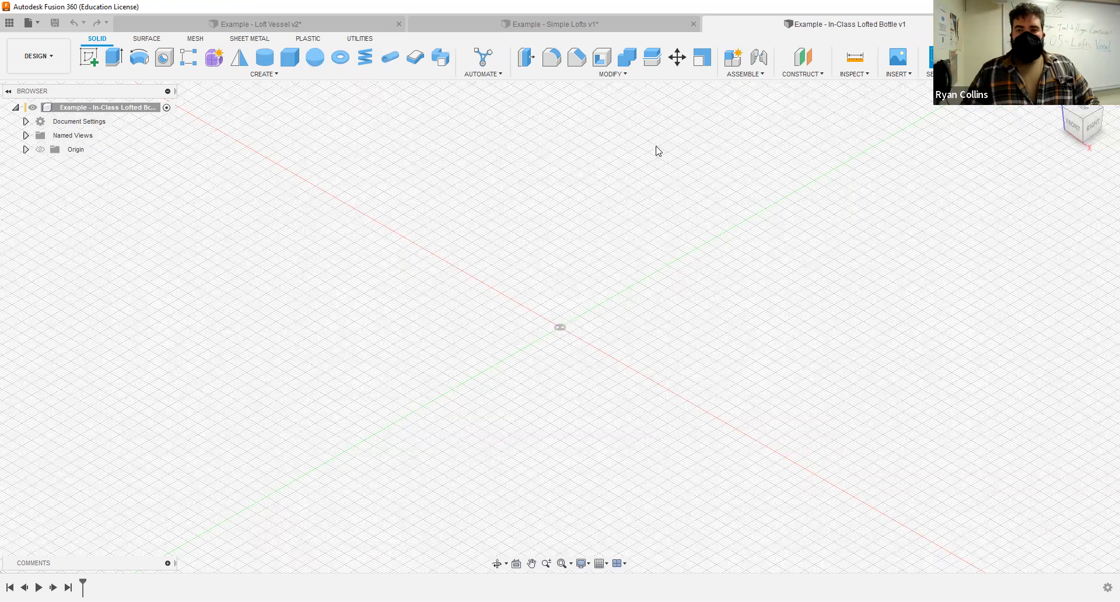
- Show the origin planes and axes in the new design
click(41, 149)
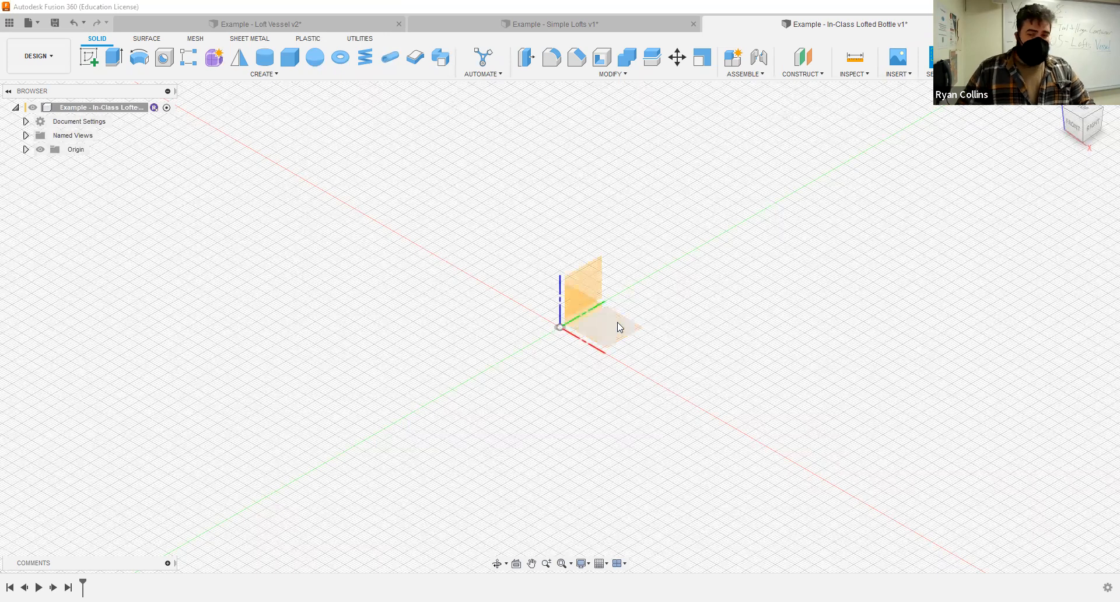
- Create a construction plane offset 25 mm above the XY plane and expand the list of construction planes
shift+middle_drag(564, 338, 622, 333)
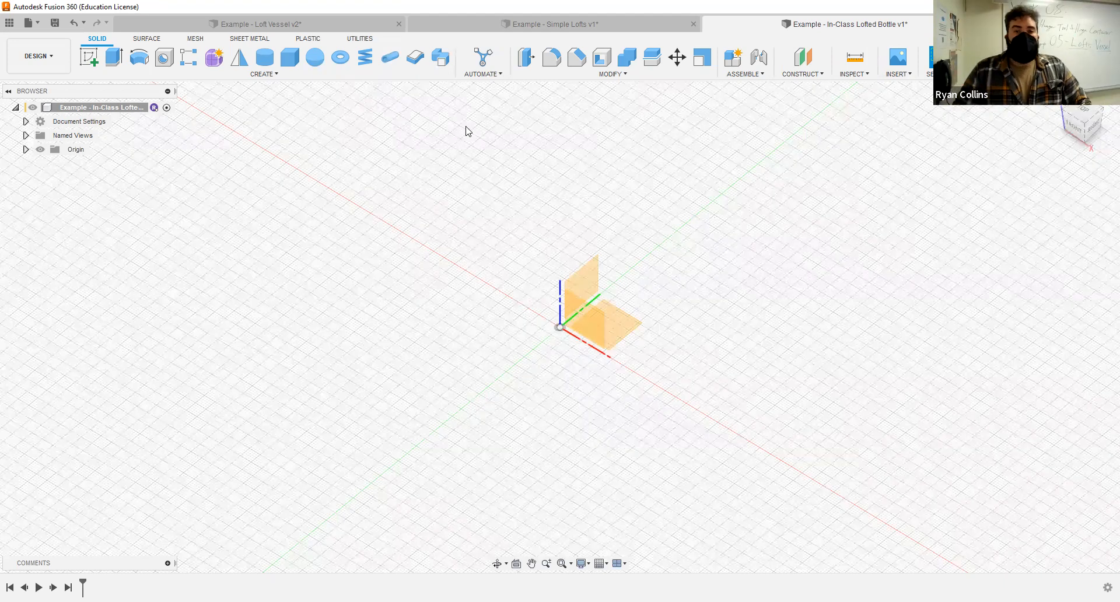
click(803, 74)
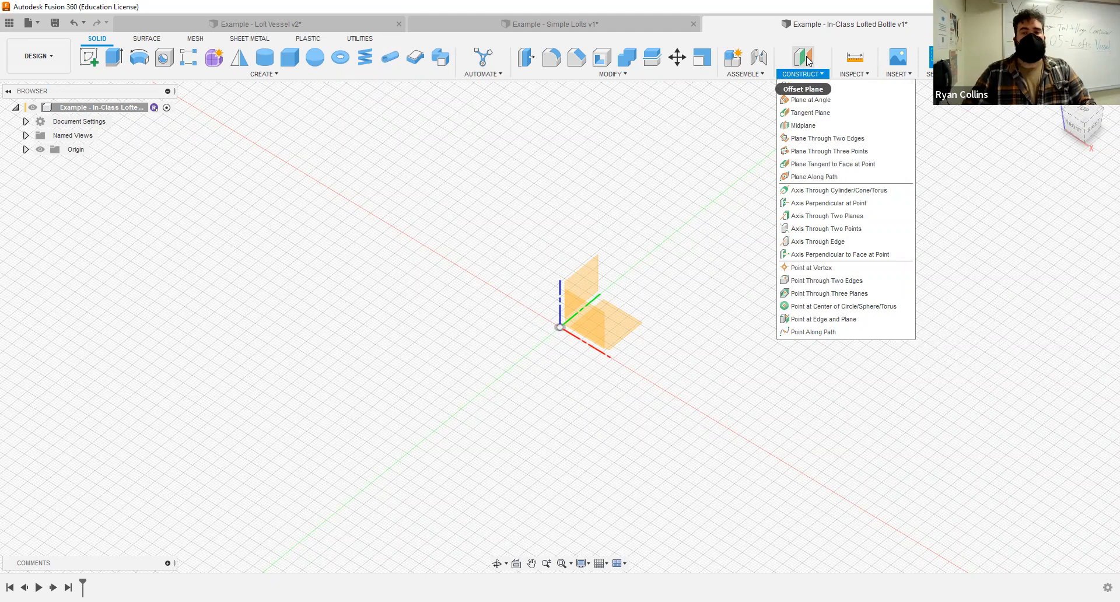
click(808, 61)
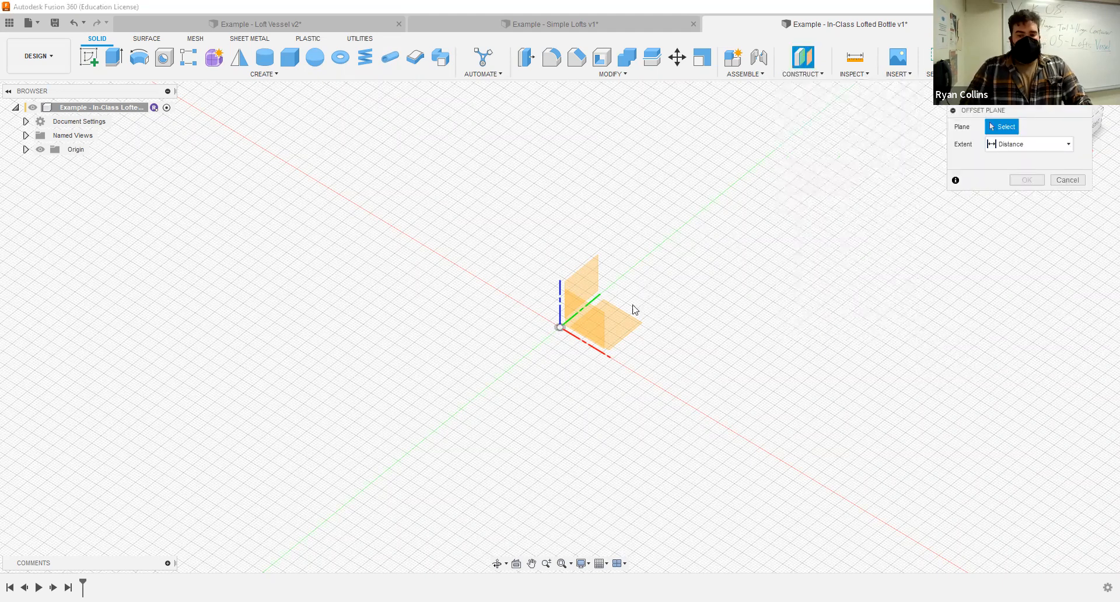
click(621, 333)
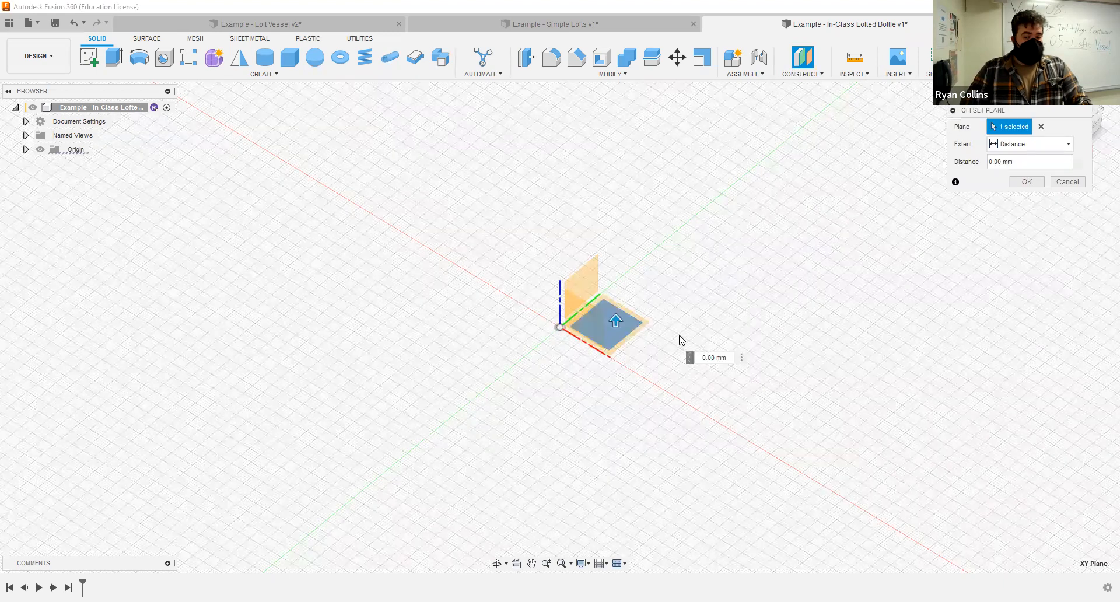
shift+middle_drag(685, 287, 688, 293)
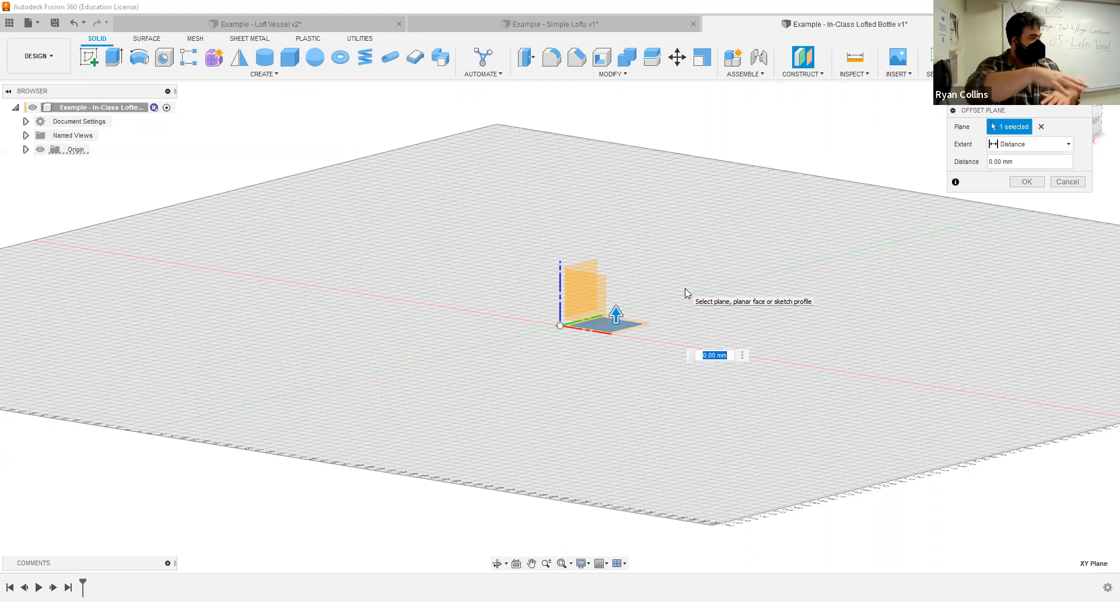
text(25)
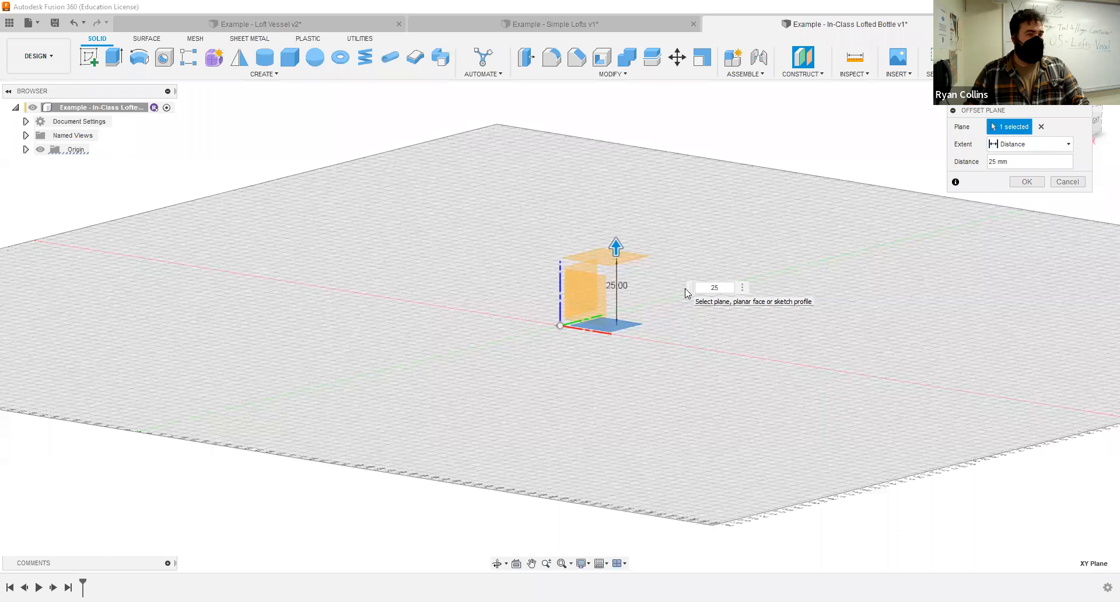
key(Return)
shift+middle_drag(617, 222, 601, 254)
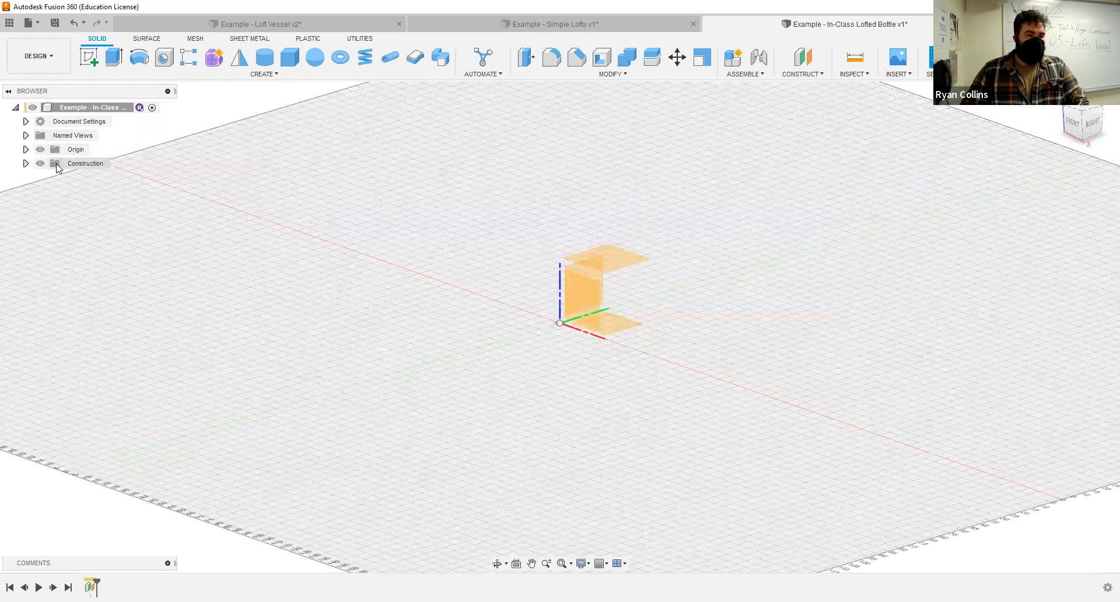
click(26, 164)
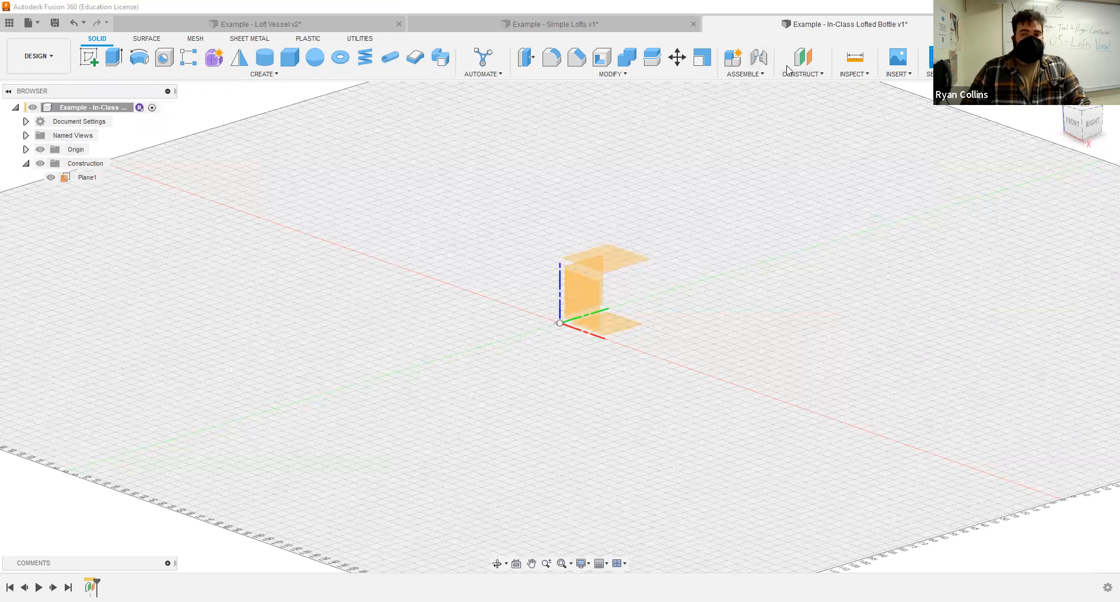
- Create a second construction plane offset 150 mm above the XY plane
click(807, 58)
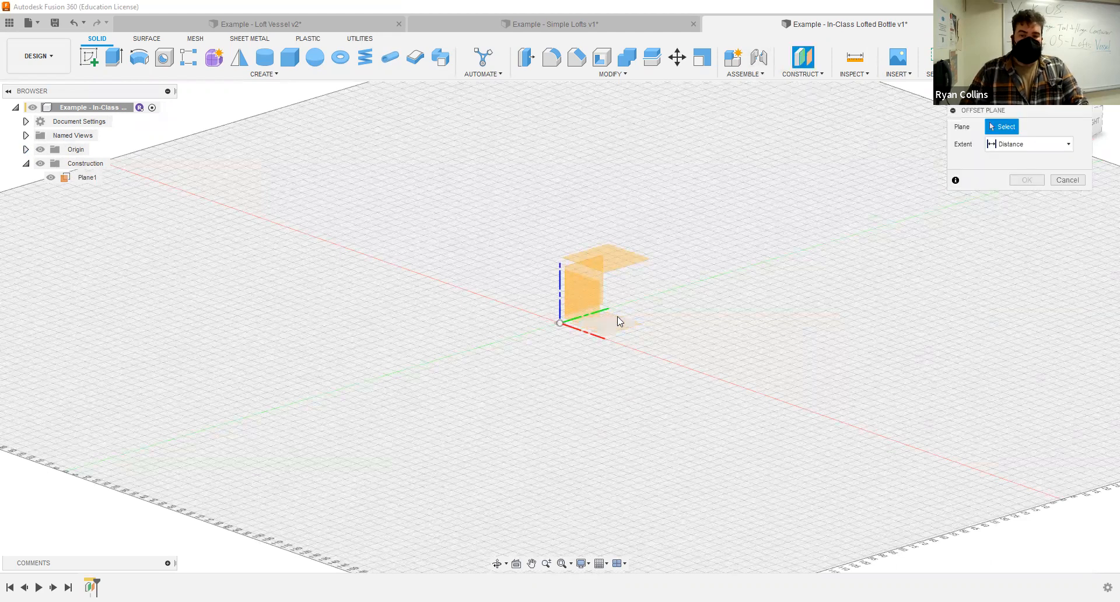
click(620, 321)
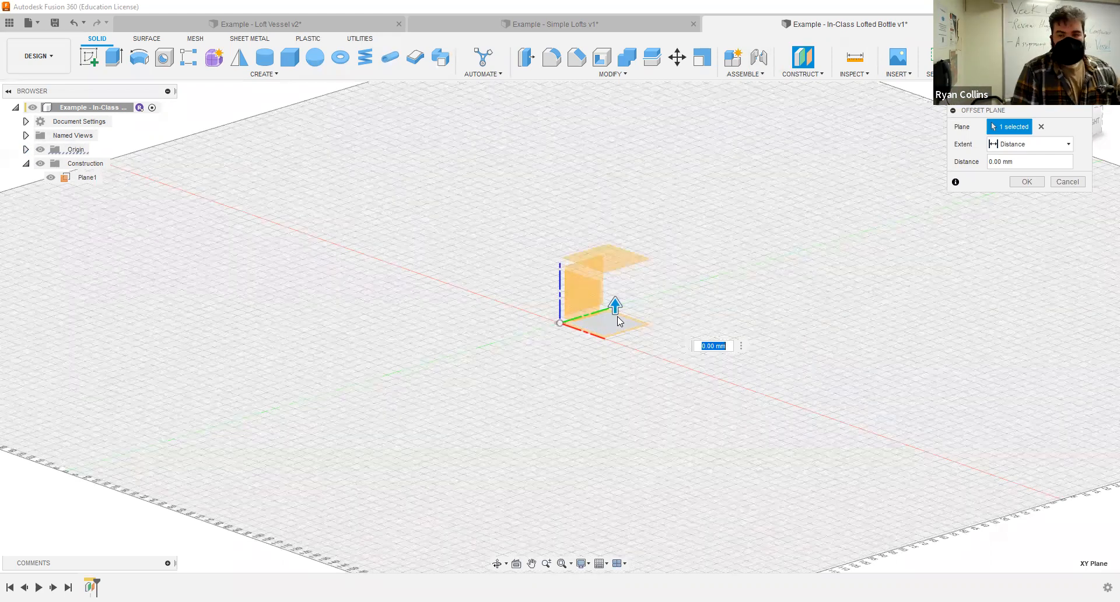
text(150)
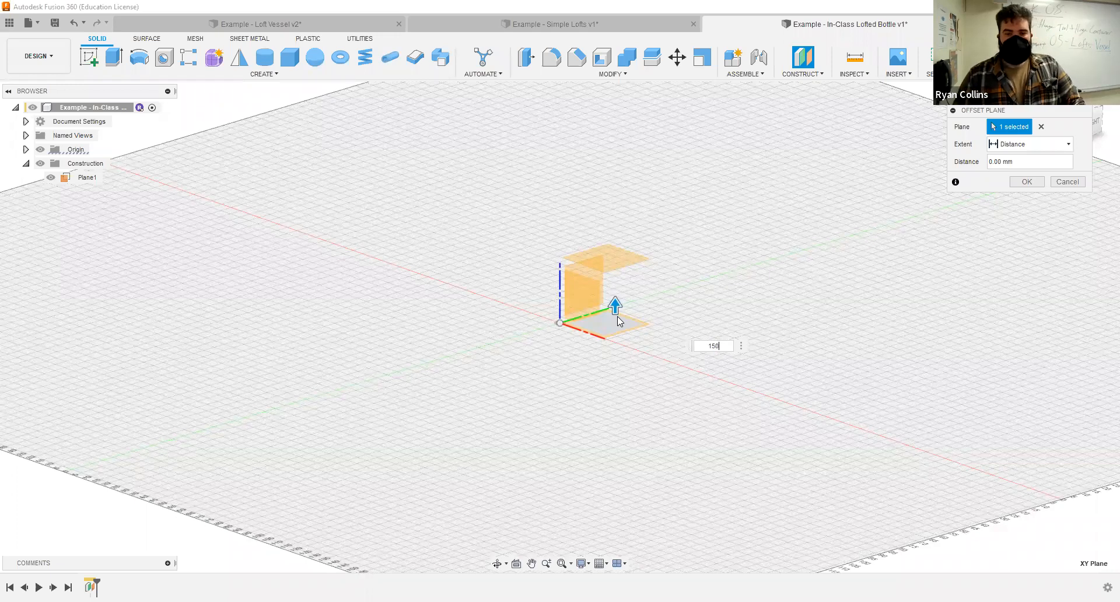
key(Return)
scroll(713, 257, down, 6)
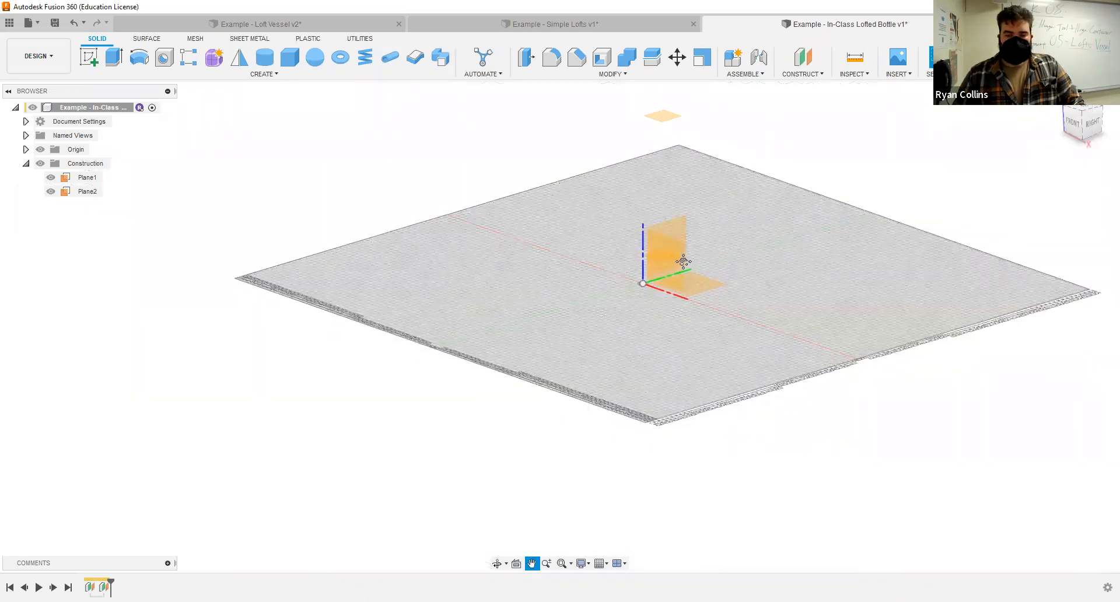
middle_drag(684, 261, 686, 266)
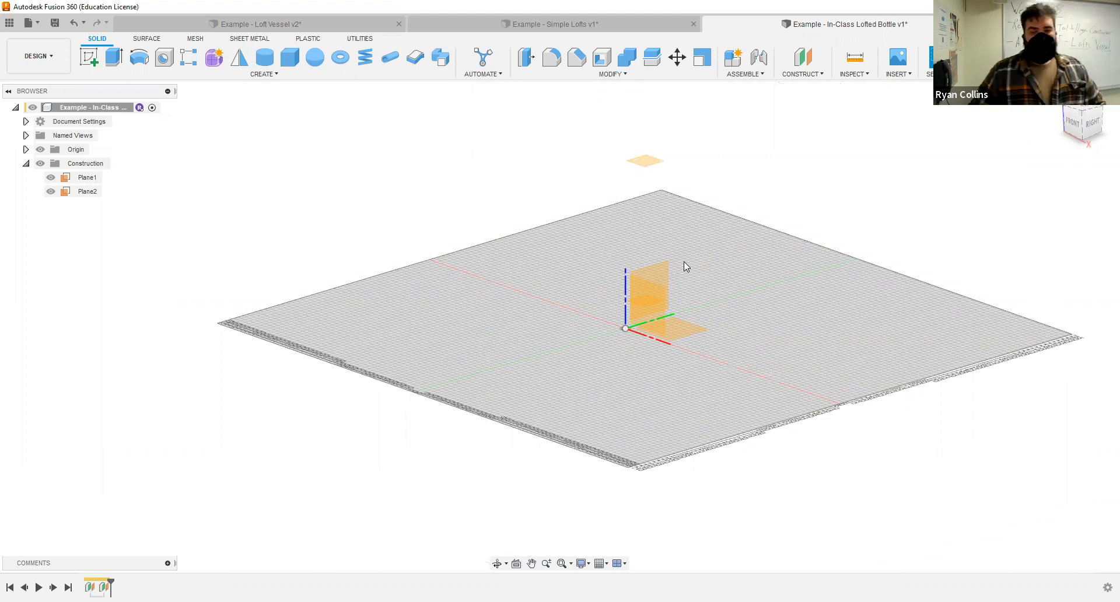
- Repeat the Offset Plane command to add a plane 165 mm above the XY plane
right_click(827, 272)
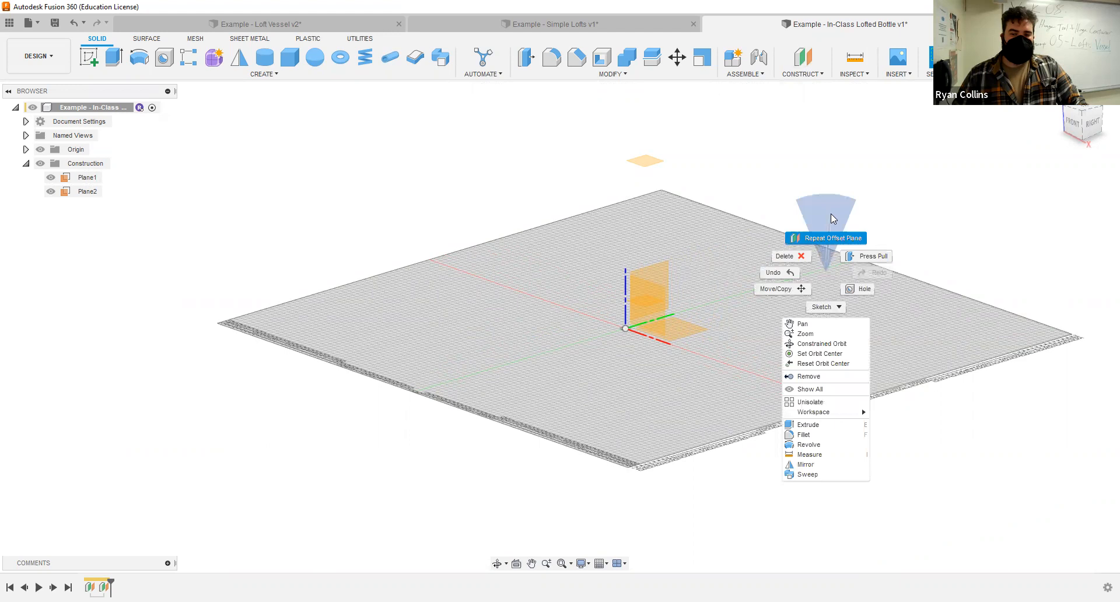
click(831, 214)
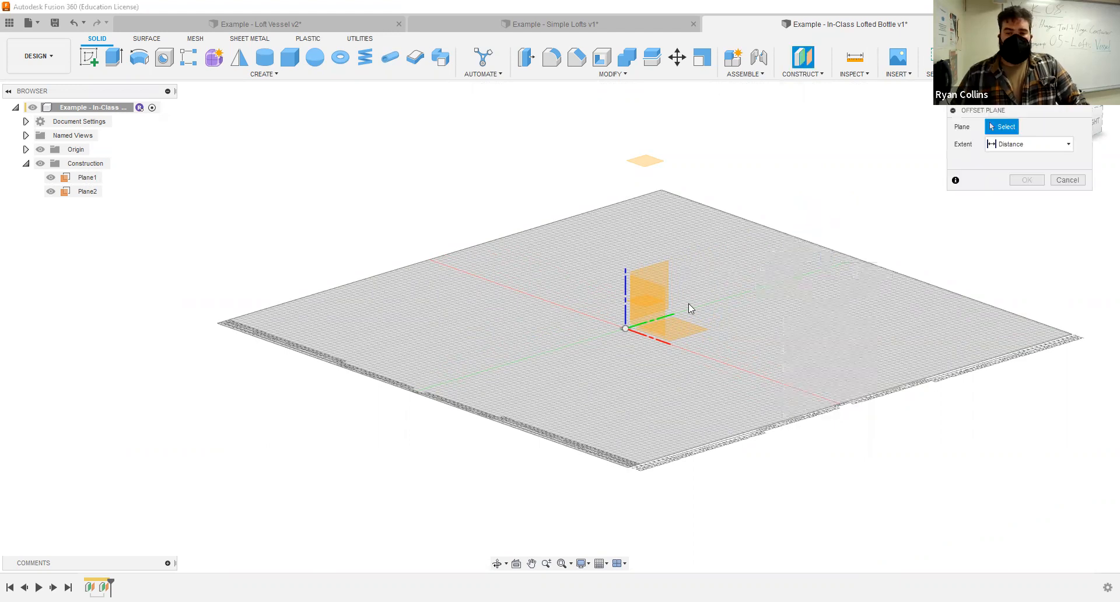
text(165)
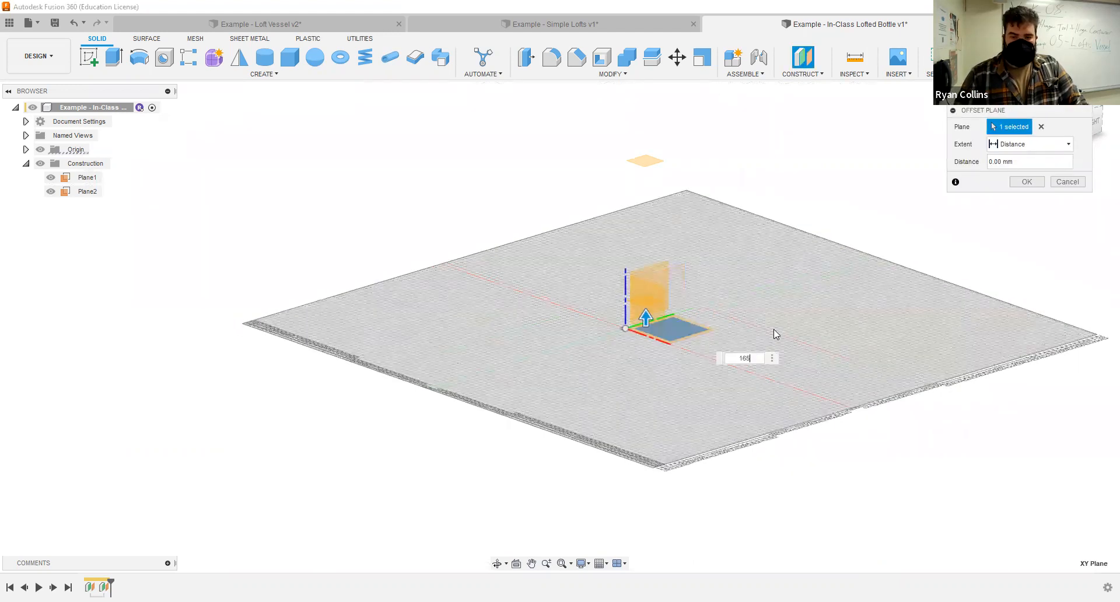
key(Return)
shift+middle_drag(689, 230, 666, 297)
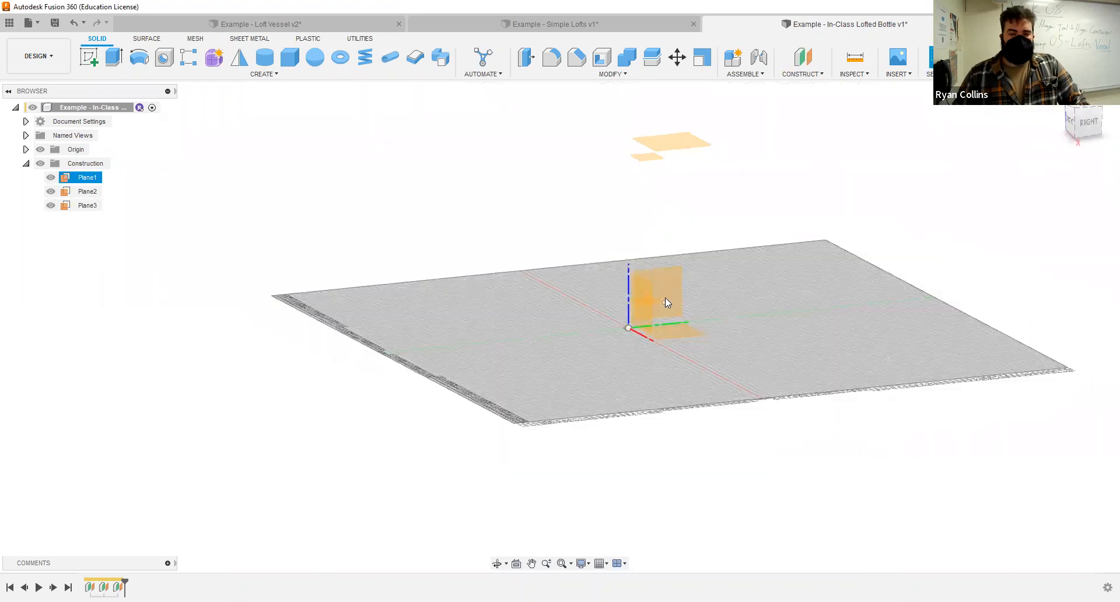
right_click(718, 191)
key(Escape)
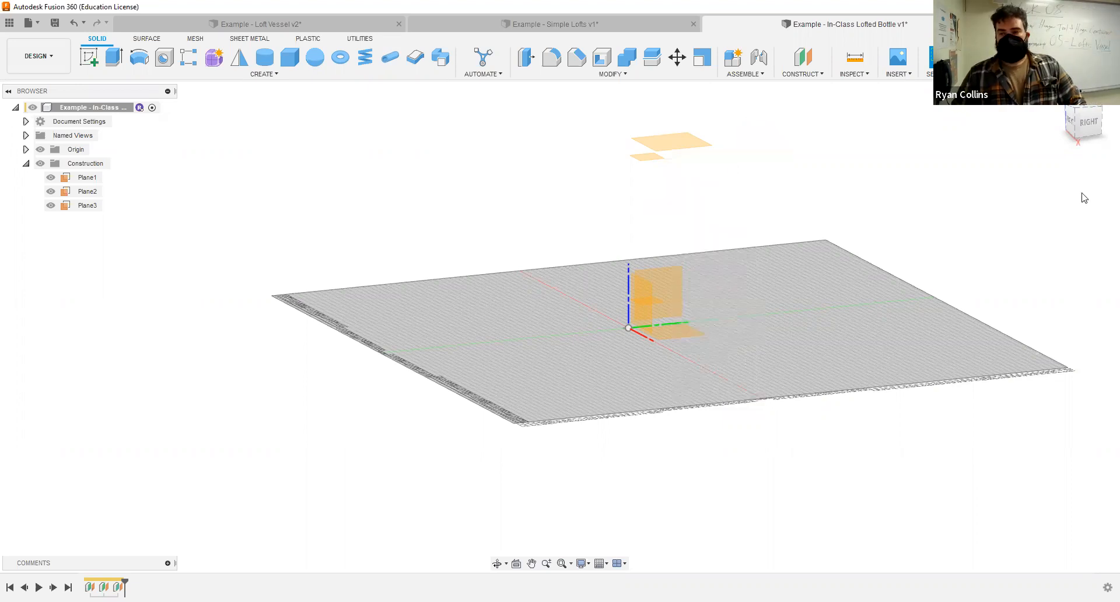
click(1057, 182)
right_click(828, 262)
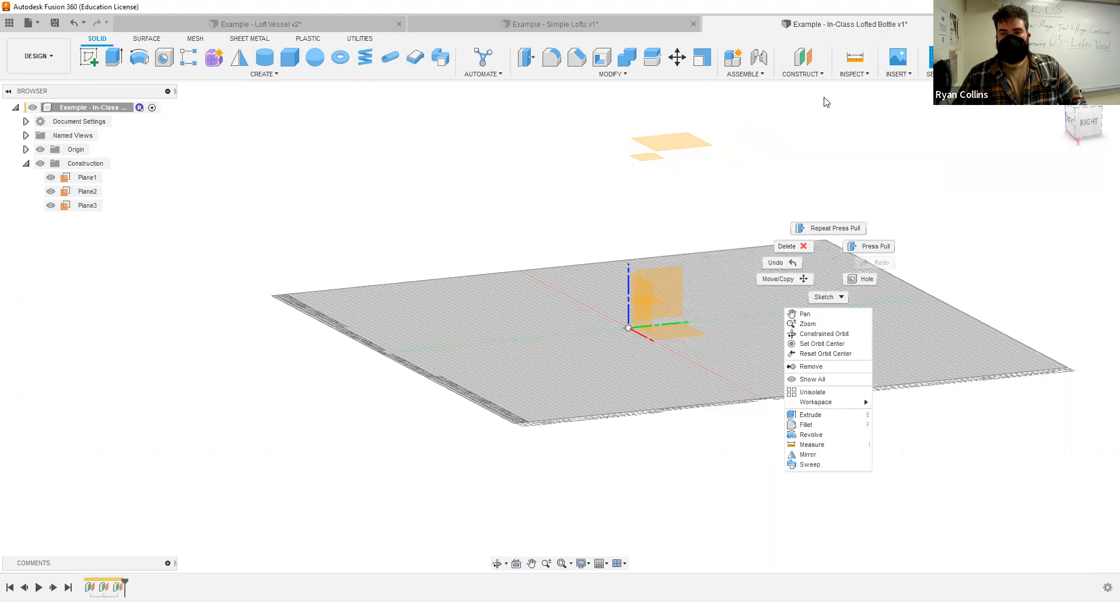
- Create a fourth construction plane offset 190 mm above the XY plane
click(791, 55)
click(793, 57)
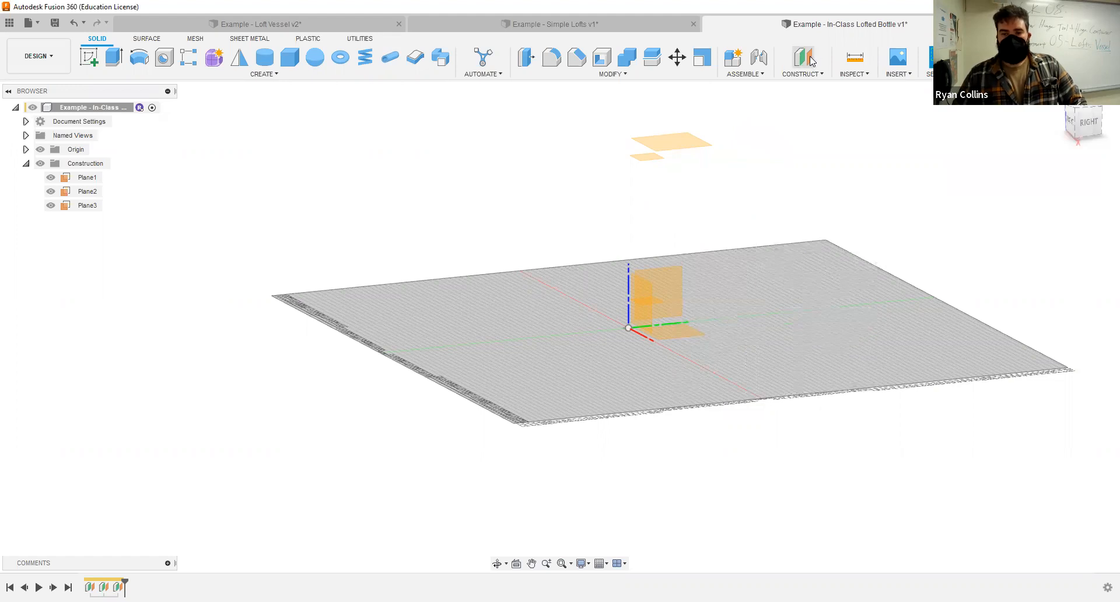
click(682, 333)
text(190)
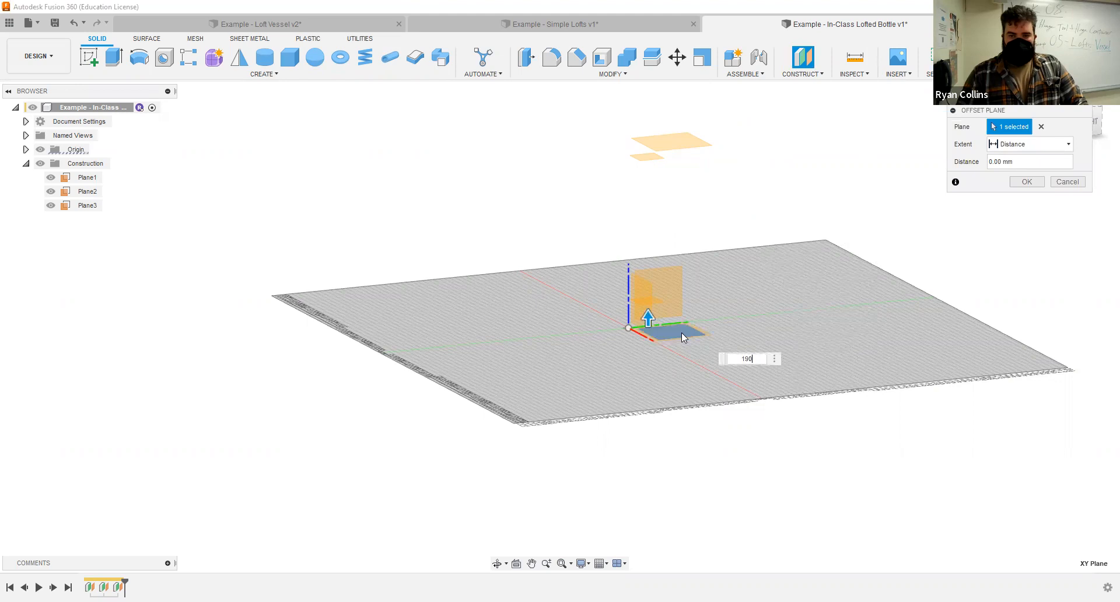
key(Return)
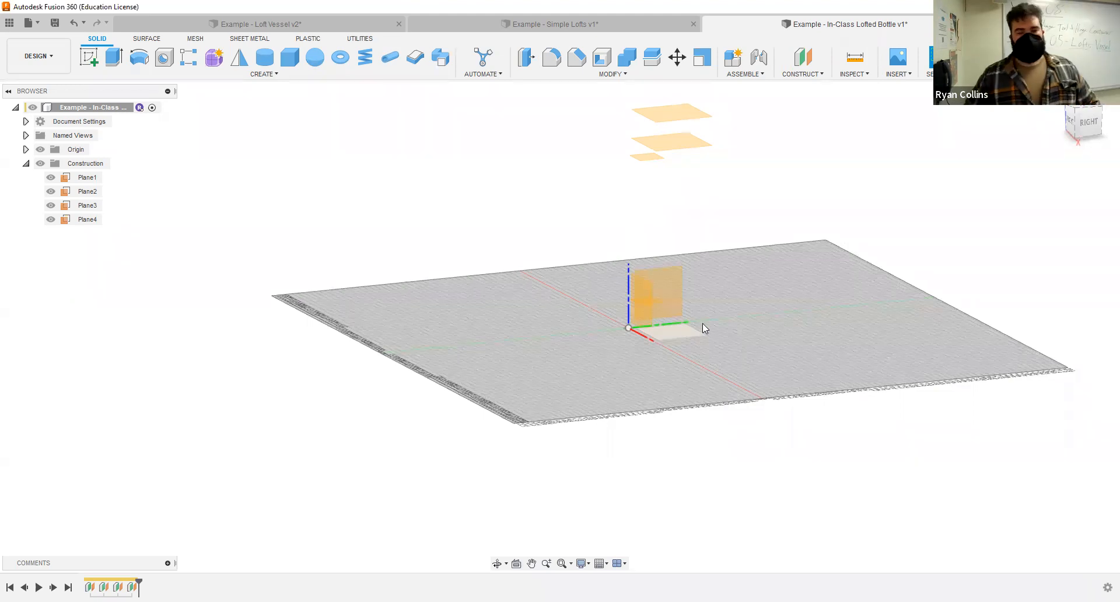
- Add a fifth construction plane offset 220 mm above the XY plane
right_click(869, 330)
click(875, 296)
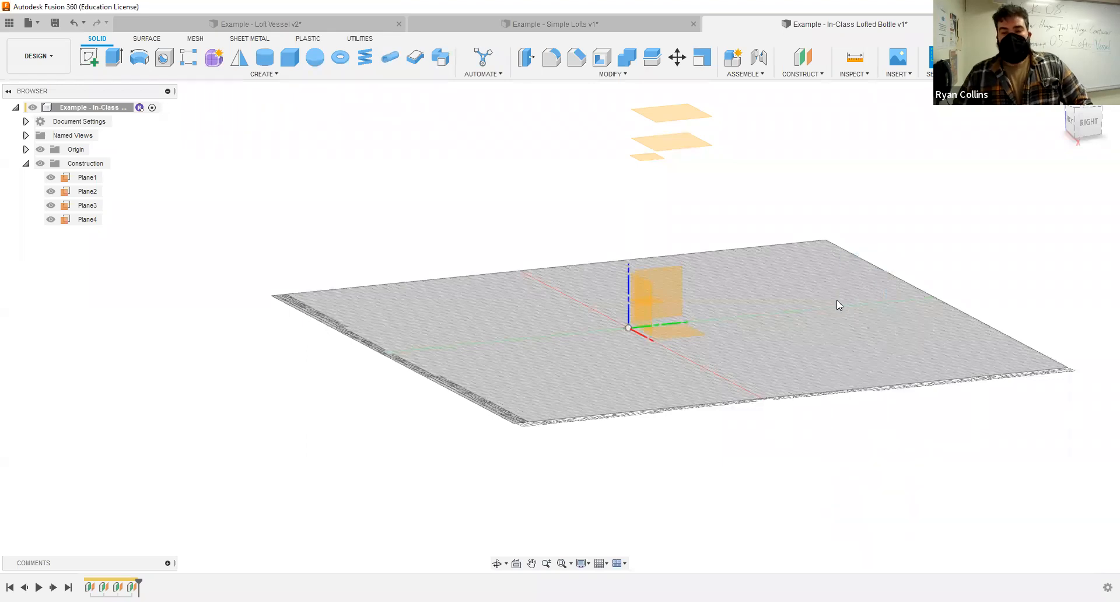
click(675, 331)
text(220)
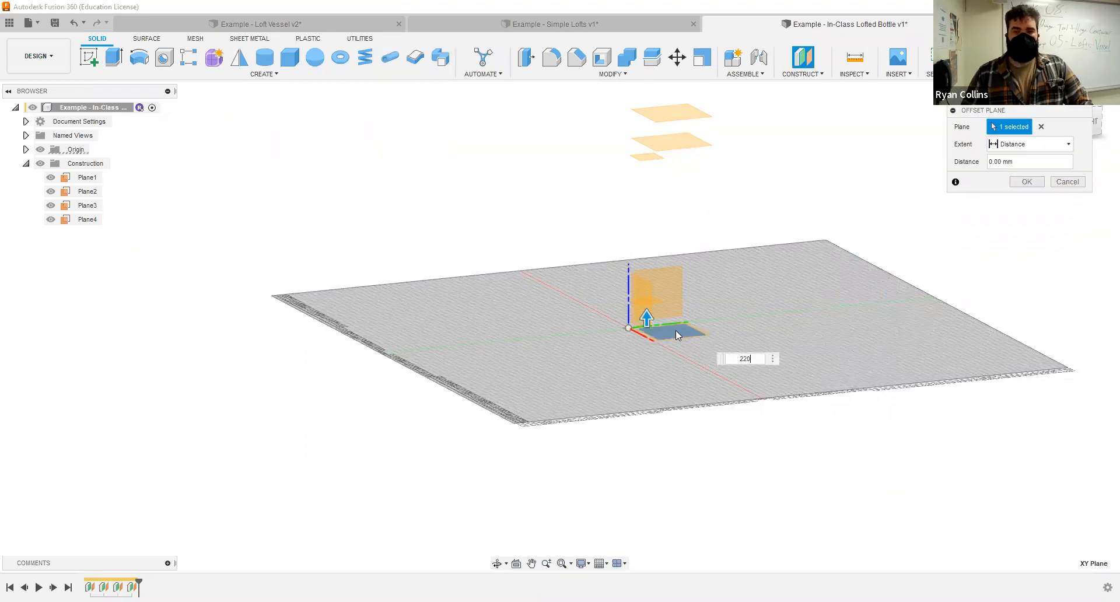
key(Return)
scroll(741, 244, down, 2)
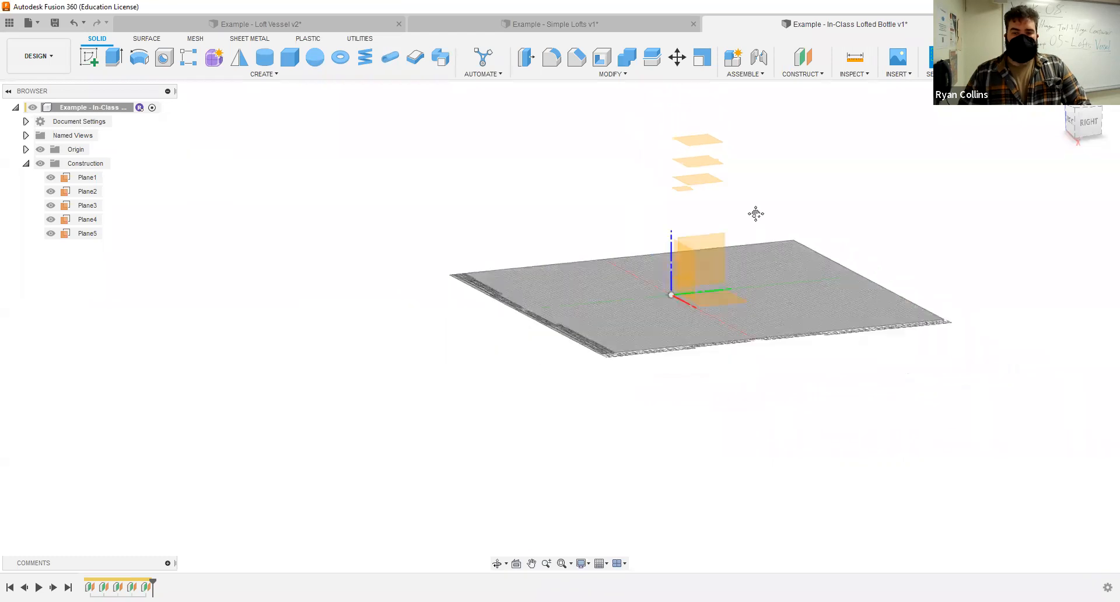
mouse_move(723, 243)
shift+middle_down()
mouse_move(703, 215)
mouse_move(697, 242)
mouse_move(738, 243)
shift+middle_up()
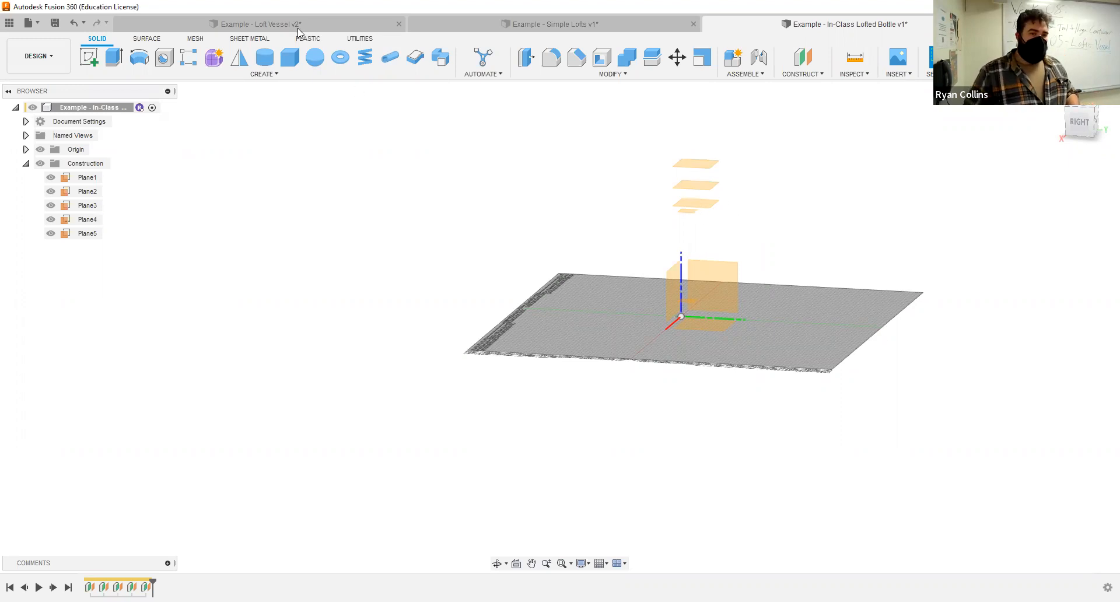
- Switch to the Example - Loft Vessel design, expand its construction planes and show Plane2
click(272, 21)
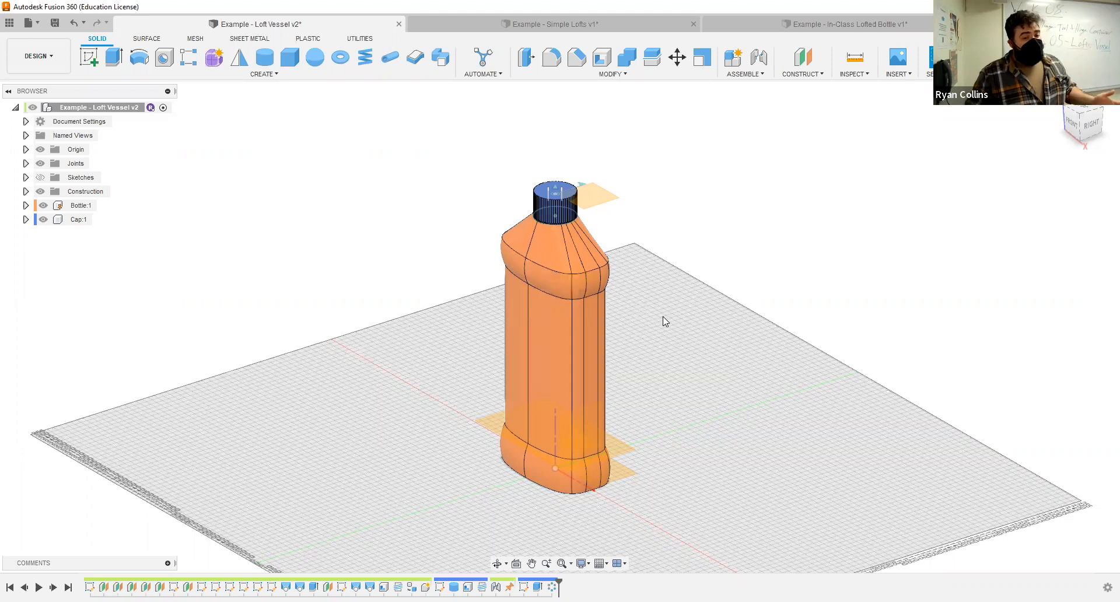
click(25, 191)
click(50, 222)
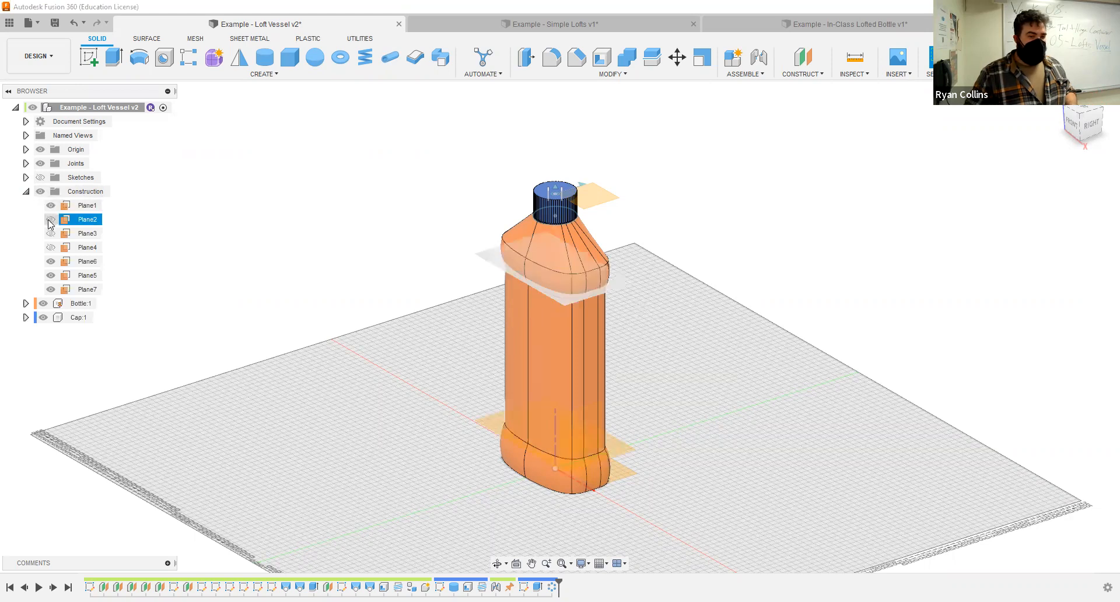
right_click(50, 224)
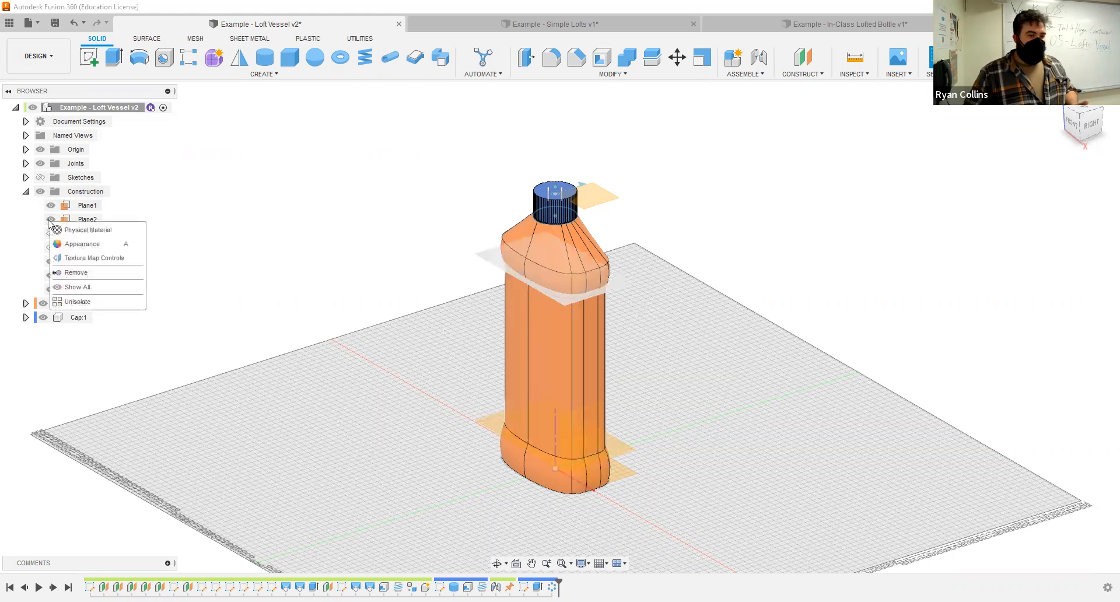
- Edit Plane2 of the finished bottle to an offset distance of 125 mm and inspect the reshaped upper body
right_click(87, 220)
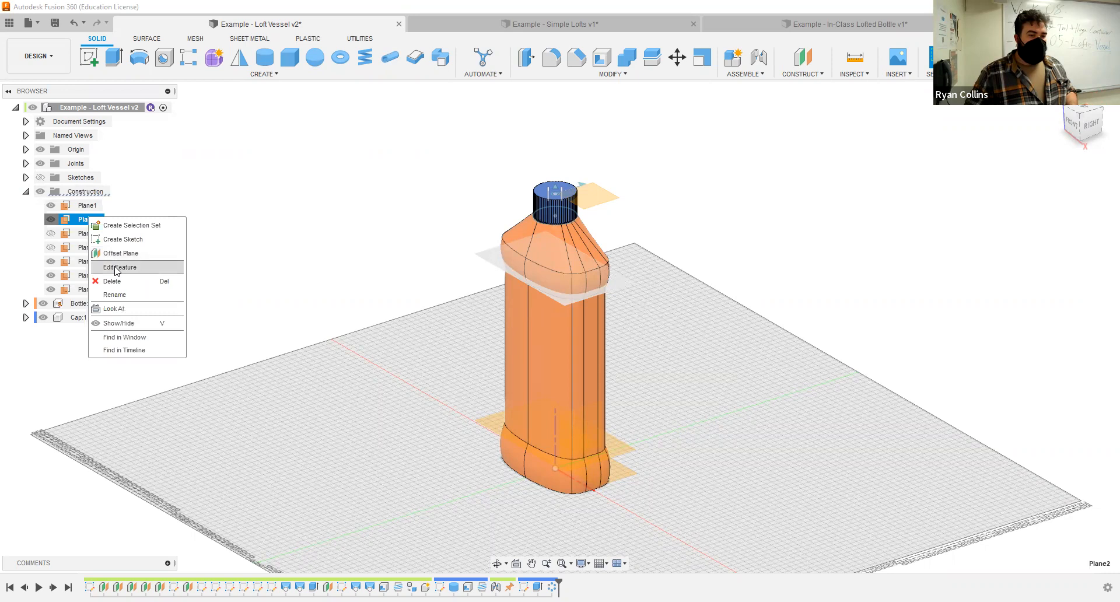
click(116, 267)
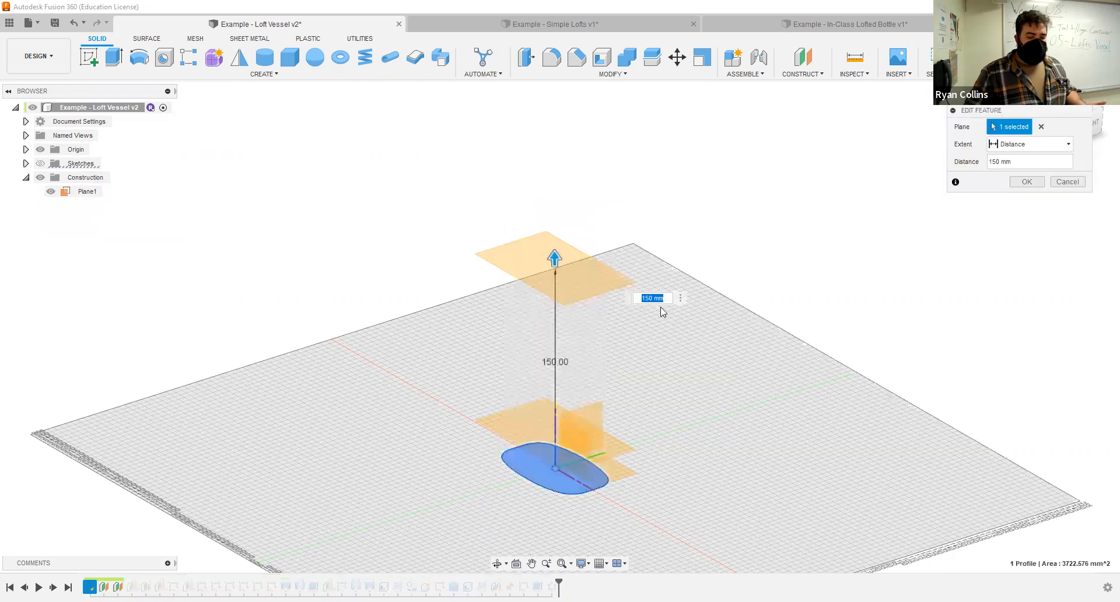
text(125)
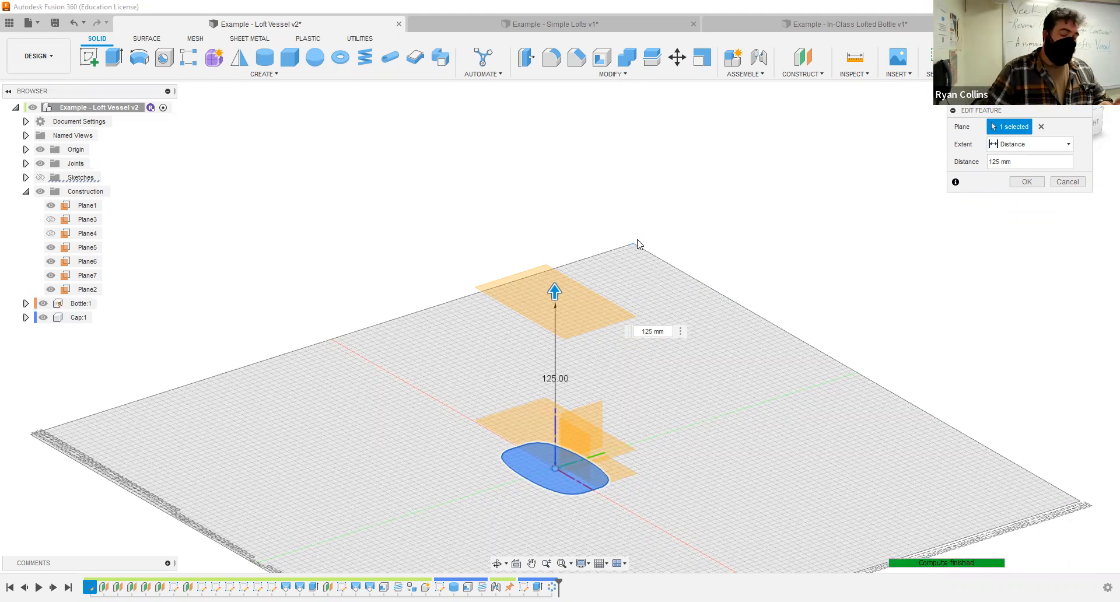
key(Return)
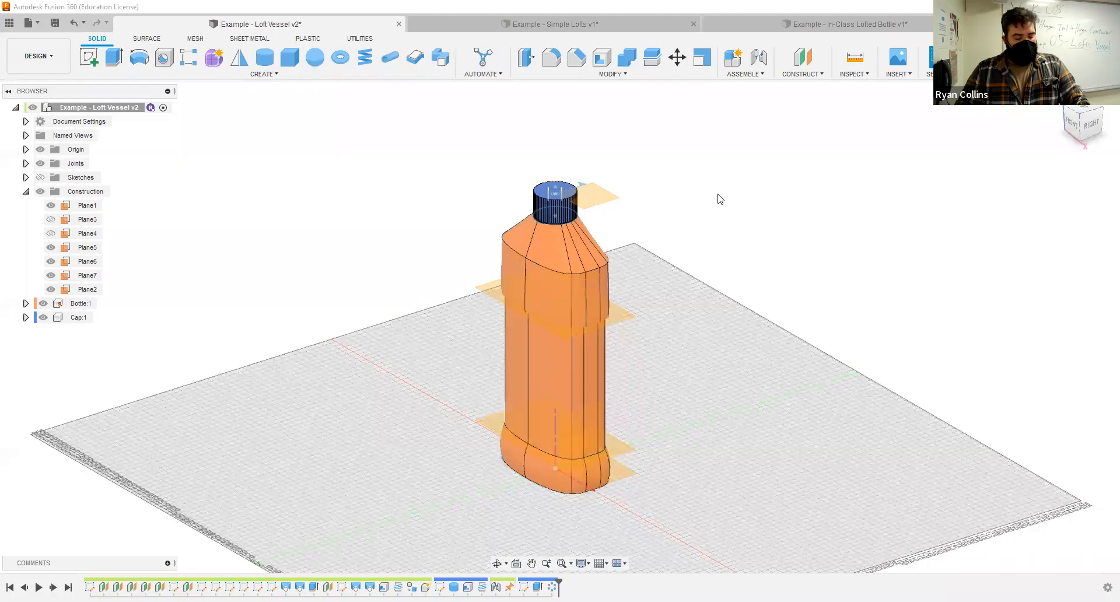
shift+middle_drag(701, 309, 710, 286)
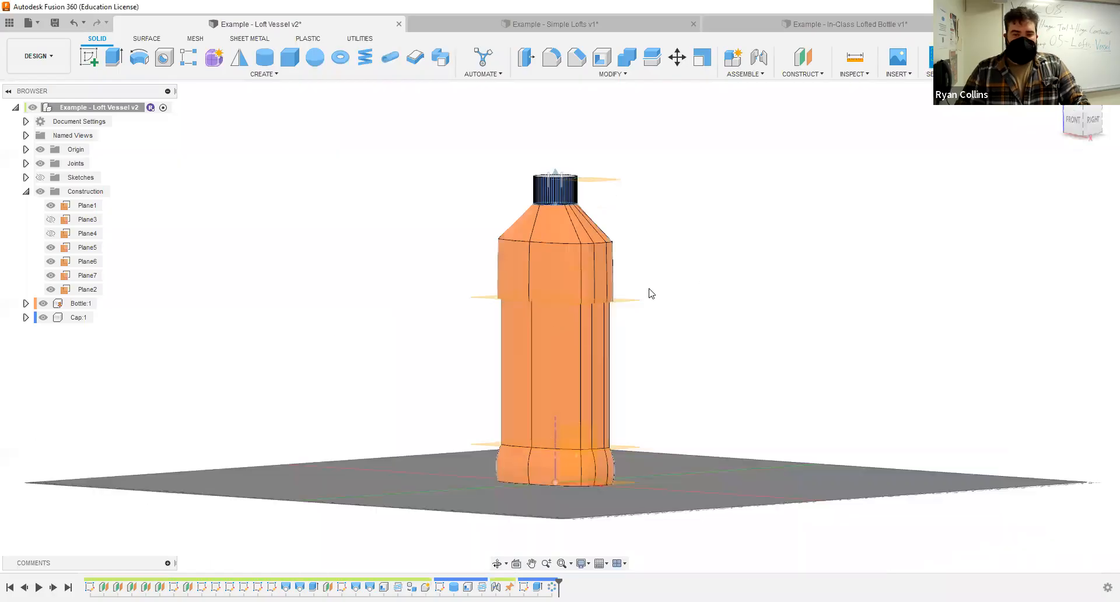
scroll(649, 292, up, 5)
shift+middle_drag(634, 294, 492, 325)
scroll(720, 375, down, 4)
shift+middle_drag(700, 391, 681, 310)
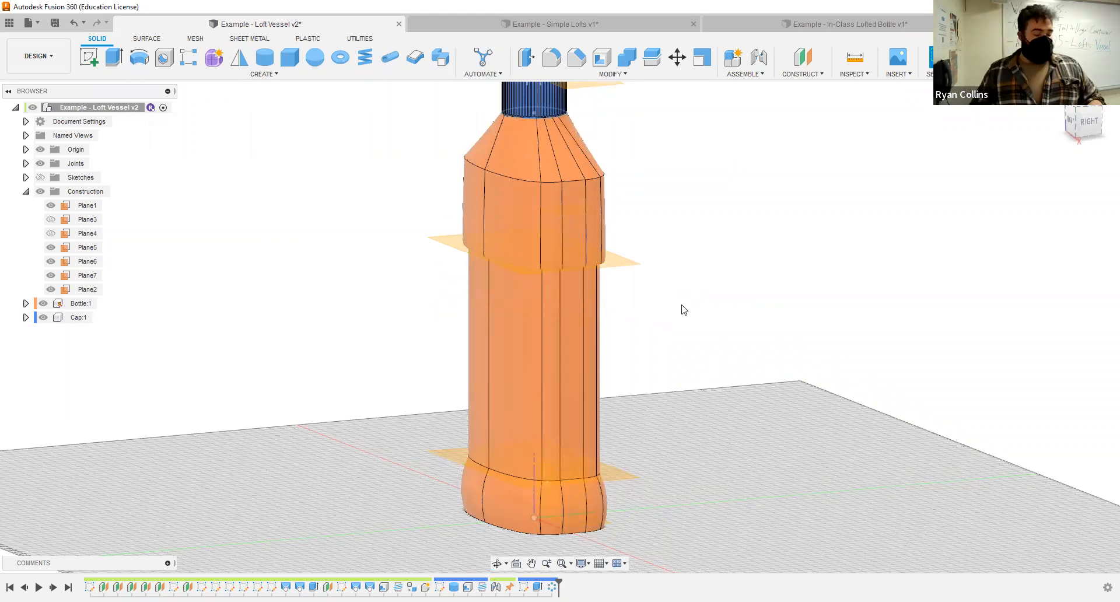
- Undo the Plane2 distance edit and return to the Example - In-Class Lofted Bottle design
key(ctrl+z)
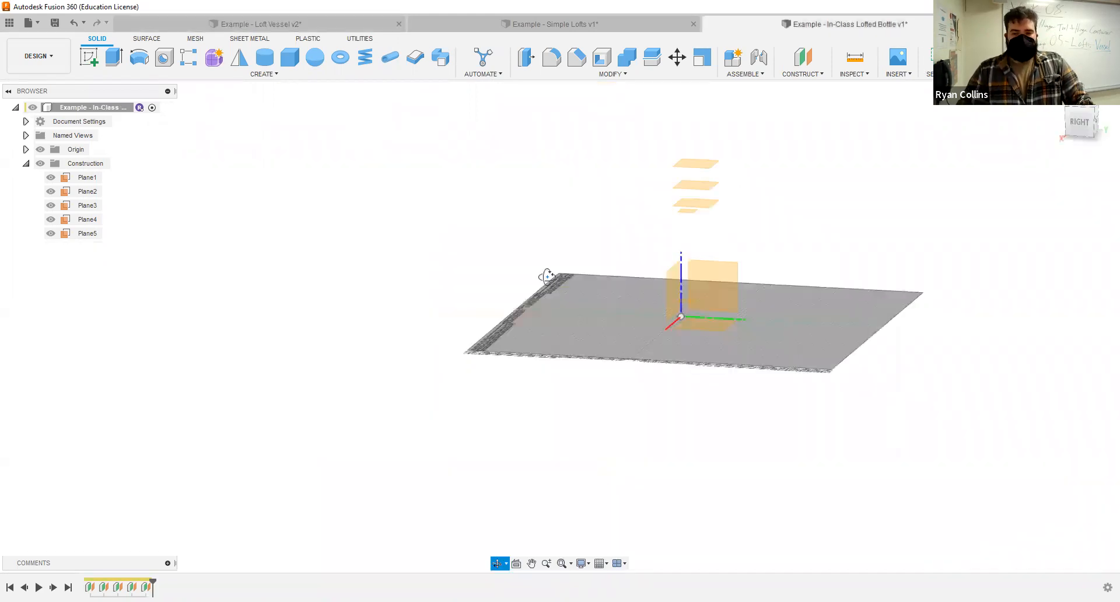
shift+middle_drag(548, 277, 604, 283)
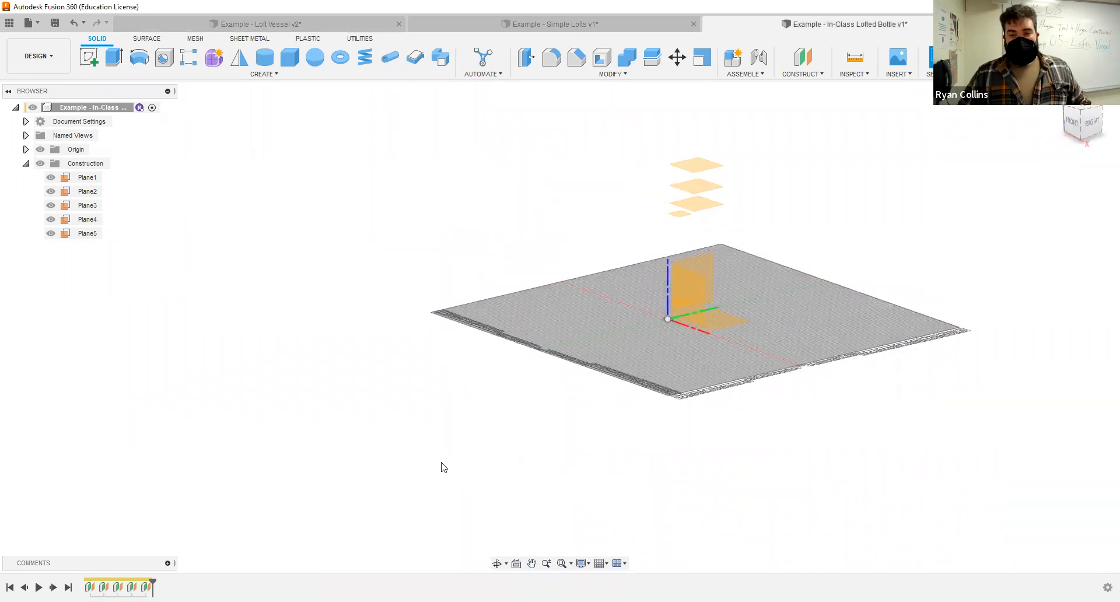
- Save the in-class bottle design with the version description "Construction Planes made"
key(ctrl+s)
text(Constr)
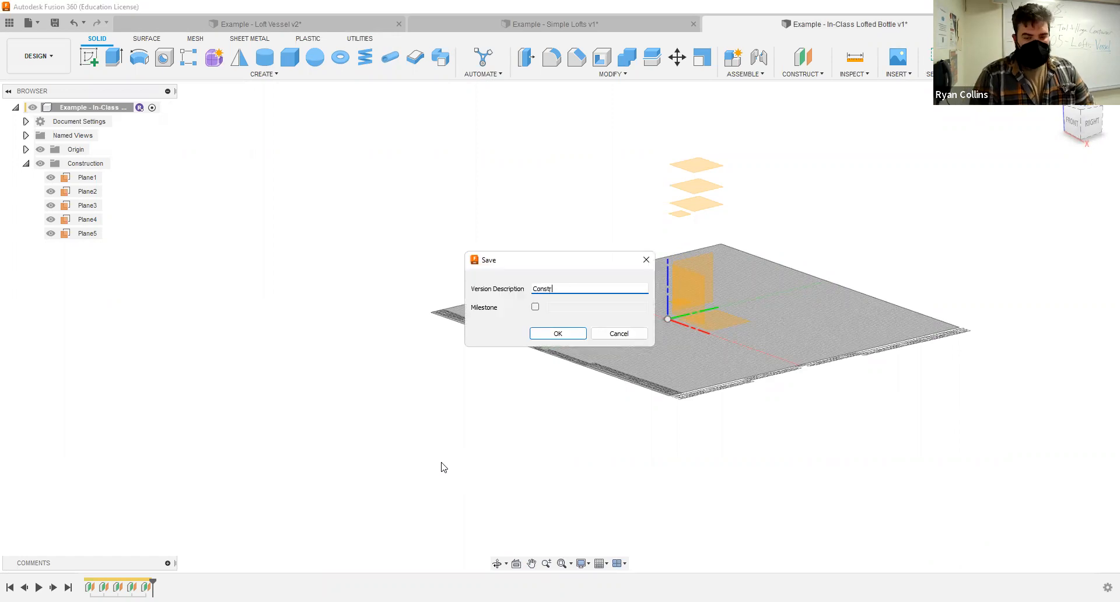
text(uction Pla)
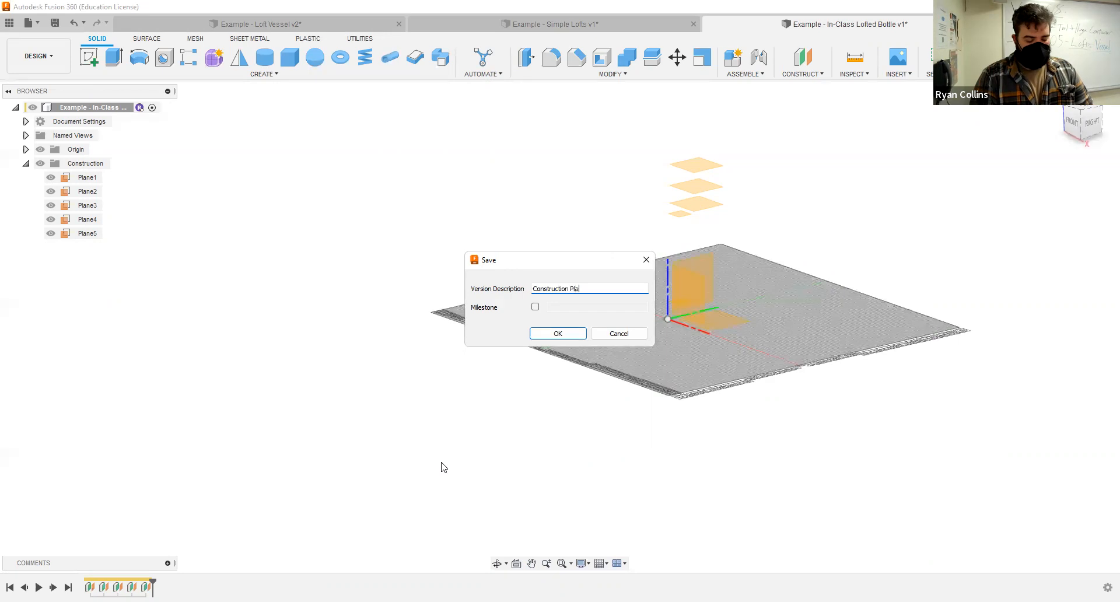
text(nes made)
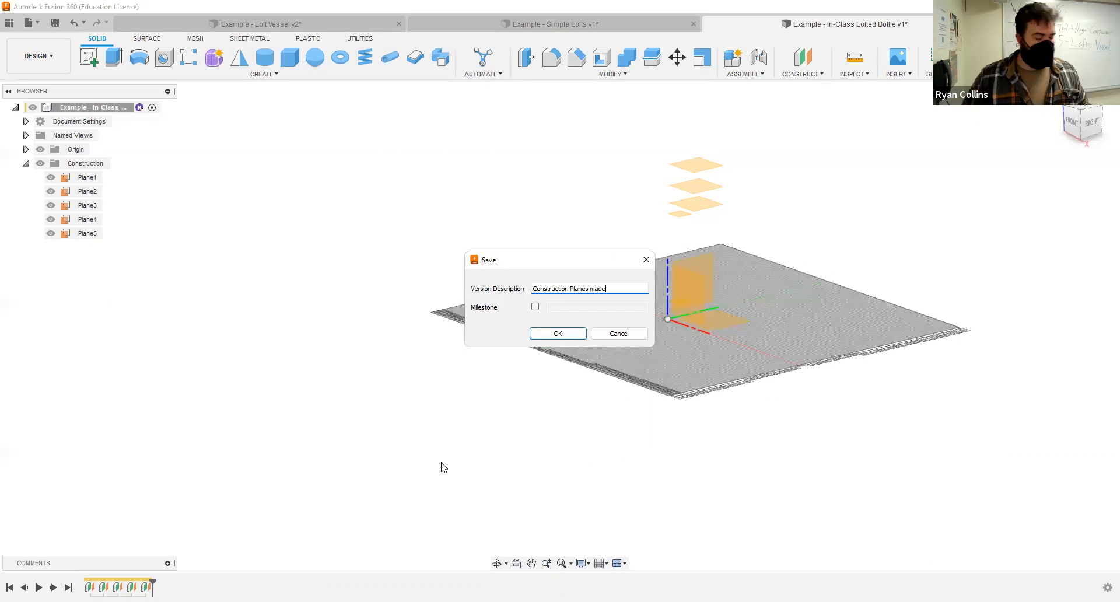
key(Return)
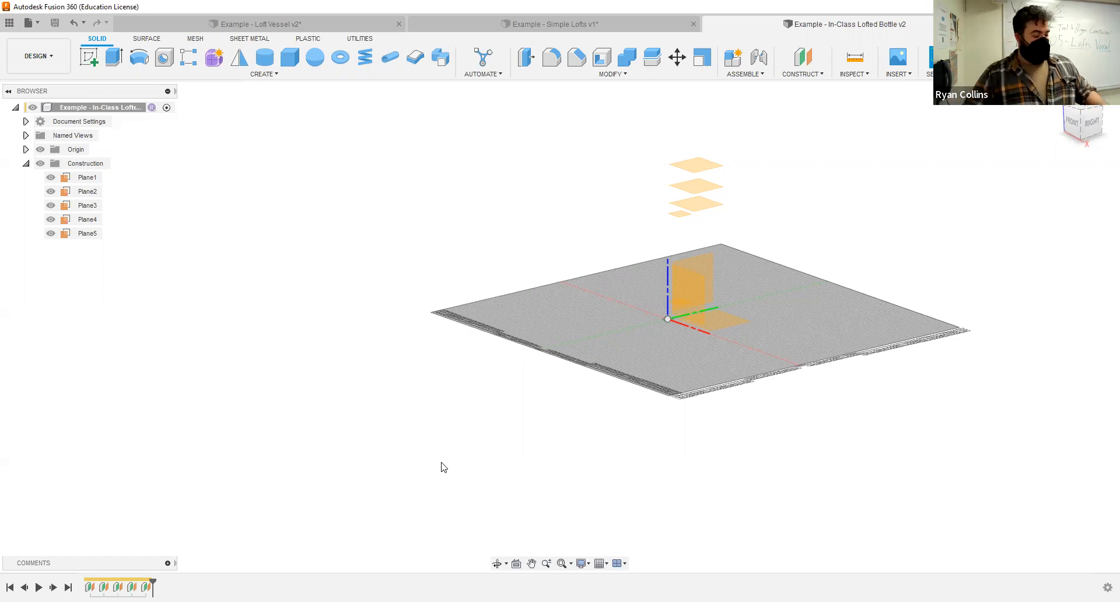
- Start a sketch on the XY plane and draw an 85 × 45 mm center rectangle at the origin
click(89, 57)
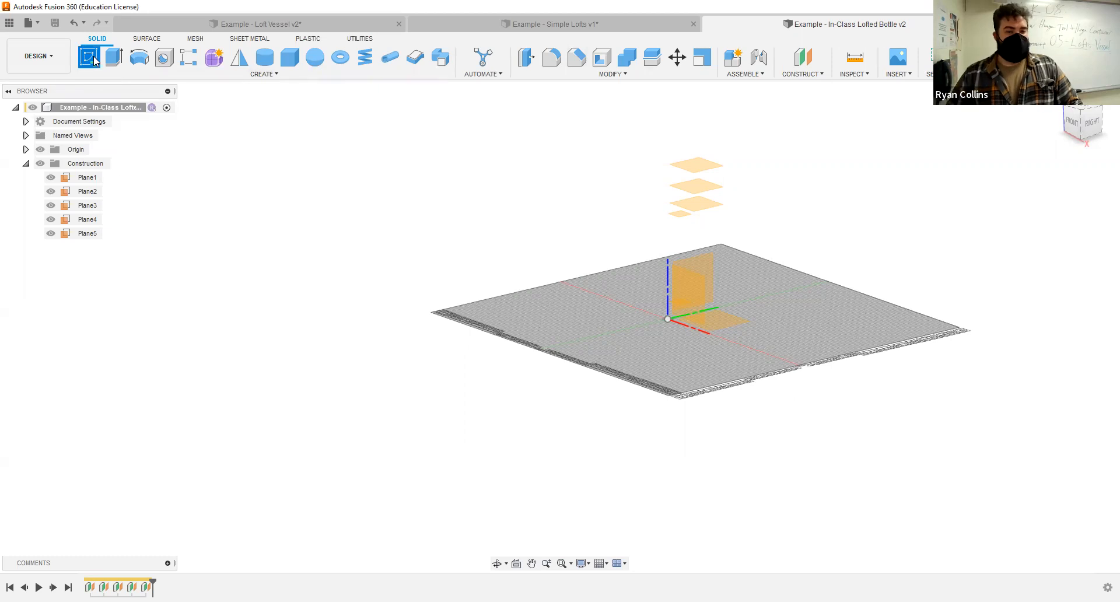
click(724, 320)
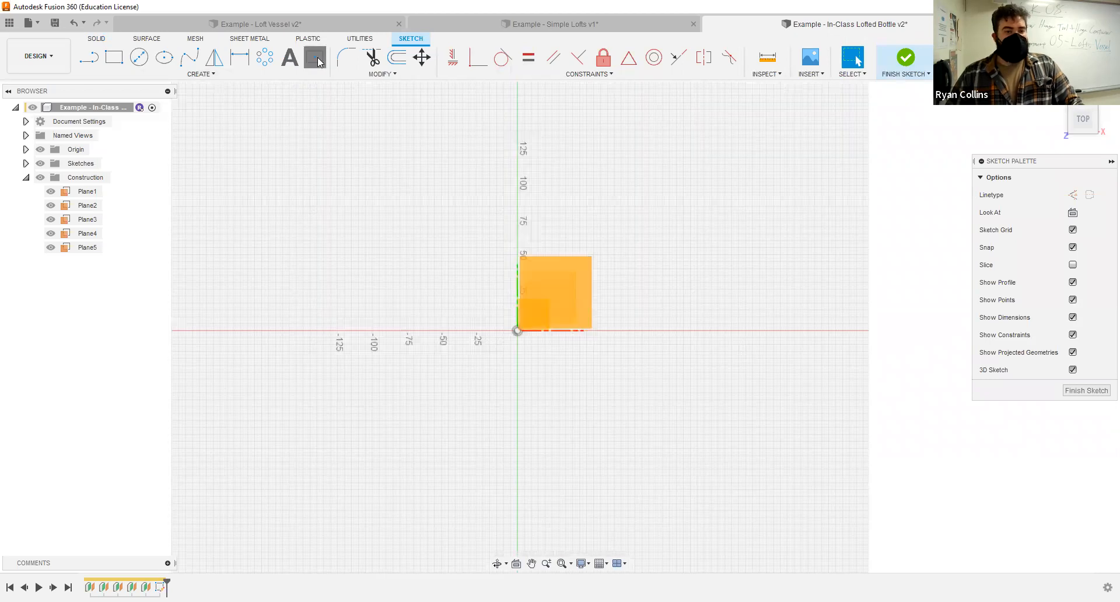
click(315, 57)
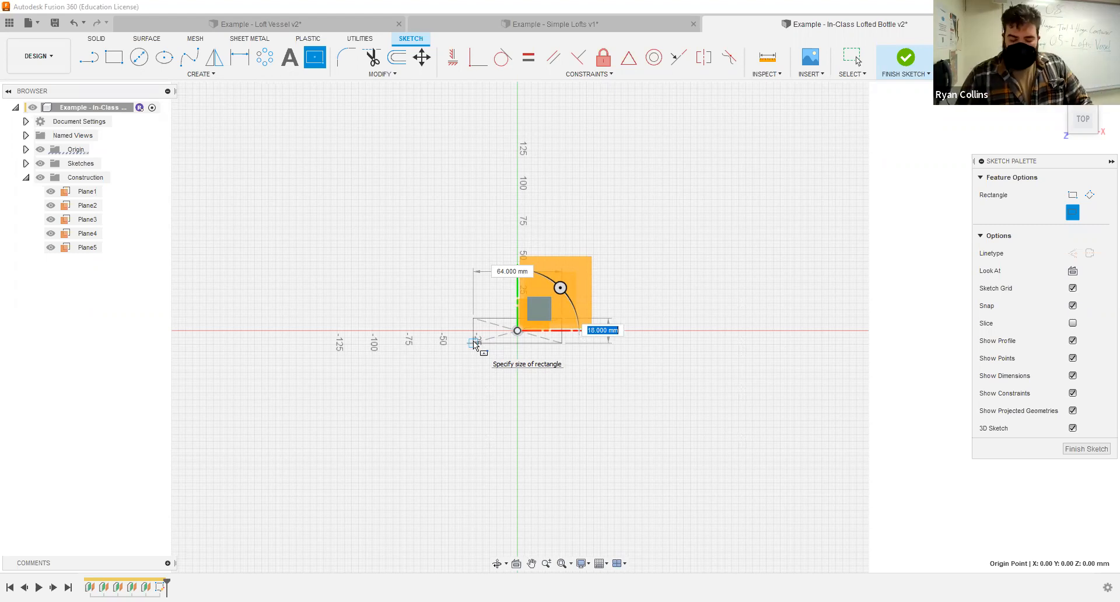
key(Tab)
text(85)
key(Tab)
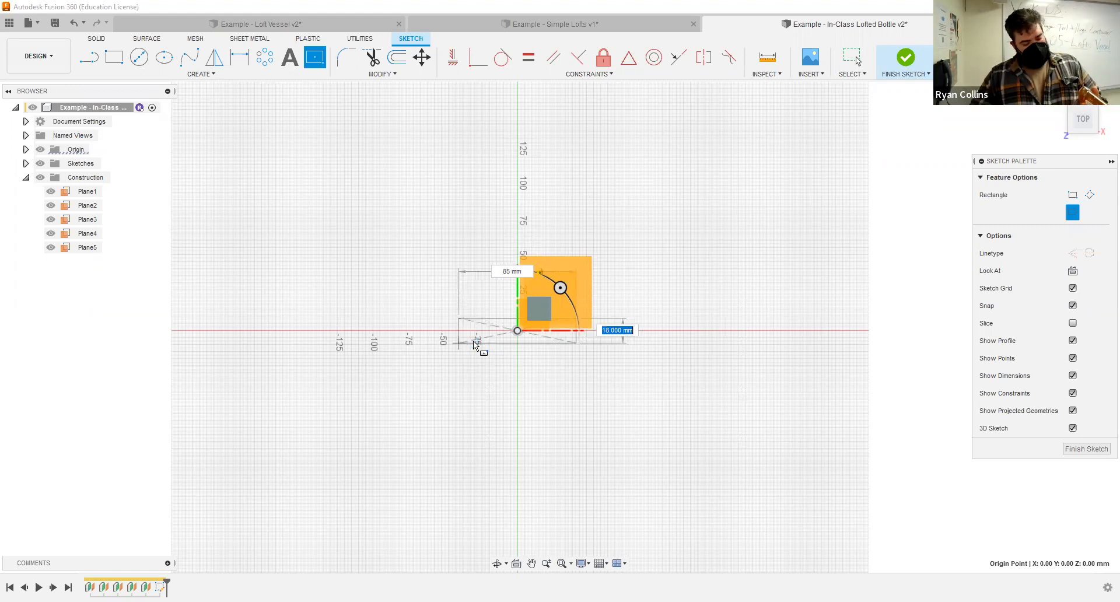
text(45)
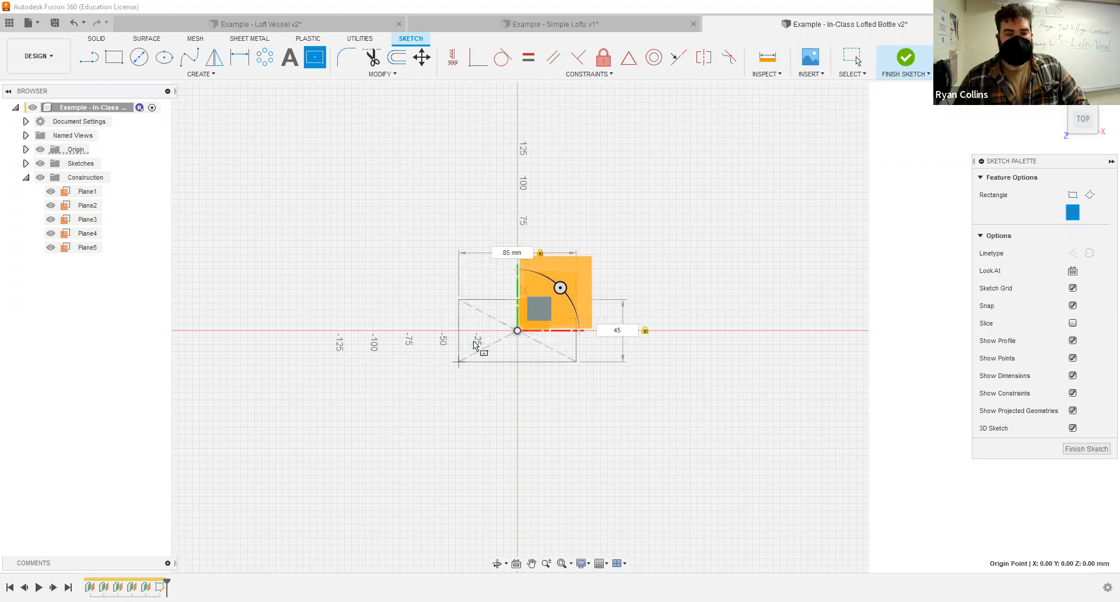
key(Return)
key(Escape)
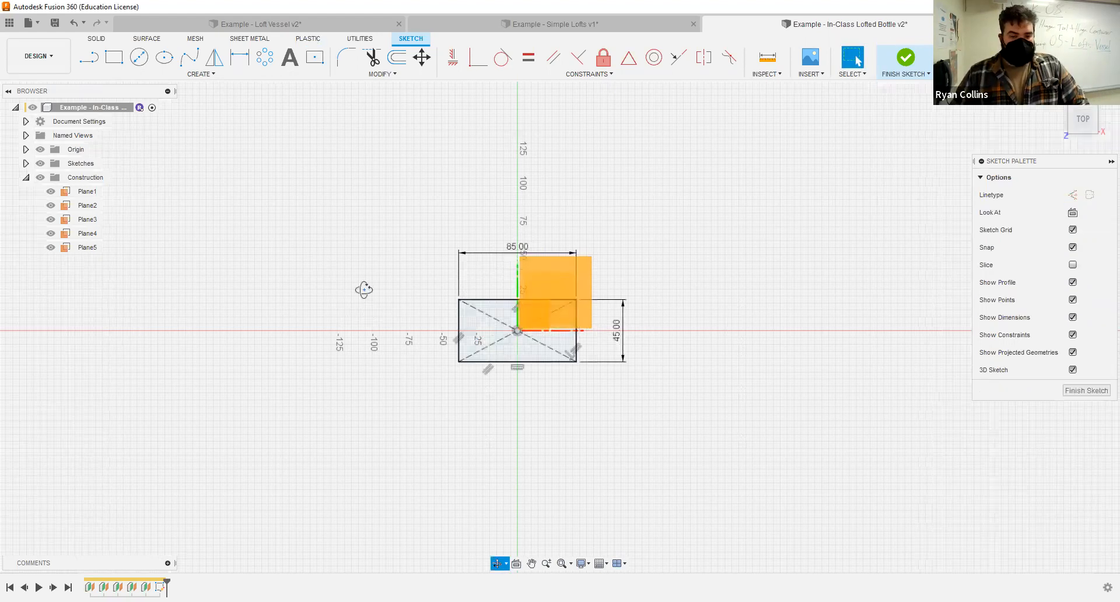
- Fillet all four corners of the 85 × 45 mm base rectangle with an 8 mm radius and finish the sketch
mouse_move(367, 280)
shift+middle_down()
mouse_move(385, 52)
mouse_move(293, 140)
shift+middle_up()
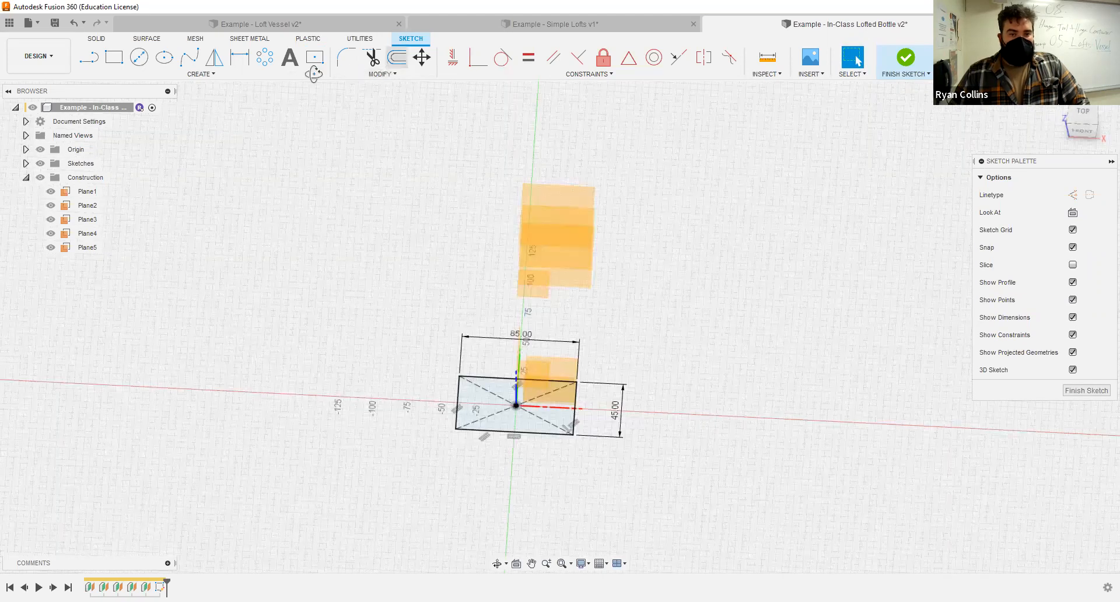
click(347, 57)
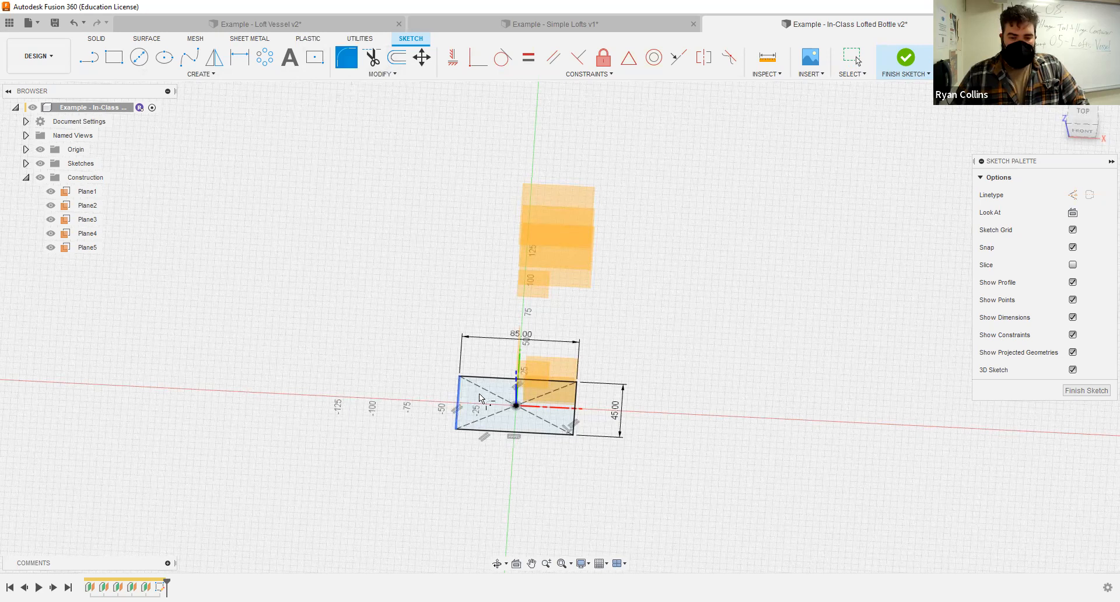
click(479, 394)
text(8)
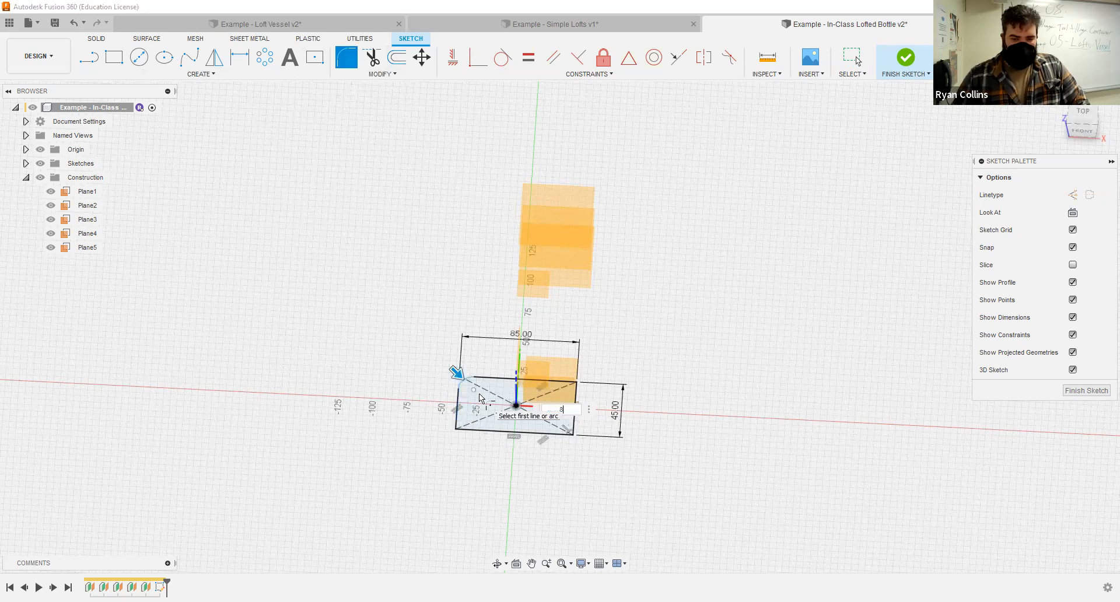
click(457, 422)
click(549, 437)
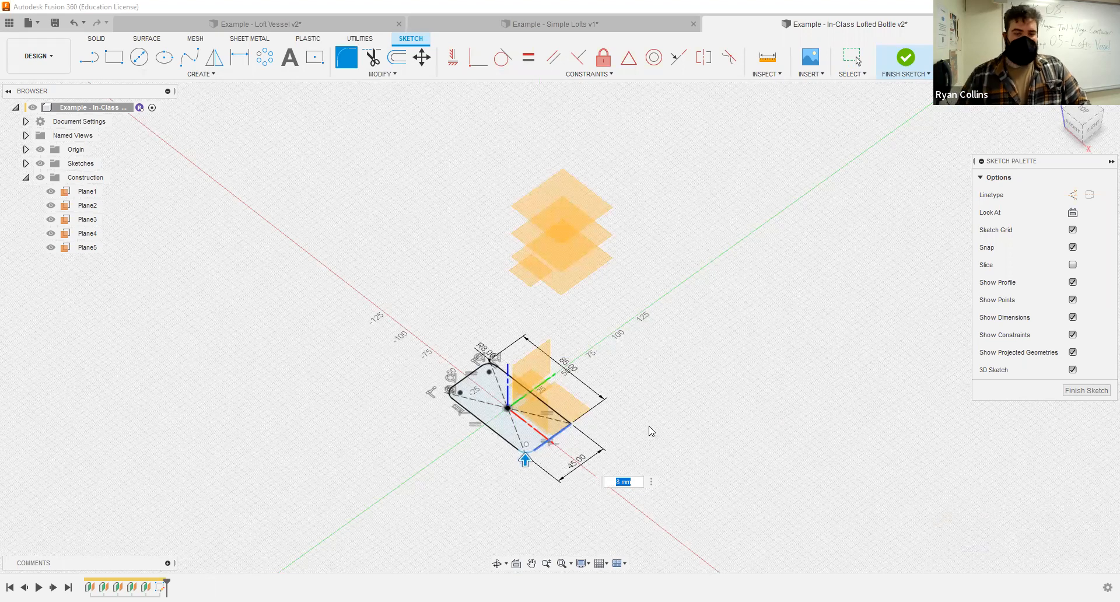
key(Return)
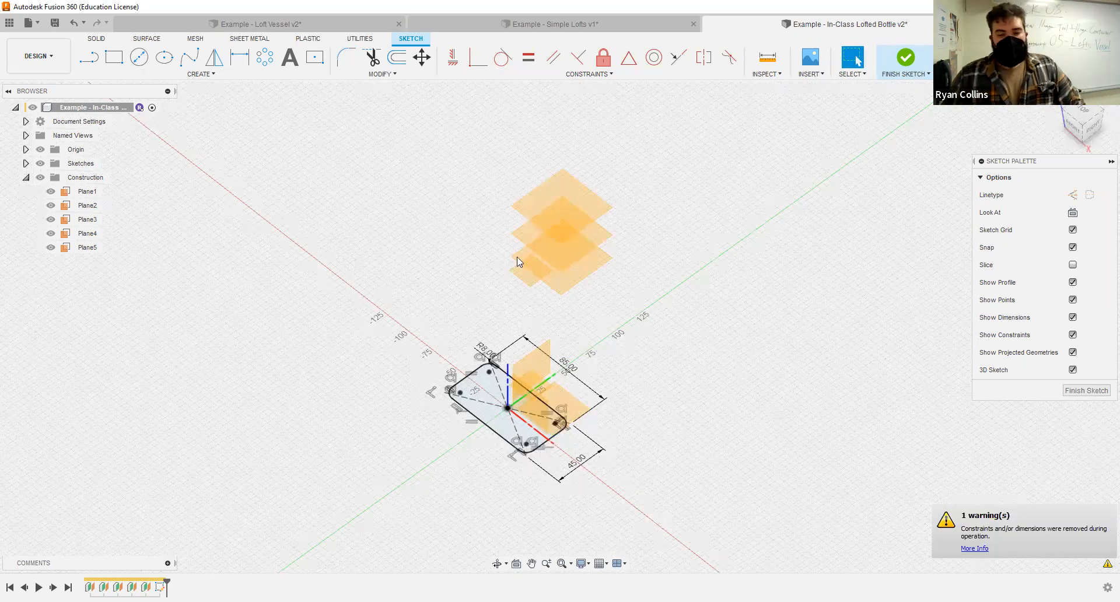
click(902, 70)
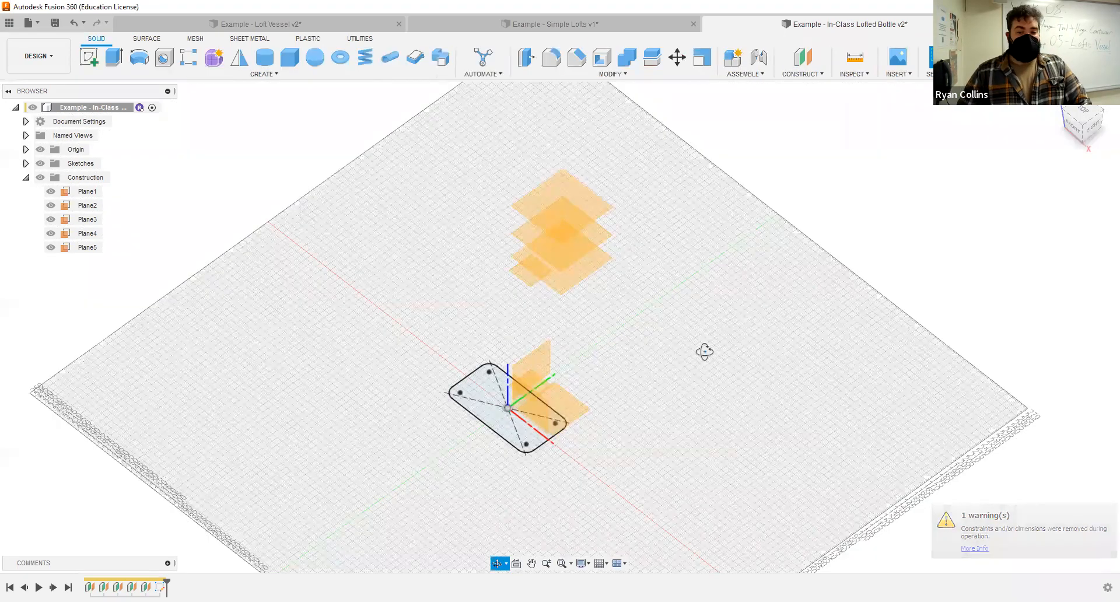
shift+middle_drag(705, 333, 701, 343)
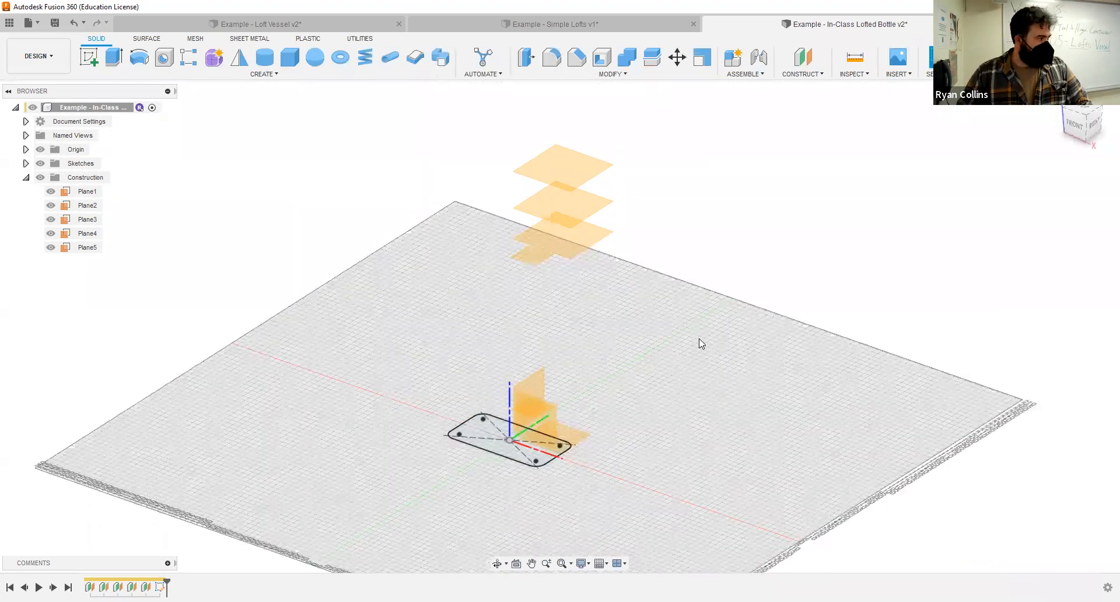
- Start a sketch on Plane1 and draw an 85 × 50 mm center rectangle at the origin
click(93, 67)
shift+middle_drag(642, 352, 580, 328)
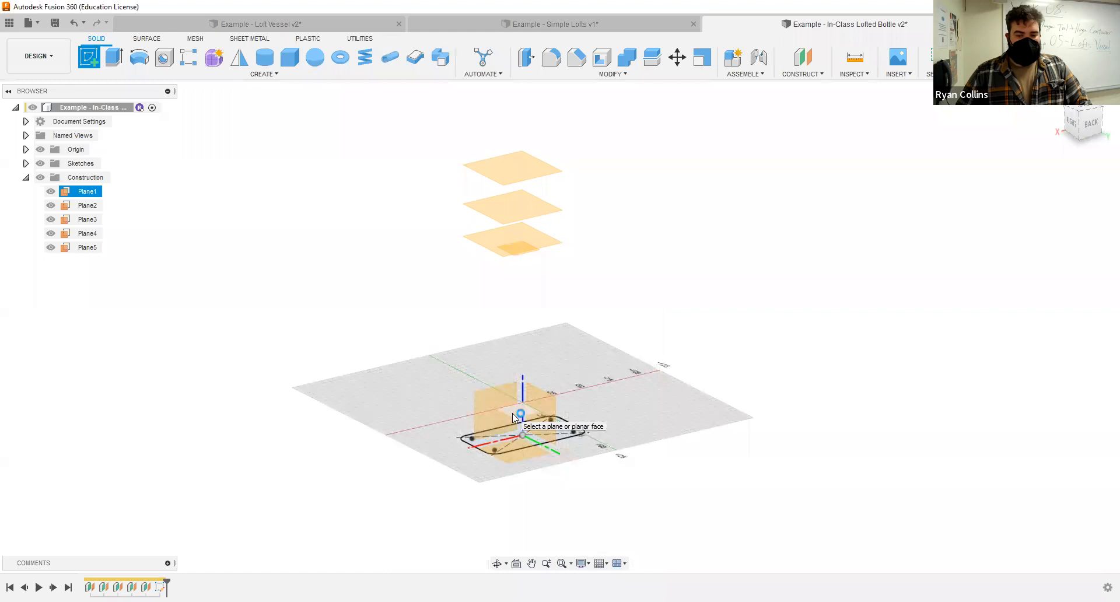
click(512, 413)
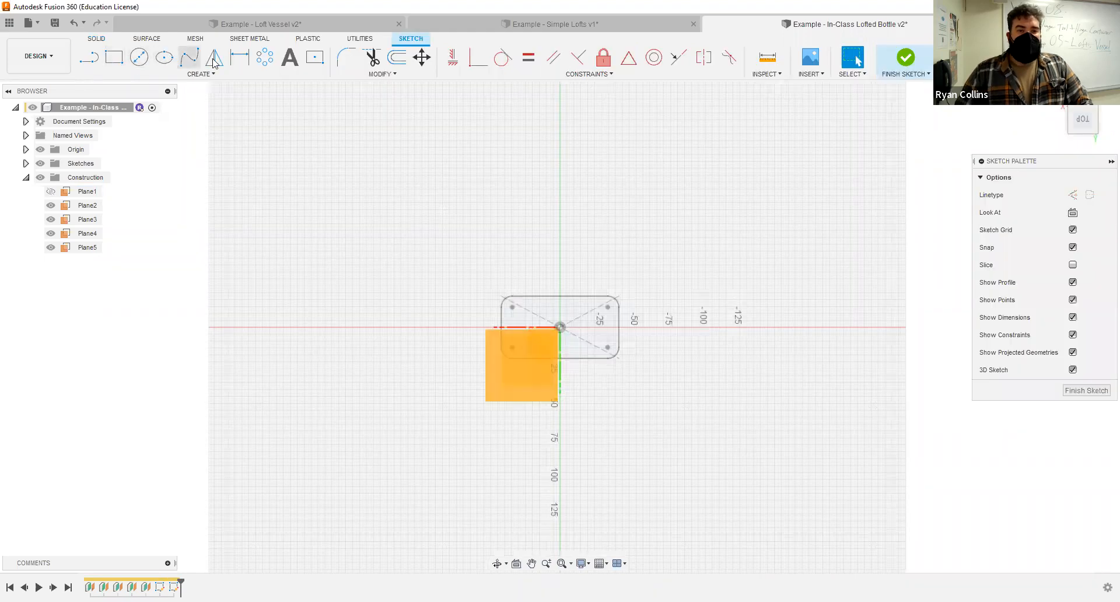
click(314, 58)
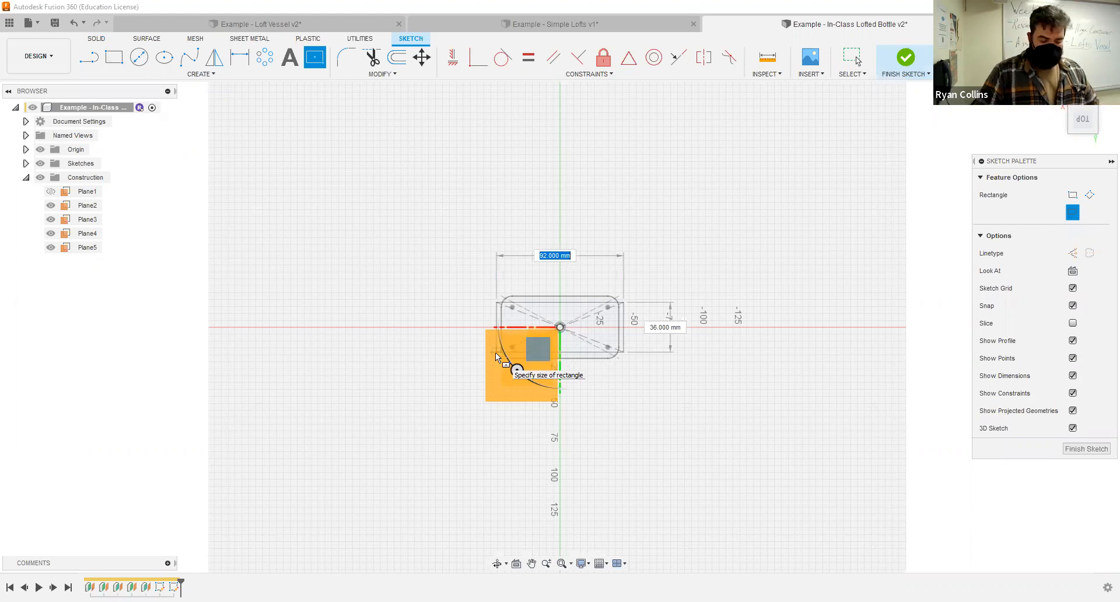
text(85)
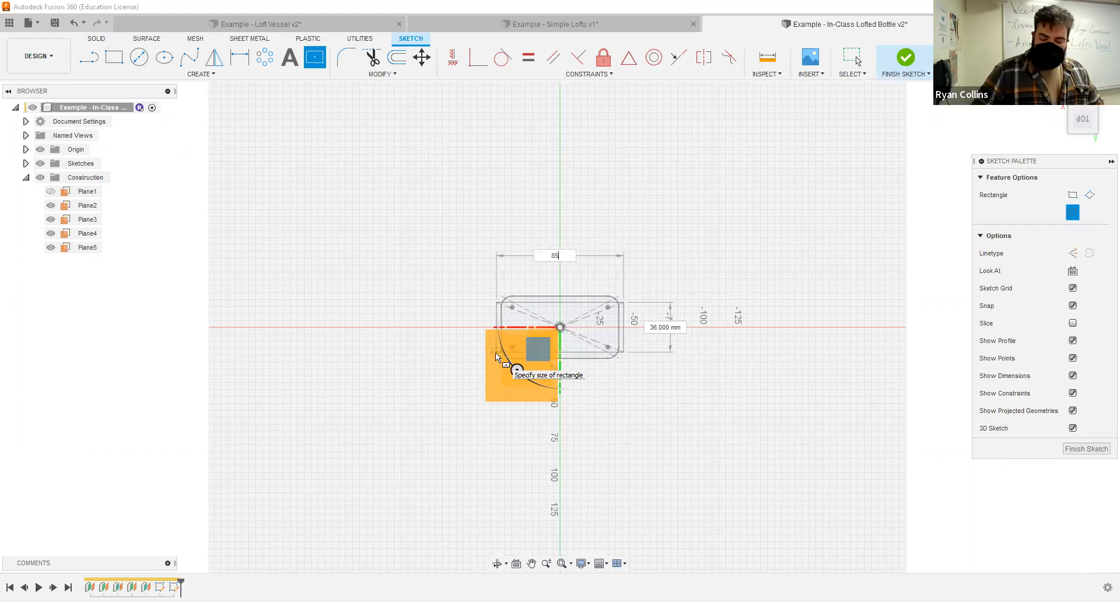
key(Tab)
text(50)
key(Tab)
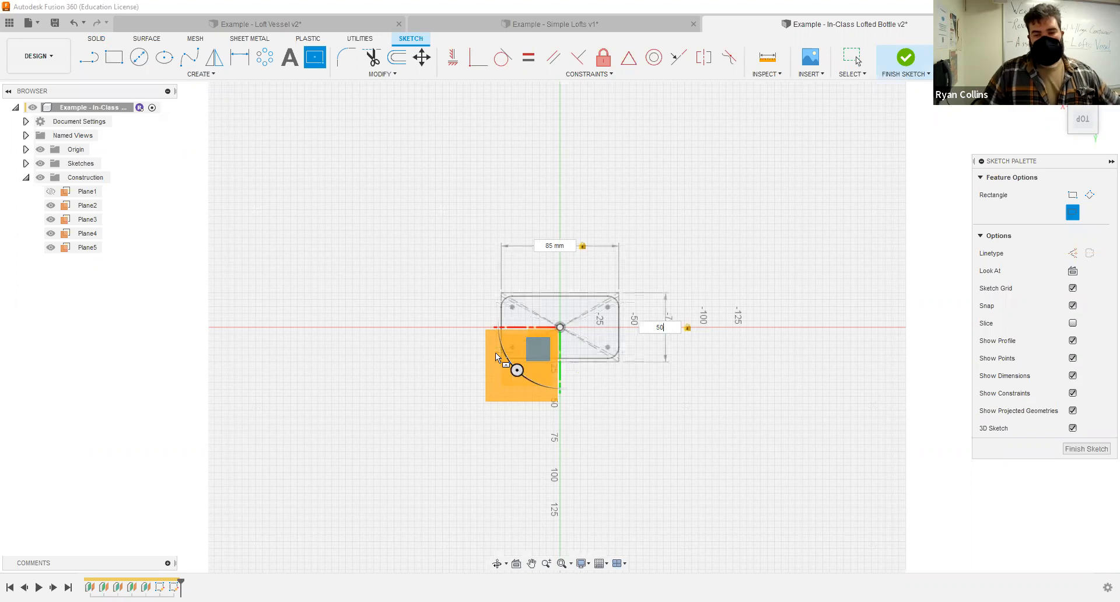
key(Return)
key(Escape)
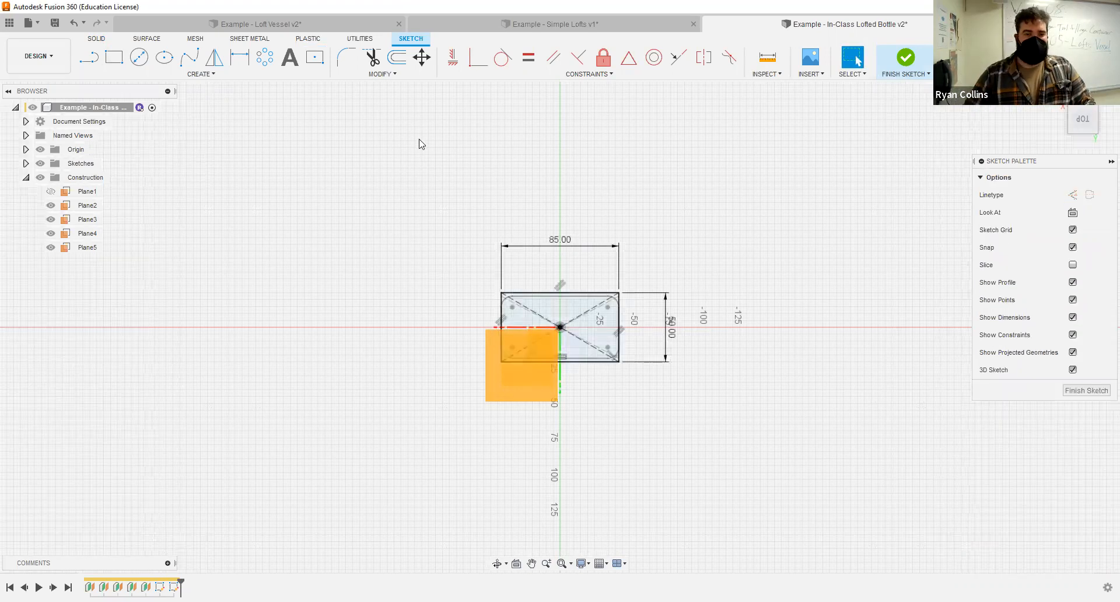
- Fillet all four corners of the Plane1 rectangle with a 10 mm radius and finish the sketch
click(347, 58)
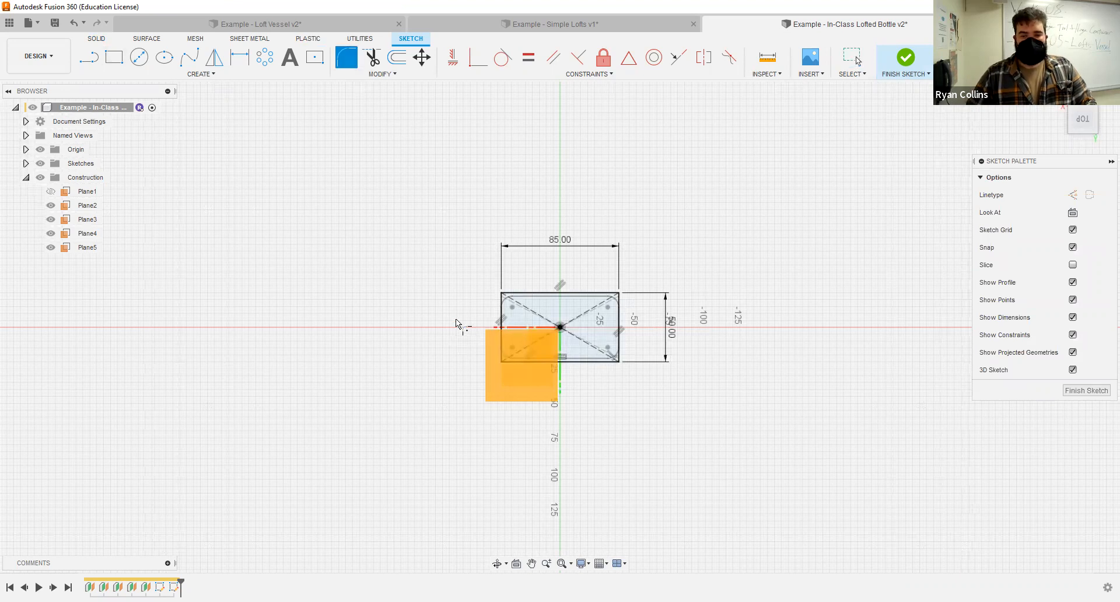
scroll(457, 319, up, 3)
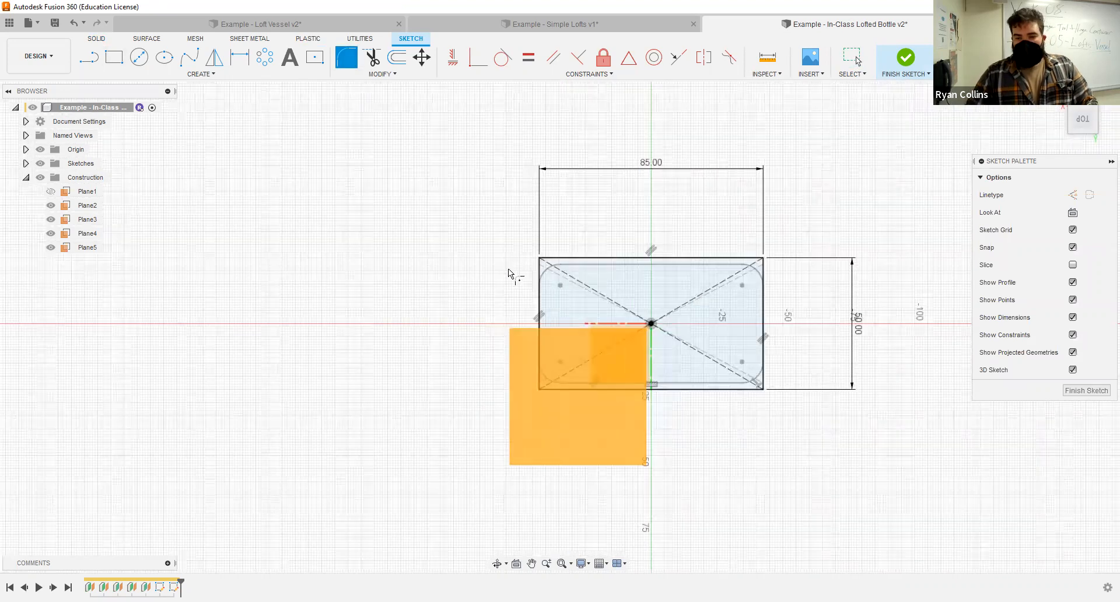
click(567, 255)
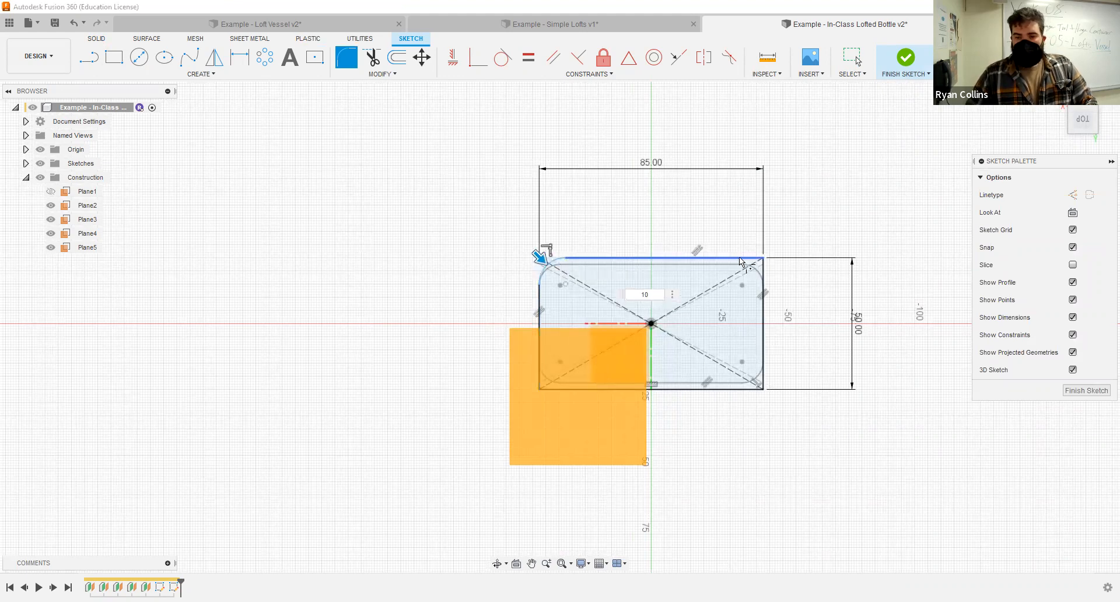
click(763, 375)
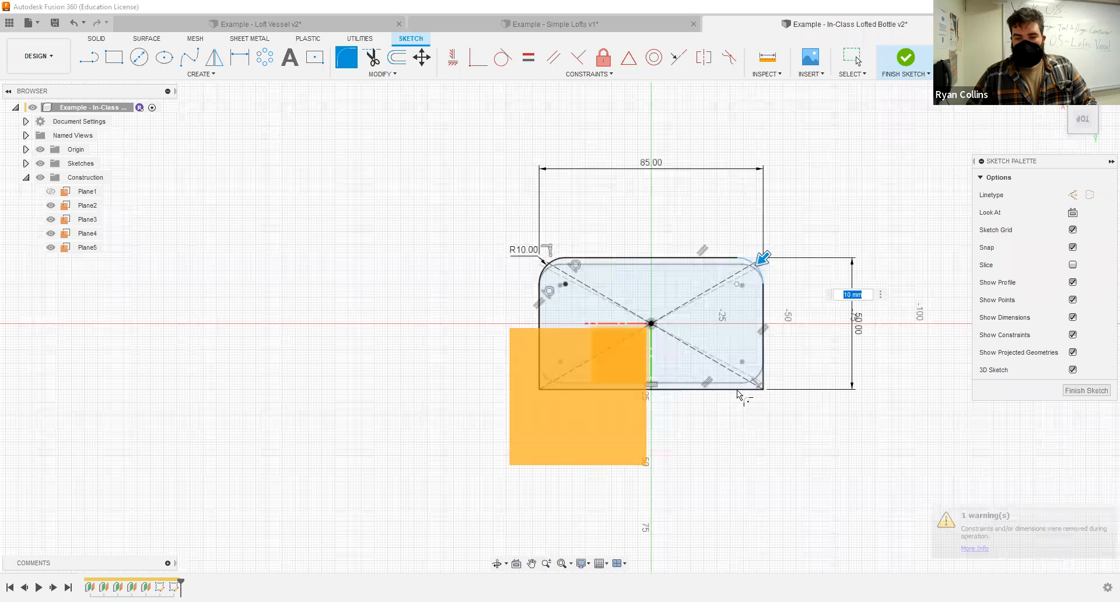
click(739, 390)
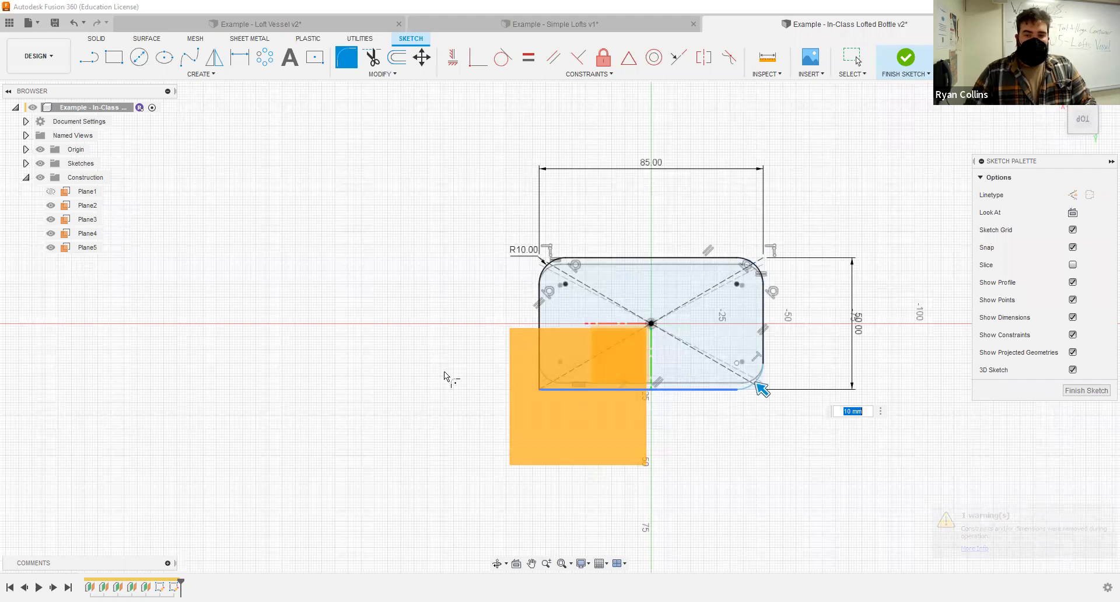
shift+middle_drag(438, 333, 436, 331)
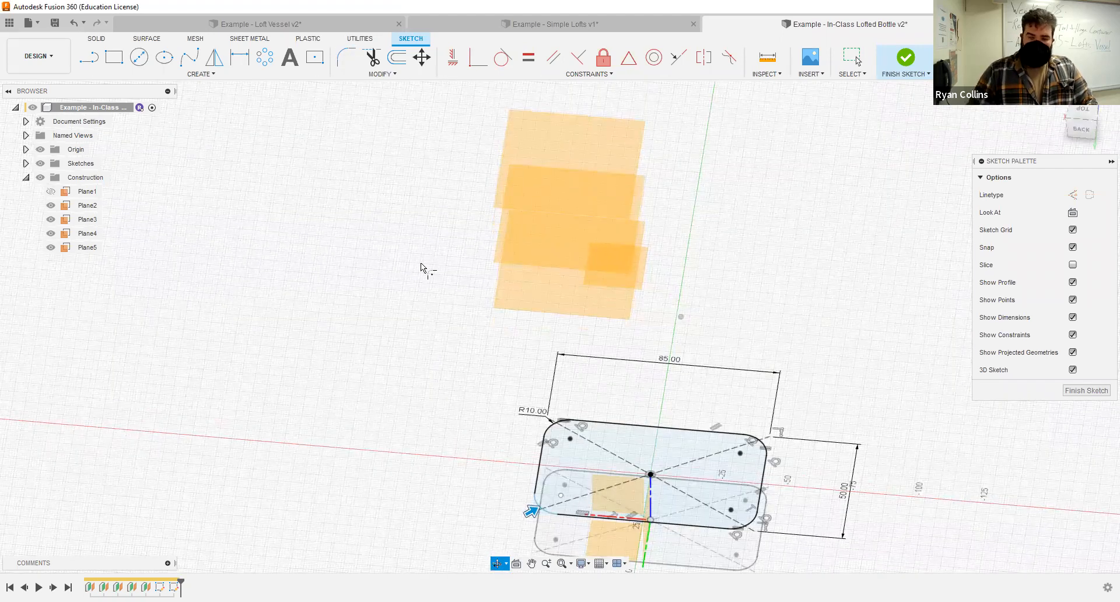
key(Return)
click(906, 61)
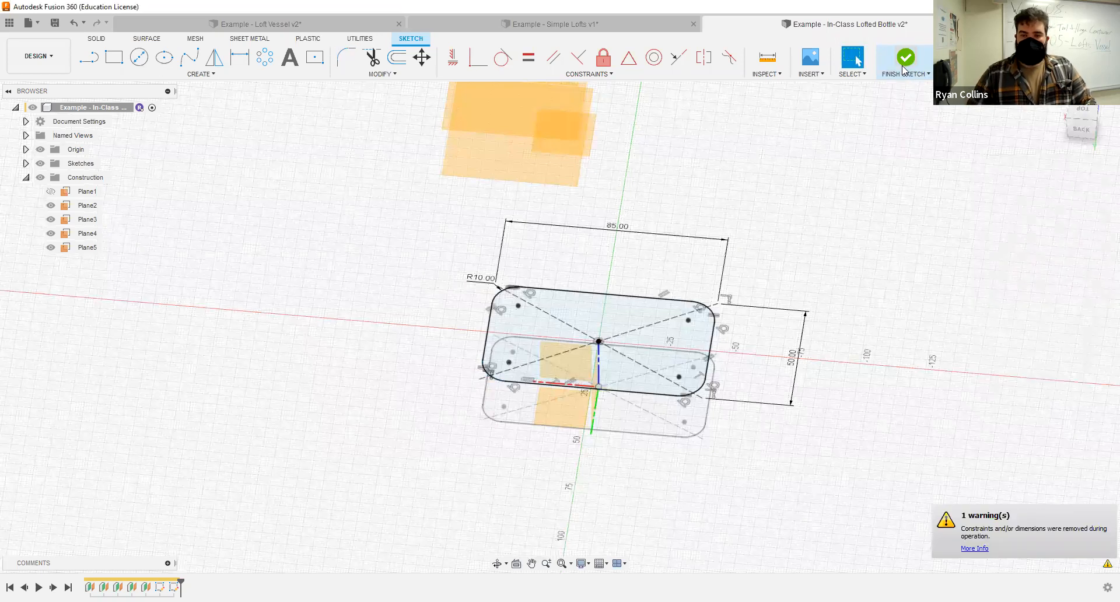
- Compare the base and Plane1 rounded-rectangle profiles from above
mouse_move(786, 321)
mouse_down()
mouse_move(793, 275)
mouse_move(781, 333)
mouse_up()
shift+middle_drag(781, 333, 783, 351)
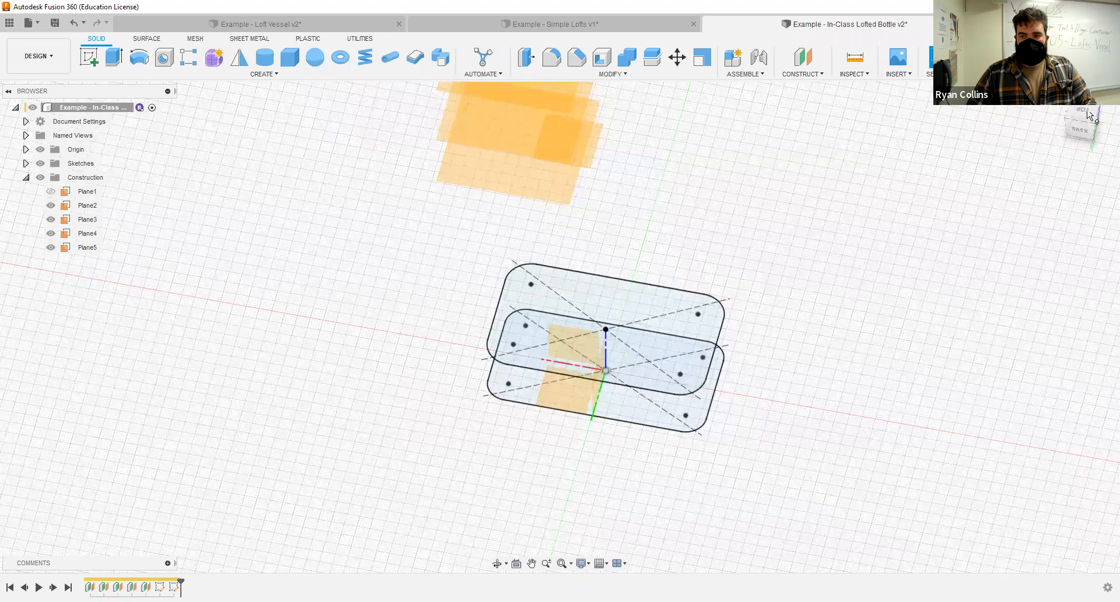
click(1089, 115)
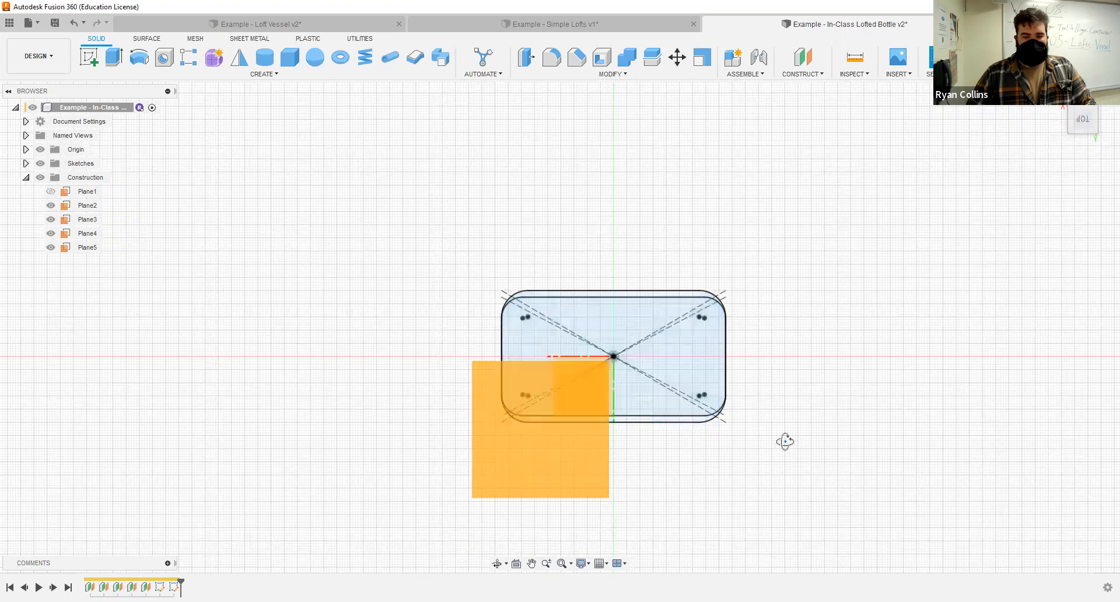
shift+middle_drag(780, 427, 783, 415)
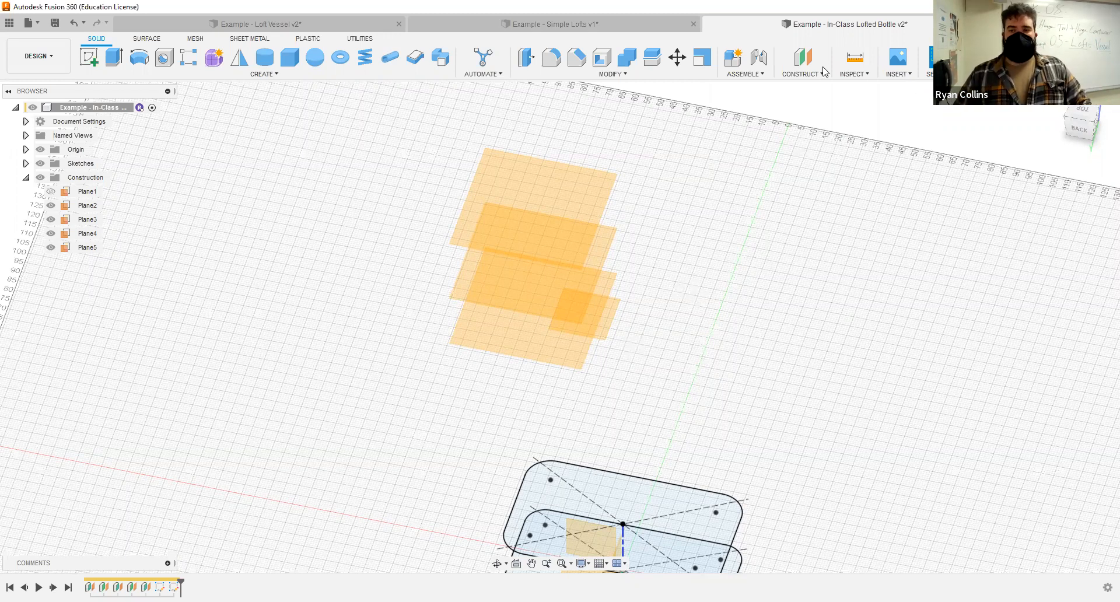
- Create a construction plane offset 30 mm above the base rounded-rectangle profile
click(805, 57)
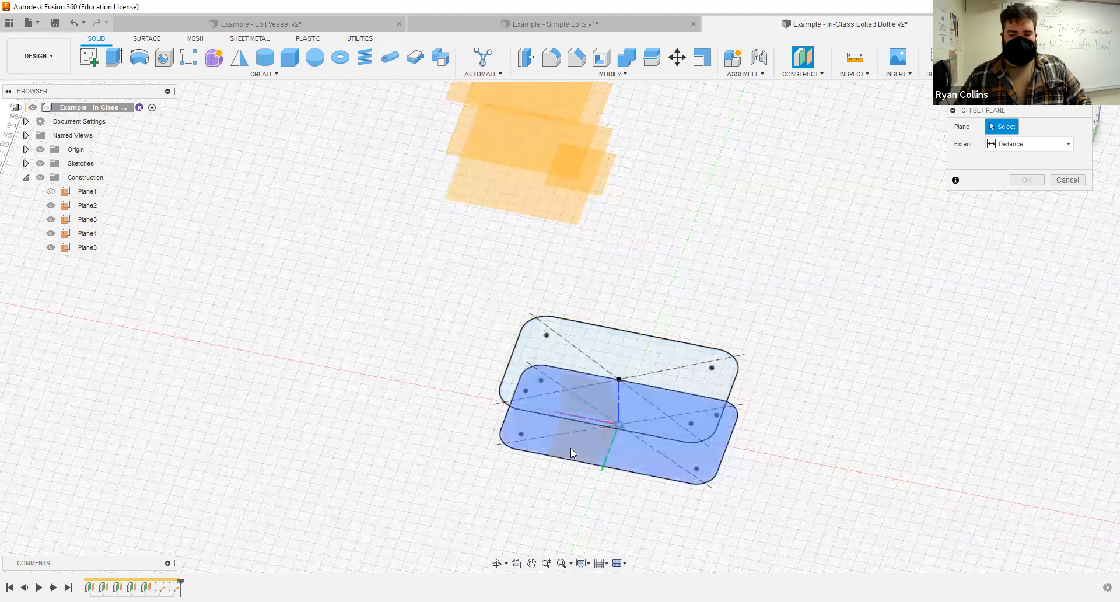
click(626, 474)
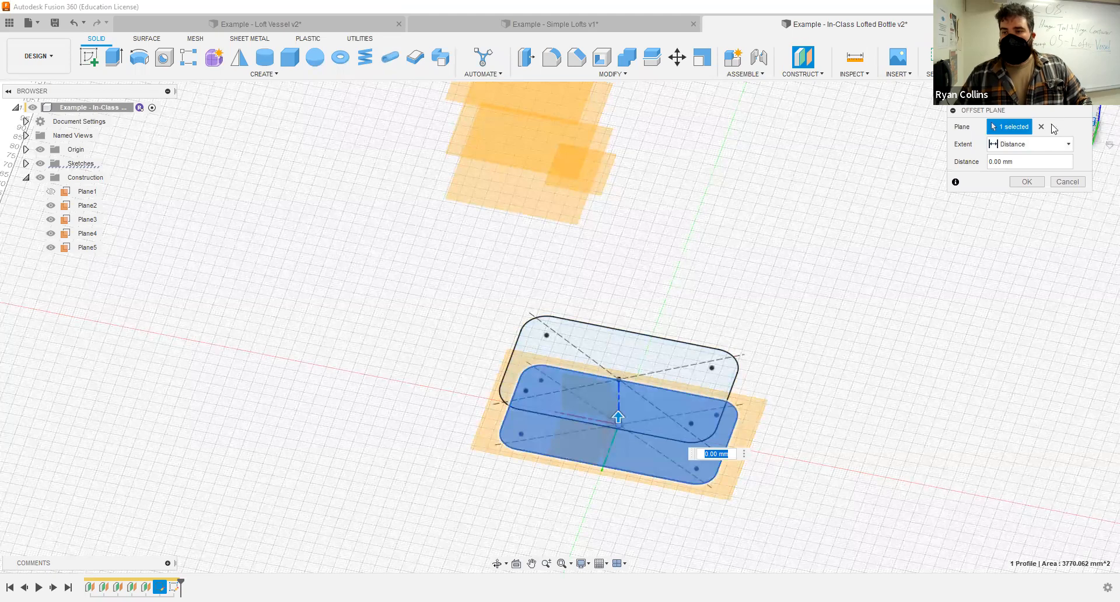
drag(1044, 110, 1009, 114)
click(1084, 123)
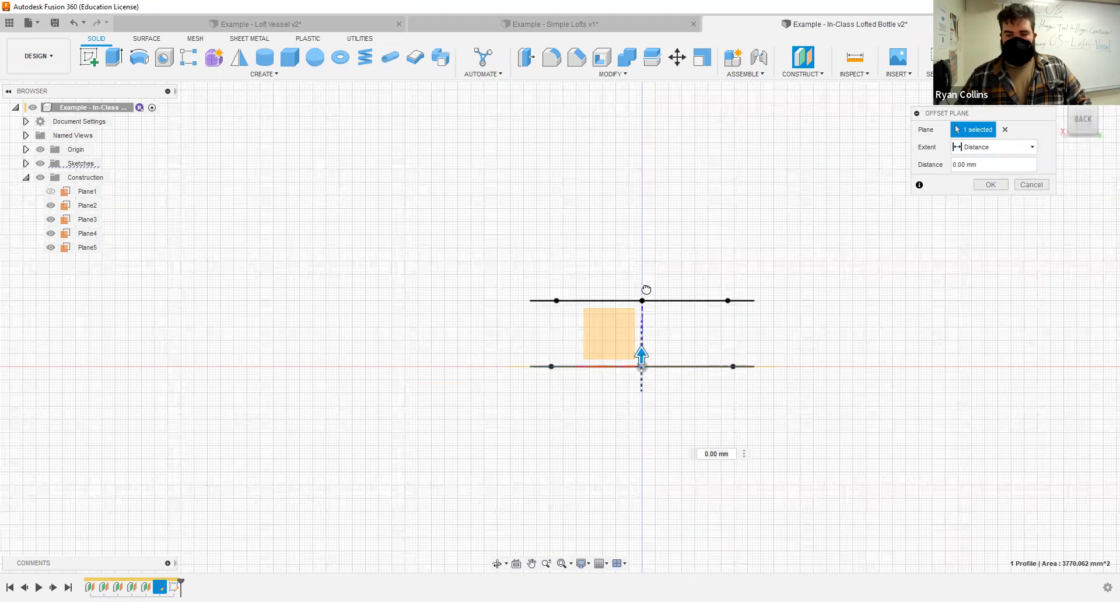
drag(643, 354, 649, 283)
text(30)
key(Return)
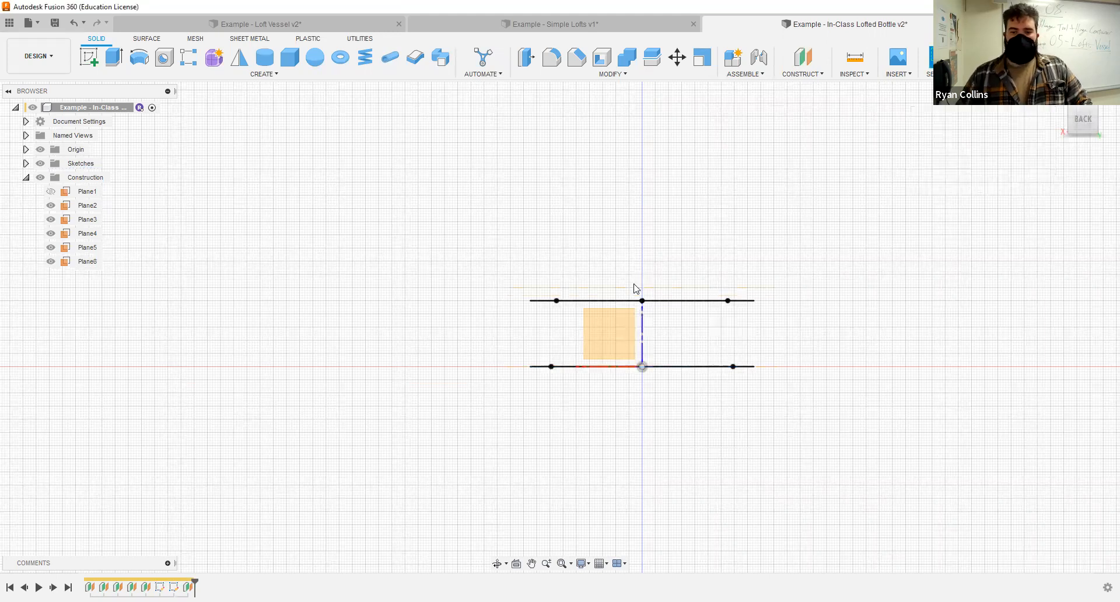
- Start a sketch on Plane6 and project the Plane1 rounded-rectangle outline onto it
mouse_move(797, 217)
shift+middle_down()
mouse_move(735, 248)
mouse_move(713, 336)
mouse_move(691, 327)
mouse_move(700, 292)
shift+middle_up()
click(91, 58)
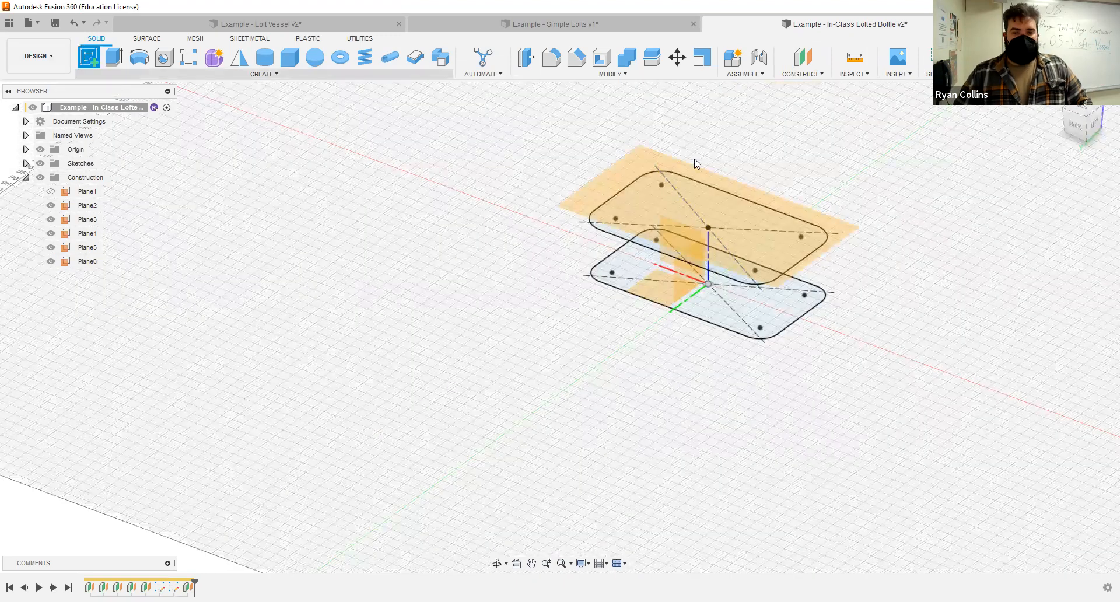
click(798, 209)
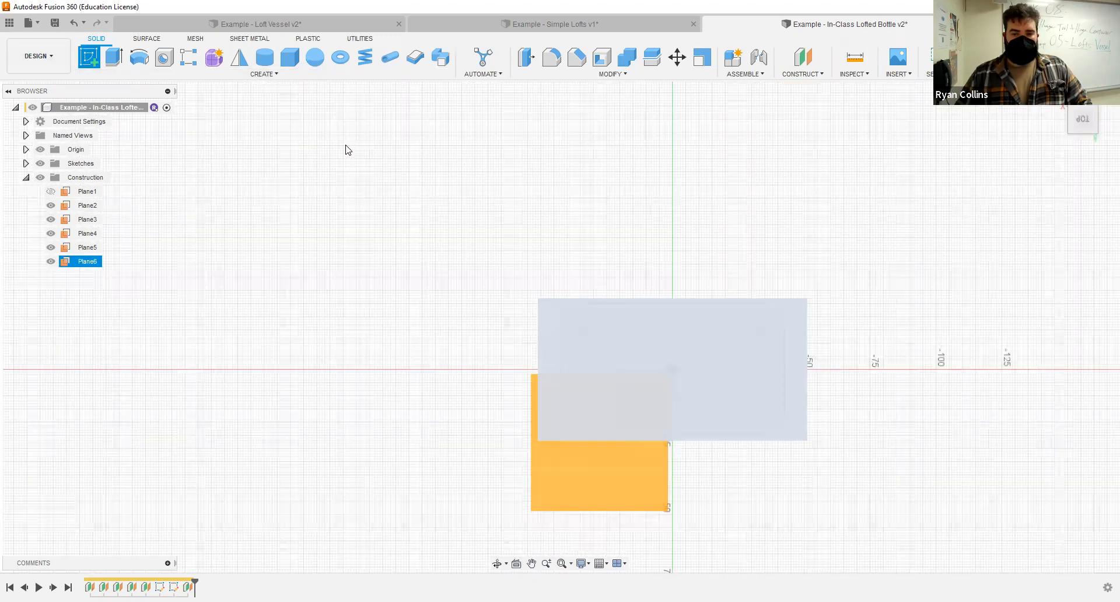
click(317, 59)
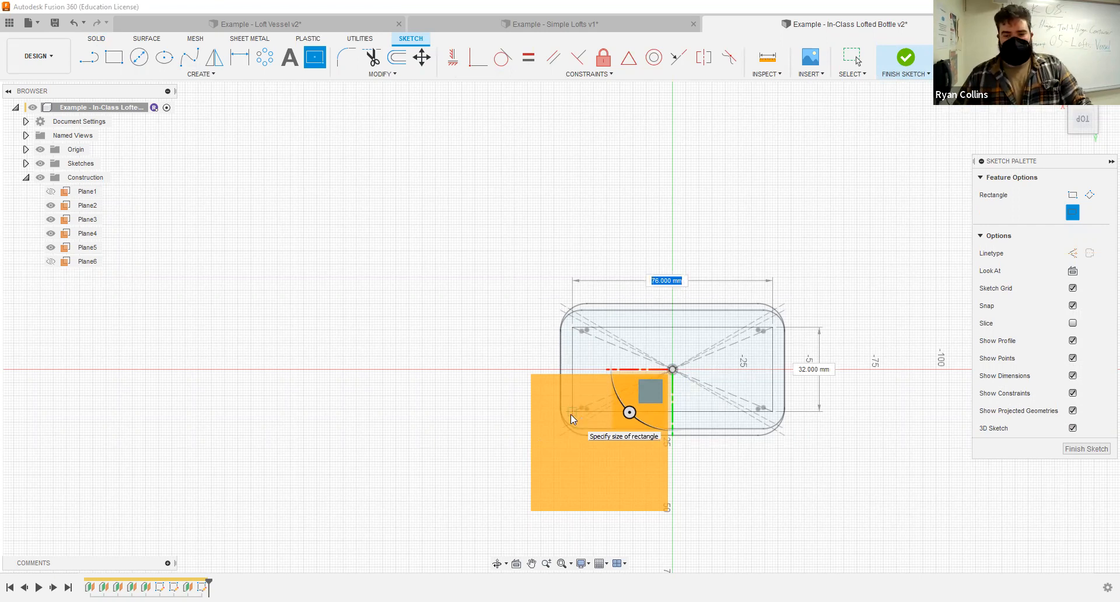
key(Escape)
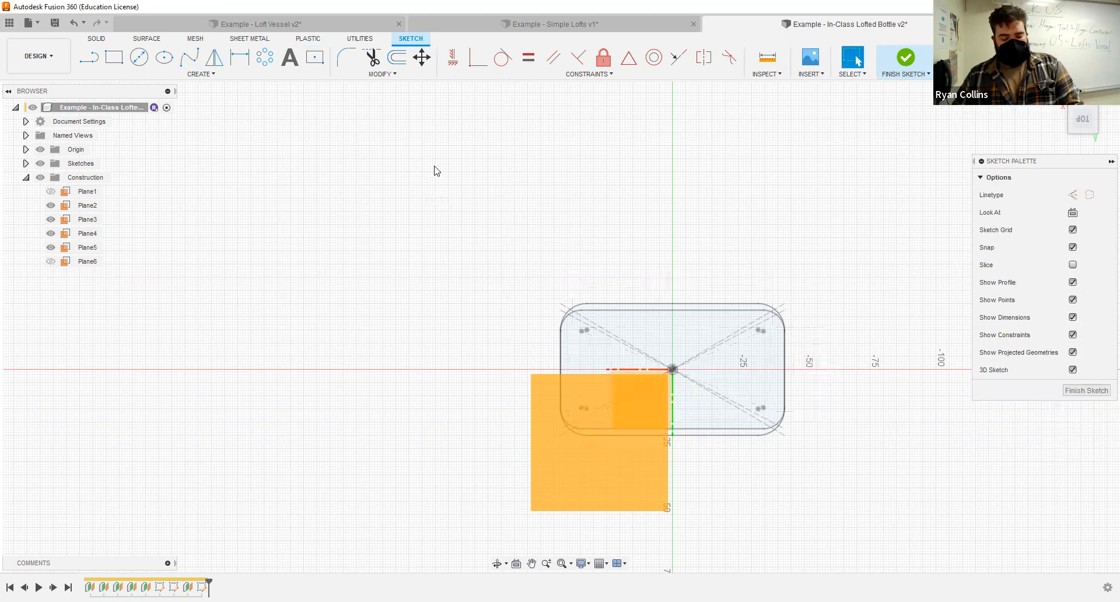
key(p)
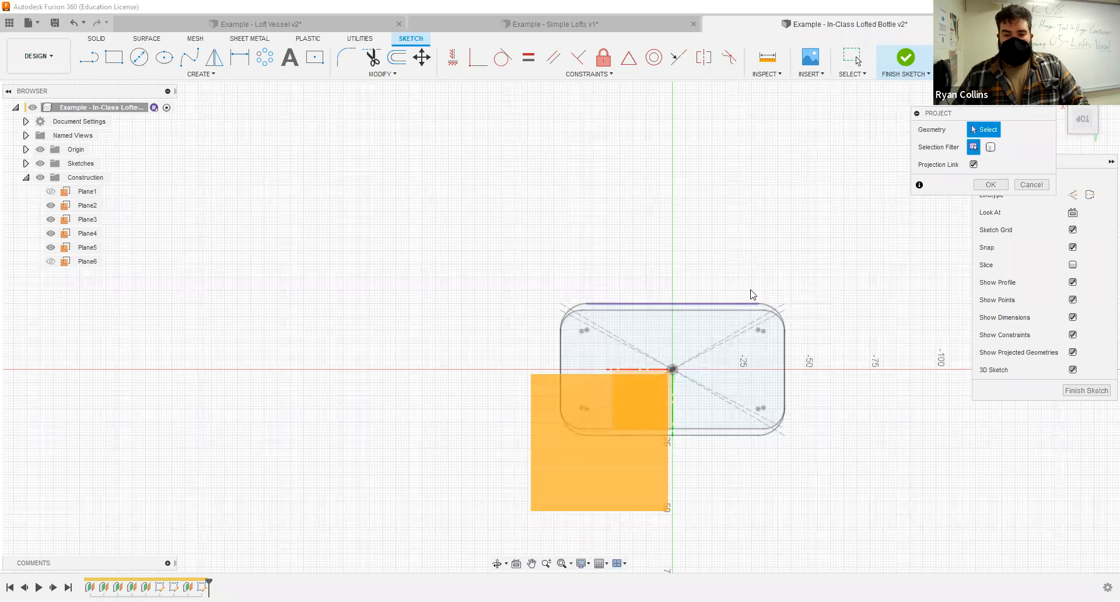
click(753, 296)
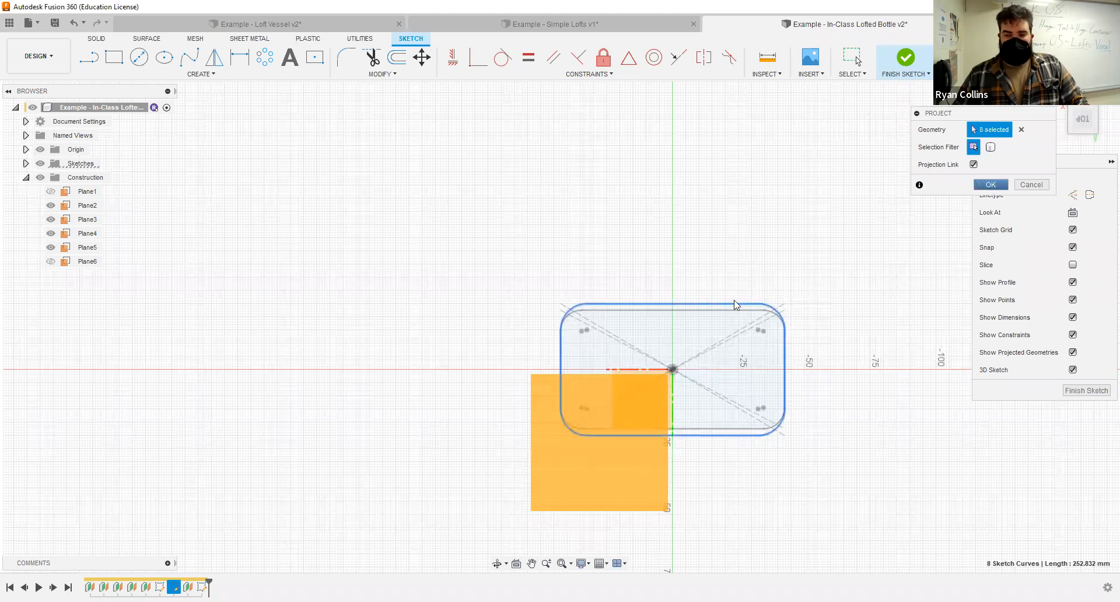
click(990, 186)
shift+middle_drag(693, 273, 650, 134)
middle_drag(710, 353, 551, 88)
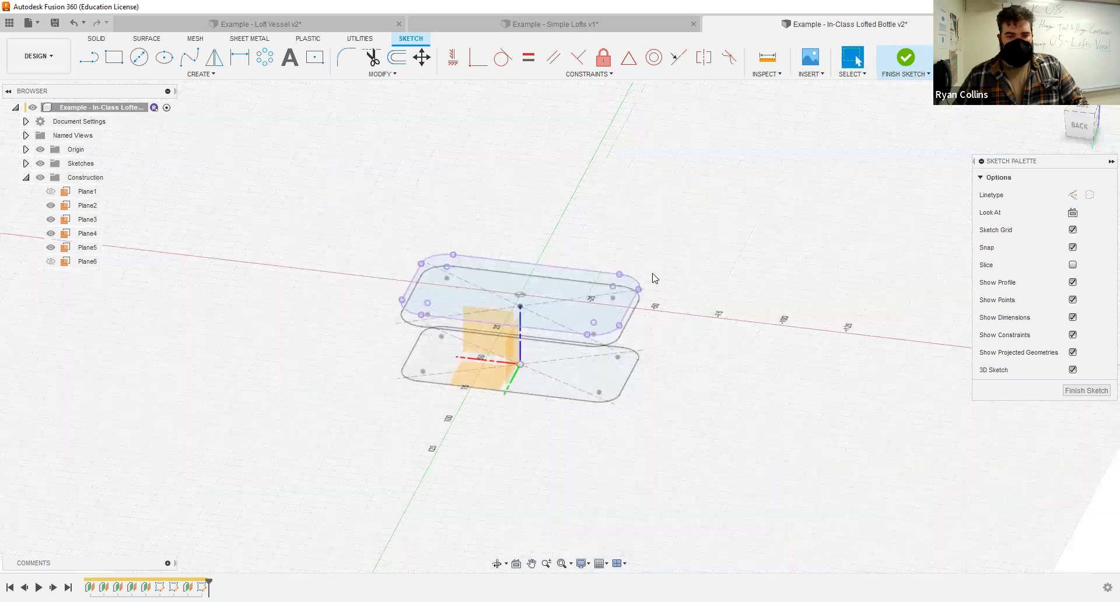
- Offset the projected outline on Plane6 inward with an offset position of -5 mm and finish the sketch
click(393, 57)
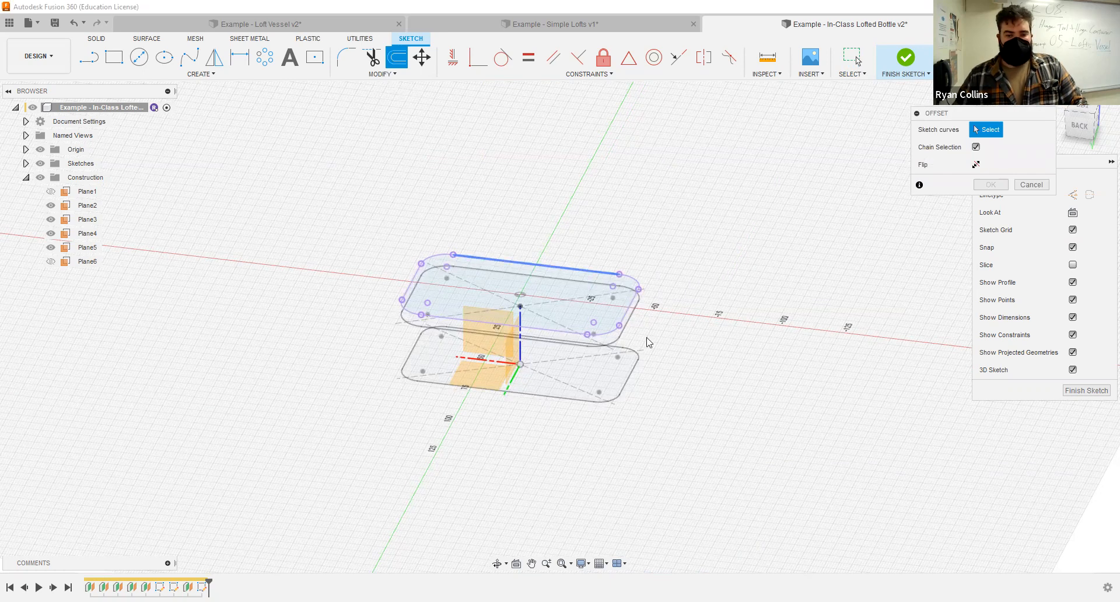
click(612, 334)
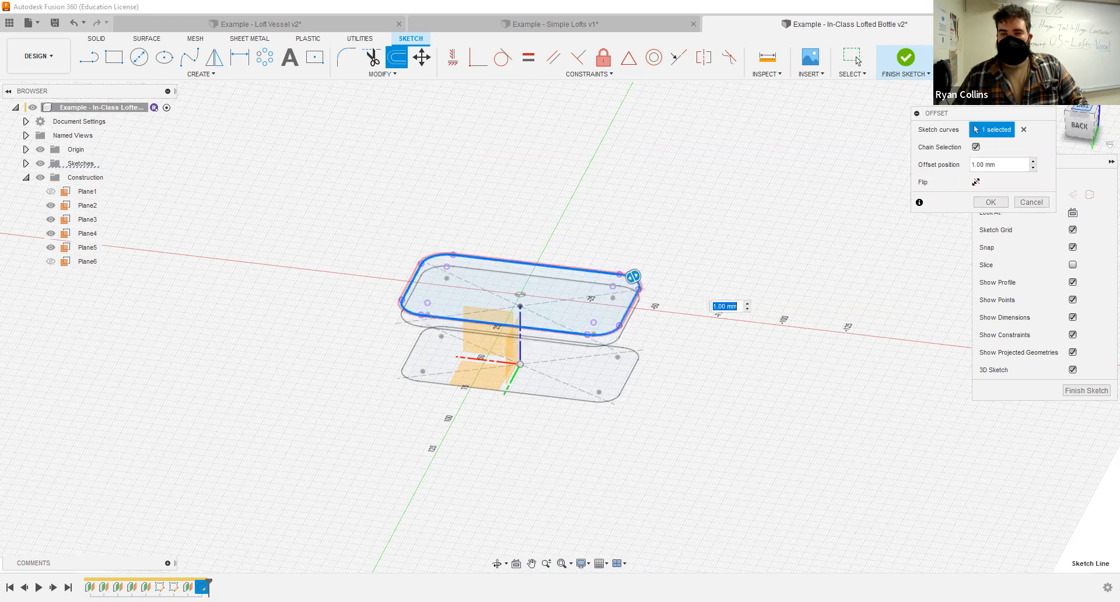
click(1083, 106)
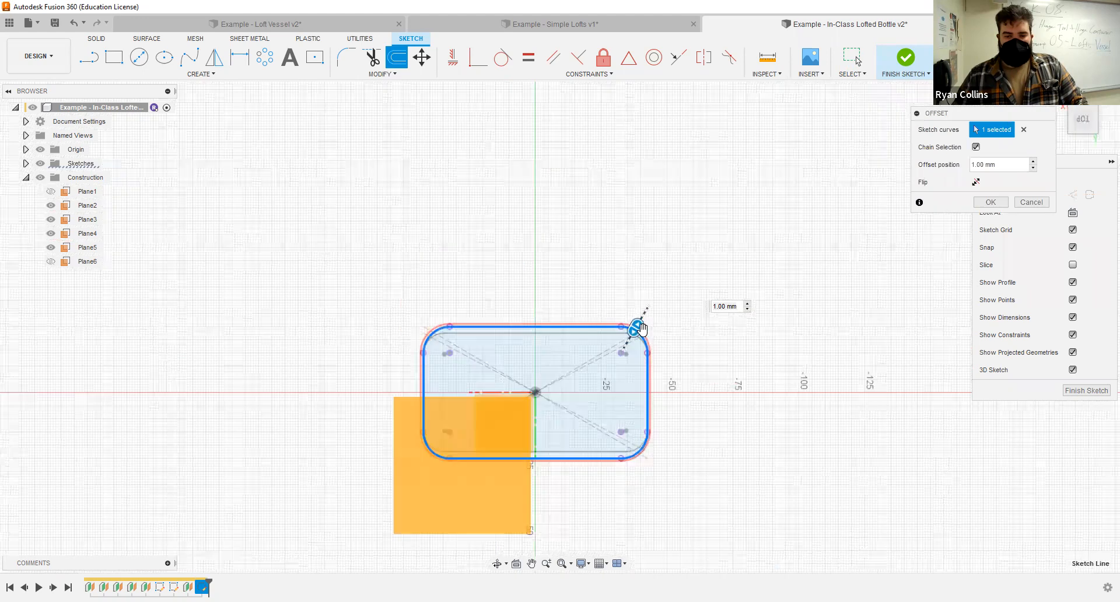
drag(631, 332, 625, 338)
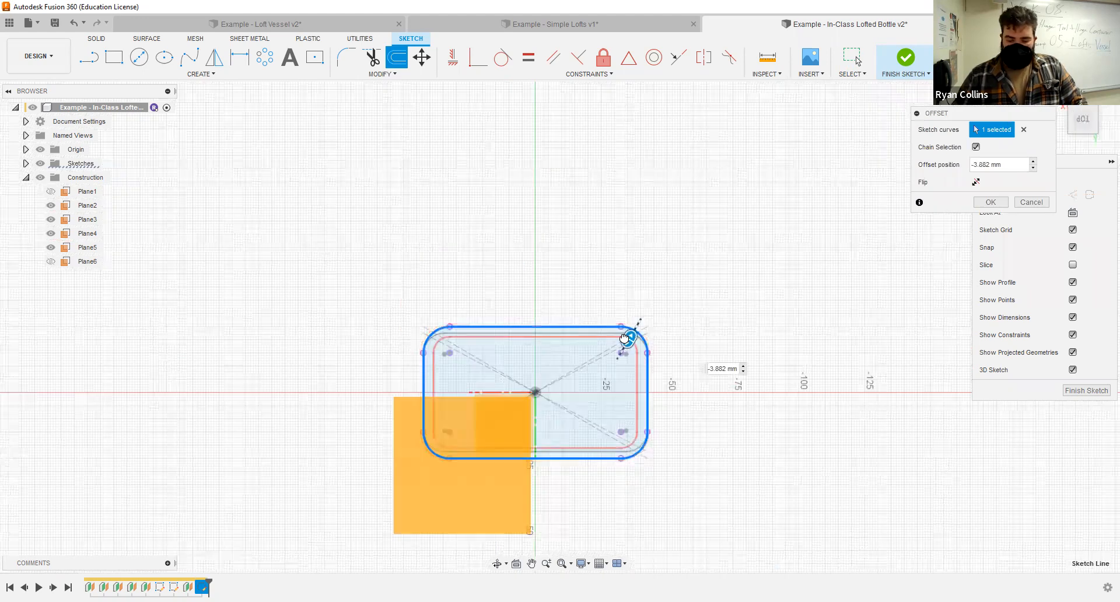
text(-3)
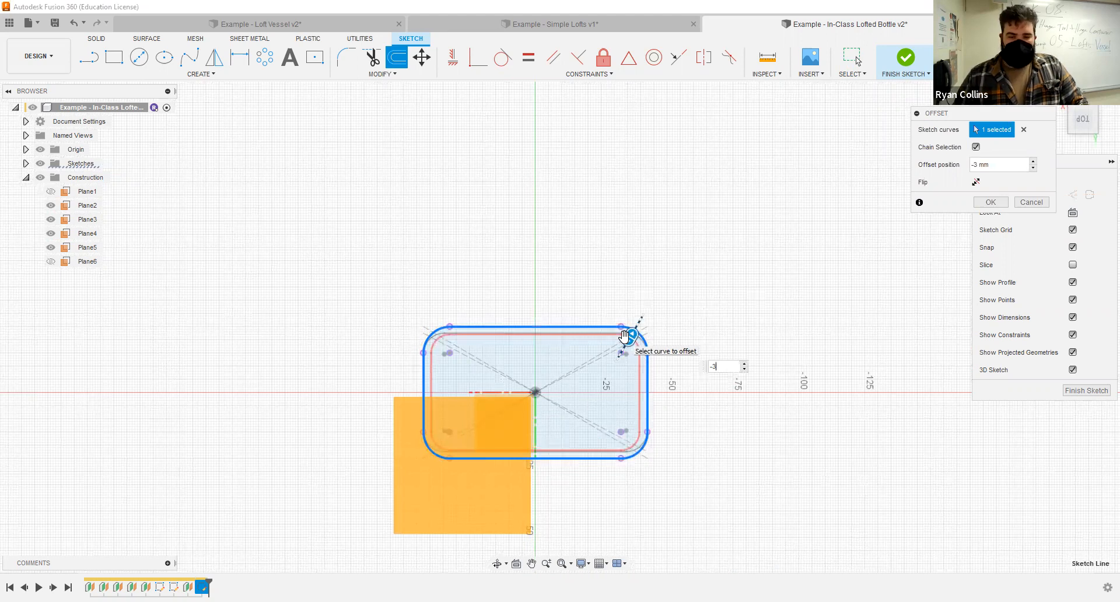
key(BackSpace)
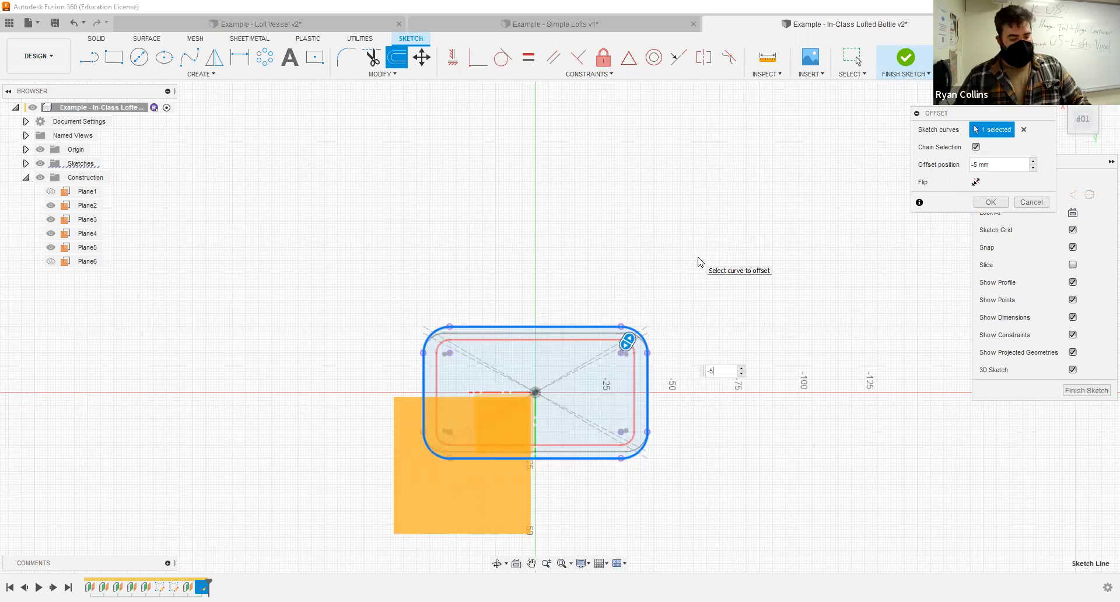
key(Return)
shift+middle_drag(710, 395, 685, 405)
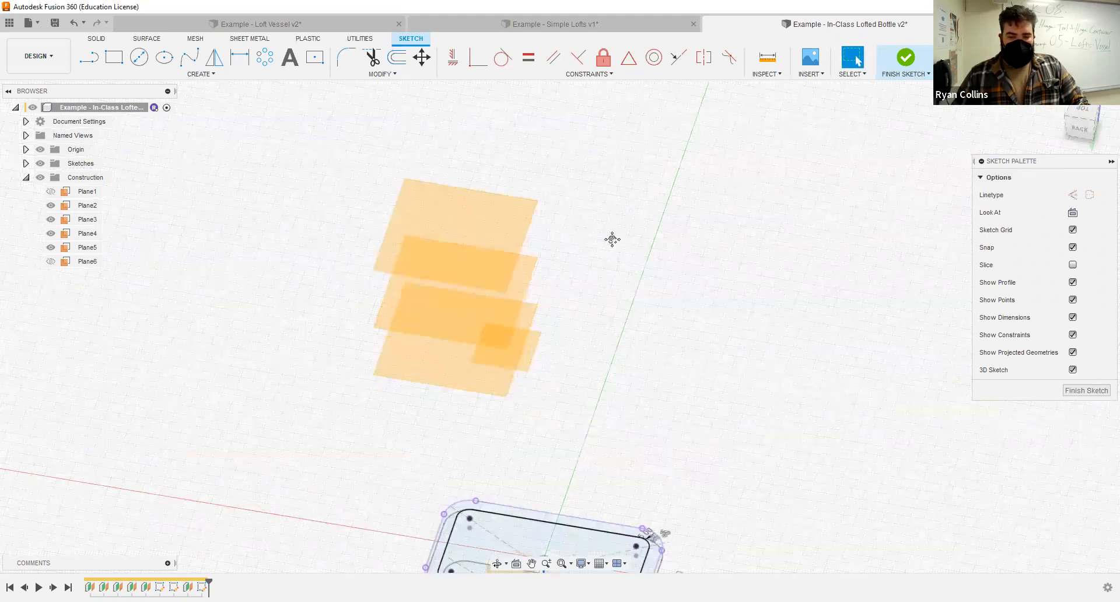
middle_drag(612, 240, 554, 100)
mouse_move(655, 375)
shift+middle_down()
mouse_move(650, 338)
mouse_move(650, 361)
shift+middle_up()
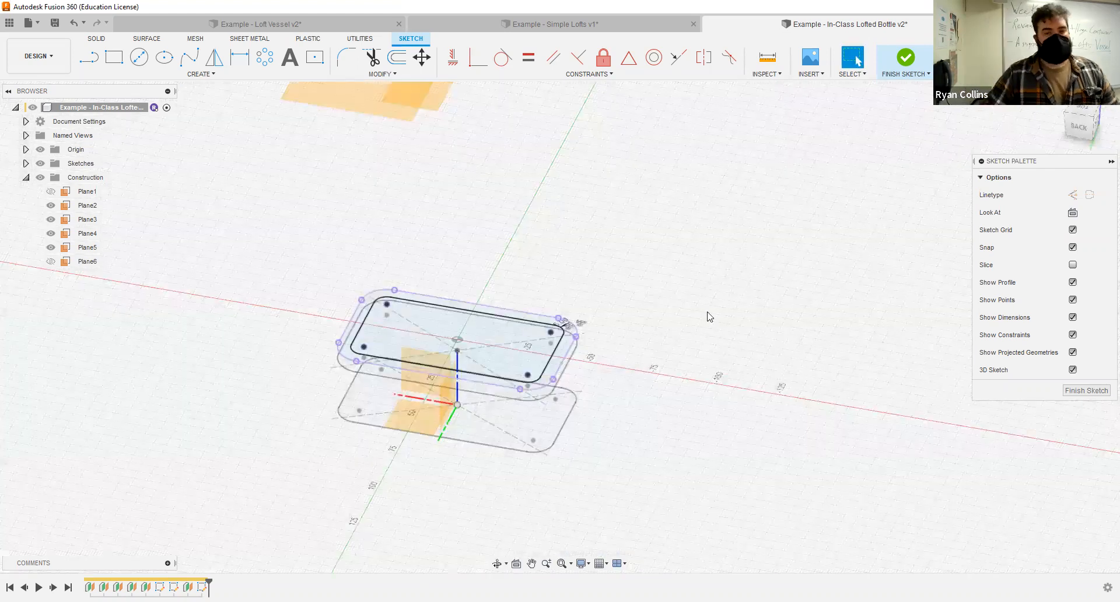
scroll(570, 261, down, 2)
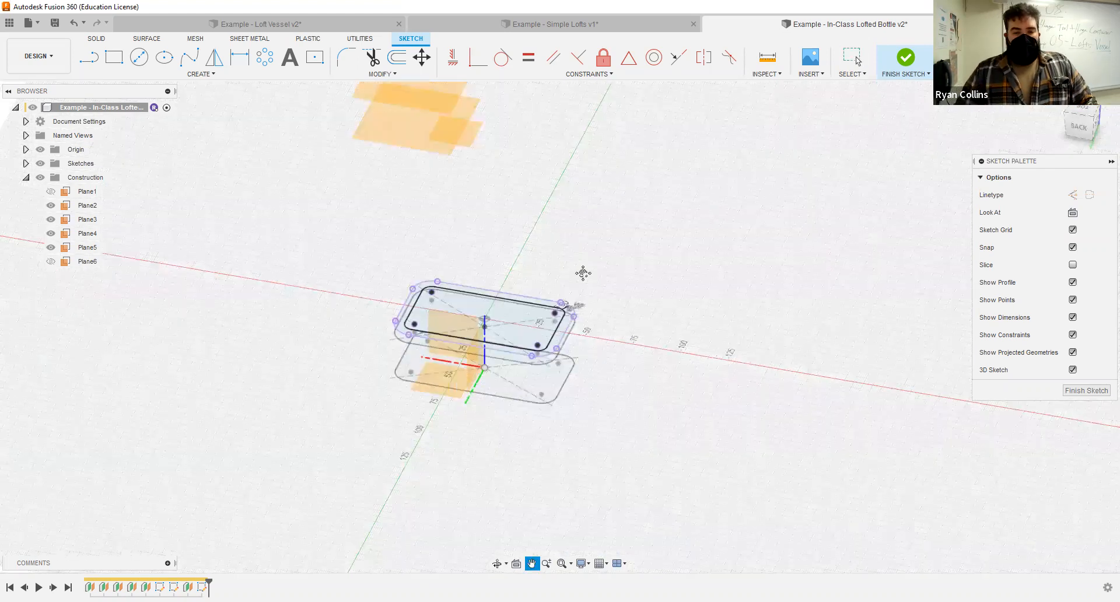
middle_drag(583, 272, 637, 347)
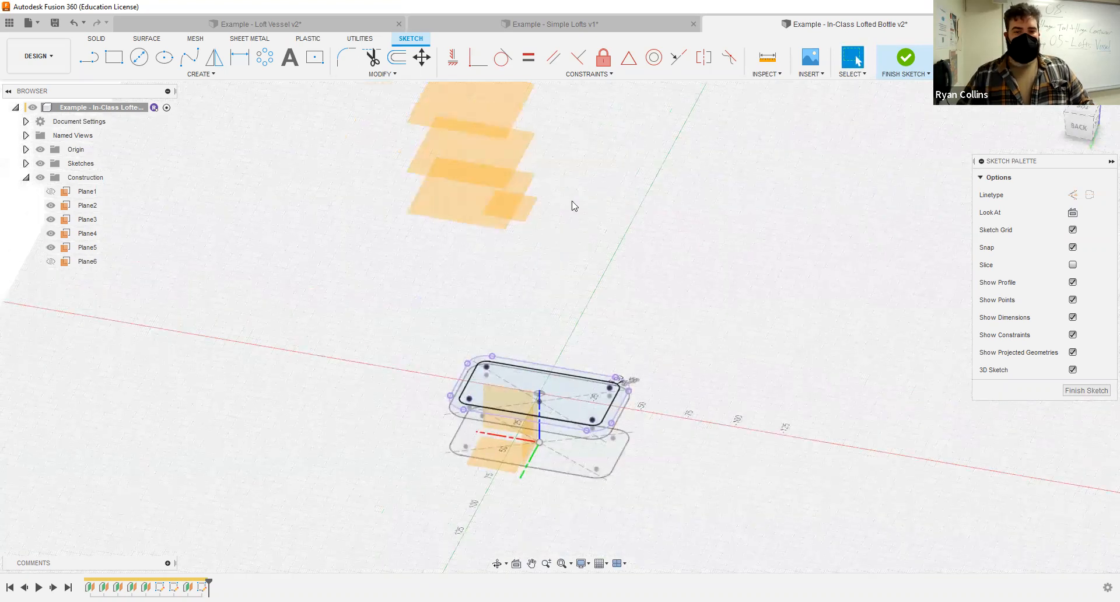
click(905, 59)
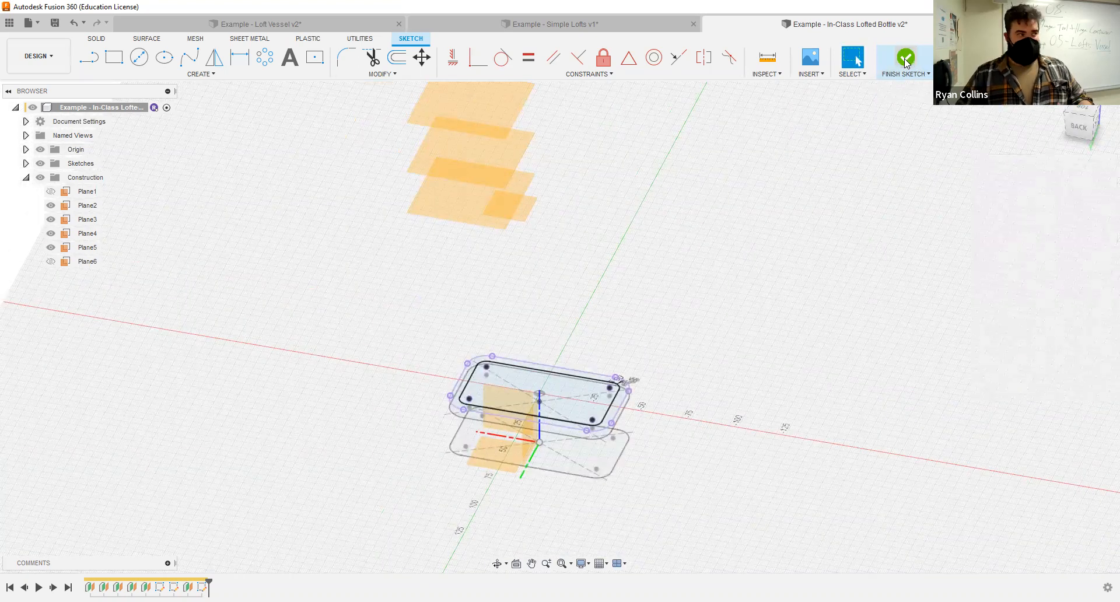
- Start a sketch on Plane2, project the smaller inner profile from Plane6 onto it, and finish the sketch
click(89, 57)
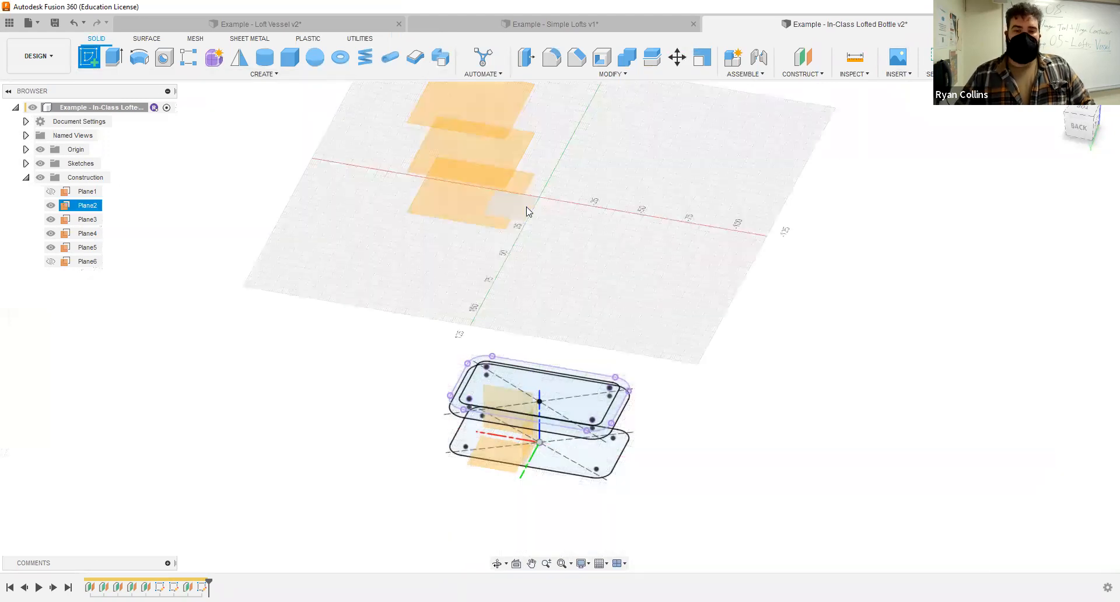
click(657, 188)
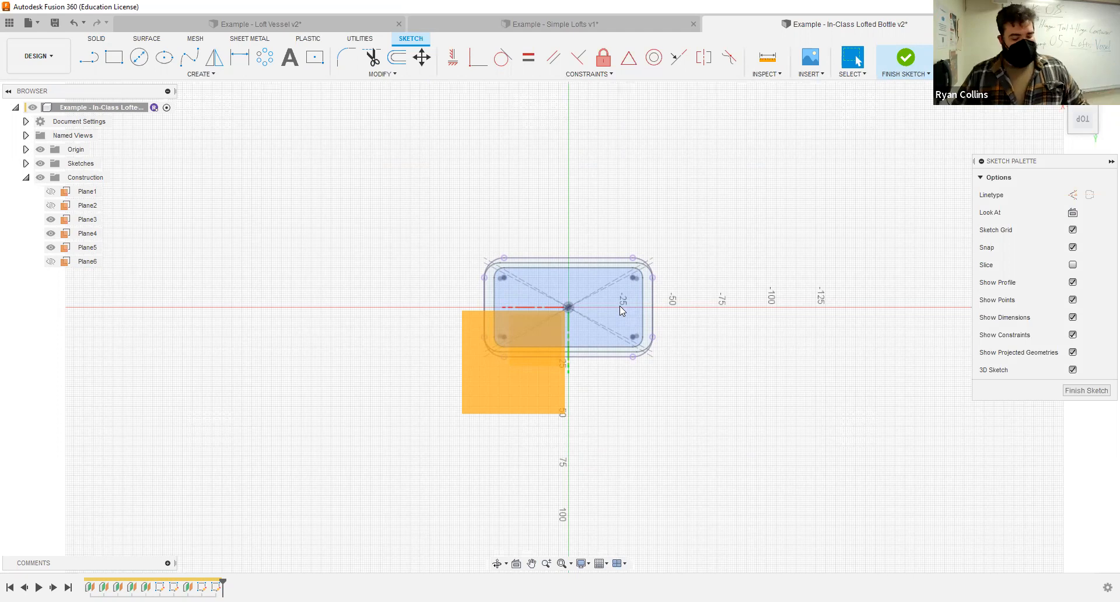
key(p)
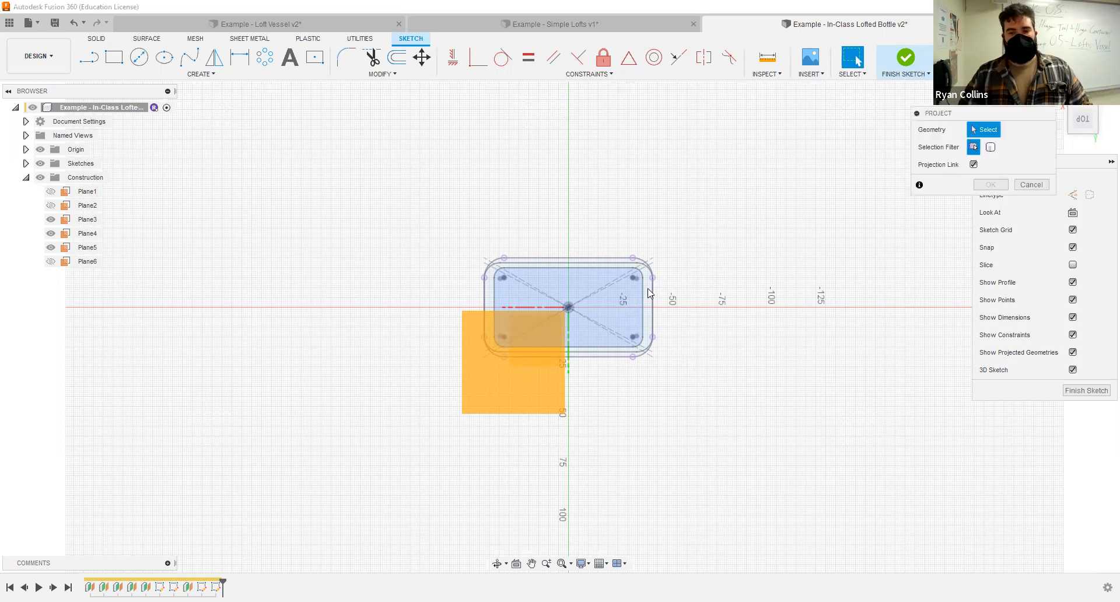
click(644, 299)
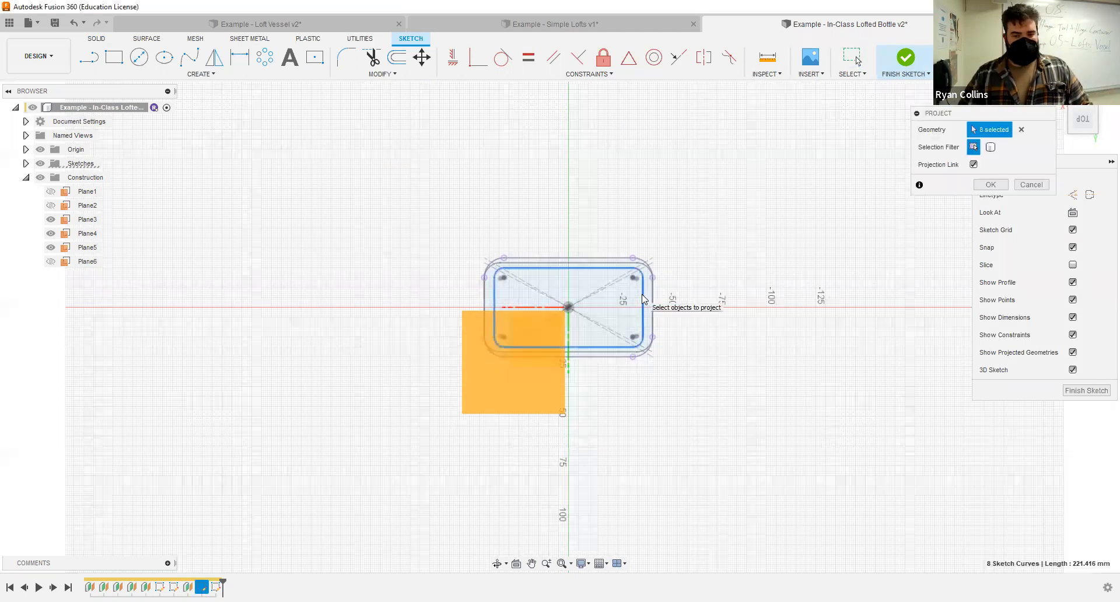
shift+middle_drag(642, 263, 655, 255)
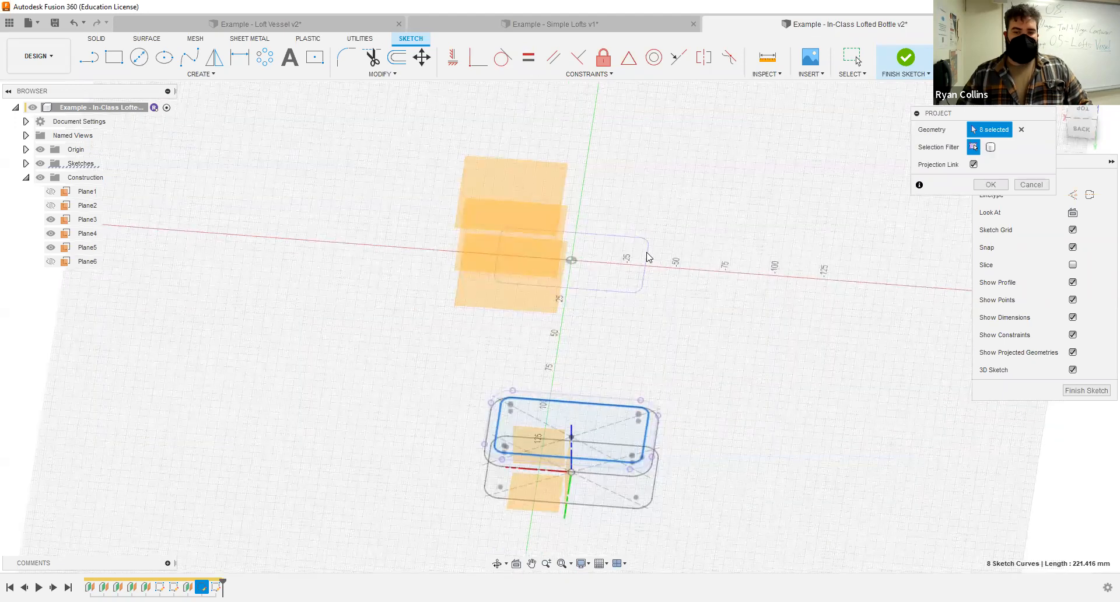
click(201, 74)
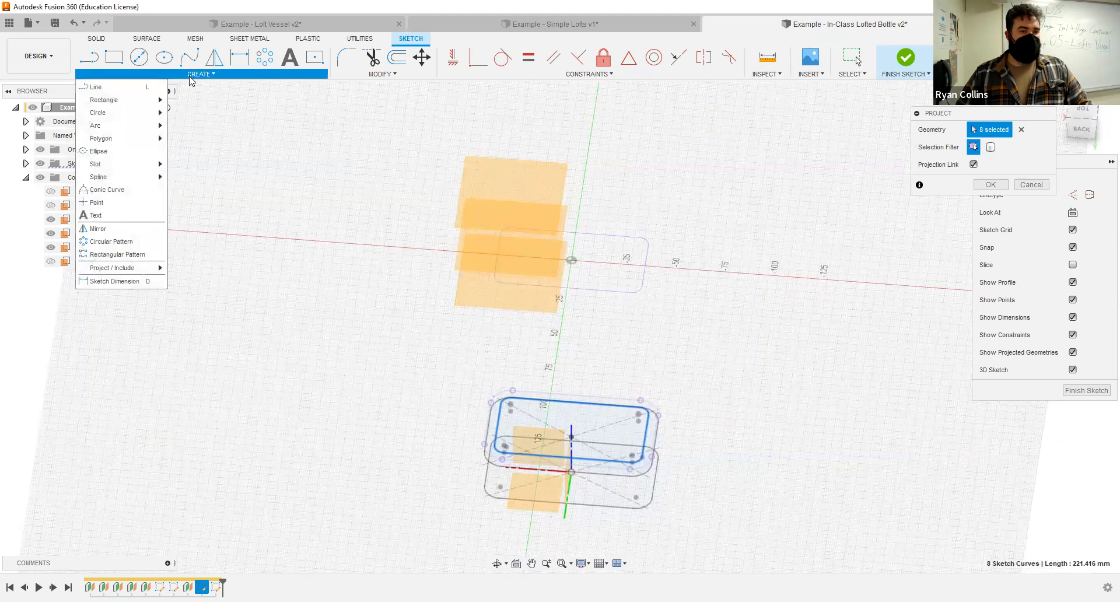
mouse_move(125, 270)
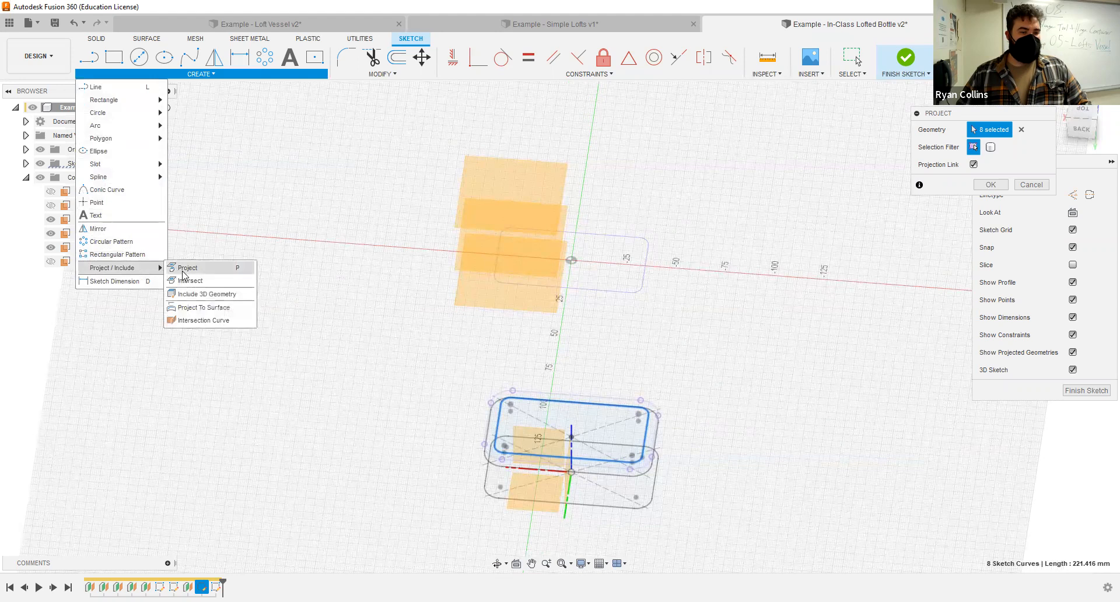
click(988, 185)
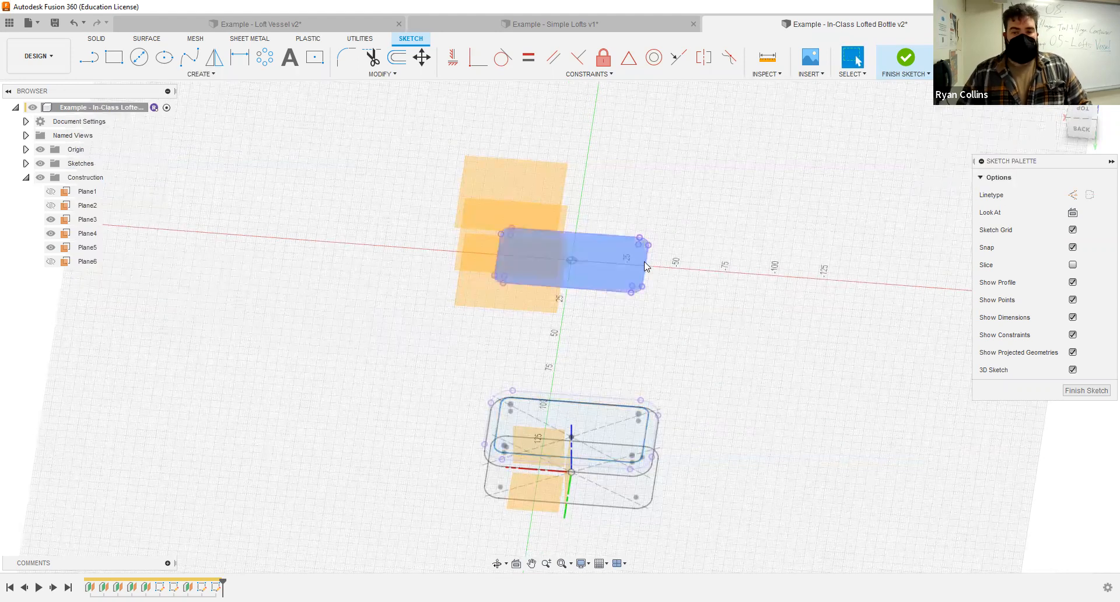
click(902, 64)
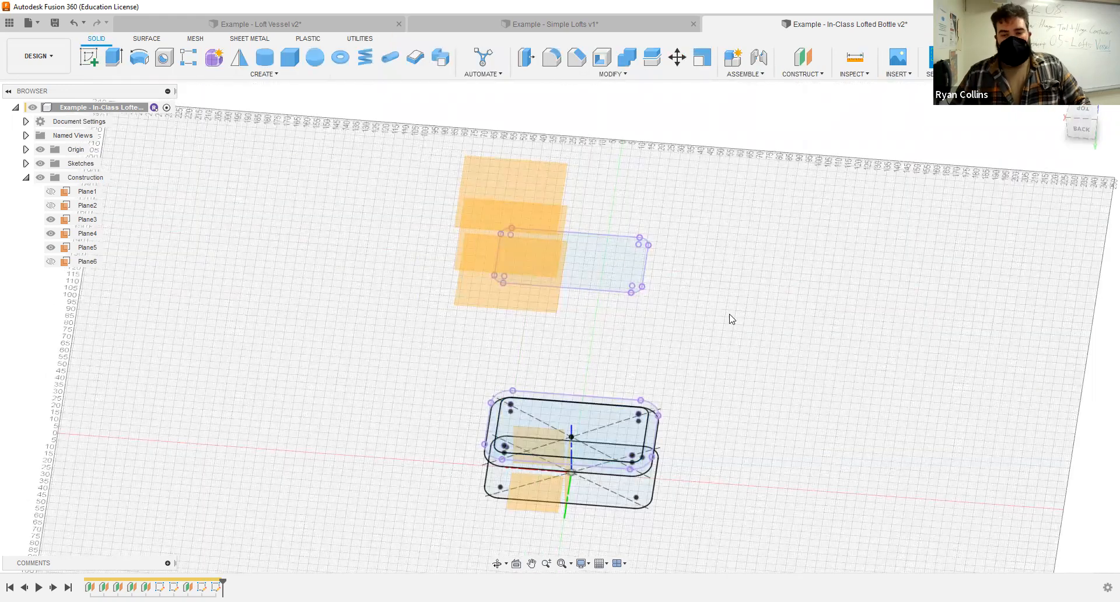
- Start a sketch on Plane3, project the larger Plane1 rounded-rectangle outline onto it, and finish the sketch
shift+middle_drag(711, 292, 818, 190)
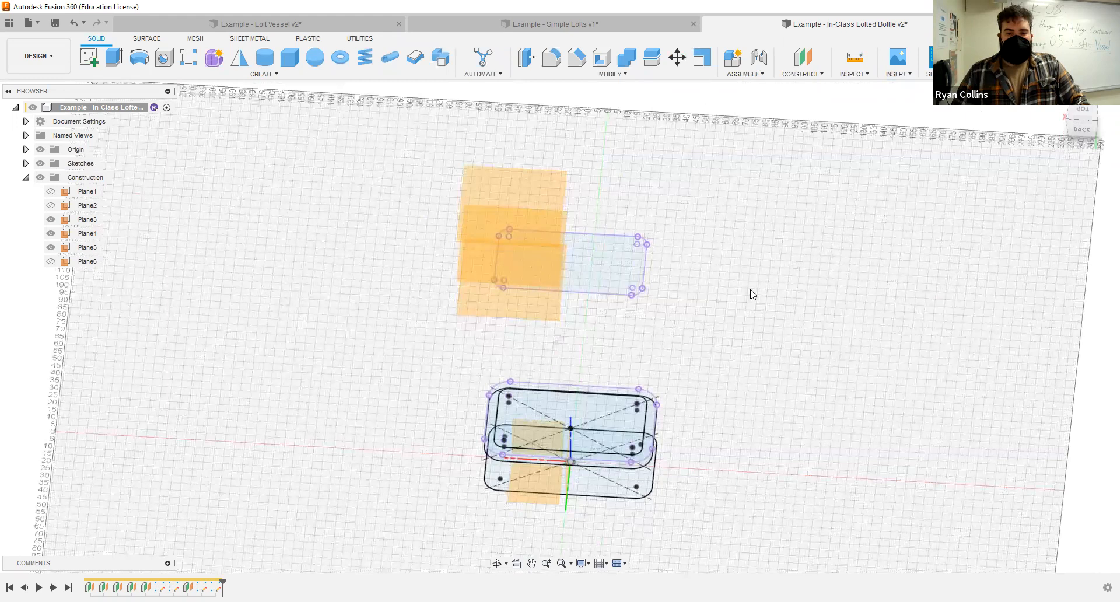
shift+middle_drag(753, 244, 753, 244)
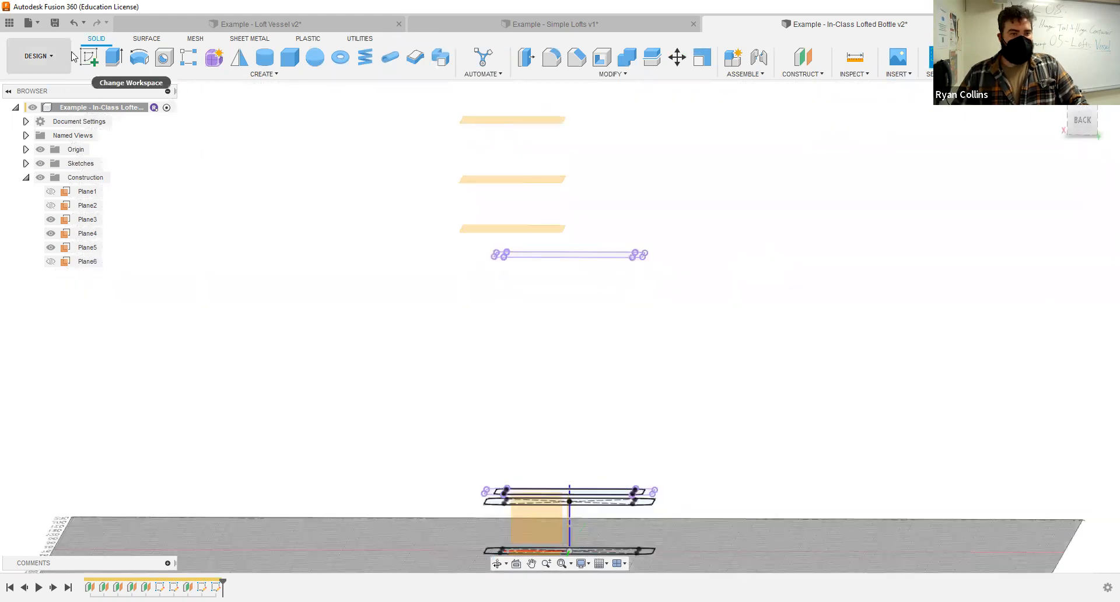
click(89, 58)
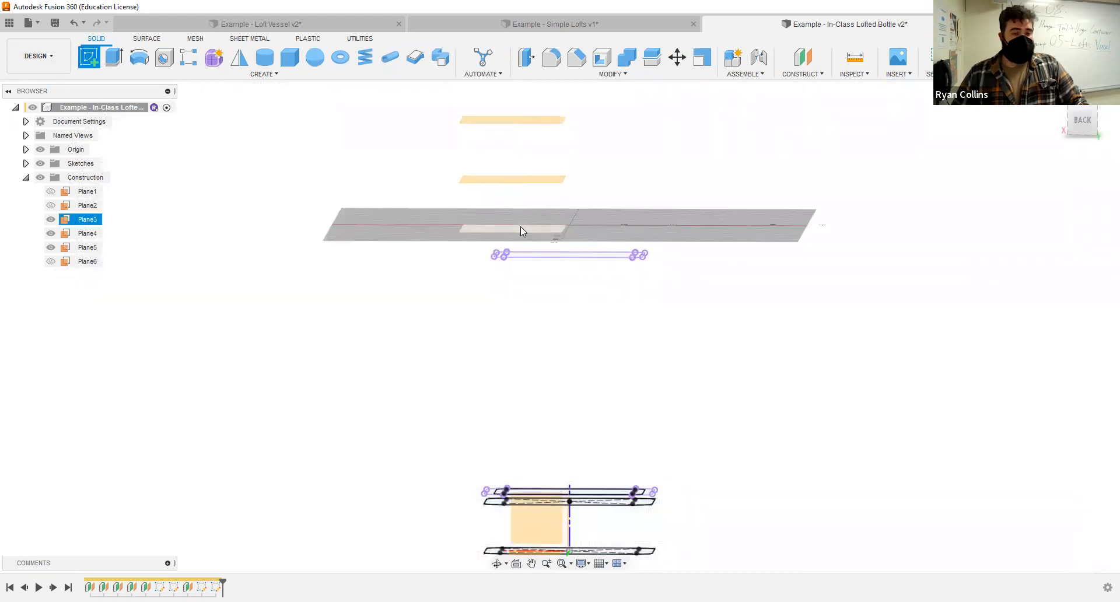
click(519, 223)
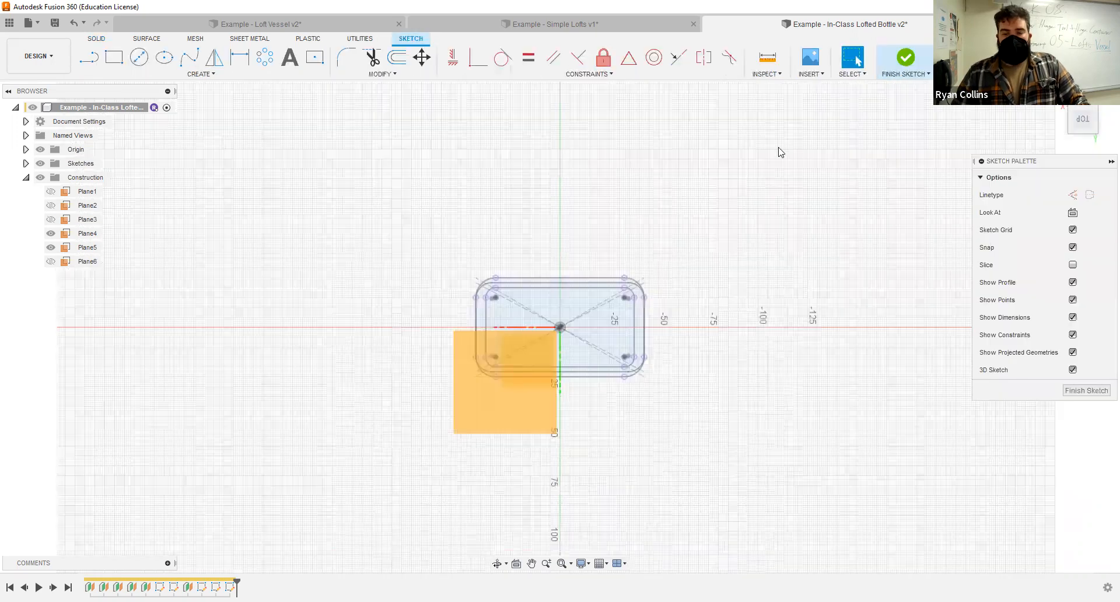
shift+middle_drag(563, 265, 550, 205)
middle_drag(624, 347, 624, 347)
middle_drag(657, 449, 624, 347)
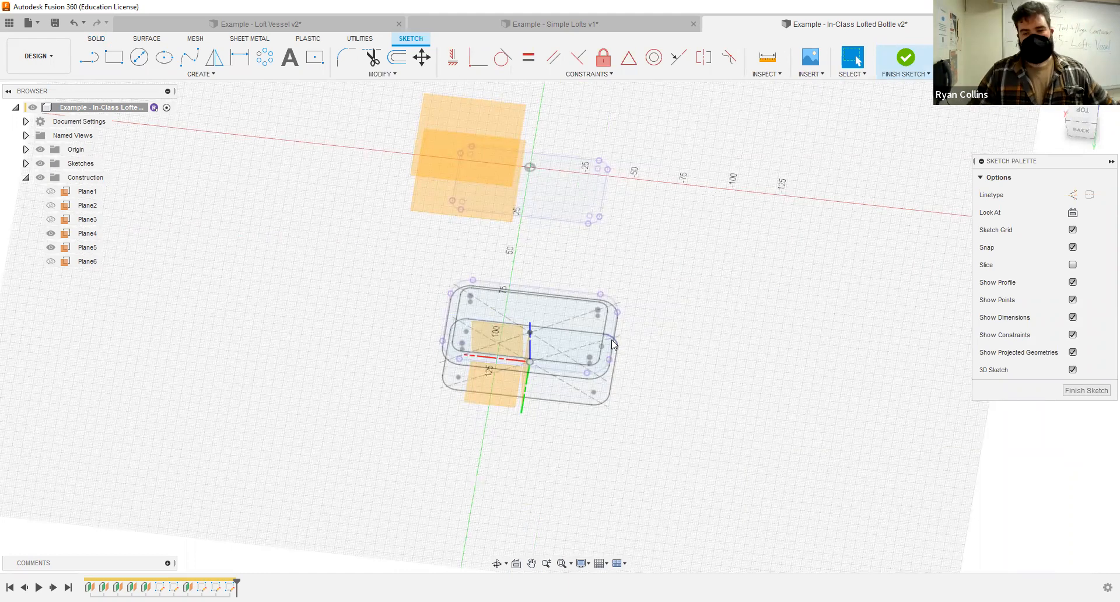
scroll(613, 333, up, 2)
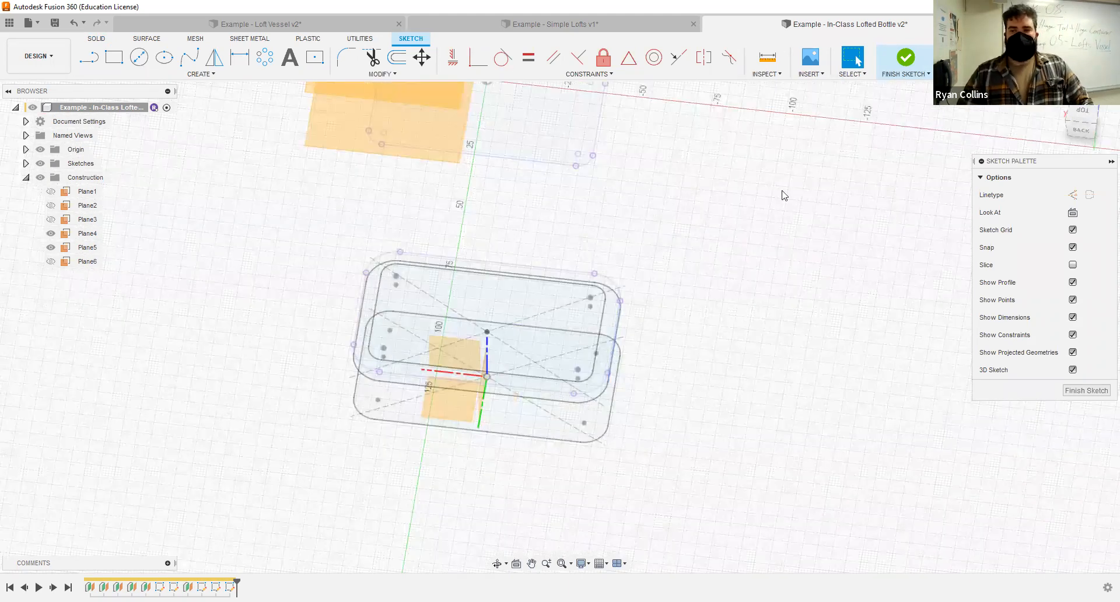
scroll(784, 195, down, 3)
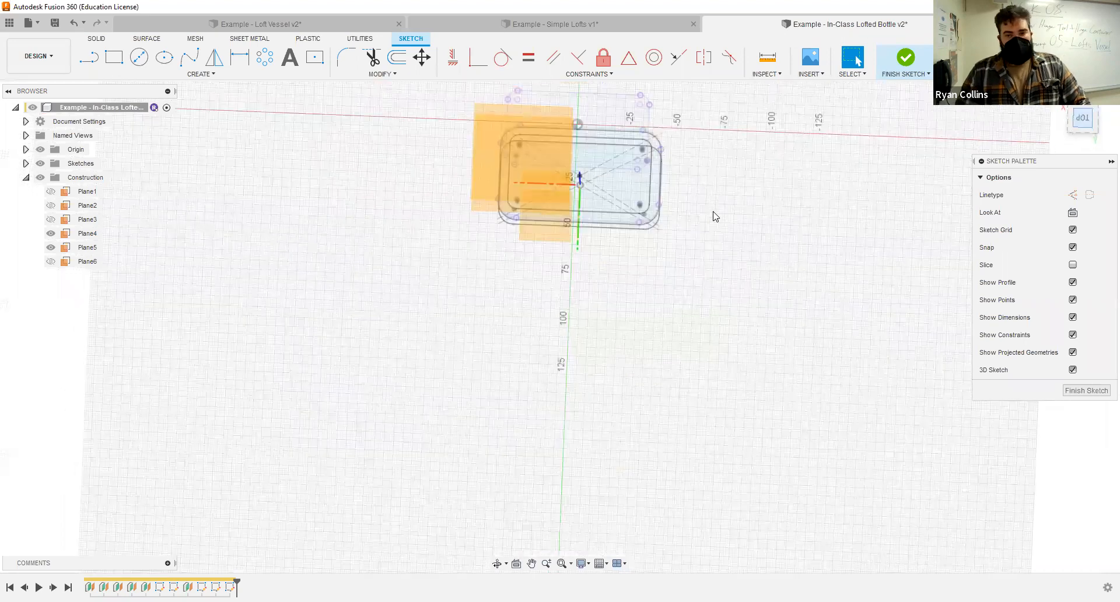
middle_drag(713, 212, 715, 257)
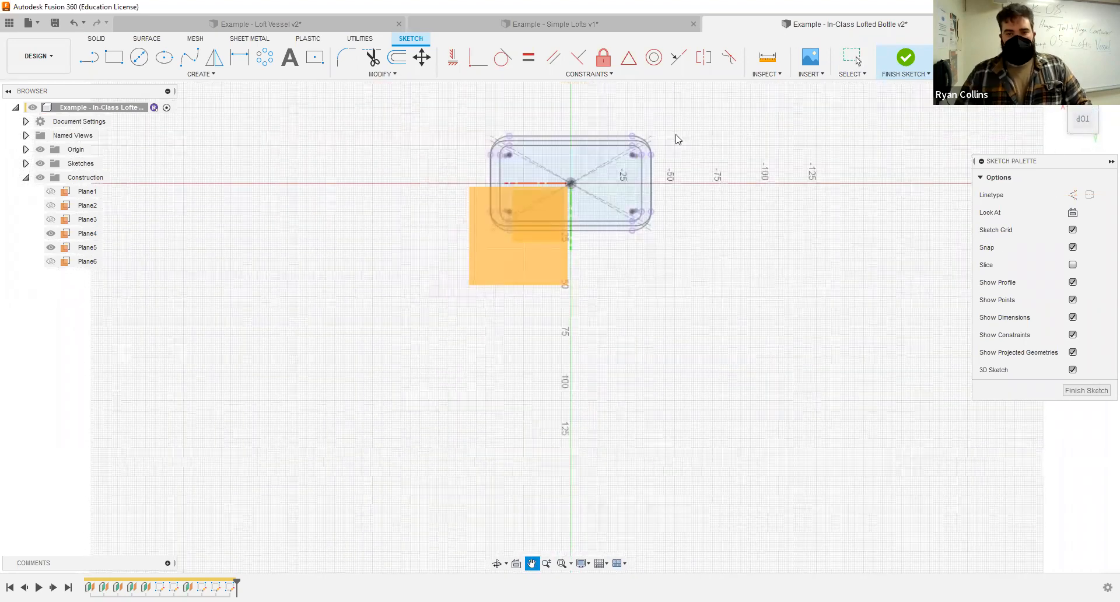
key(p)
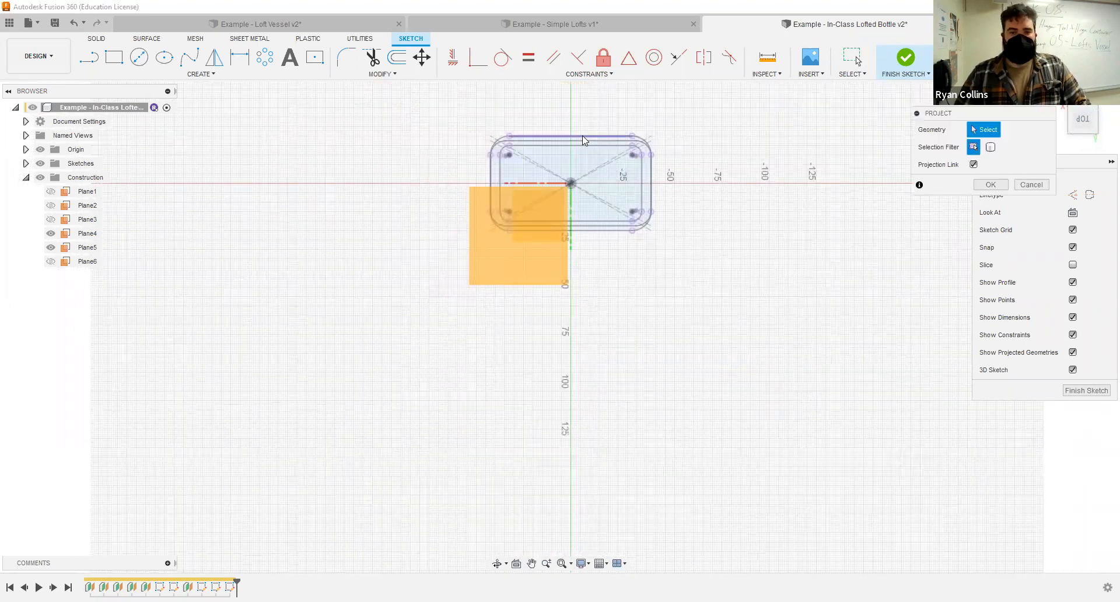
shift+middle_drag(701, 246, 697, 186)
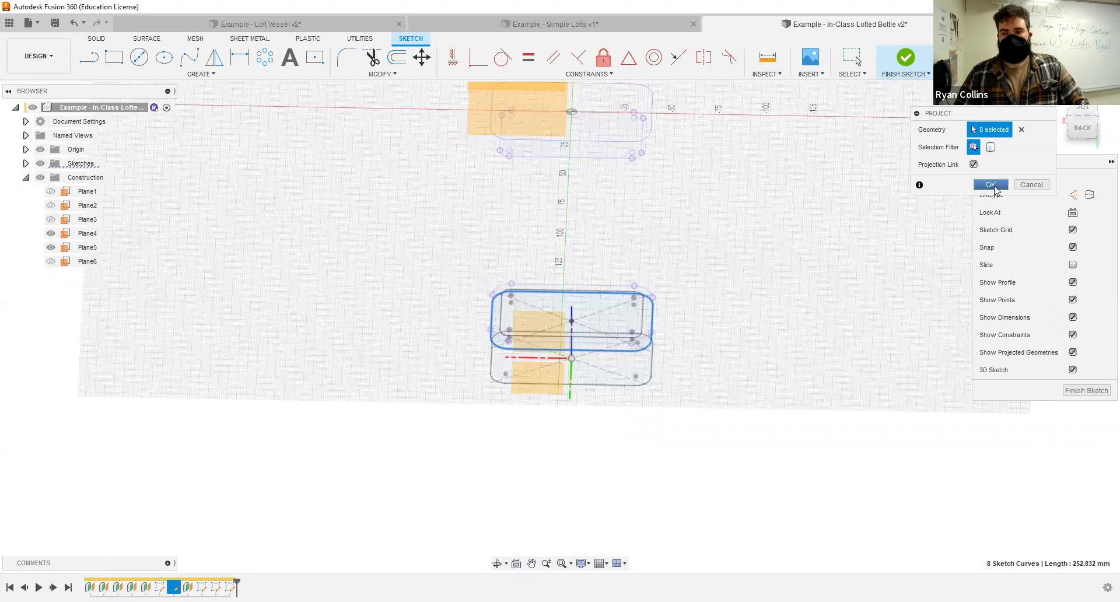
click(992, 185)
shift+middle_drag(745, 345, 731, 304)
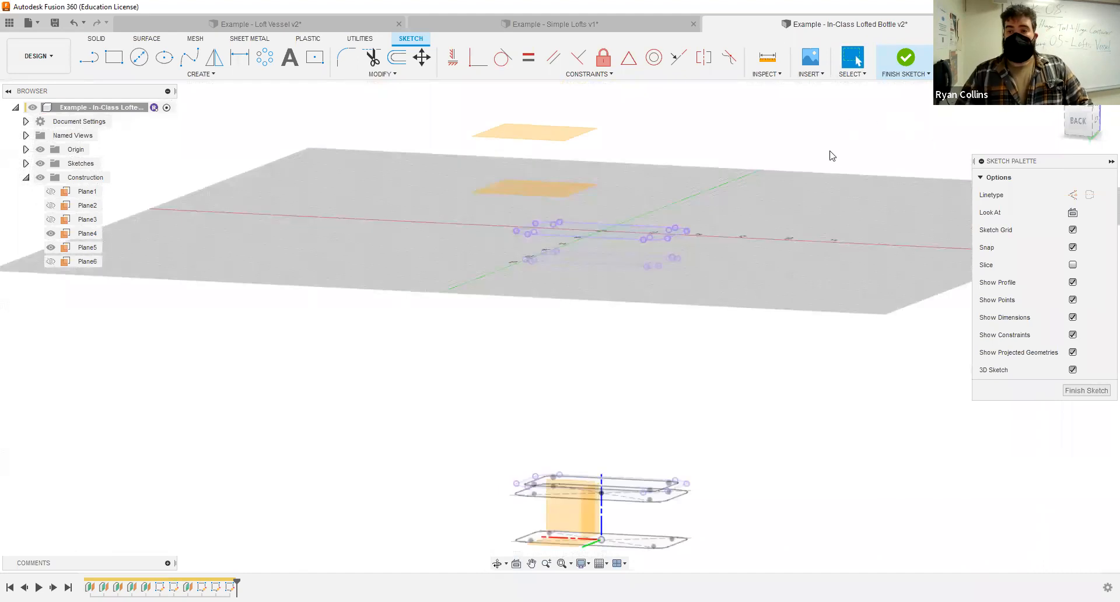
click(906, 60)
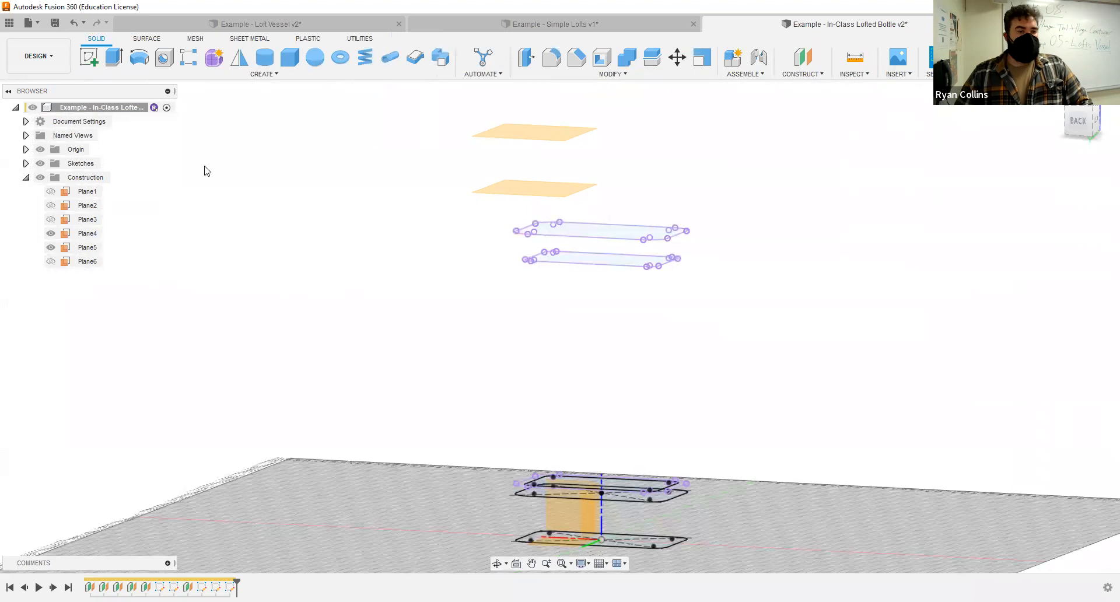
- Start a sketch on Plane4 and project the smaller inner rounded-rectangle profile onto it
click(88, 60)
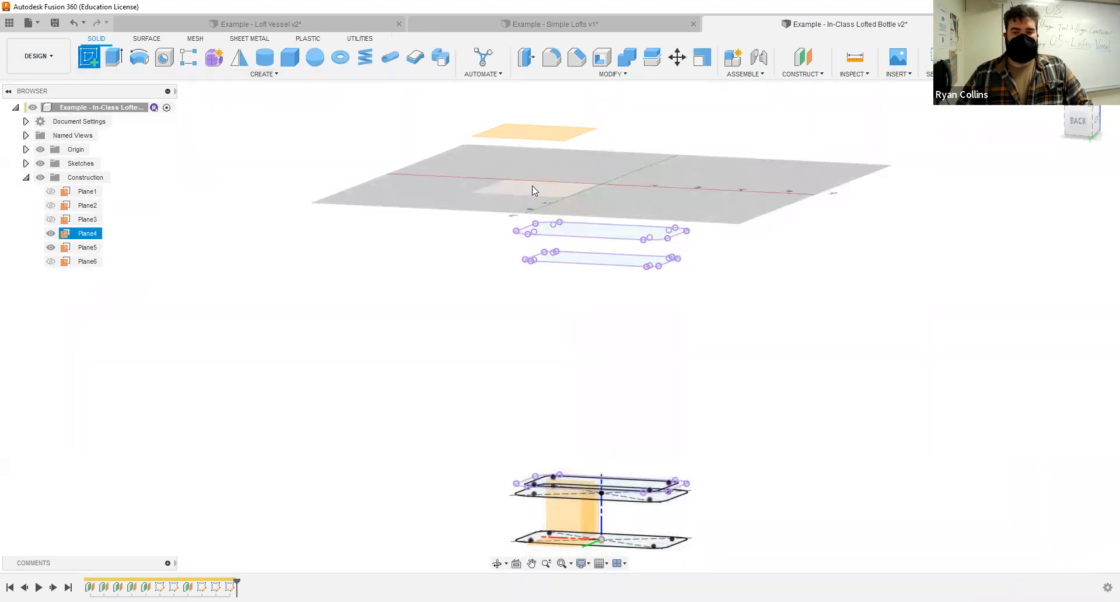
click(532, 191)
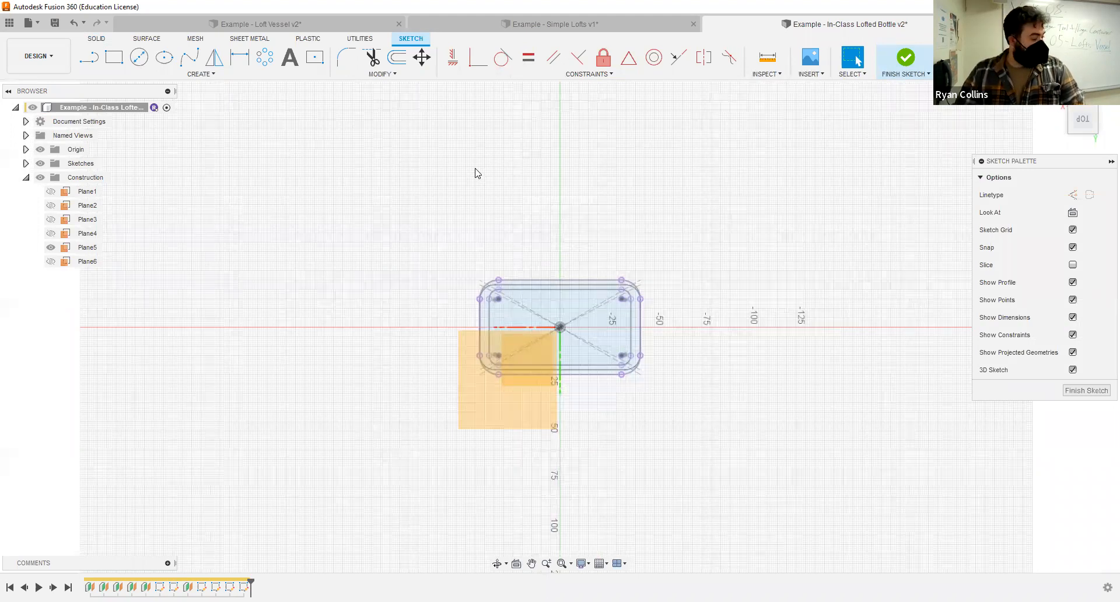
key(p)
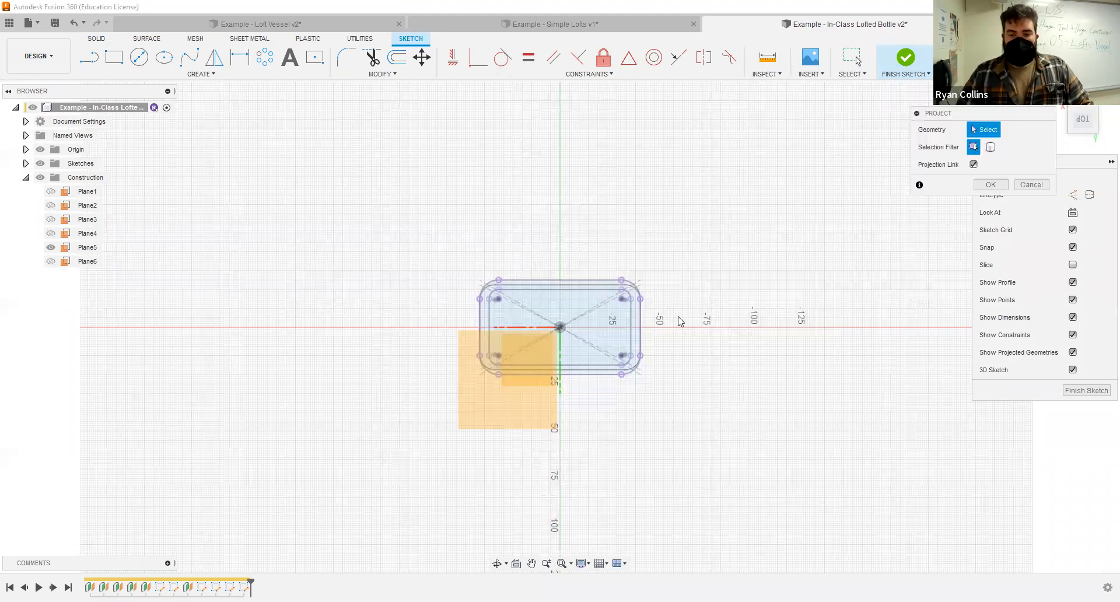
double_click(630, 321)
shift+middle_drag(679, 323, 670, 288)
click(990, 185)
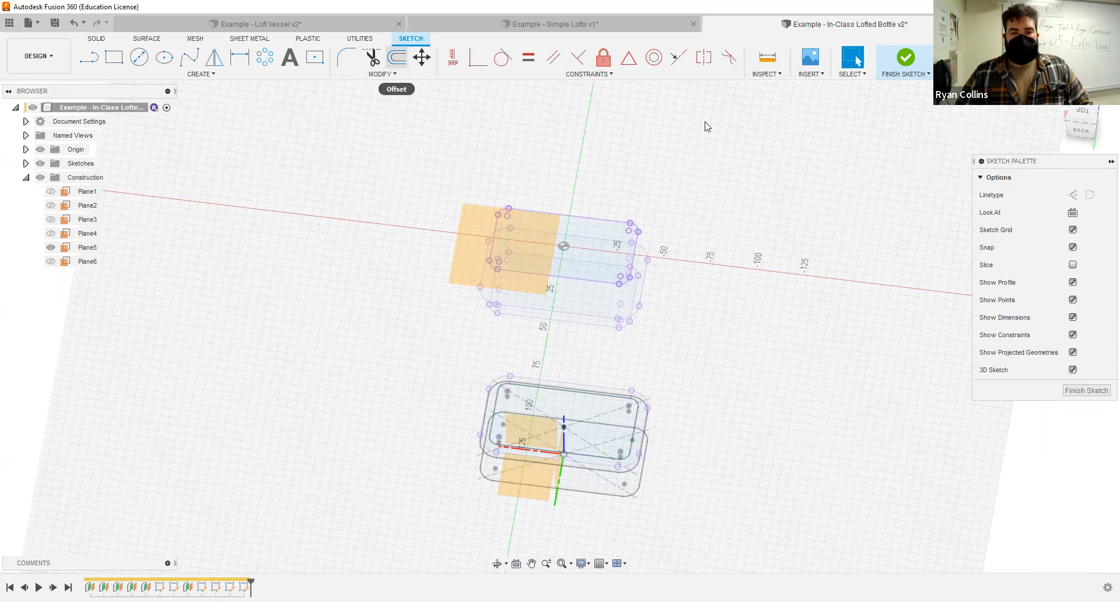
- Offset the projected outline on Plane4 inward with an offset position of -8 mm
click(397, 58)
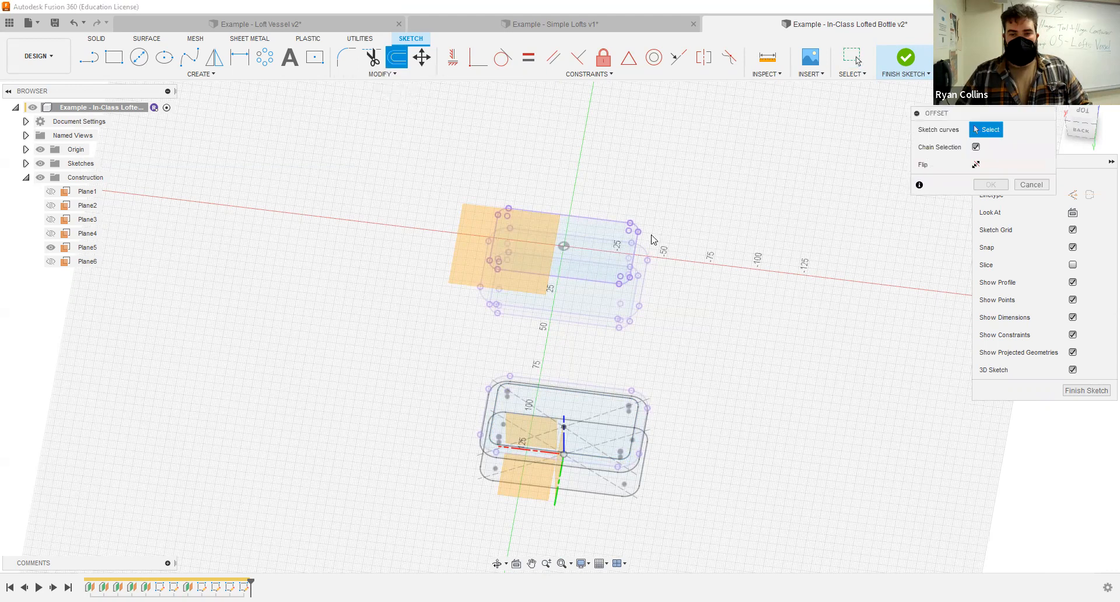
click(610, 222)
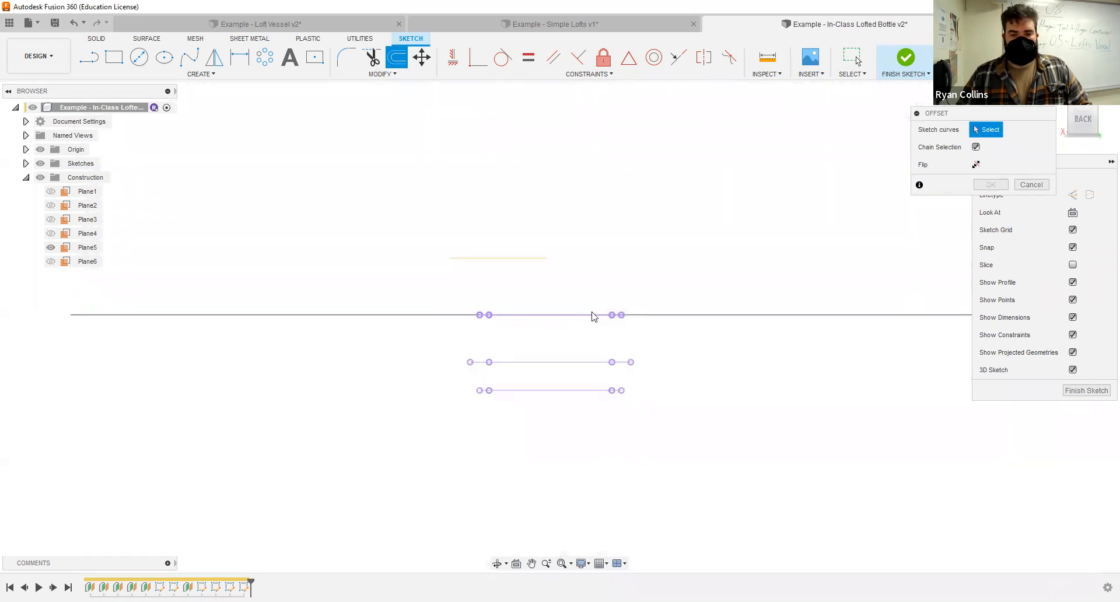
shift+middle_drag(590, 317, 618, 309)
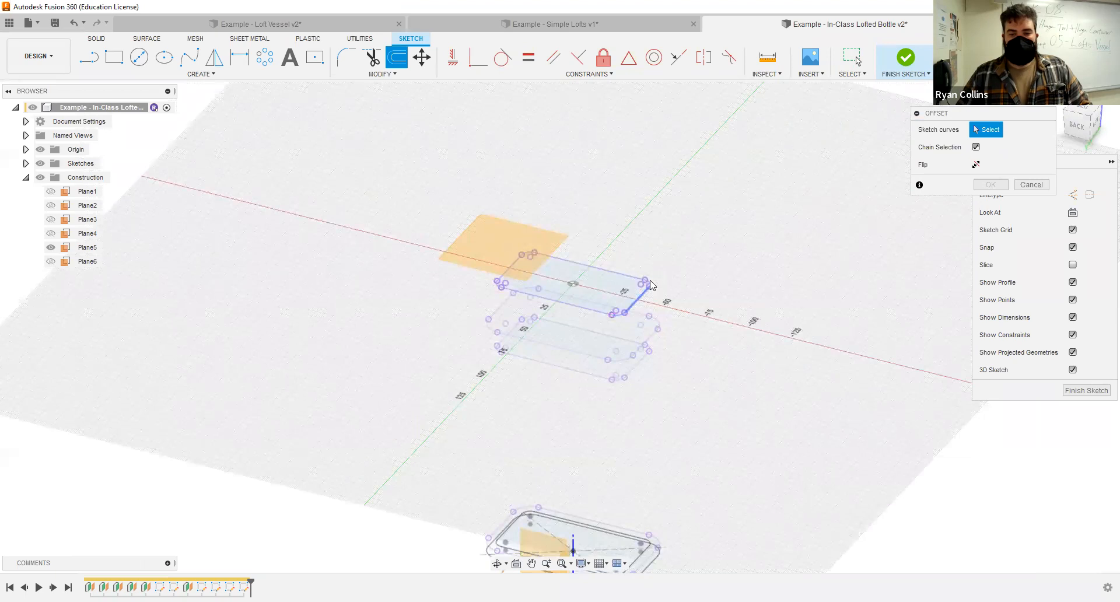
click(624, 276)
scroll(501, 253, up, 3)
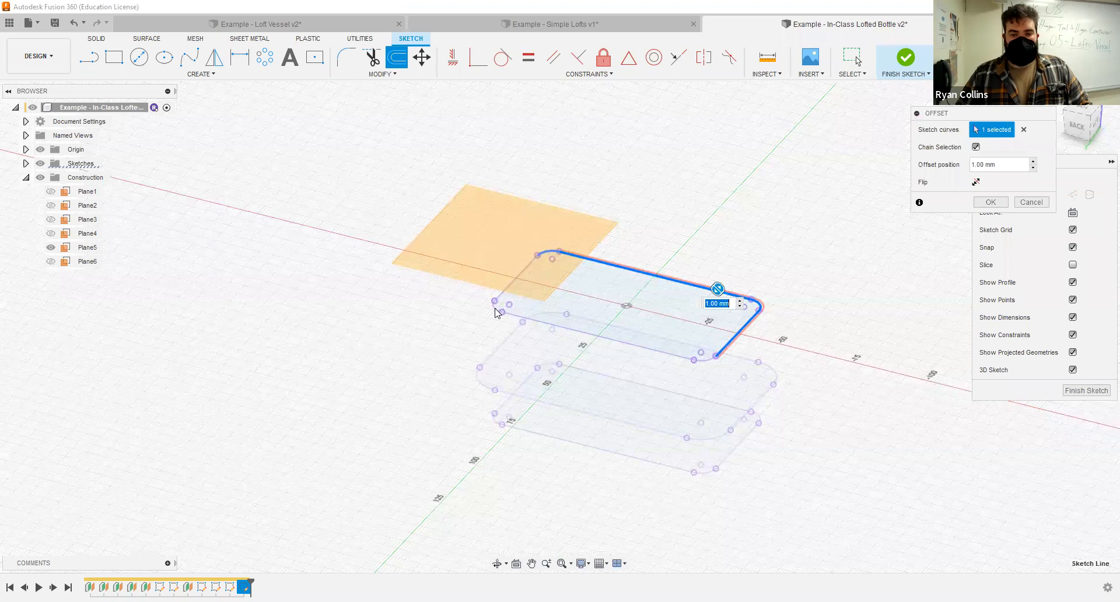
click(711, 364)
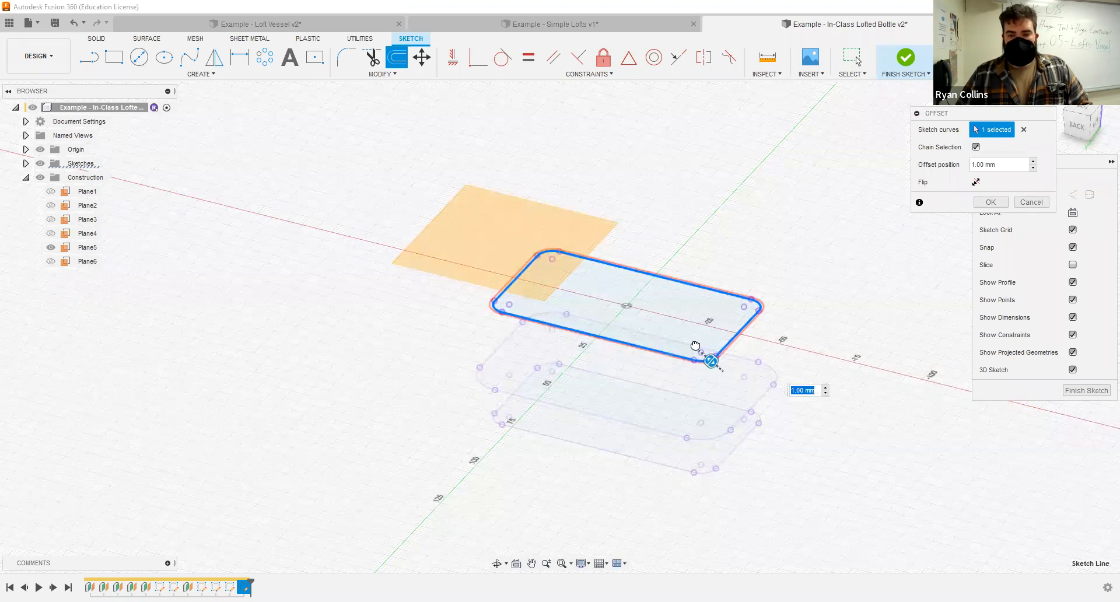
text(-)
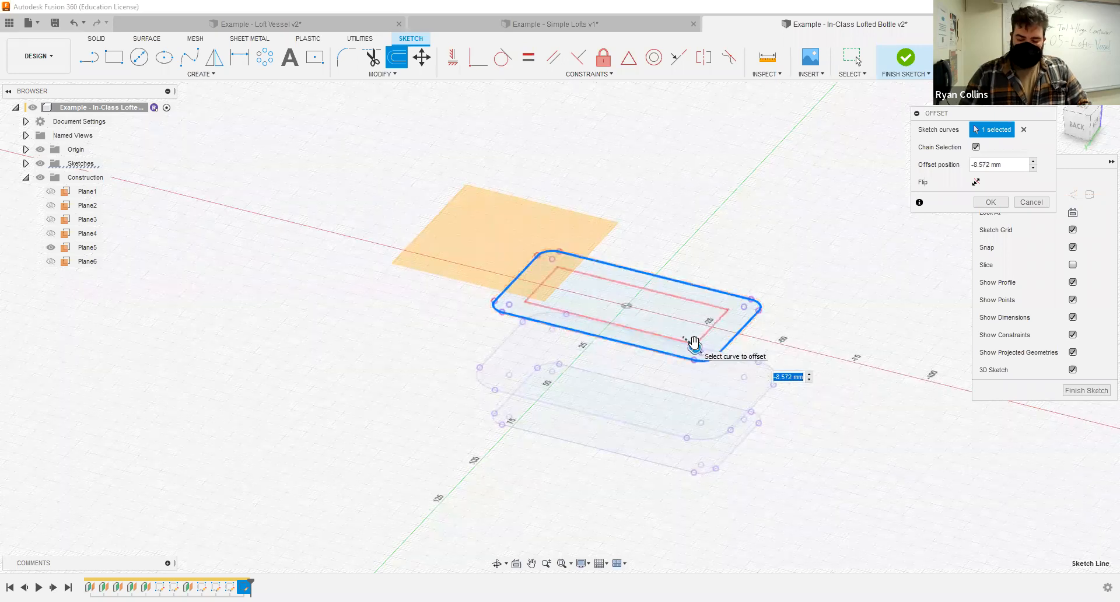
text(8)
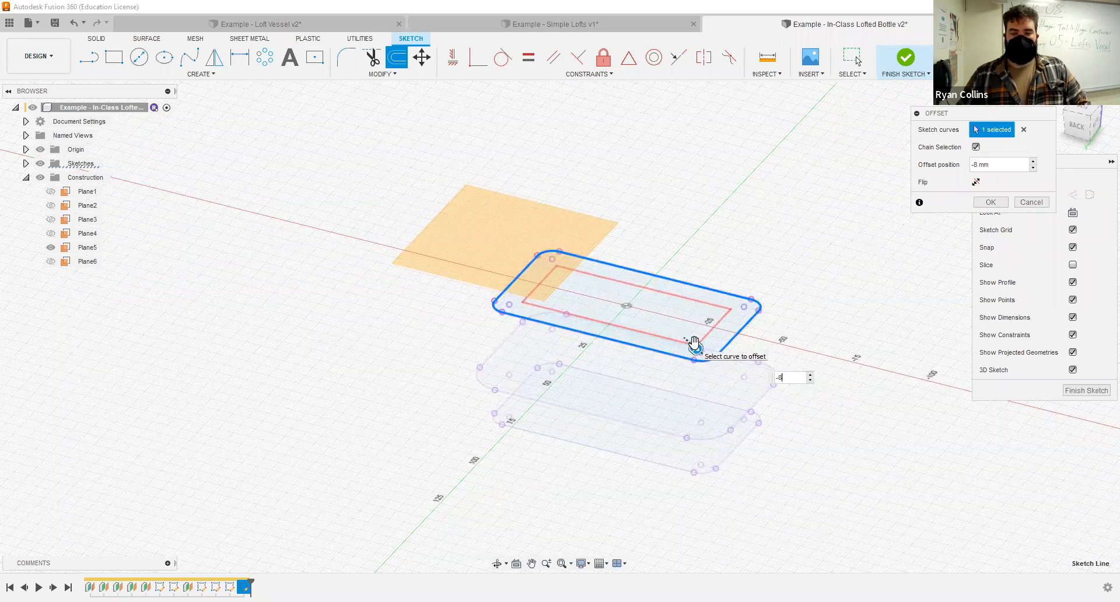
key(Return)
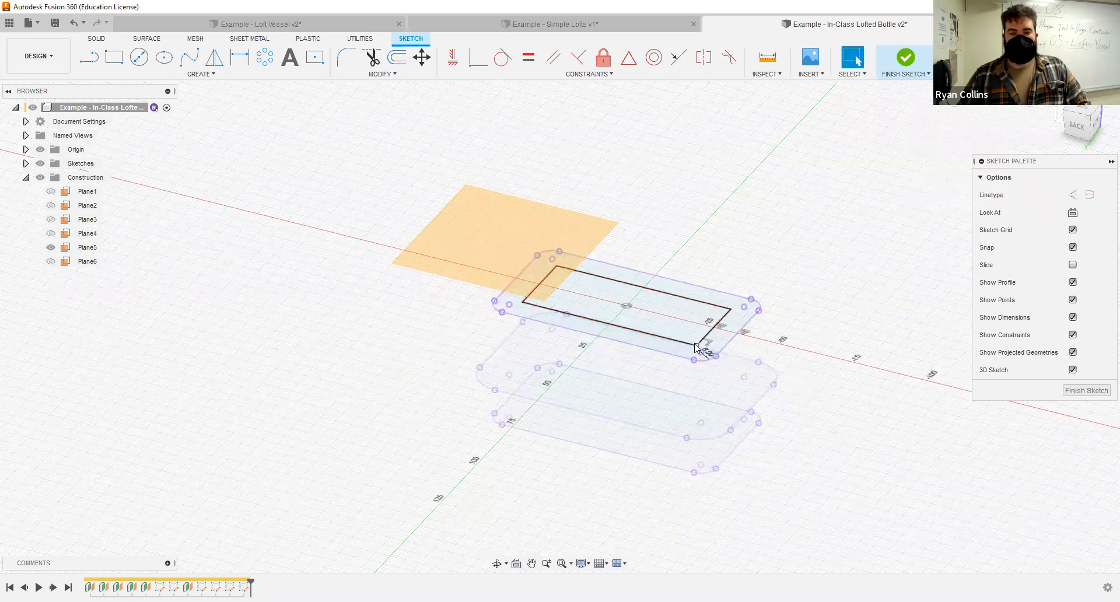
click(609, 300)
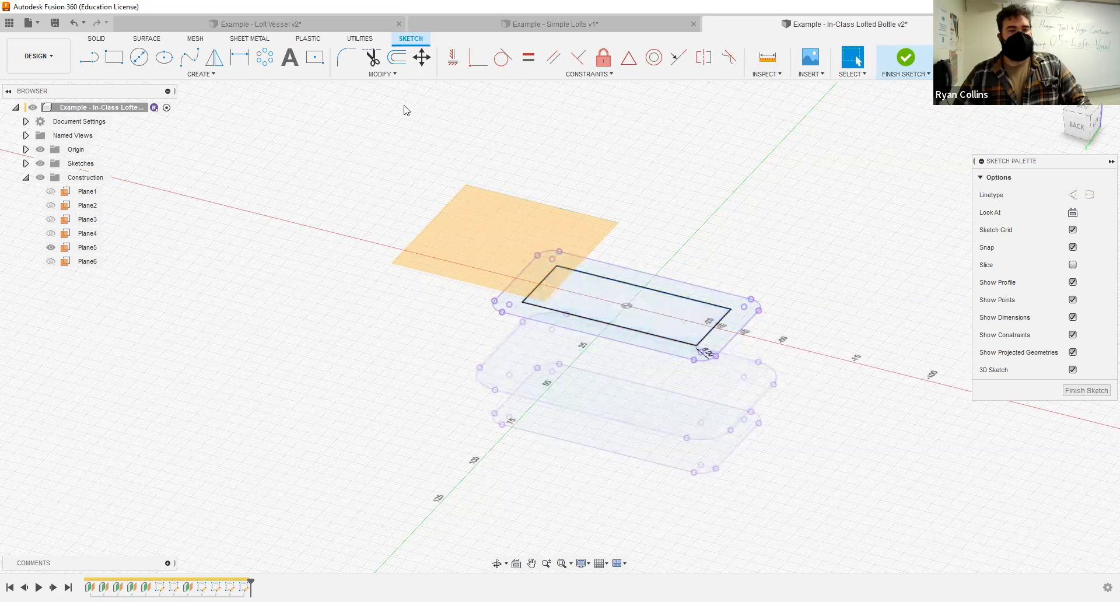
- Fillet all four corners of the inner offset rectangle on Plane4
click(346, 57)
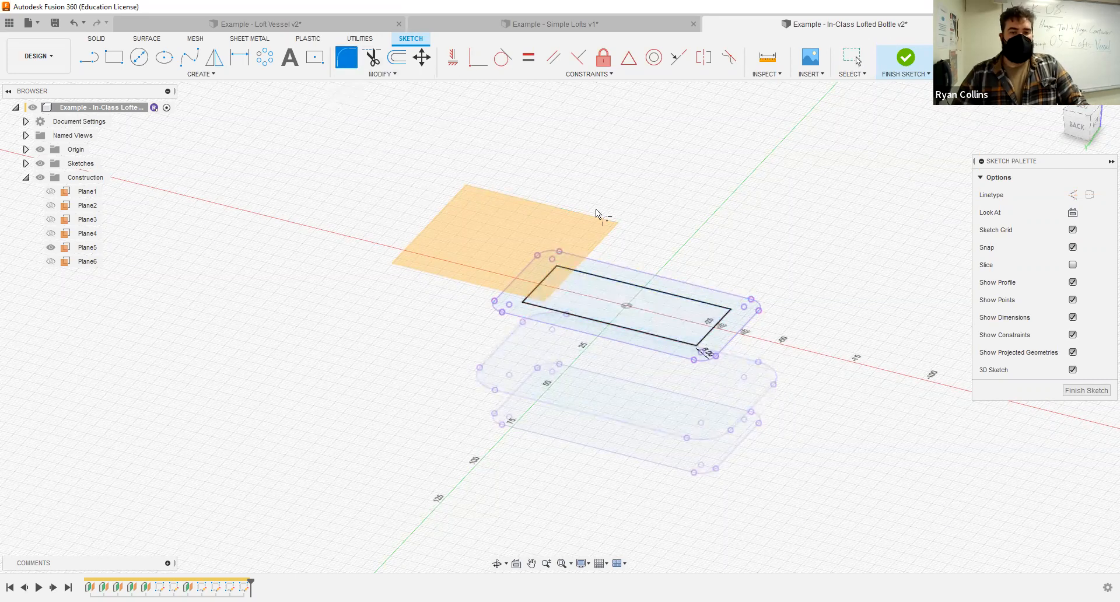
click(715, 309)
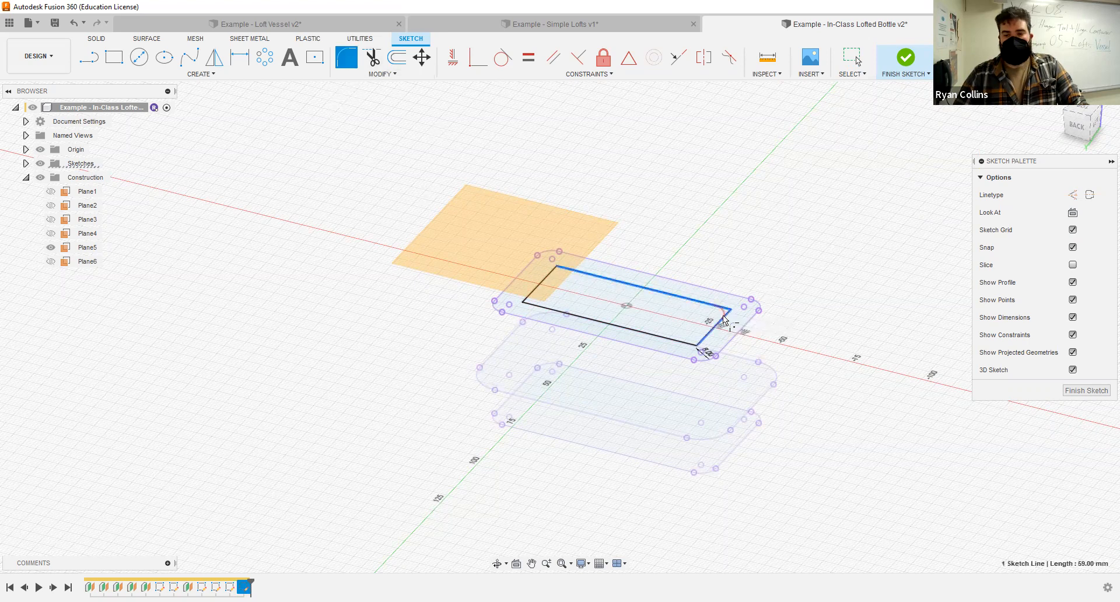
click(693, 343)
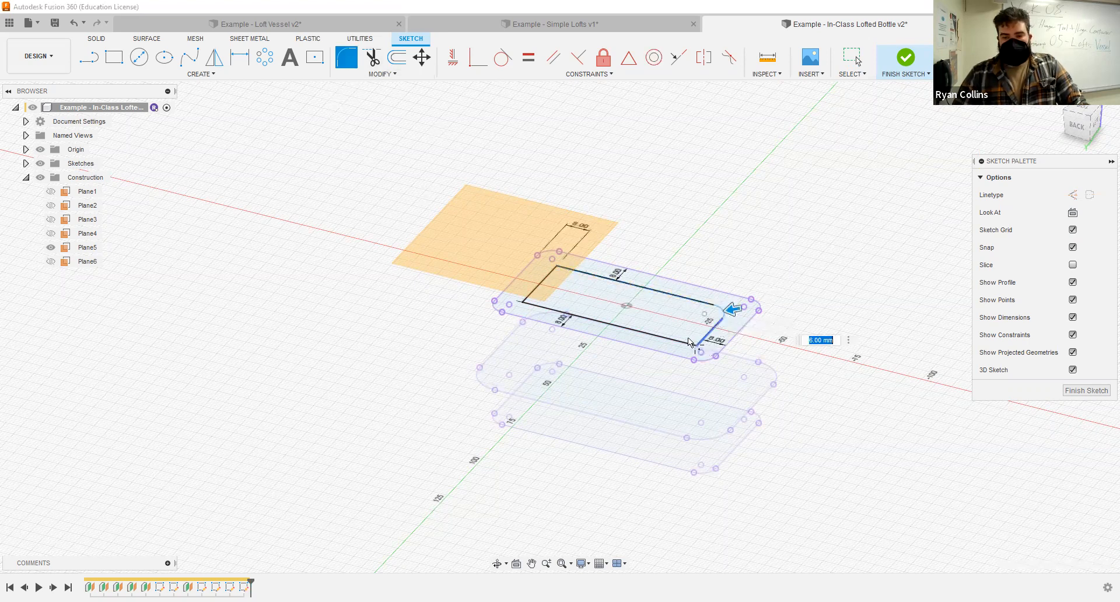
click(668, 337)
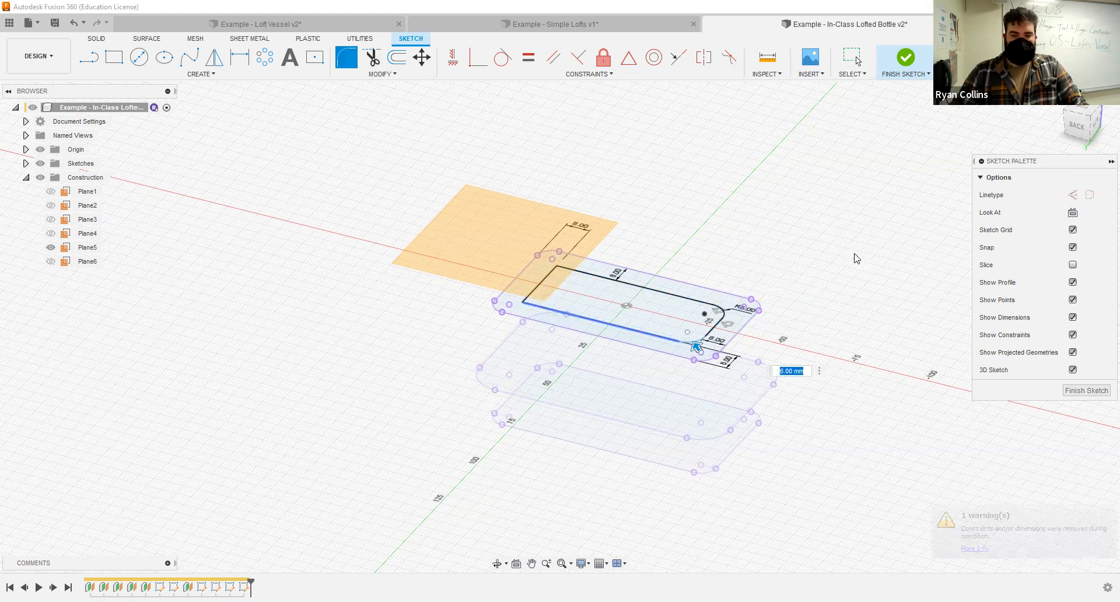
key(Return)
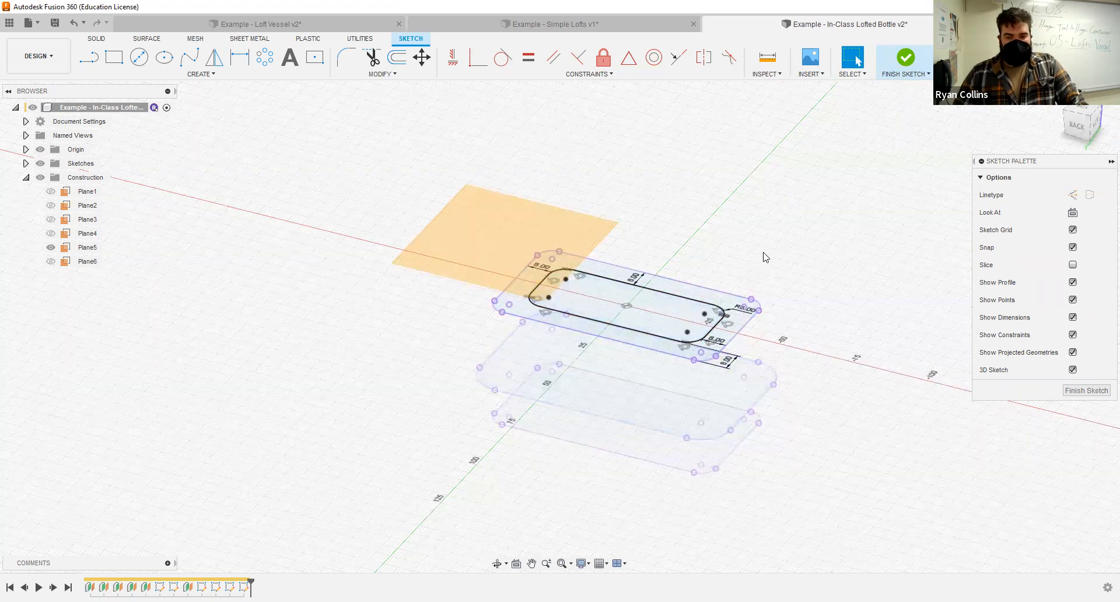
- Convert all edges and corner arcs of the projected outer outline on Plane4 to construction lines
double_click(697, 285)
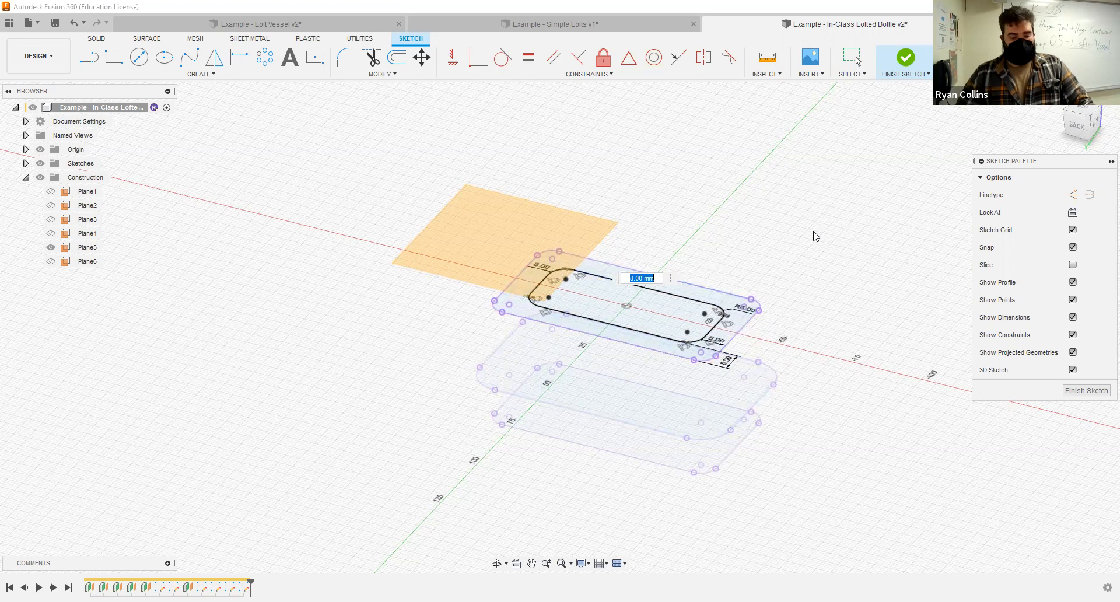
key(Return)
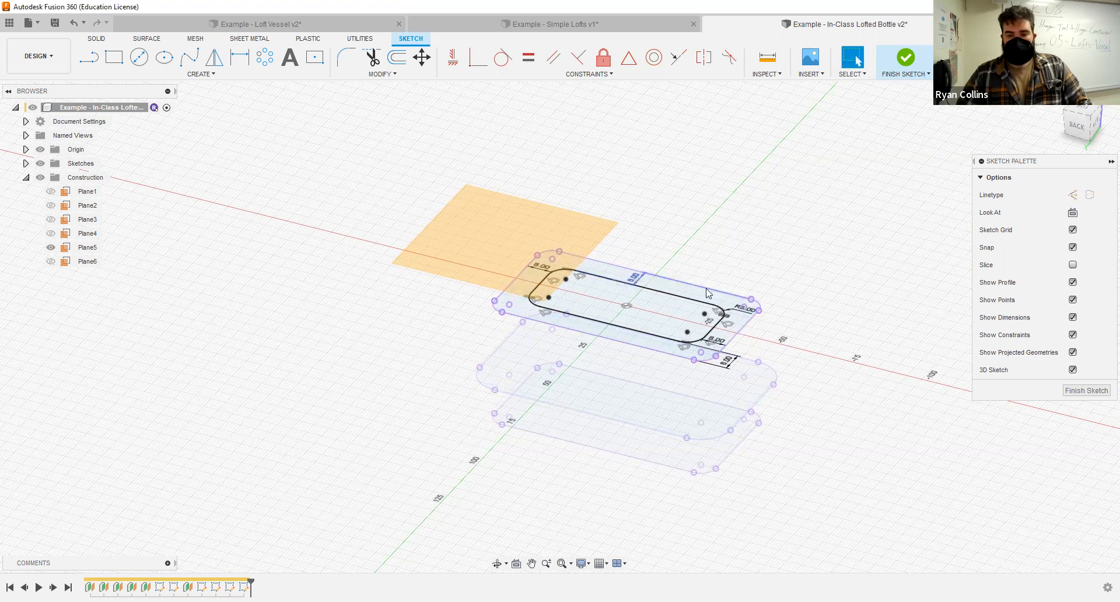
click(708, 293)
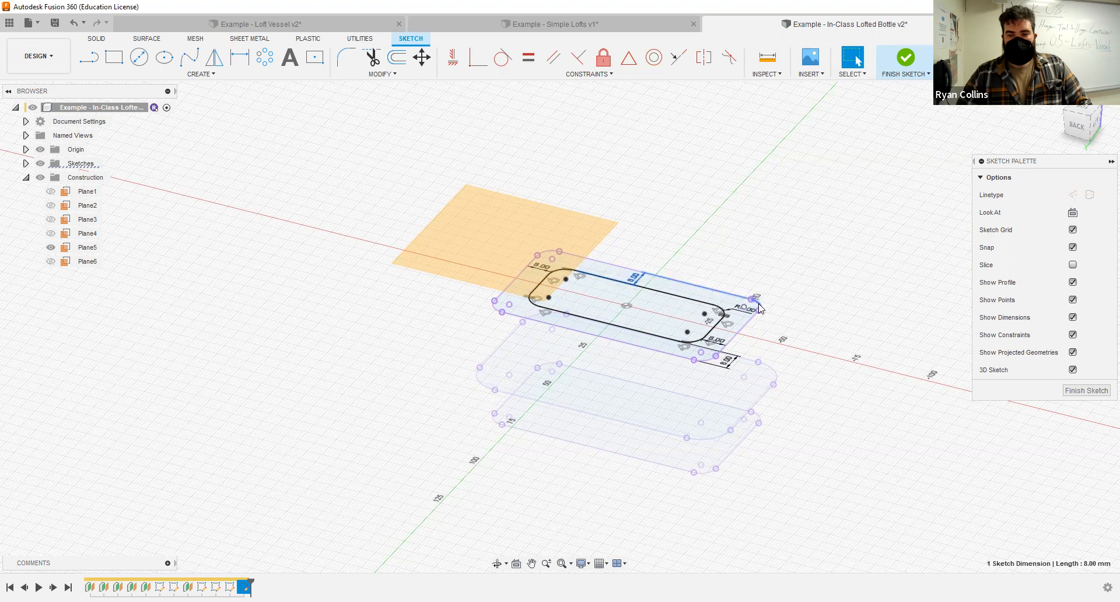
shift+click(759, 304)
shift+click(745, 325)
shift+click(704, 361)
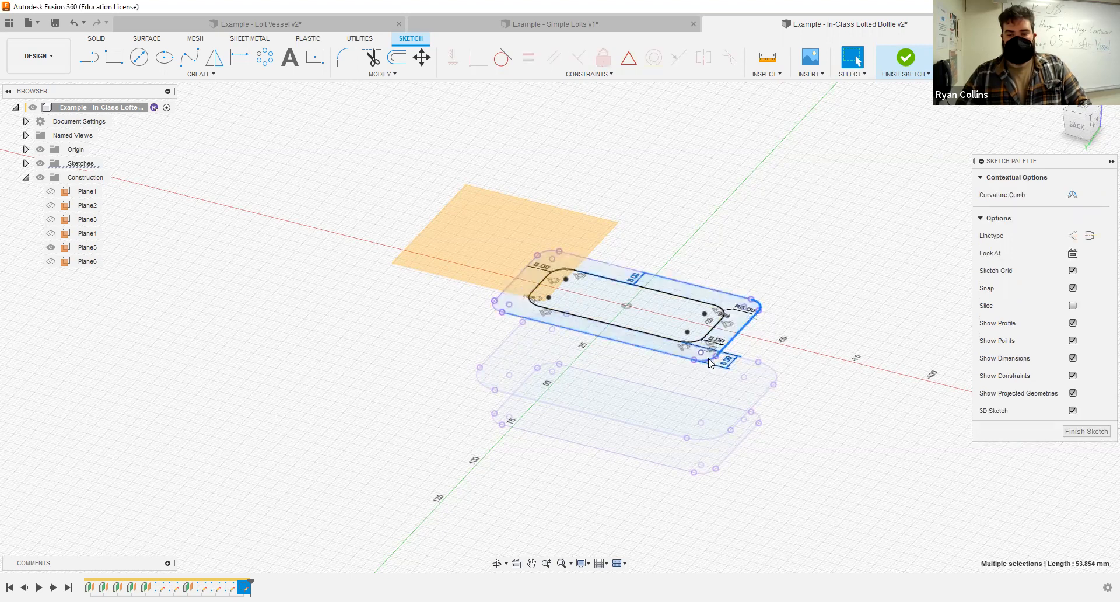
shift+click(709, 361)
shift+click(495, 307)
shift+click(511, 281)
shift+click(586, 263)
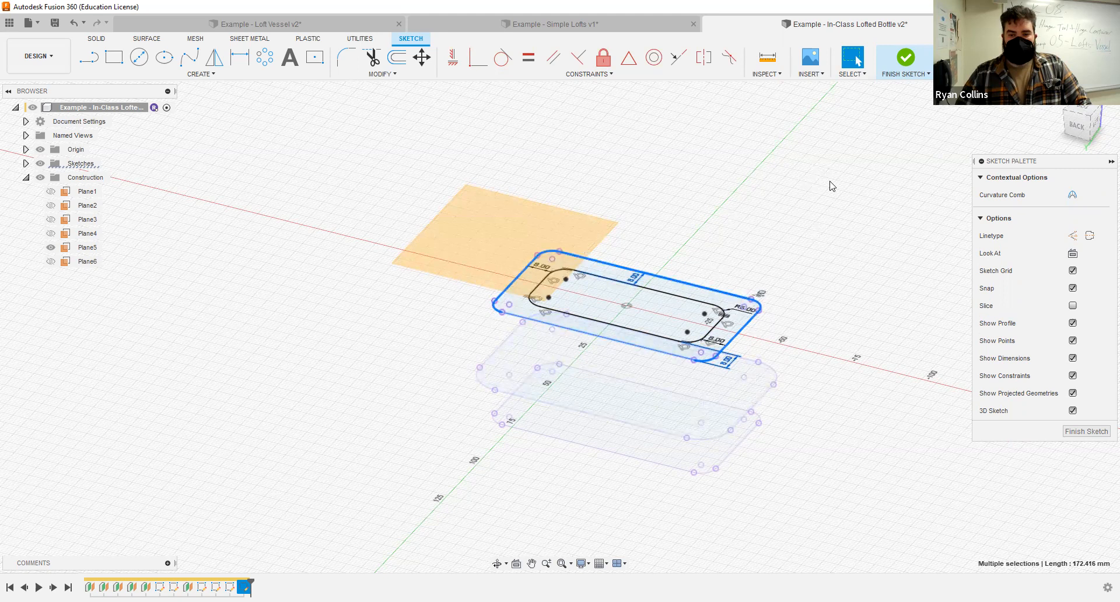
key(x)
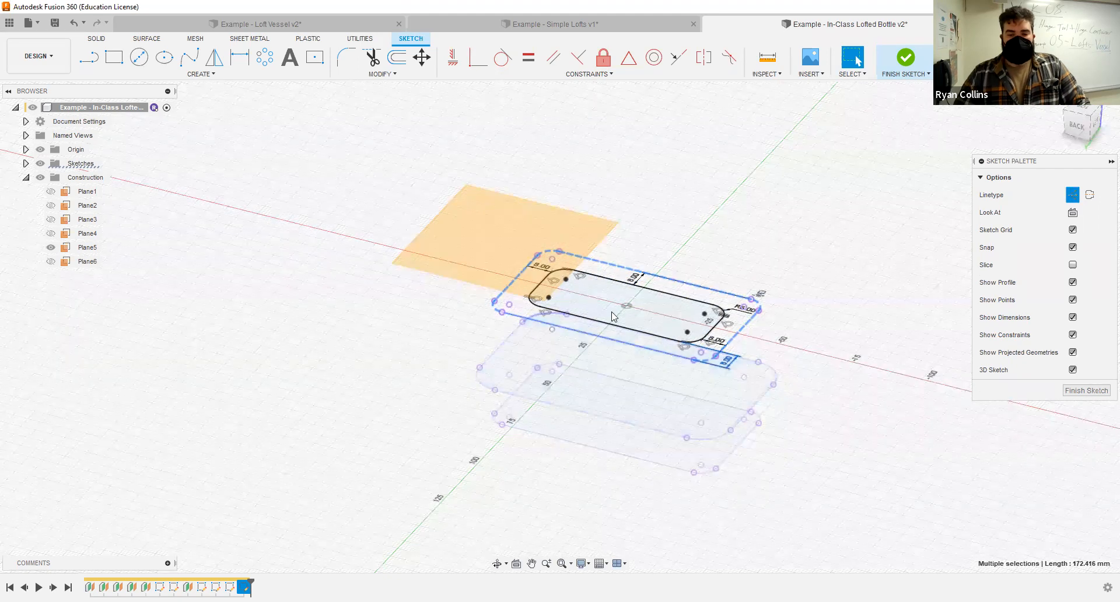
click(902, 216)
- Check the linetype of the outer outline's long edge beside the 8 mm offset dimension and finish the Plane4 sketch
shift+middle_drag(811, 314, 765, 310)
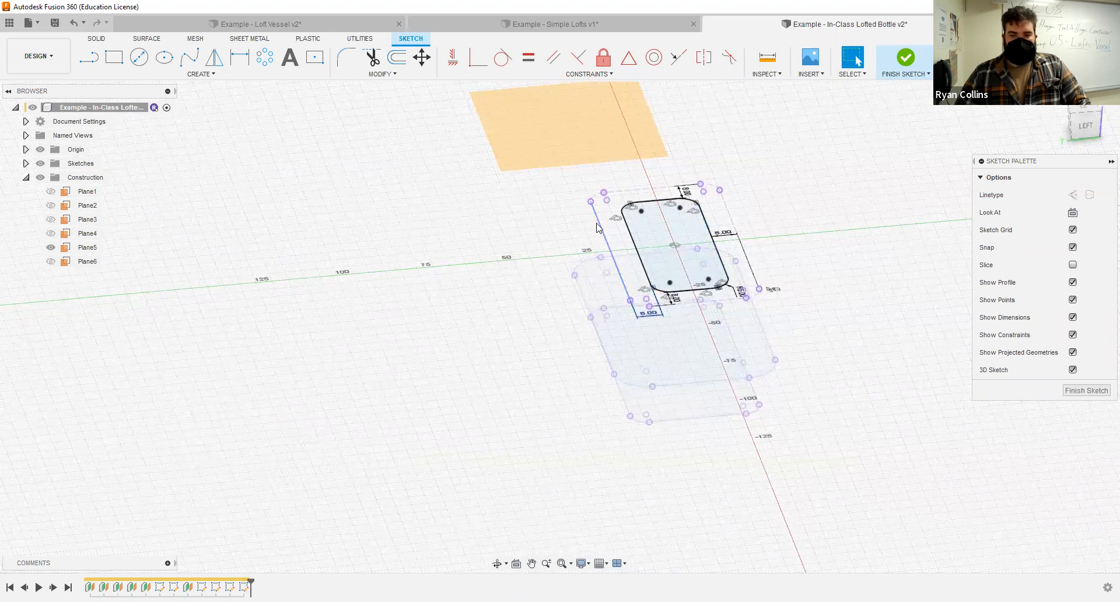
click(597, 227)
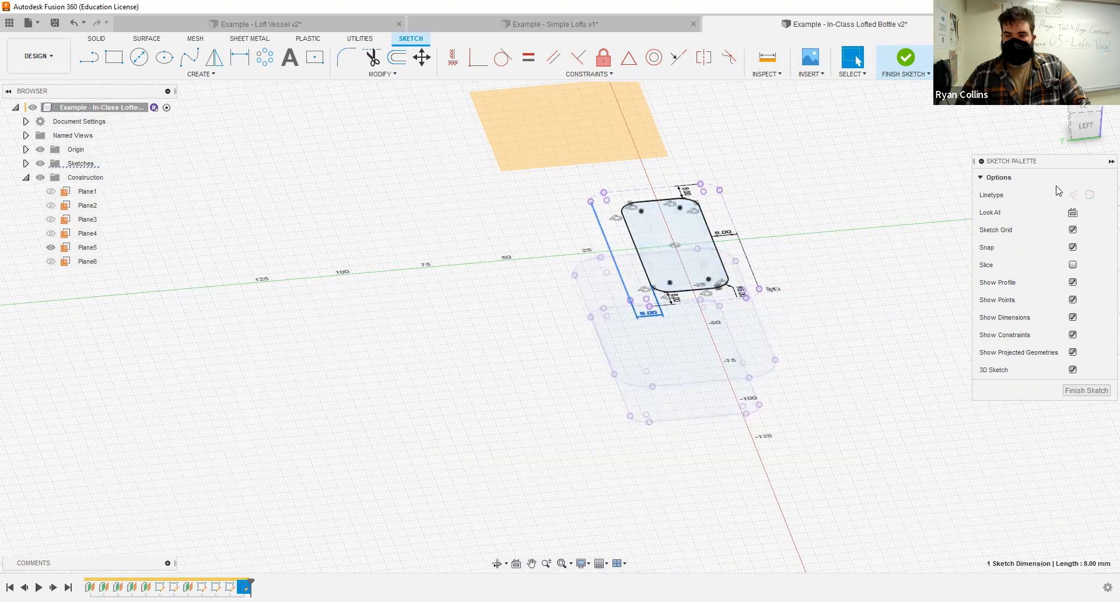
click(597, 244)
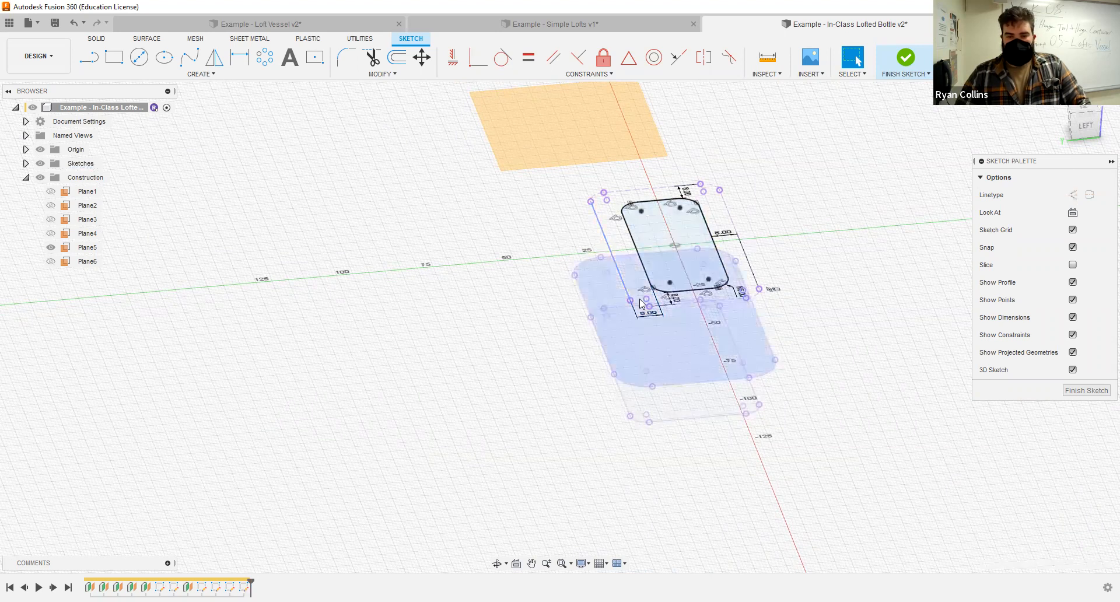
scroll(587, 189, up, 3)
click(575, 173)
click(575, 172)
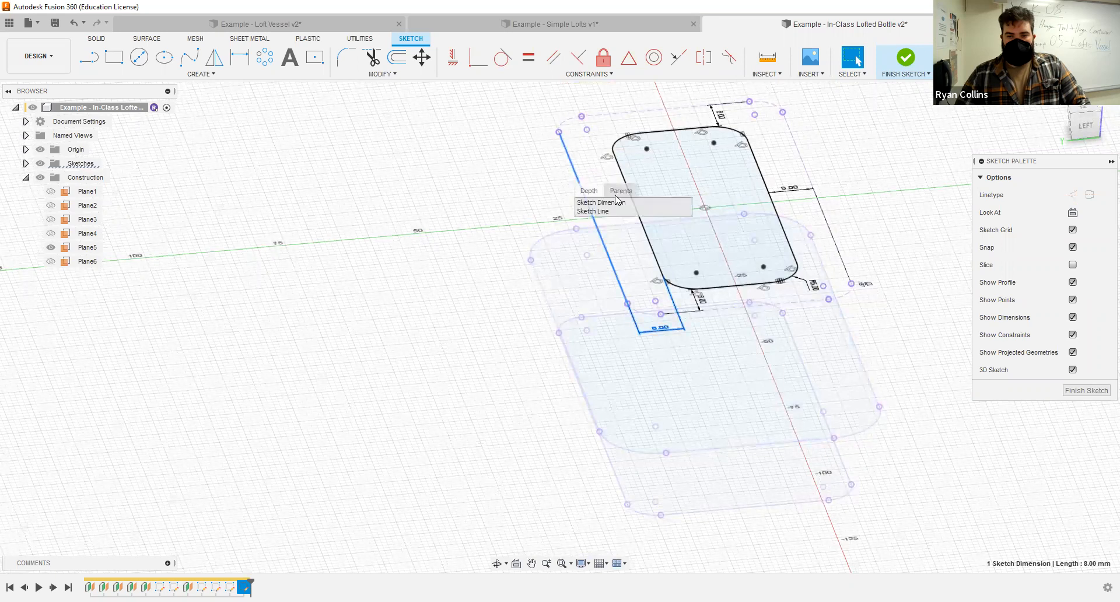
click(510, 198)
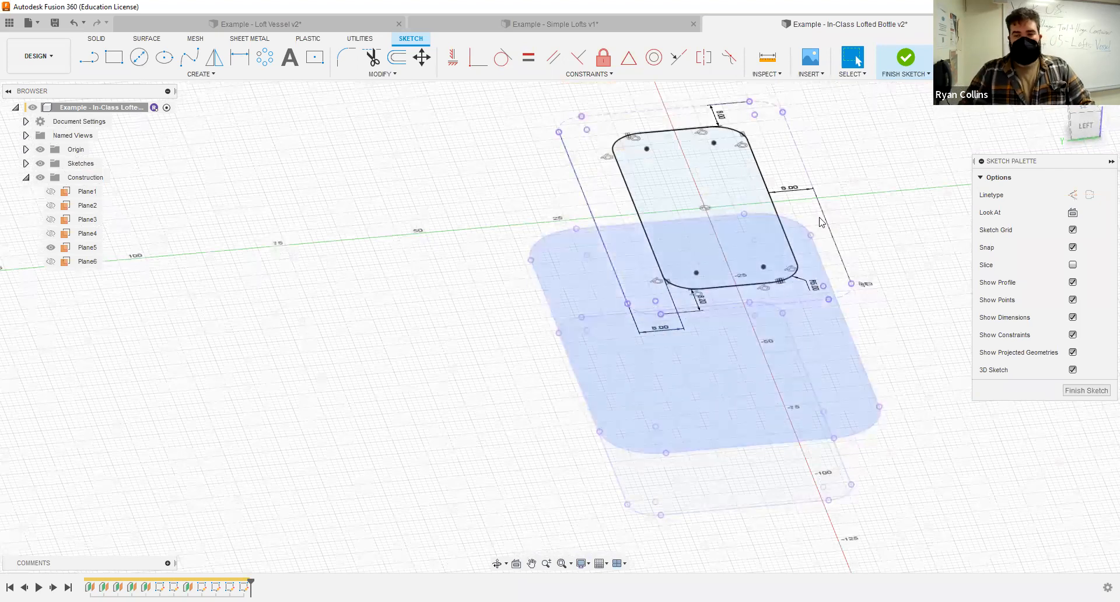
mouse_move(883, 220)
shift+middle_down()
mouse_move(908, 225)
mouse_move(893, 214)
shift+middle_up()
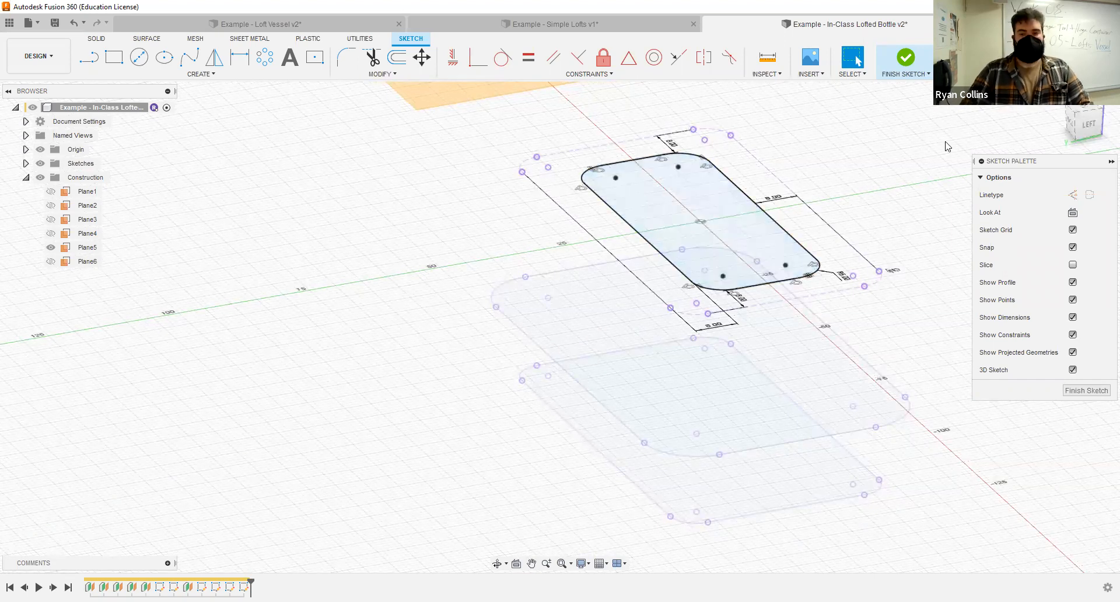
click(906, 58)
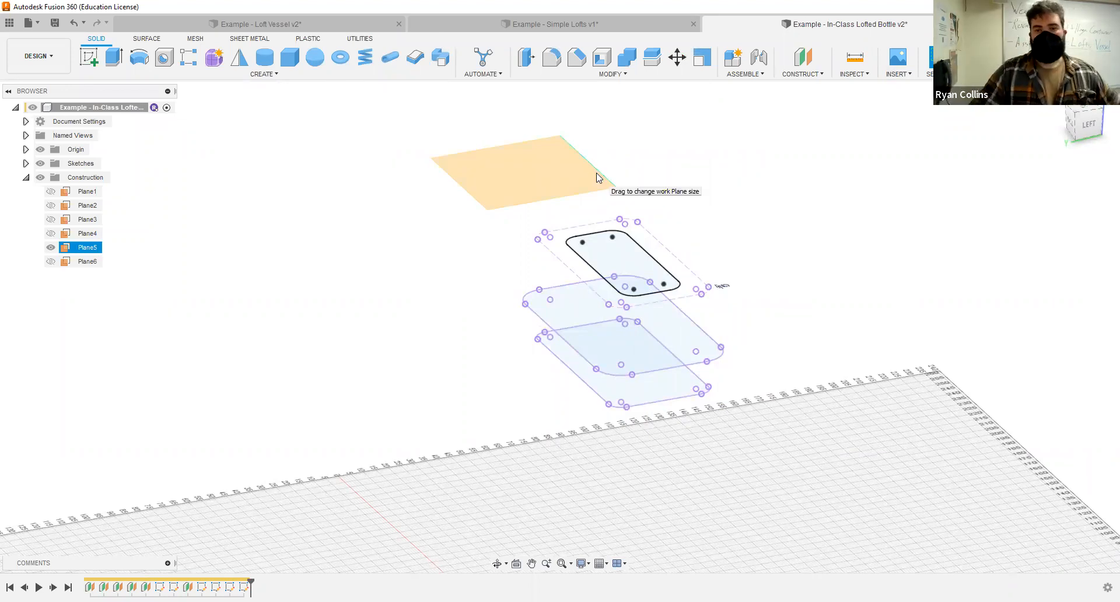
- Sketch a 24 mm diameter circle centred on the origin on Plane5 and finish the sketch
click(88, 57)
click(528, 167)
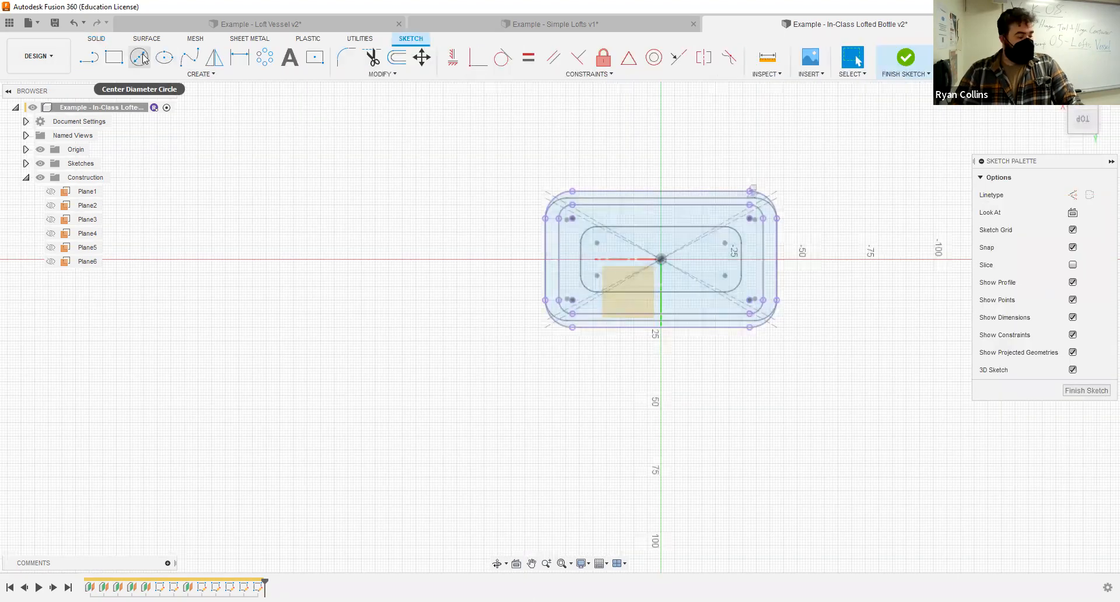
click(140, 57)
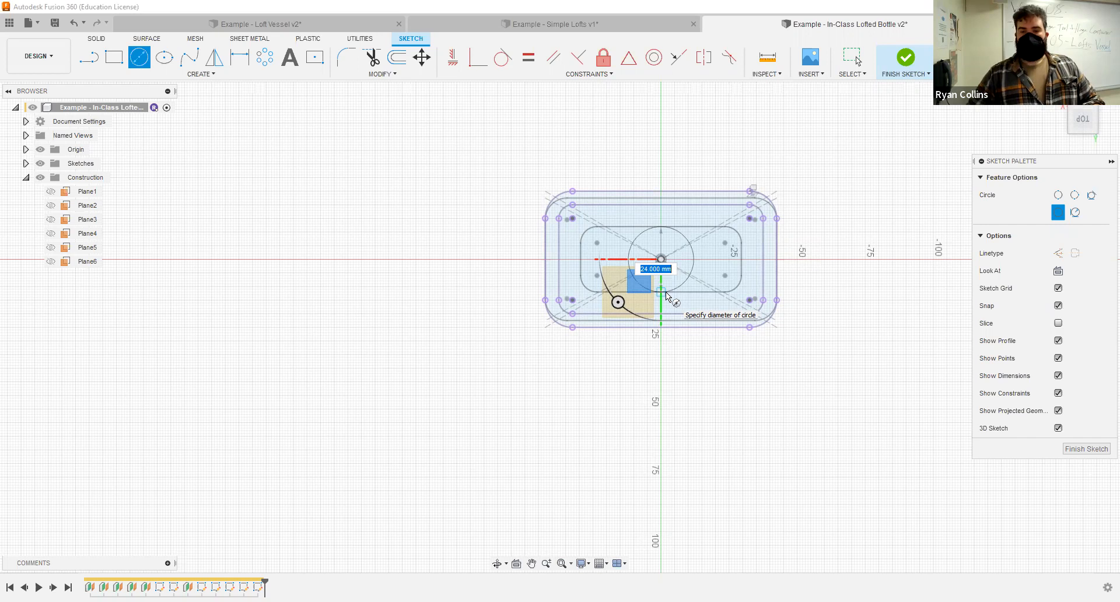
key(Return)
key(Escape)
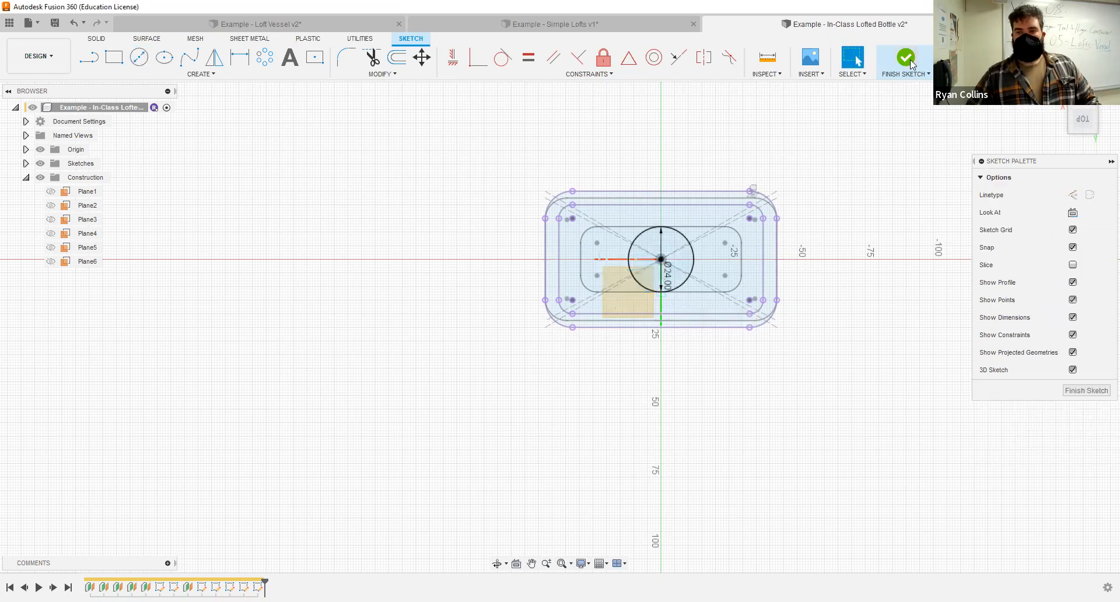
click(906, 58)
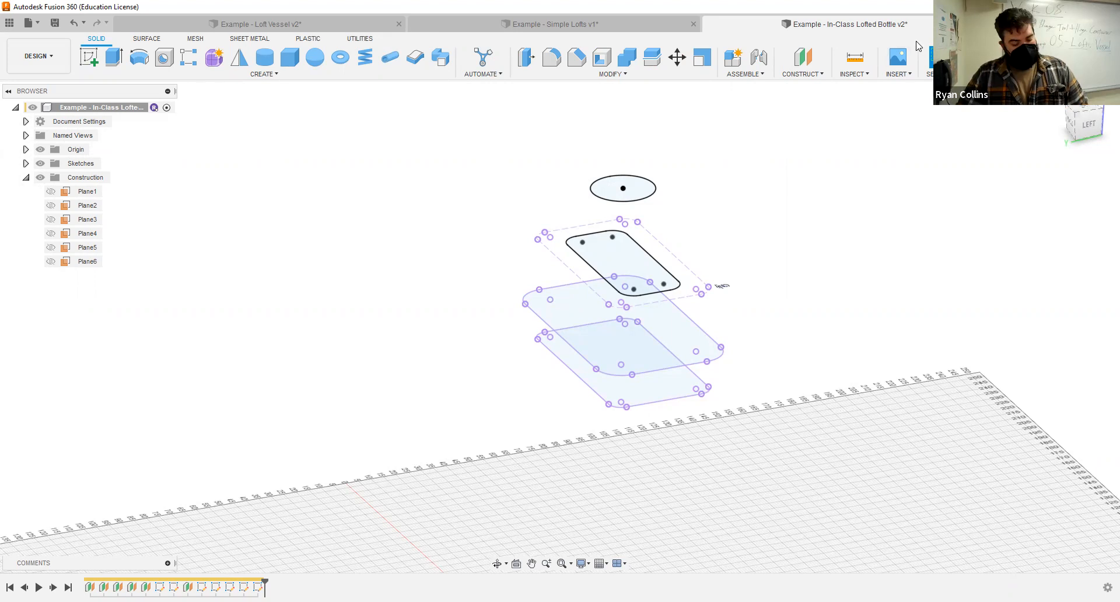
- Save the design with the version description "Profile SKetches made"
key(ctrl+s)
text(Profile SKetc)
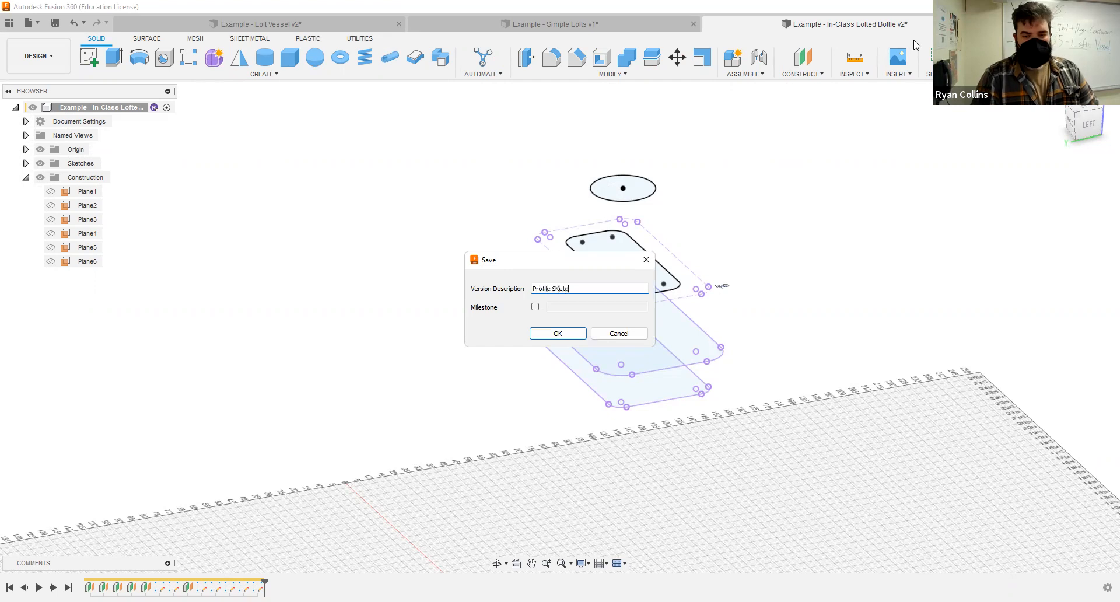
text(hes made)
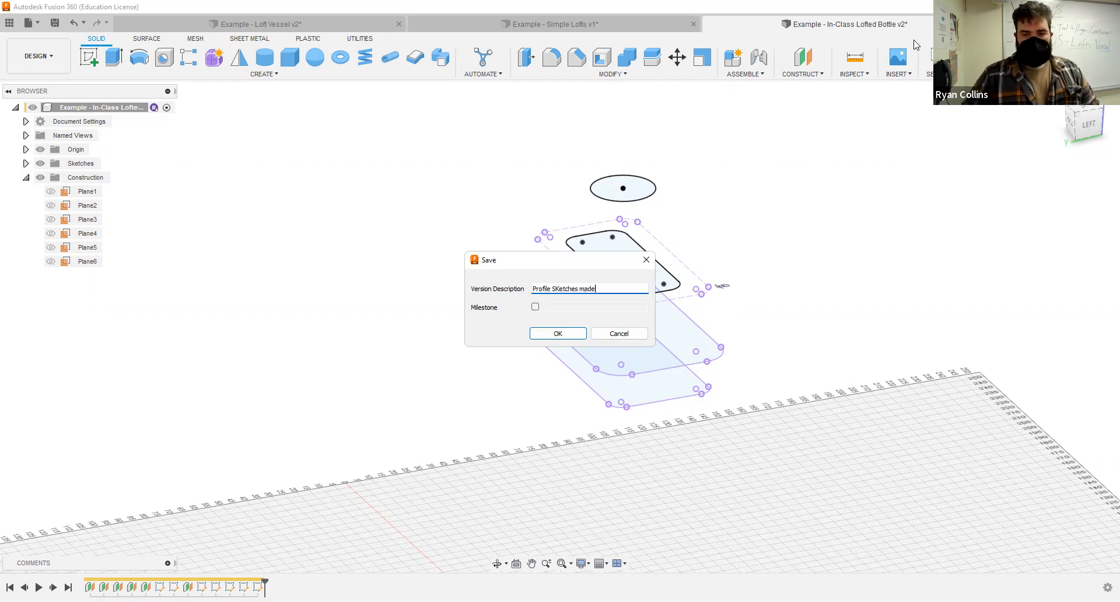
key(Return)
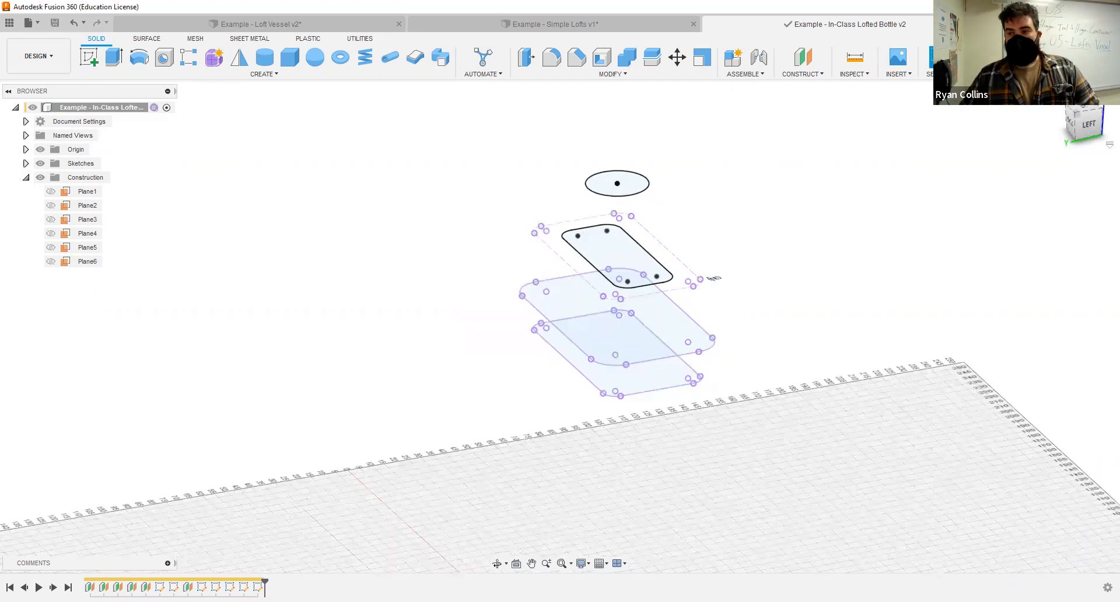
- Try a new-body loft through the base rounded rectangle, the same-size one above it and the smaller inset profile
mouse_move(605, 405)
shift+middle_down()
mouse_move(638, 371)
mouse_move(641, 338)
mouse_move(640, 394)
shift+middle_up()
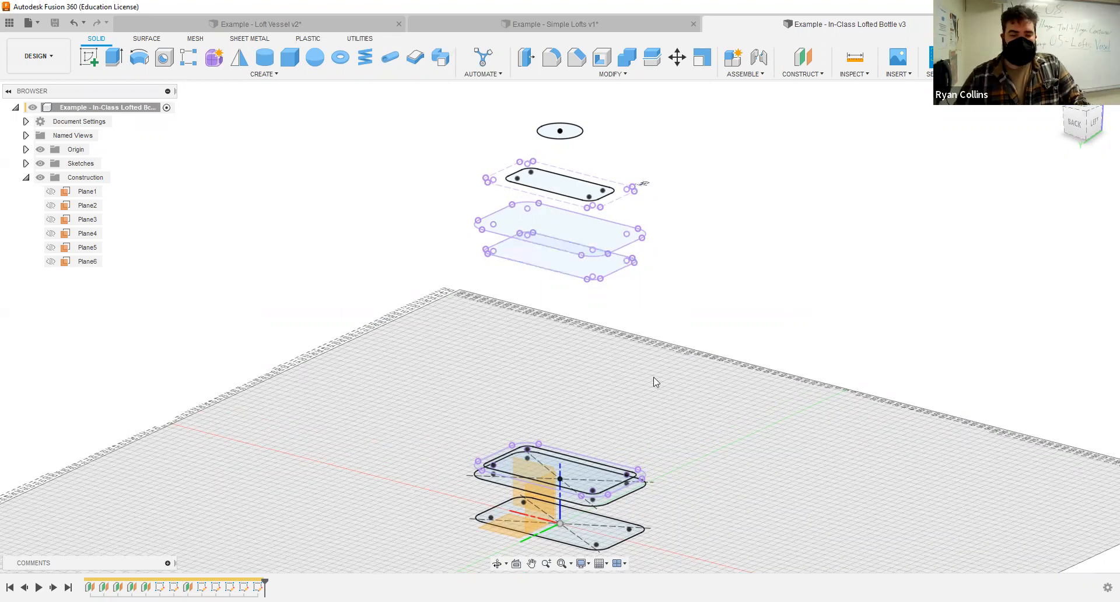
scroll(665, 400, up, 3)
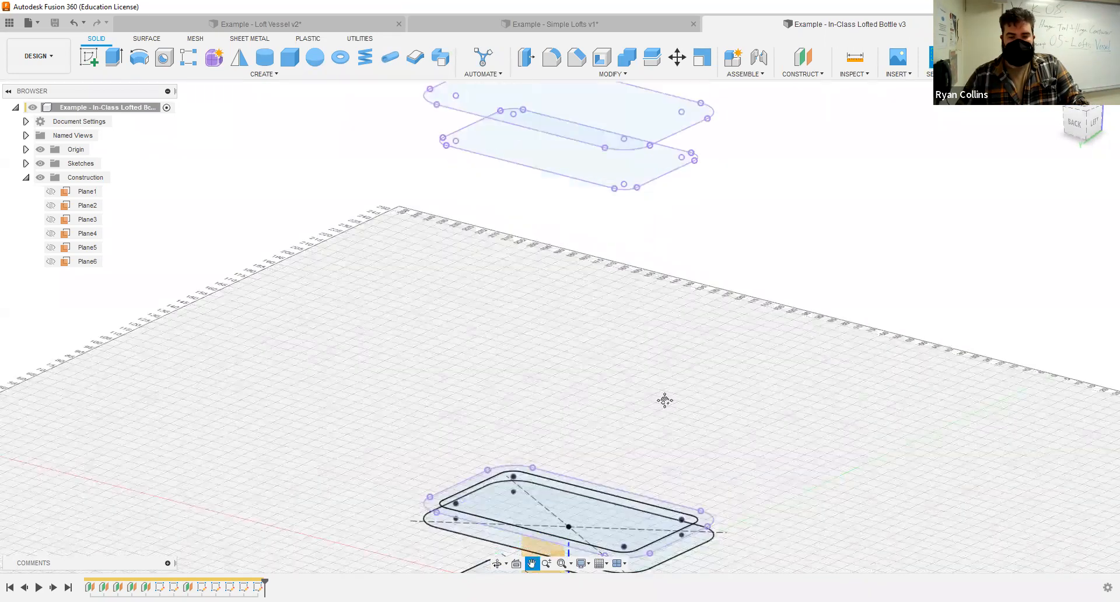
scroll(670, 293, down, 3)
scroll(630, 319, down, 3)
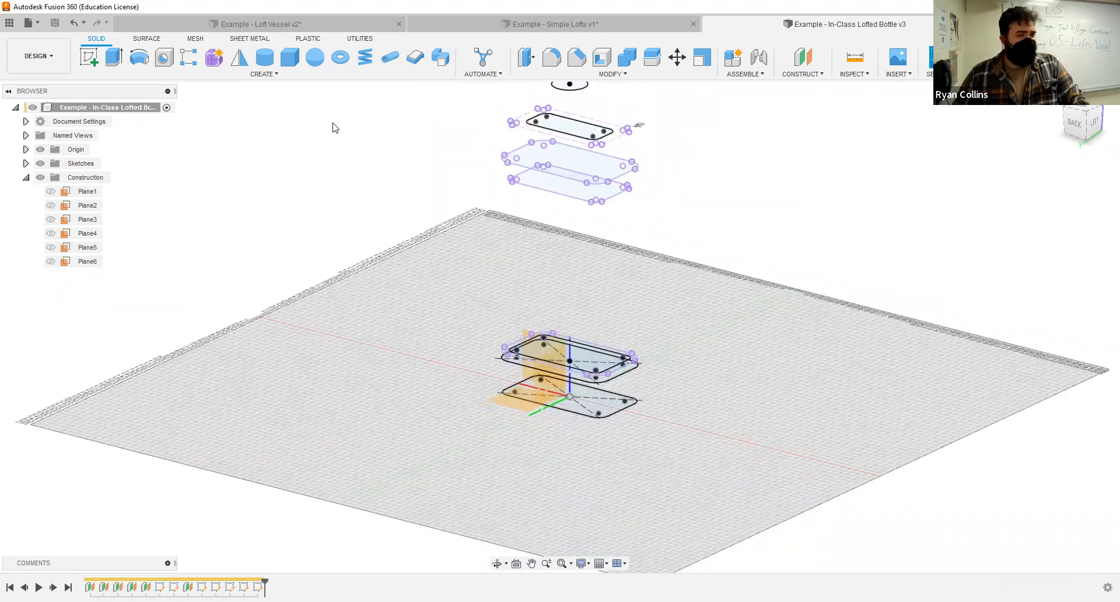
click(264, 75)
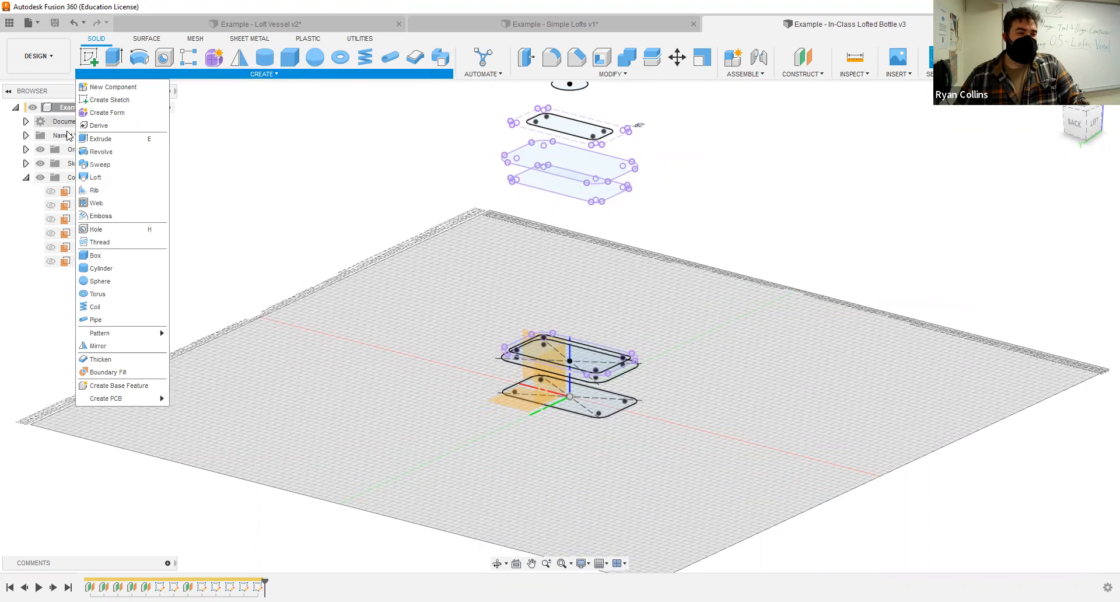
click(92, 178)
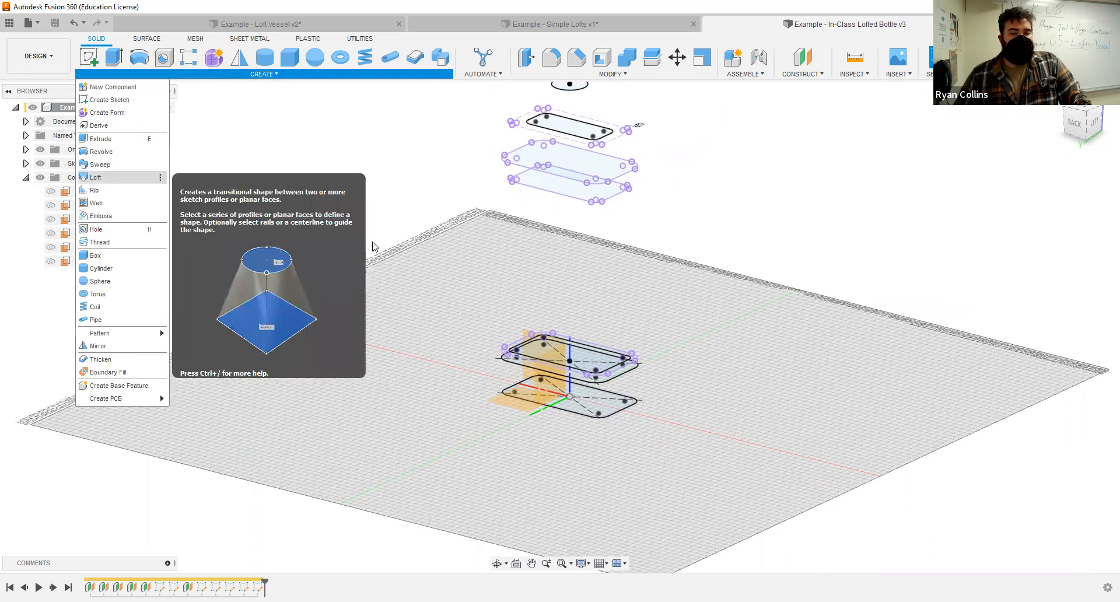
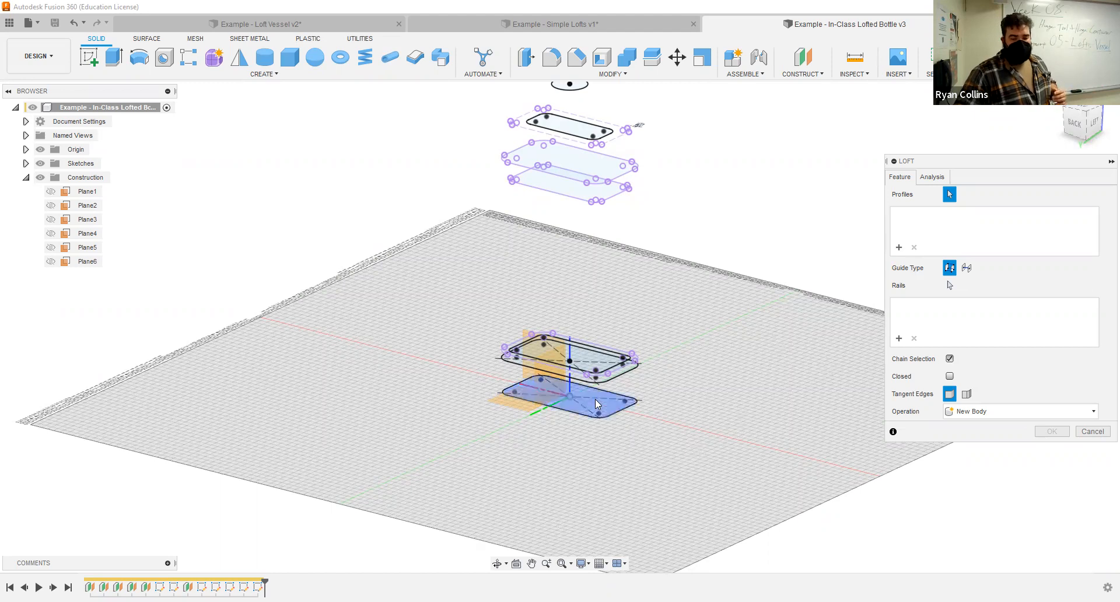
click(624, 397)
scroll(624, 396, up, 3)
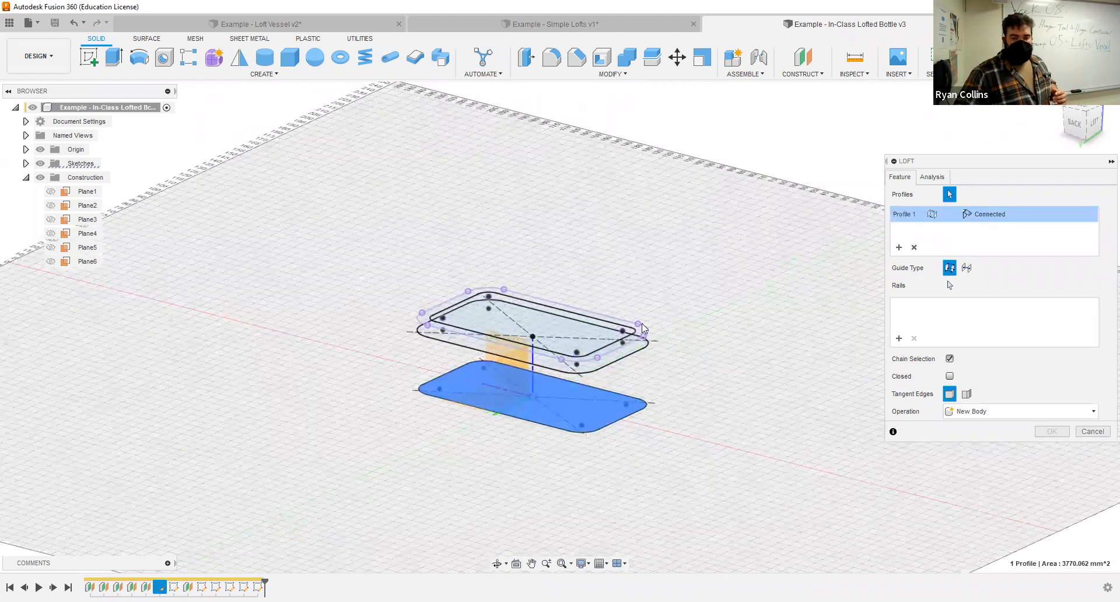
scroll(641, 324, up, 2)
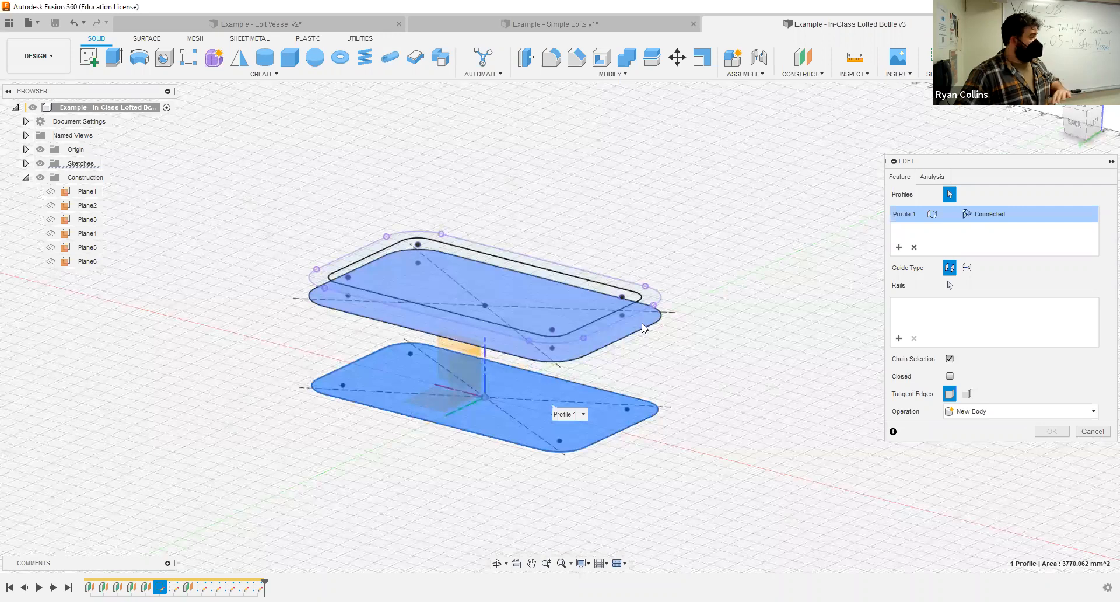
click(642, 325)
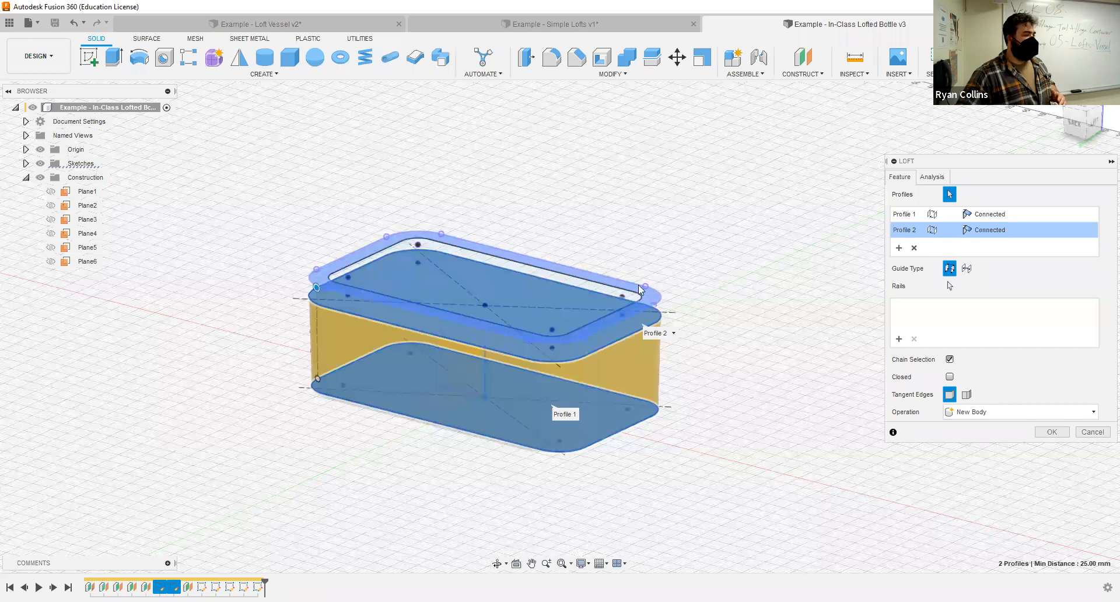
click(470, 266)
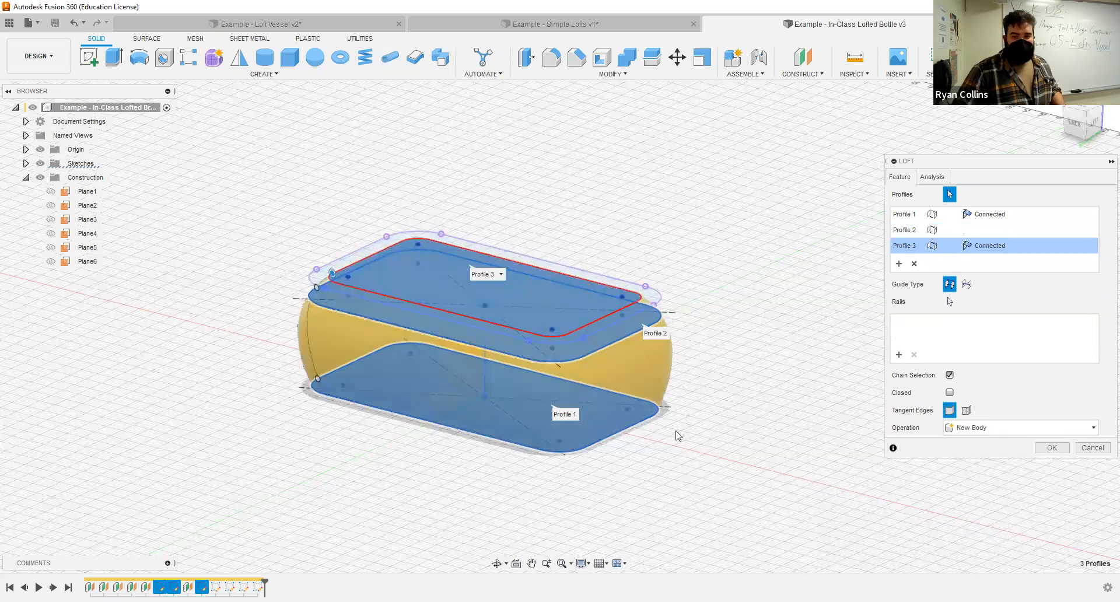
- Try to extend the loft through the three upper rounded-rectangle profiles, and cancel the loft
shift+middle_drag(670, 416, 703, 401)
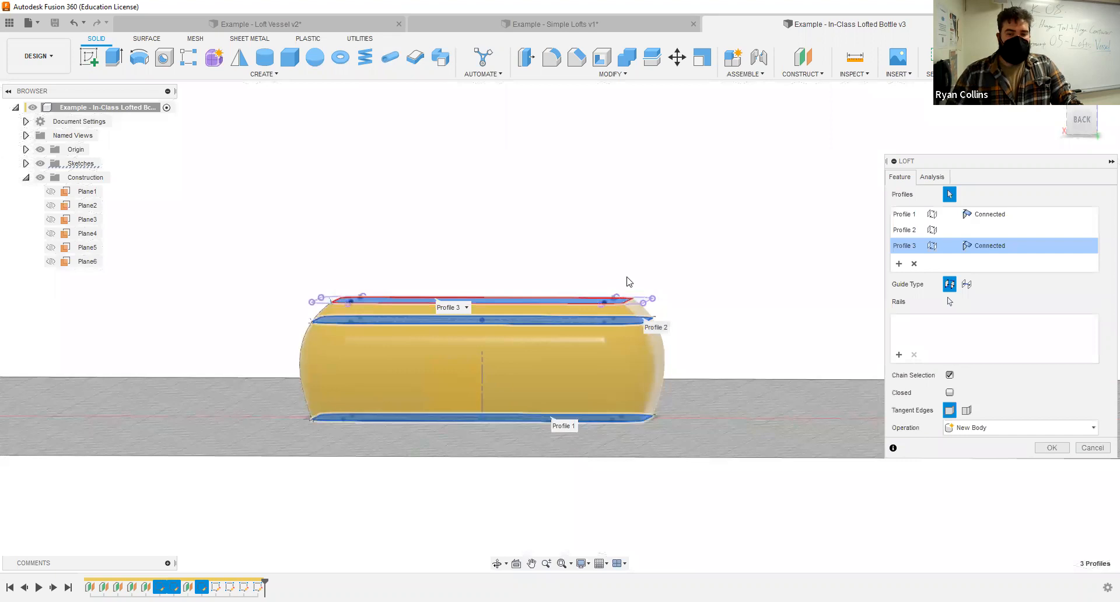
scroll(625, 280, down, 5)
mouse_move(623, 288)
shift+middle_down()
mouse_move(621, 267)
mouse_move(600, 285)
shift+middle_up()
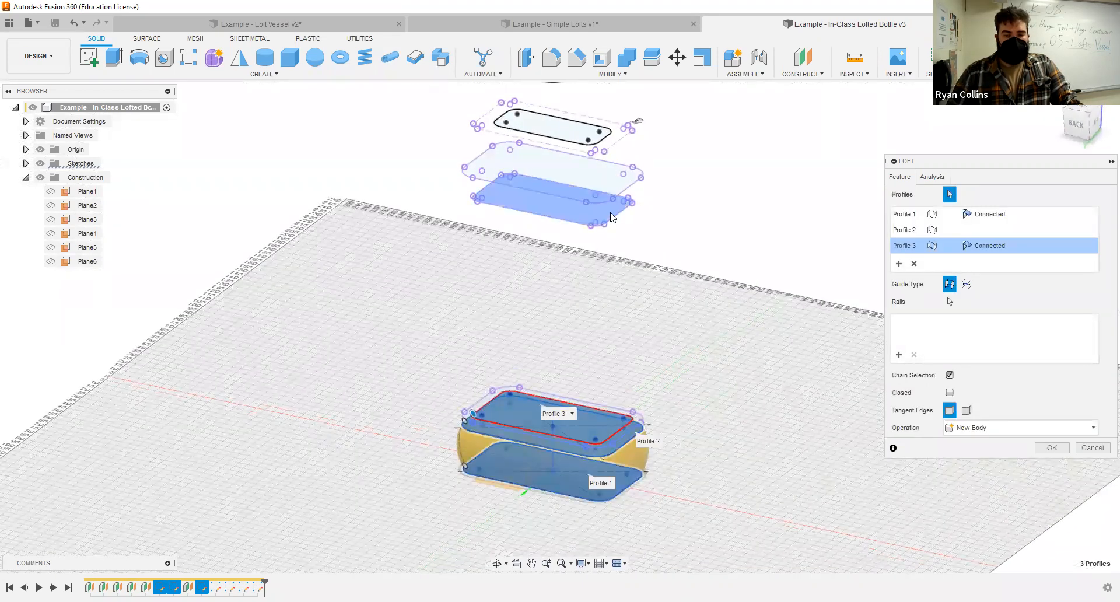
click(611, 217)
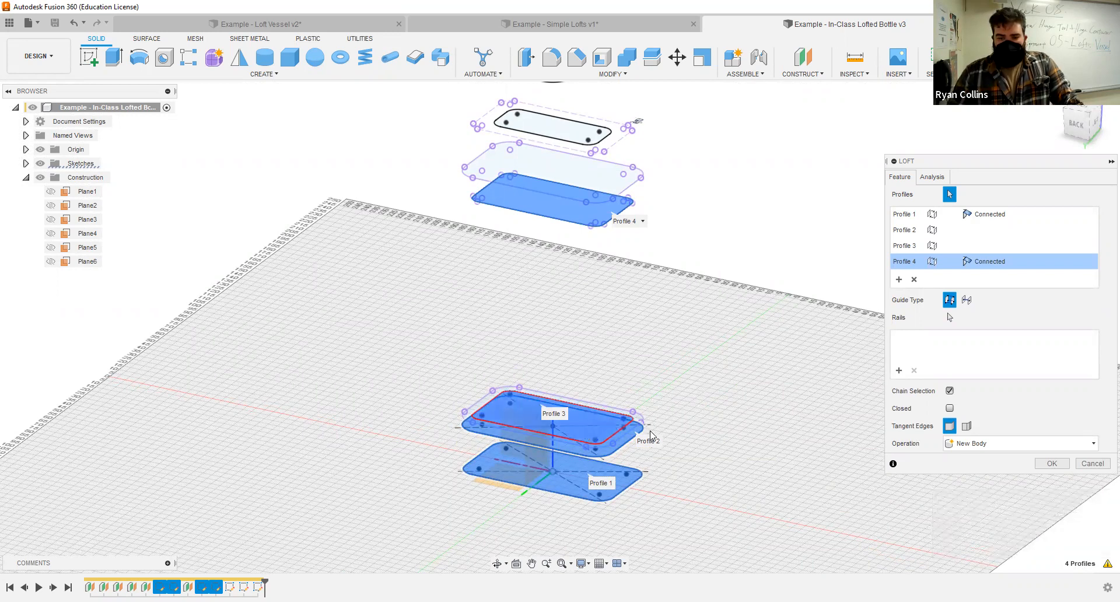
click(593, 174)
click(573, 136)
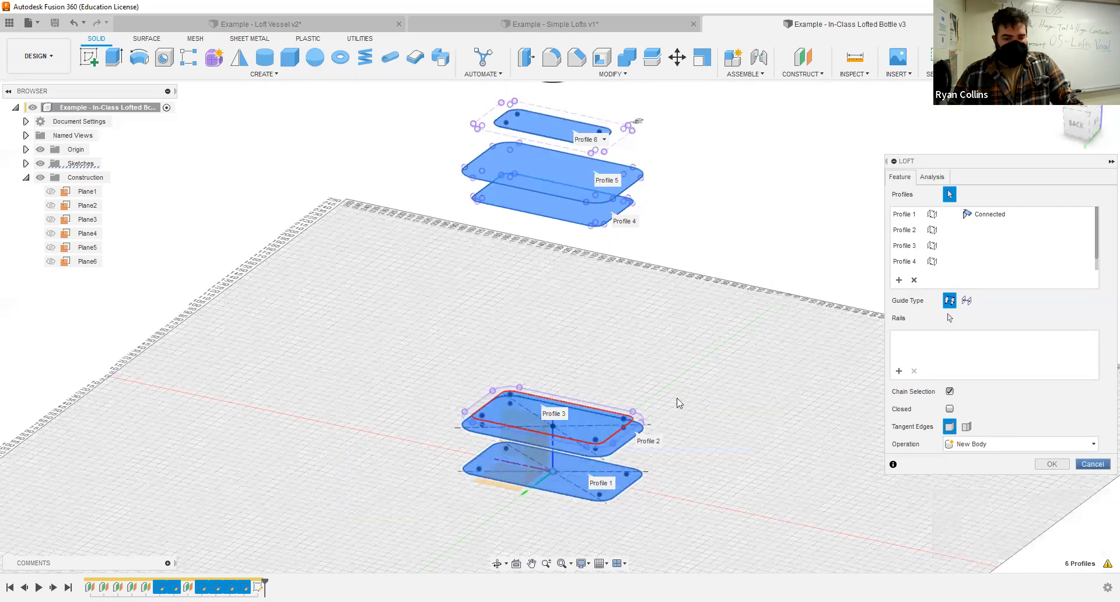
click(1093, 465)
scroll(588, 427, up, 1)
scroll(588, 427, up, 3)
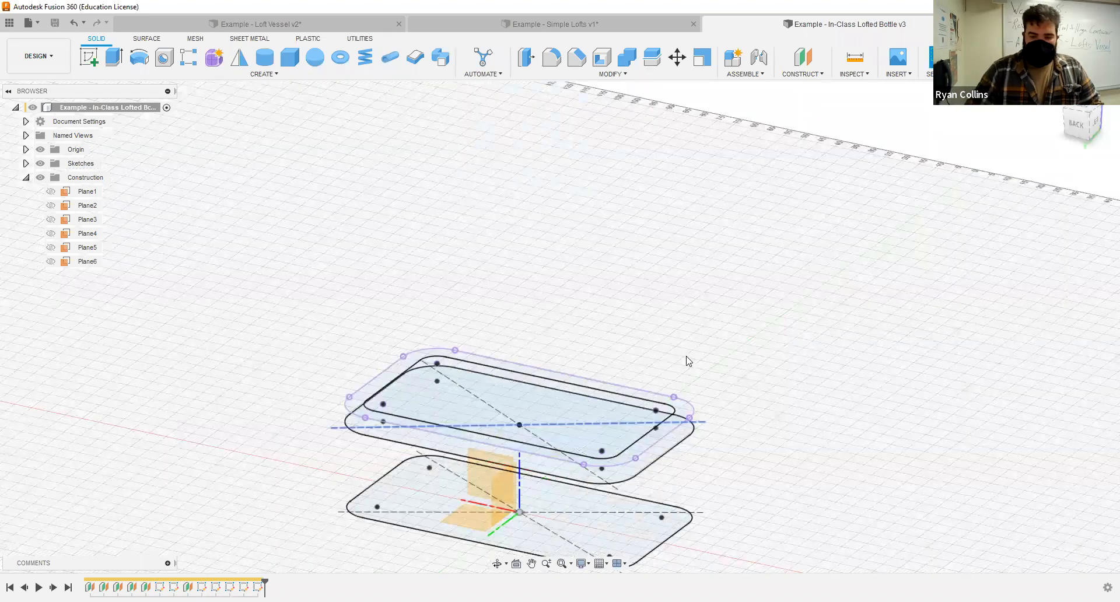
- Open Sketch3, which holds the projected outer rounded rectangle and the smaller inset profile, for editing
scroll(636, 356, up, 1)
middle_drag(637, 347, 737, 240)
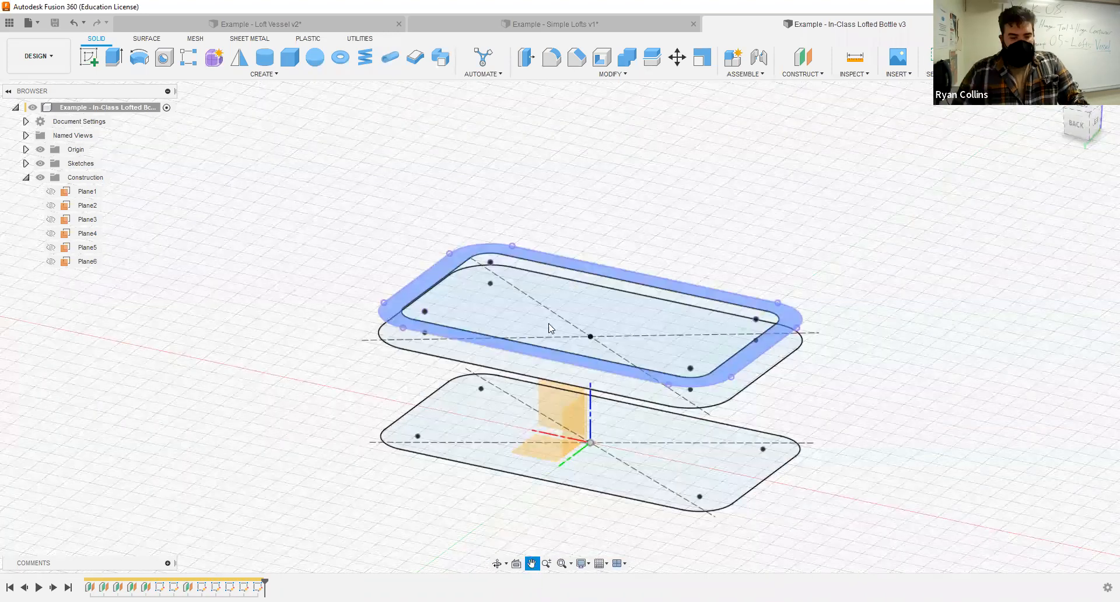
click(584, 260)
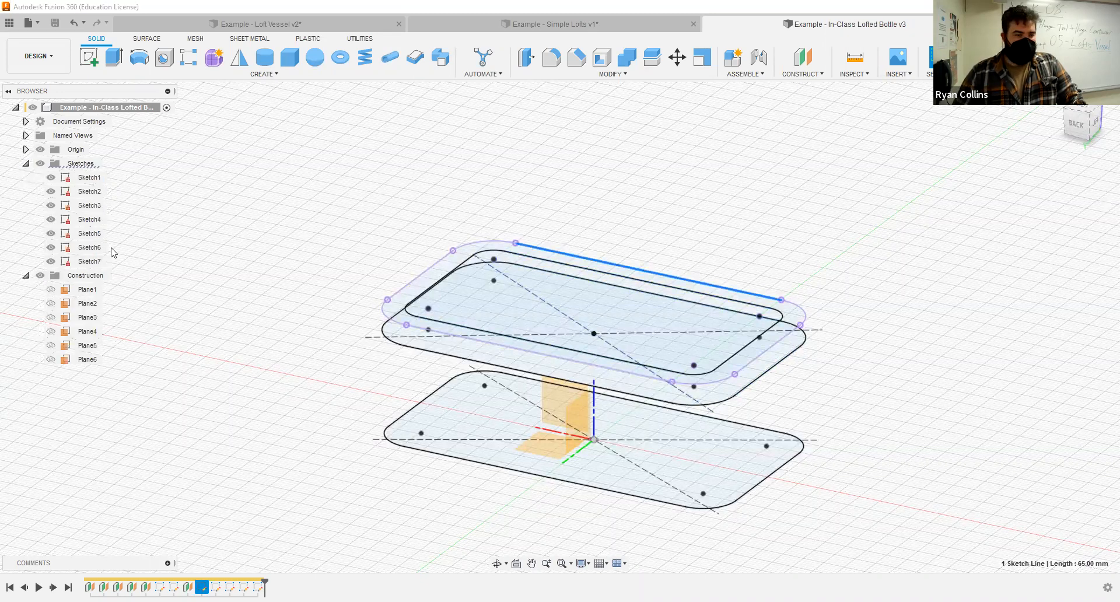
click(156, 340)
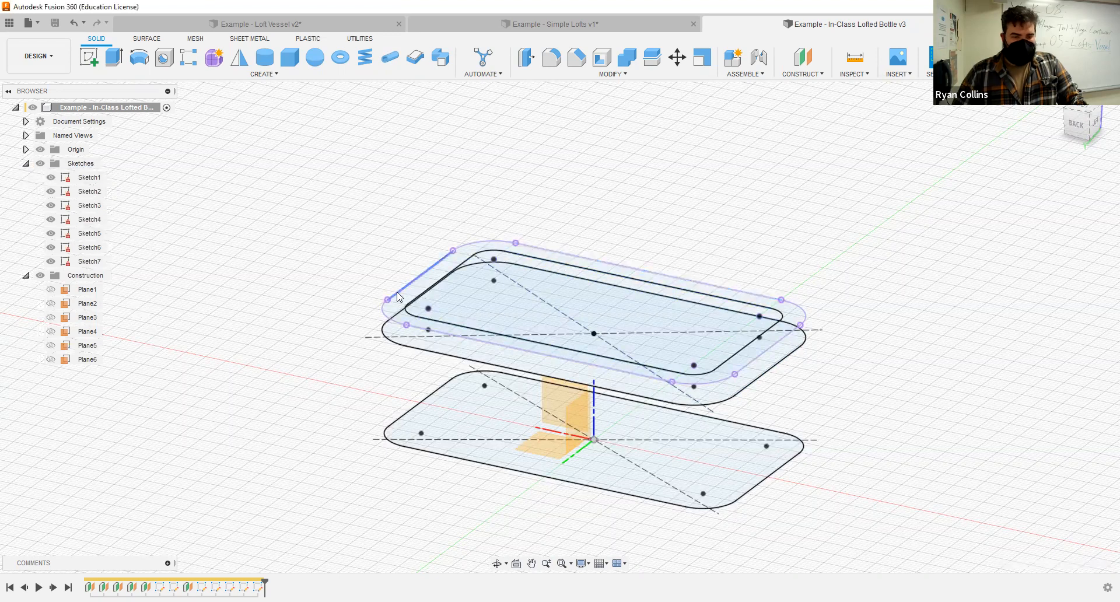
click(397, 297)
right_click(202, 585)
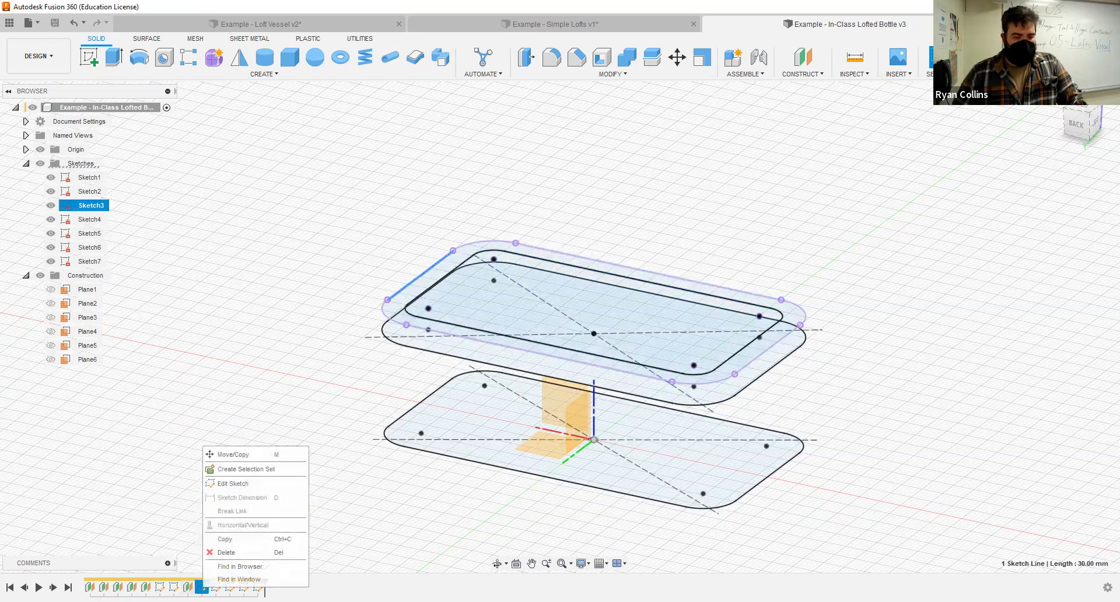
click(220, 486)
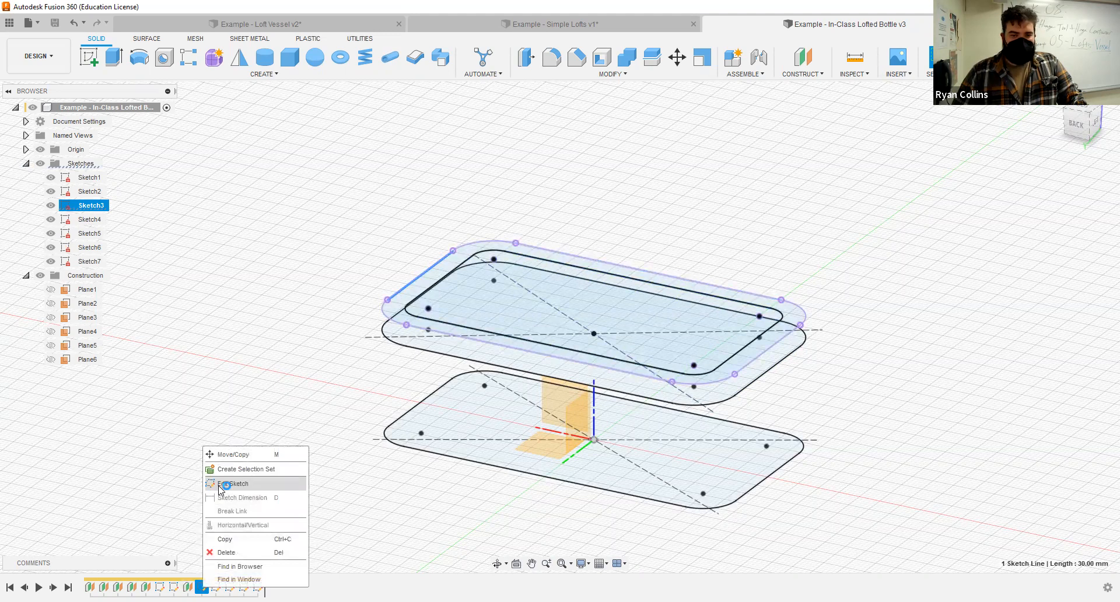
mouse_move(381, 328)
shift+middle_down()
mouse_move(364, 327)
mouse_move(334, 150)
shift+middle_up()
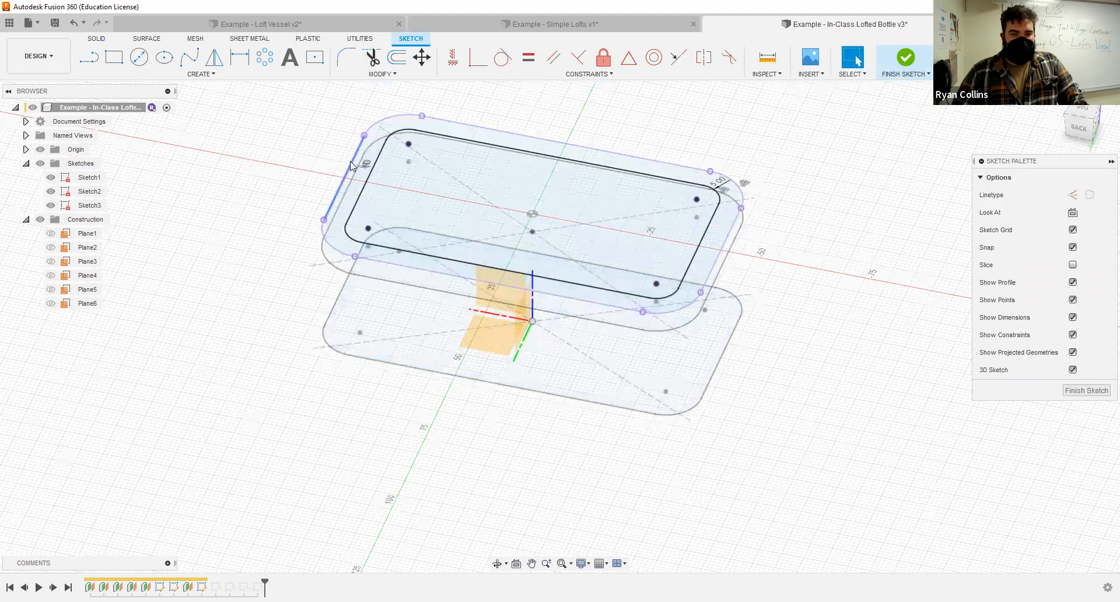
- Convert all lines and corner arcs of Sketch3's projected outer rounded rectangle to construction geometry and finish the sketch
click(351, 166)
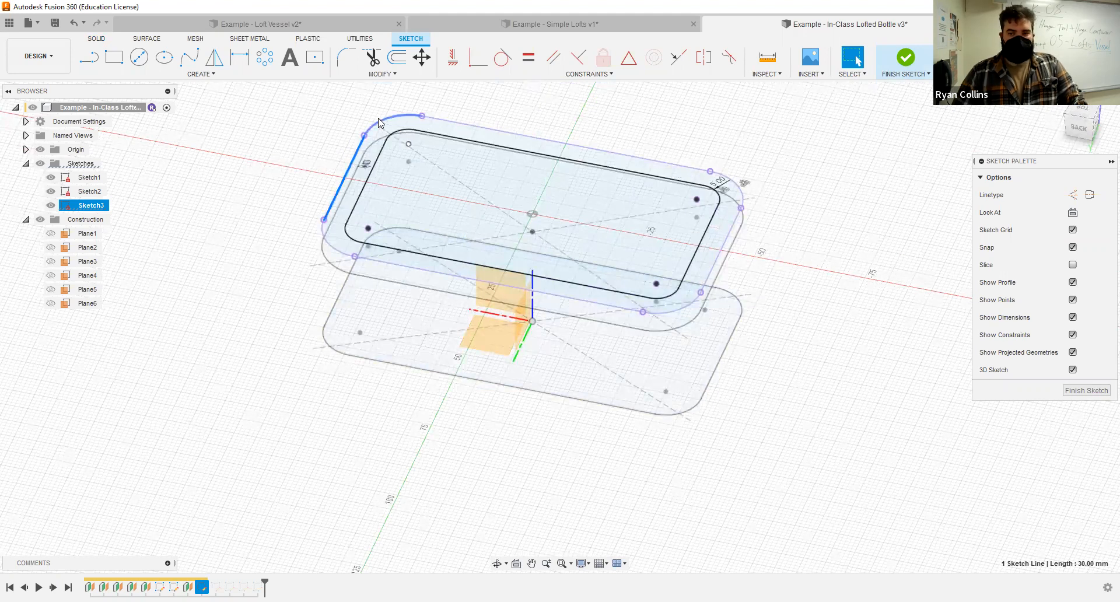
click(395, 116)
click(322, 148)
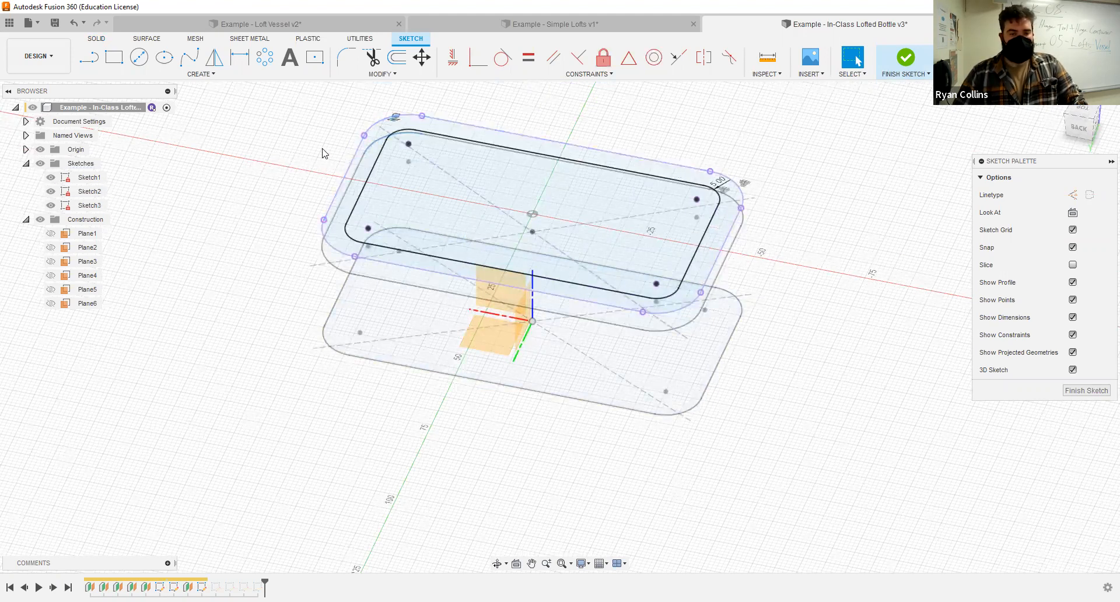
click(352, 158)
click(415, 120)
click(430, 120)
click(740, 191)
click(723, 245)
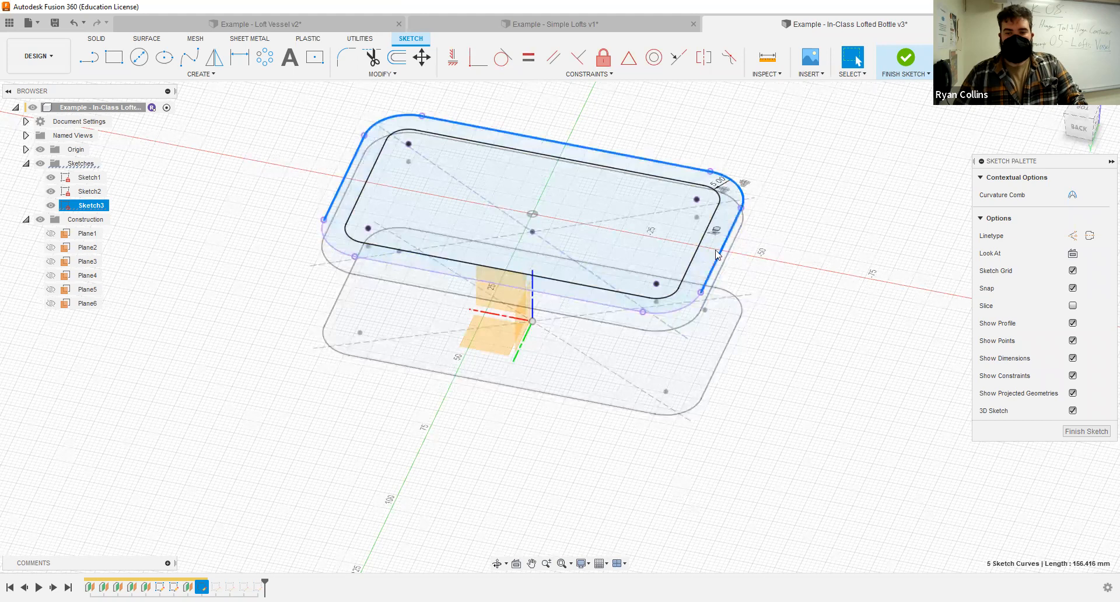
click(691, 311)
click(675, 316)
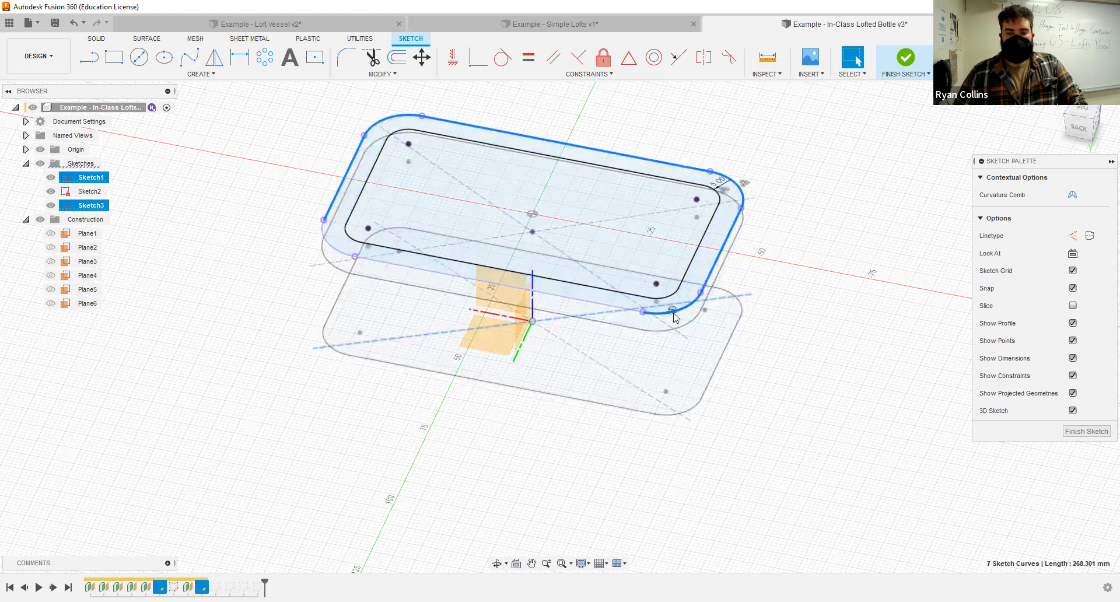
click(584, 301)
click(337, 248)
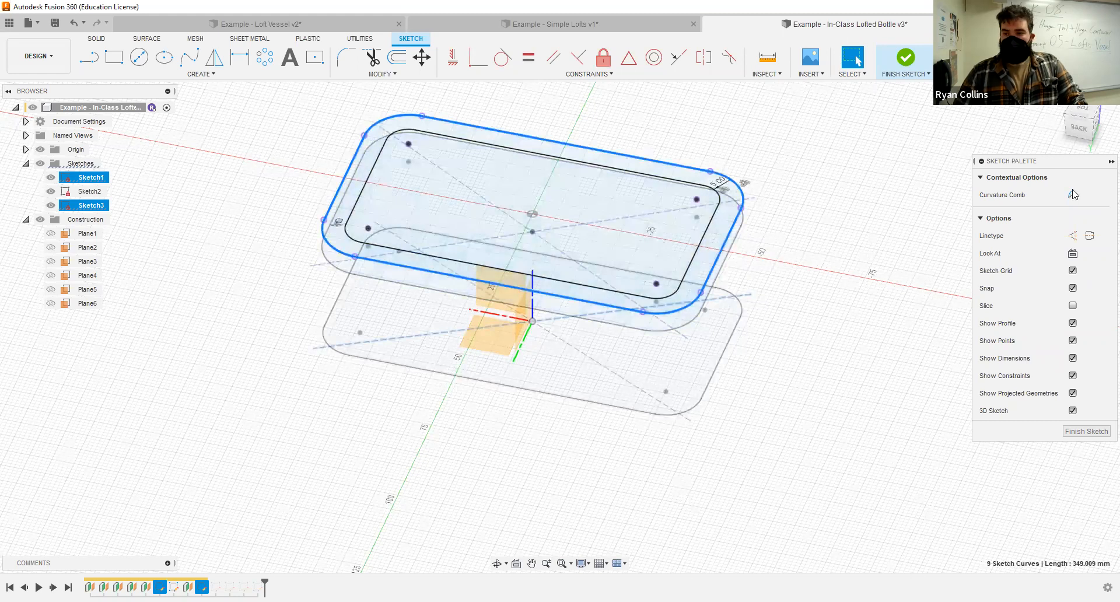
drag(1013, 161, 978, 120)
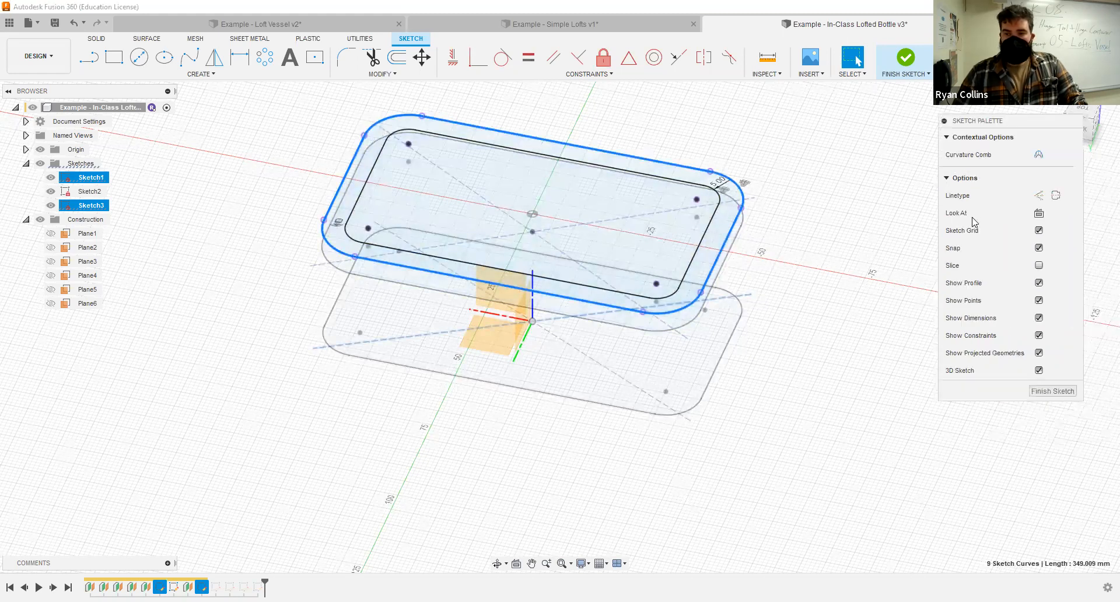
key(x)
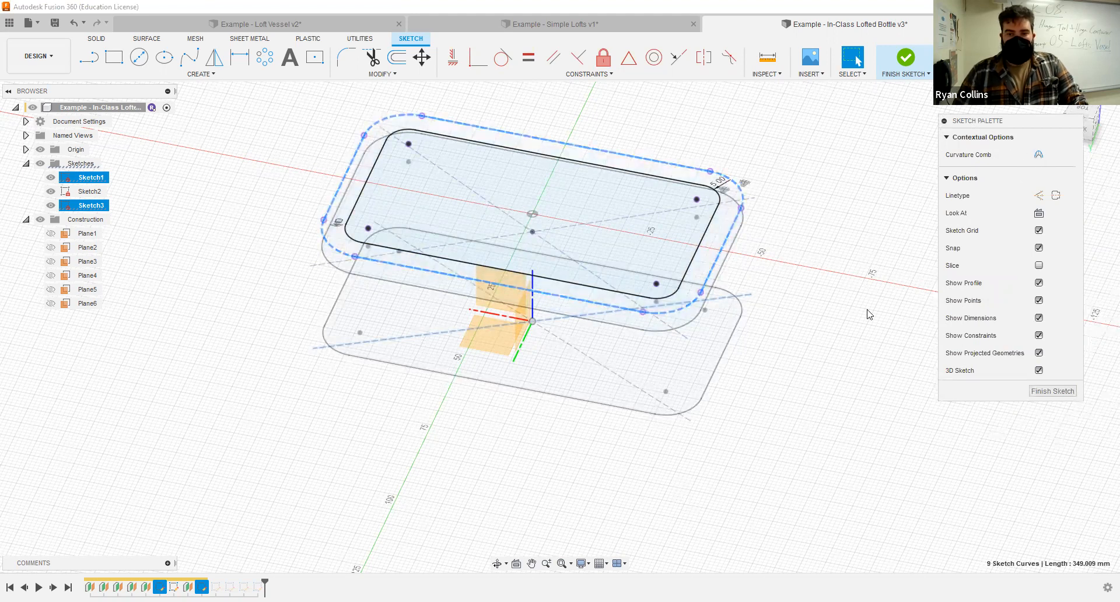
click(906, 60)
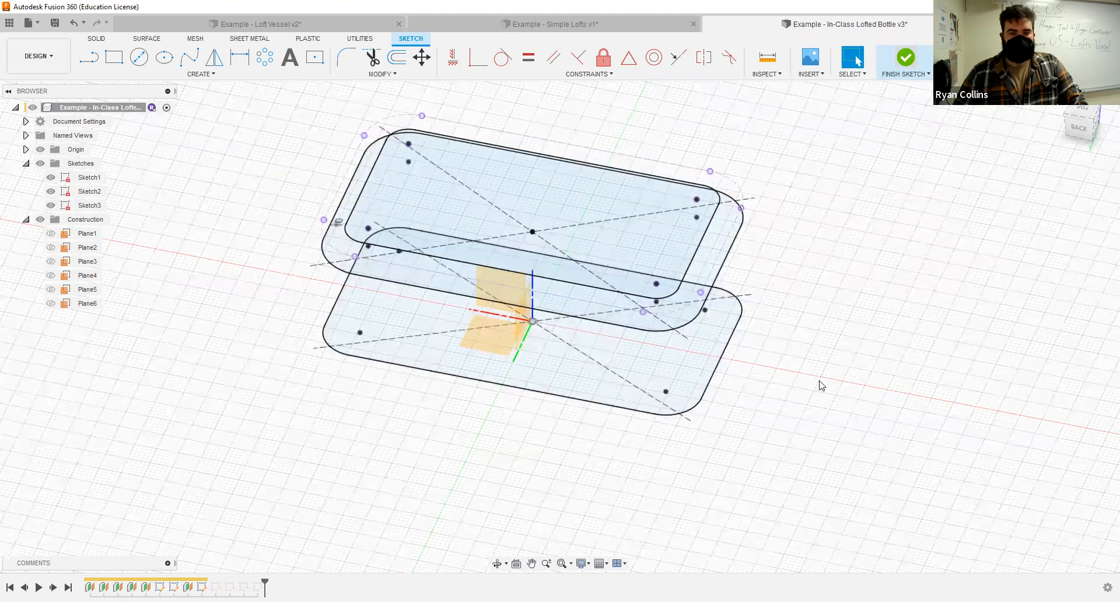
- Try a new-body loft upward from the base profile through the Sketch2 and Sketch3 rounded rectangles
scroll(811, 370, down, 4)
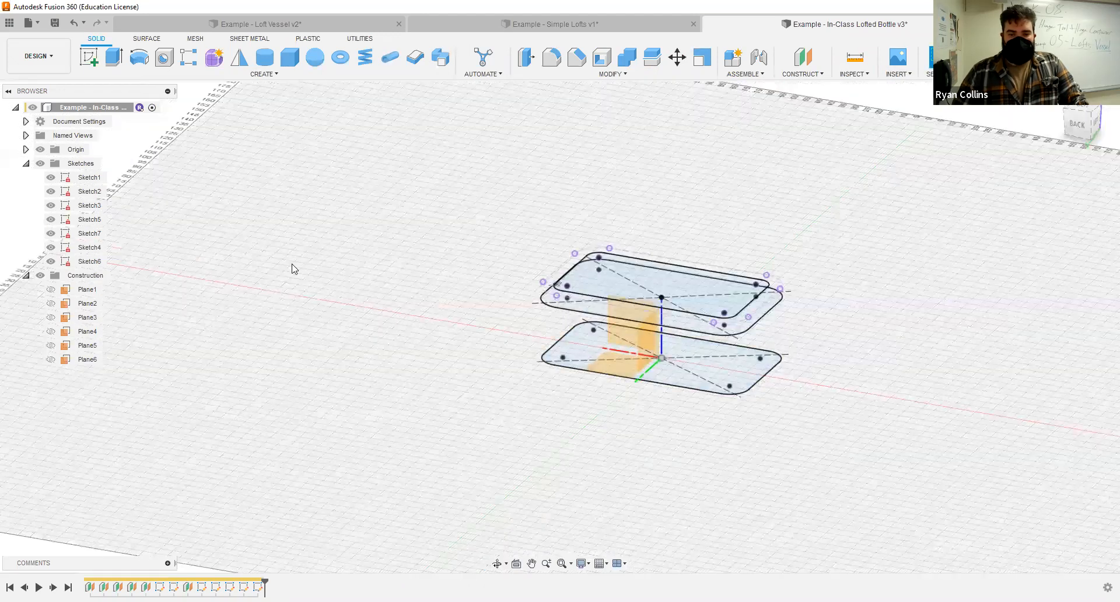
click(245, 76)
click(95, 178)
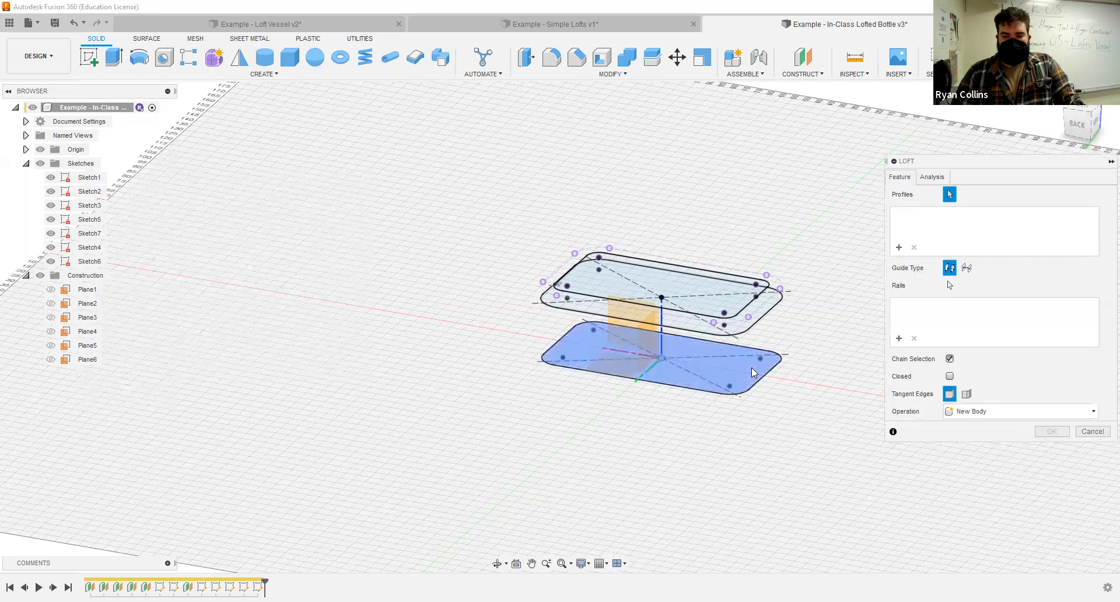
click(752, 367)
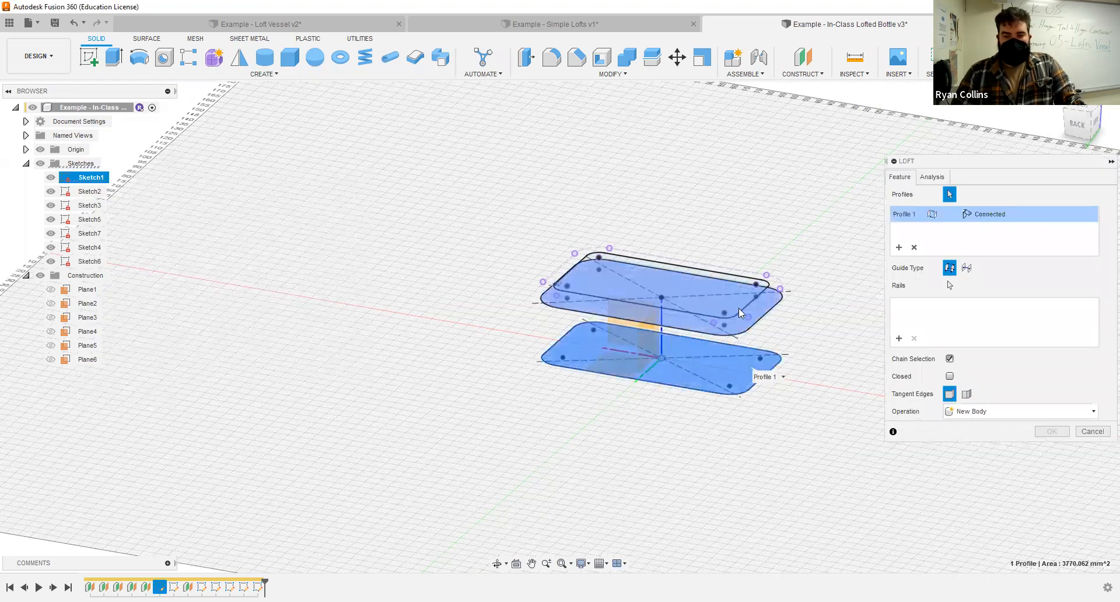
click(731, 283)
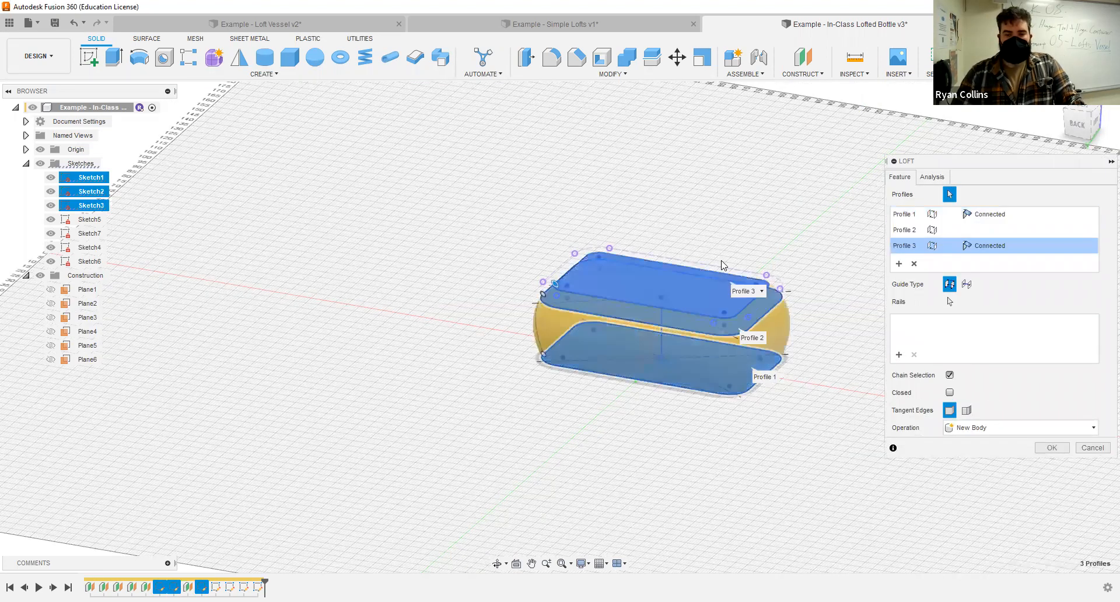
scroll(753, 221, down, 3)
middle_drag(664, 292, 638, 350)
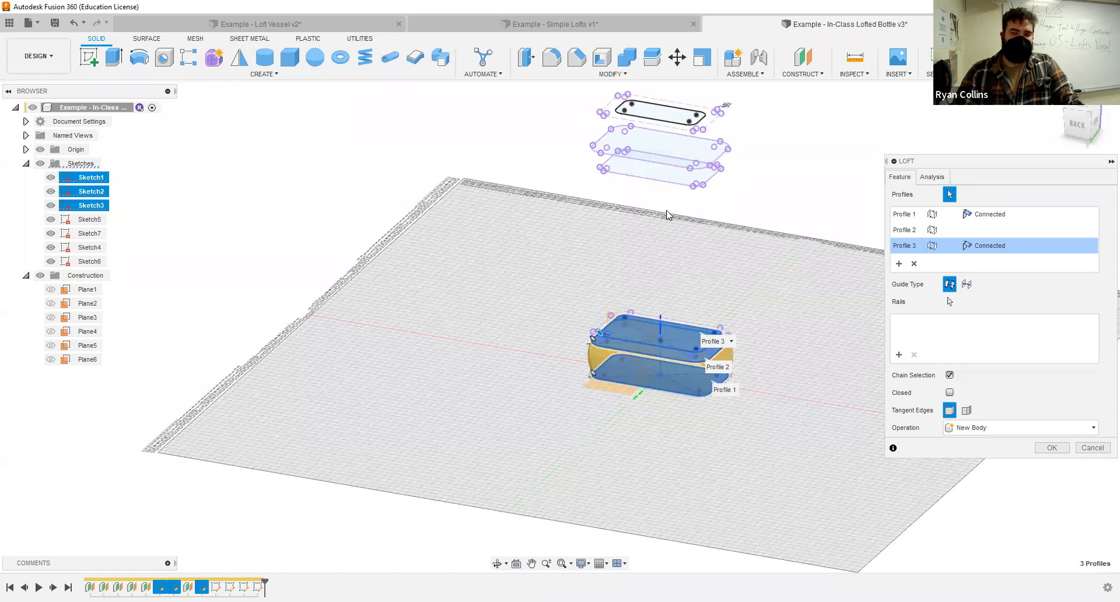
- Try adding the Sketch4 profile above as the fourth loft section, and cancel the loft
click(666, 171)
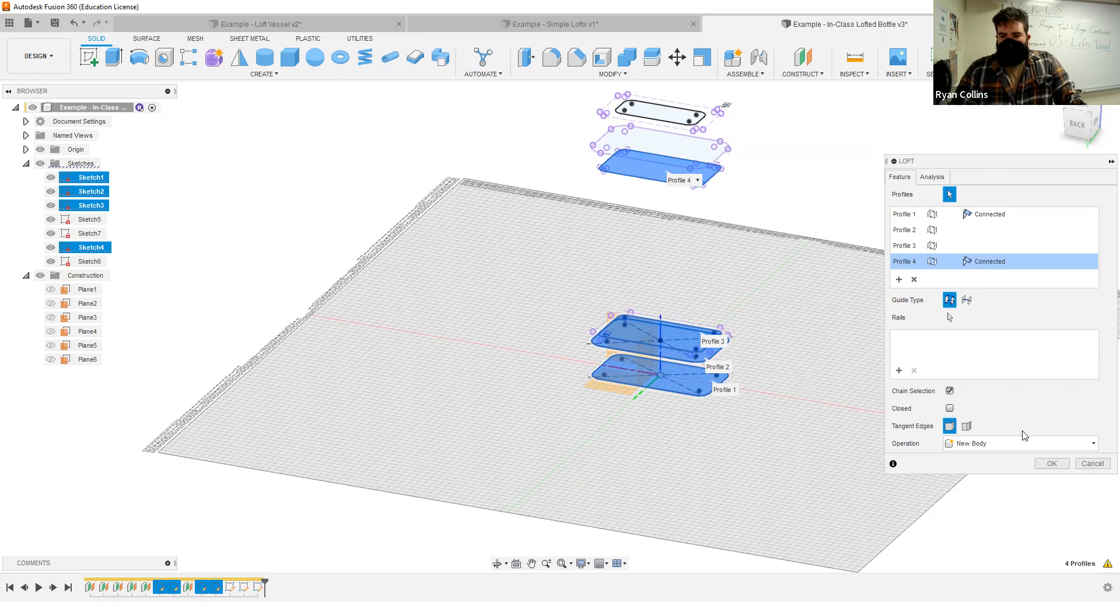
drag(1091, 462, 1024, 435)
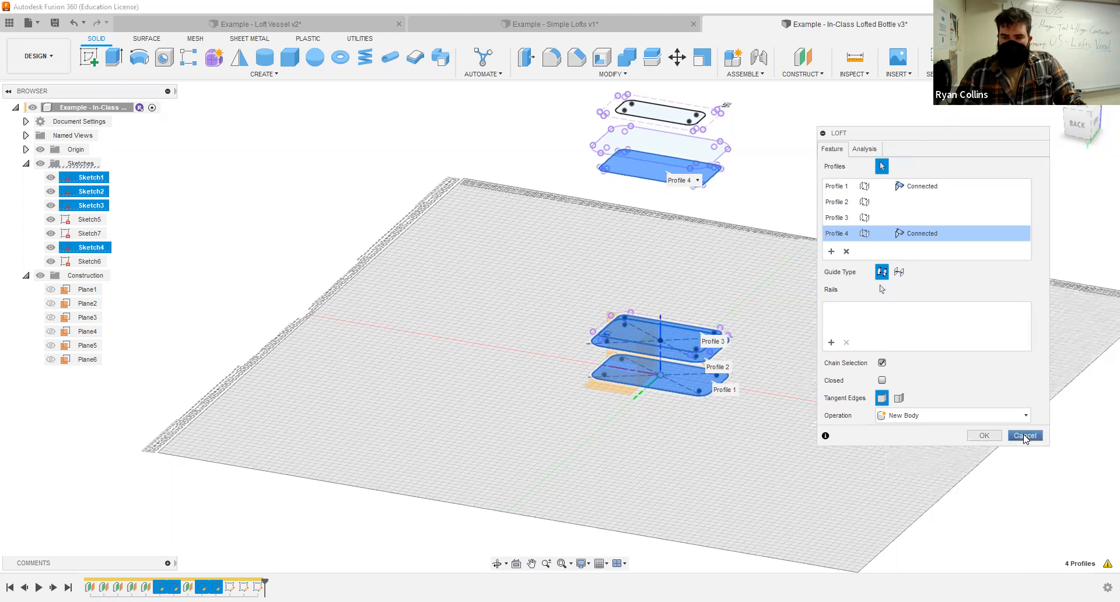
click(846, 252)
click(1024, 420)
right_click(882, 318)
key(Escape)
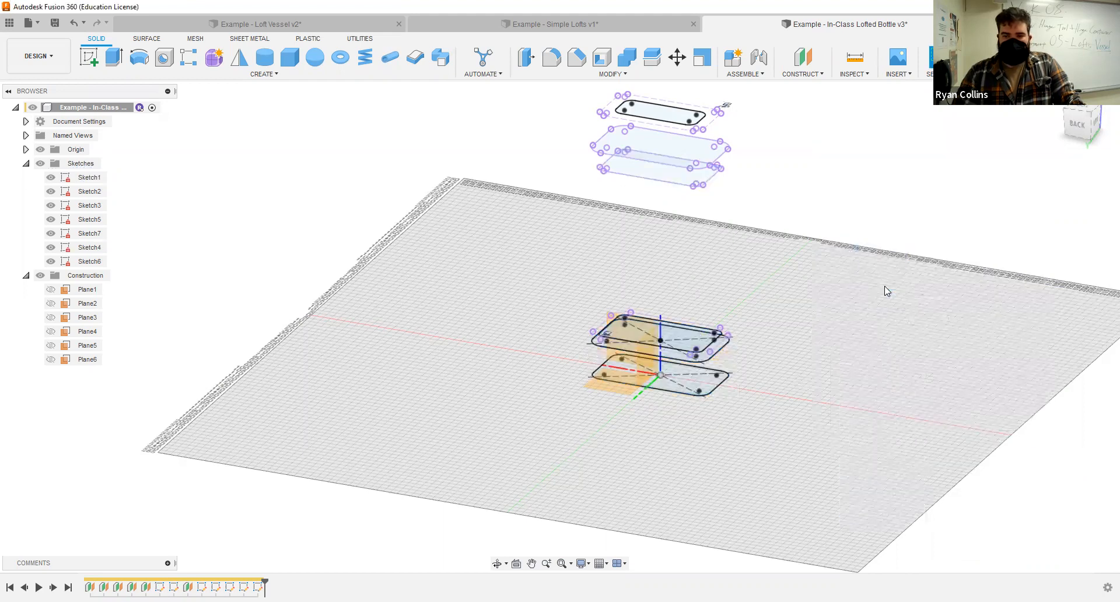
- Start a new-body loft from the neck circle down through the small rounded rectangle and the larger Sketch5 profile below it
middle_drag(760, 210, 746, 253)
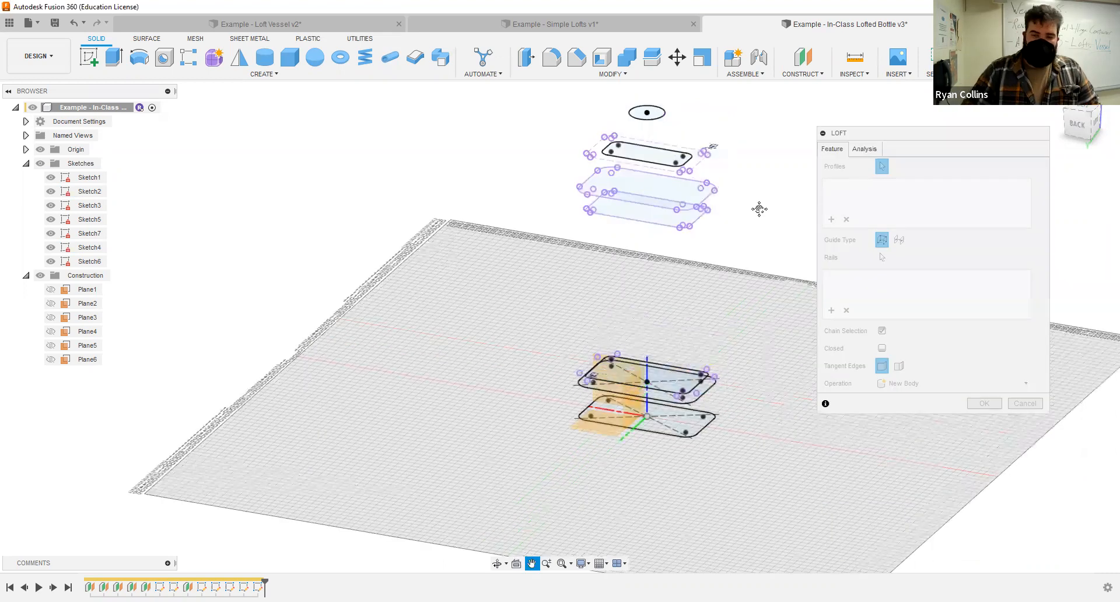
click(655, 114)
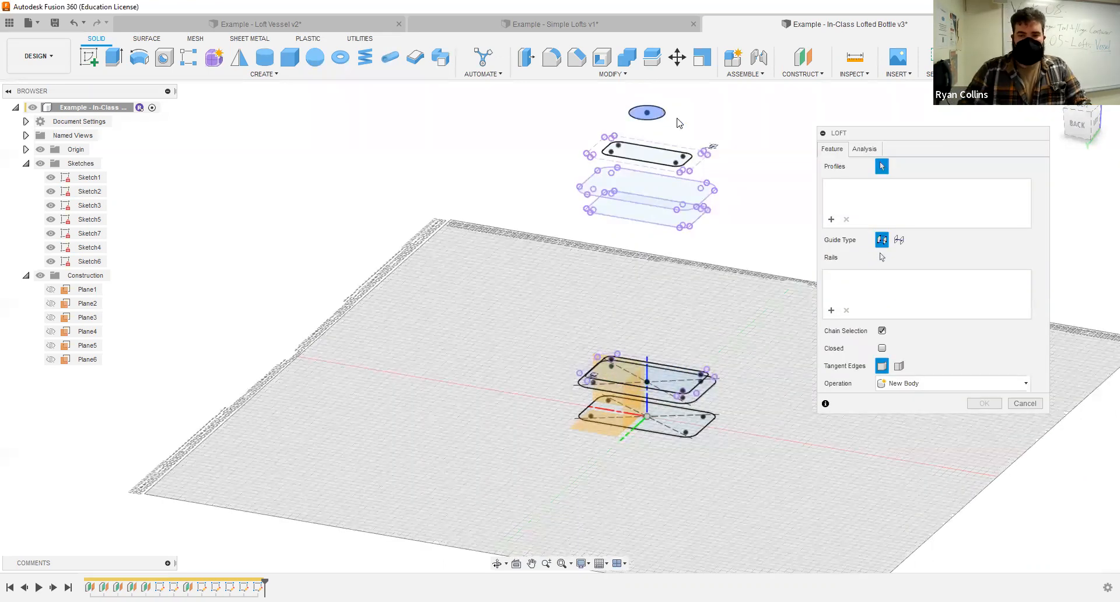
click(665, 159)
click(659, 188)
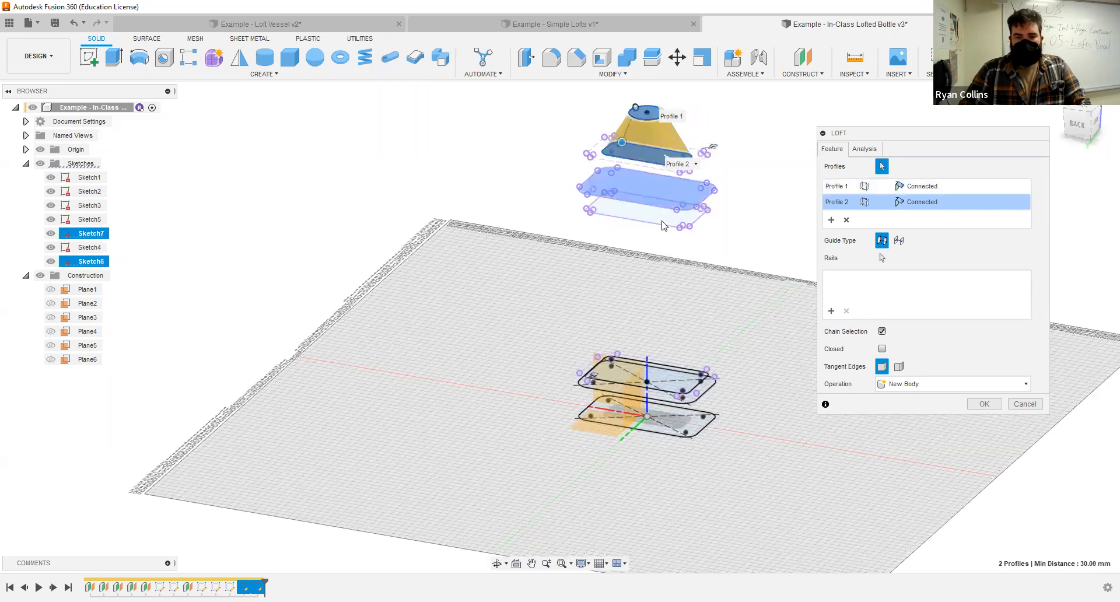
- Try extending the loft down through the Sketch4, Sketch3, Sketch2 and Sketch1 profiles, and check its shape from the back
click(664, 225)
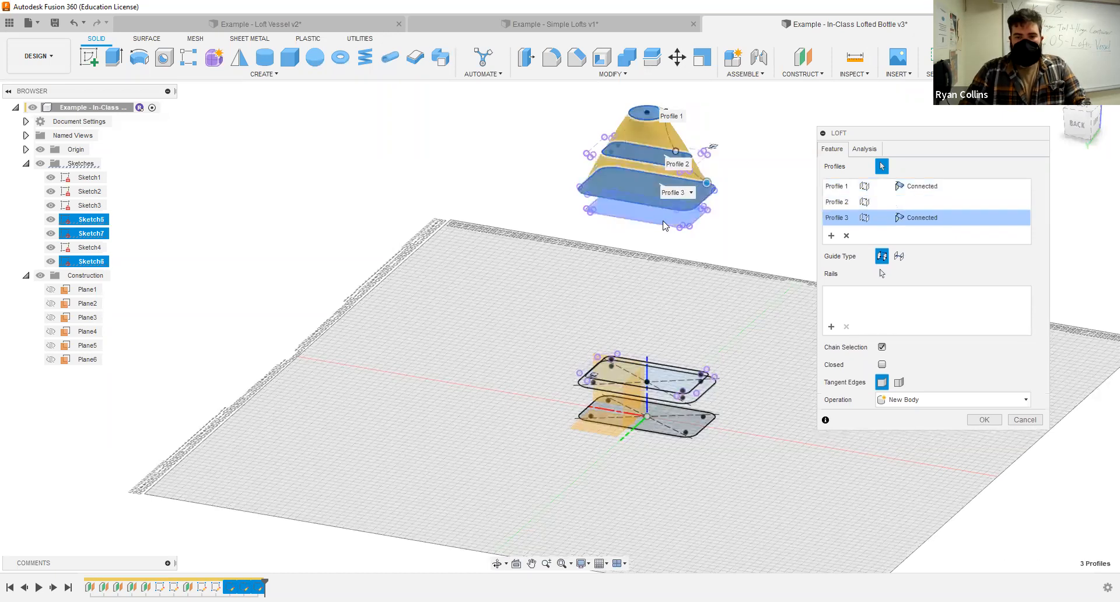
click(660, 381)
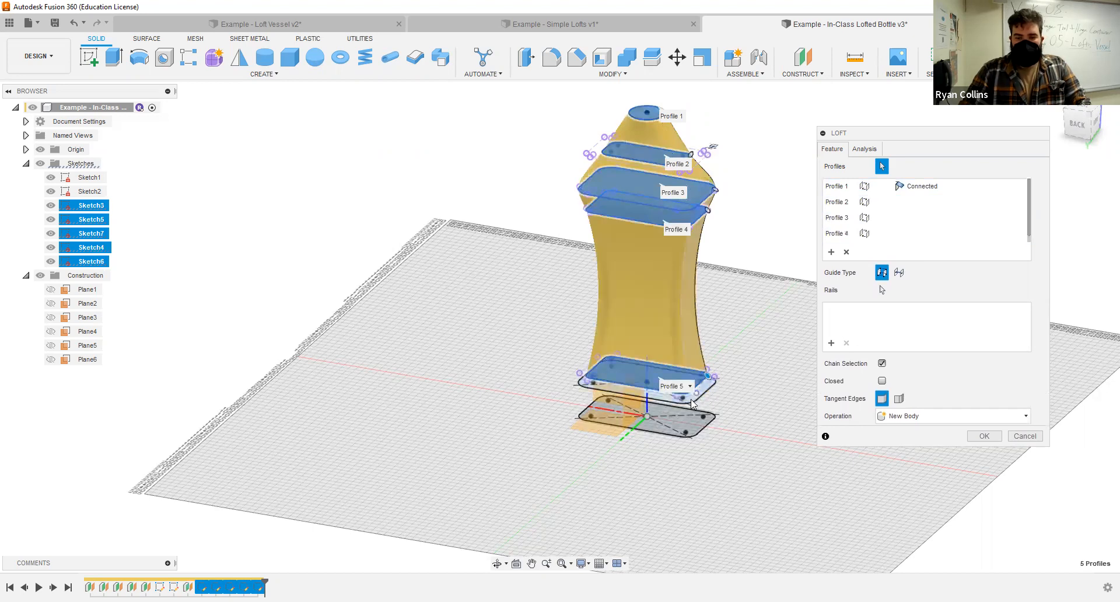
click(699, 430)
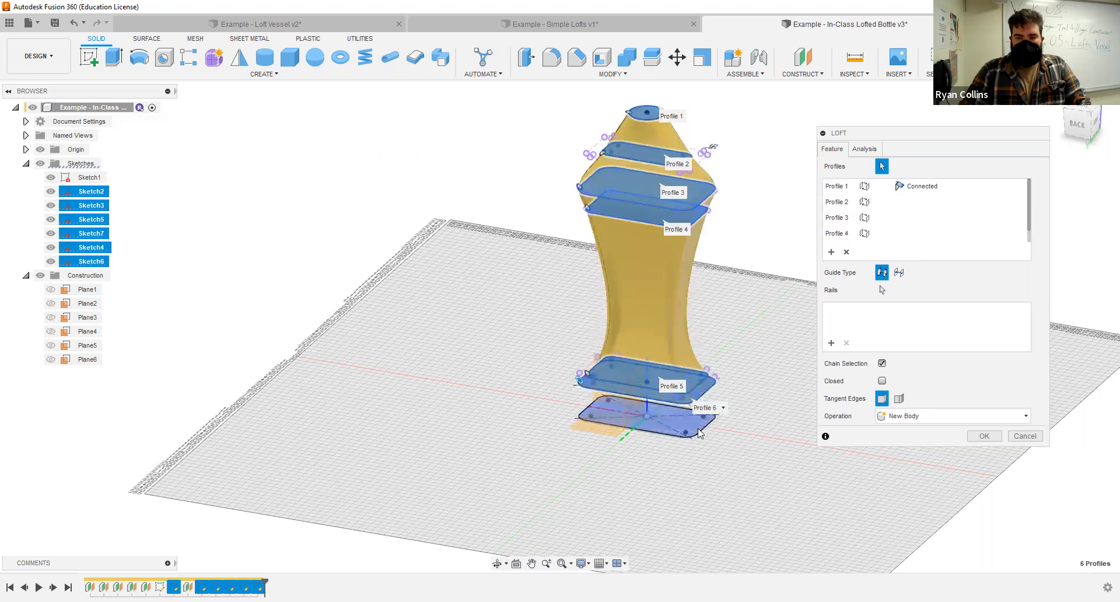
click(700, 433)
shift+middle_drag(772, 322, 760, 298)
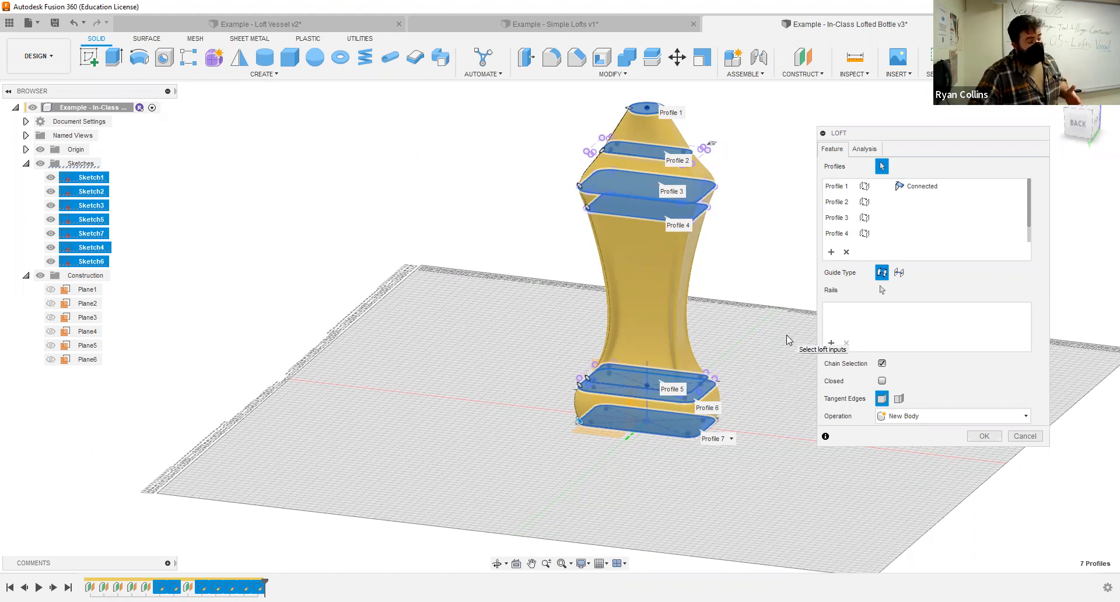
click(1073, 126)
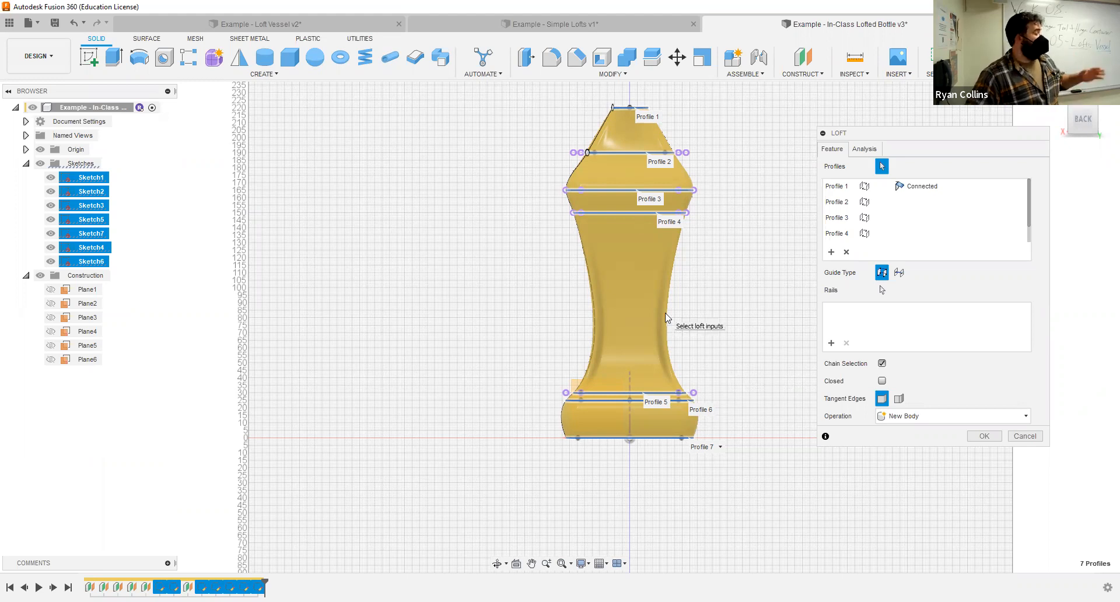
- Remove the four lowest profiles from the loft, keeping only the neck circle and the two rounded rectangles beneath it
click(847, 252)
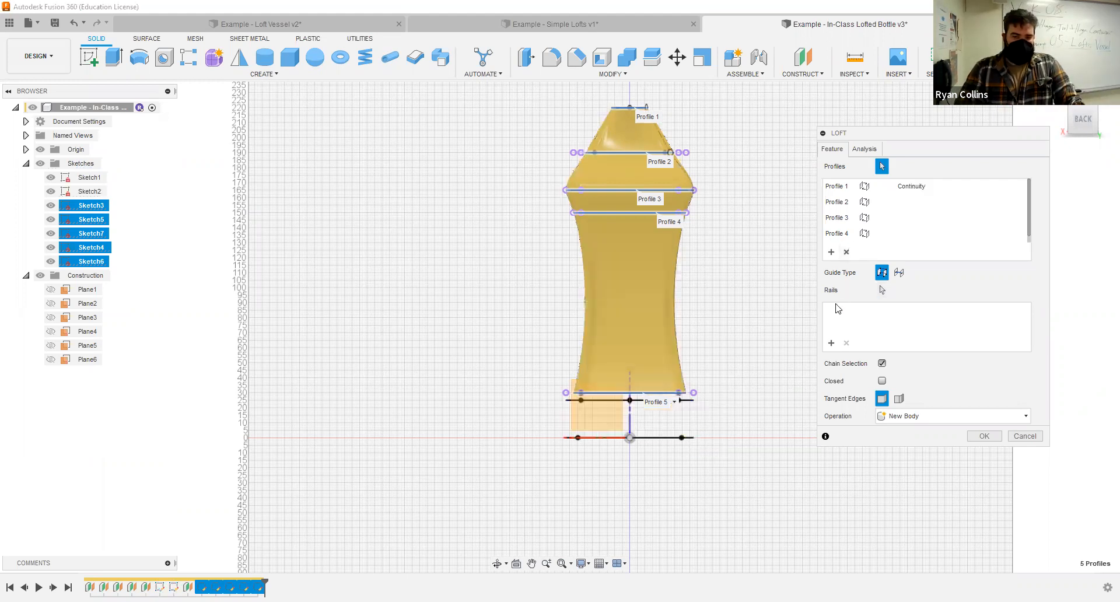
click(847, 252)
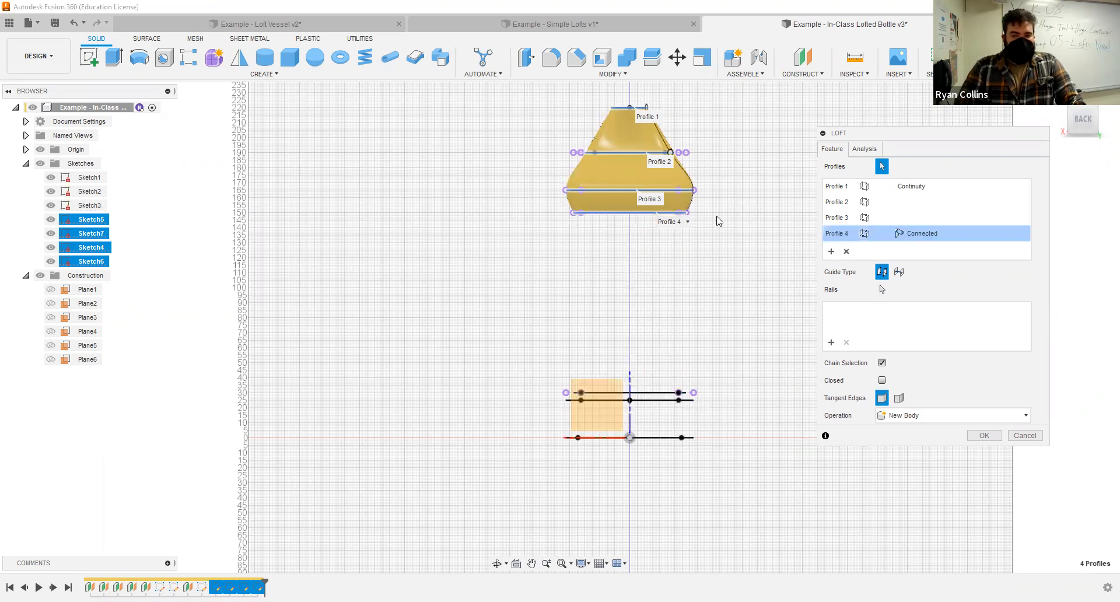
middle_drag(728, 206, 687, 255)
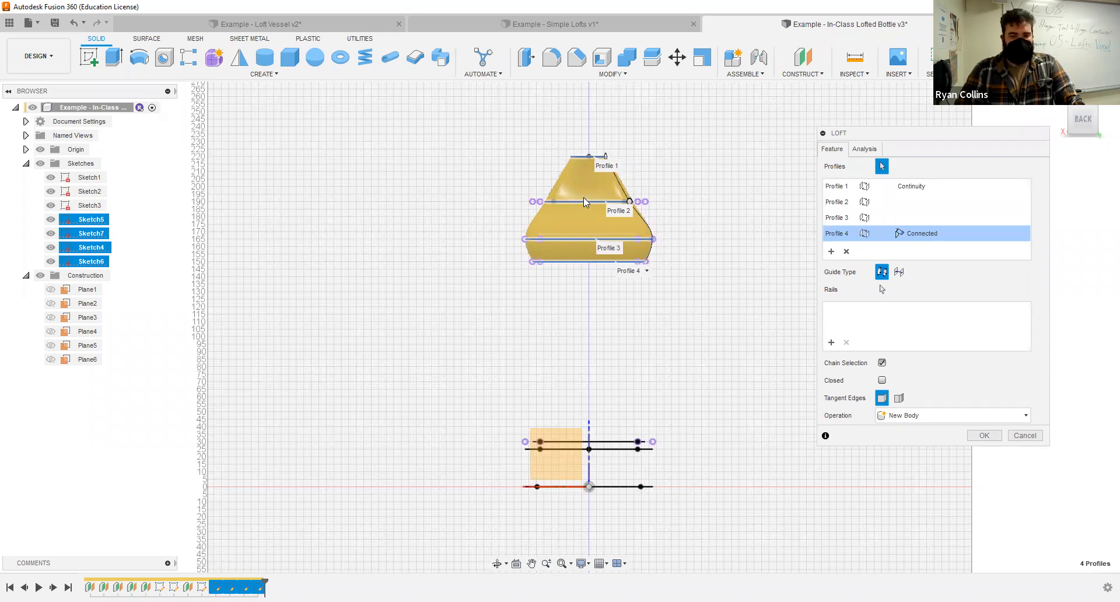
mouse_move(707, 209)
shift+middle_down()
mouse_move(681, 230)
mouse_move(603, 235)
shift+middle_up()
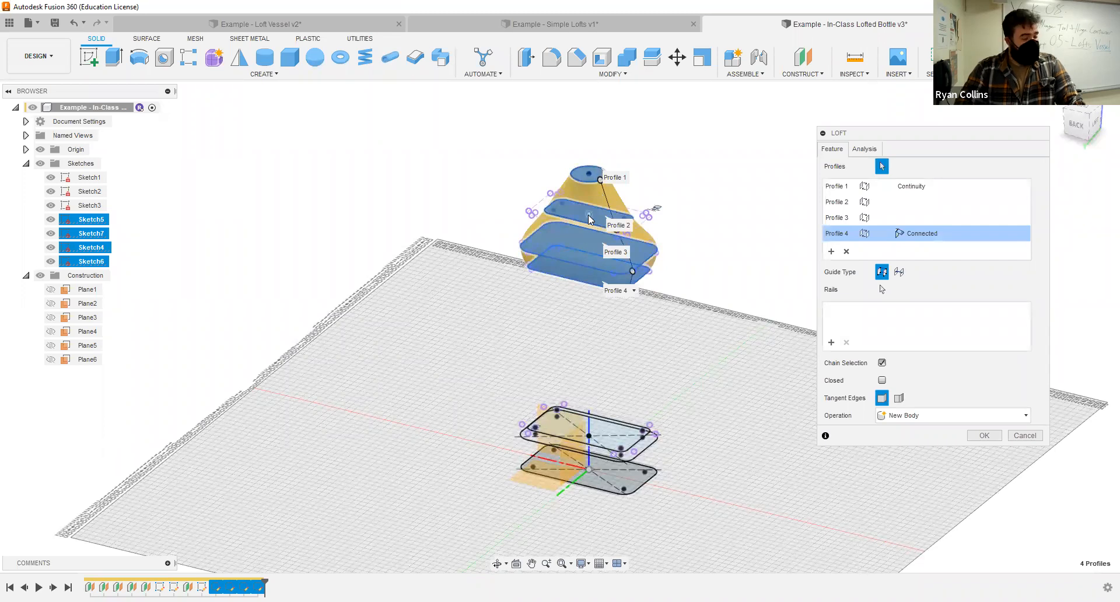
click(847, 252)
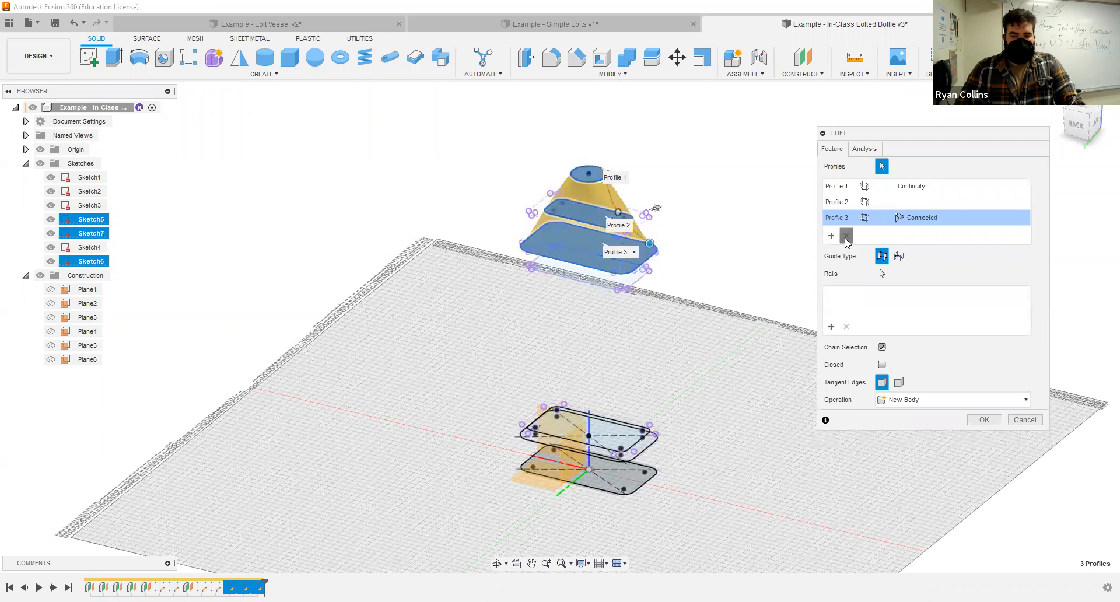
- Try lofting the neck circle directly to the Sketch5 and Sketch4 profiles without the small rounded rectangle, and remove both profiles
click(847, 239)
click(847, 220)
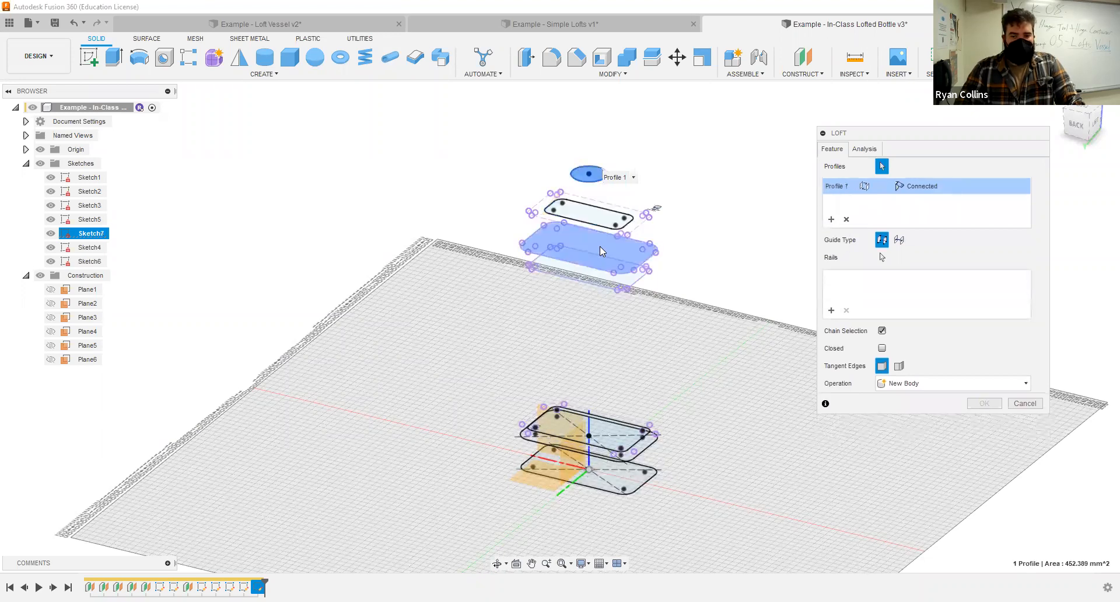
click(594, 279)
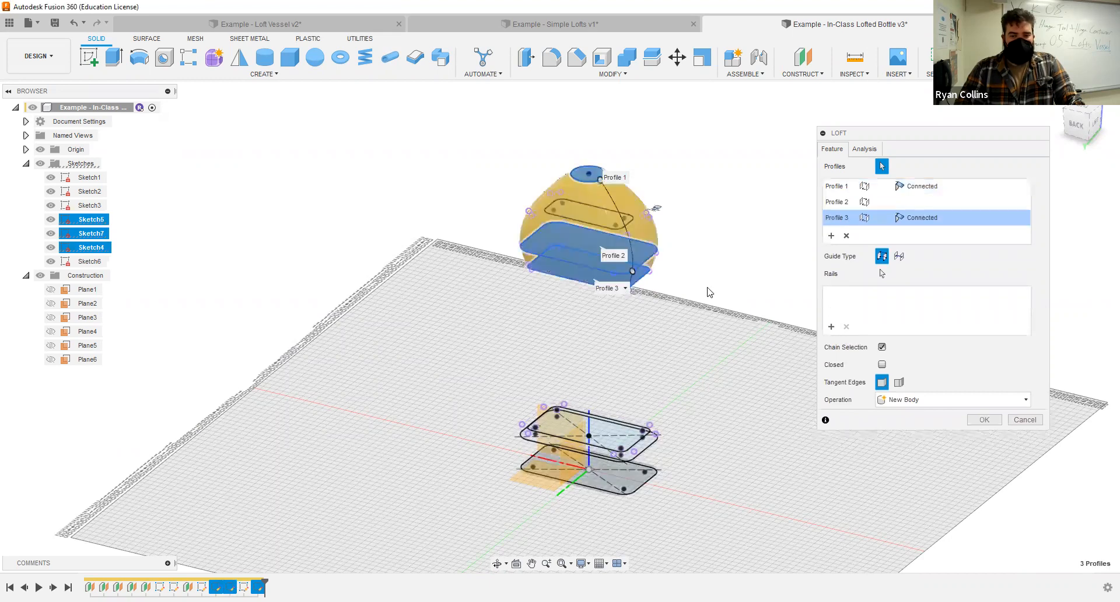
click(846, 239)
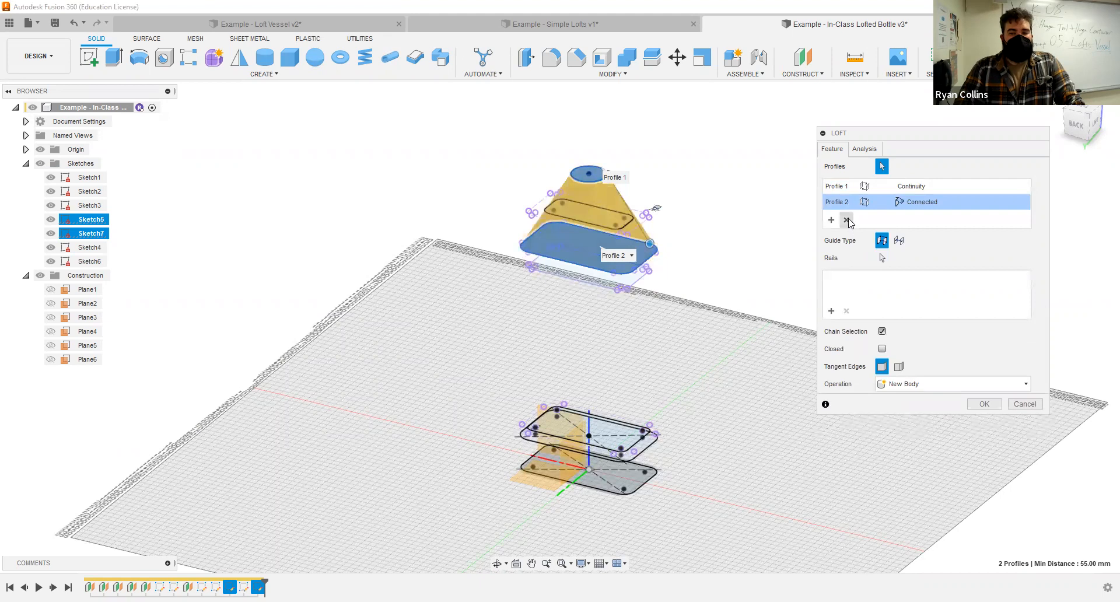
click(847, 220)
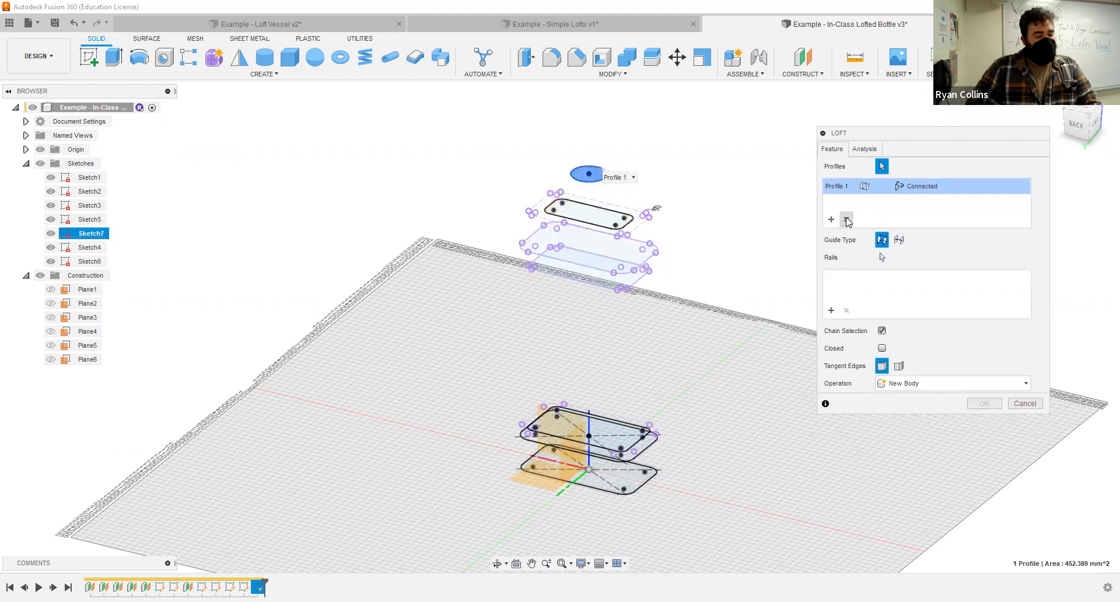
- Loft the neck circle down through the Sketch6, Sketch5 and Sketch4 rounded rectangles as a new body
click(606, 222)
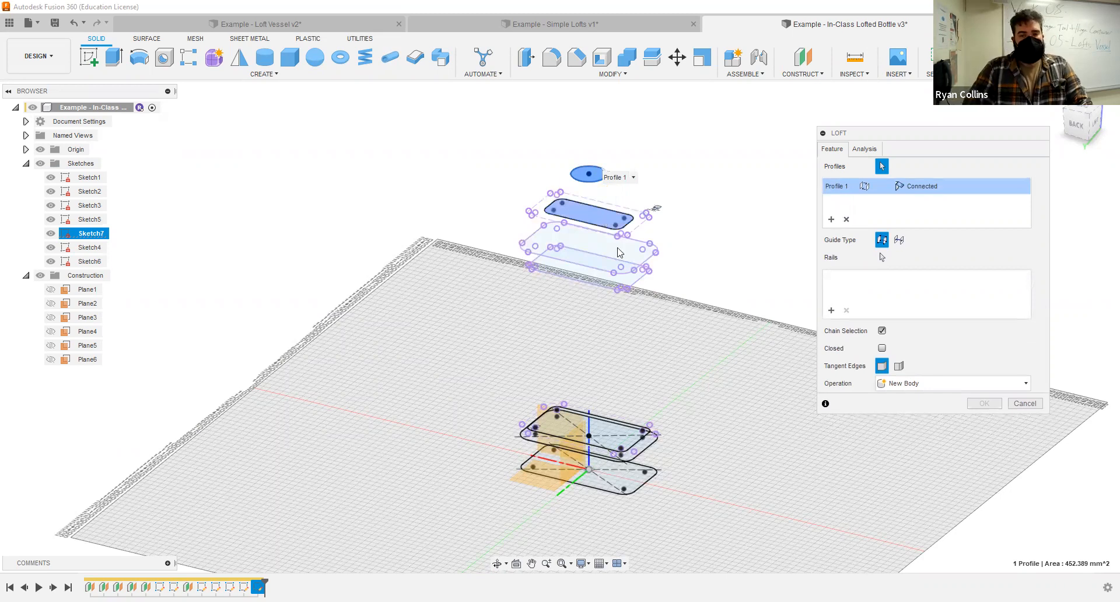
click(621, 251)
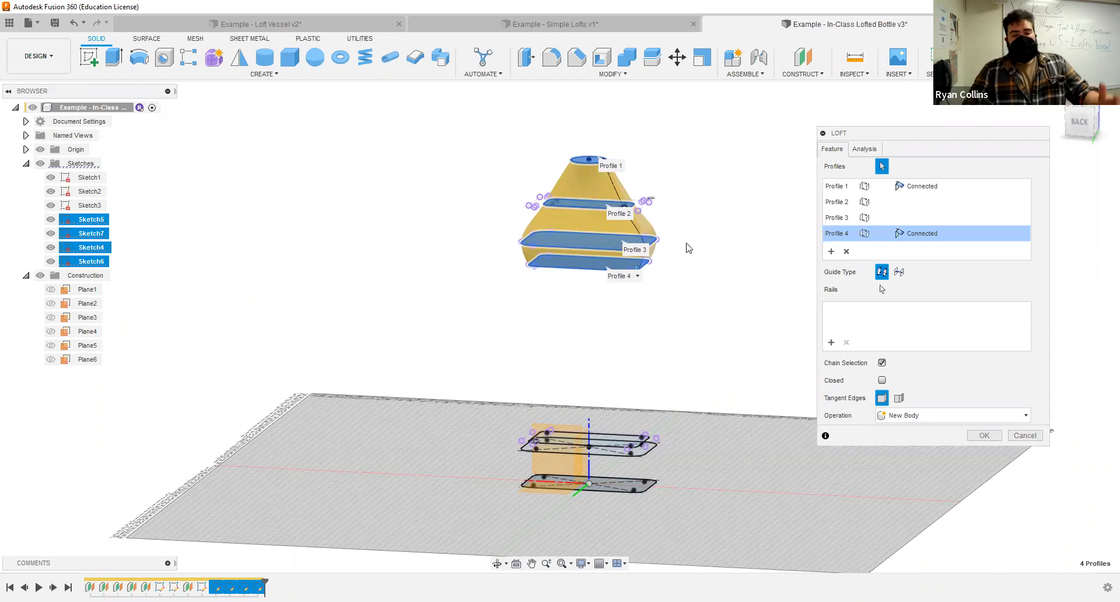
click(985, 436)
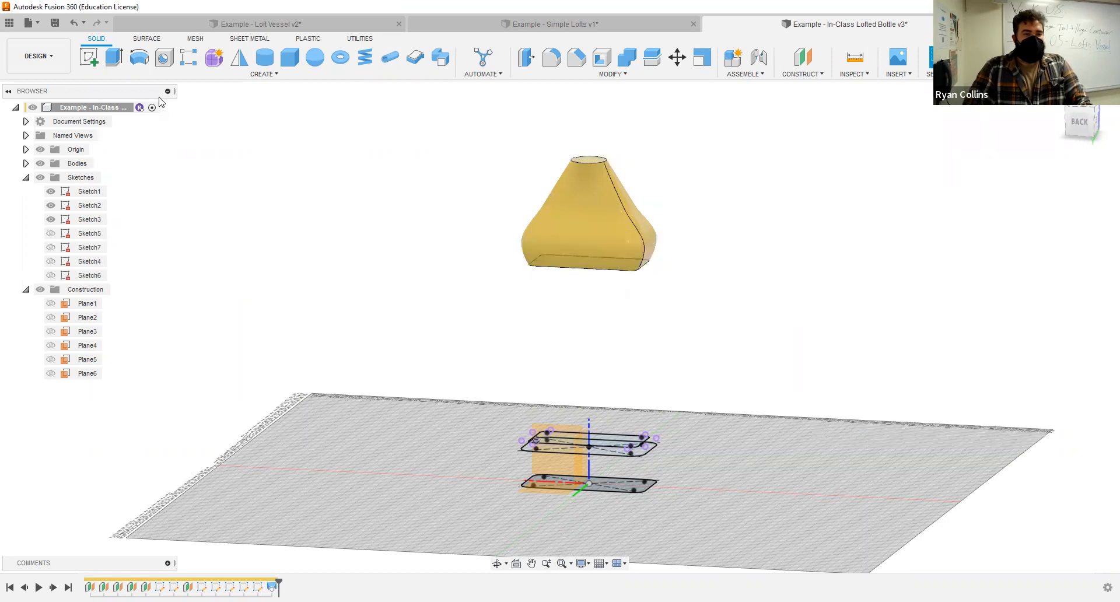
- Loft the three lowest rounded rectangles, from Sketch1 through Sketch2 to Sketch3, as a new body forming the bottle's base
click(205, 76)
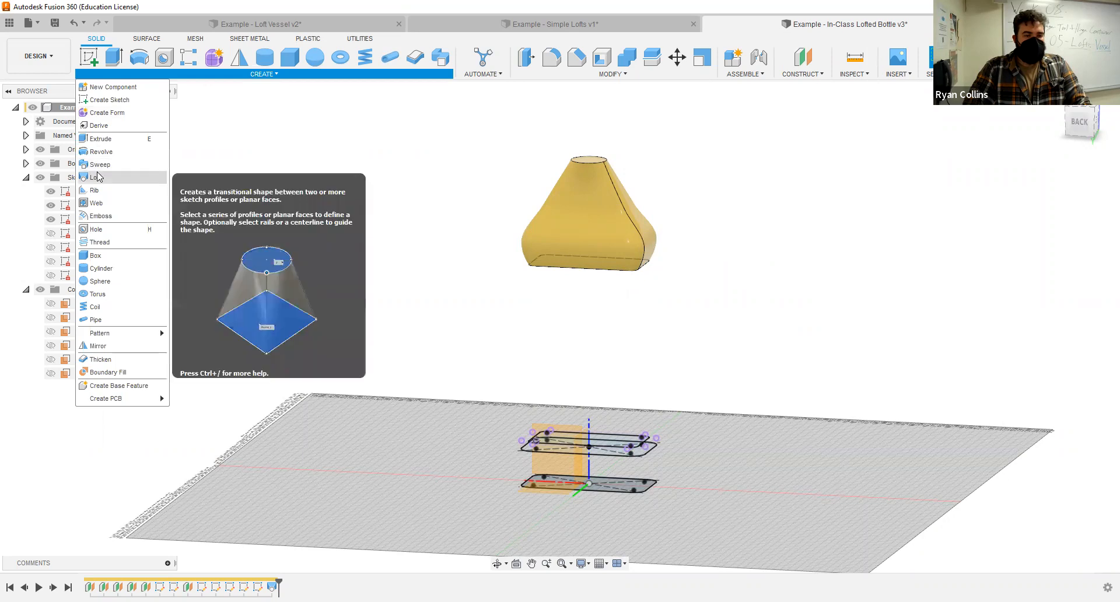
mouse_move(633, 494)
shift+middle_down()
mouse_move(686, 494)
mouse_move(654, 464)
shift+middle_up()
scroll(685, 494, up, 4)
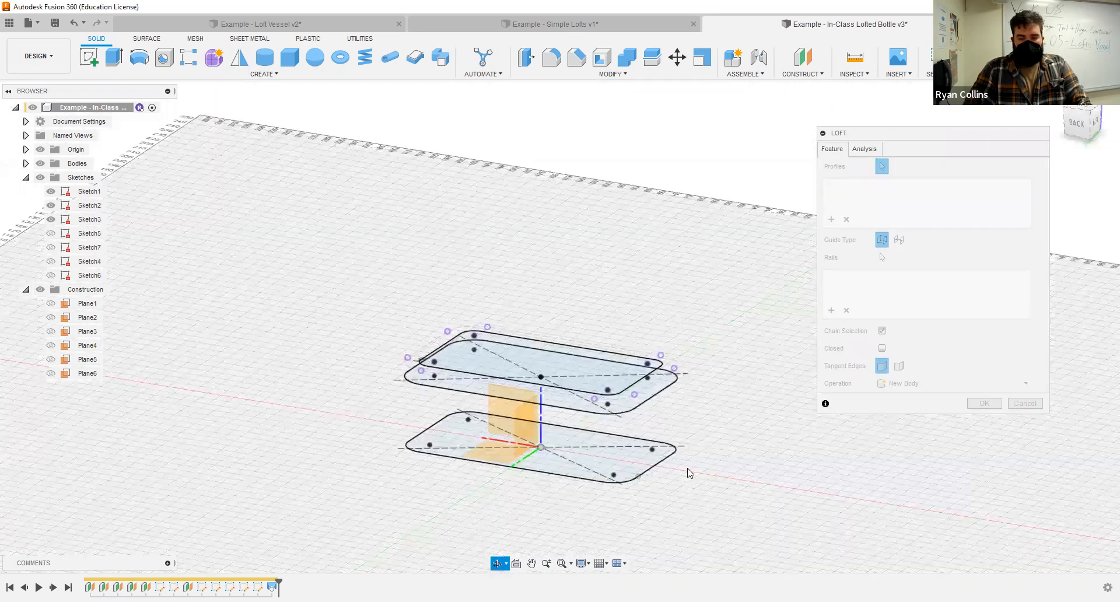
click(646, 457)
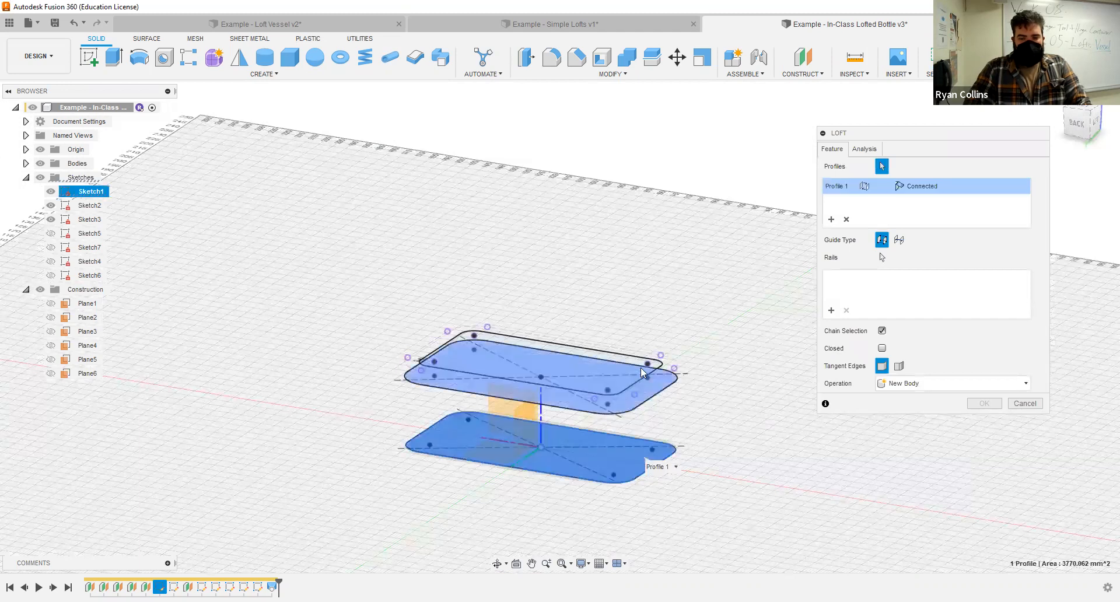
click(641, 369)
click(629, 362)
mouse_move(764, 489)
shift+middle_down()
mouse_move(768, 465)
mouse_move(760, 469)
shift+middle_up()
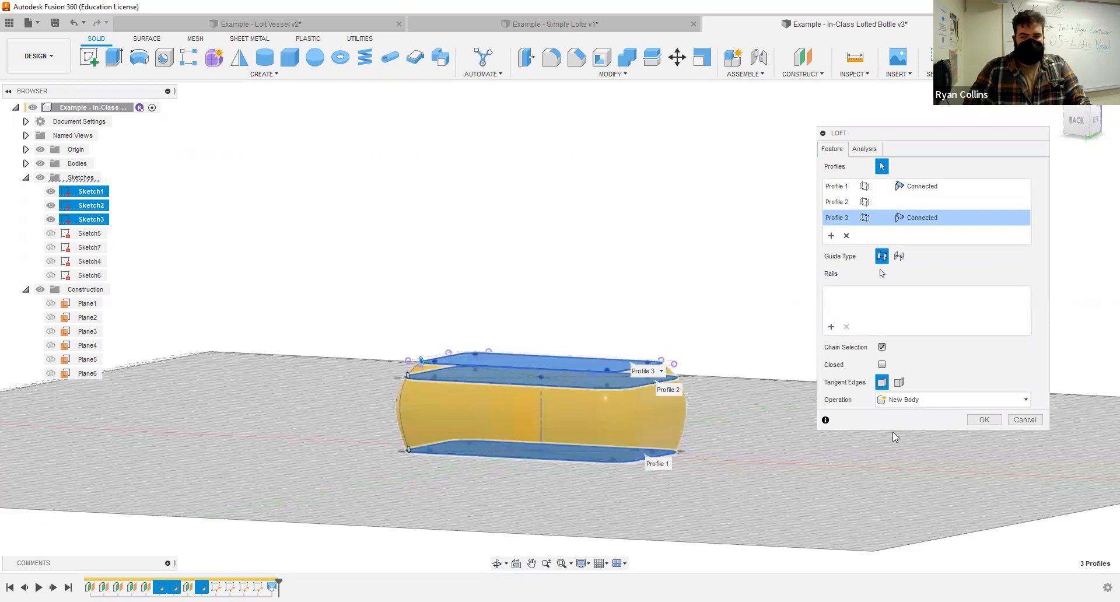
click(994, 421)
- Start another loft and make all seven sketches, Sketch1 to Sketch7, visible
scroll(703, 387, down, 5)
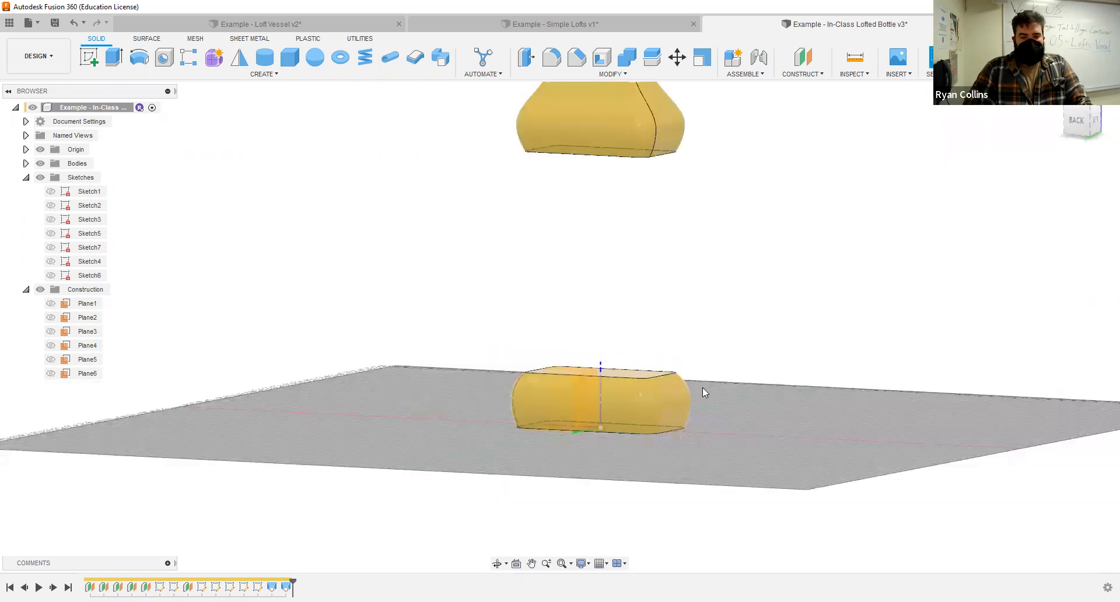
click(252, 75)
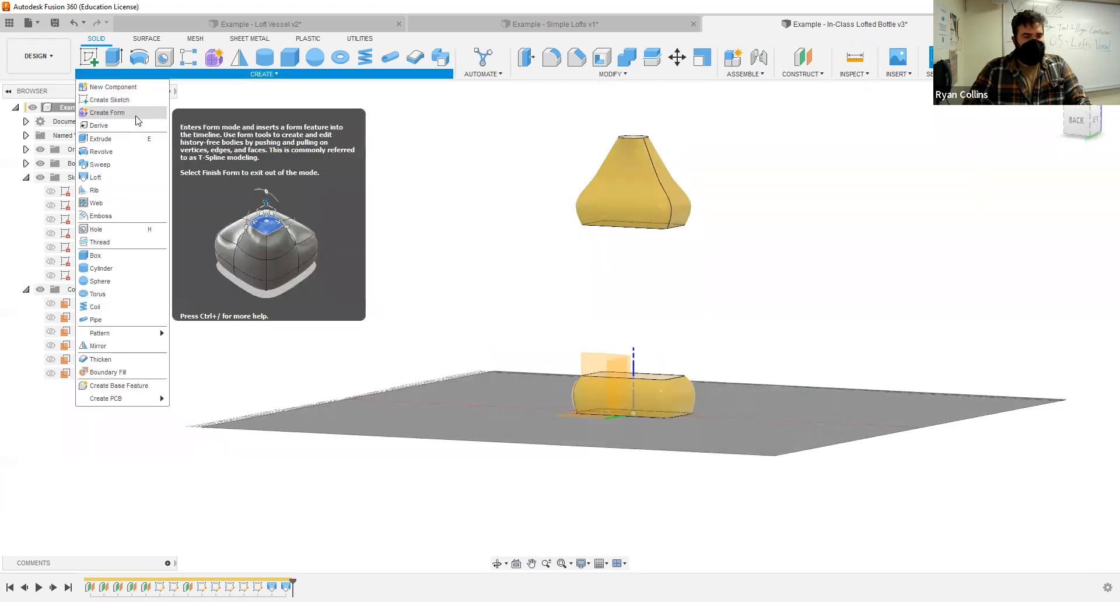
click(95, 177)
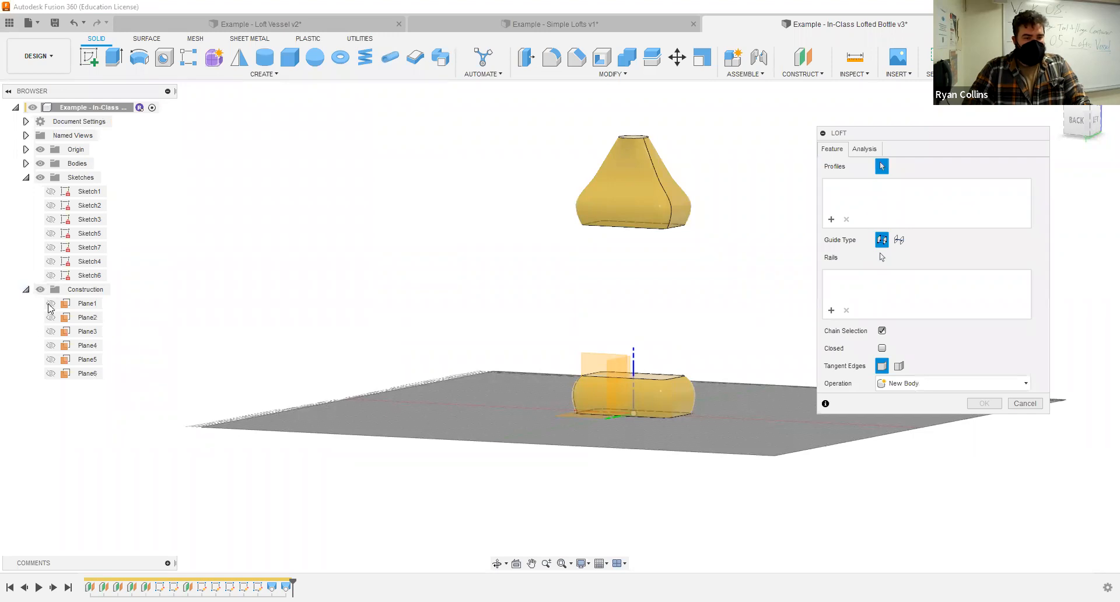
click(51, 276)
click(51, 261)
click(51, 247)
click(51, 233)
click(51, 219)
click(51, 205)
click(51, 191)
shift+middle_drag(681, 315, 681, 336)
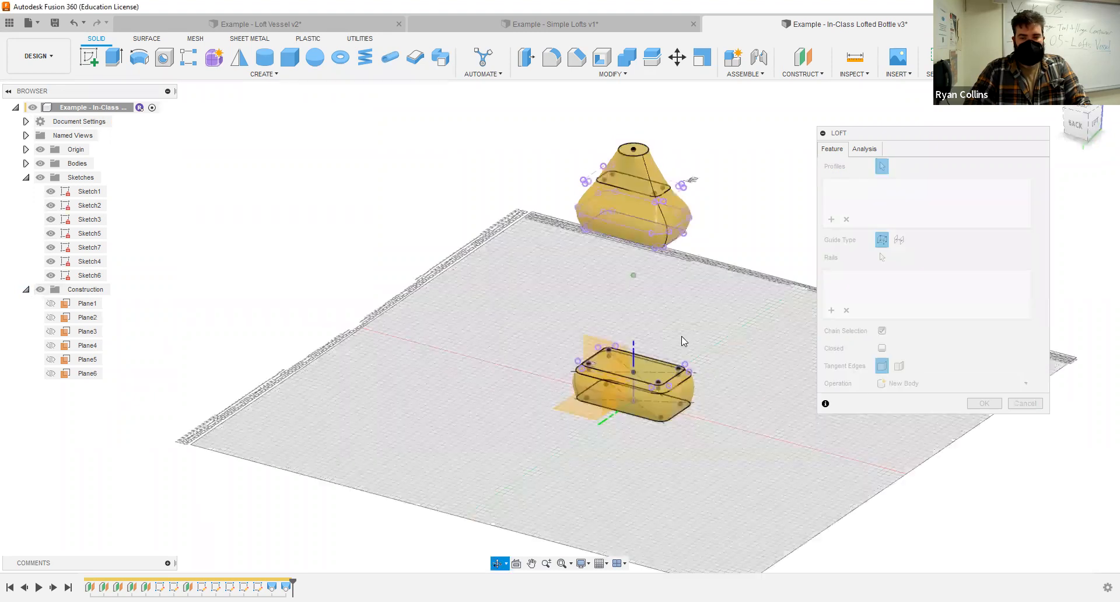
- Loft from Sketch3 on top of the base to Sketch4 beneath the shoulder, using Join to merge the bodies
click(642, 373)
shift+middle_drag(668, 277, 637, 235)
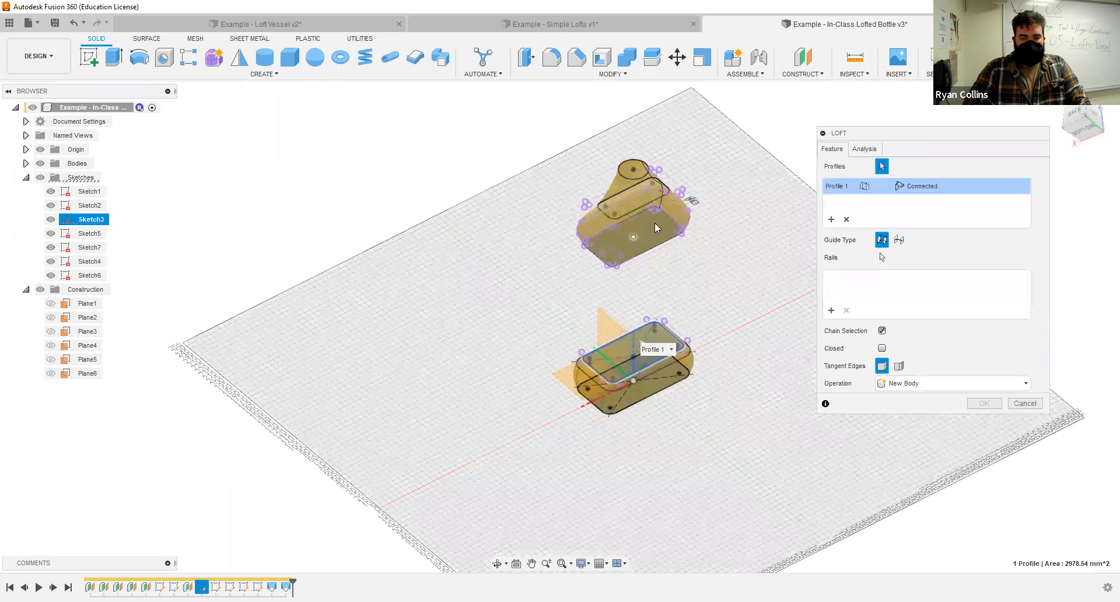
click(655, 222)
mouse_move(727, 293)
shift+middle_down()
mouse_move(718, 320)
mouse_move(735, 325)
mouse_move(723, 325)
shift+middle_up()
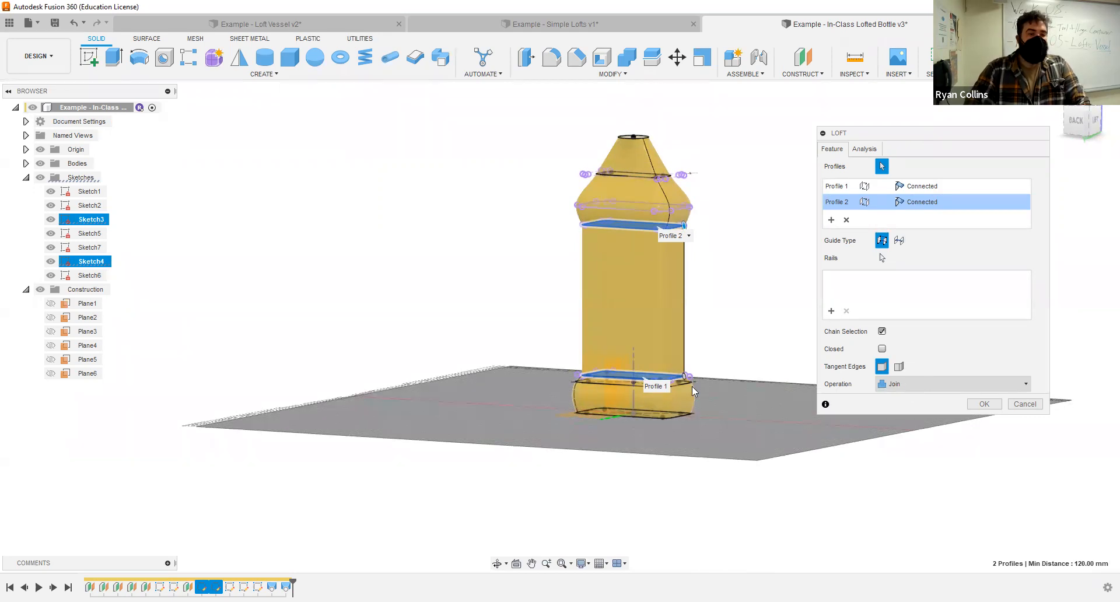
click(26, 164)
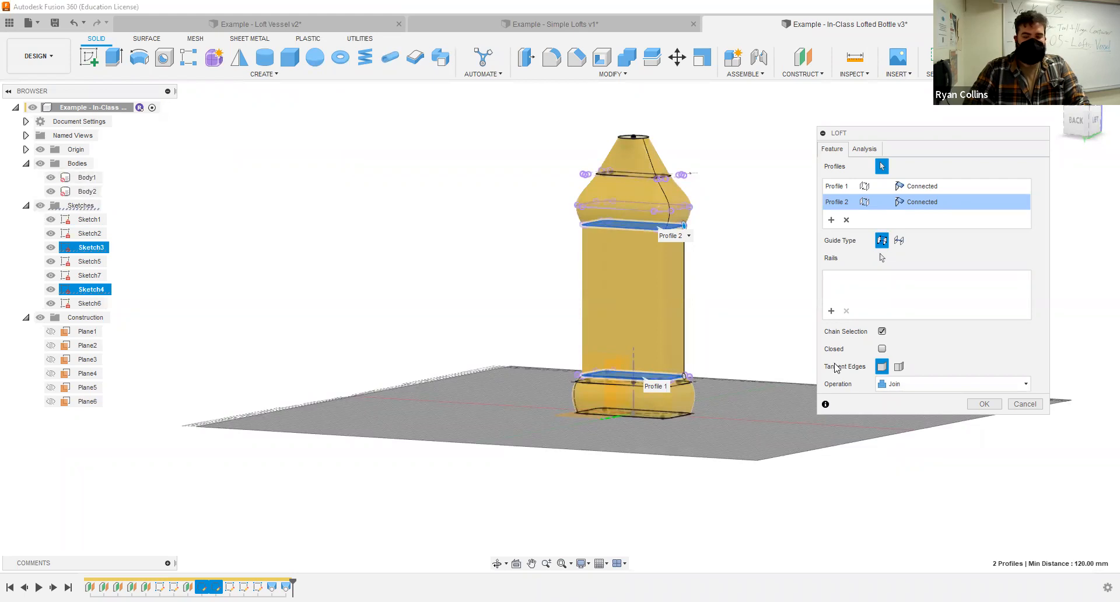
click(983, 403)
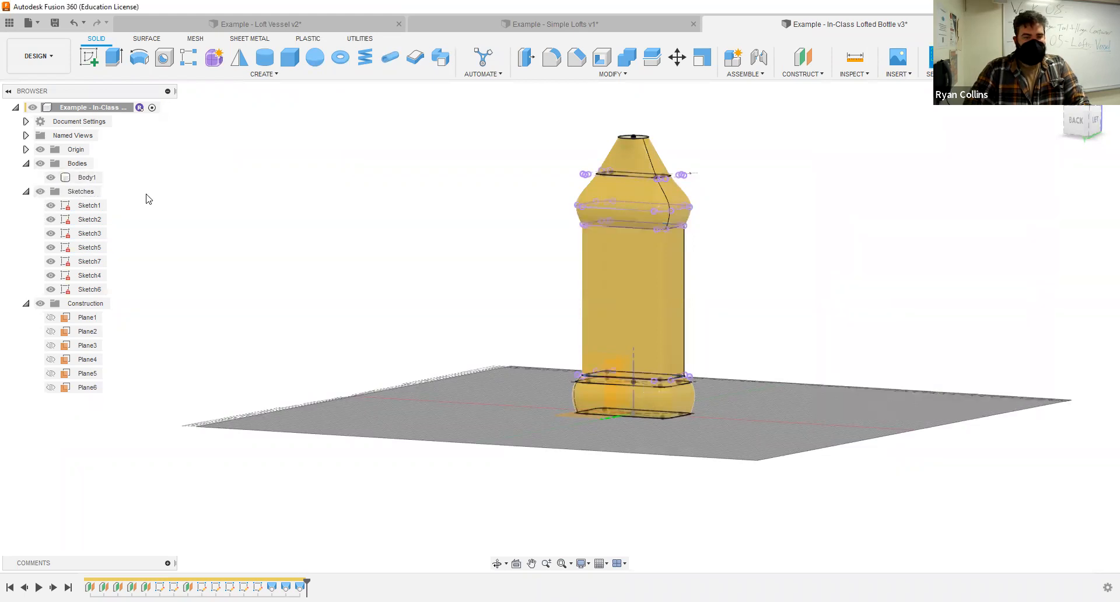
- Rename the joined body as Lofted Vessel
double_click(86, 179)
text(Lofted B)
key(BackSpace)
key(BackSpace)
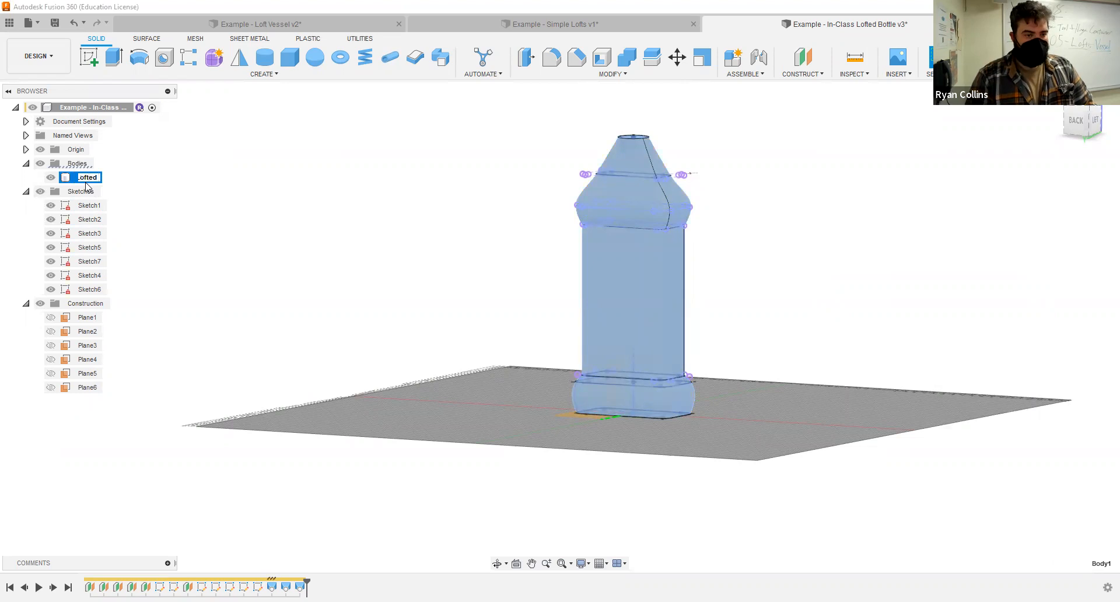
text(Vessel)
key(Return)
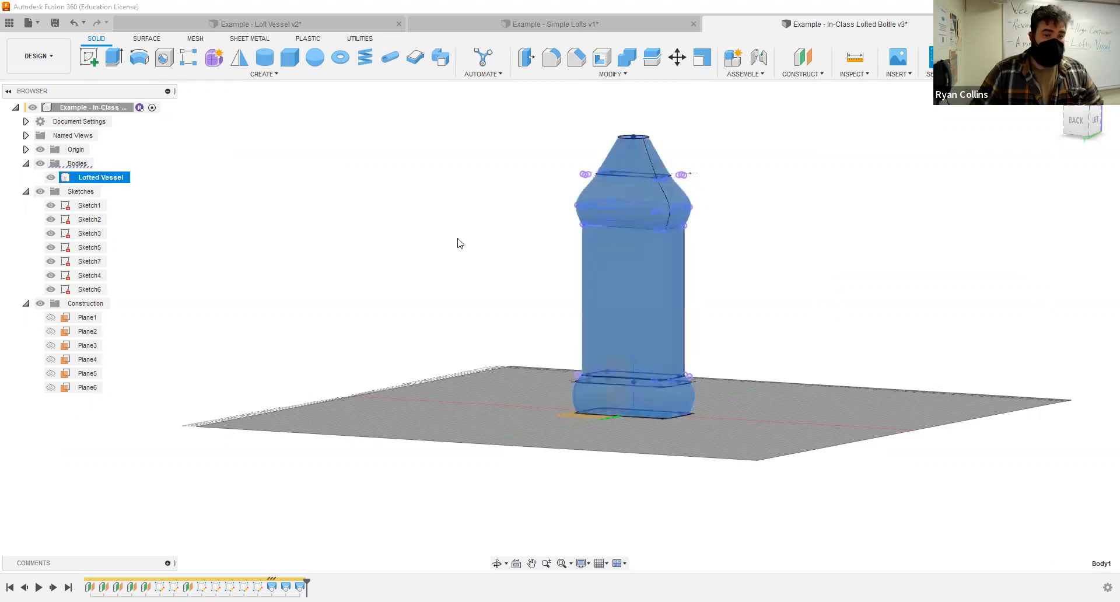
click(762, 320)
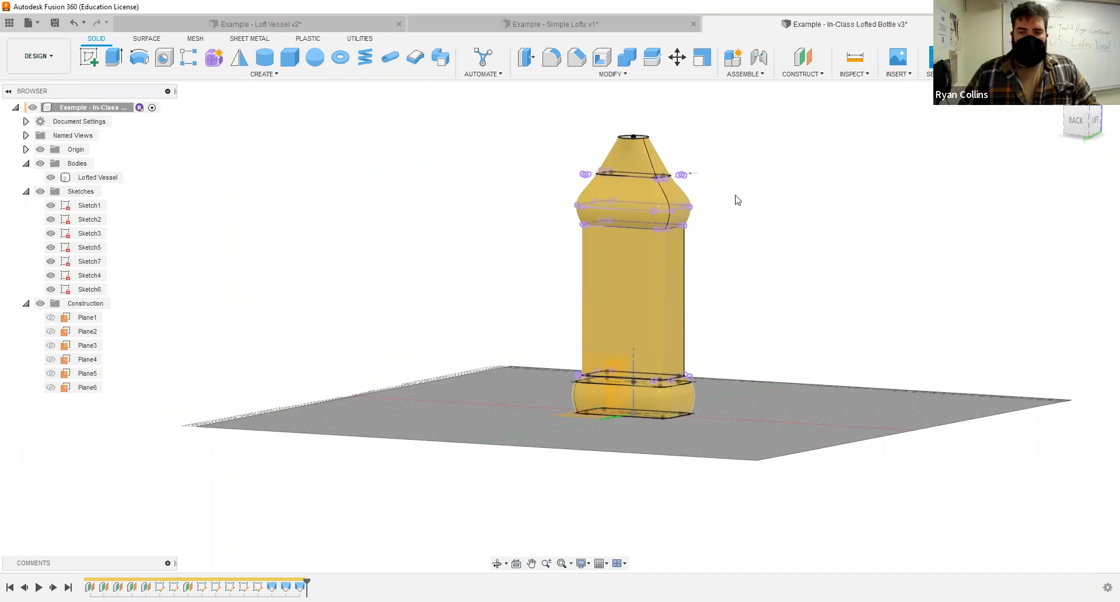
- Add a joined cylinder centred on the neck's circular top face, 24 mm in diameter and 22 mm high
middle_drag(757, 184, 824, 249)
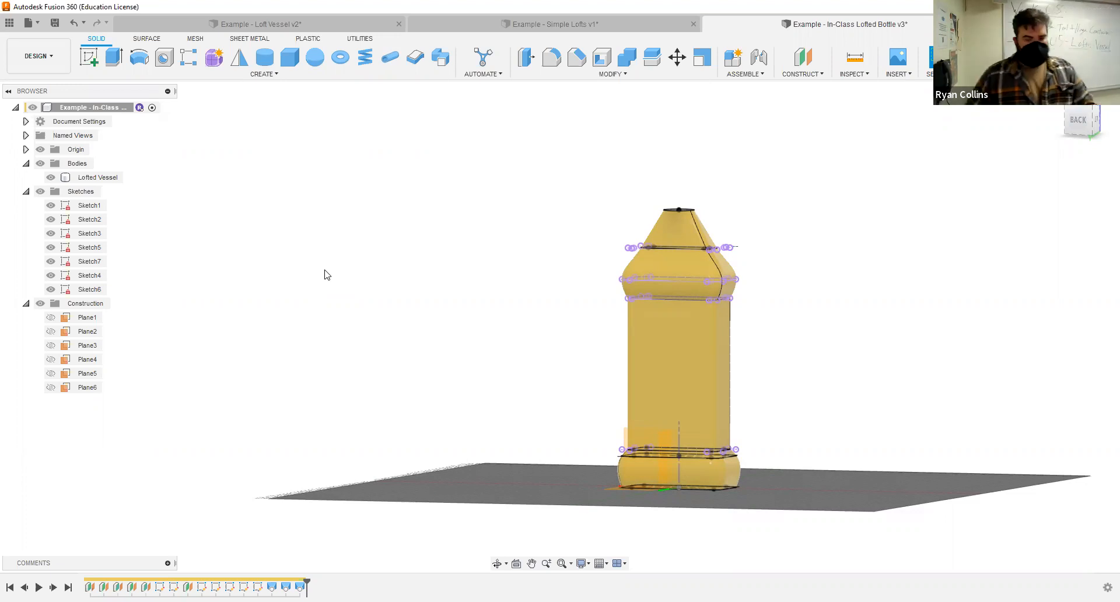
shift+middle_drag(710, 219, 696, 225)
scroll(700, 218, up, 5)
scroll(705, 208, up, 1)
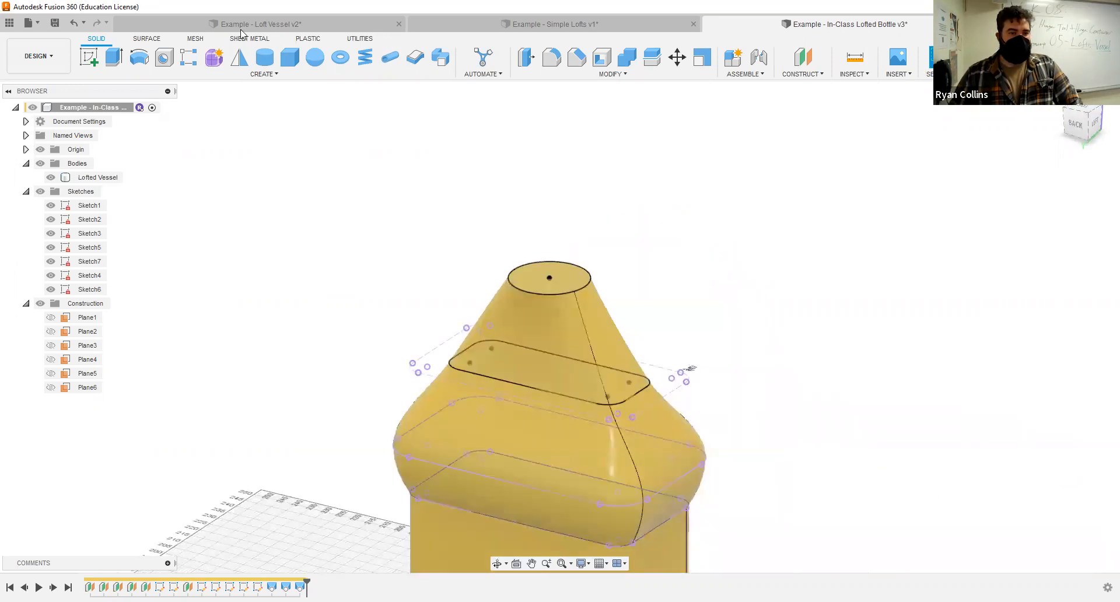
click(265, 60)
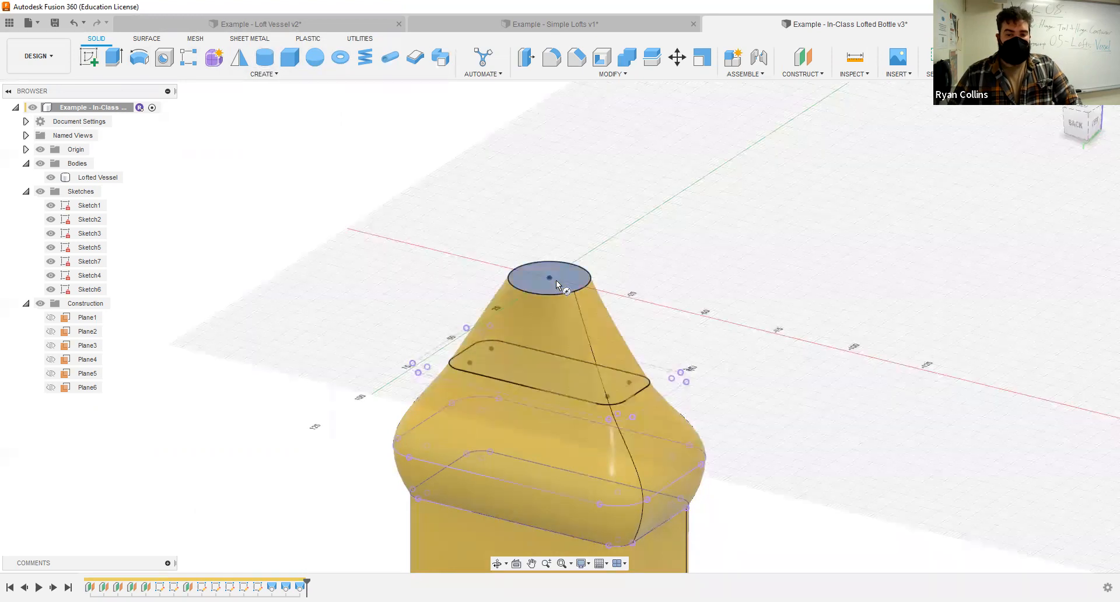
click(555, 280)
click(568, 284)
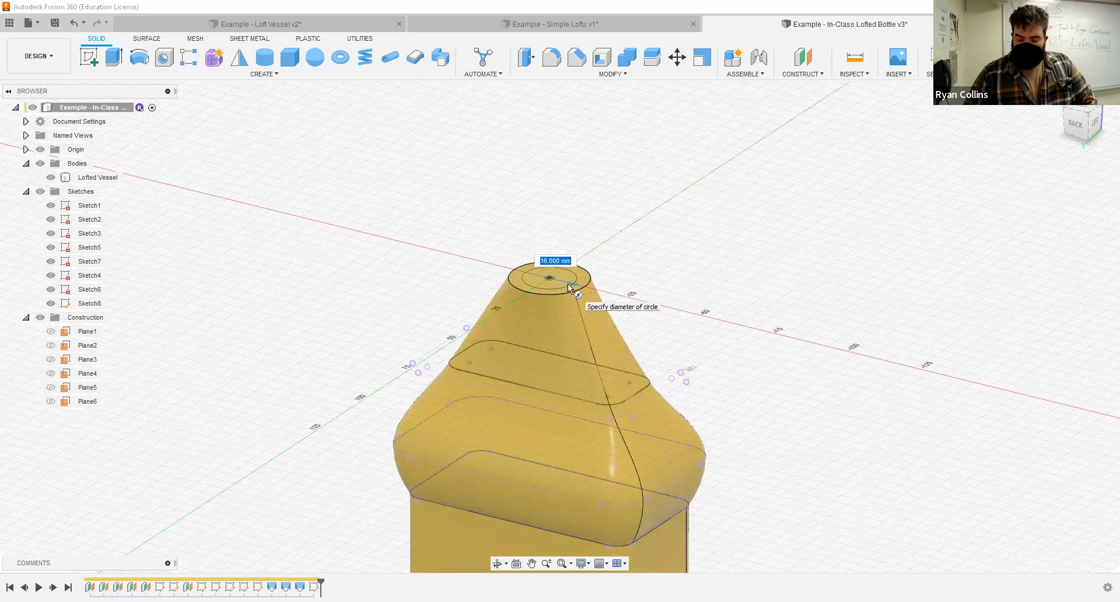
text(24)
key(Tab)
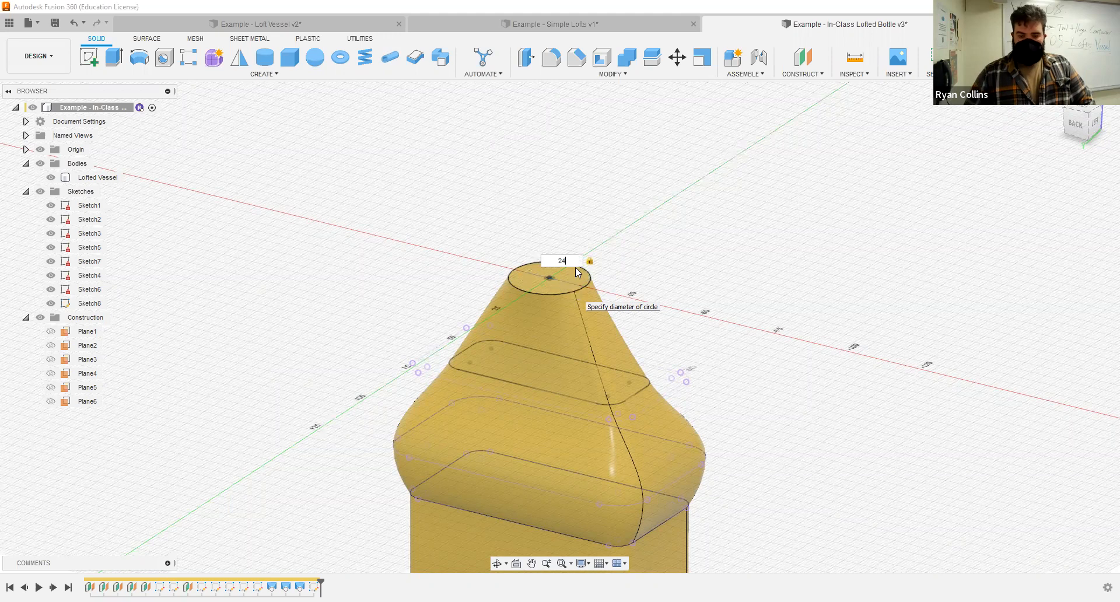
key(Return)
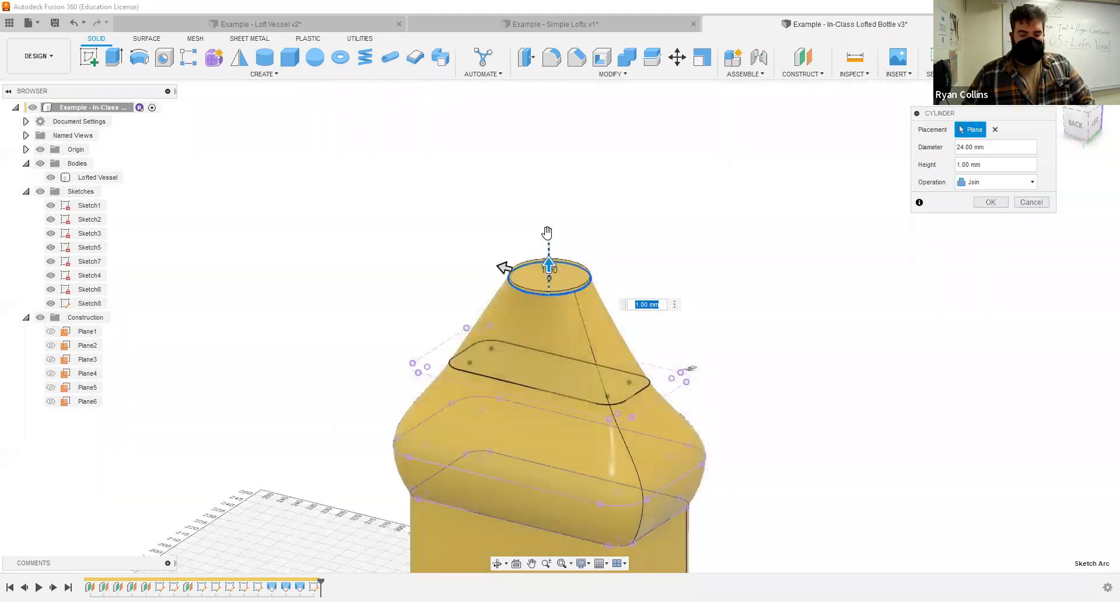
drag(549, 265, 547, 234)
text(22)
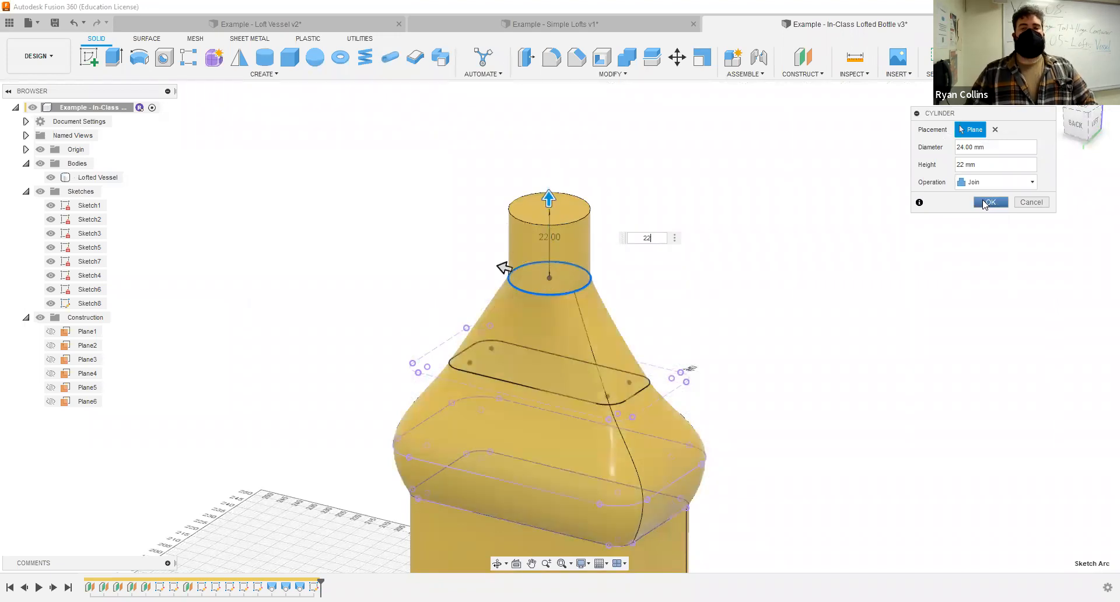
key(Return)
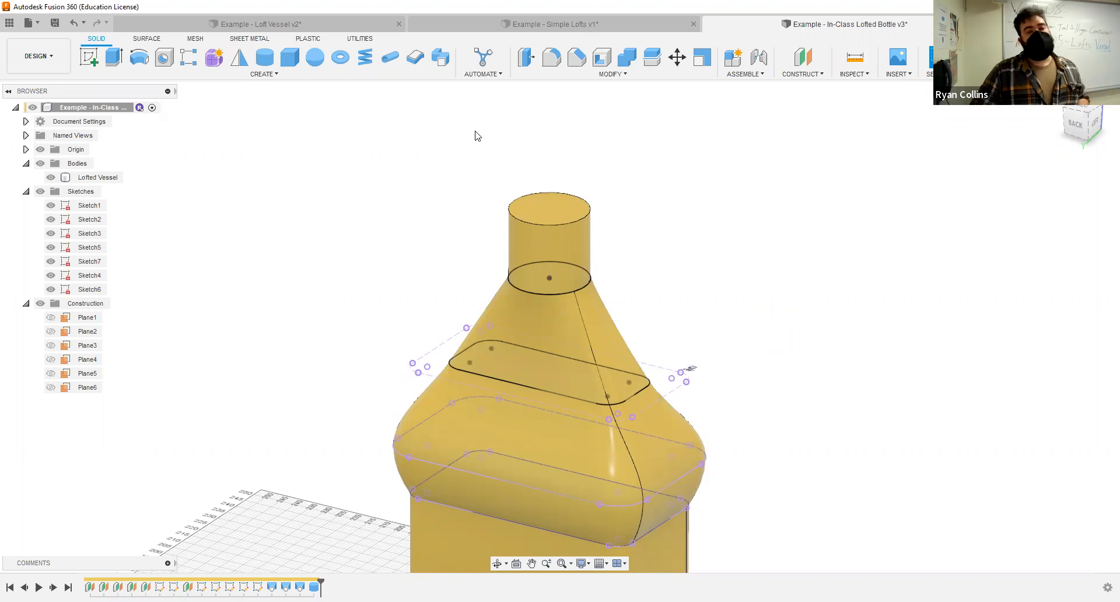
click(275, 76)
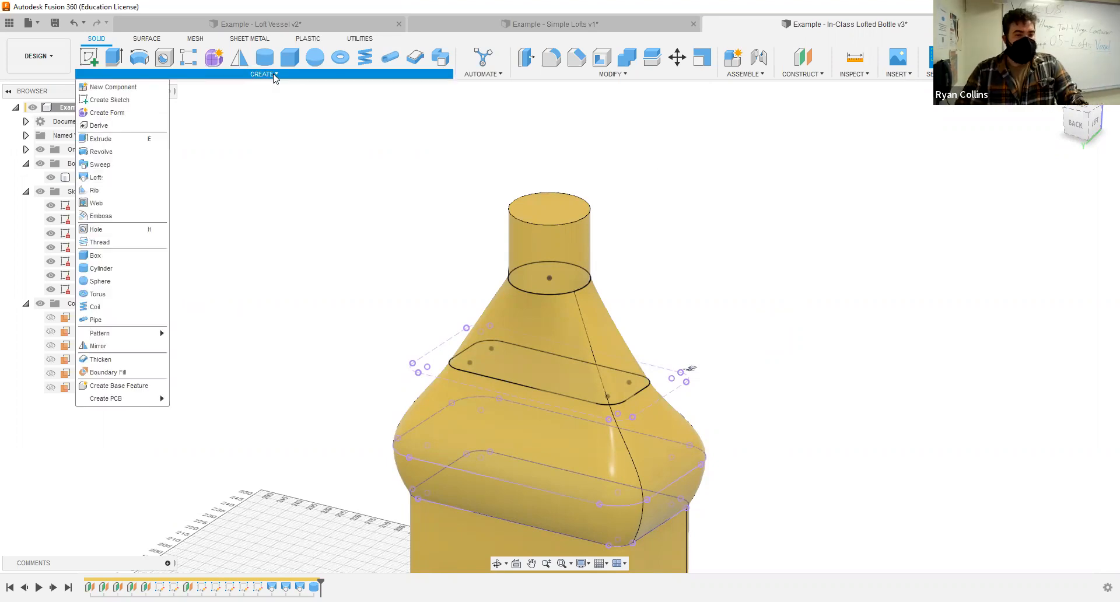
click(282, 216)
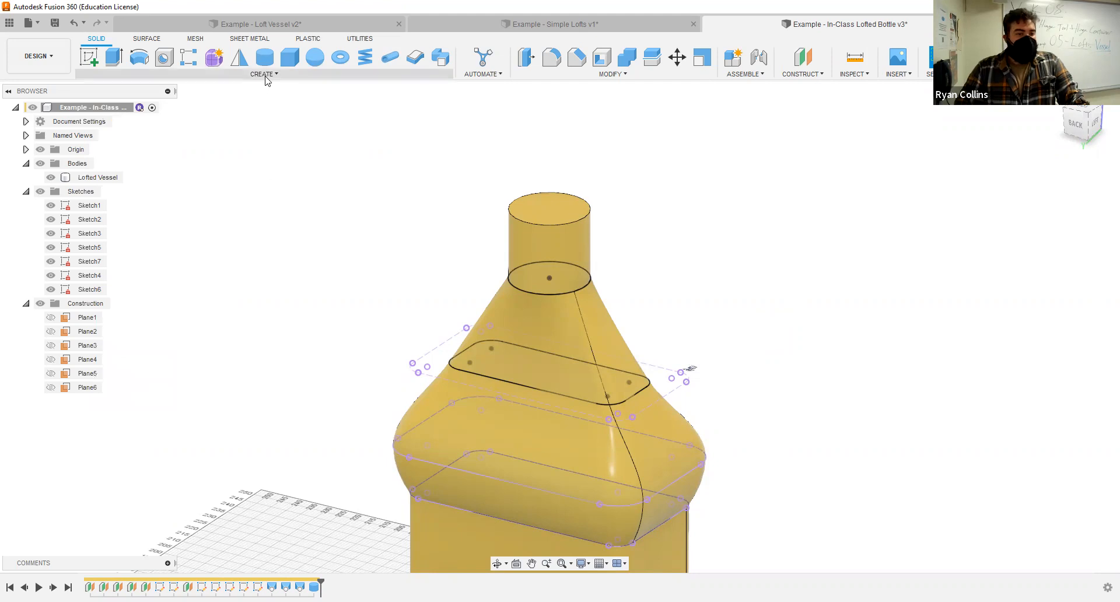
click(266, 76)
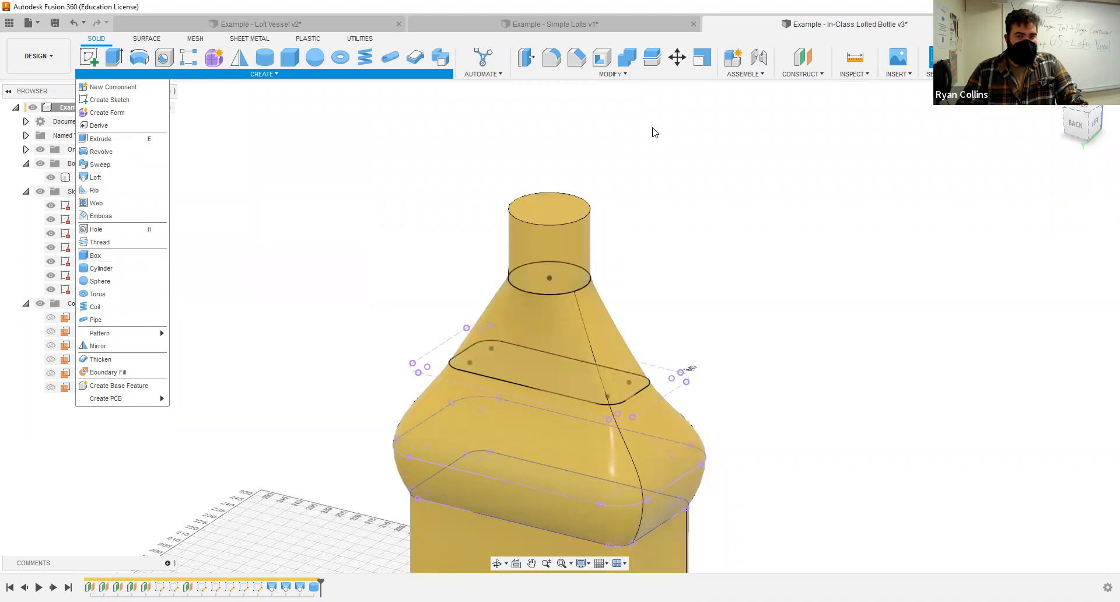
click(623, 74)
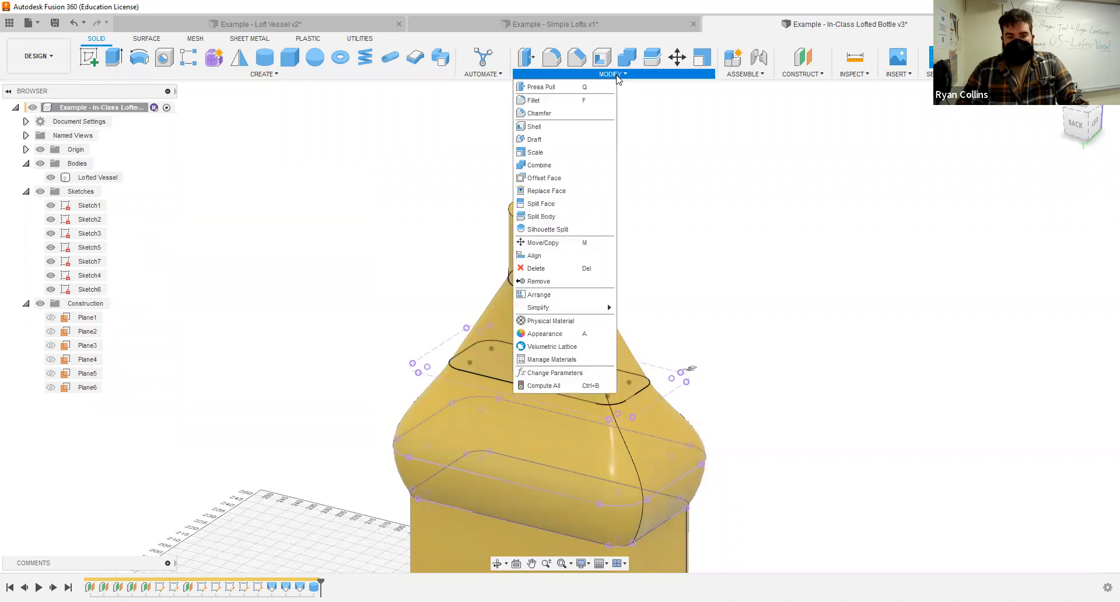
click(239, 80)
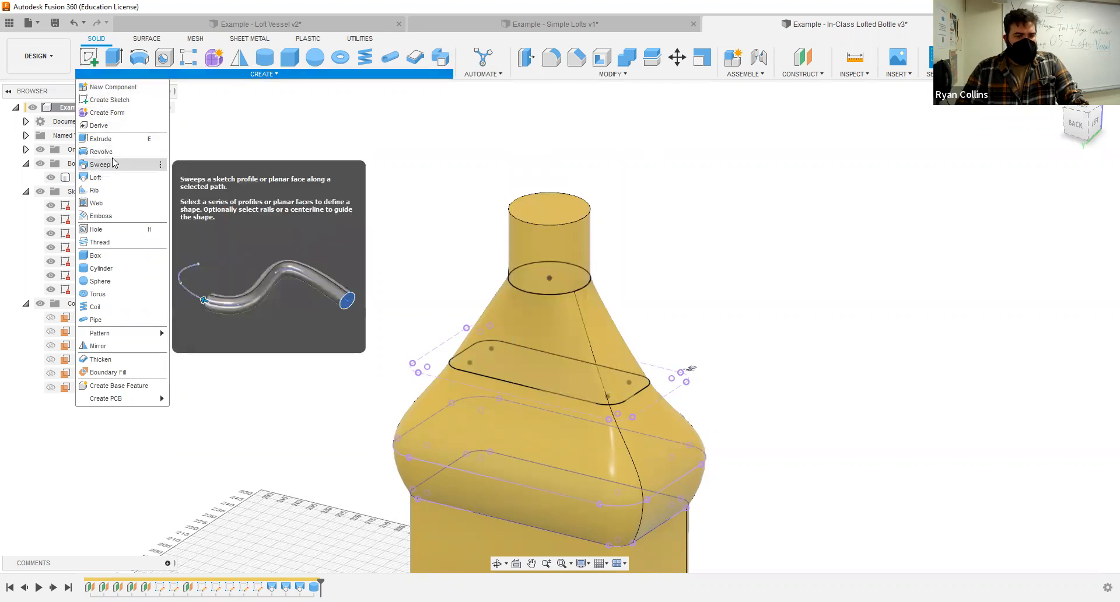
click(114, 242)
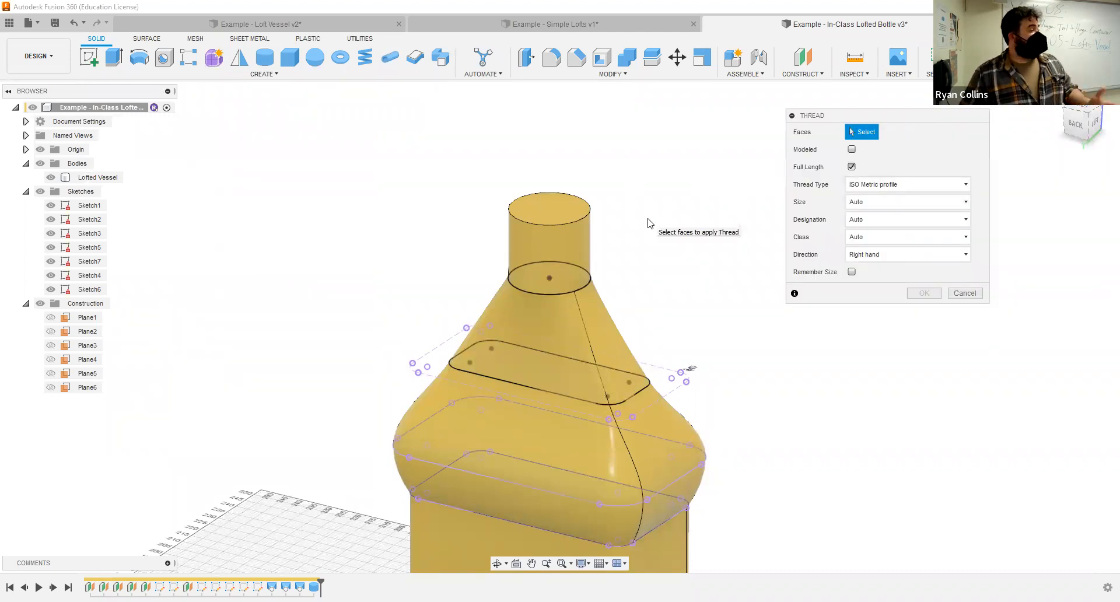
click(576, 243)
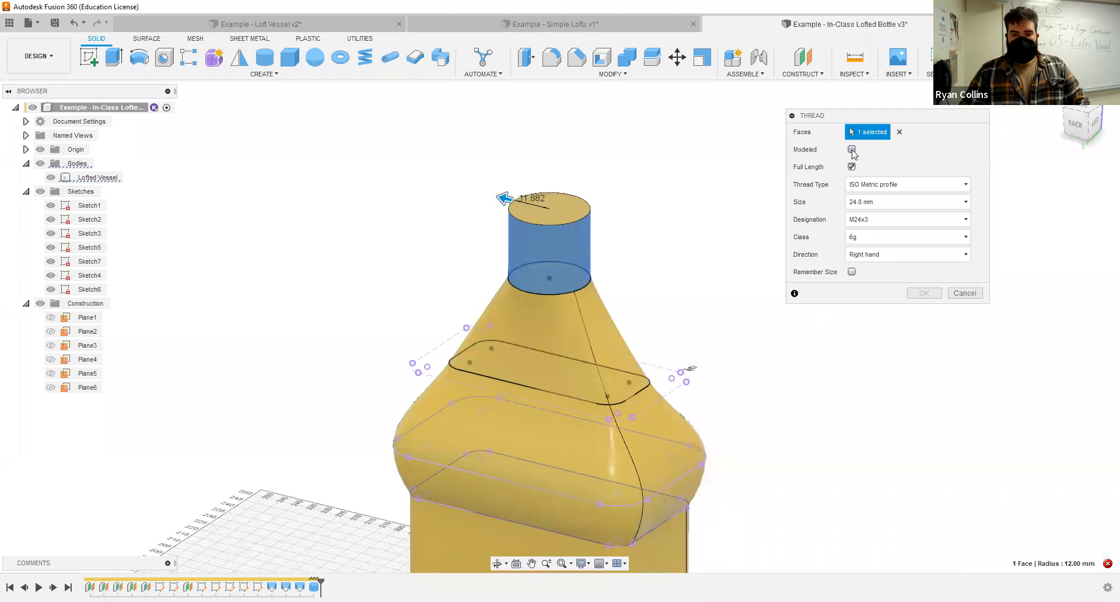
click(852, 150)
click(852, 150)
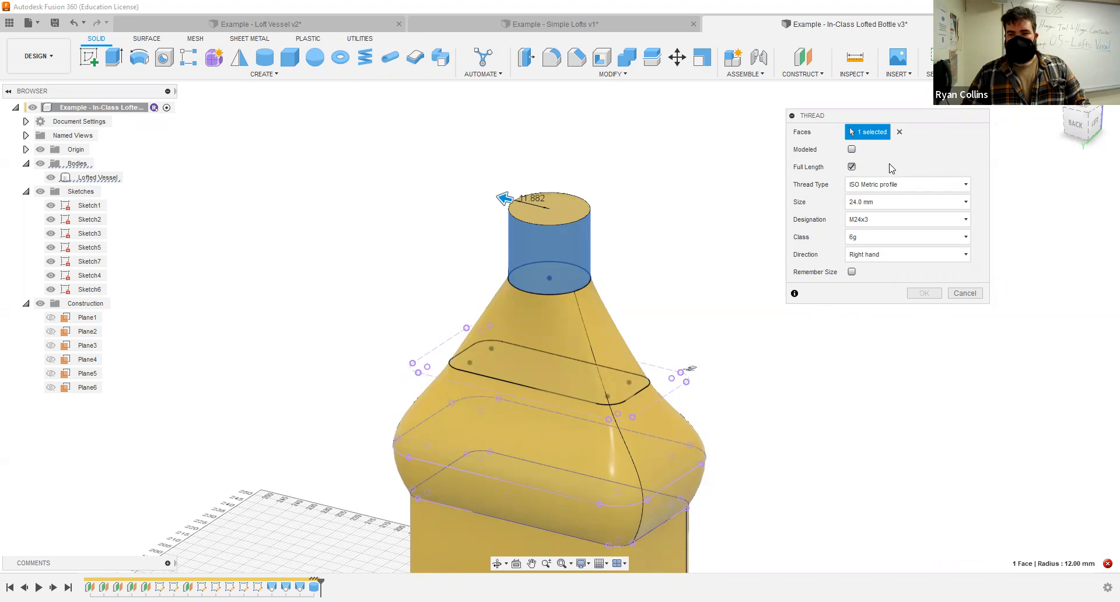
click(852, 150)
click(852, 150)
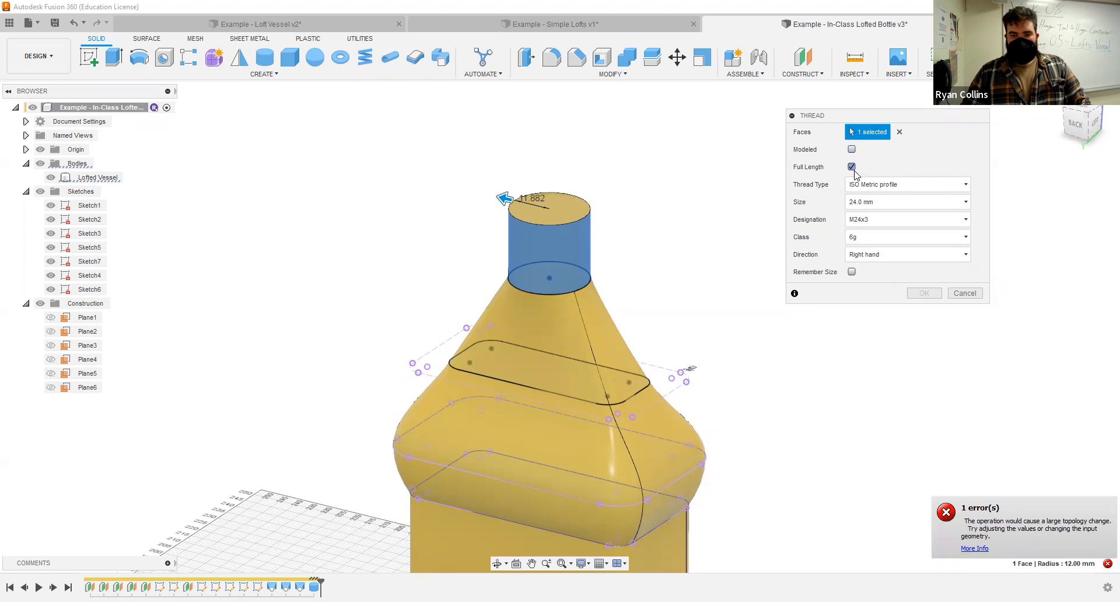
click(902, 206)
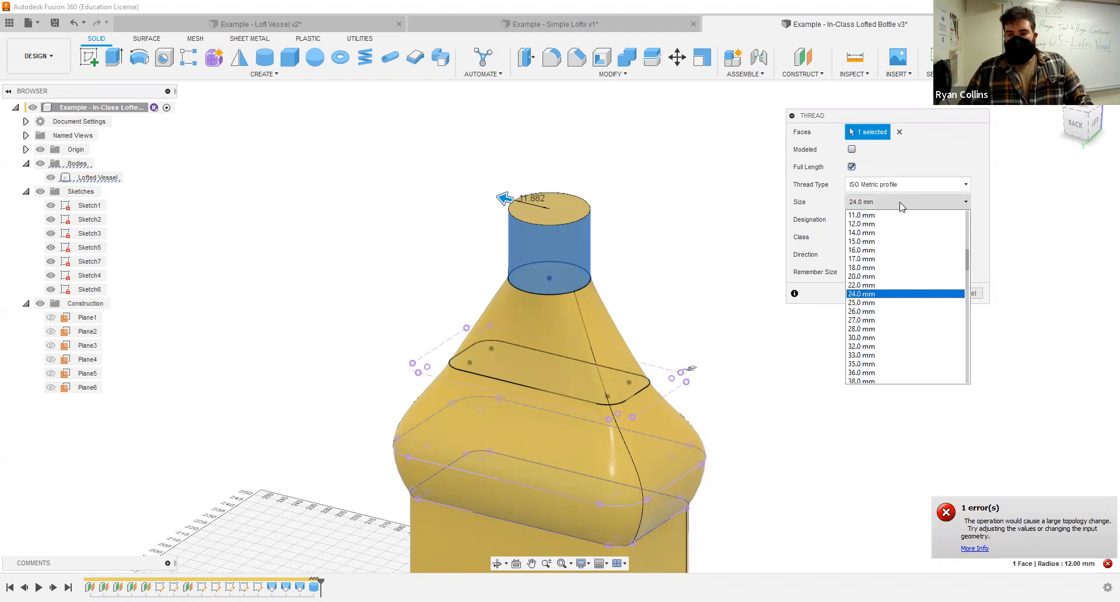
click(881, 269)
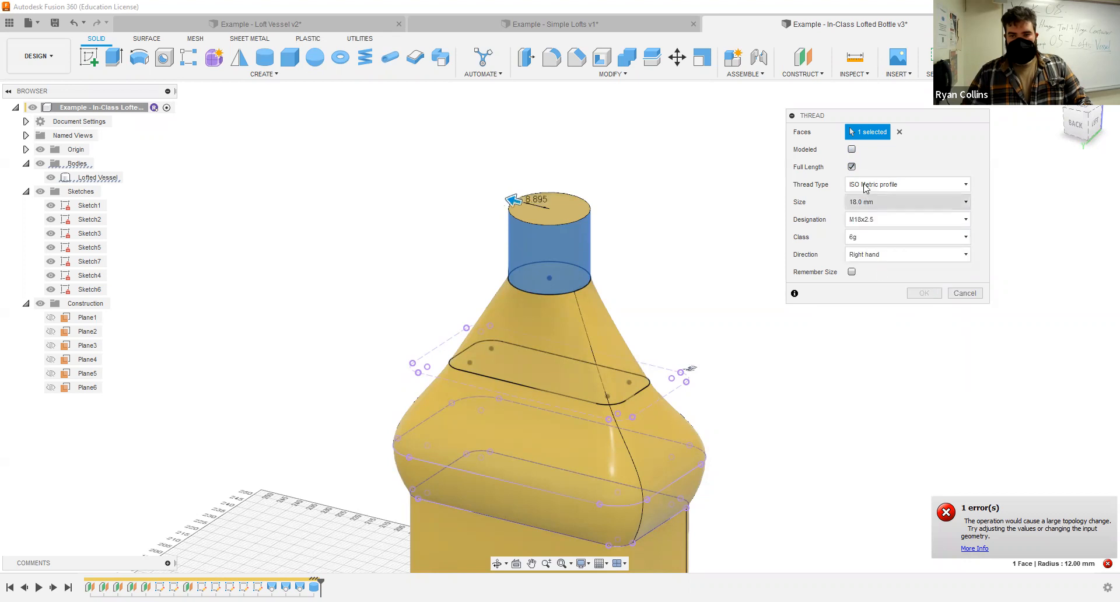
click(852, 150)
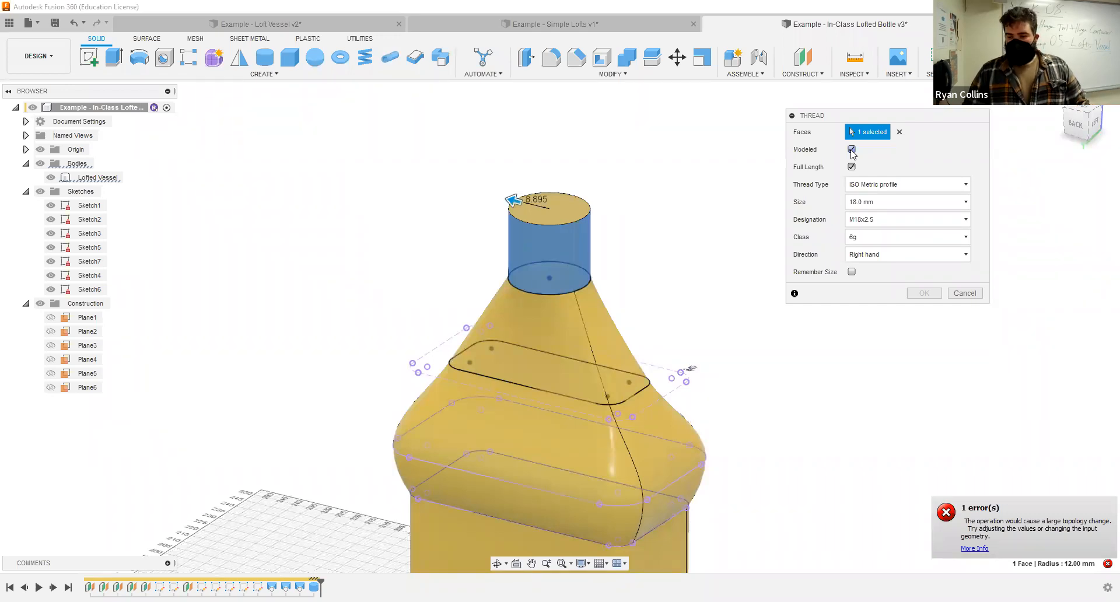
click(965, 293)
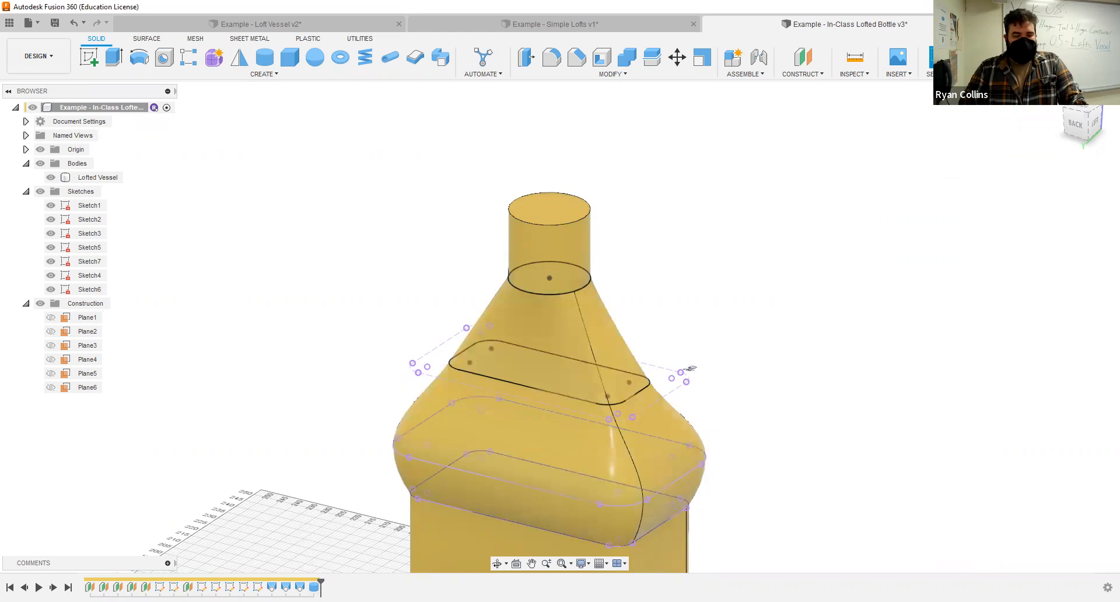
- Edit the neck cylinder feature and change its operation from Join to New Body
right_click(314, 587)
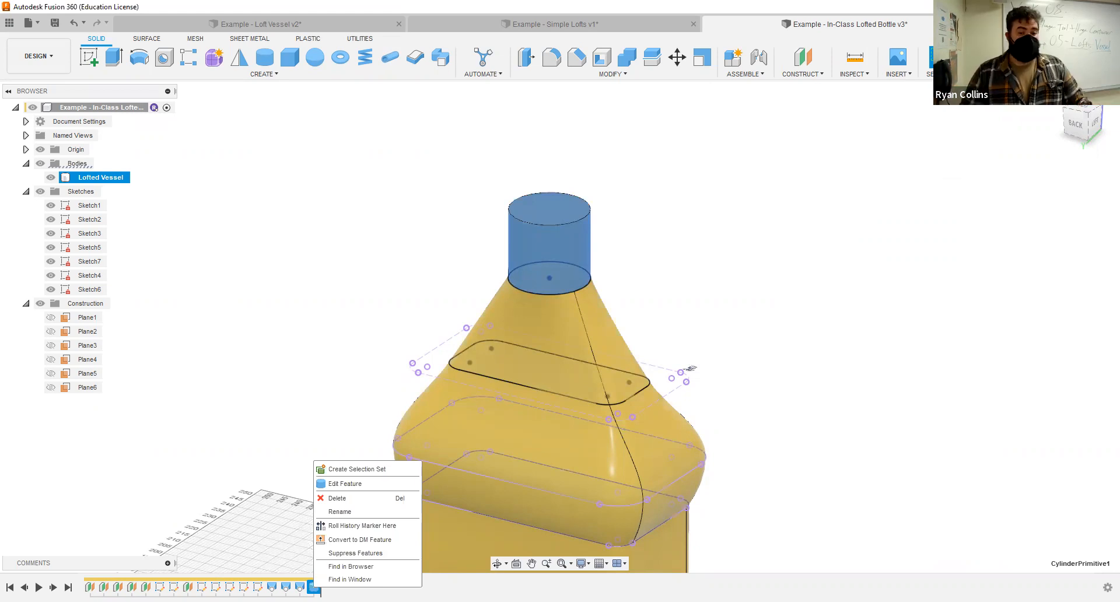
click(342, 489)
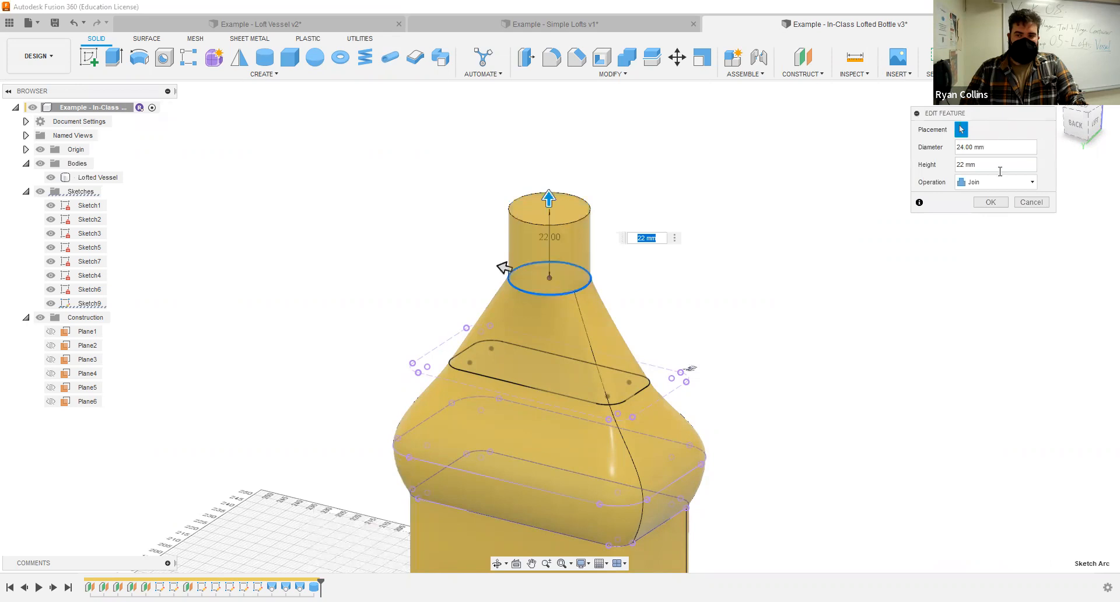
click(991, 182)
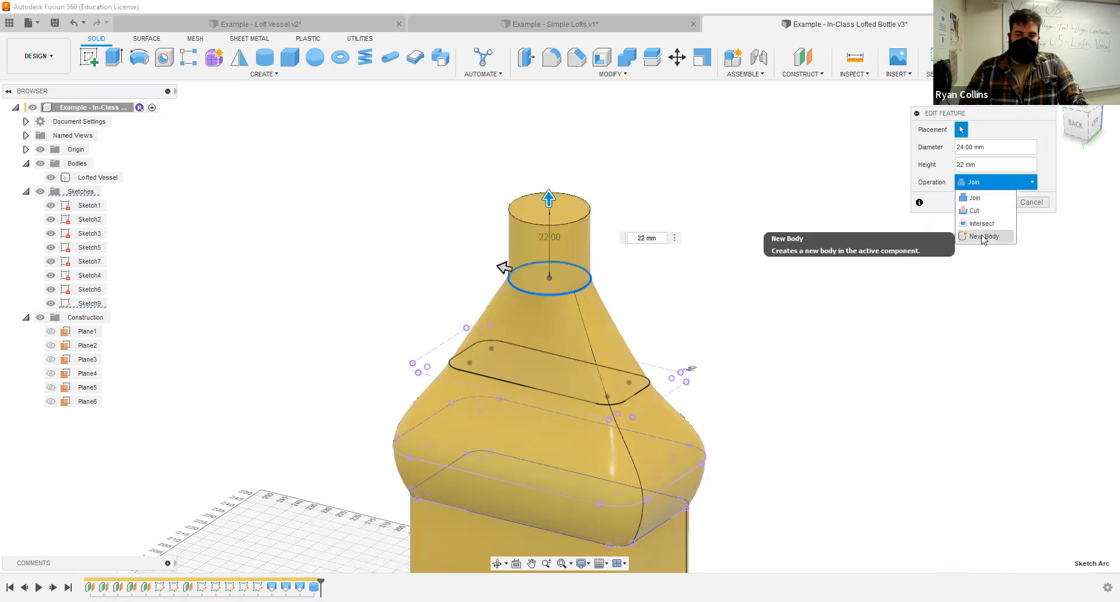
click(984, 236)
click(992, 203)
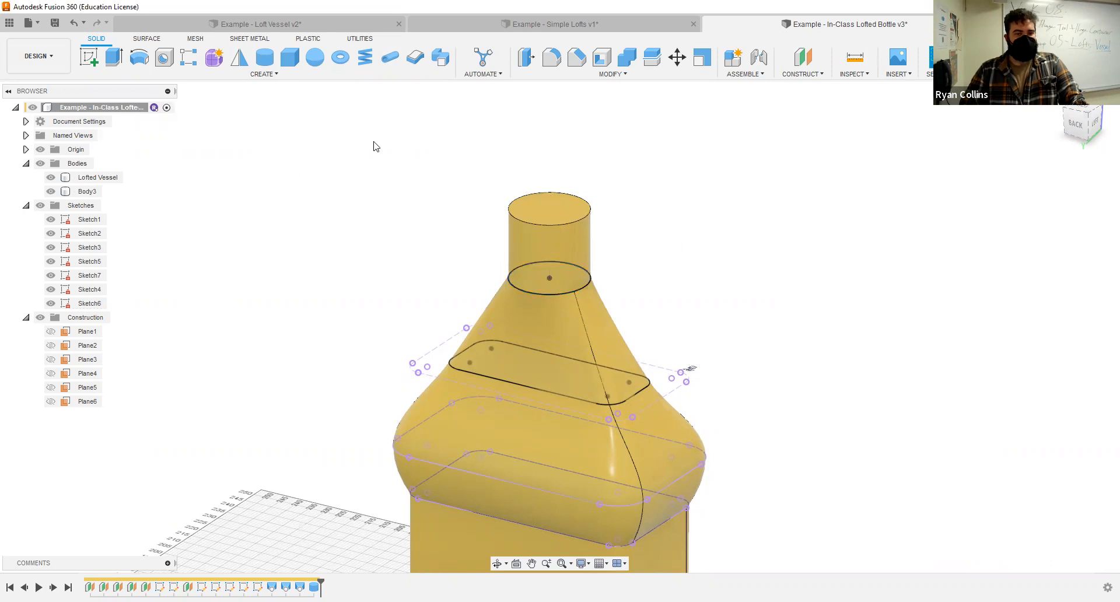
- Add a modeled, full-length ISO Metric thread to the neck cylinder's side face, size 24.0 mm, designation M24x3, class 6g, right hand
click(272, 78)
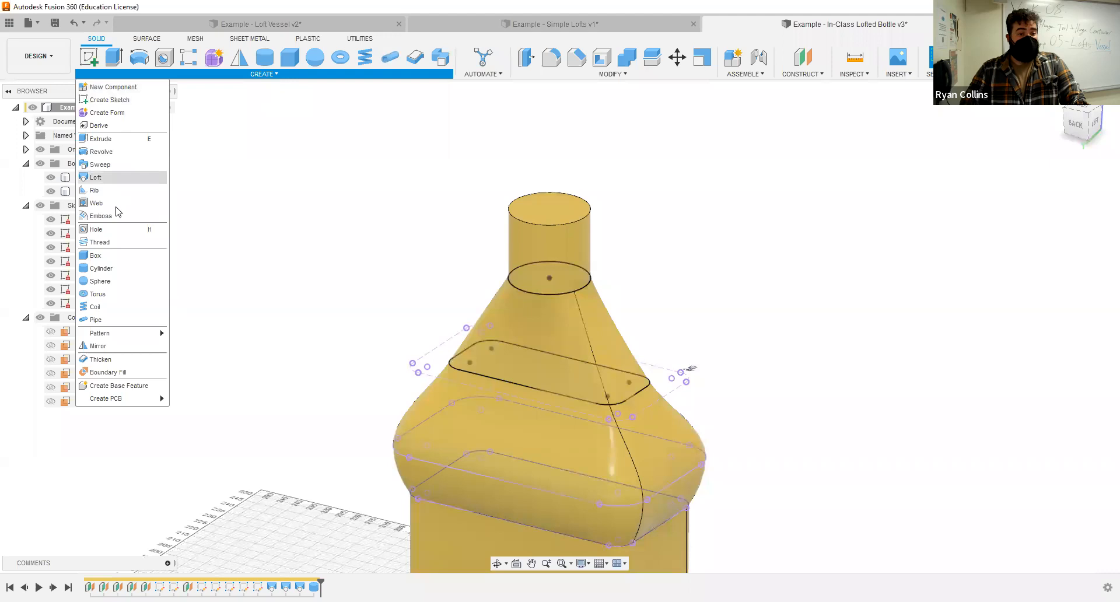
click(120, 244)
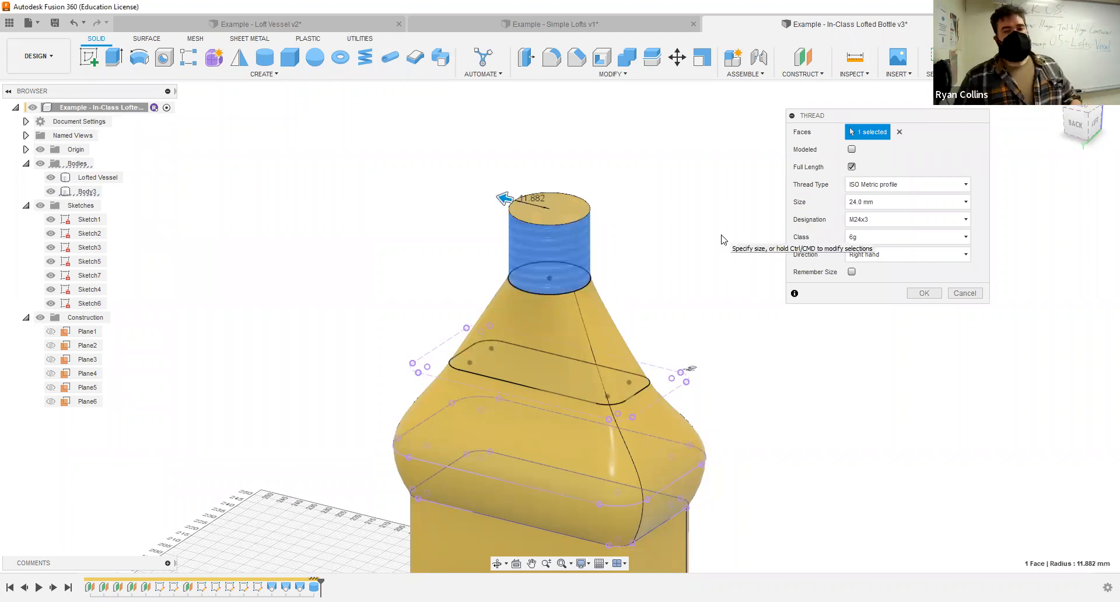
scroll(633, 245, up, 3)
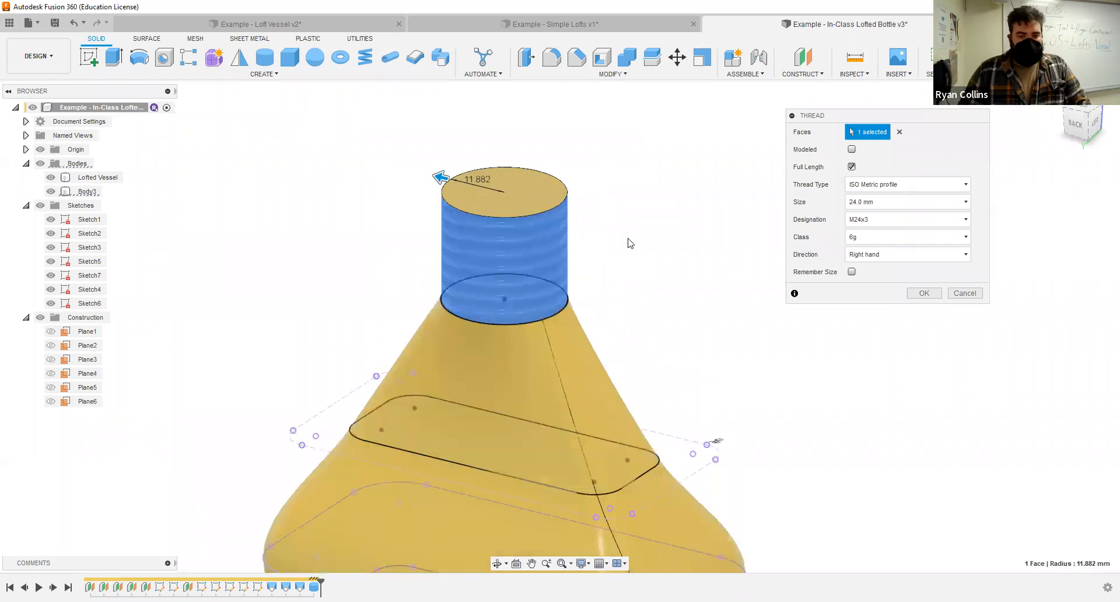
shift+middle_drag(611, 262, 532, 218)
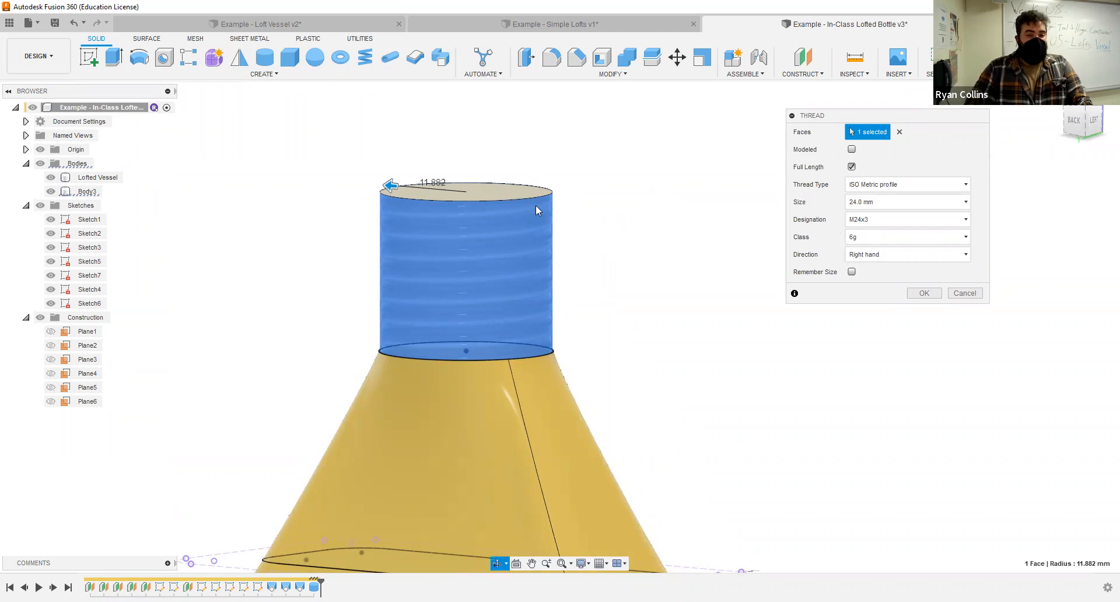
shift+middle_drag(535, 204, 503, 209)
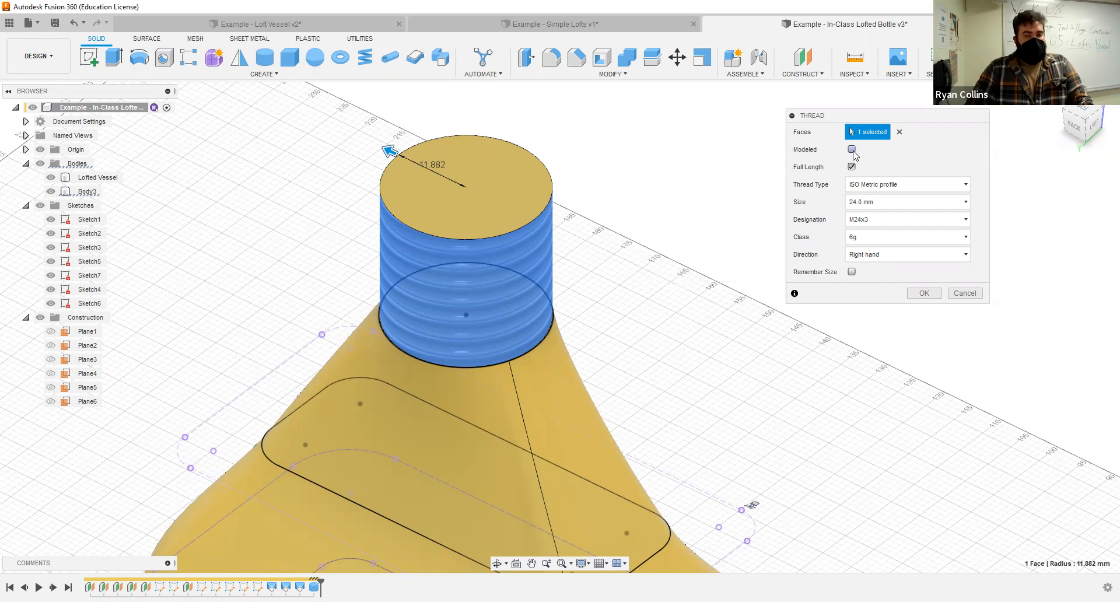
click(852, 149)
shift+middle_drag(695, 289, 677, 266)
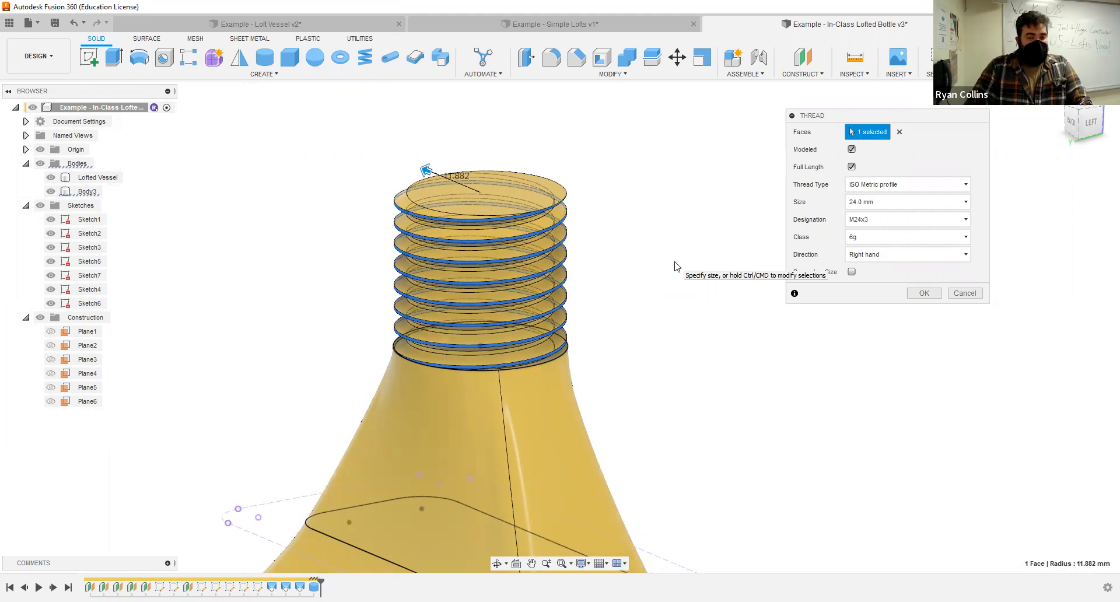
click(852, 149)
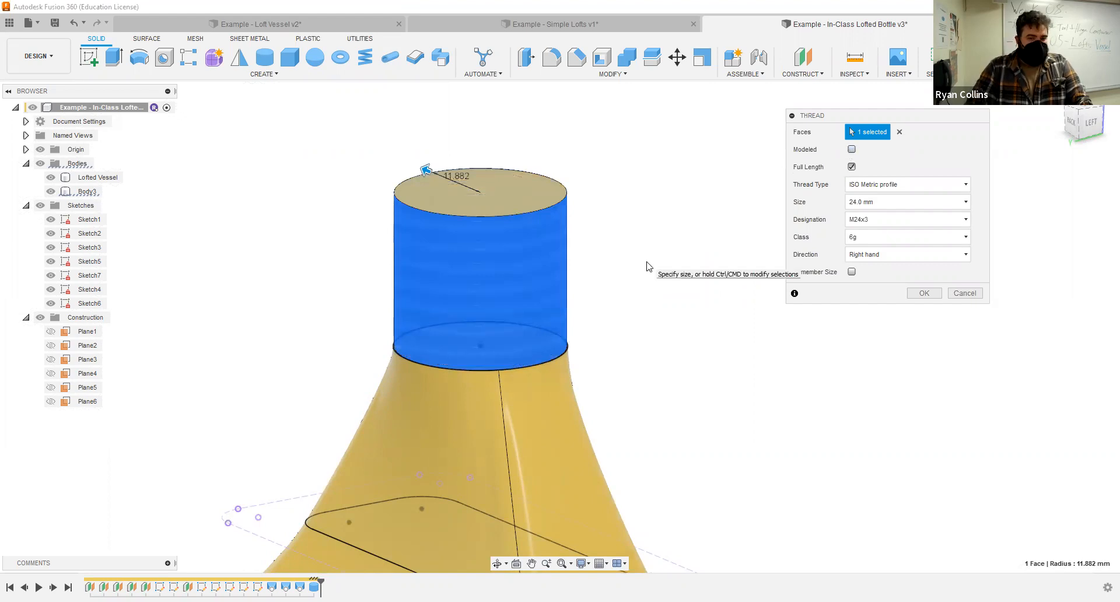
shift+middle_drag(620, 325, 629, 325)
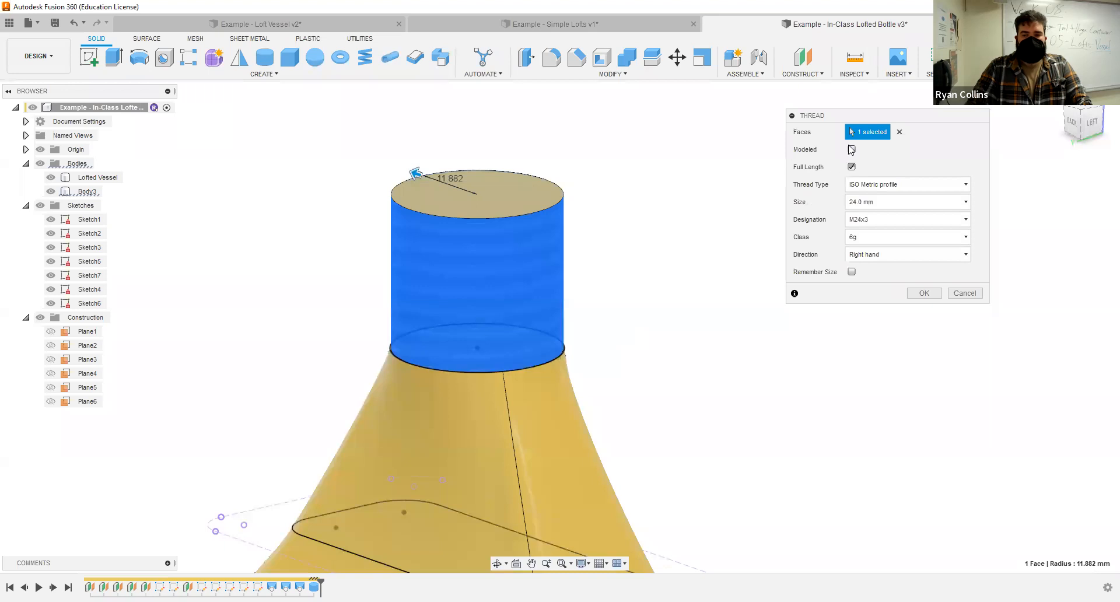
click(852, 149)
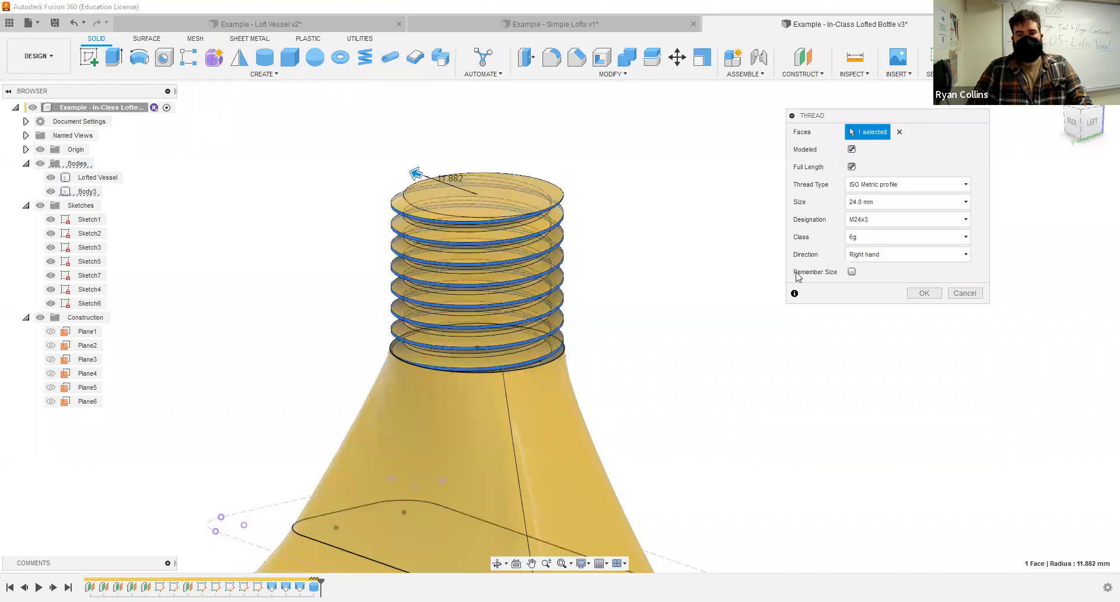
click(924, 293)
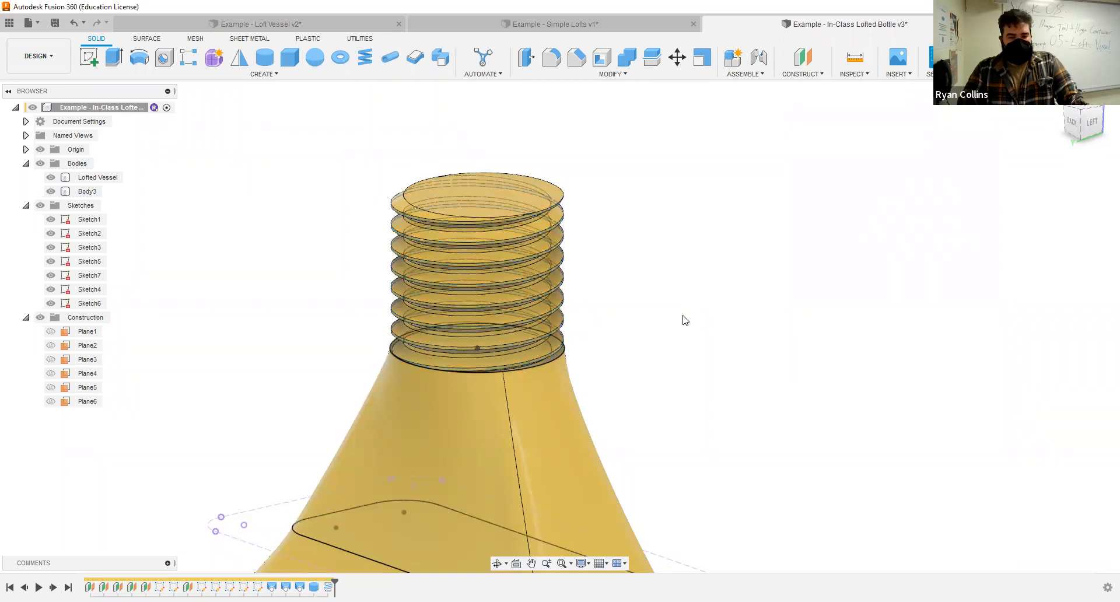
- Save the design with the version description "Threaded Top"
key(ctrl+s)
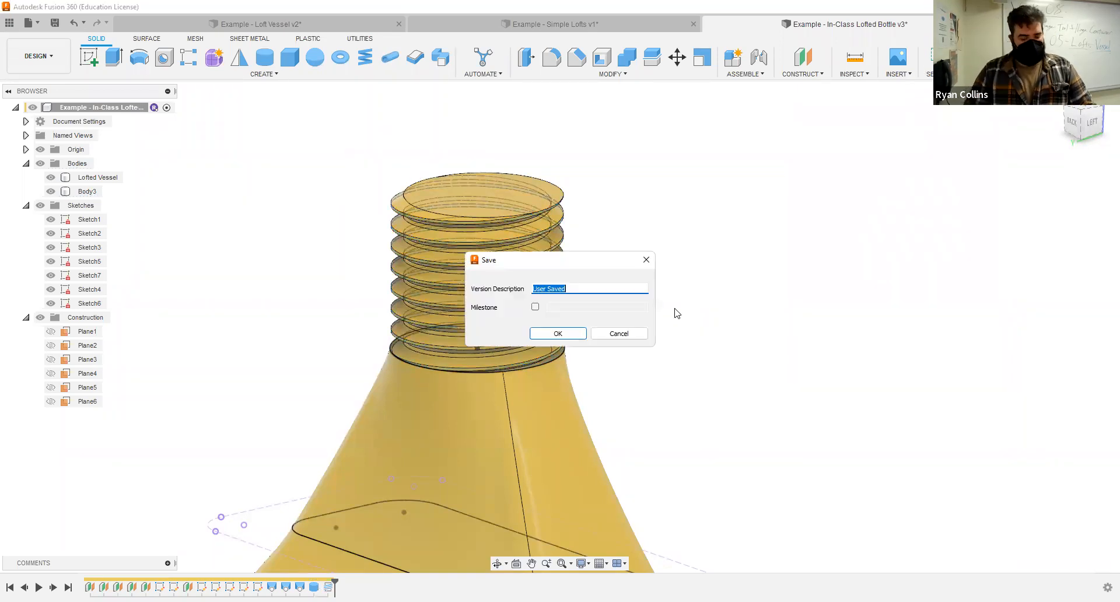
text(Thread)
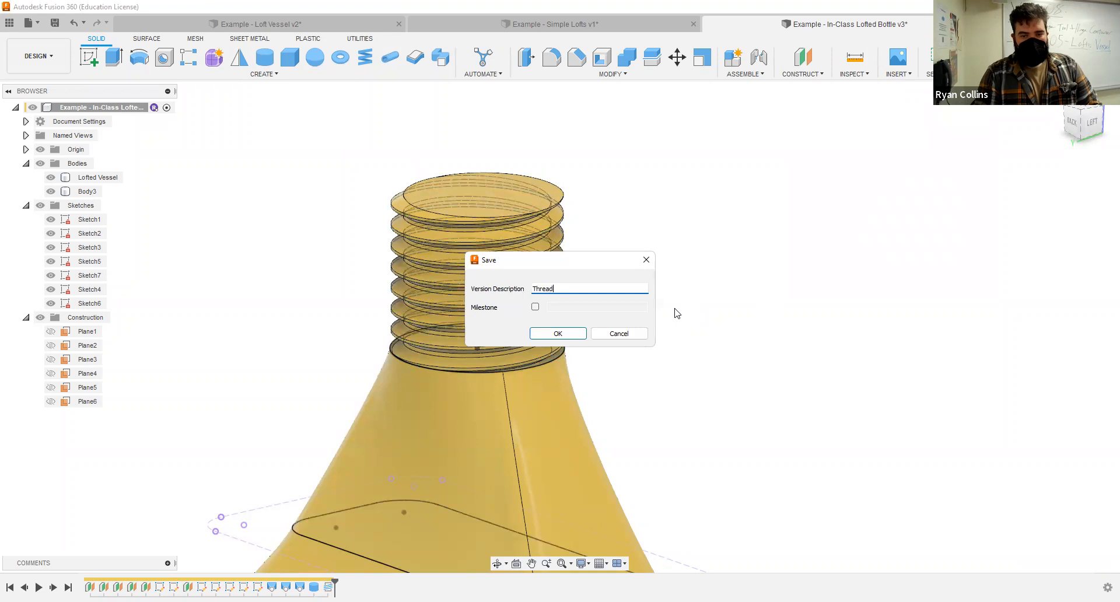
text(ed Top)
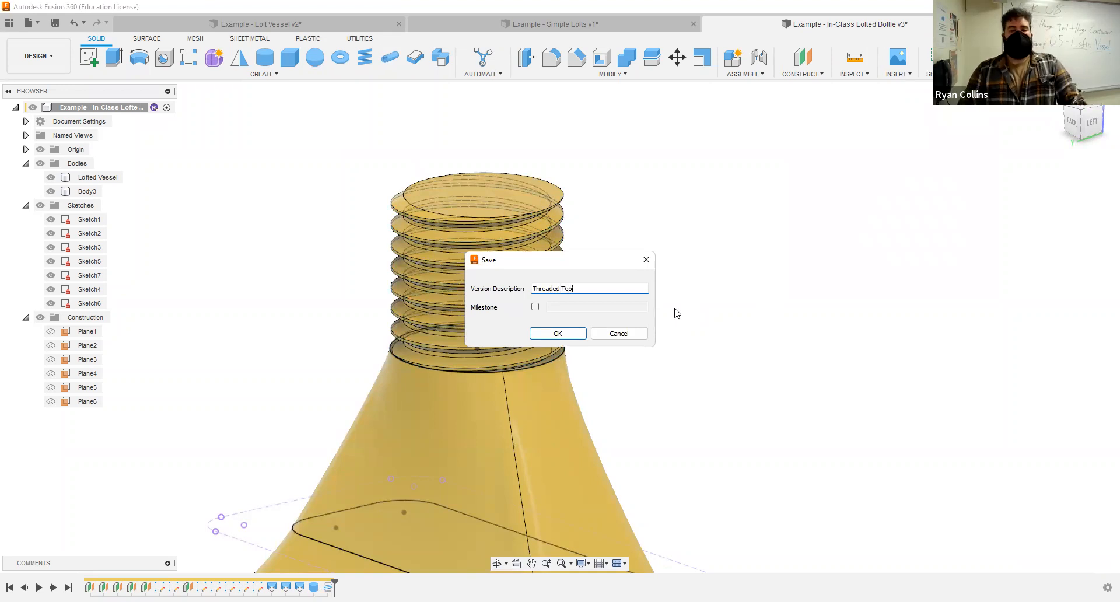
key(Return)
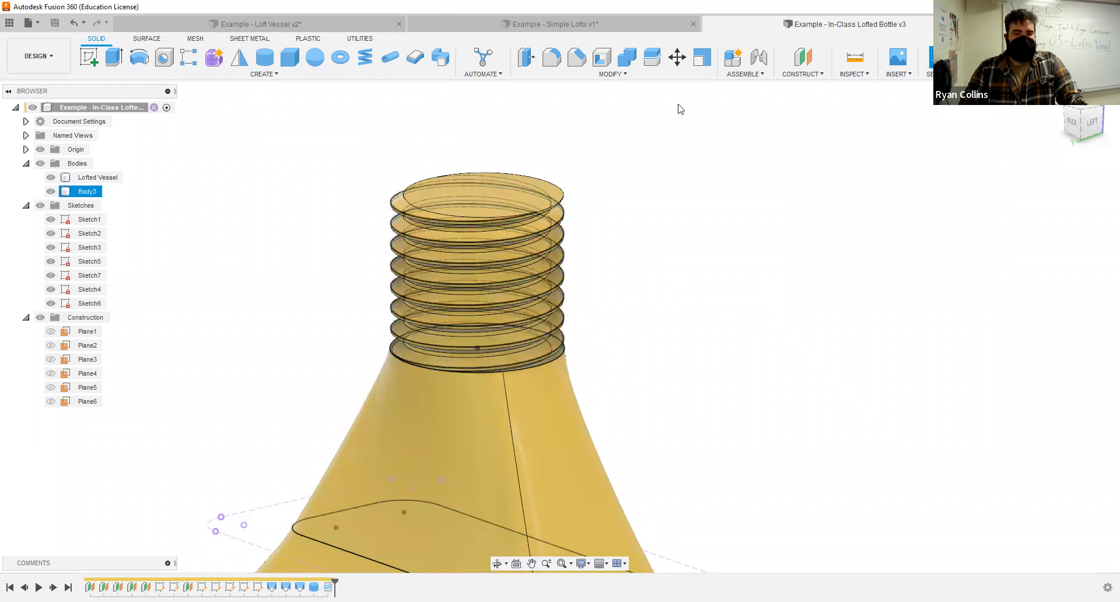
- Combine the threaded neck with the Lofted Vessel body using Join, with the vessel as target and the neck as tool
click(633, 60)
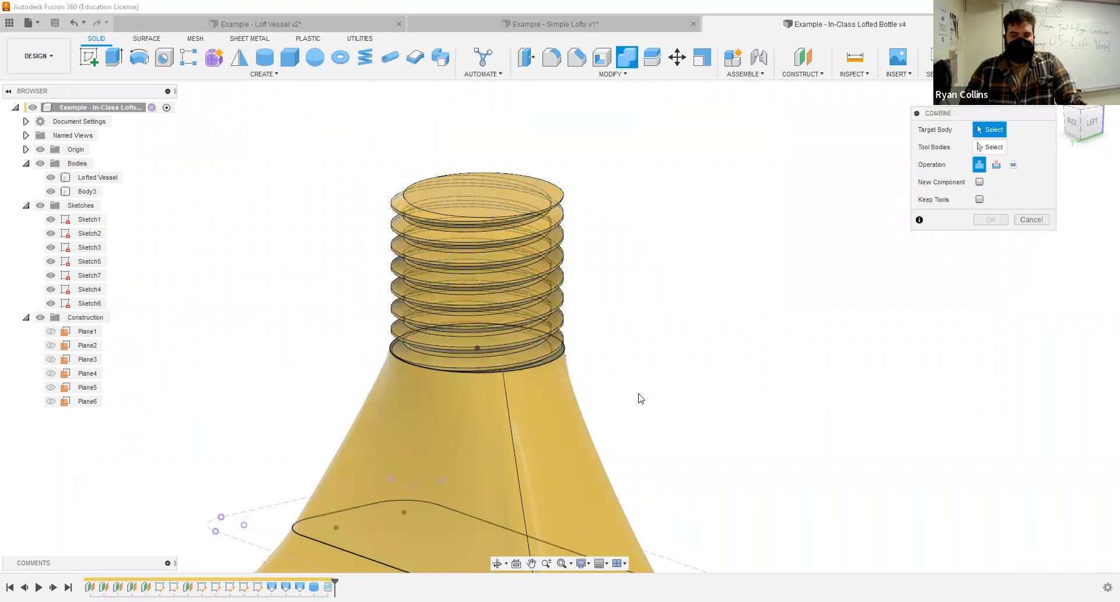
click(545, 430)
click(480, 203)
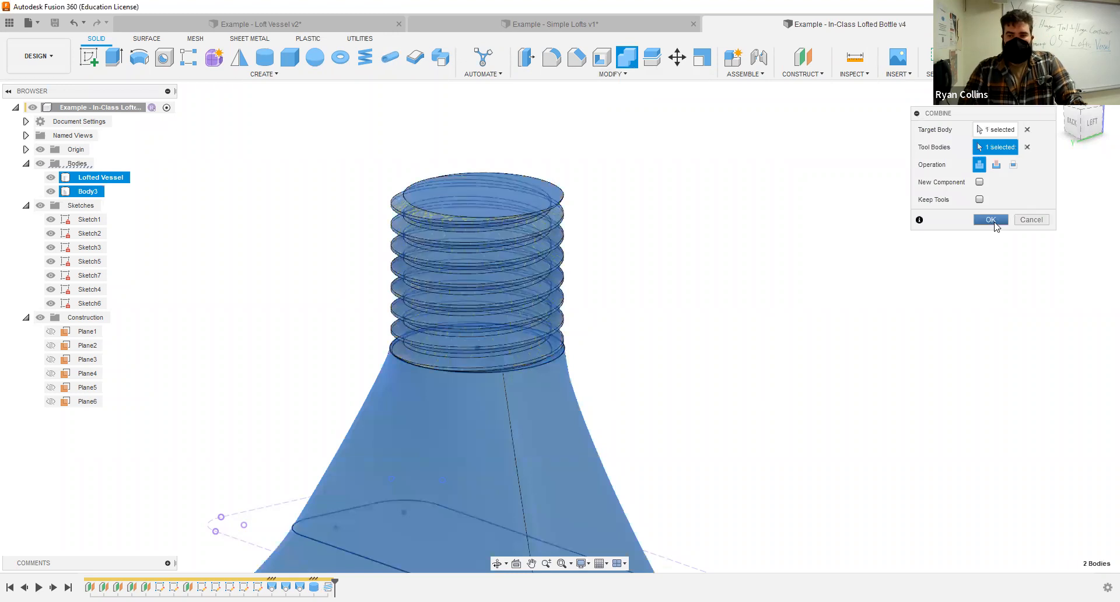
click(996, 227)
- Start a Shell on the bottle, removing the top face of the threaded neck, with 3 mm inside thickness
mouse_move(675, 375)
shift+middle_down()
mouse_move(680, 358)
mouse_move(623, 382)
mouse_move(663, 335)
shift+middle_up()
scroll(625, 370, up, 6)
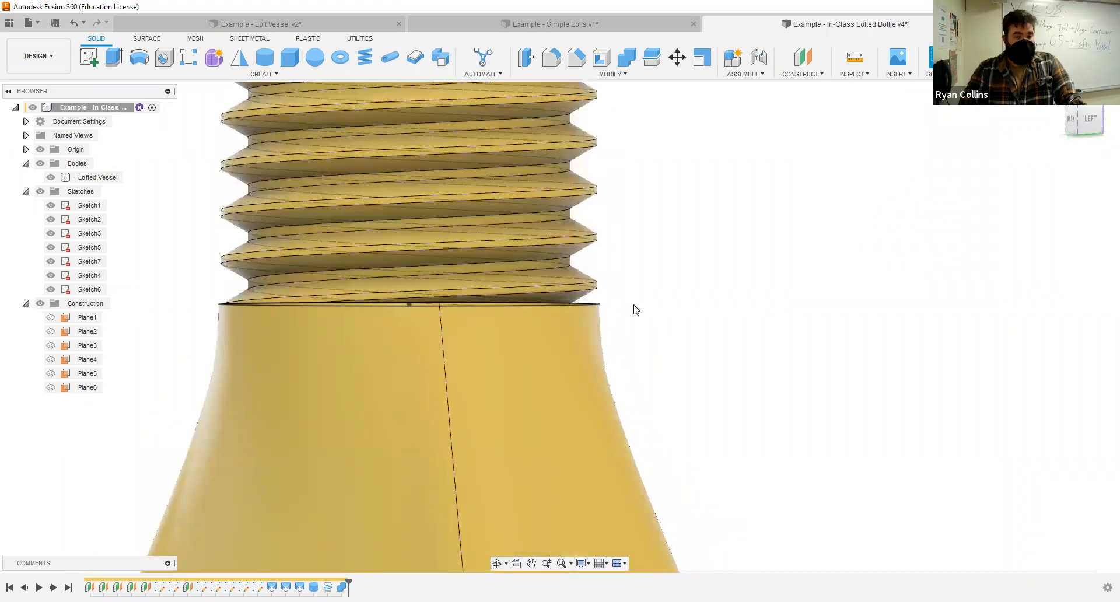
scroll(674, 321, down, 5)
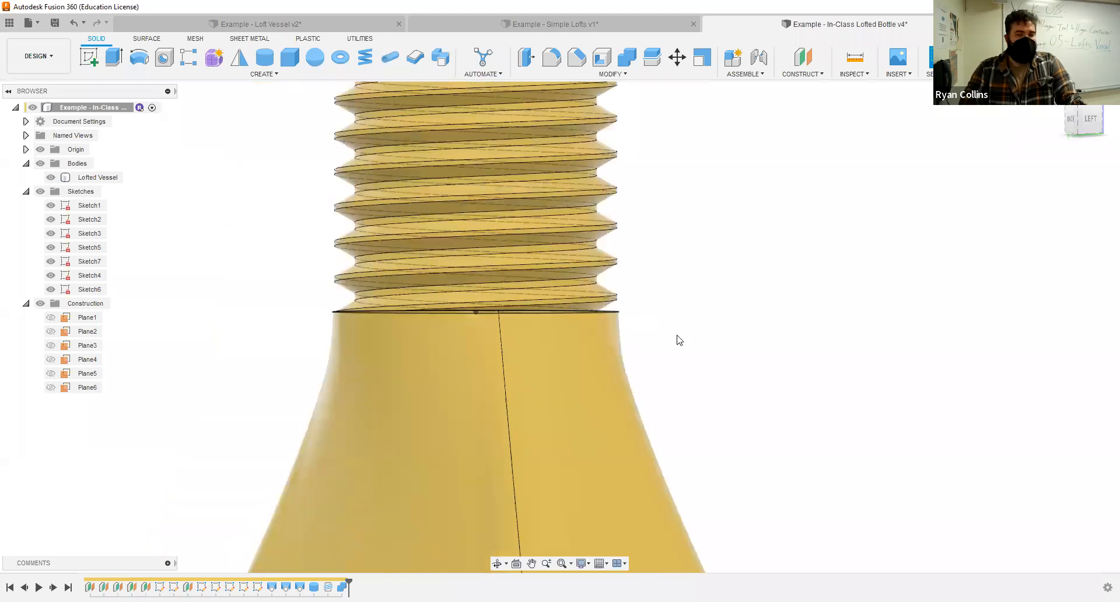
shift+middle_drag(705, 242, 728, 266)
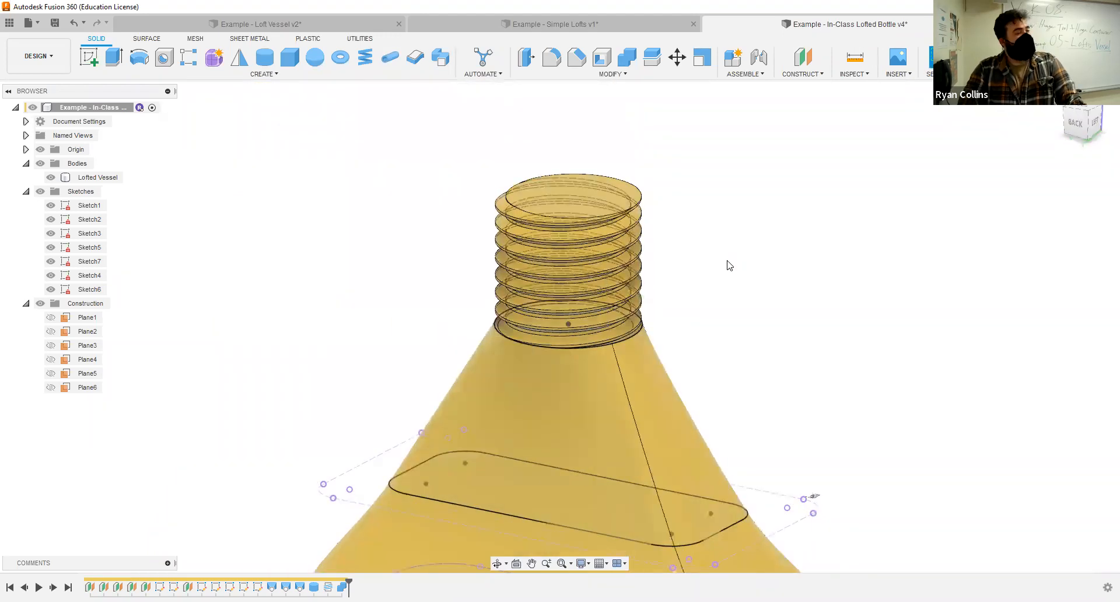
scroll(730, 269, down, 3)
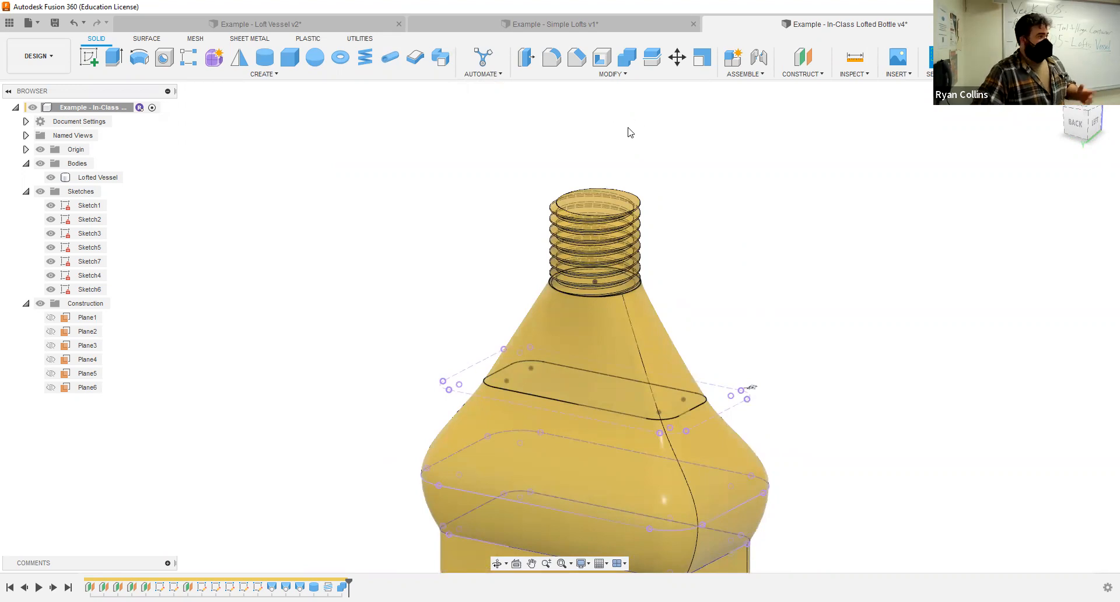
click(601, 59)
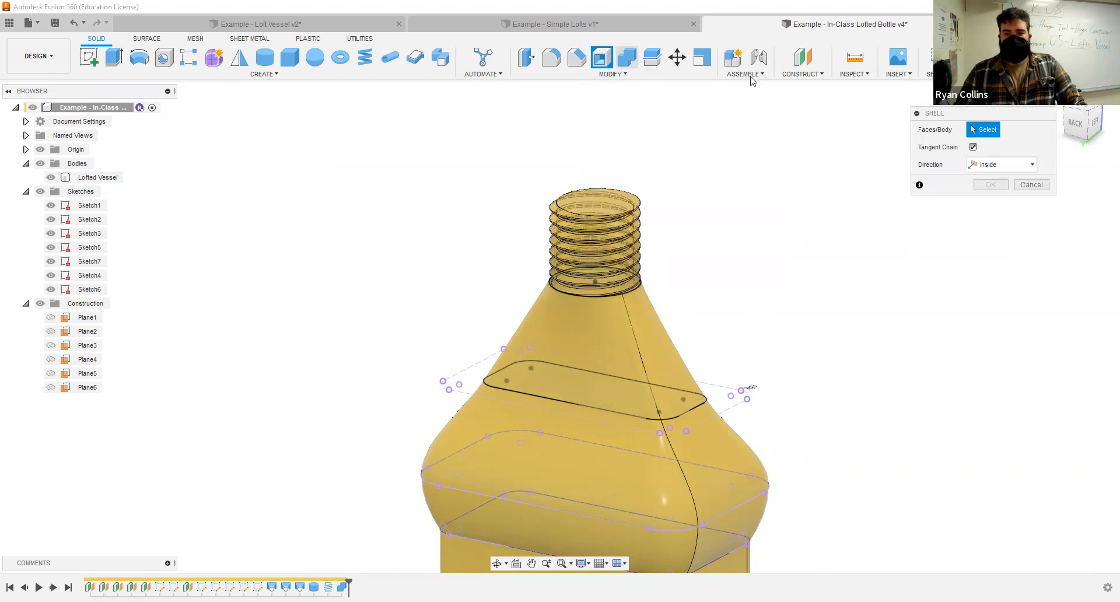
shift+middle_drag(654, 182, 603, 179)
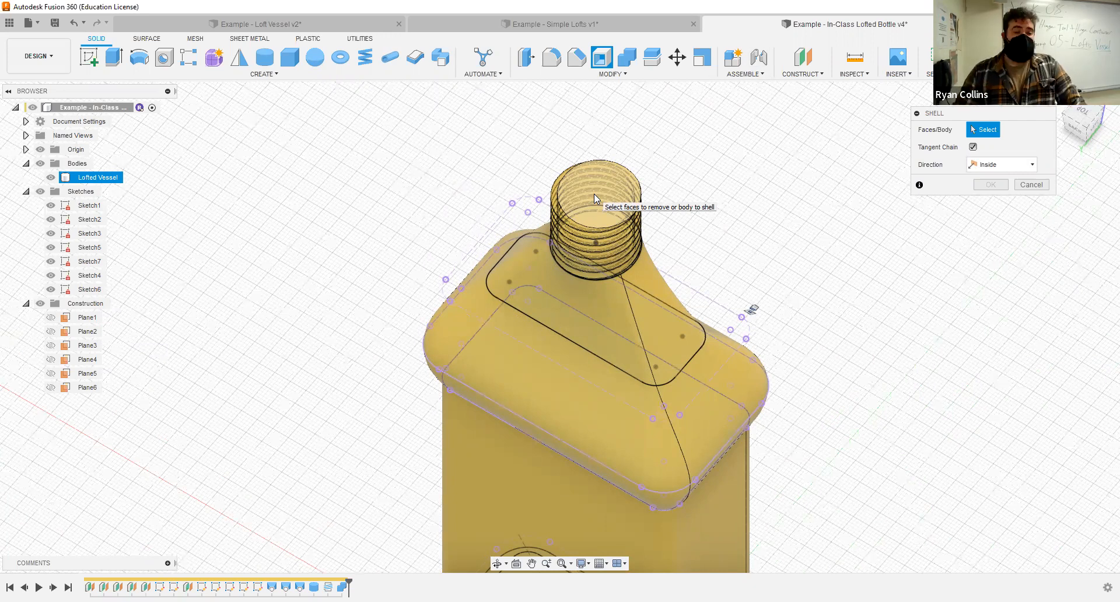
click(594, 193)
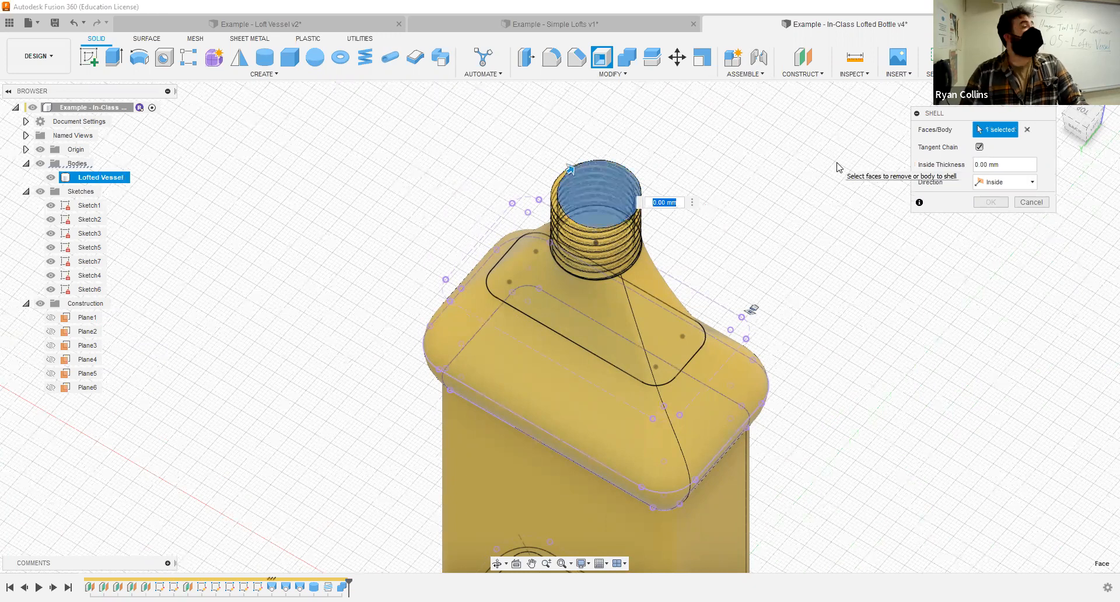
text(3)
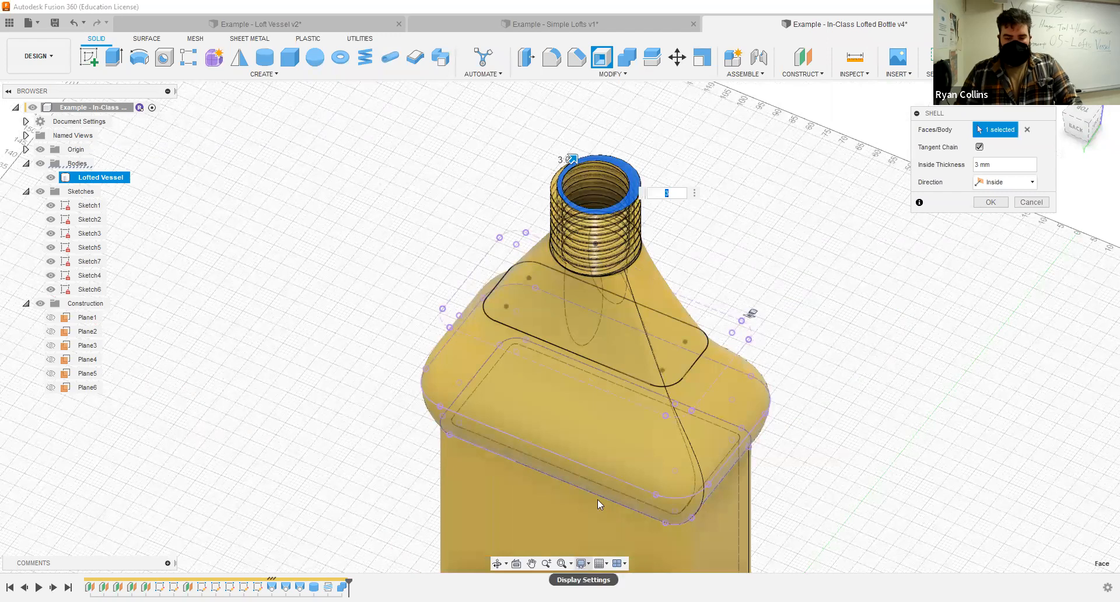
- Change the visual style to Shaded with Visible Edges Only
click(582, 563)
mouse_move(642, 471)
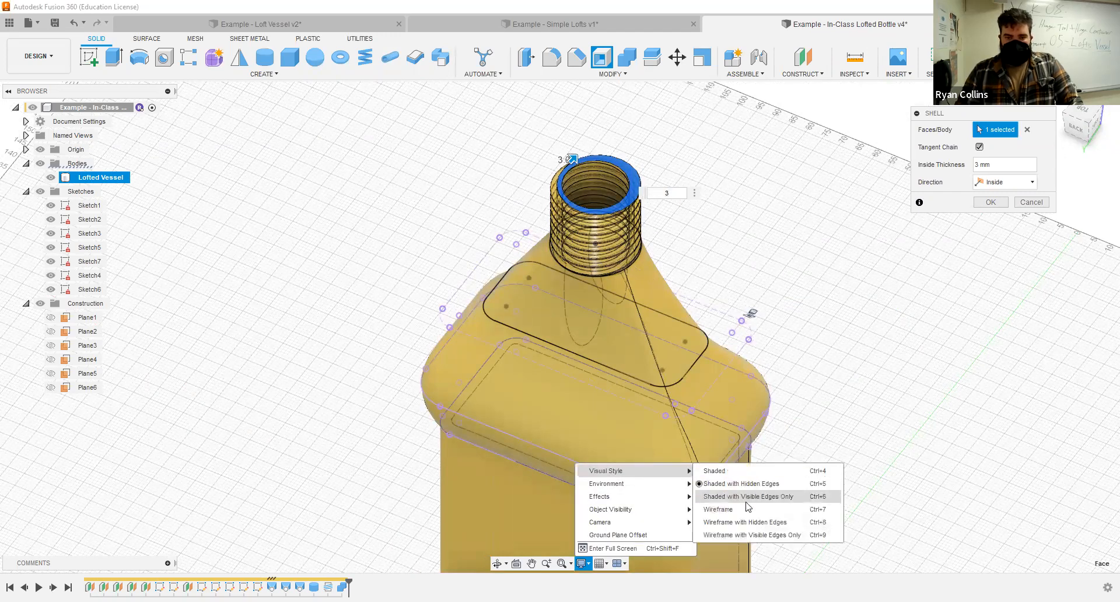
scroll(729, 189, up, 3)
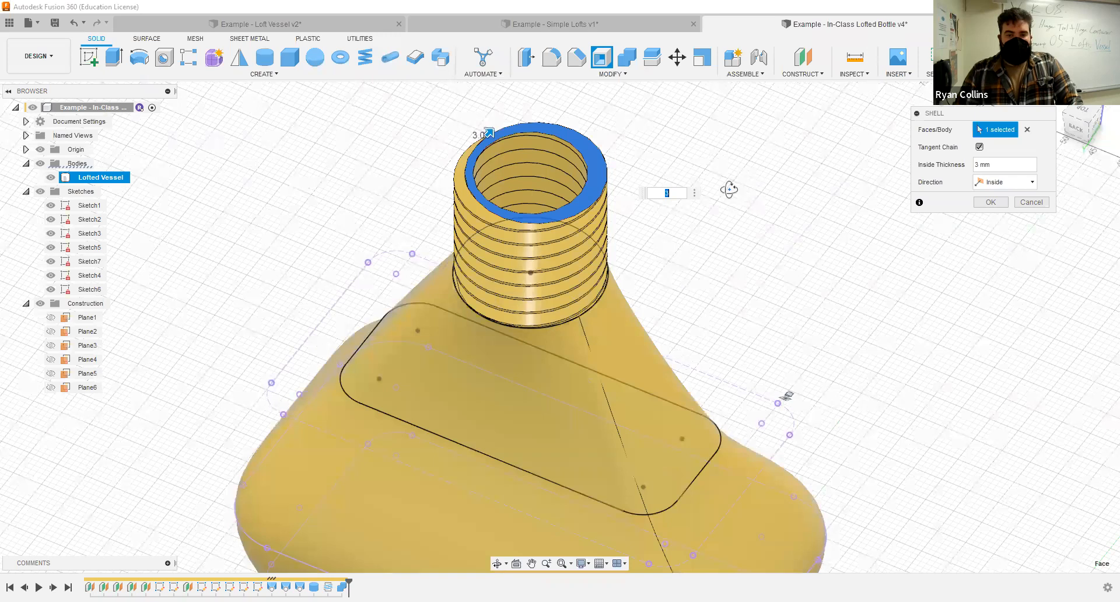
mouse_move(722, 162)
shift+middle_down()
mouse_move(695, 160)
mouse_move(711, 171)
mouse_move(707, 211)
mouse_move(720, 168)
mouse_move(721, 180)
shift+middle_up()
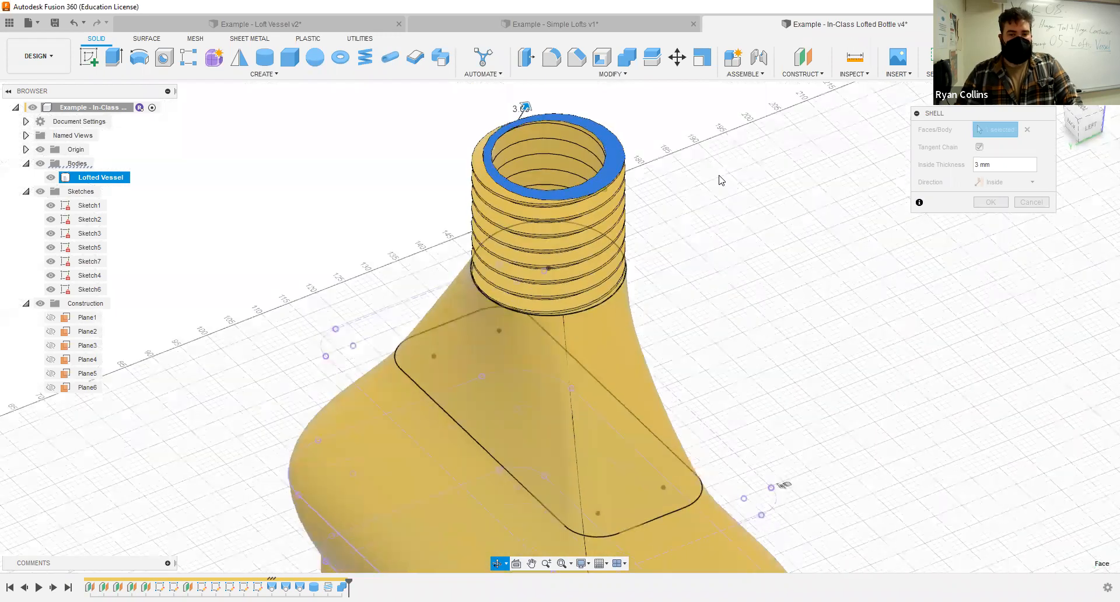
- Try an inside thickness of 4 mm for the bottle's shell
click(1004, 168)
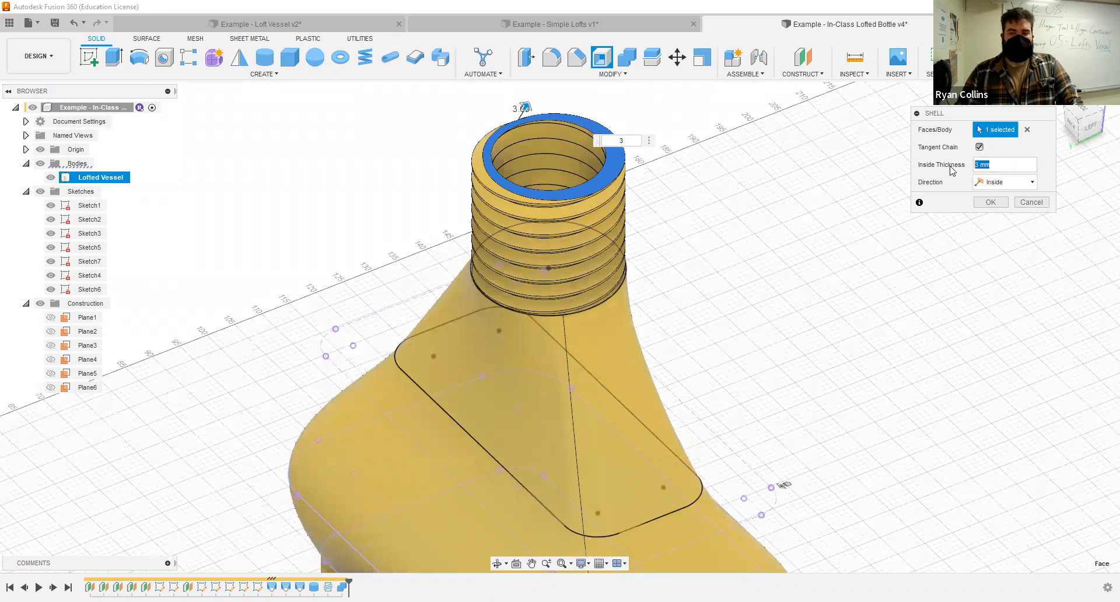
text(4)
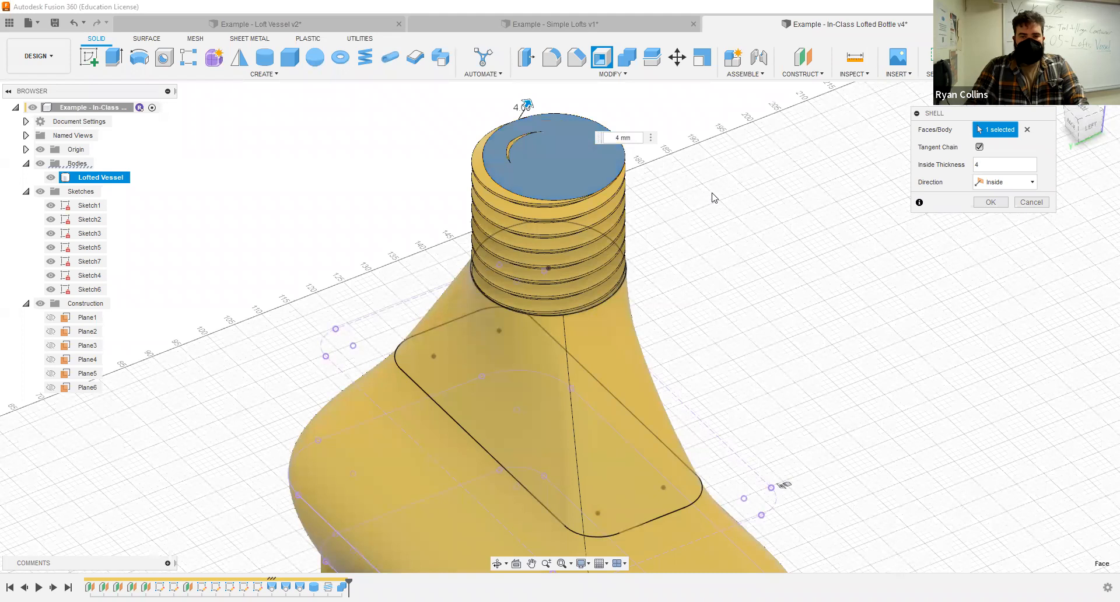
shift+middle_drag(704, 243, 744, 235)
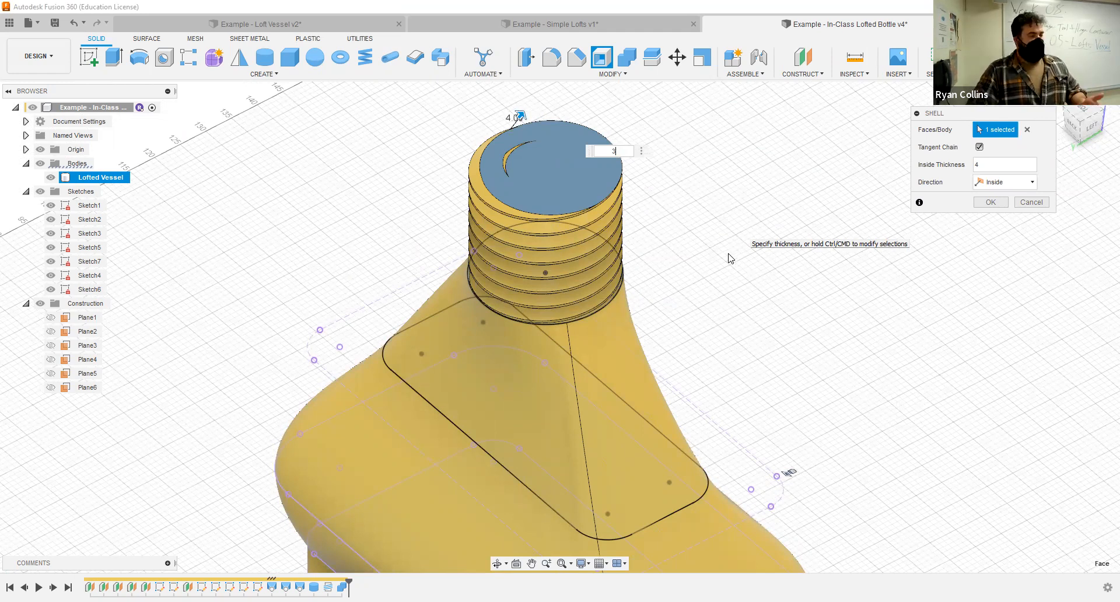
- Set the shell's inside thickness to 3 mm and complete the inward shell of the bottle
key(Return)
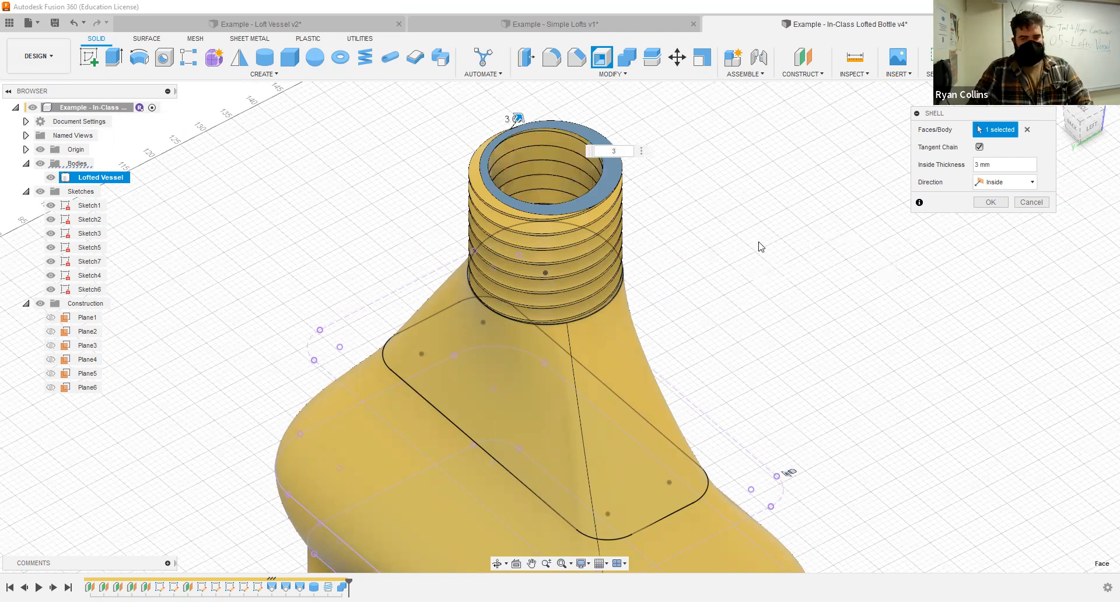
key(Return)
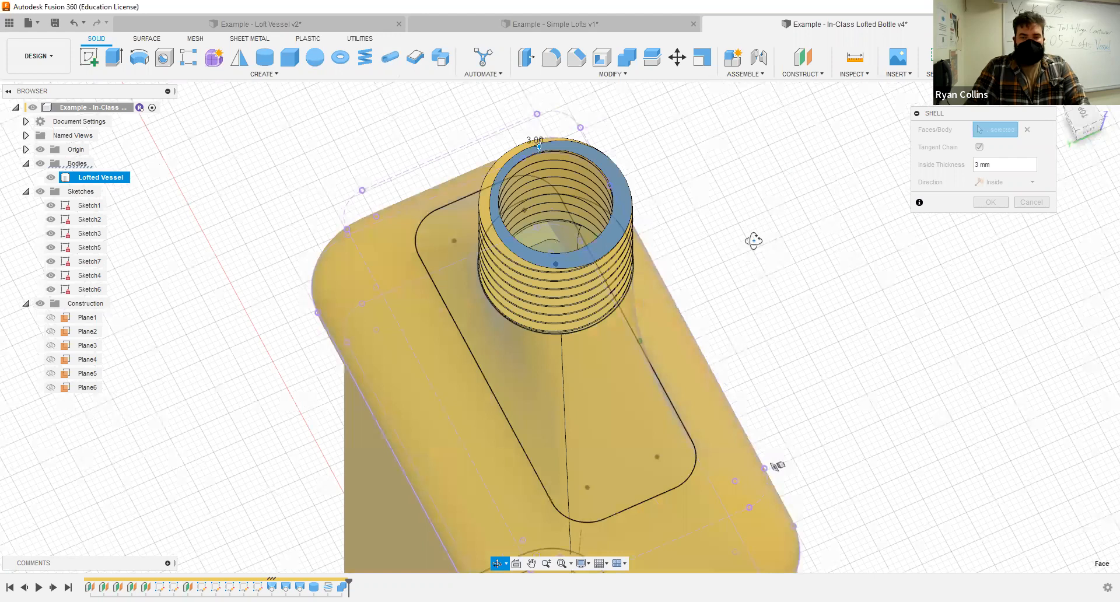
shift+middle_drag(747, 268, 657, 159)
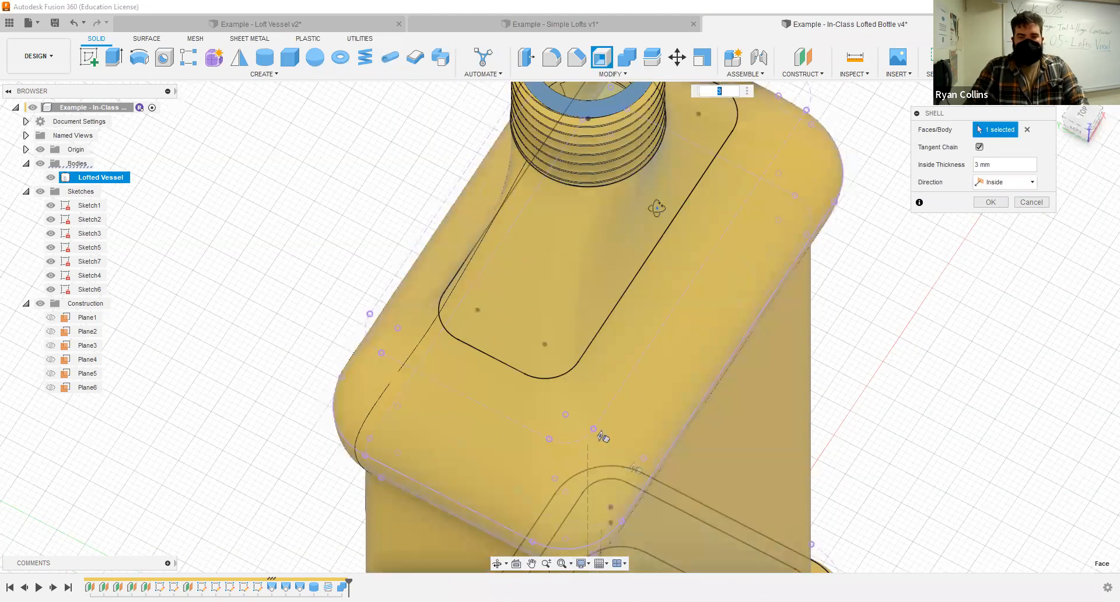
shift+middle_drag(653, 196, 667, 266)
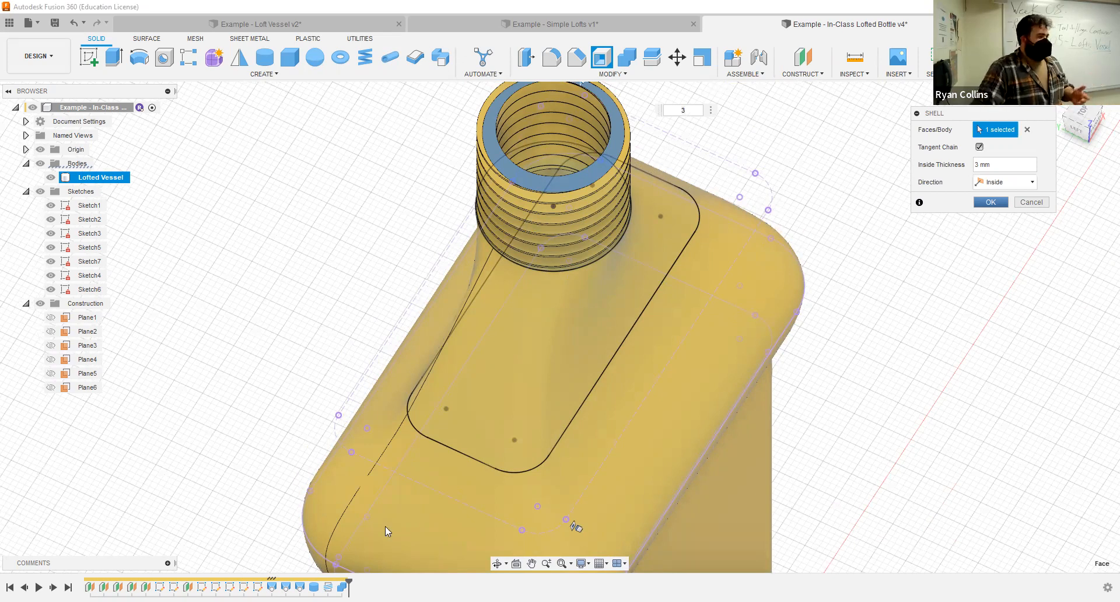
key(Return)
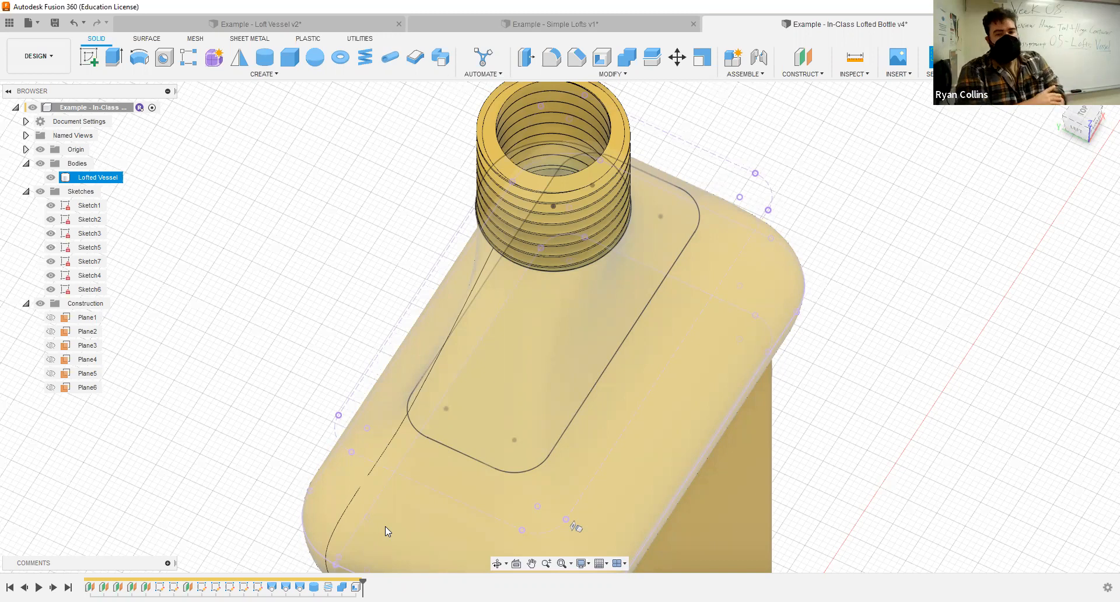
- Hide all the sketches and view the whole bottle from the back
click(860, 324)
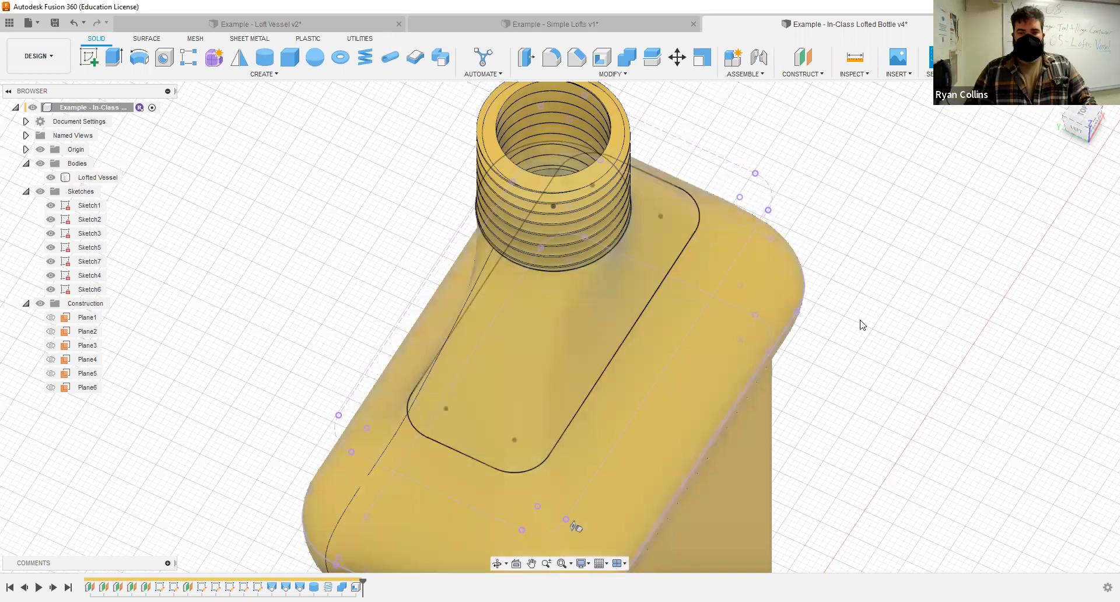
shift+middle_drag(857, 319, 901, 304)
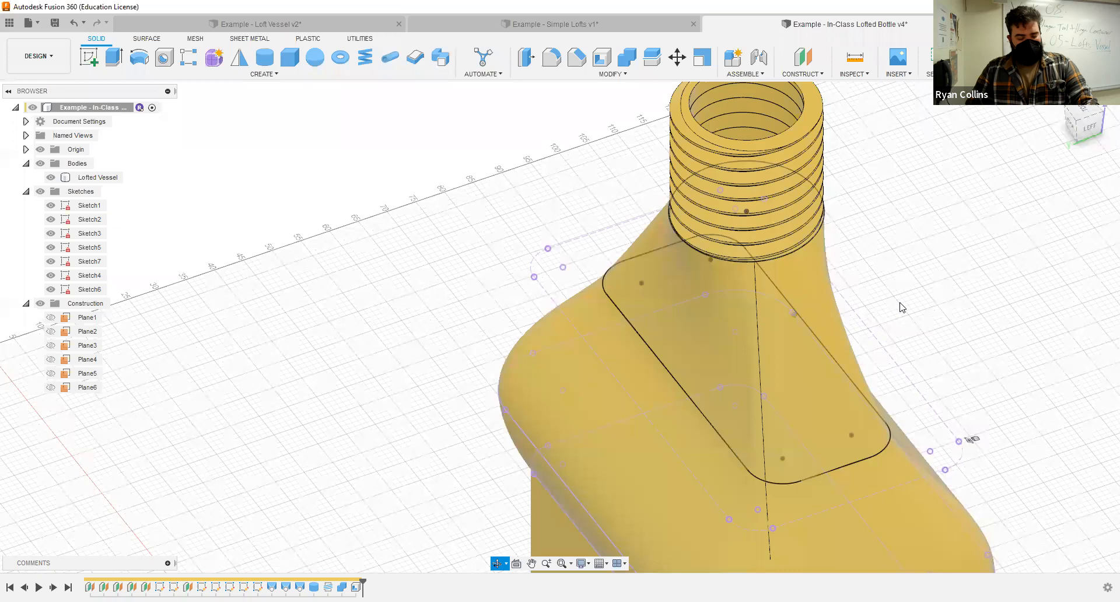
middle_click(712, 316)
middle_click(712, 316)
mouse_move(712, 316)
shift+middle_down()
mouse_move(768, 288)
mouse_move(732, 313)
shift+middle_up()
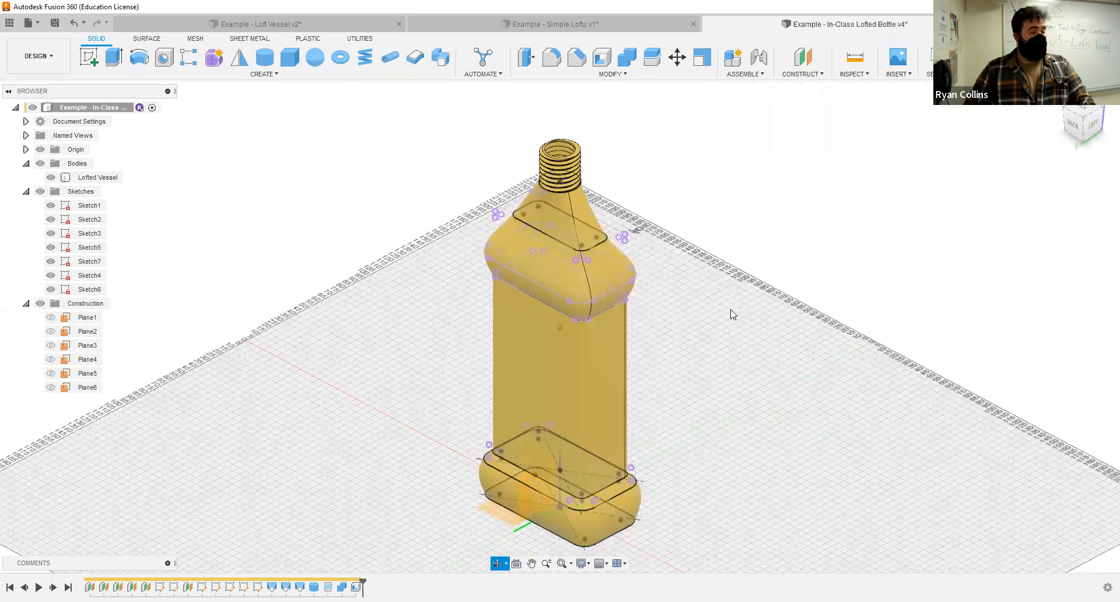
click(39, 191)
shift+middle_drag(280, 312, 382, 269)
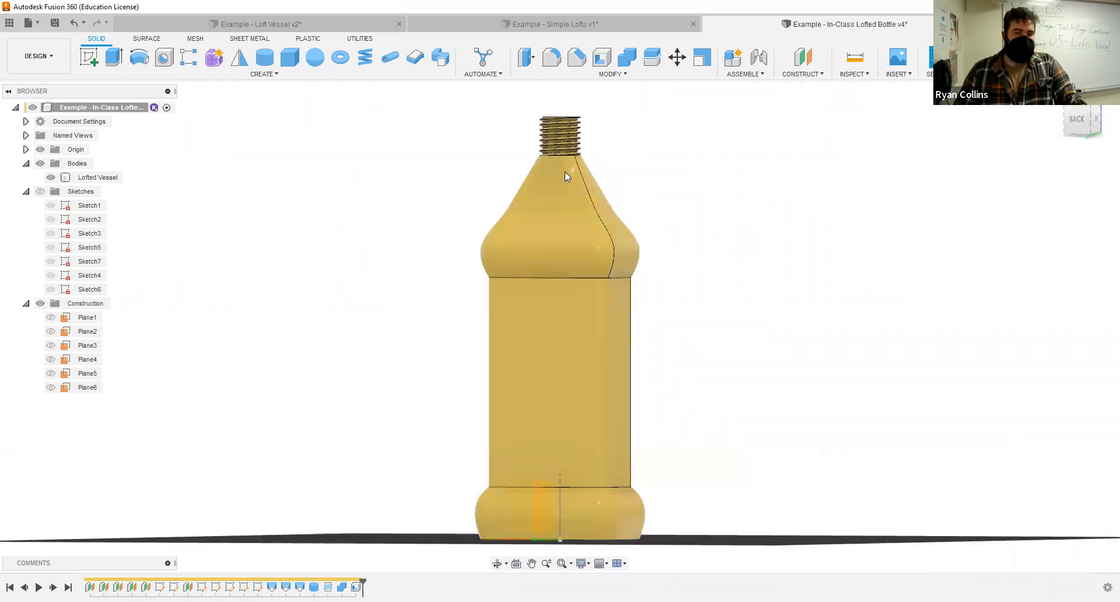
click(566, 202)
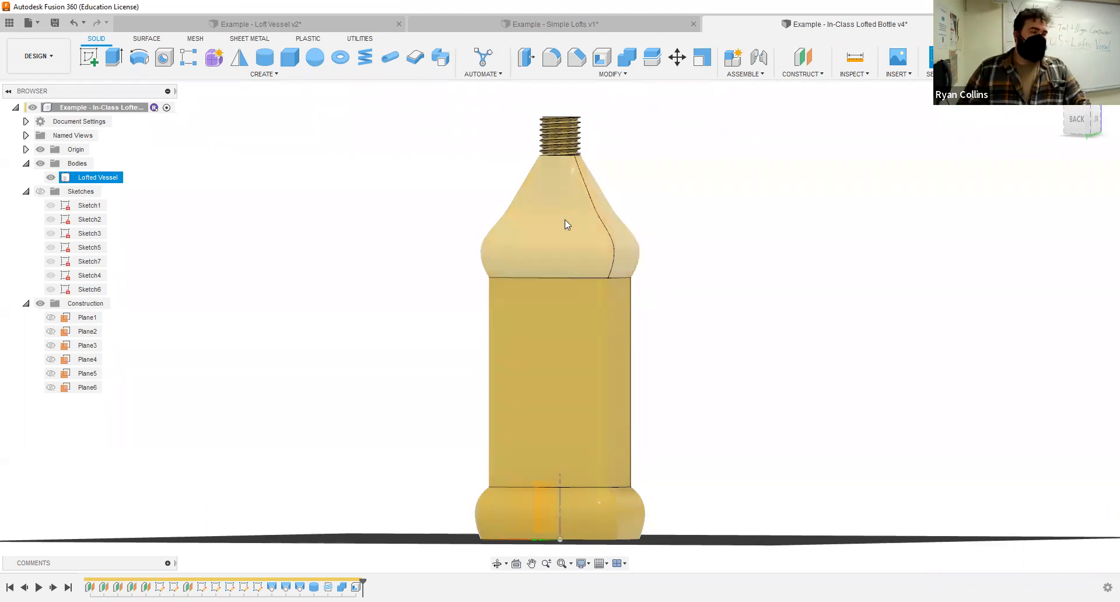
- Create an internal standard component named Cap under the bottle assembly and activate it
scroll(725, 255, down, 2)
middle_drag(712, 214, 703, 225)
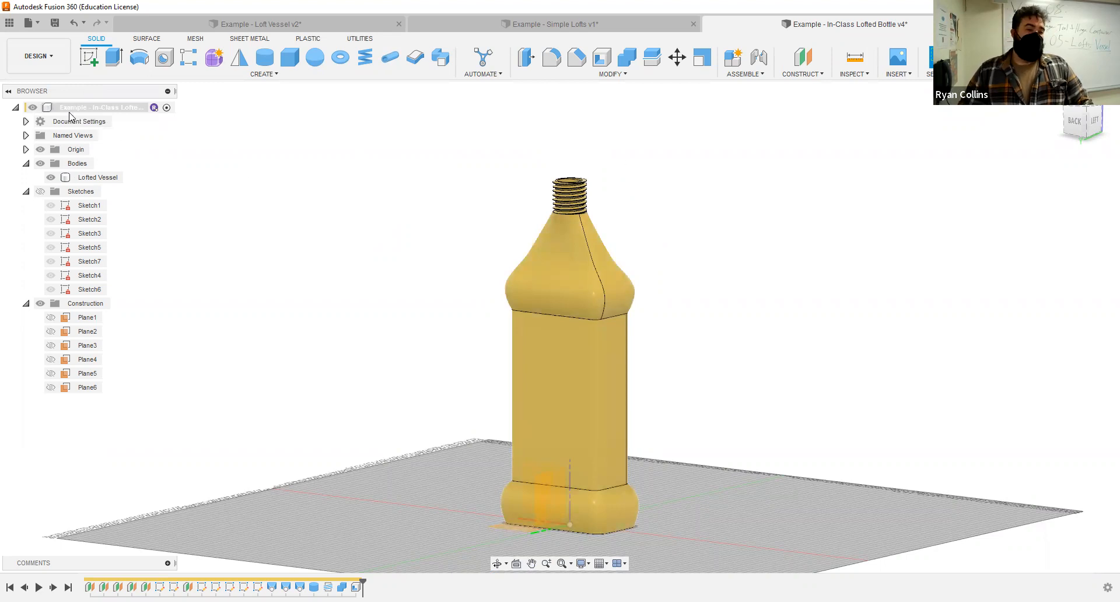
click(734, 58)
text(Cap)
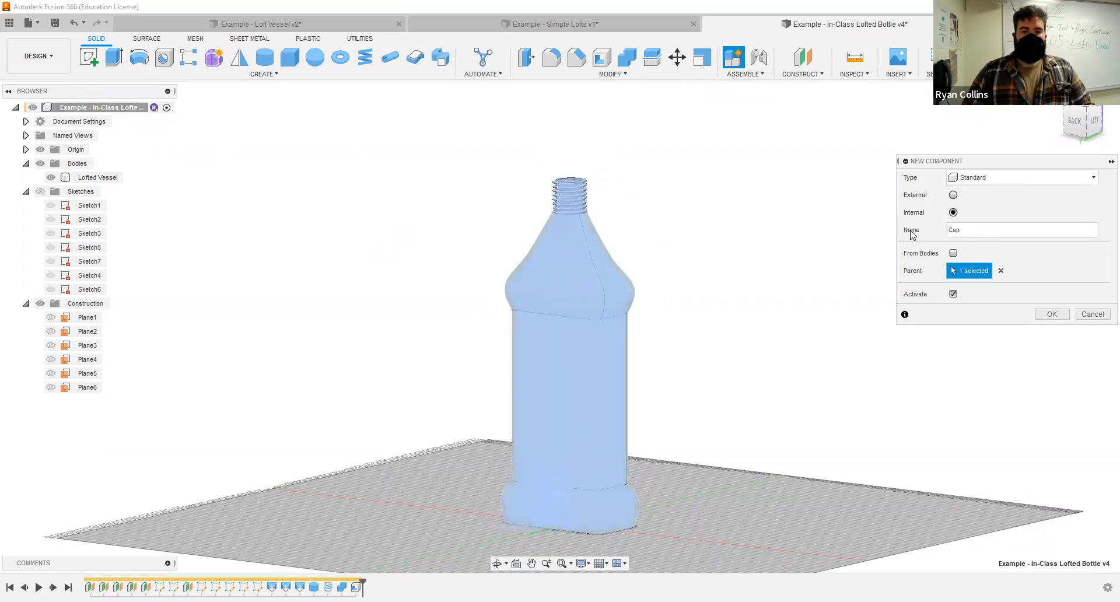
key(Return)
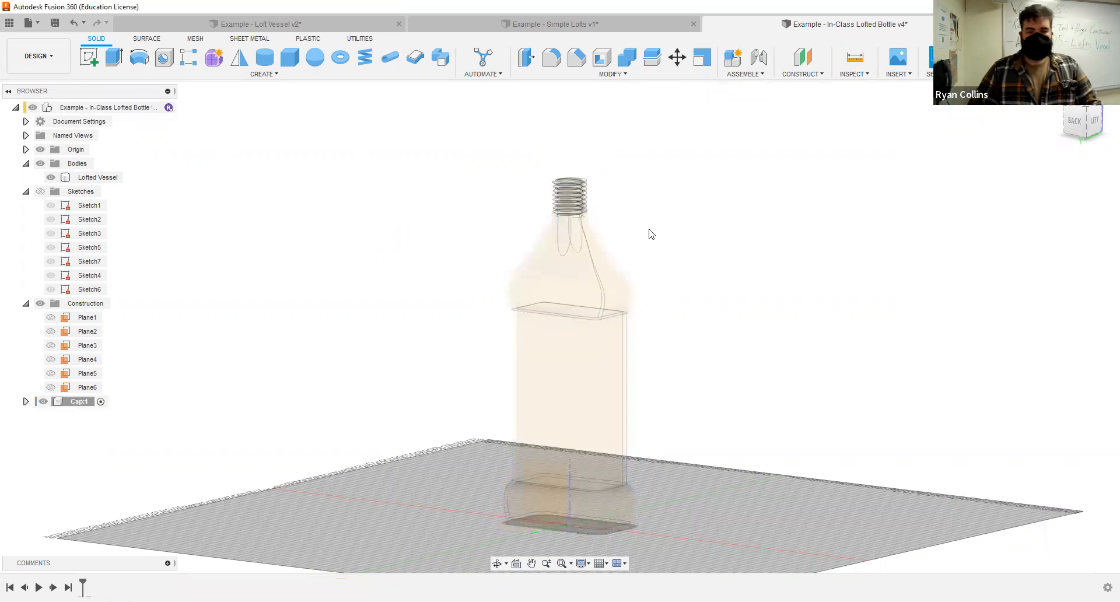
- Start a sketch on the flat top face of the bottle's threaded neck
shift+middle_drag(360, 212, 358, 217)
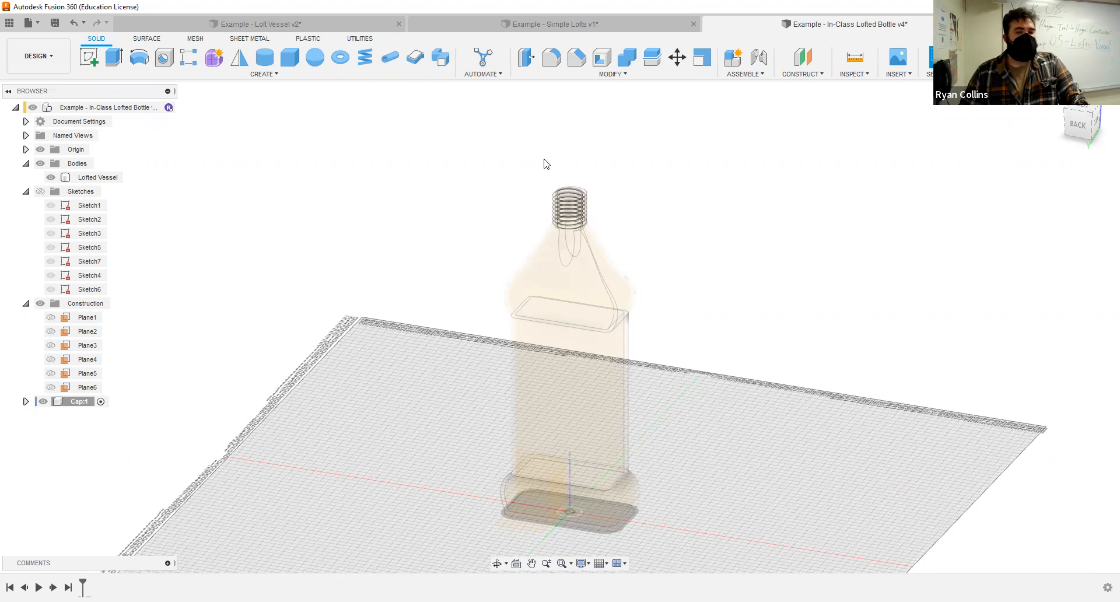
click(570, 189)
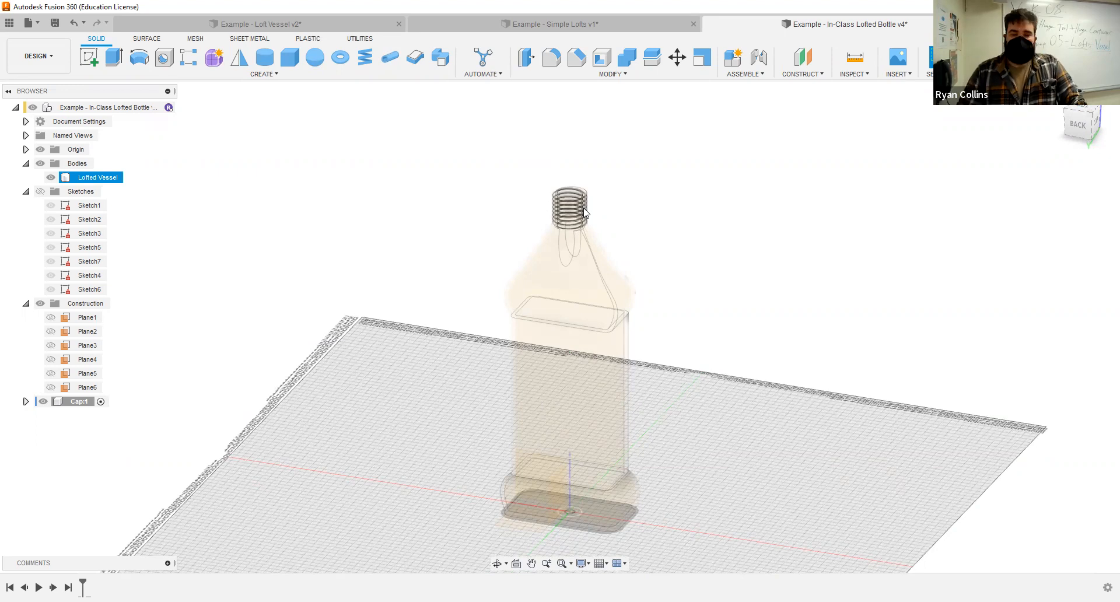
click(329, 415)
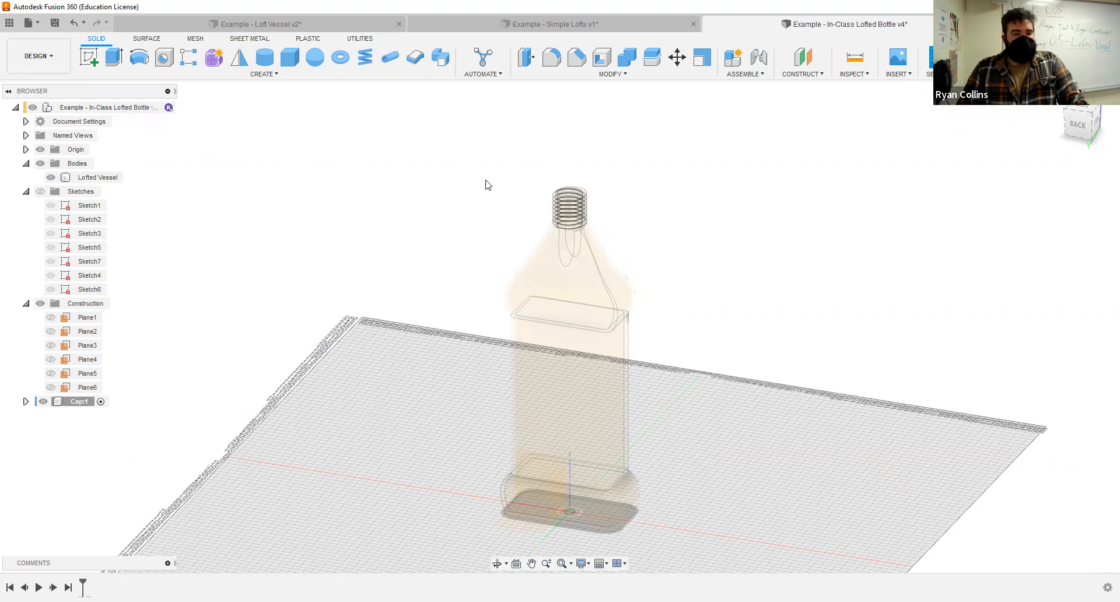
click(90, 57)
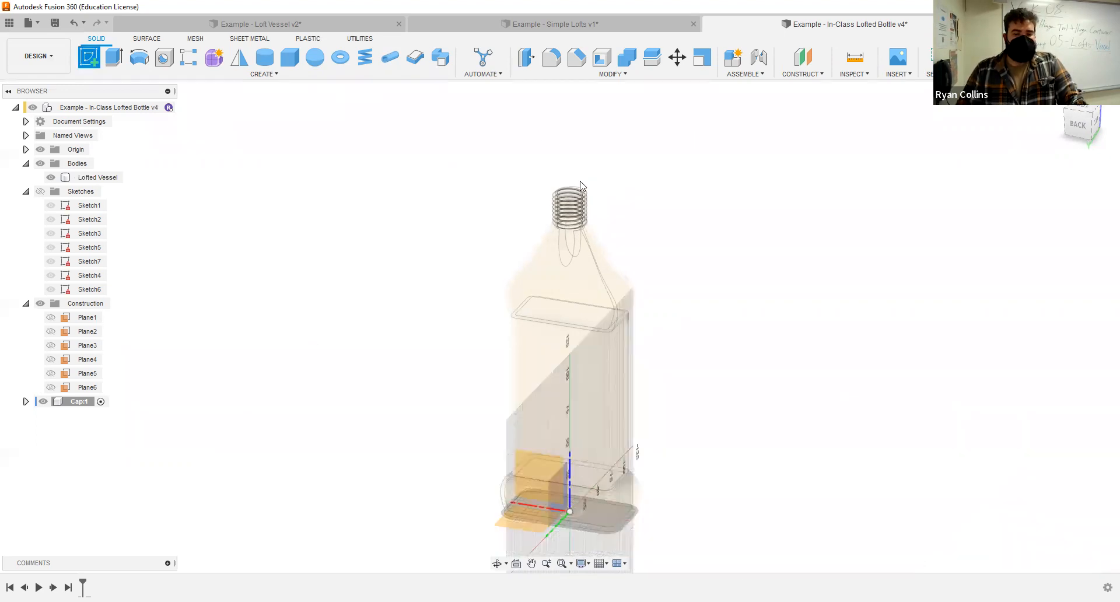
scroll(585, 179, up, 3)
mouse_move(583, 182)
shift+middle_down()
mouse_move(577, 195)
mouse_move(585, 148)
mouse_move(587, 166)
shift+middle_up()
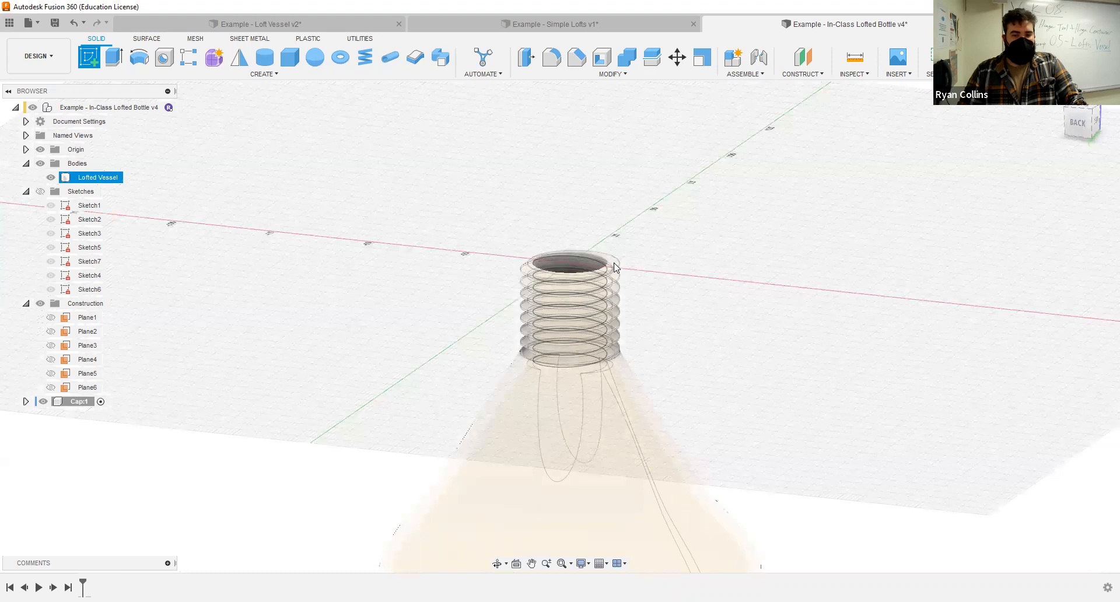
click(617, 263)
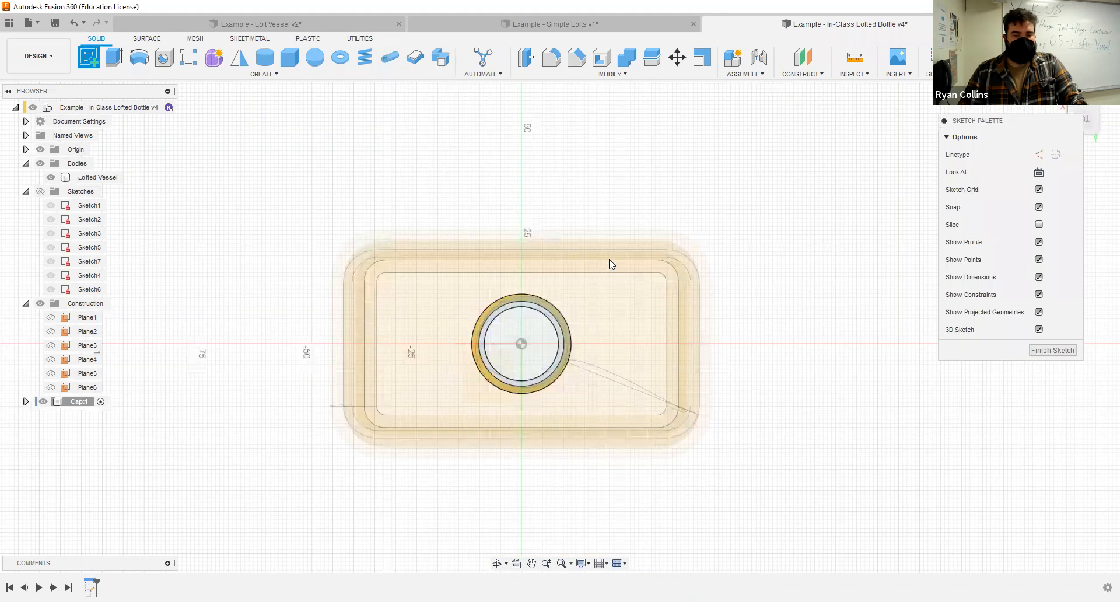
shift+middle_drag(541, 162, 546, 412)
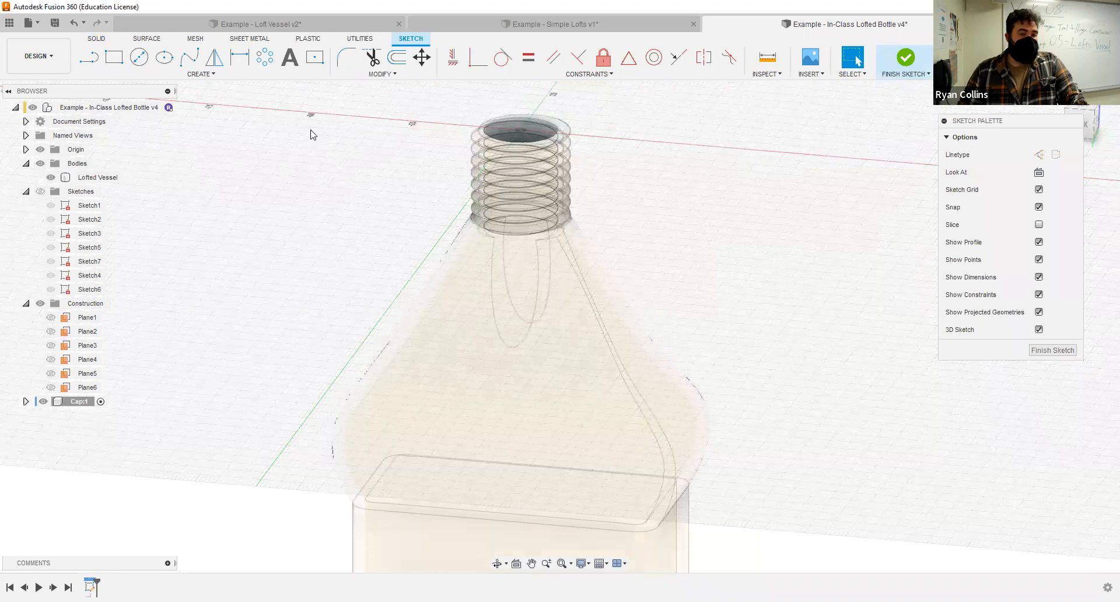
- Sketch a 24 mm diameter circle centred on the neck opening
click(139, 58)
click(521, 130)
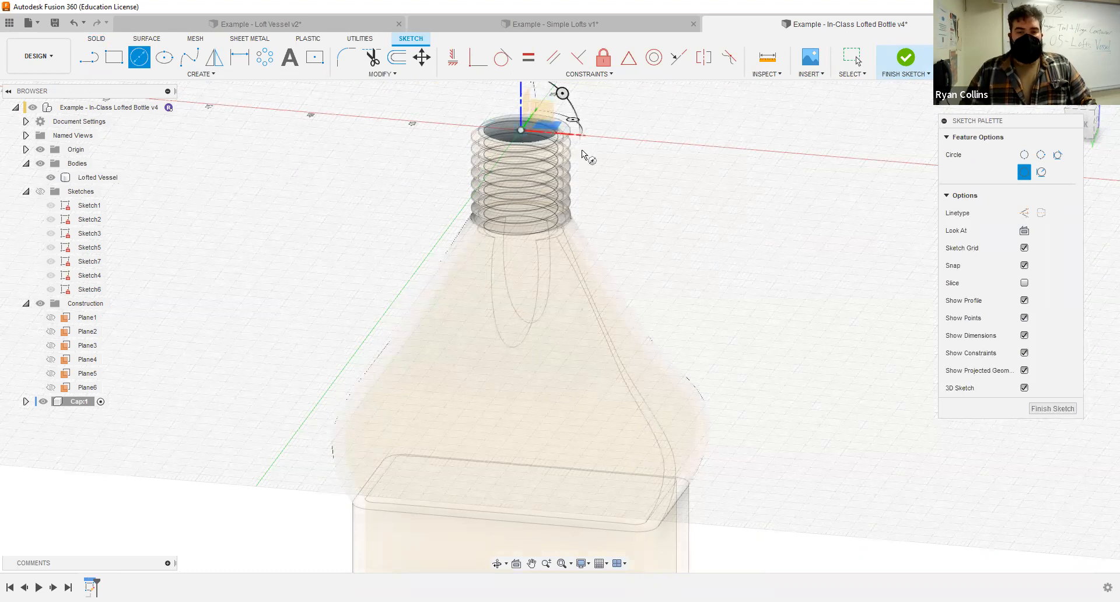
text(24)
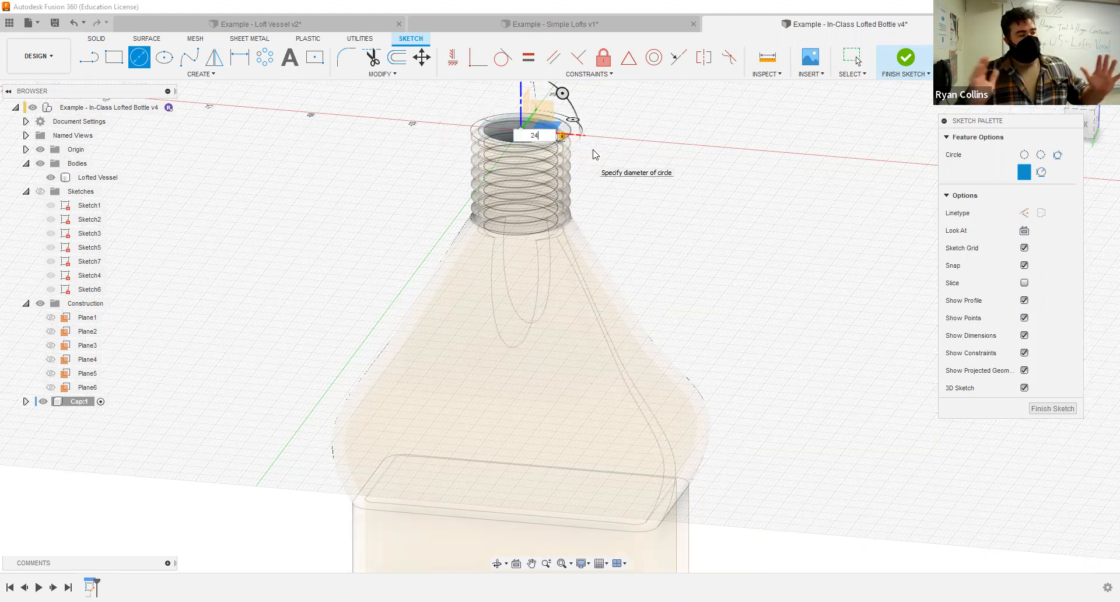
key(Return)
key(Escape)
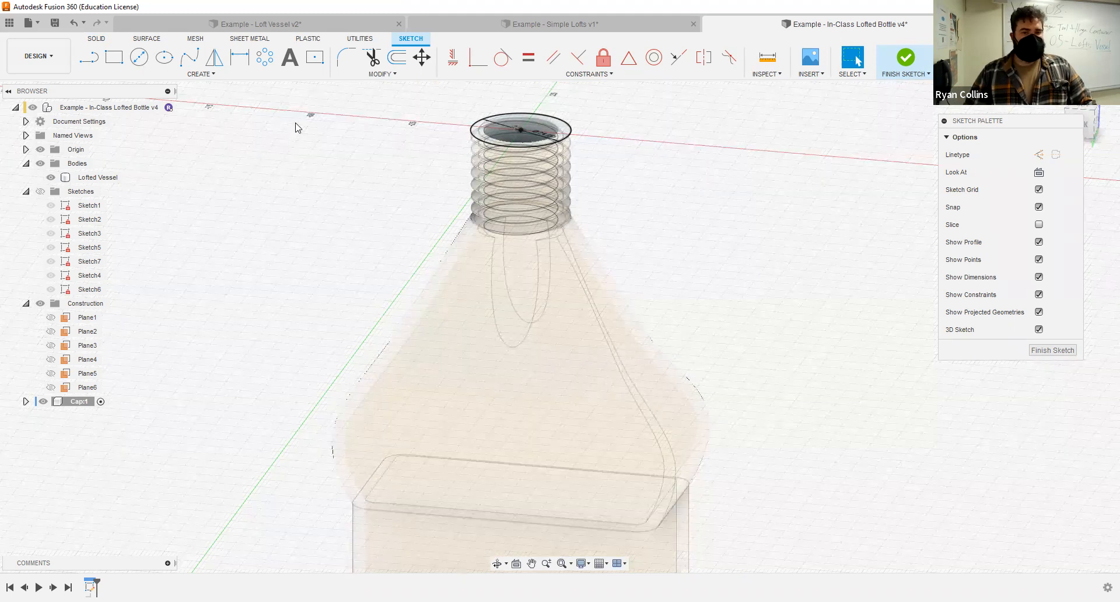
- Add a concentric 30 mm diameter circle around the neck opening and finish the sketch
click(571, 136)
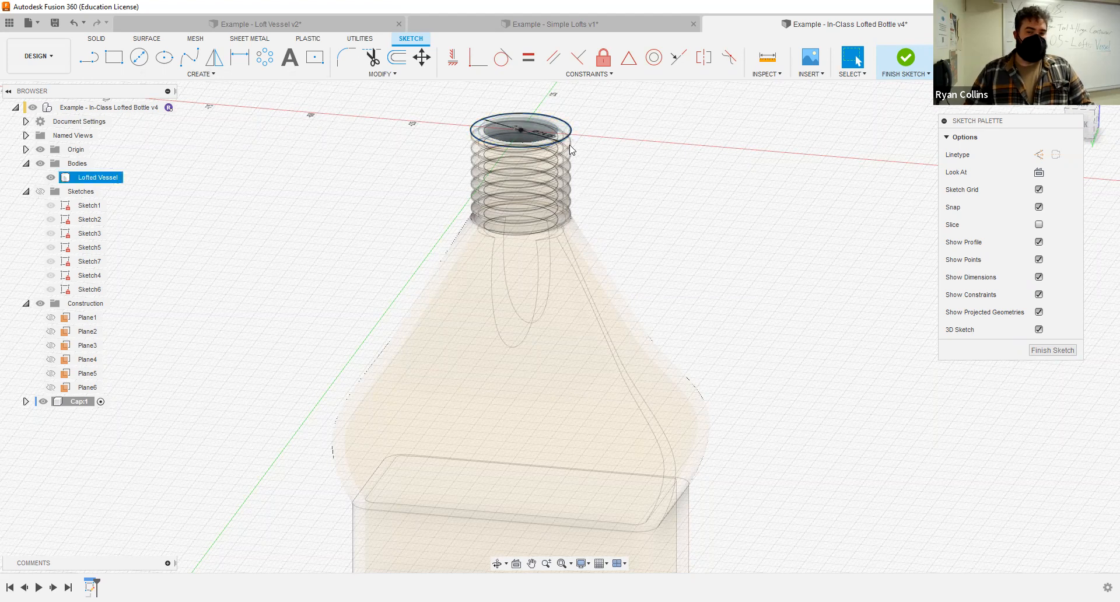
click(581, 158)
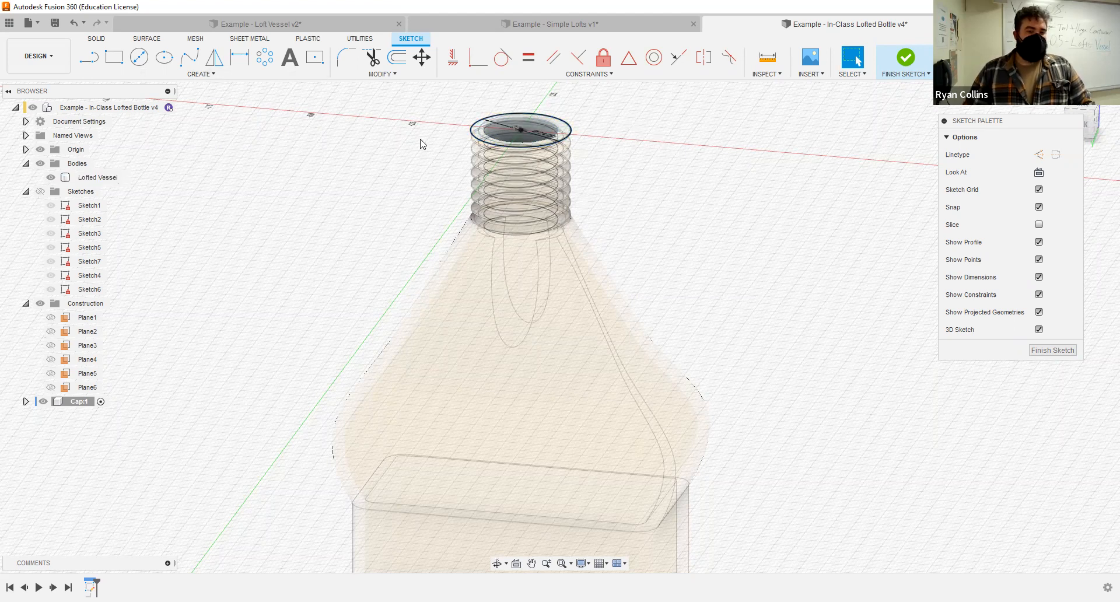
right_click(277, 145)
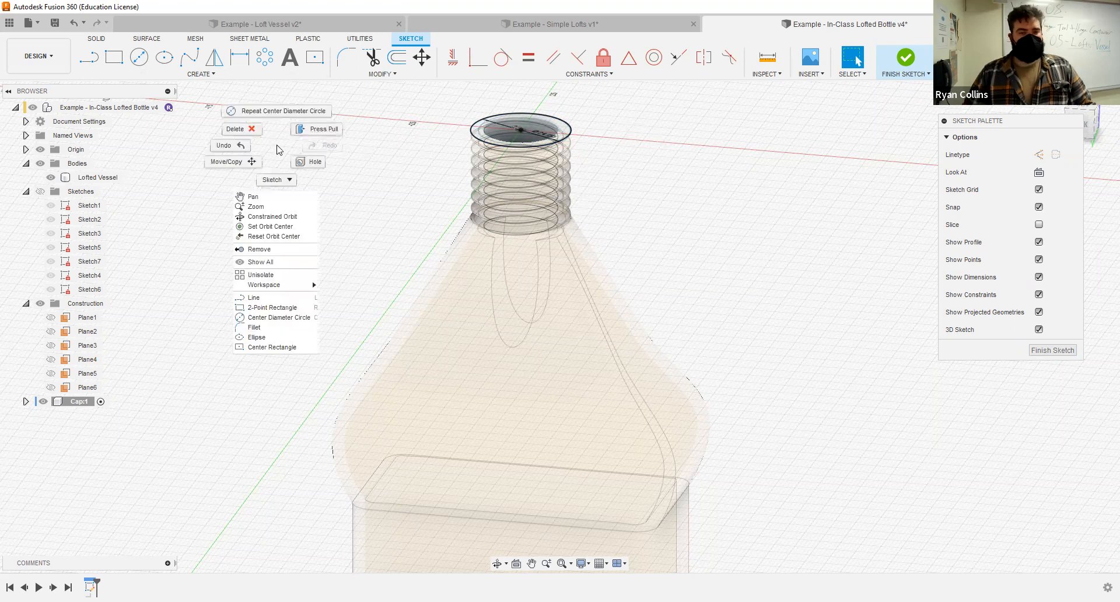
click(276, 117)
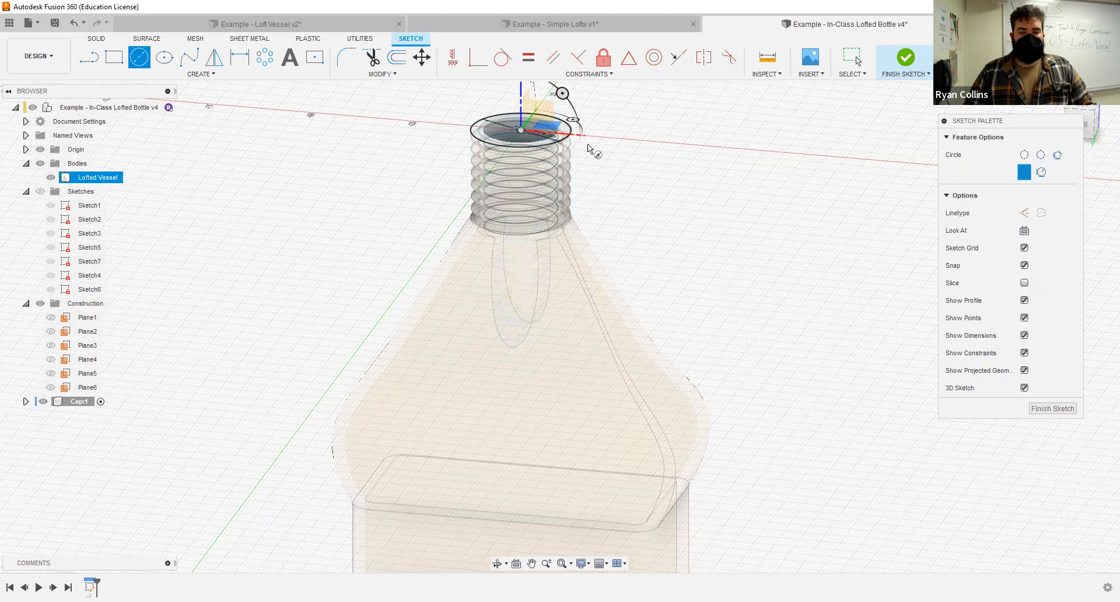
click(521, 130)
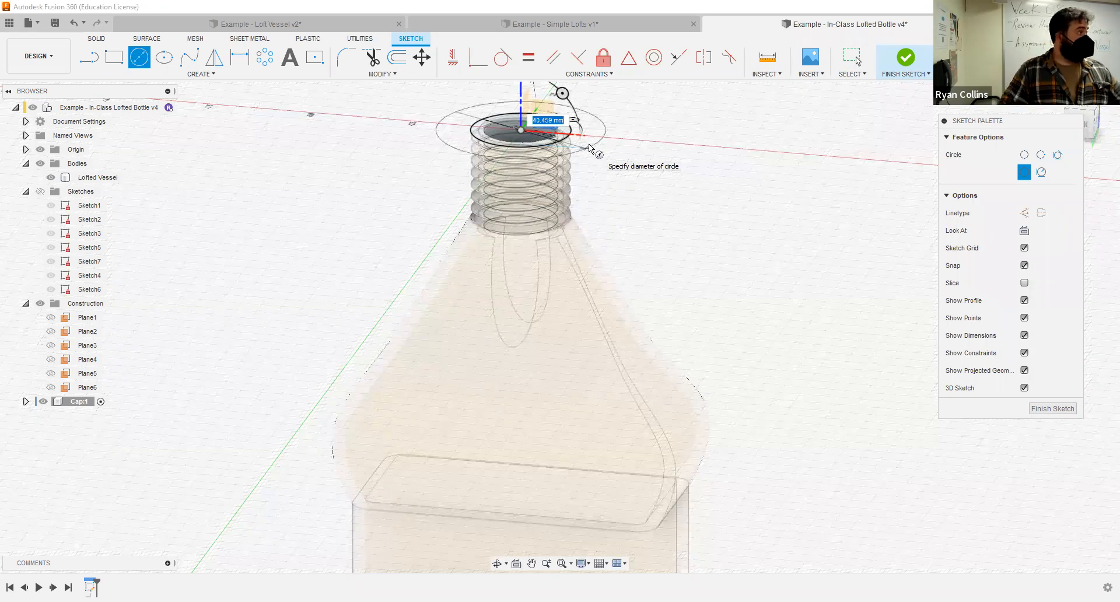
text(30)
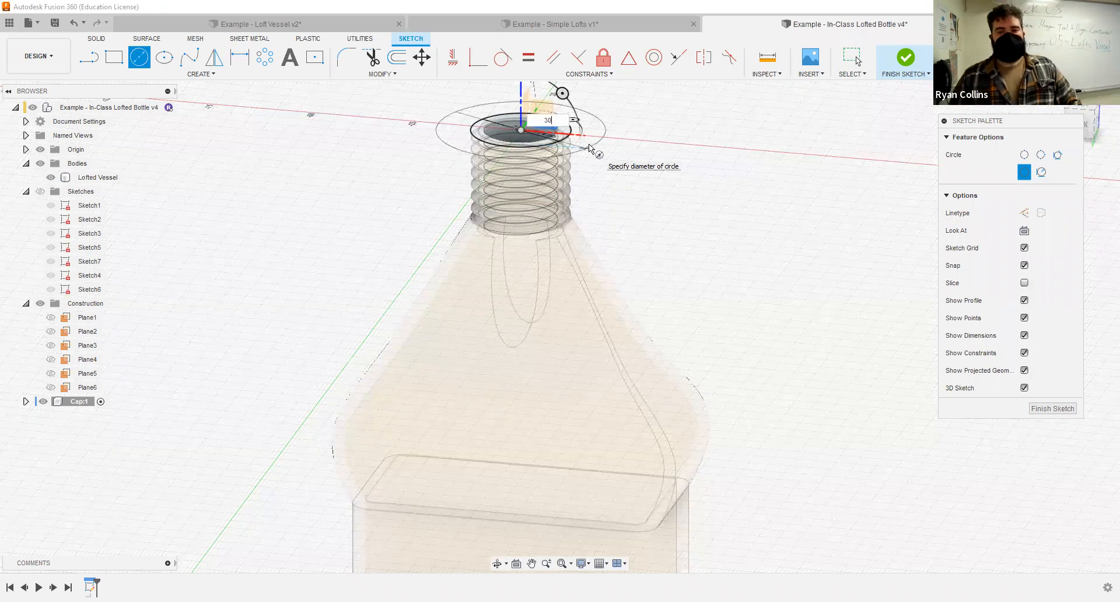
key(Return)
key(Escape)
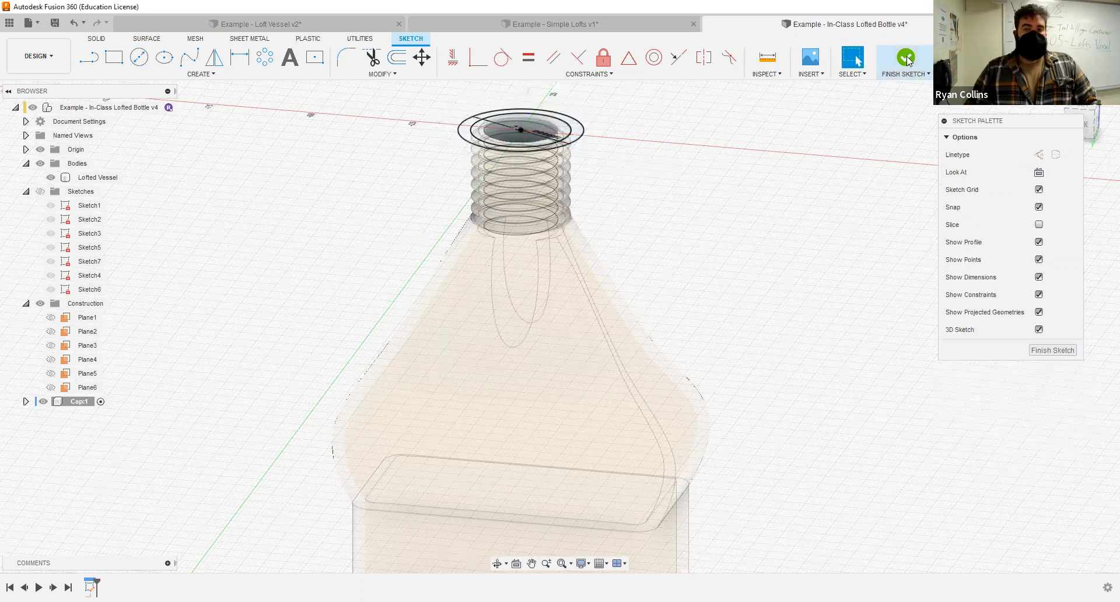
click(906, 58)
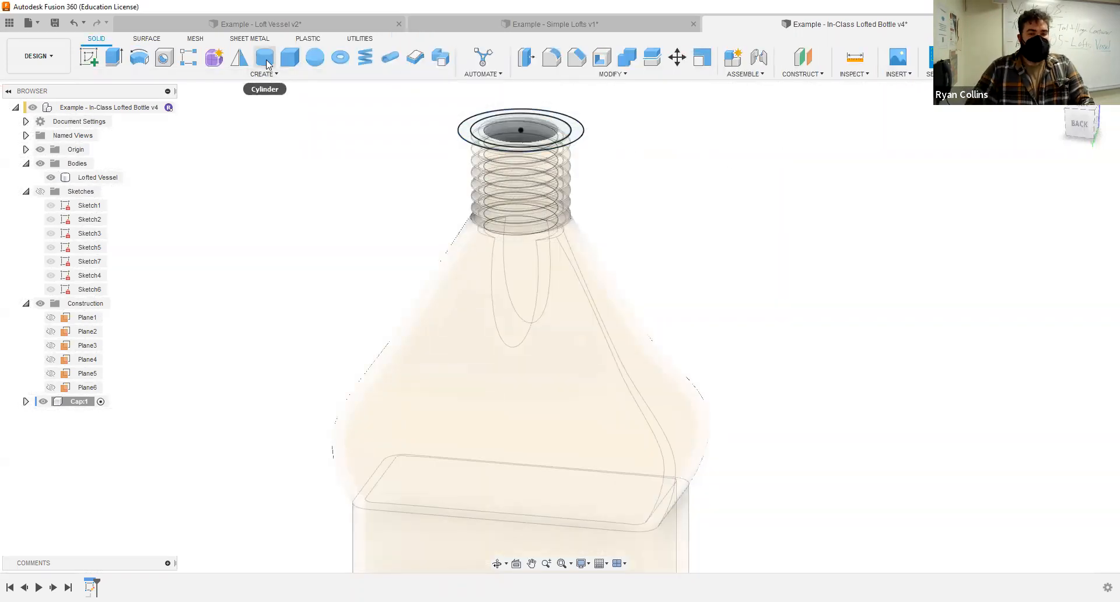
- Start extruding the cap sketch, hide the Lofted Vessel body and clear the selected profiles
click(118, 64)
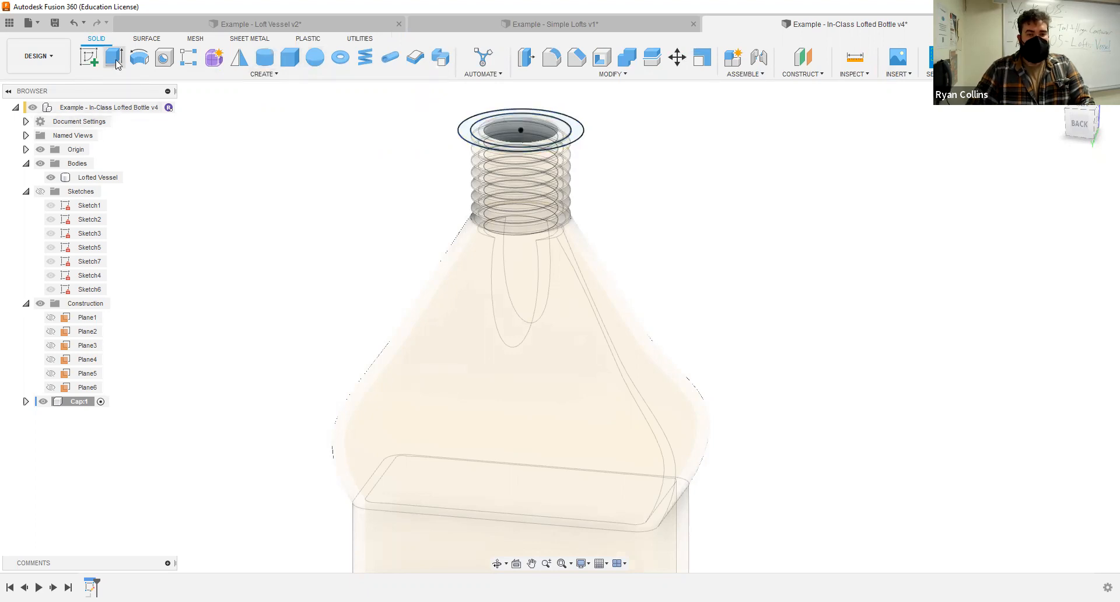
click(564, 125)
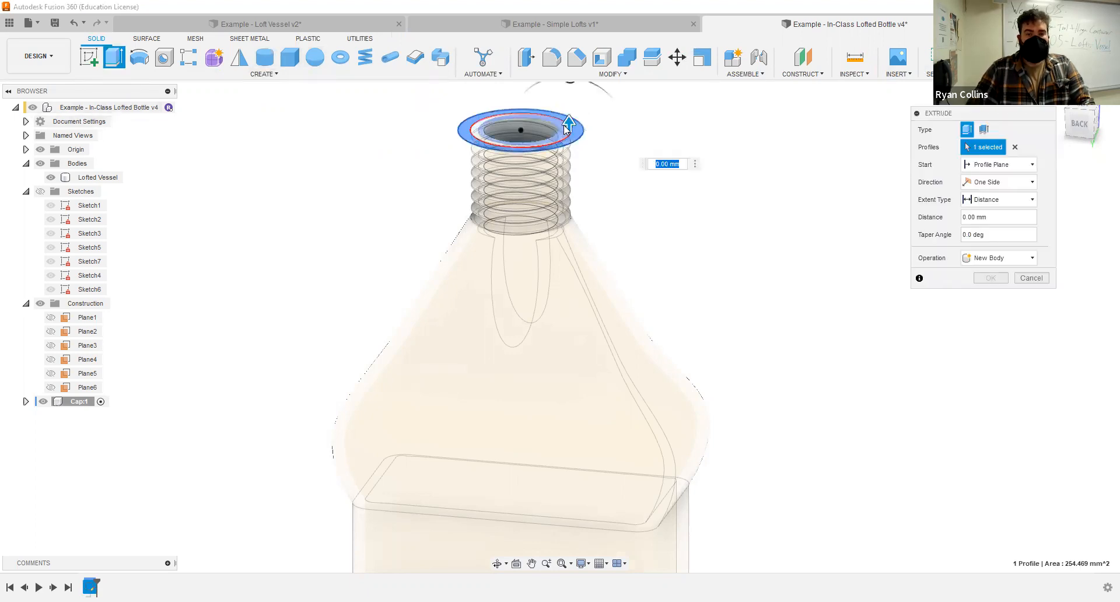
scroll(472, 130, up, 3)
click(476, 131)
click(485, 132)
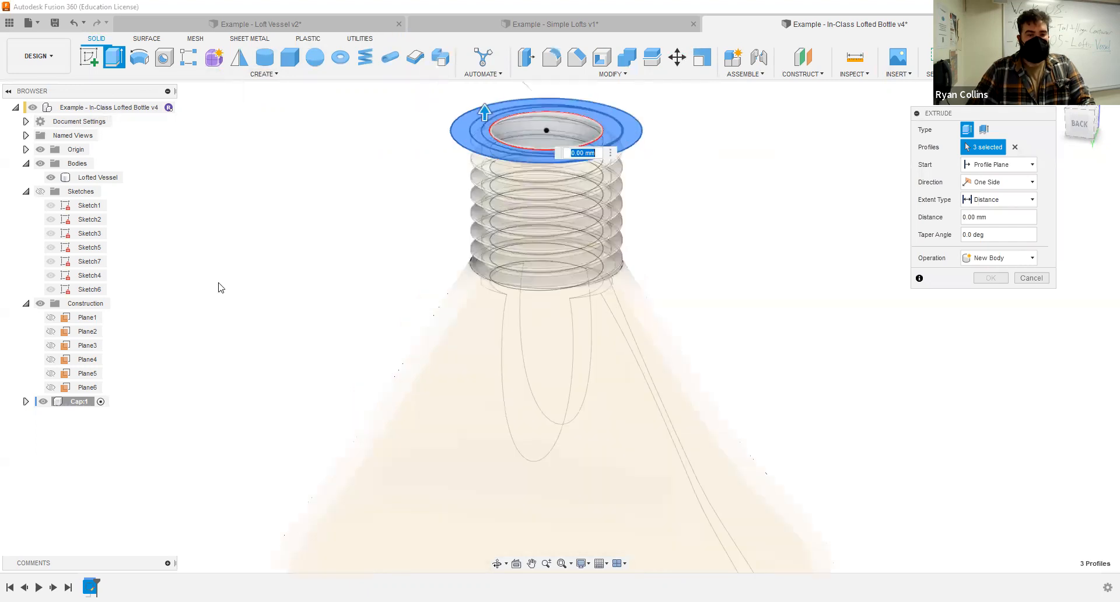
click(51, 177)
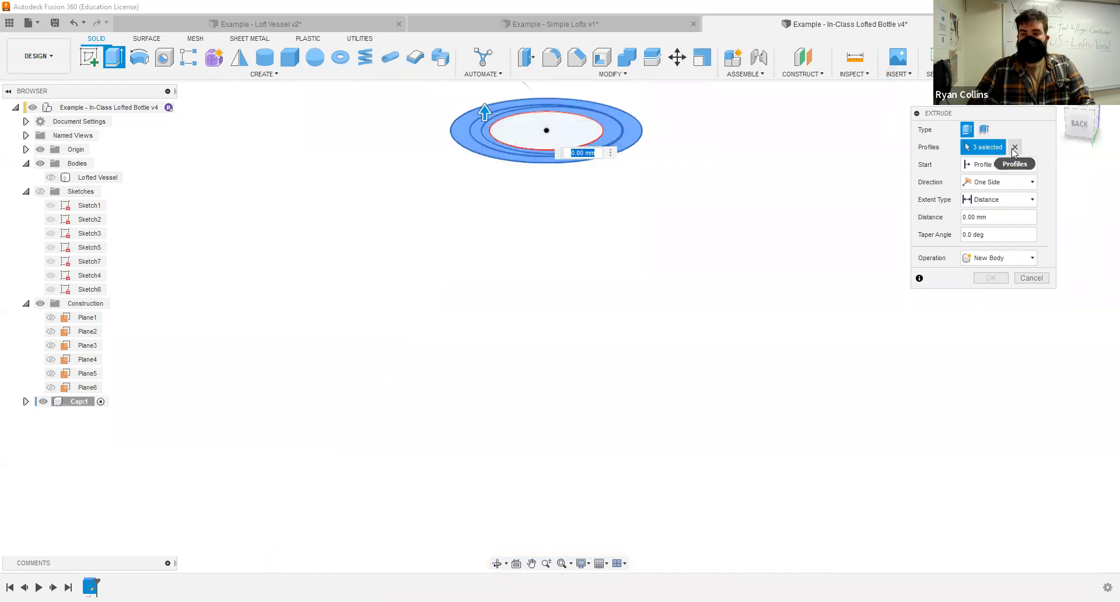
click(625, 132)
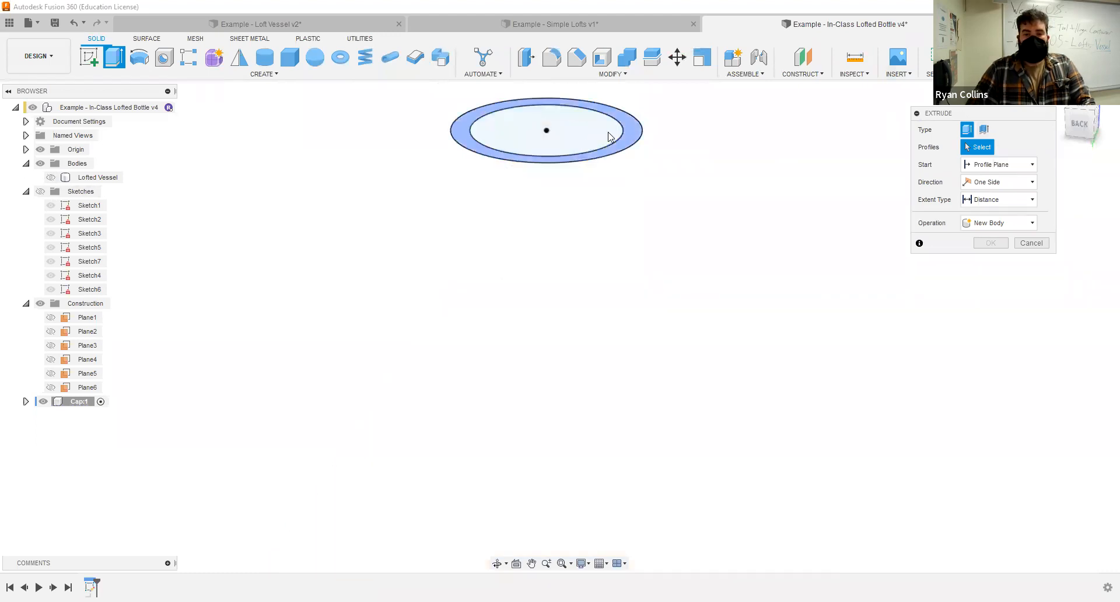
- Extrude all the circular cap profiles, including the centre, 22 mm upward as a new body
click(569, 130)
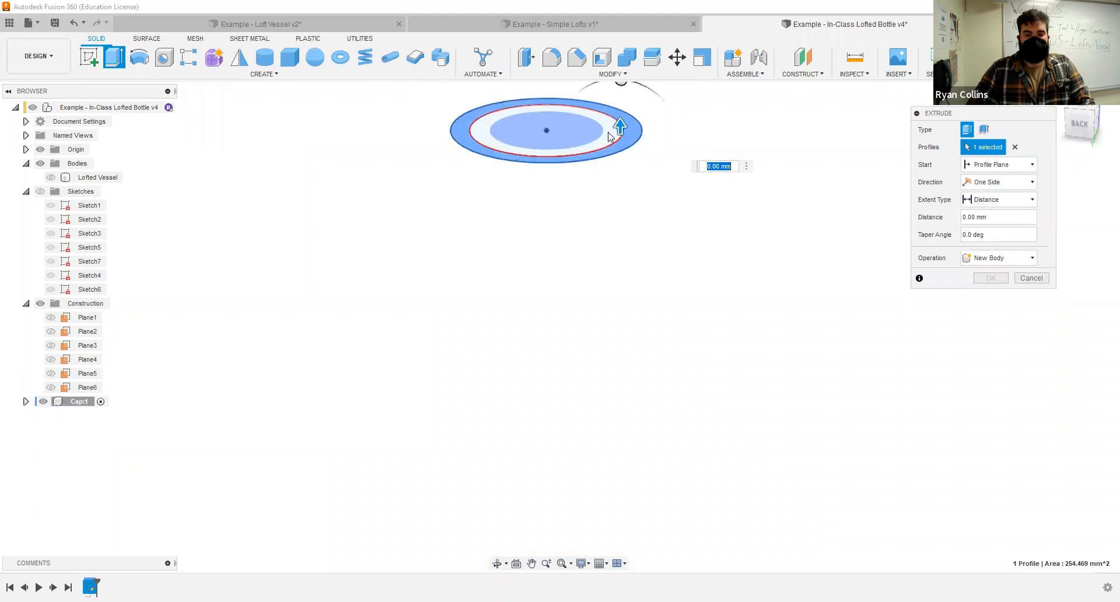
click(478, 133)
click(509, 142)
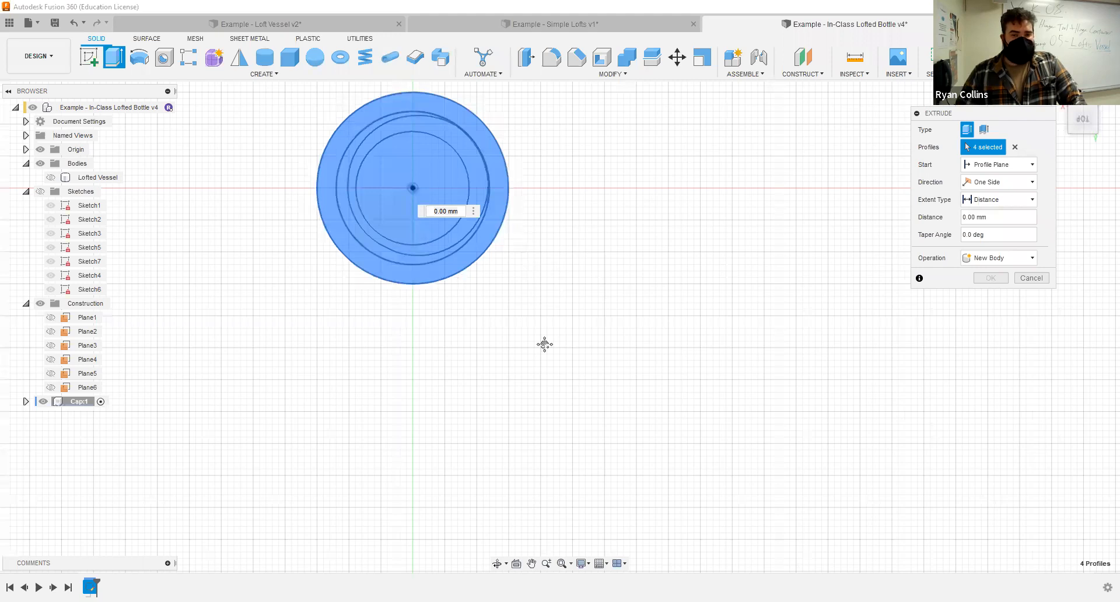
shift+middle_drag(581, 308, 587, 330)
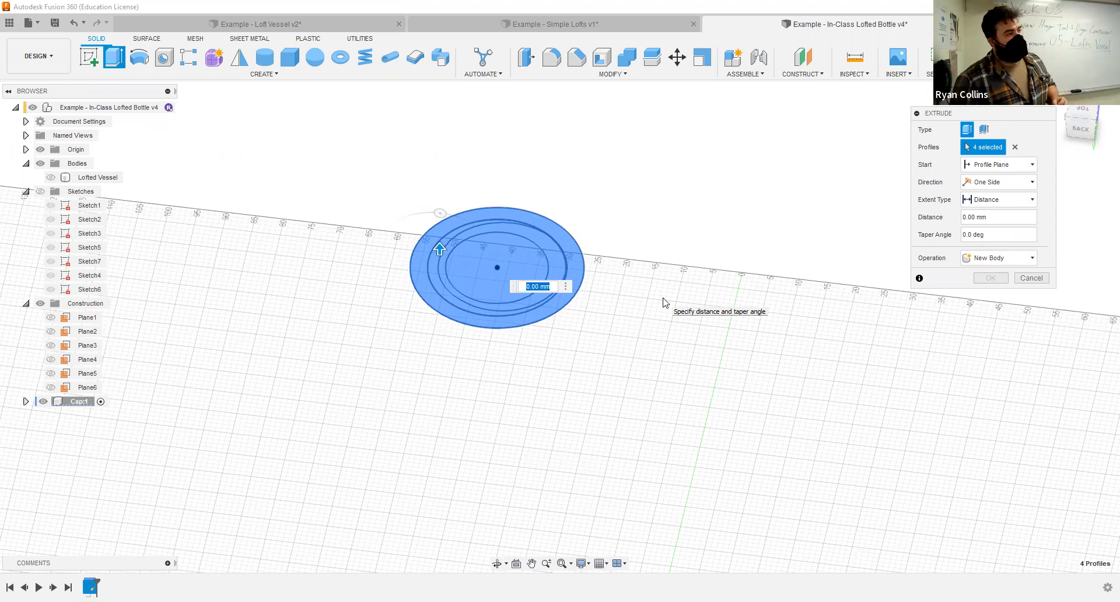
text(22)
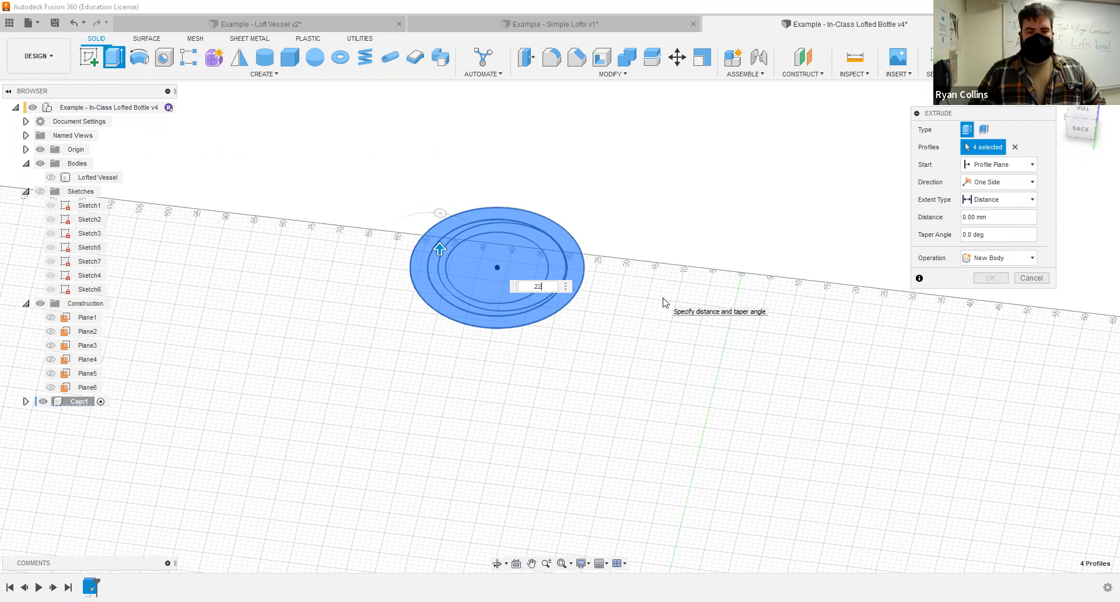
key(Return)
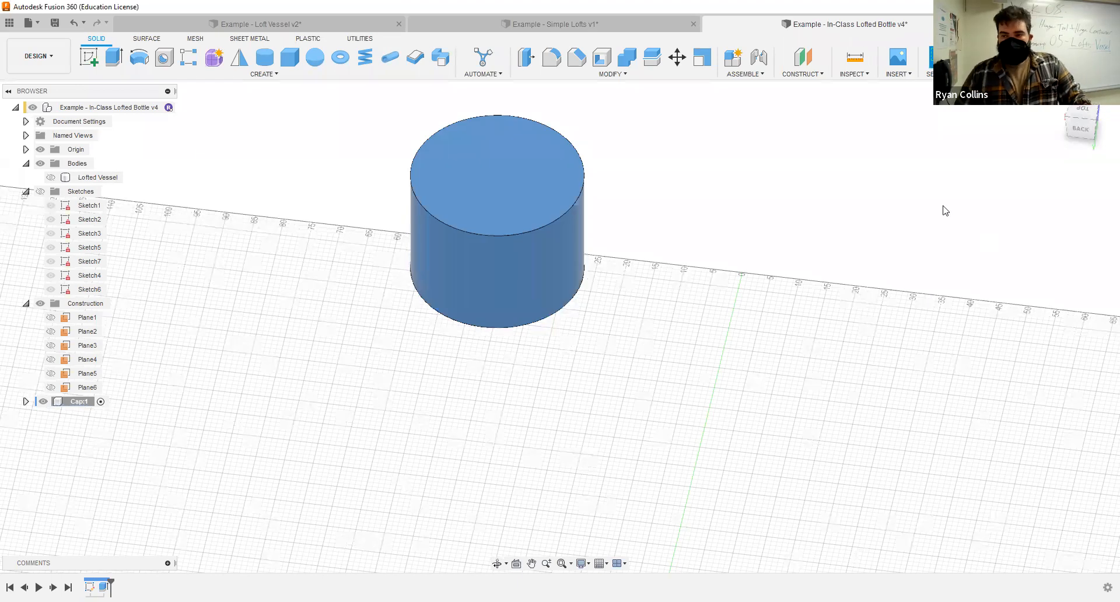
- Show the Lofted Vessel body again and check the cap's position above the threaded neck from the back
click(51, 178)
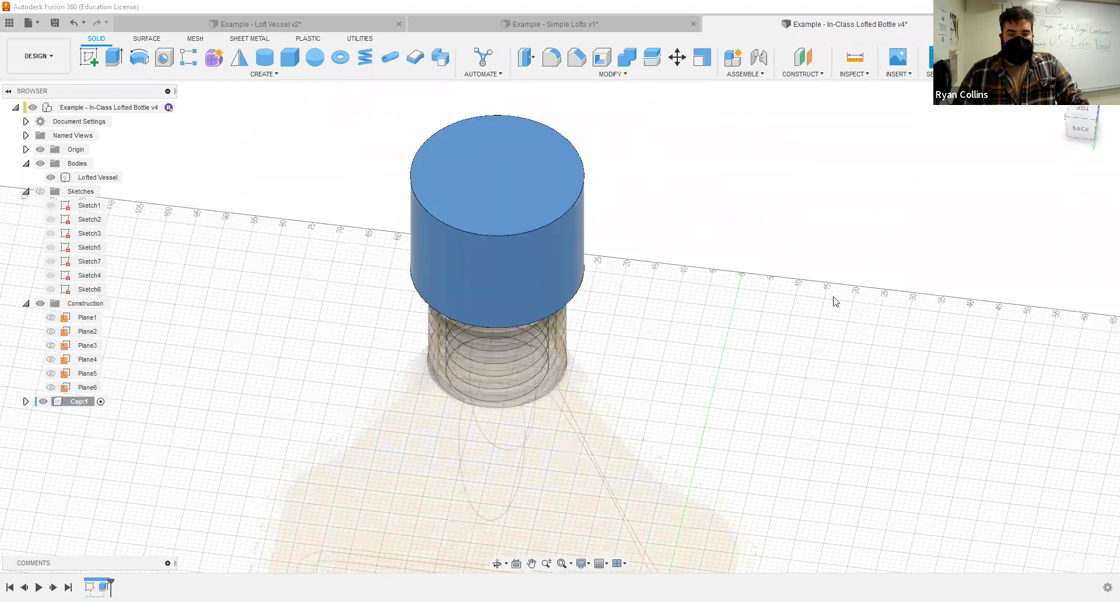
click(1079, 126)
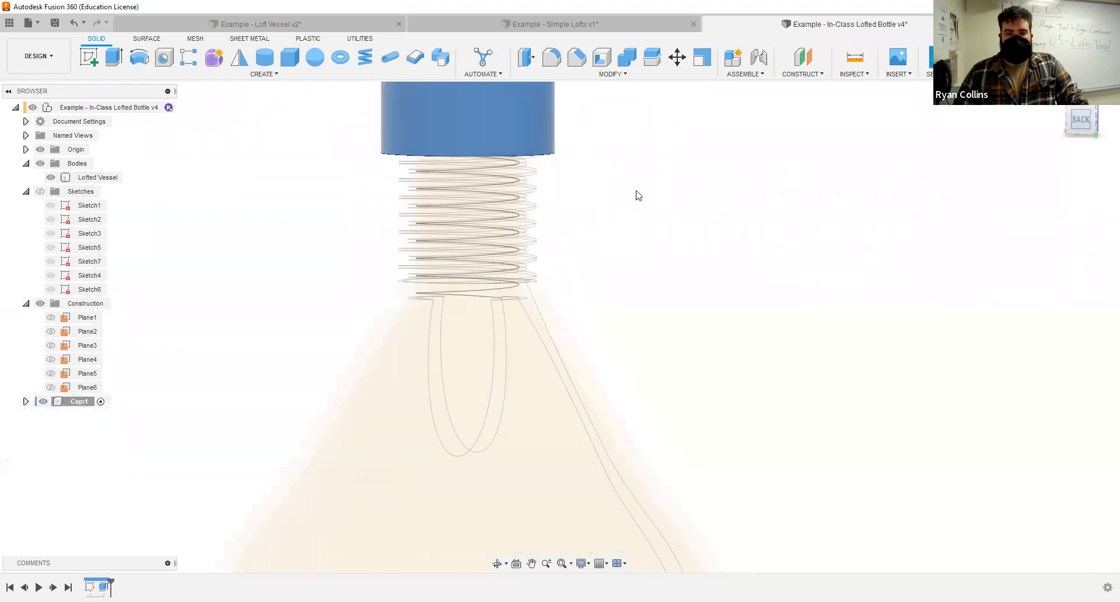
middle_drag(604, 252, 522, 489)
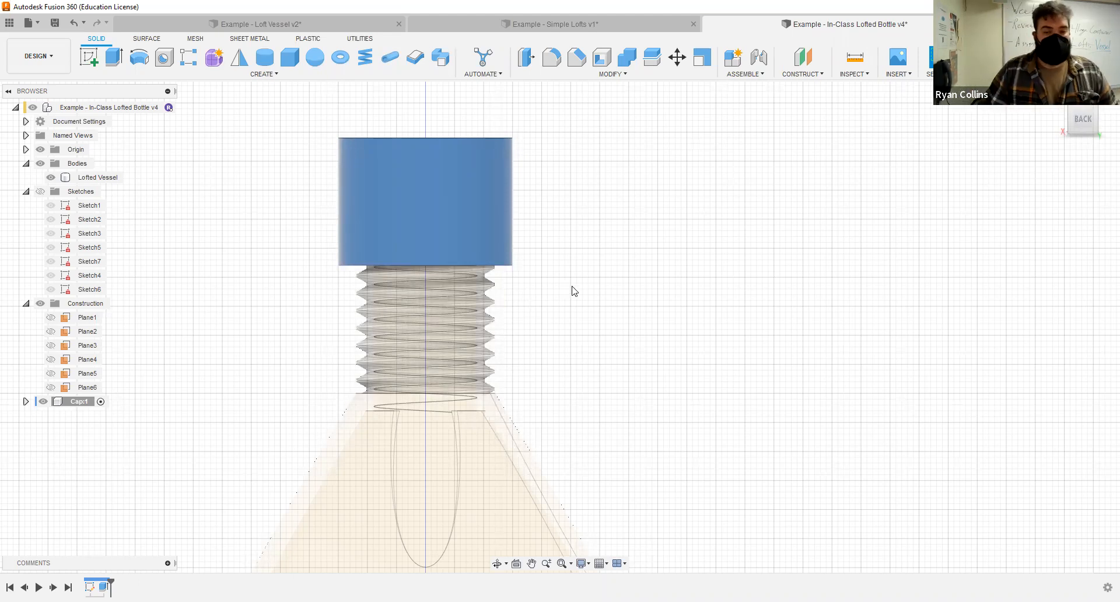
shift+middle_drag(690, 255, 647, 266)
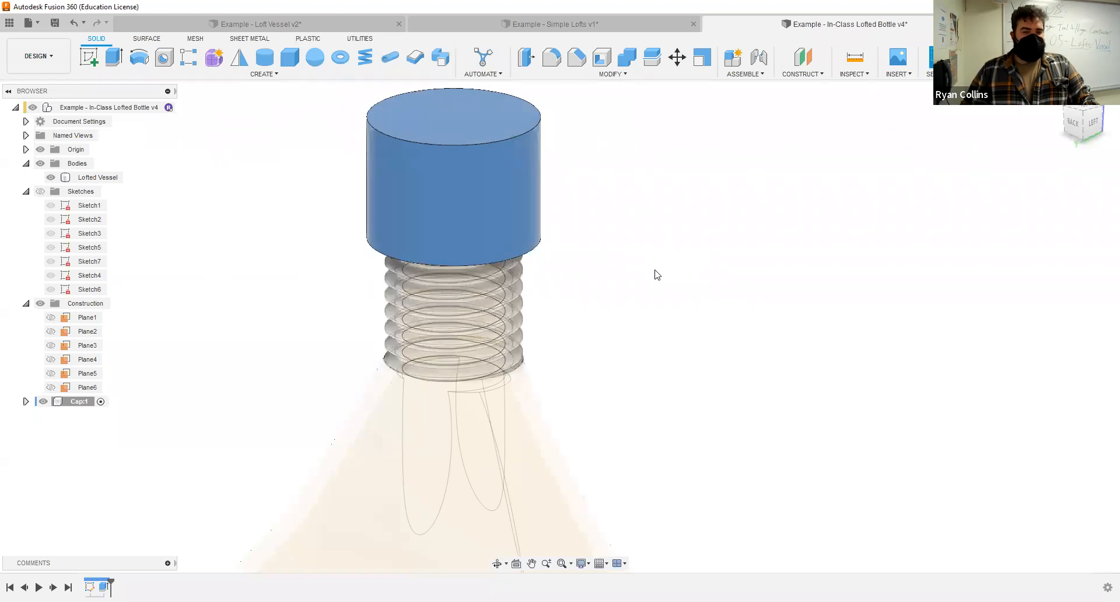
- Hide the Lofted Vessel body and show the cap component's circle sketch over its underside
shift+middle_drag(665, 217, 680, 222)
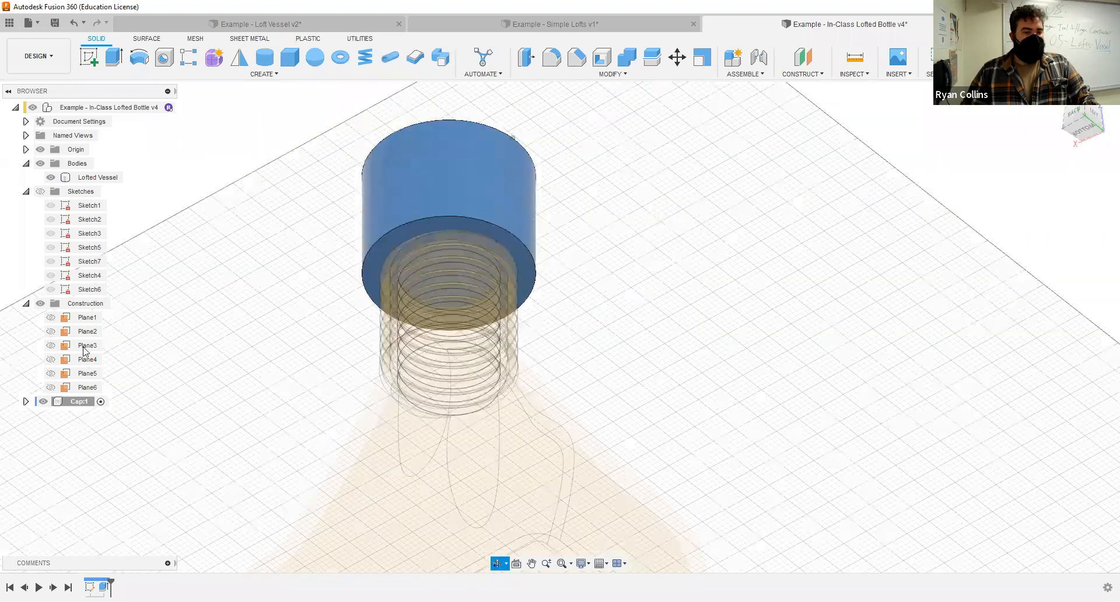
click(52, 178)
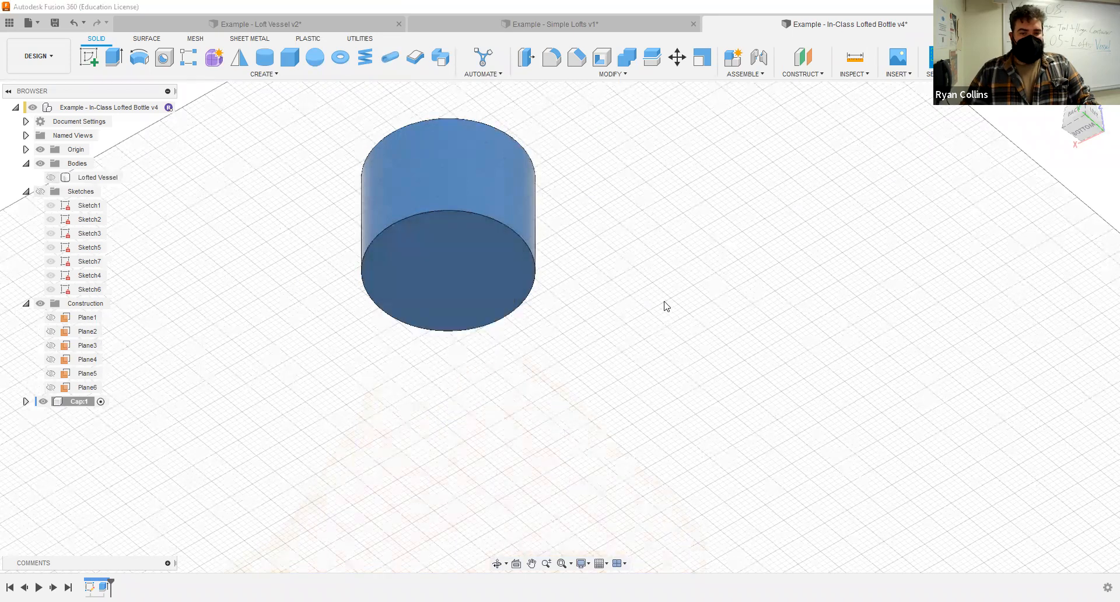
click(26, 401)
click(35, 444)
click(61, 457)
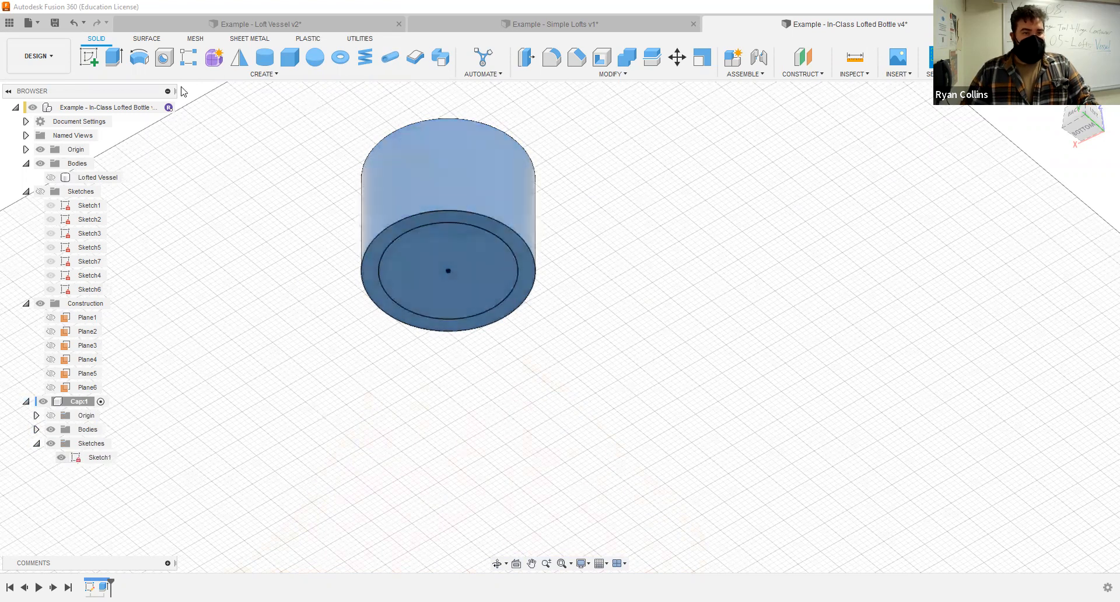
- Try cutting the three inner circular profiles into the cap up to its top face with a -2 mm offset, and undo the cut
click(115, 58)
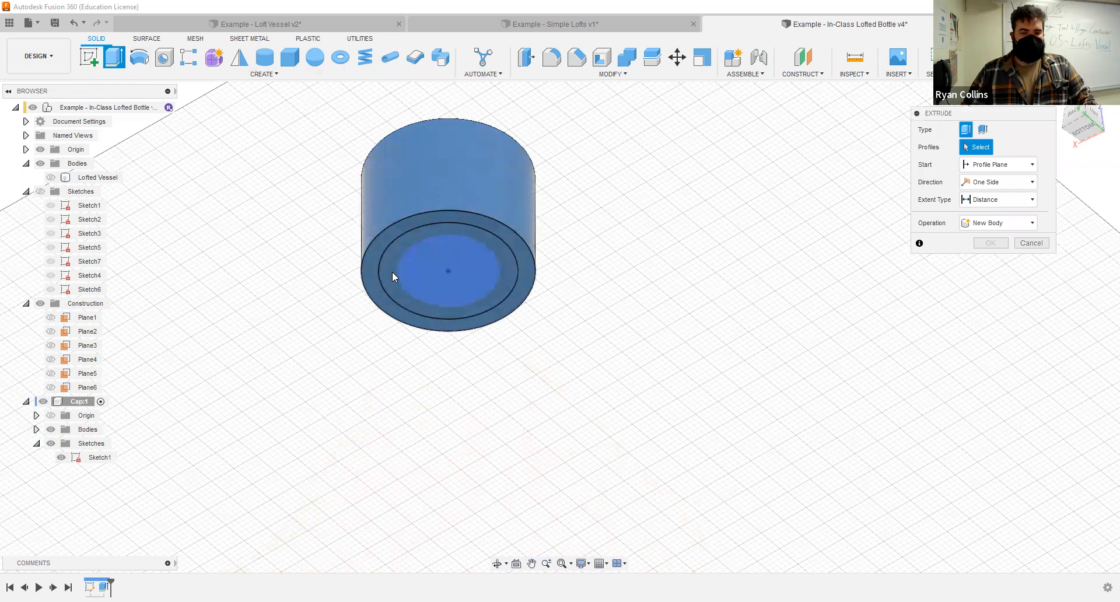
mouse_move(530, 301)
mouse_down()
mouse_move(445, 263)
mouse_move(449, 201)
mouse_up()
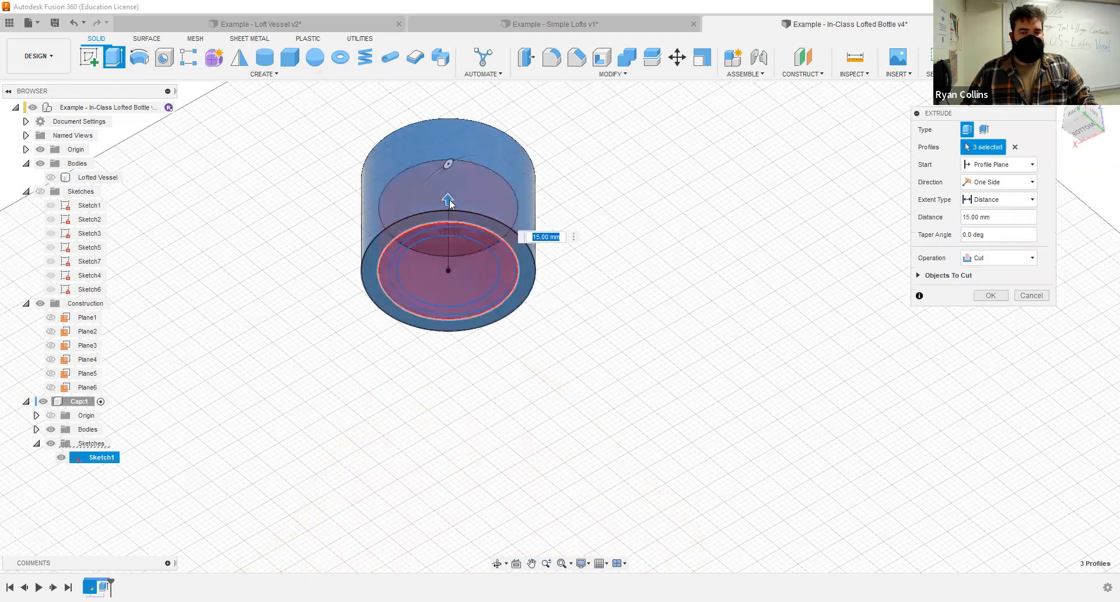
click(1001, 206)
click(992, 229)
shift+middle_drag(614, 191, 504, 107)
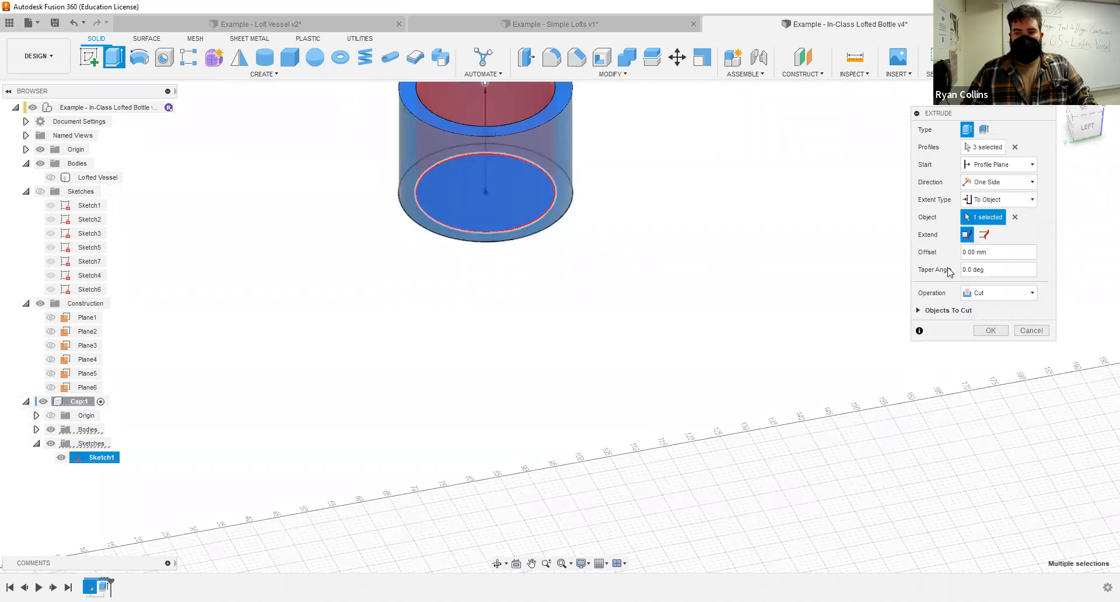
click(995, 252)
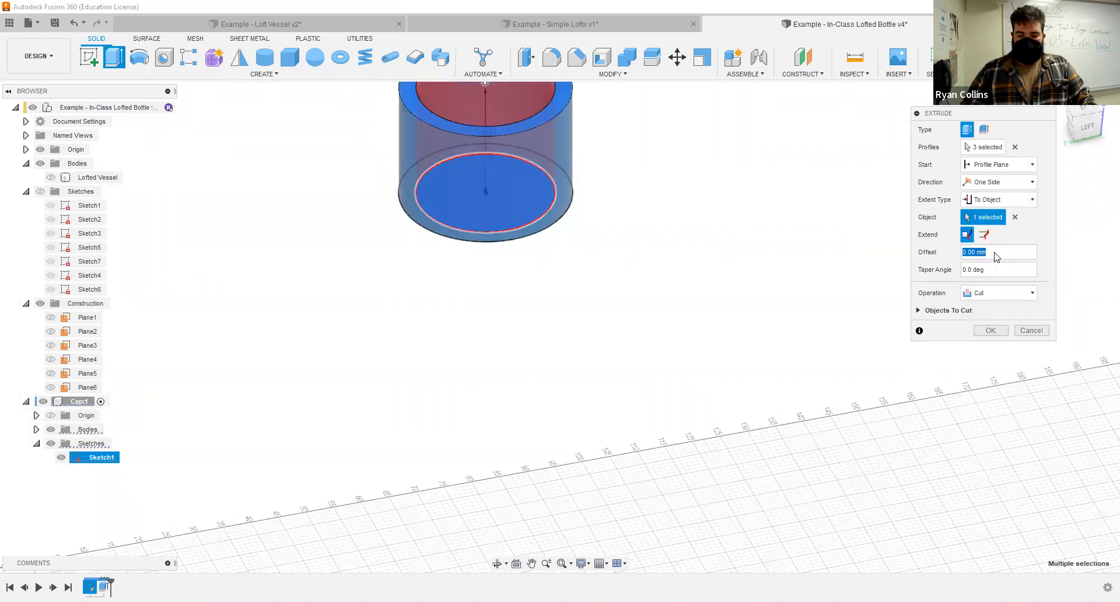
text(2)
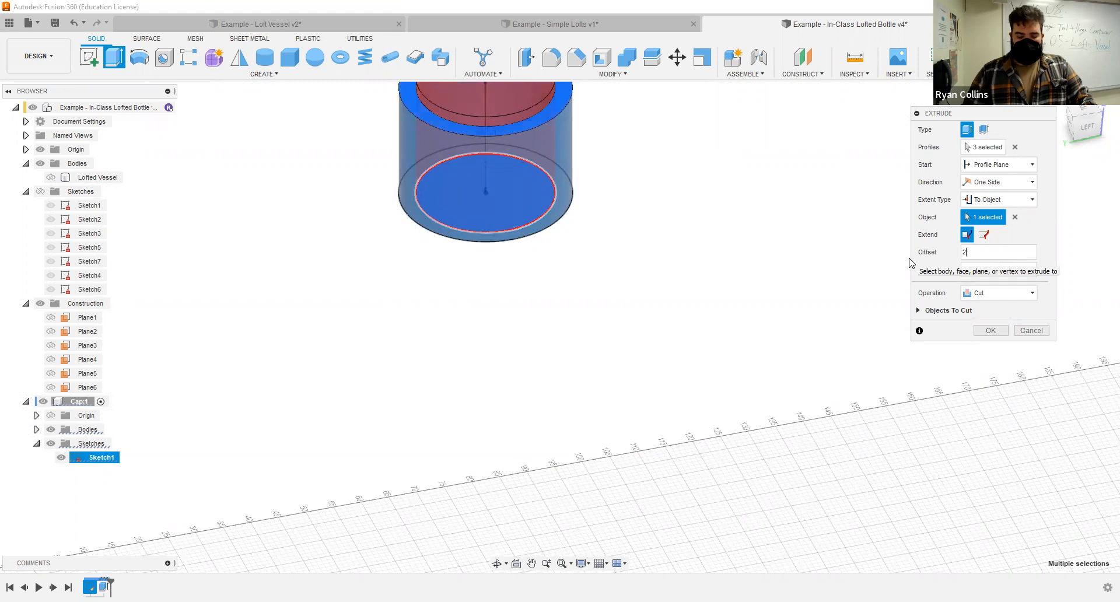
text(-)
shift+middle_drag(585, 323, 480, 275)
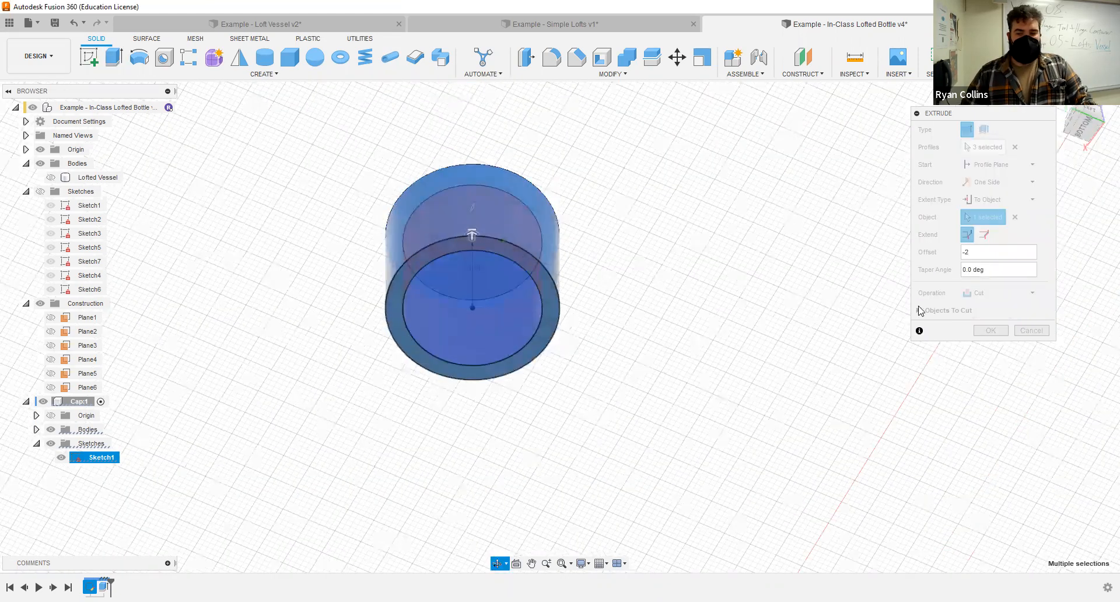
click(992, 331)
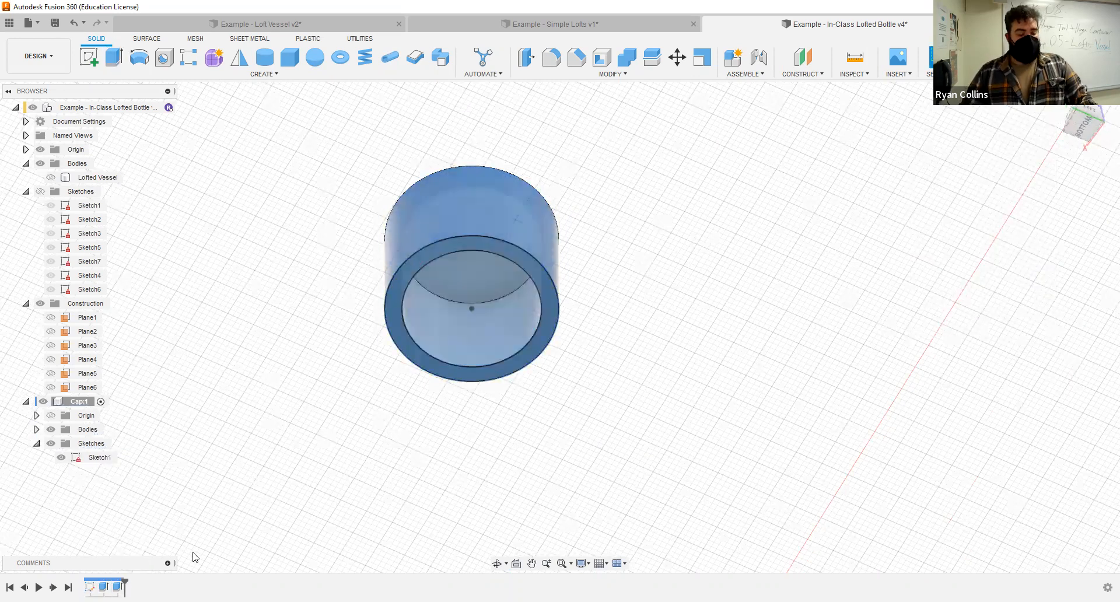
key(ctrl+z)
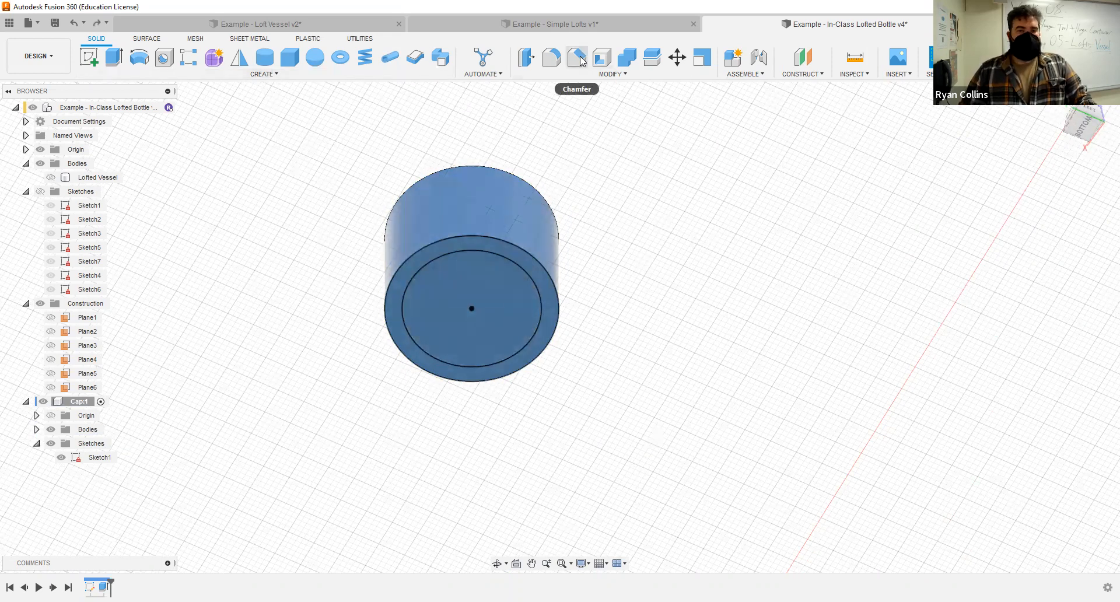
- Shell the cap from its bottom face with a 3 mm inside wall thickness
click(602, 57)
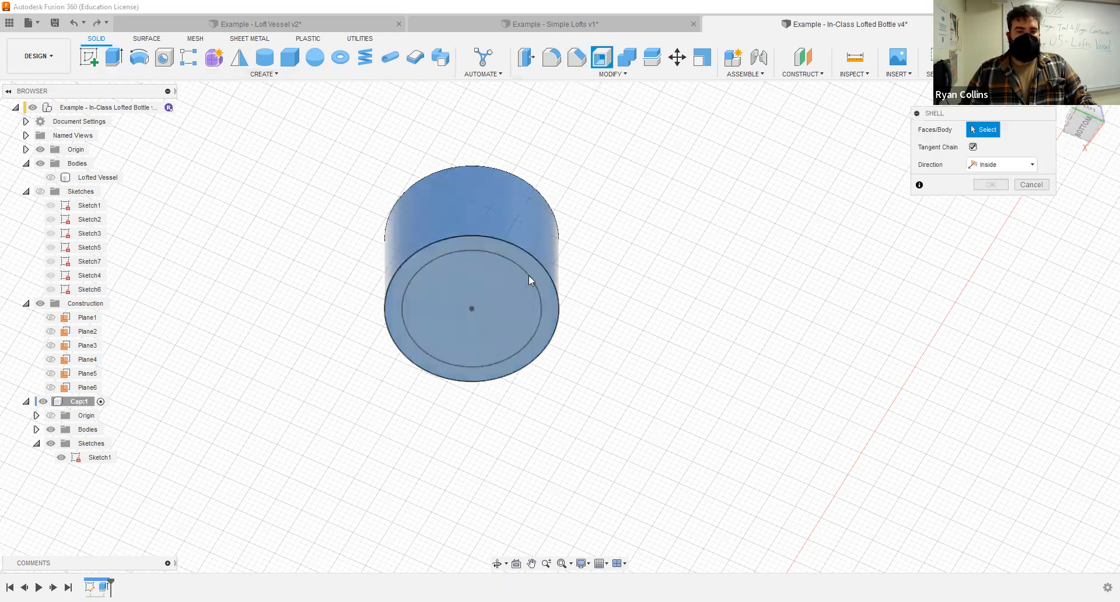
click(529, 275)
text(2)
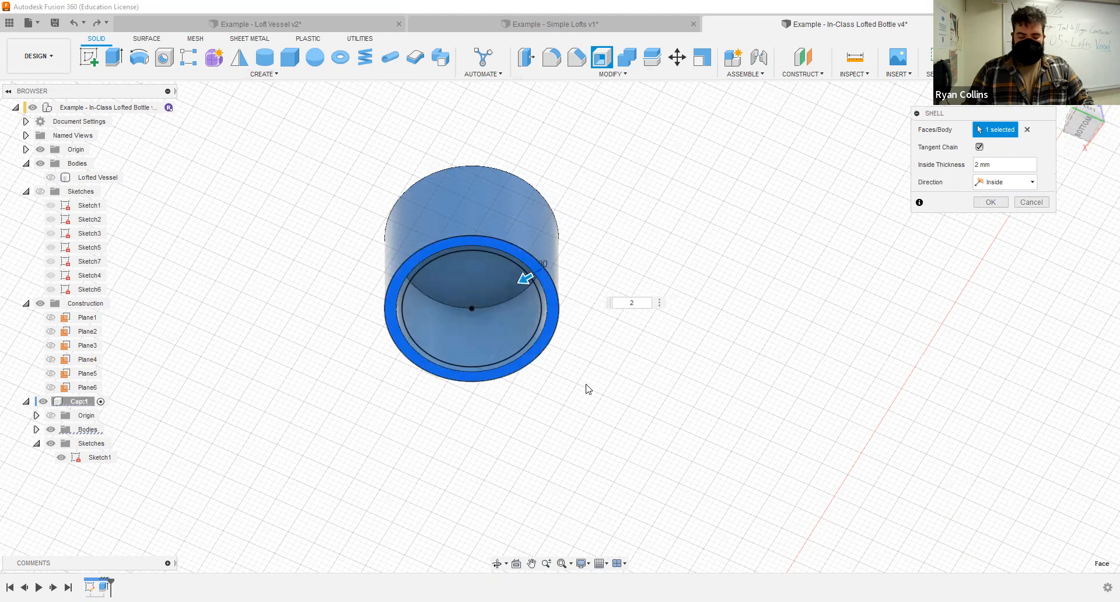
key(BackSpace)
text(3)
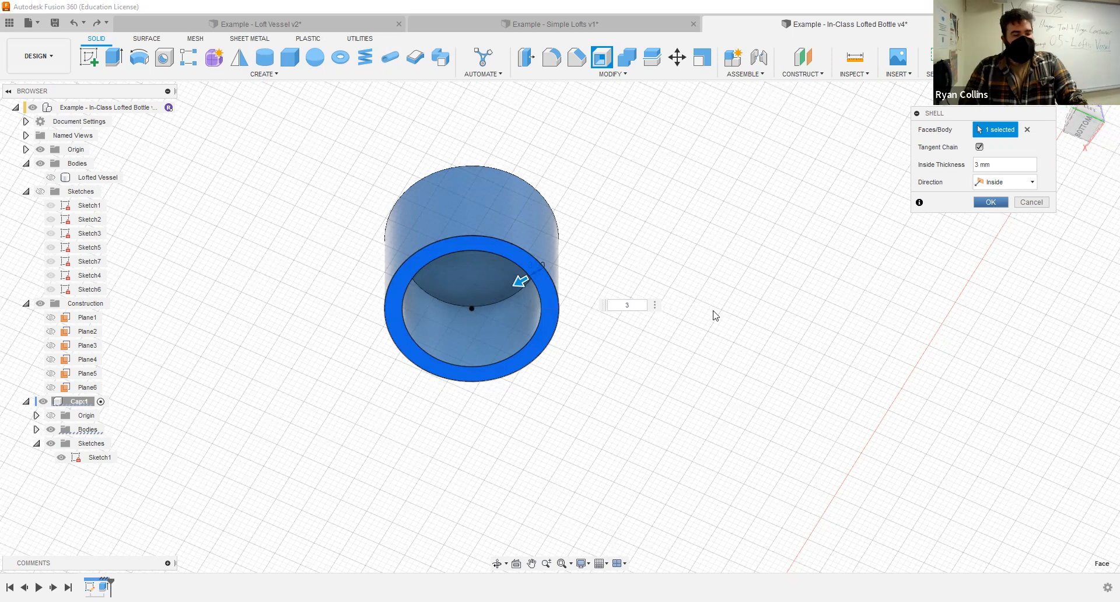
key(Return)
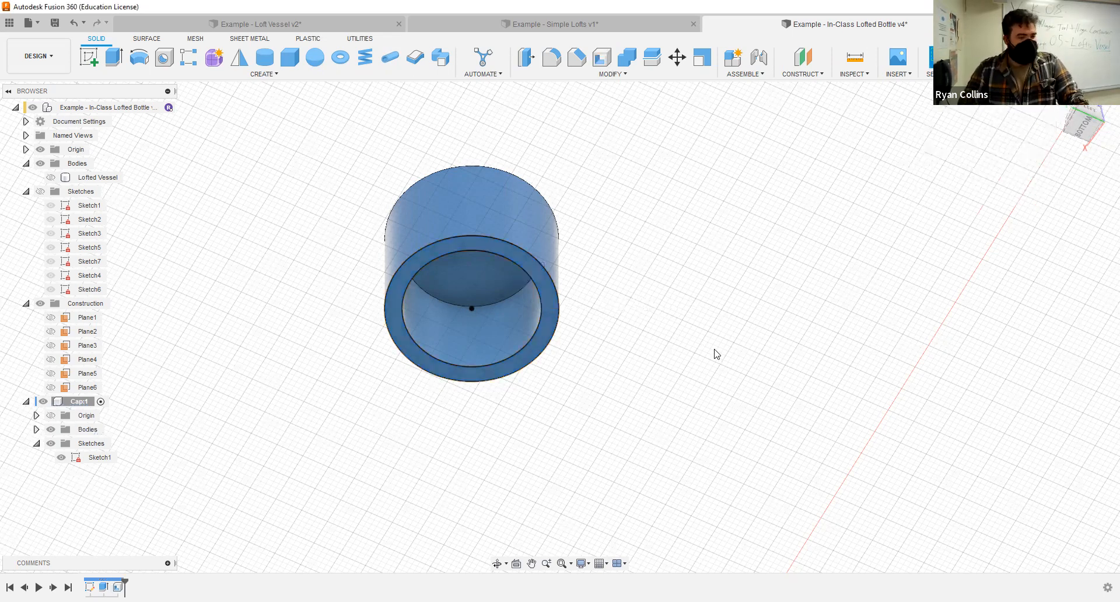
- Add a modeled, full-length ISO Metric M24x3 right-hand thread to the cap's inner cylindrical face
mouse_move(578, 304)
shift+middle_down()
mouse_move(566, 384)
mouse_move(596, 273)
mouse_move(580, 370)
mouse_move(597, 300)
shift+middle_up()
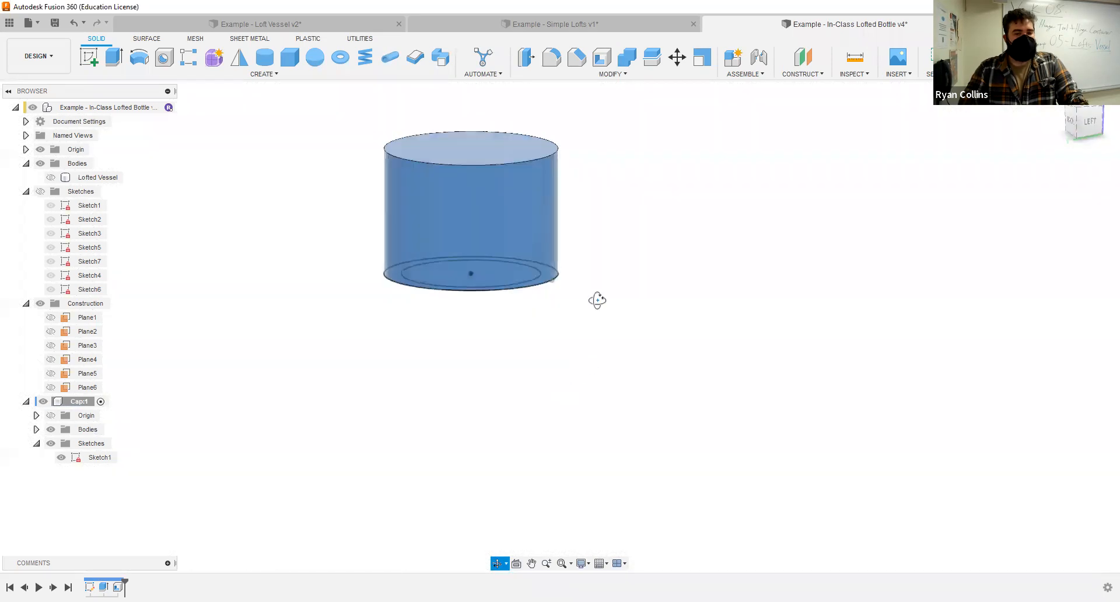
click(257, 74)
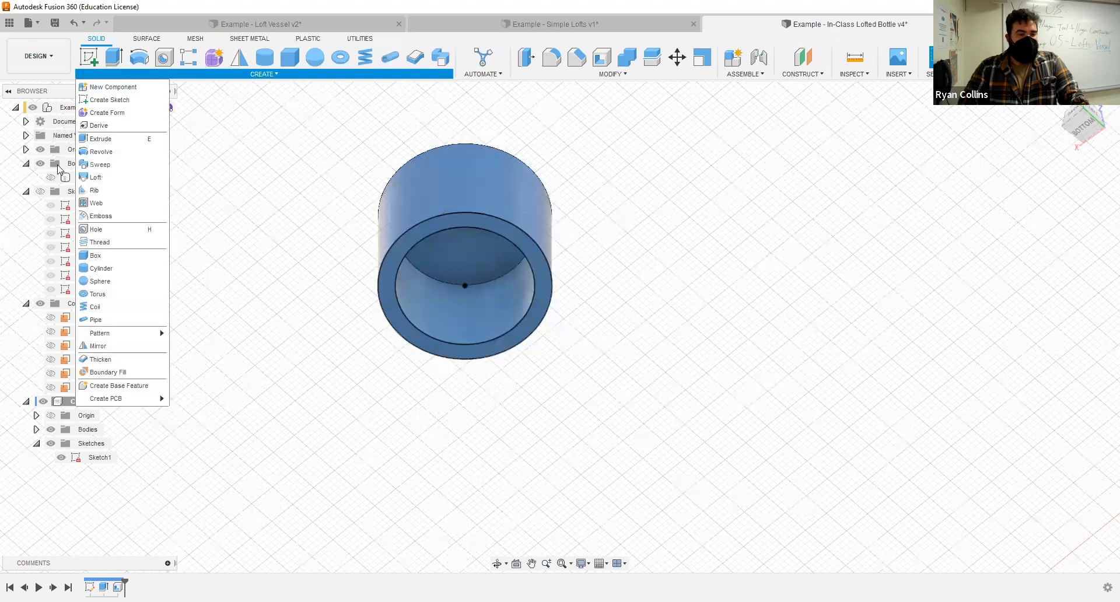
click(95, 243)
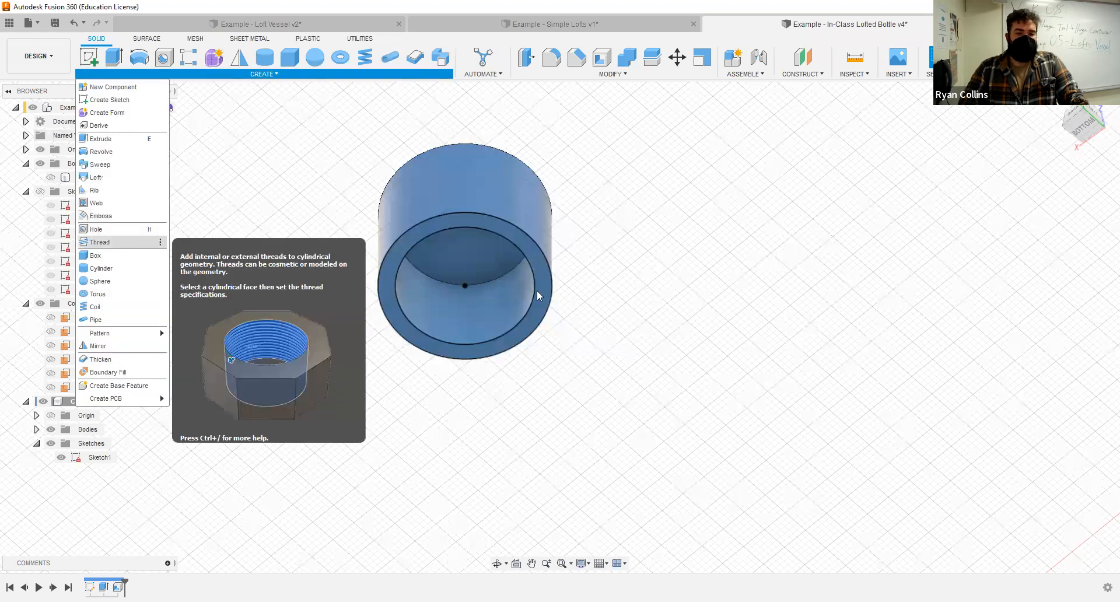
click(476, 311)
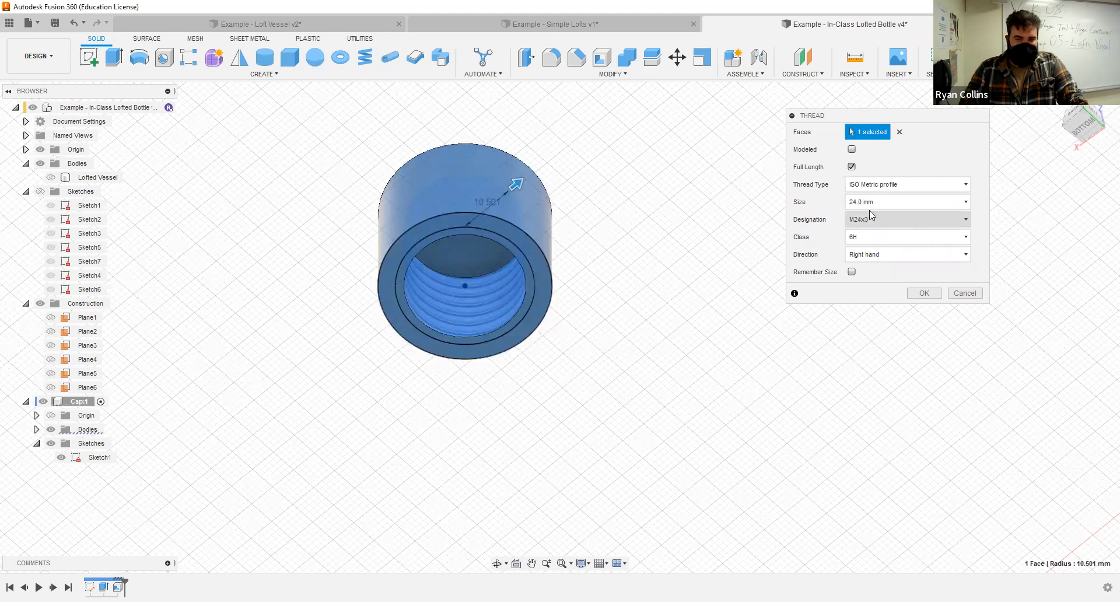
click(852, 150)
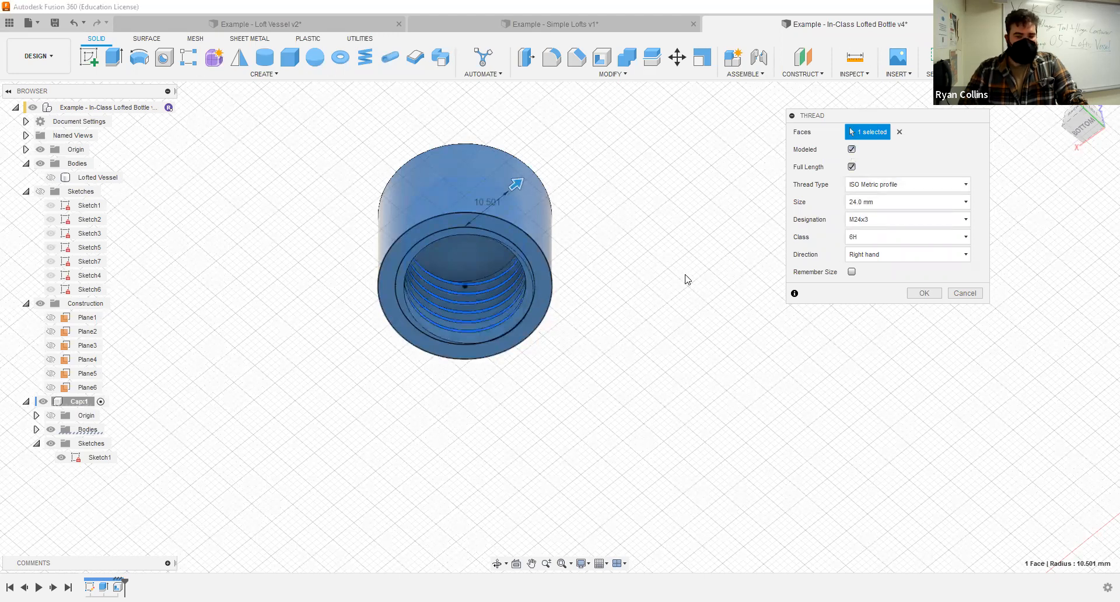
shift+middle_drag(630, 269, 640, 289)
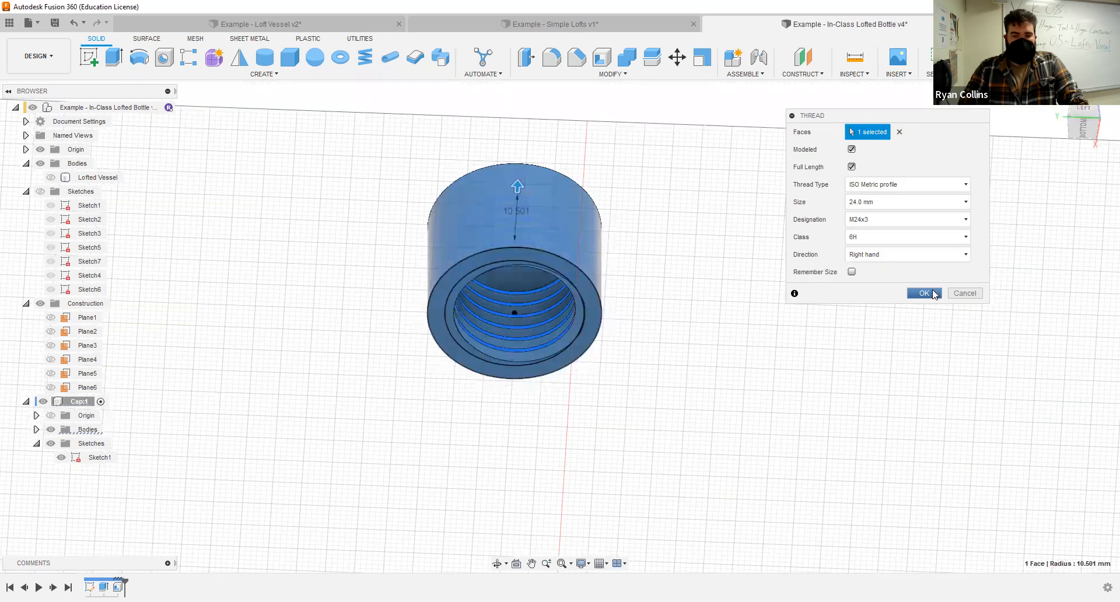
click(925, 293)
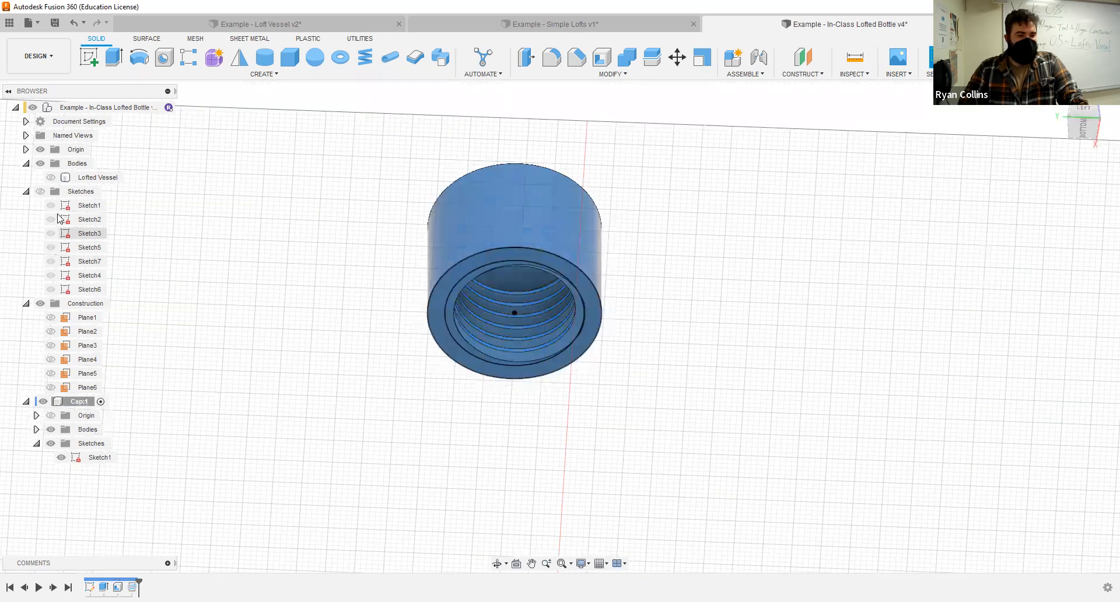
- Show the Lofted Vessel body, activate the top-level component and view the cap seated on the bottle neck
click(51, 178)
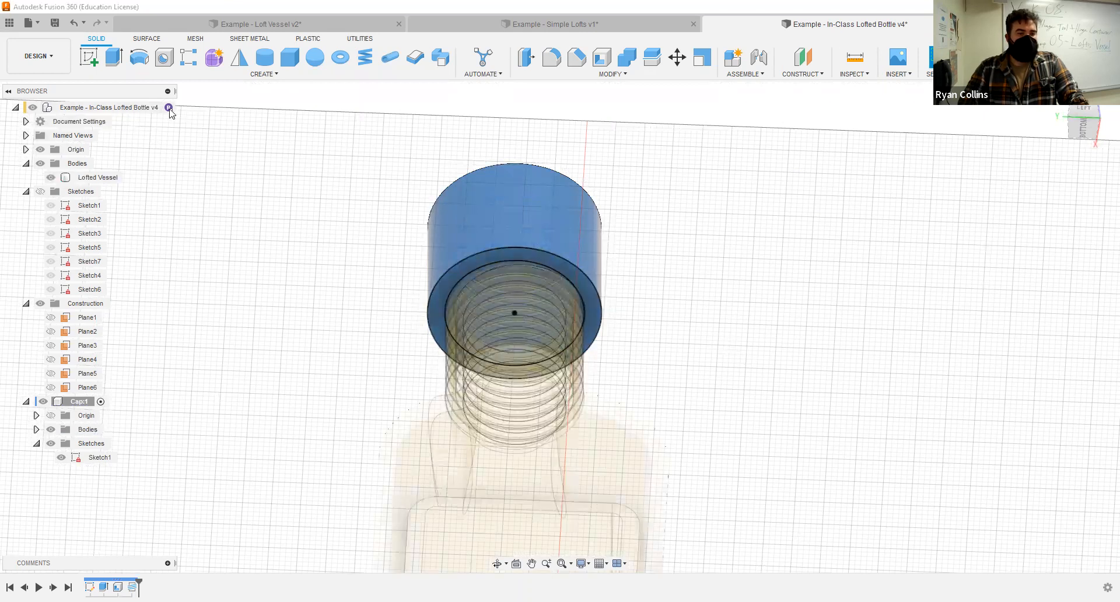
click(168, 108)
drag(719, 349, 723, 378)
mouse_move(723, 378)
shift+middle_down()
mouse_move(765, 377)
mouse_move(739, 373)
shift+middle_up()
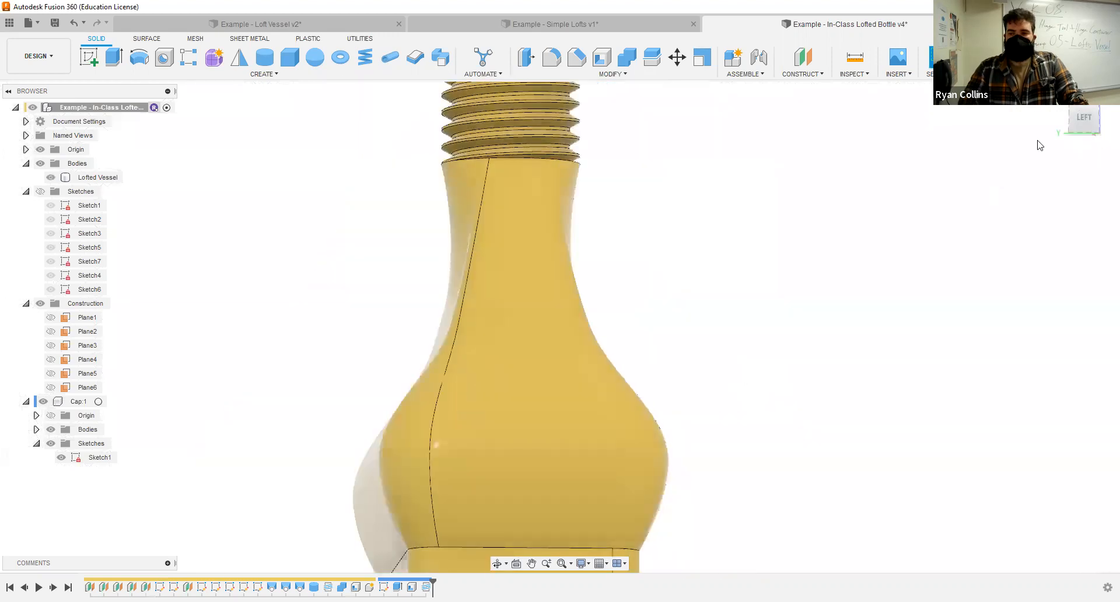
middle_drag(692, 288, 689, 398)
shift+middle_drag(689, 397, 696, 446)
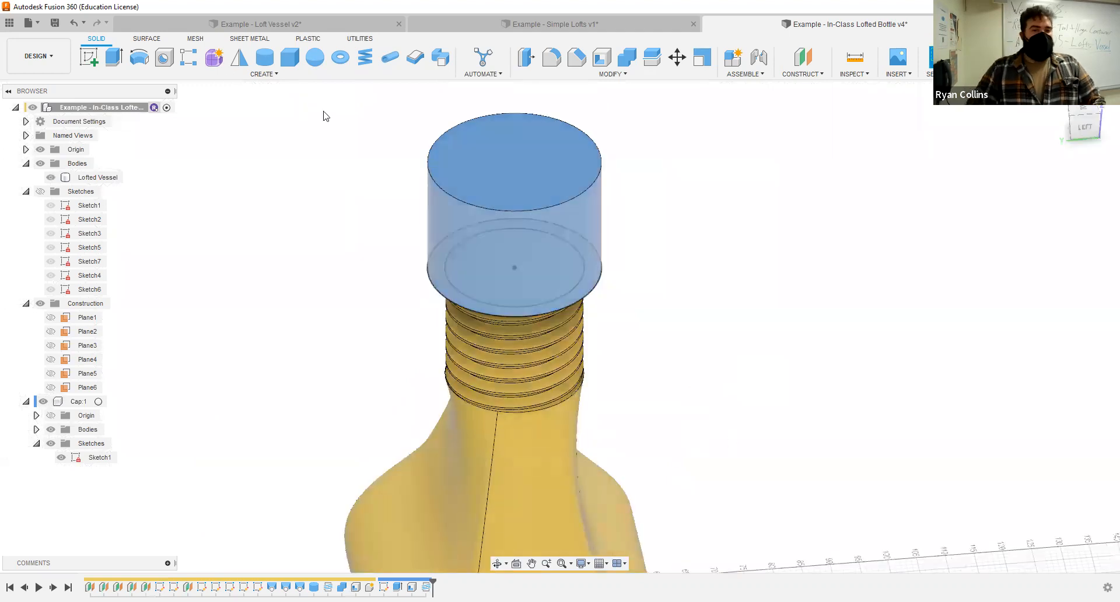
click(223, 27)
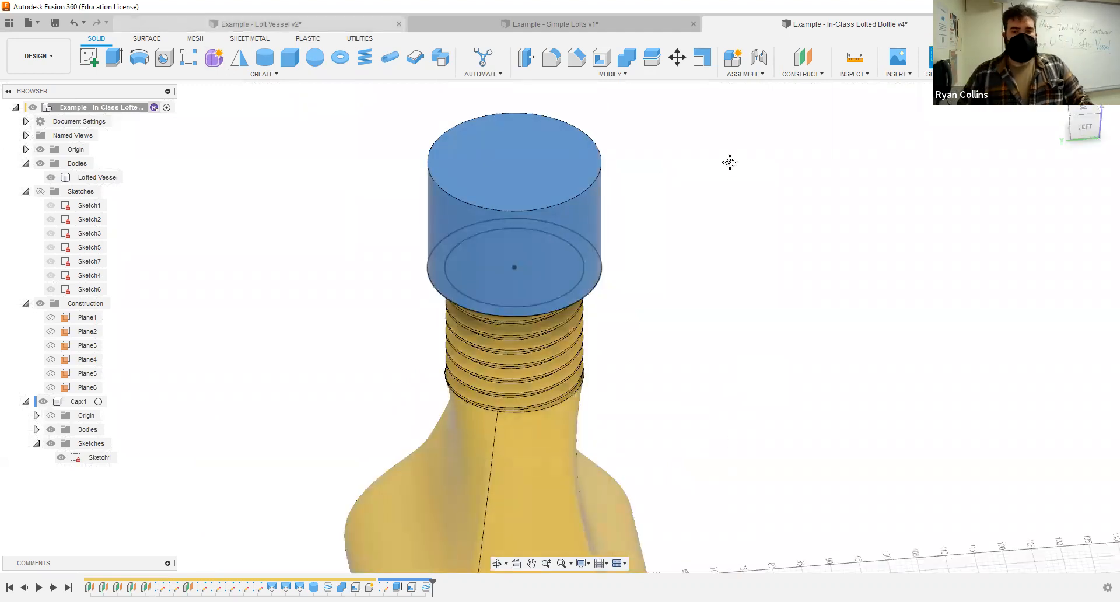
shift+middle_drag(688, 369, 565, 376)
scroll(708, 325, up, 5)
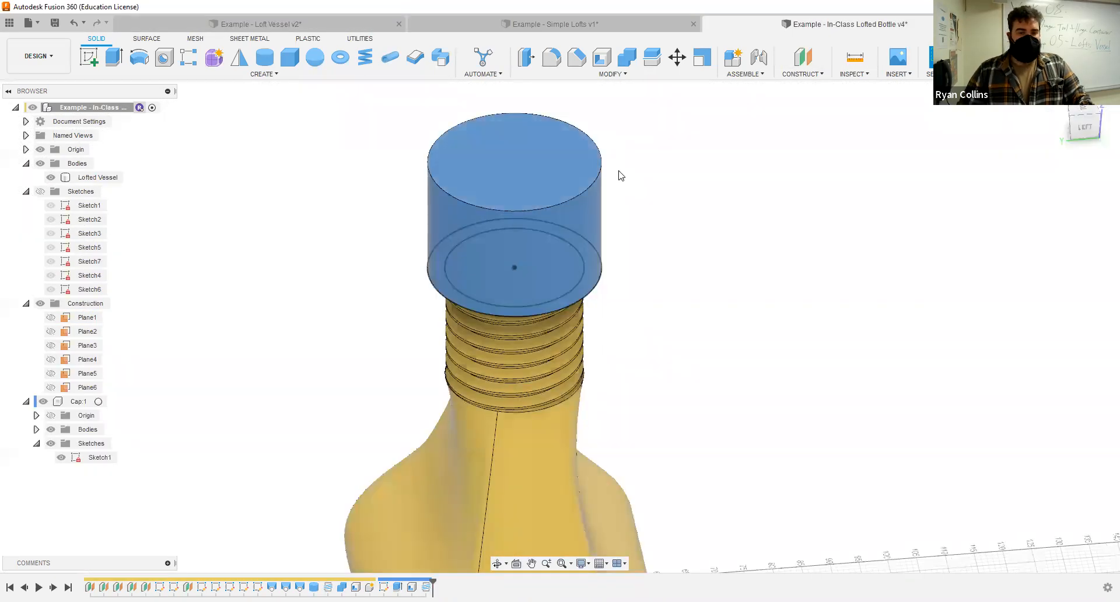
- Start a sketch on the cap's top face and hide the Lofted Vessel body to expose the cap's rim
click(95, 60)
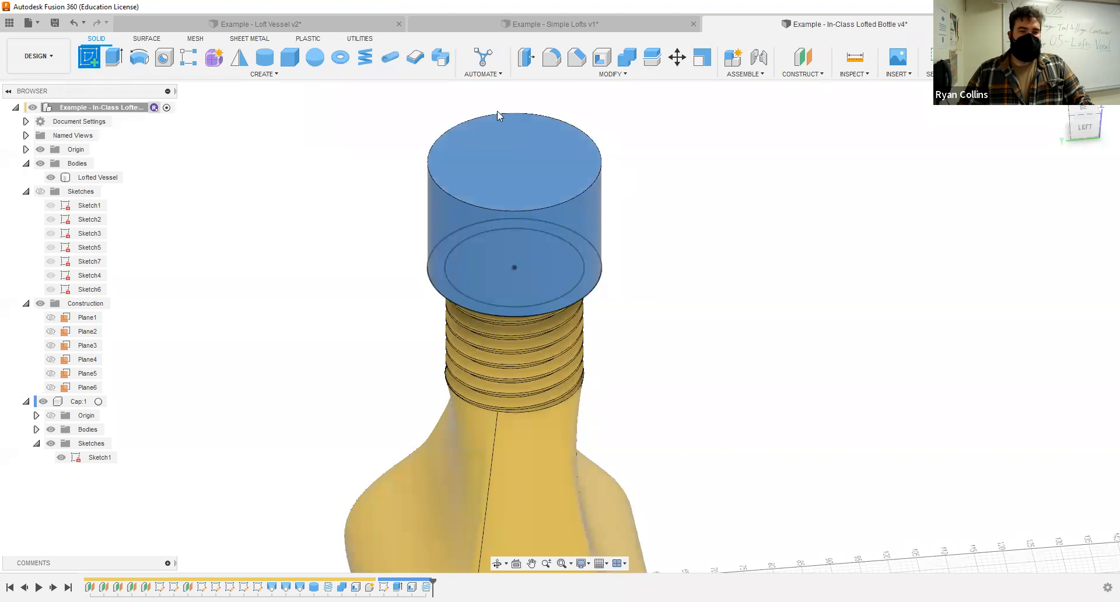
click(557, 125)
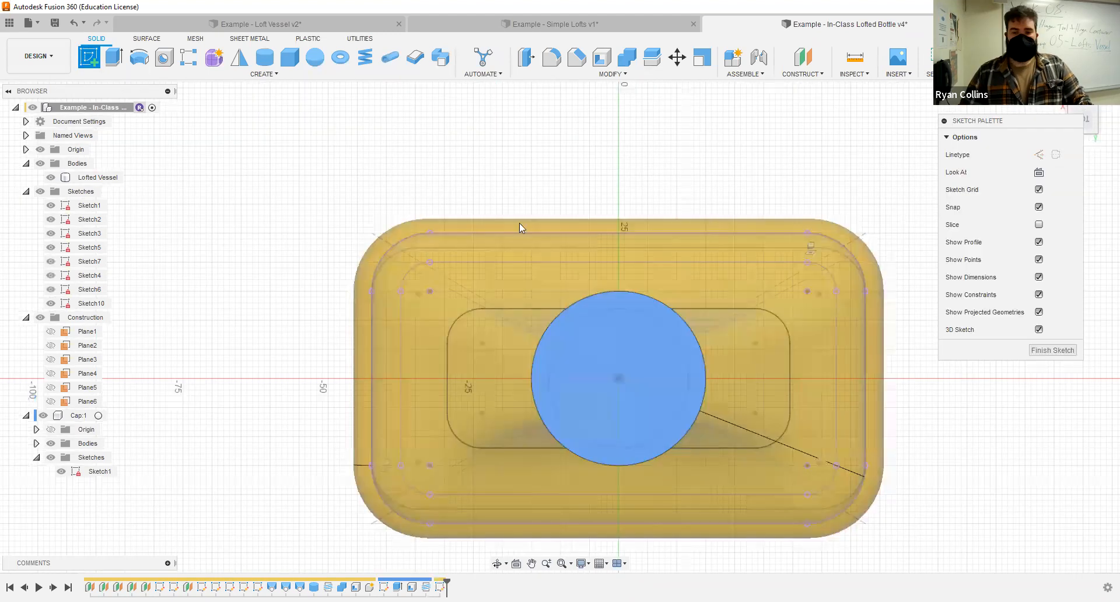
click(139, 57)
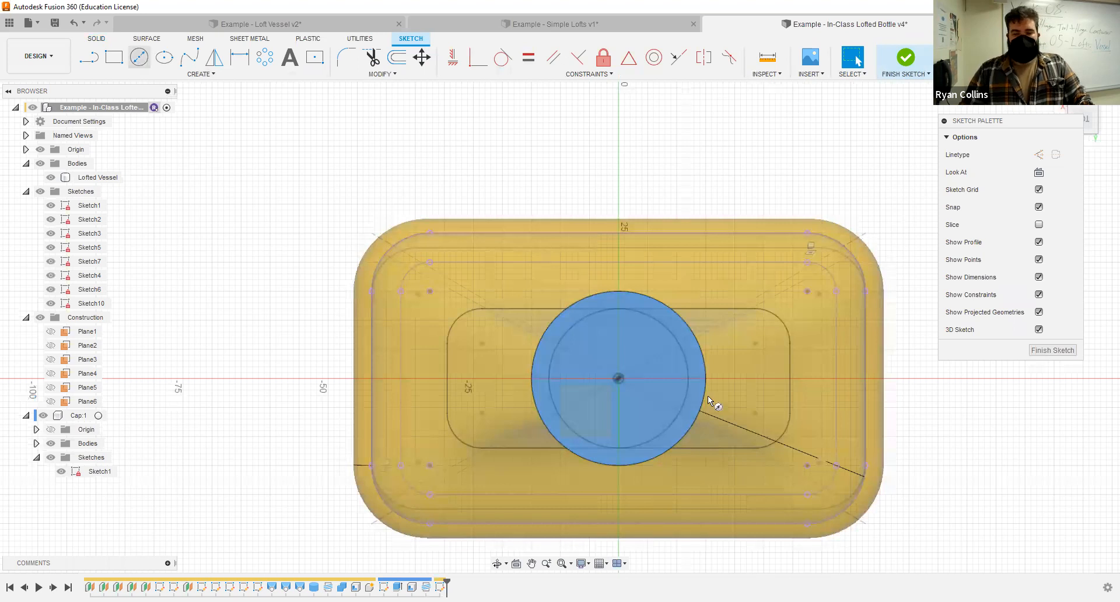
scroll(707, 385, up, 5)
scroll(697, 367, up, 3)
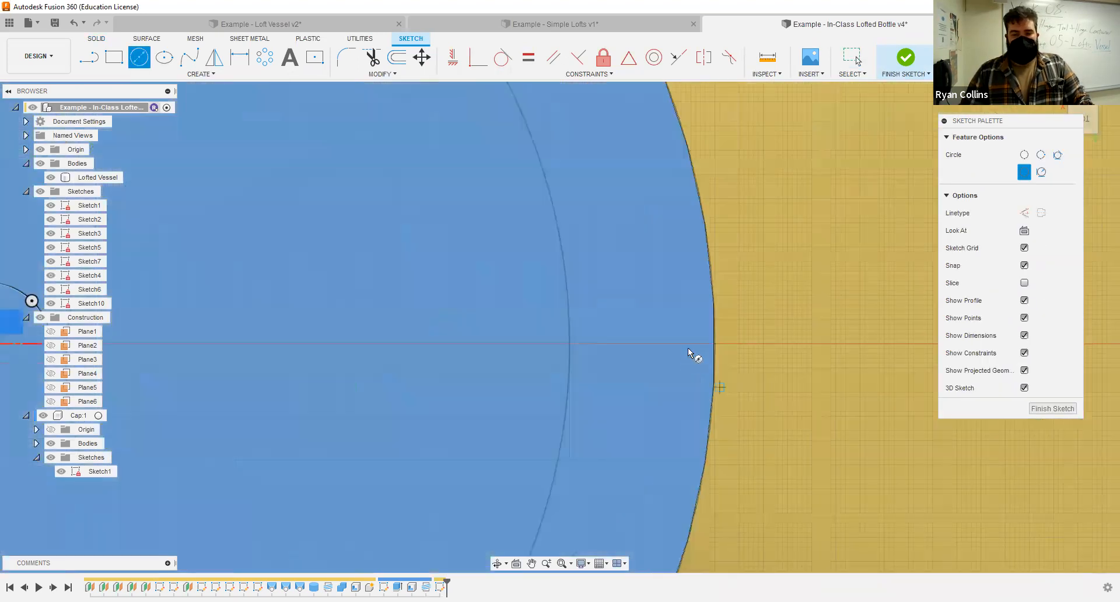
scroll(578, 341, up, 3)
click(51, 178)
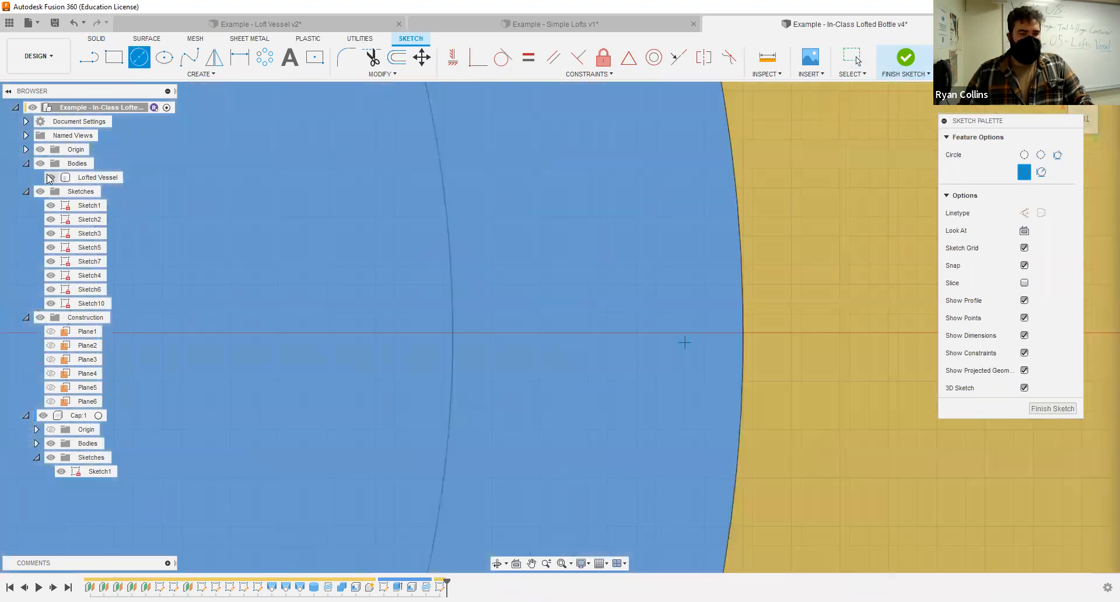
- Draw a 1 mm diameter circle centred where the cap's outer edge crosses the red axis
click(744, 333)
text(1)
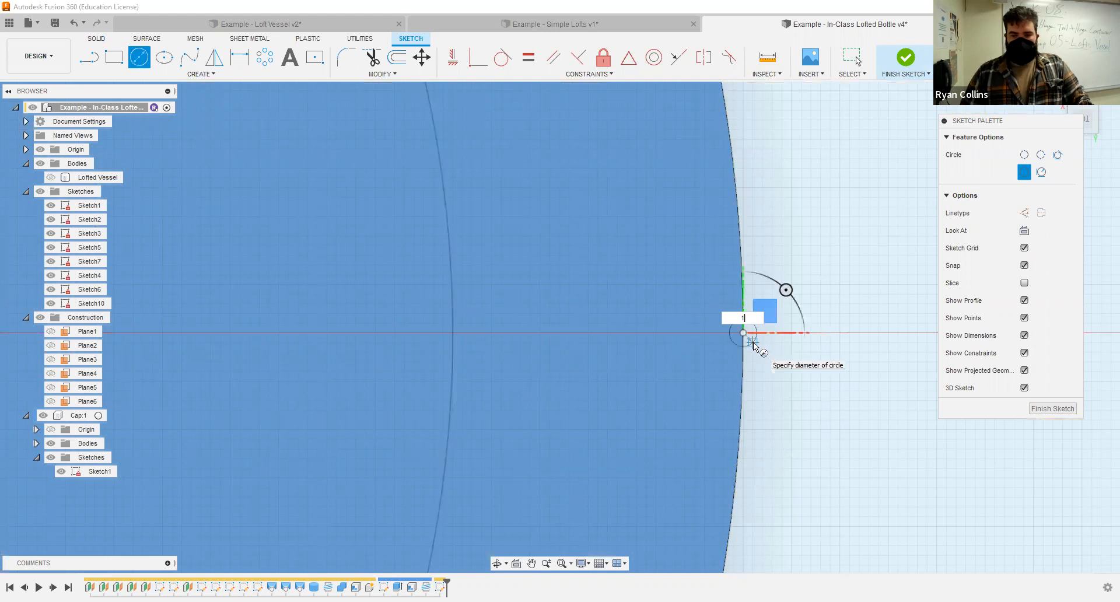
key(Return)
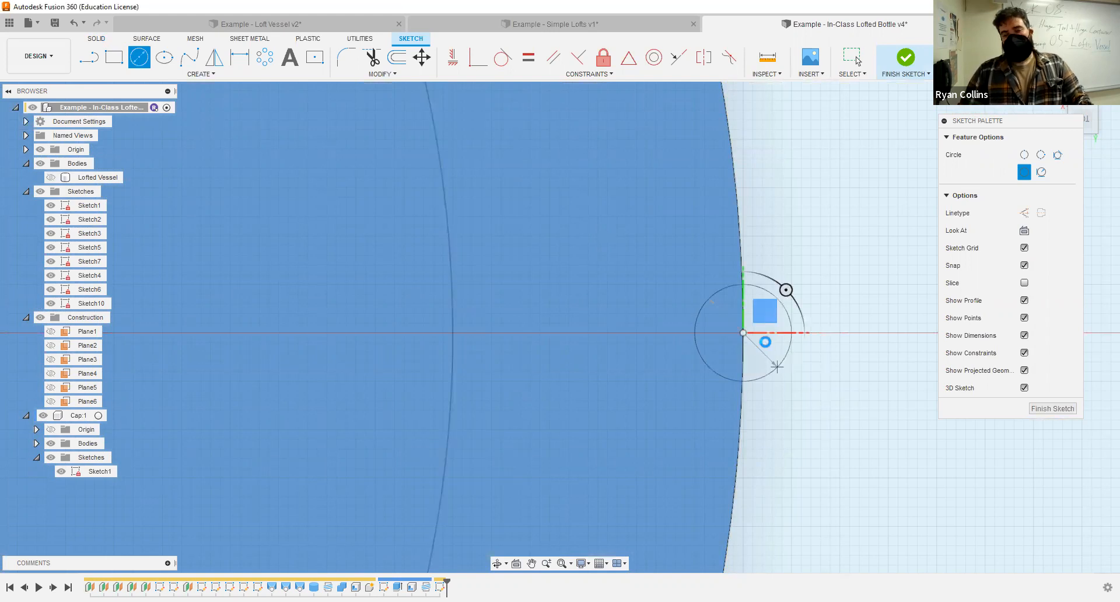
key(Escape)
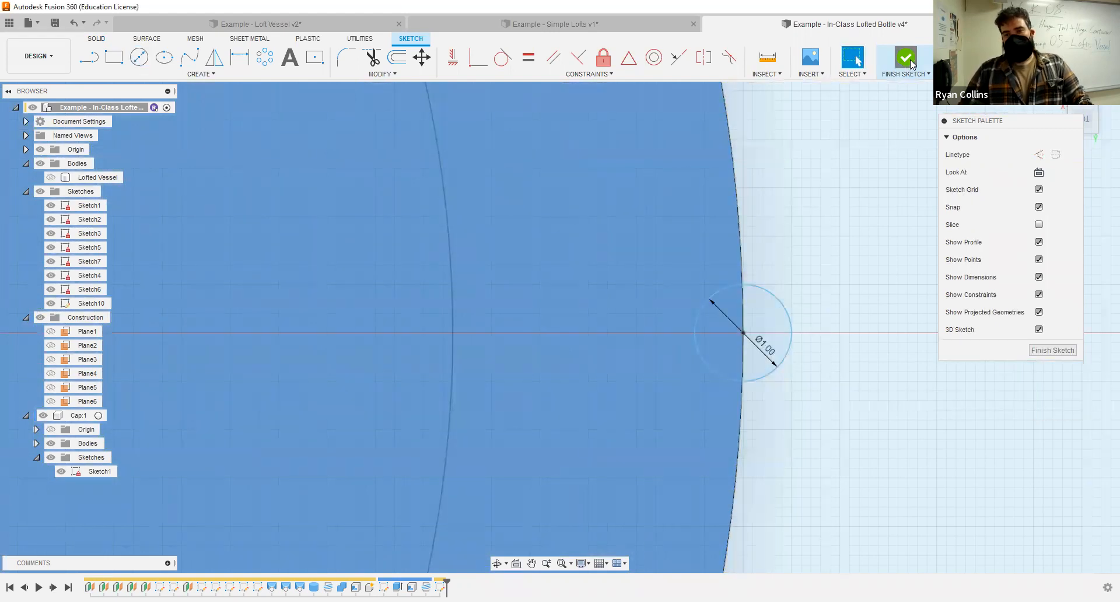
click(906, 58)
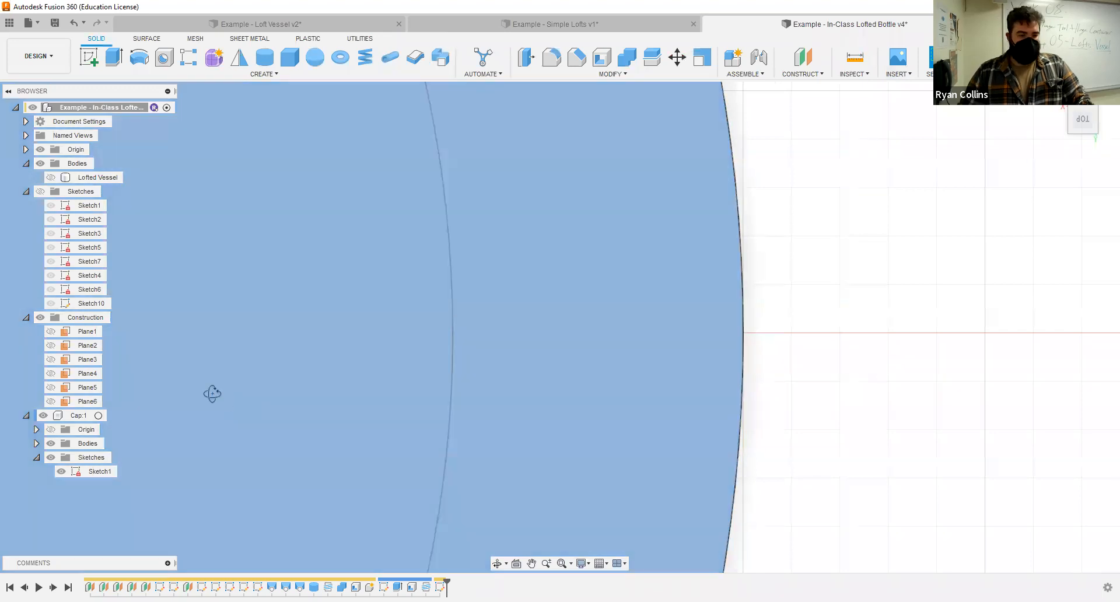
shift+middle_drag(212, 394, 200, 352)
click(166, 108)
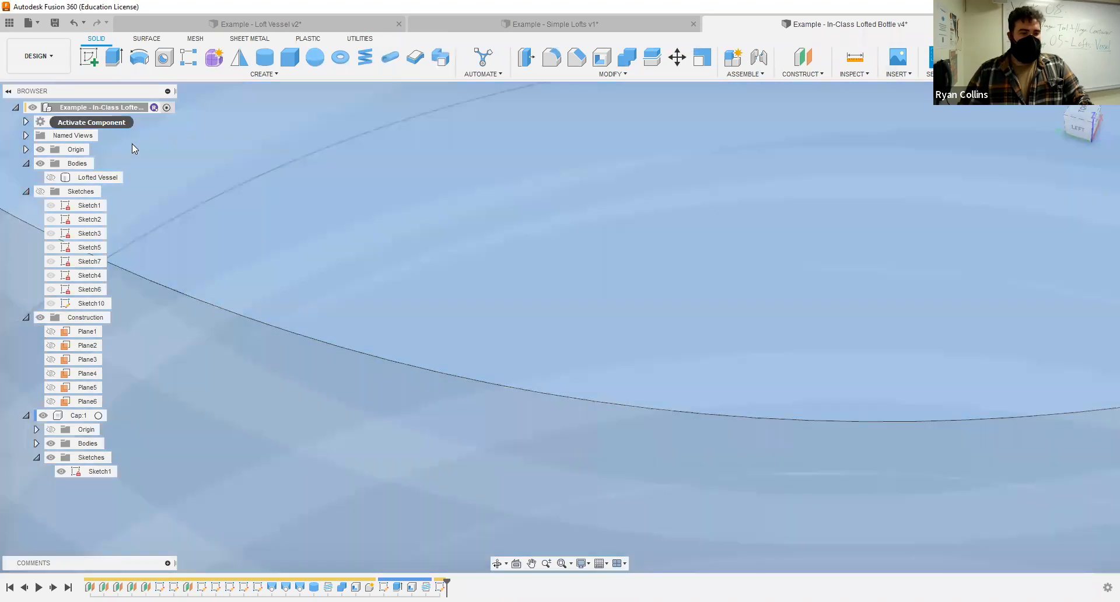
click(75, 416)
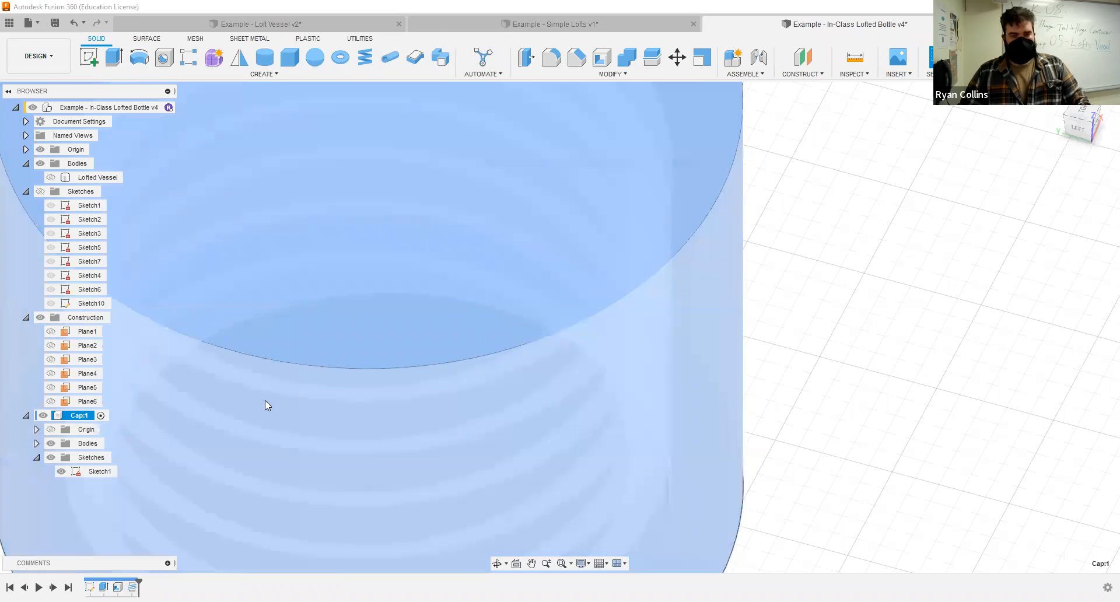
key(ctrl+z)
shift+middle_drag(265, 400, 718, 356)
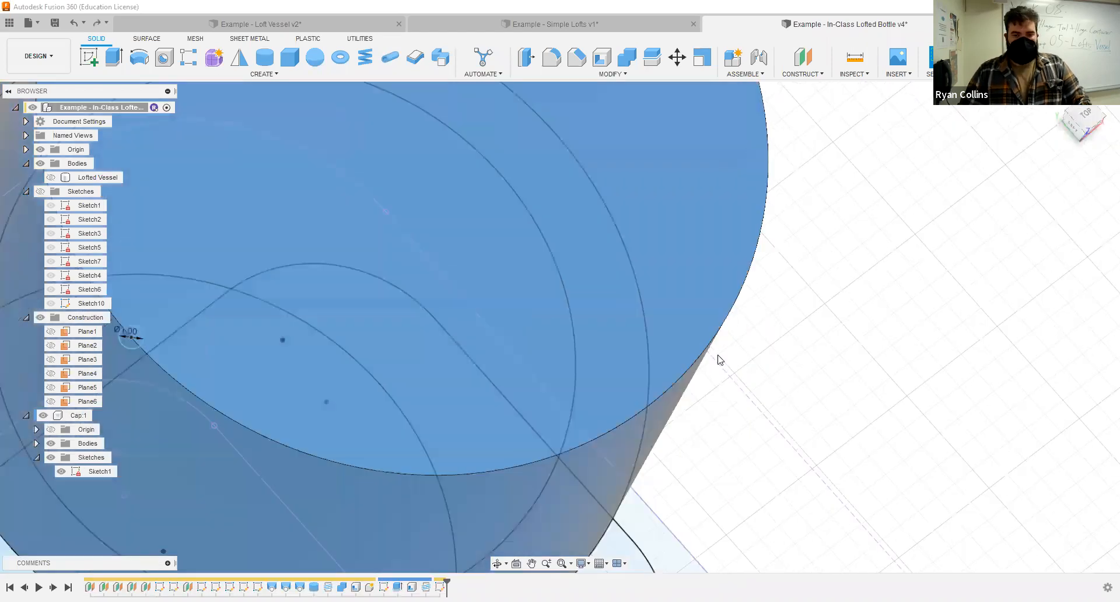
key(ctrl+z)
scroll(674, 379, down, 4)
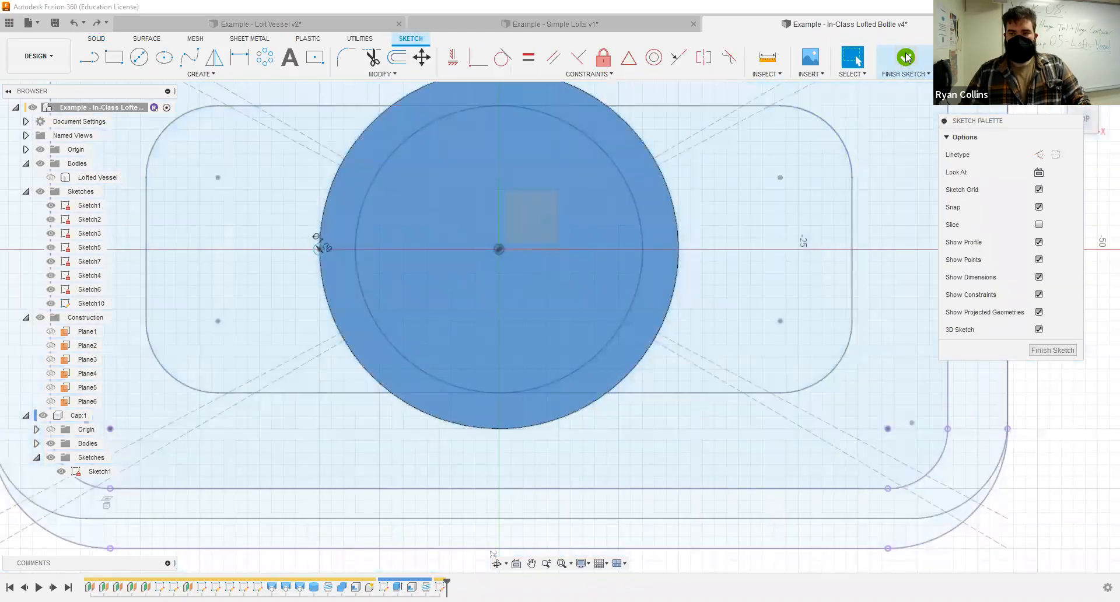
- Finish the circle sketch on the cap's top face and activate the Cap component
click(906, 57)
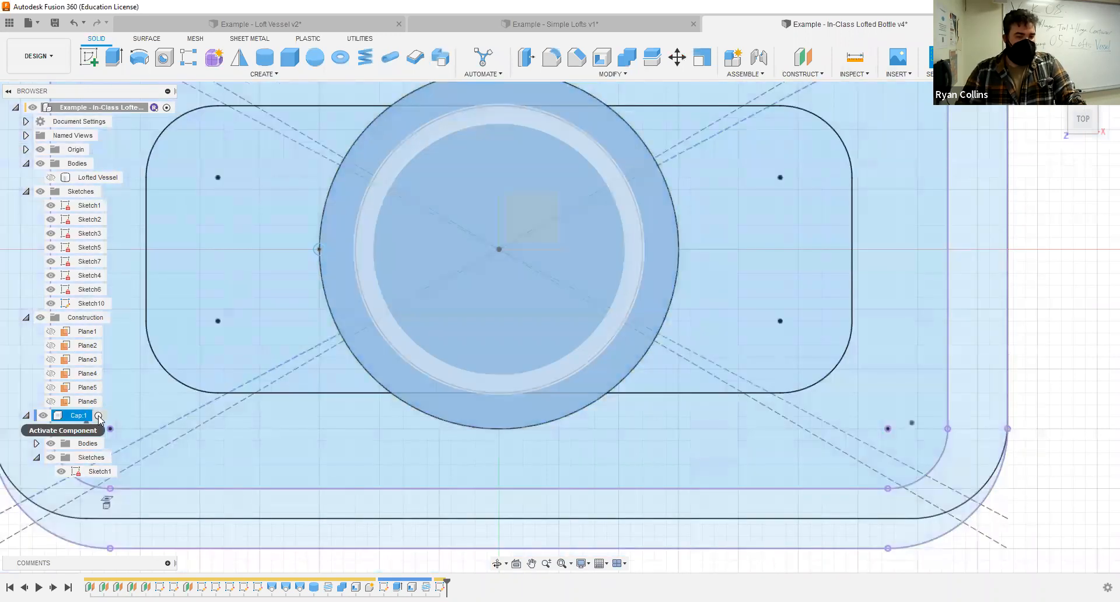
click(99, 416)
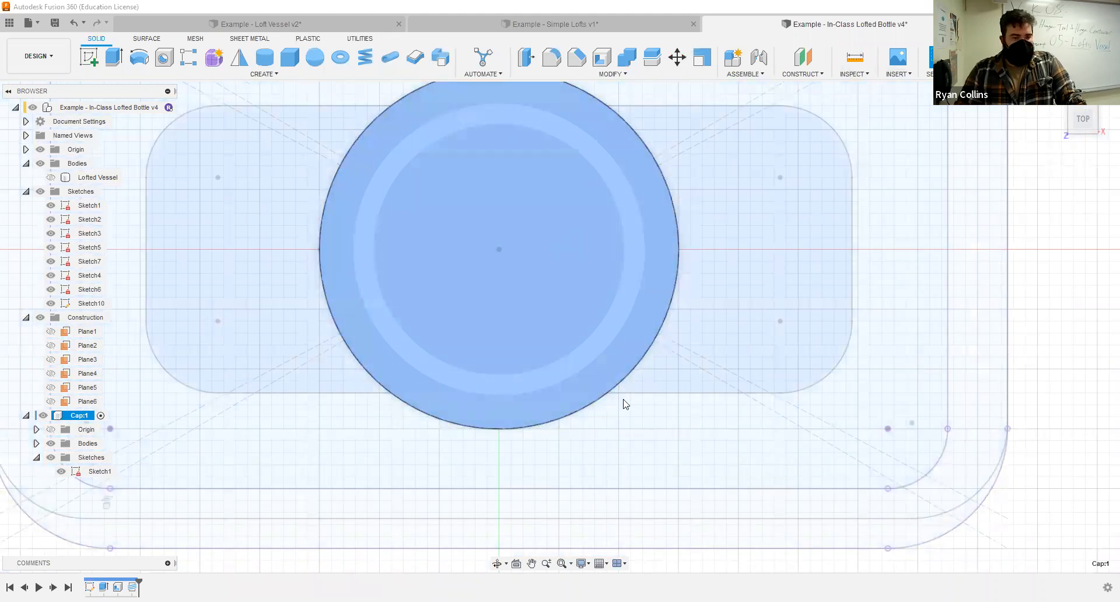
scroll(770, 464, down, 3)
shift+middle_drag(590, 368, 526, 346)
middle_drag(410, 267, 304, 345)
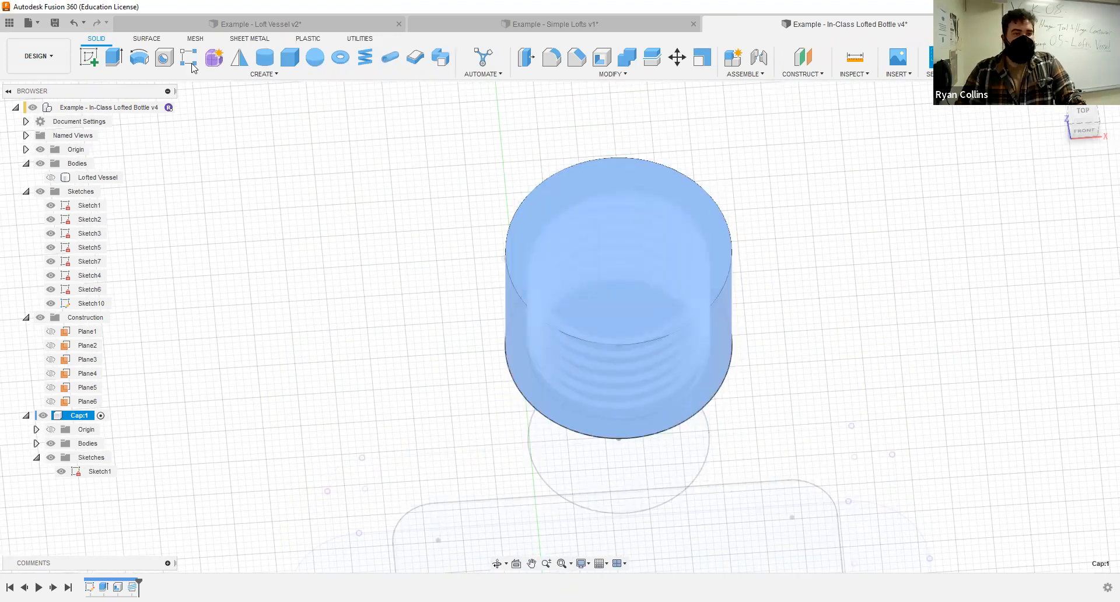
- Extrude both halves of the 1 mm circle as a cut through the cap's outer wall, ending at the bottom rim face
scroll(435, 244, up, 5)
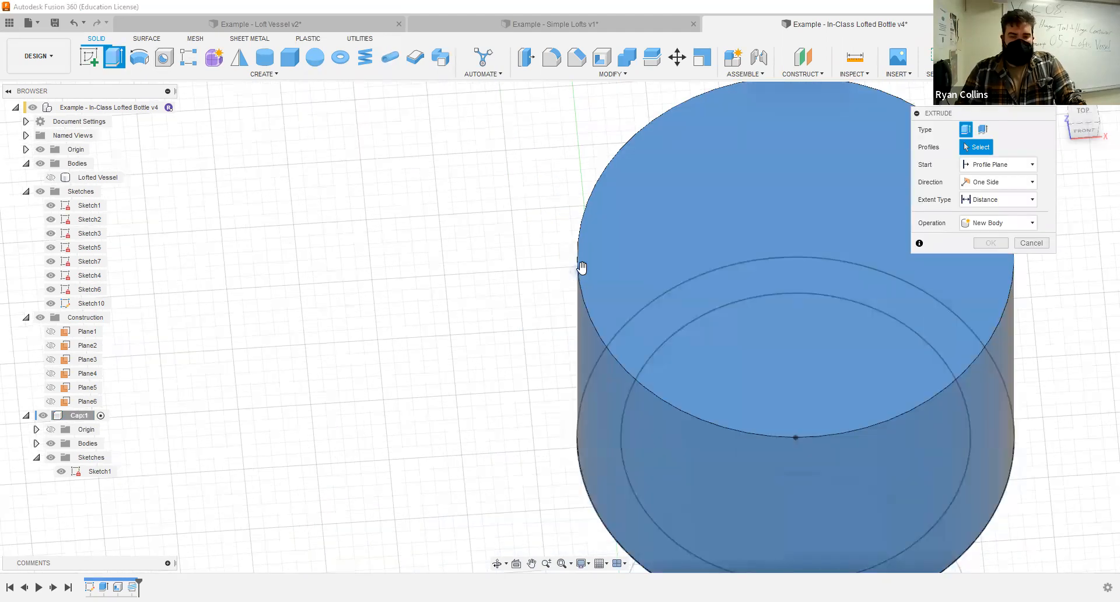
click(580, 267)
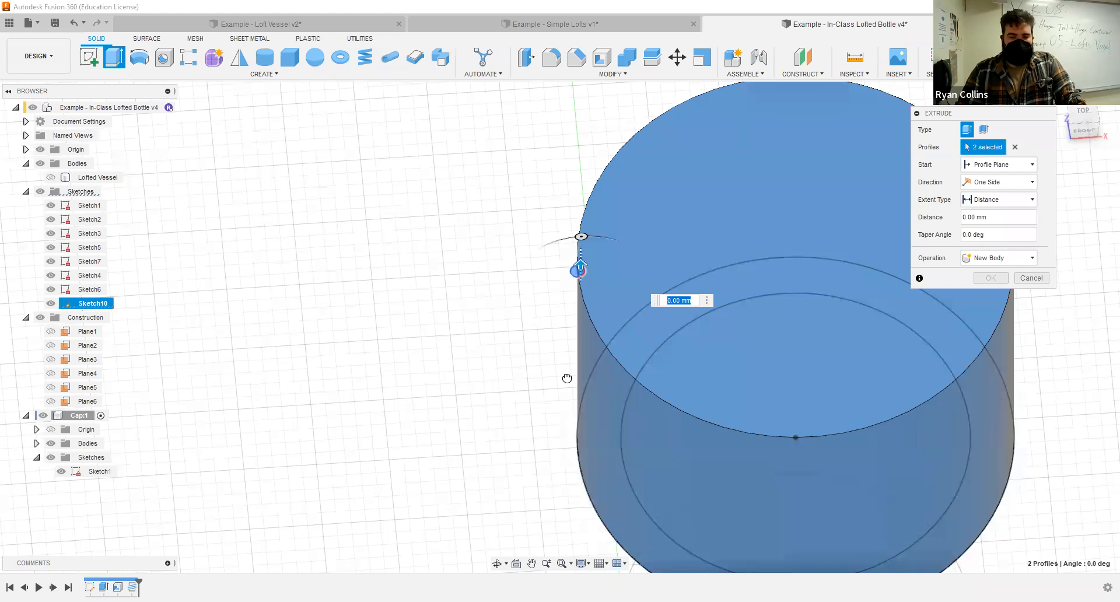
shift+middle_drag(542, 412, 539, 380)
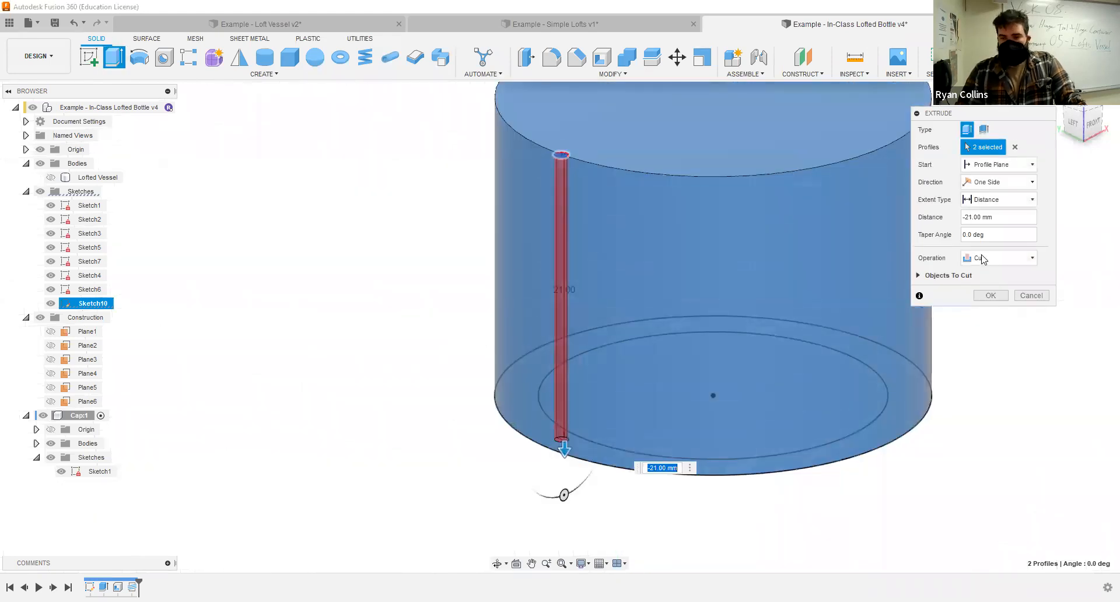
click(990, 200)
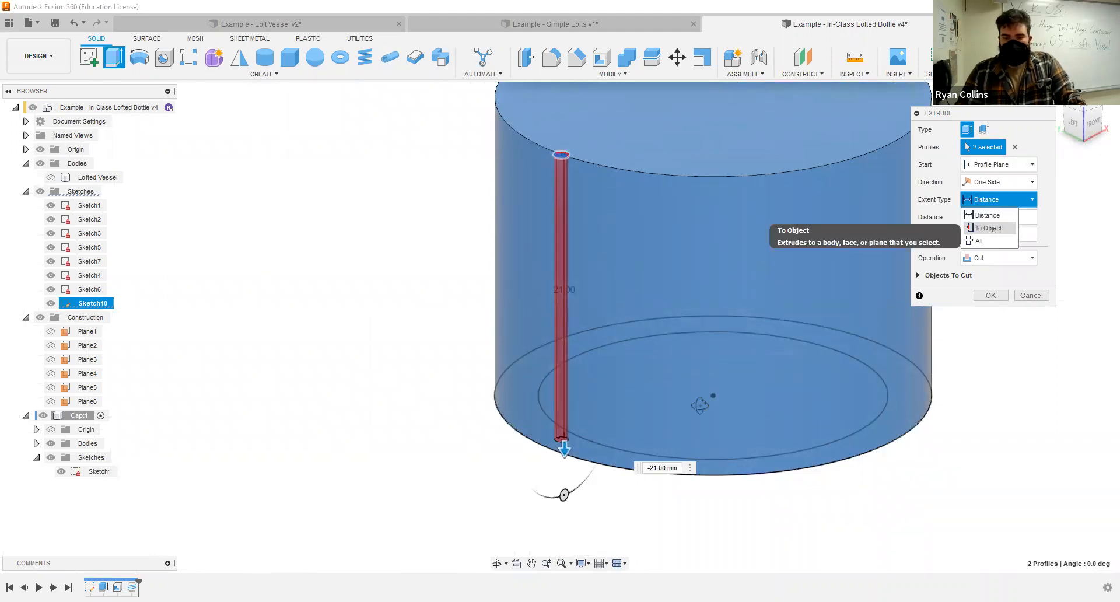
click(989, 228)
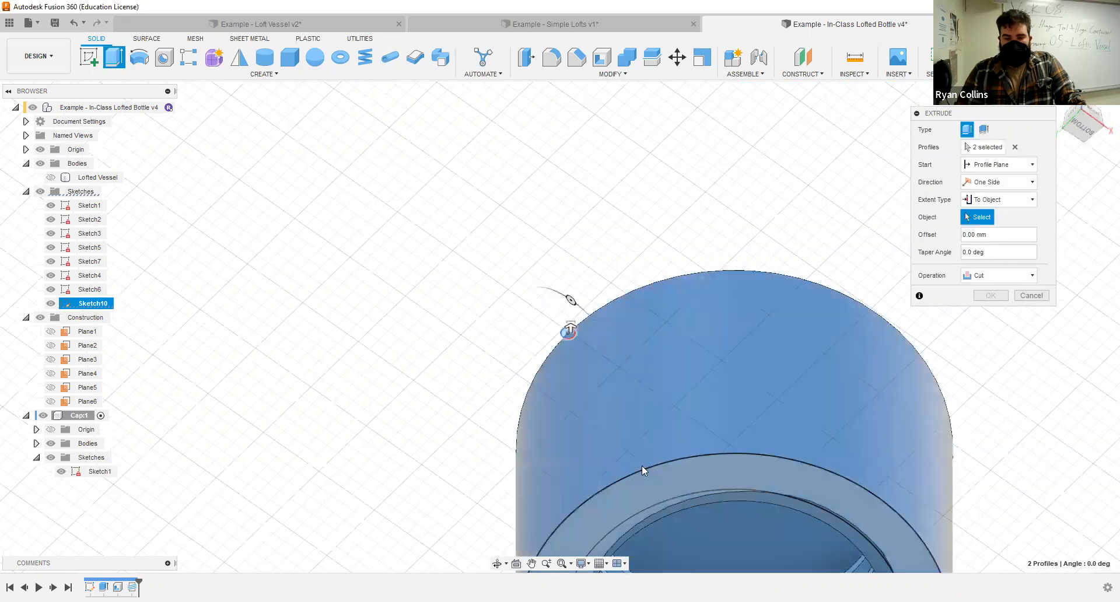
click(642, 470)
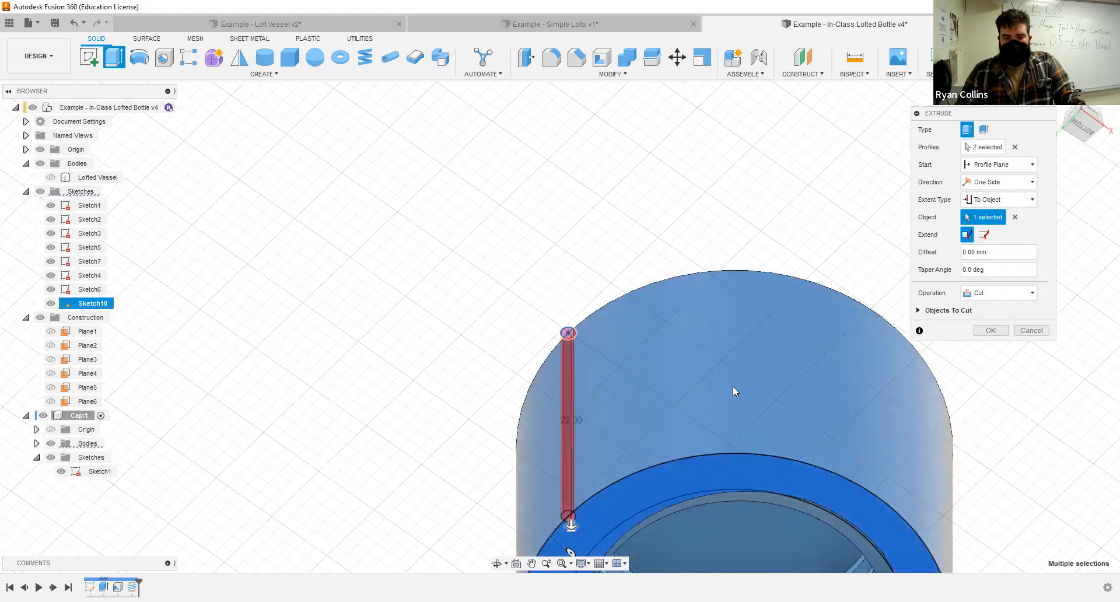
click(991, 330)
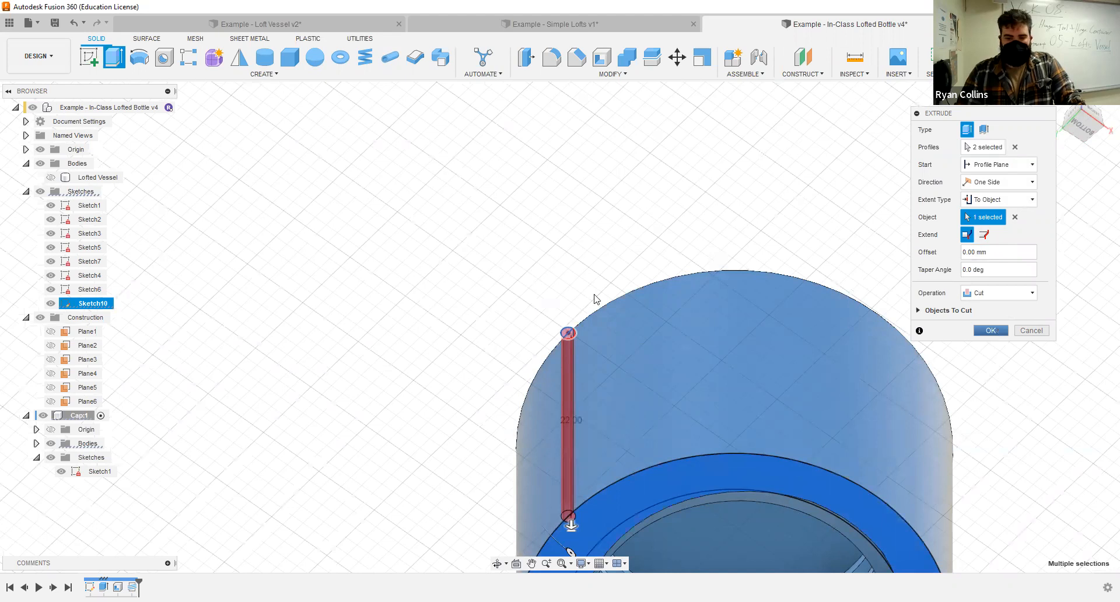
- Start a circular pattern with object type Features and select the groove cut in the cap's outer wall
shift+middle_drag(564, 270, 563, 339)
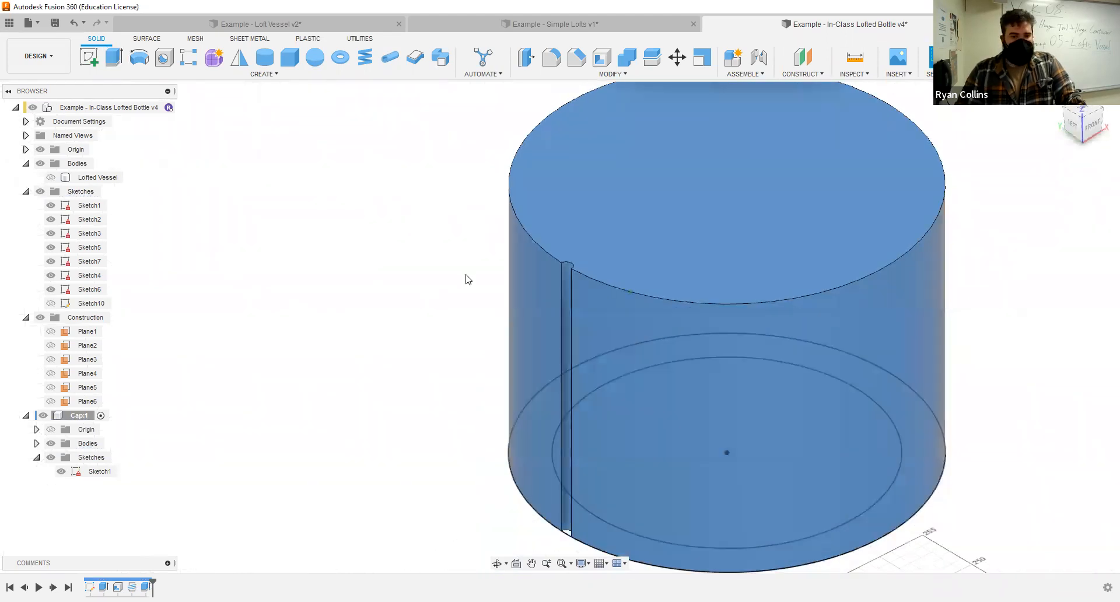
click(263, 76)
mouse_move(102, 334)
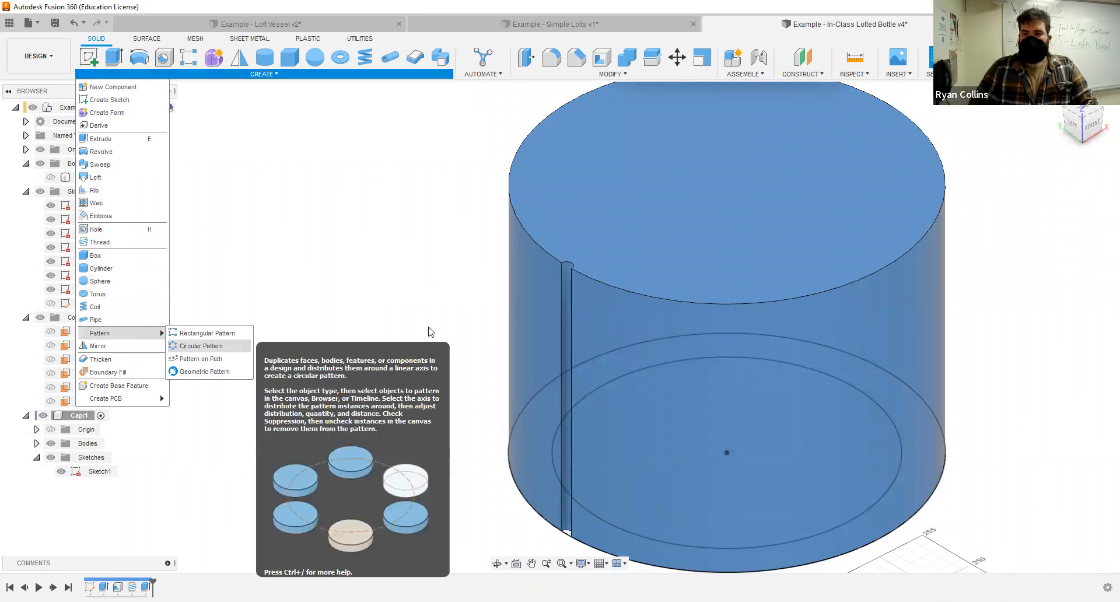
click(187, 347)
click(990, 149)
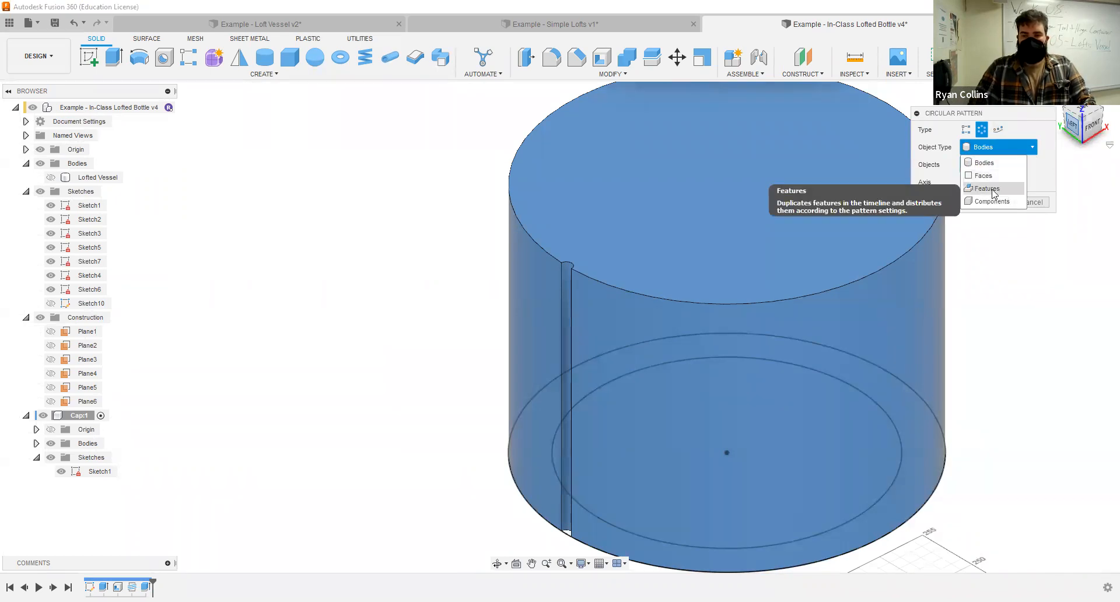
click(987, 189)
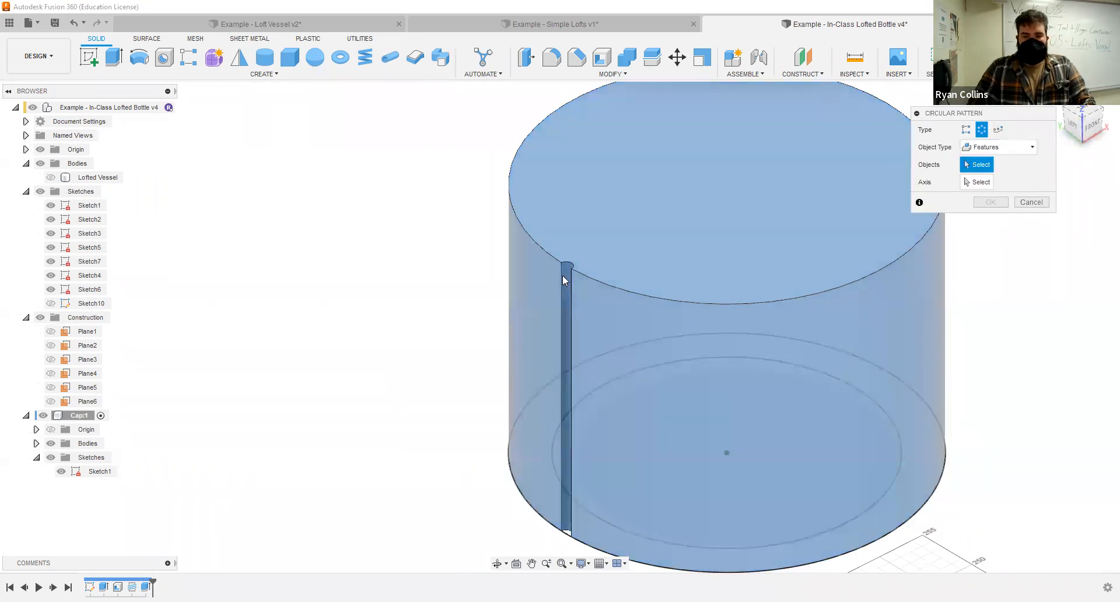
click(566, 271)
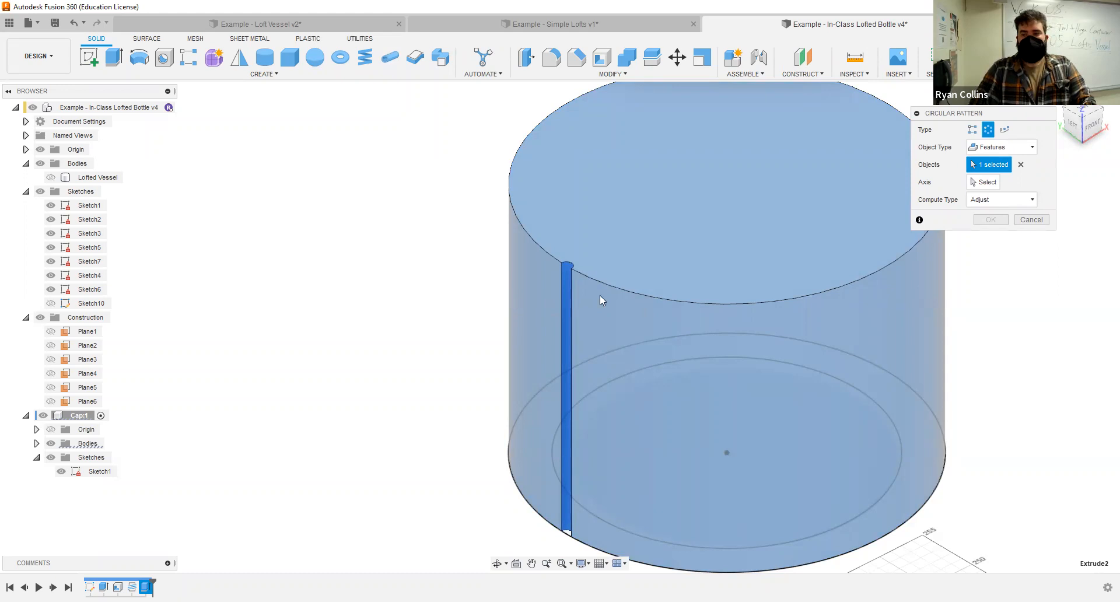
- Use the vertical blue origin axis as the groove pattern's axis
click(989, 183)
scroll(738, 454, down, 2)
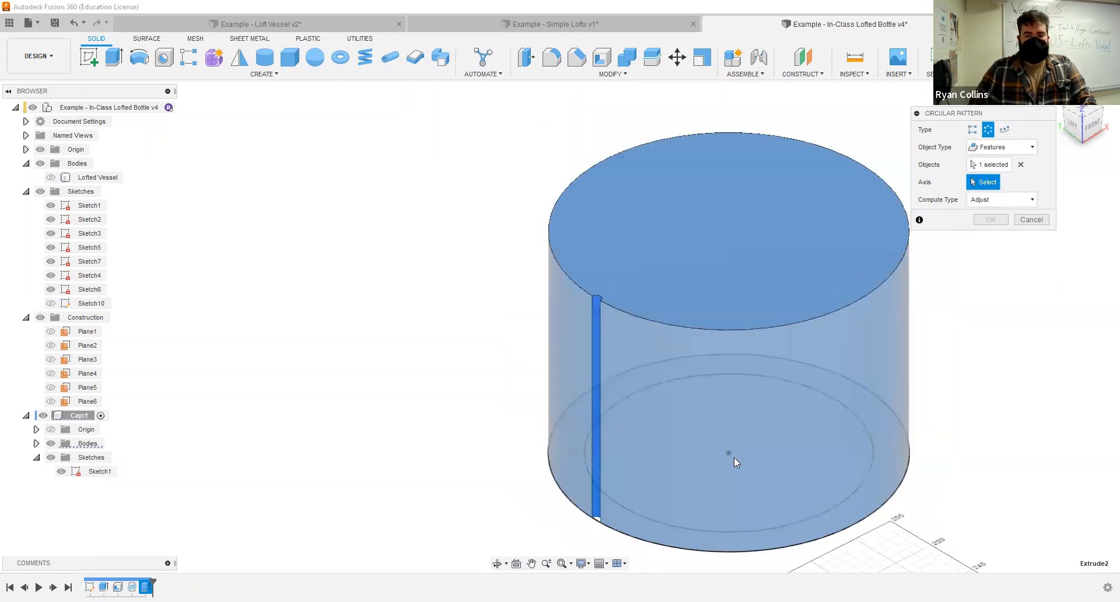
scroll(732, 455, down, 3)
scroll(731, 472, down, 2)
middle_drag(731, 472, 696, 422)
scroll(671, 514, down, 2)
scroll(670, 513, up, 3)
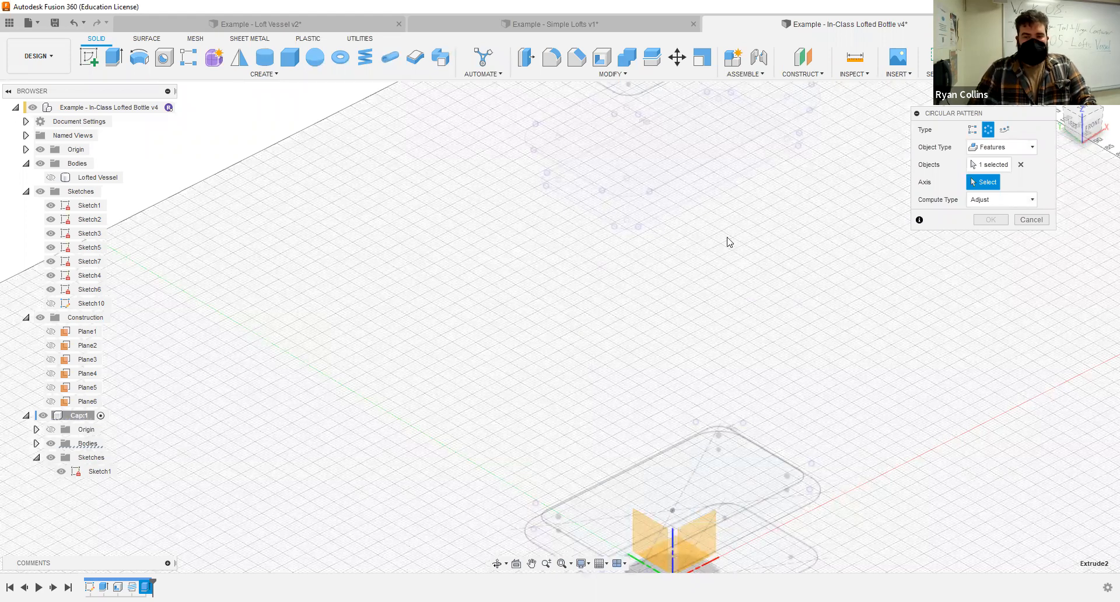
click(708, 257)
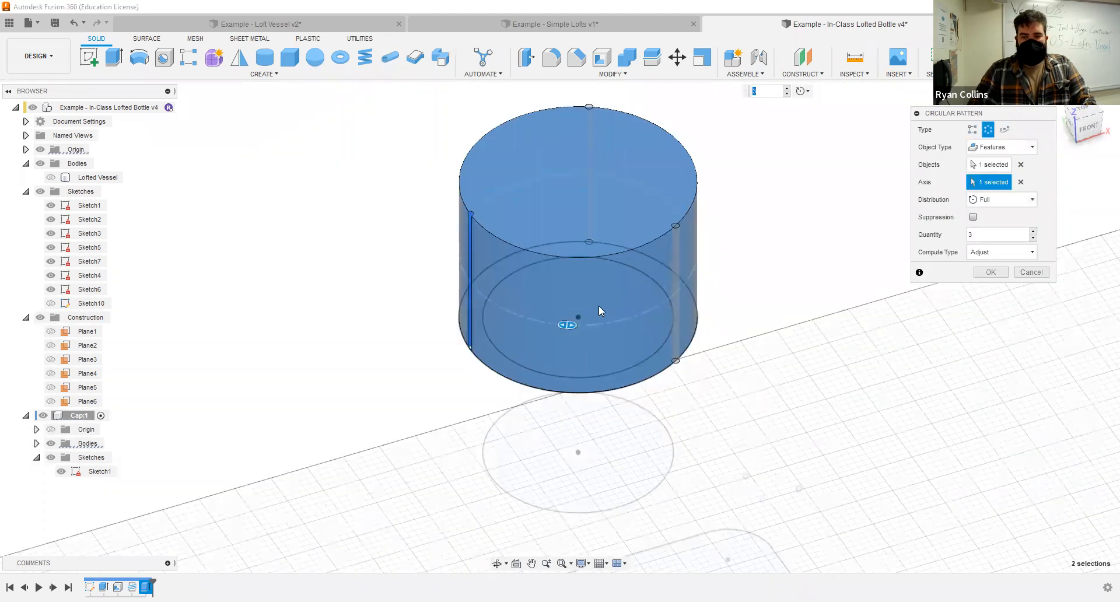
- Try groove pattern quantities of 12, 25 and 45 around the cap
drag(573, 319, 461, 262)
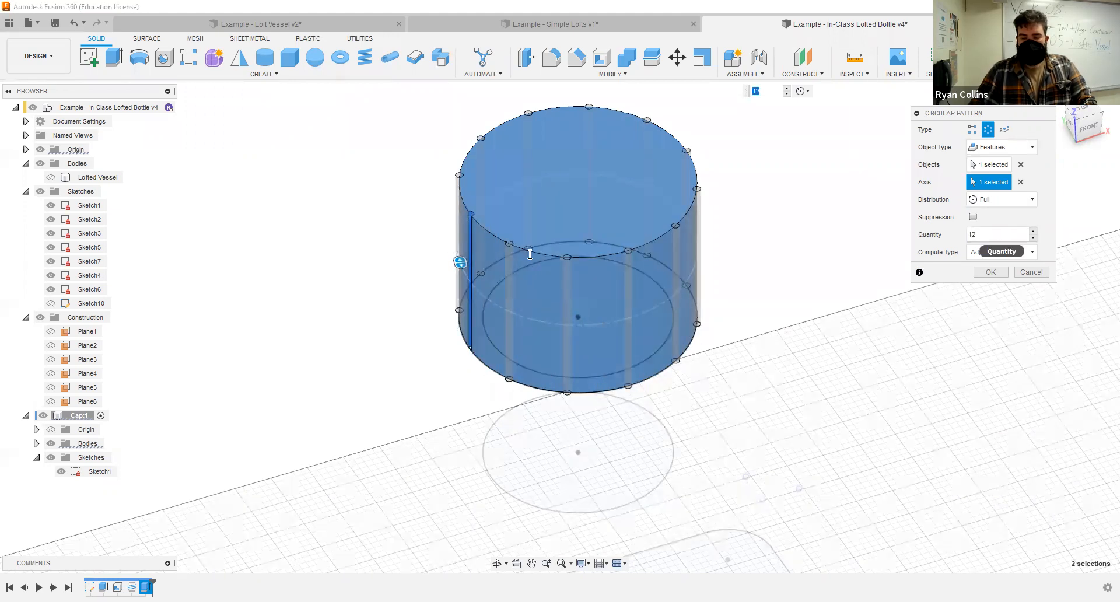
click(987, 233)
double_click(987, 233)
text(25)
key(BackSpace)
key(BackSpace)
text(45)
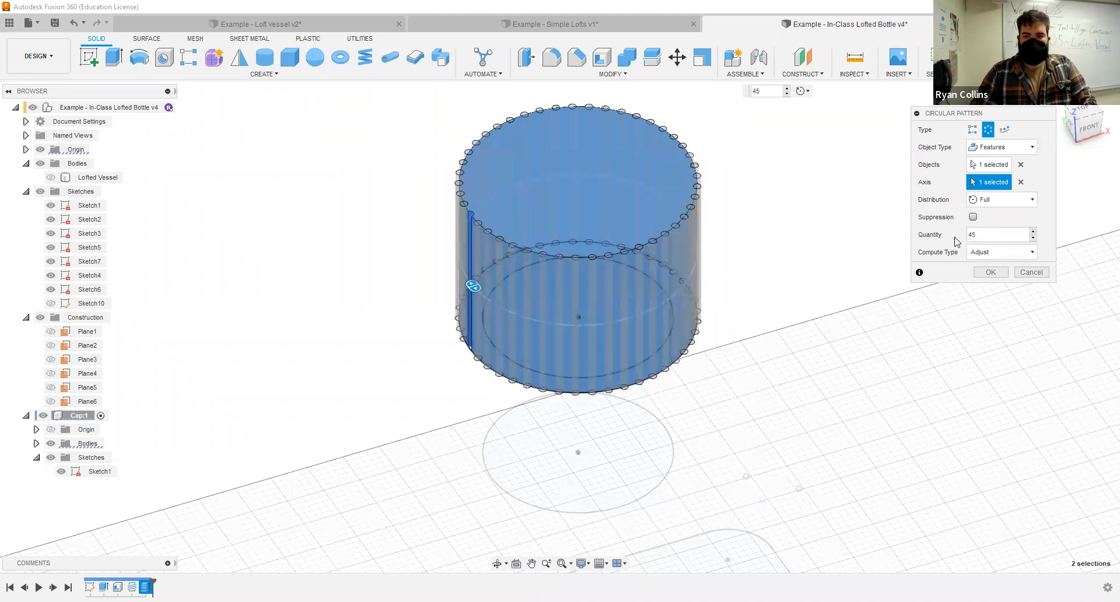
- Try denser groove pattern quantities of 50, 55, 60 and 65
drag(987, 234, 935, 233)
text(5)
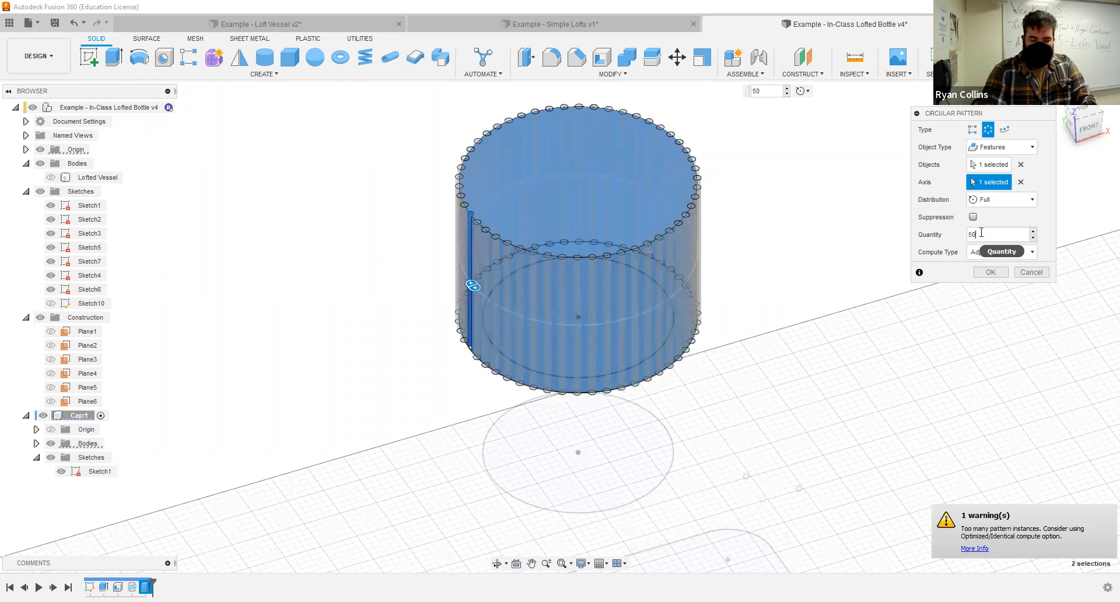
text(5)
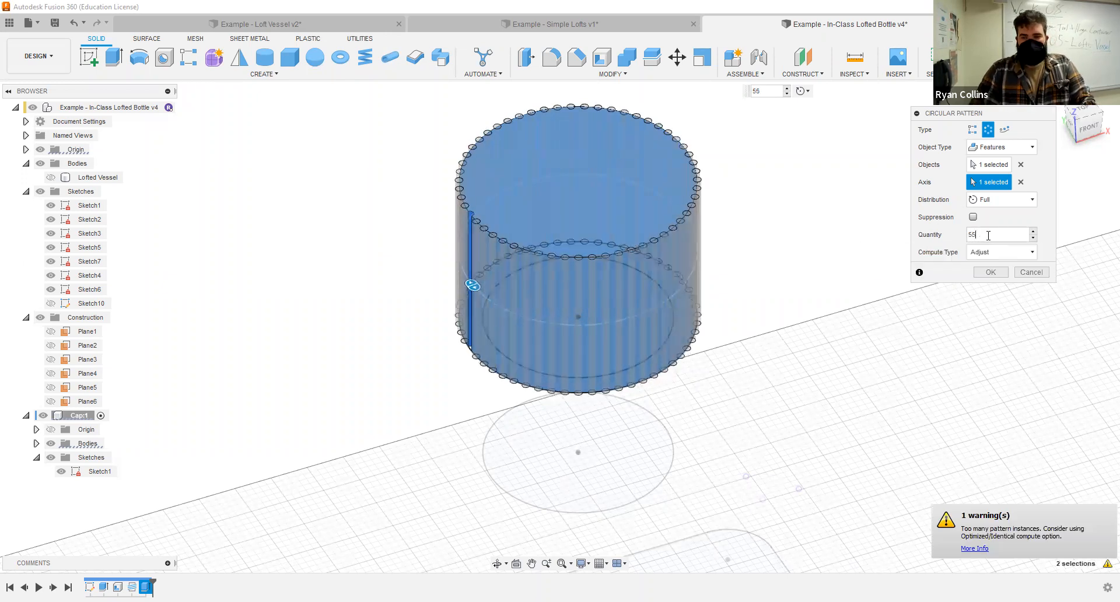
drag(981, 234, 965, 240)
text(6)
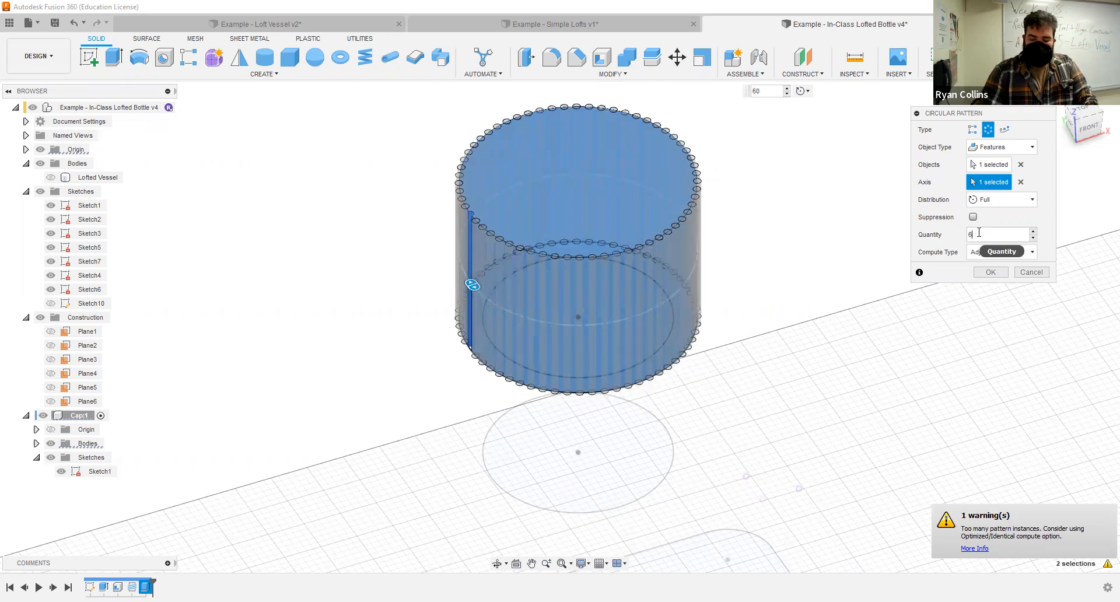
text(56)
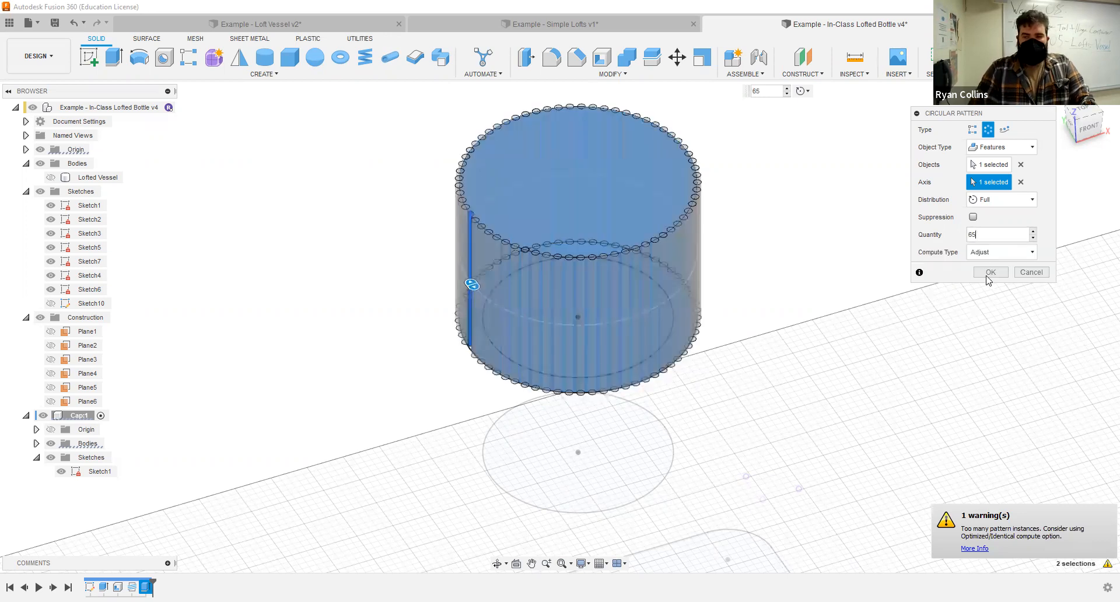
- Set the groove pattern's quantity to 70 and create the circular pattern around the cap
drag(992, 234, 957, 235)
text(70)
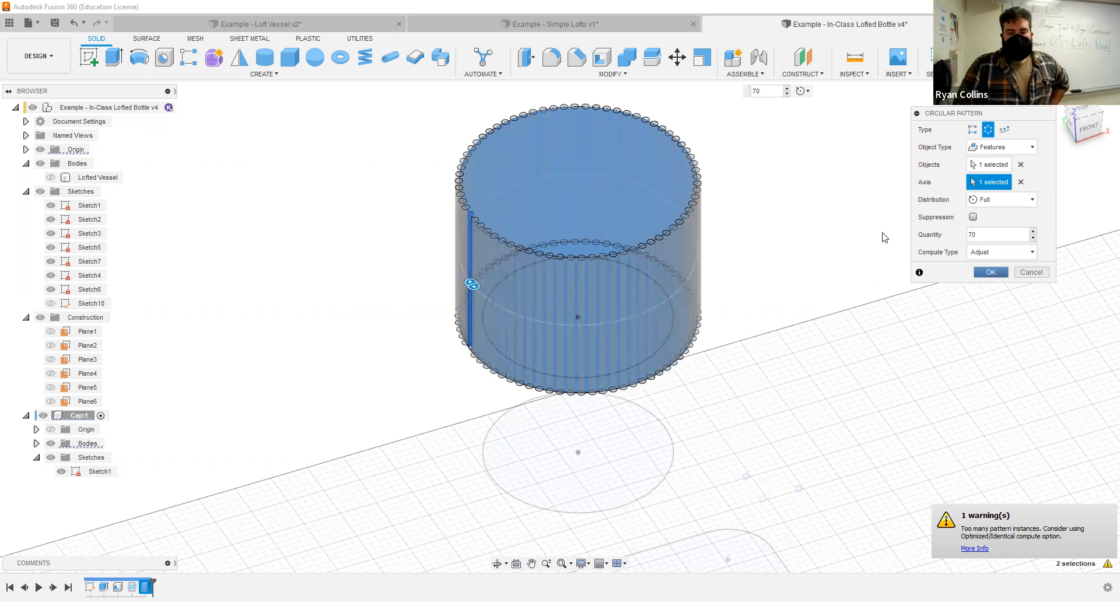
key(Return)
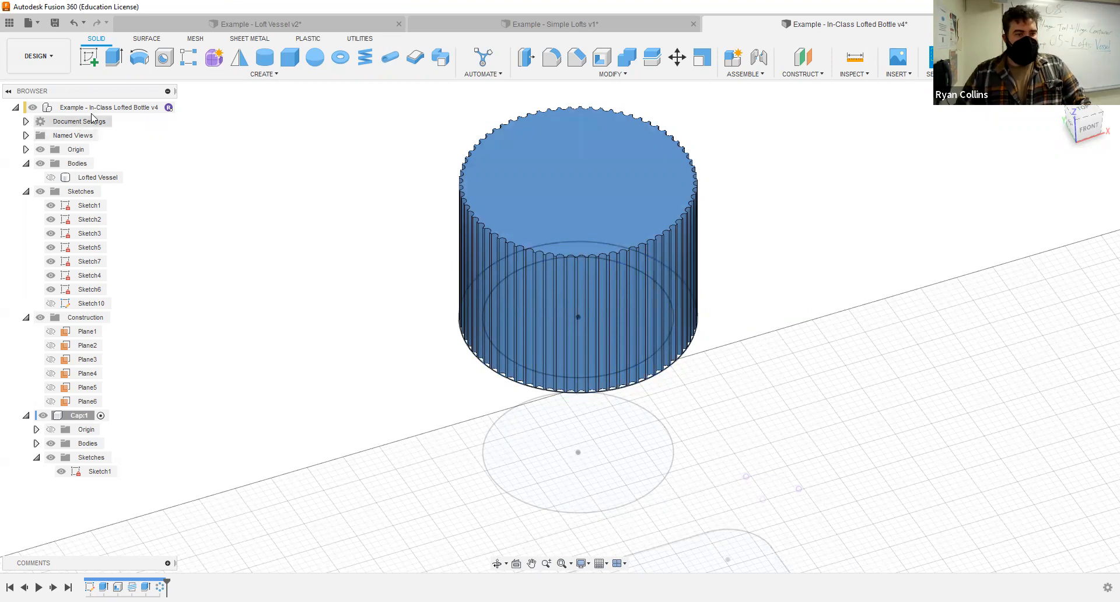
- Activate the top-level component, show the Lofted Vessel body and hide all of its sketches
click(166, 108)
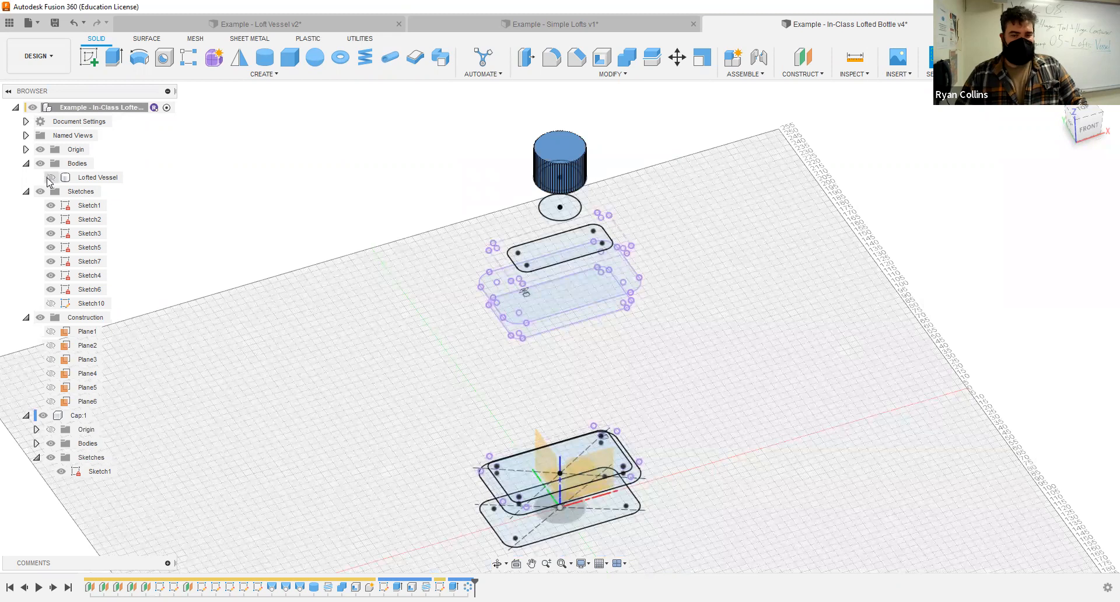
click(51, 177)
click(40, 192)
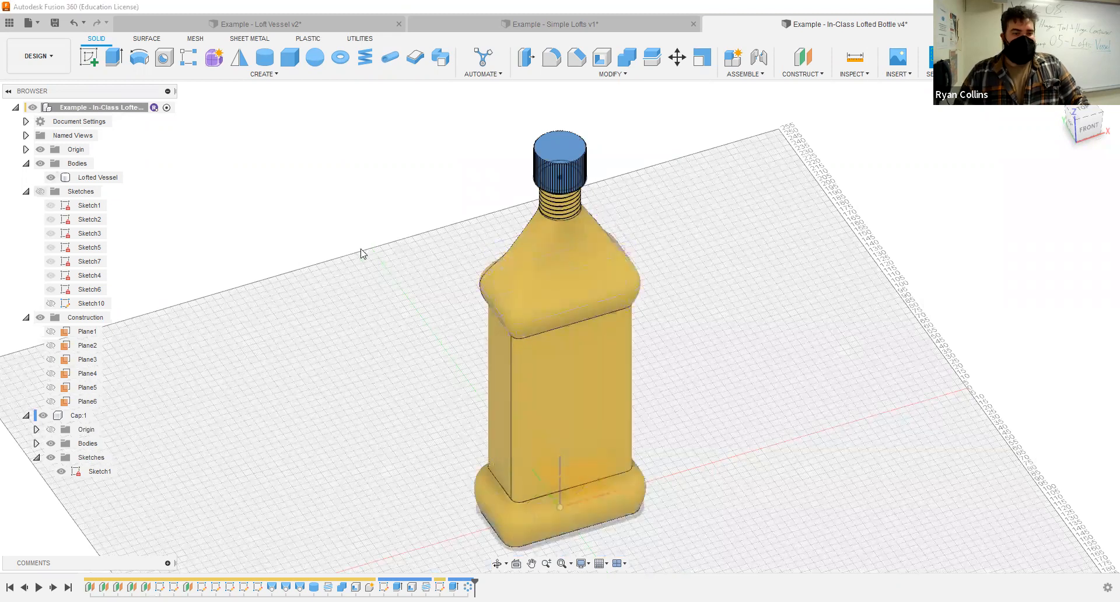
- Save a new version of the design with the version description "Cap Done"
key(ctrl+s)
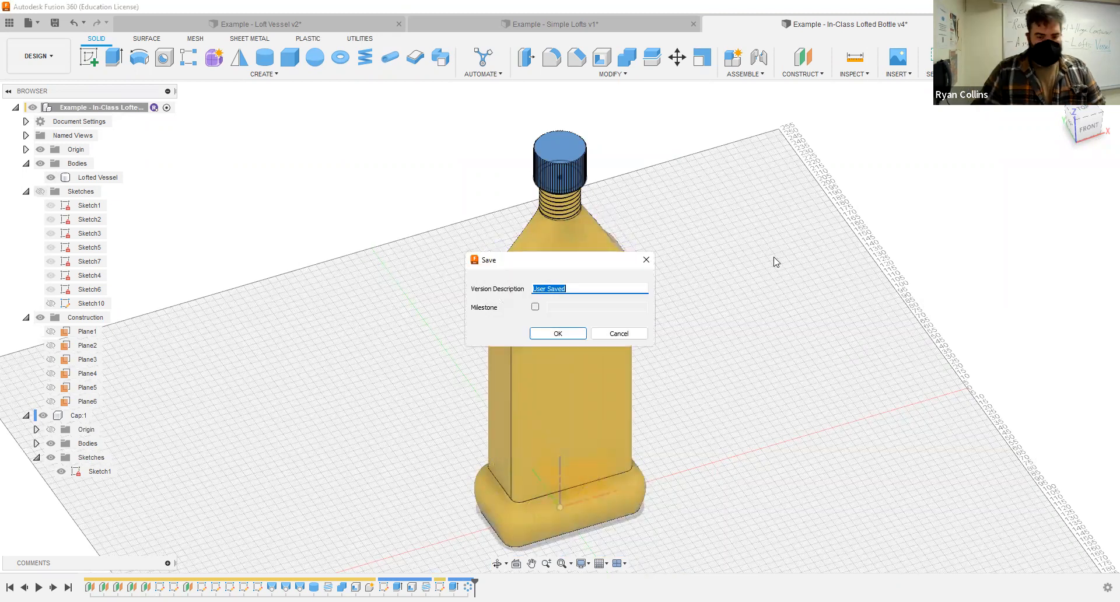
text(Cap Done)
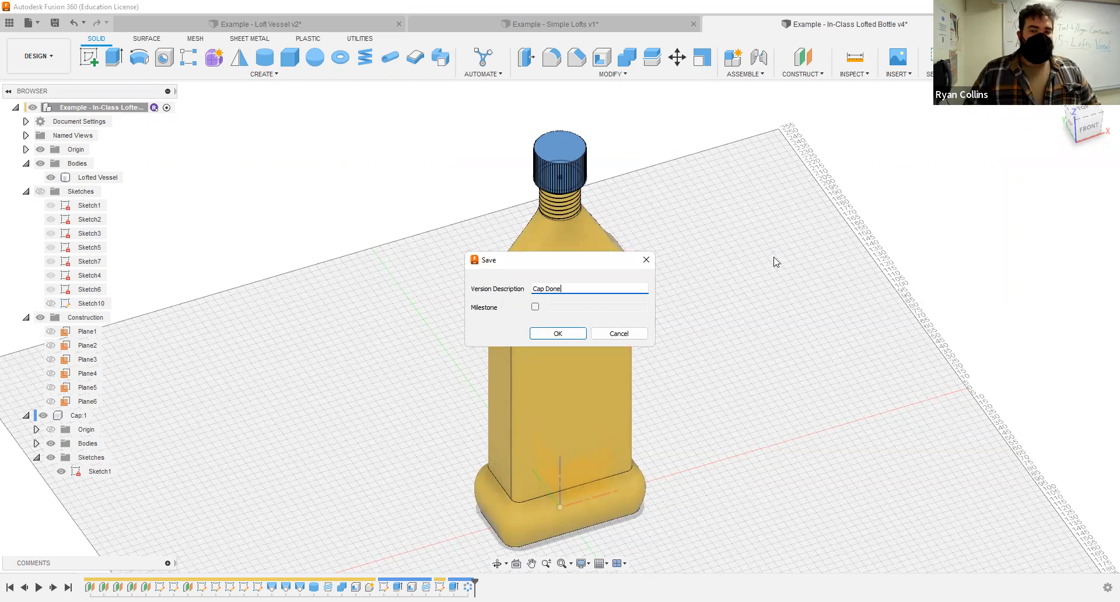
key(Return)
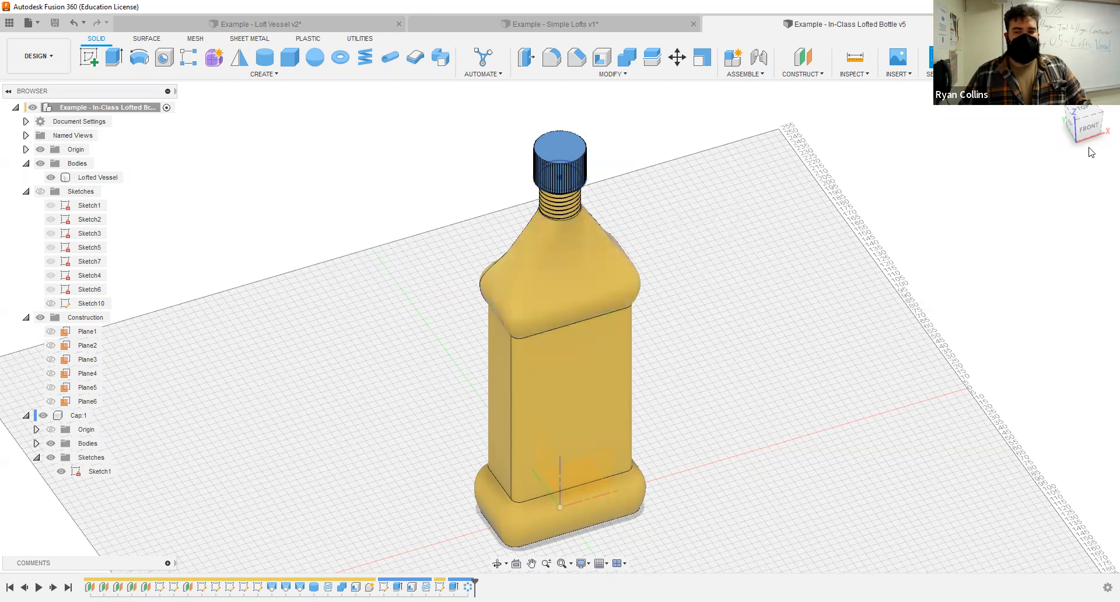
- Examine the cap and the threaded neck up close, hiding the Cap component and showing it again
click(1081, 131)
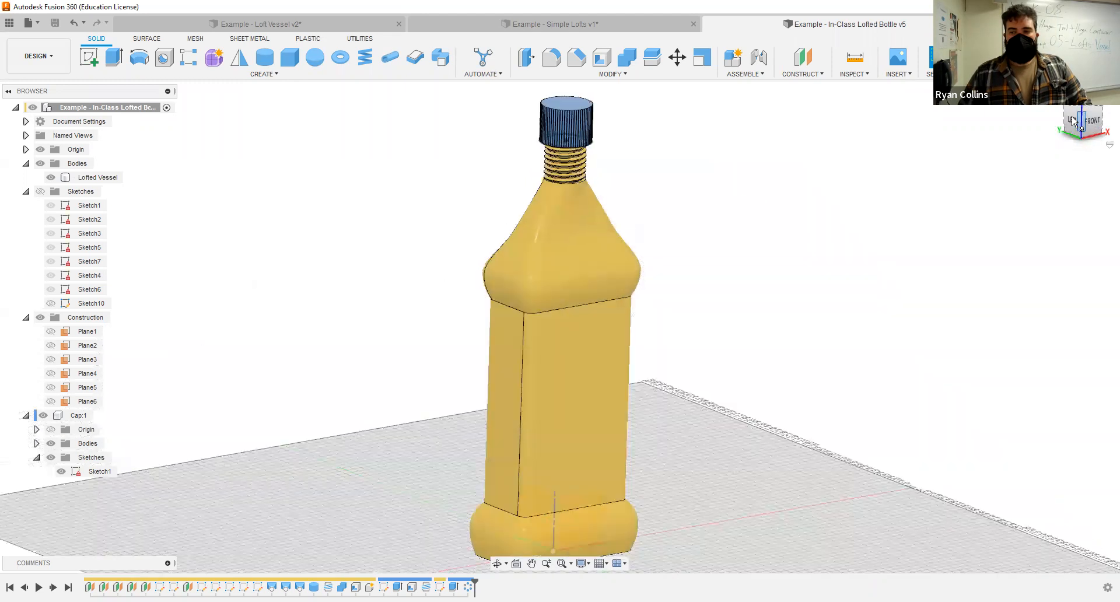
scroll(588, 164, up, 5)
middle_drag(597, 137, 629, 211)
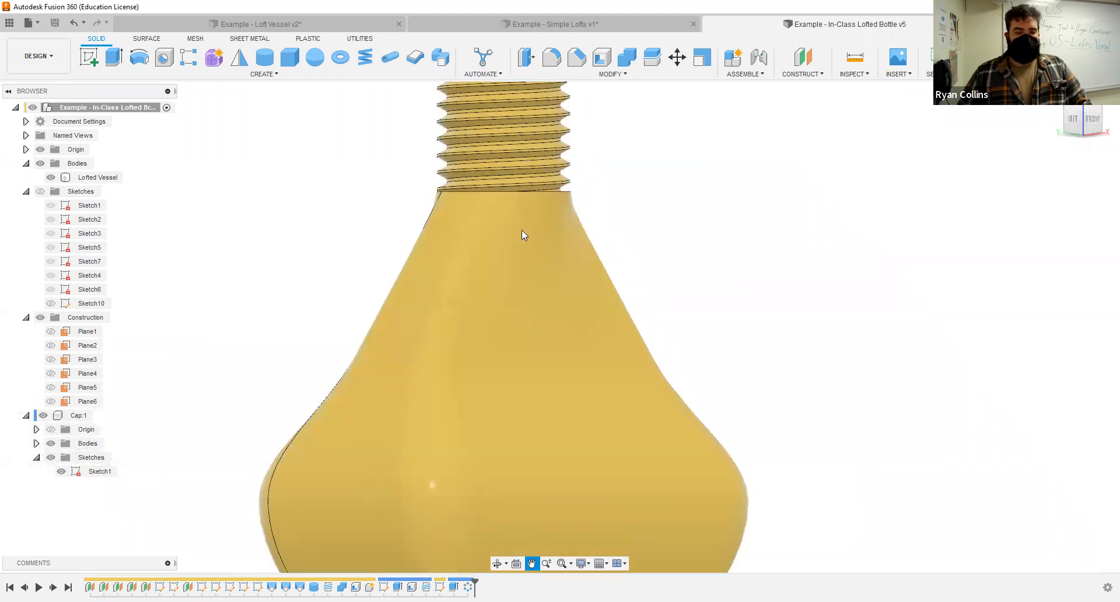
middle_drag(268, 241, 255, 335)
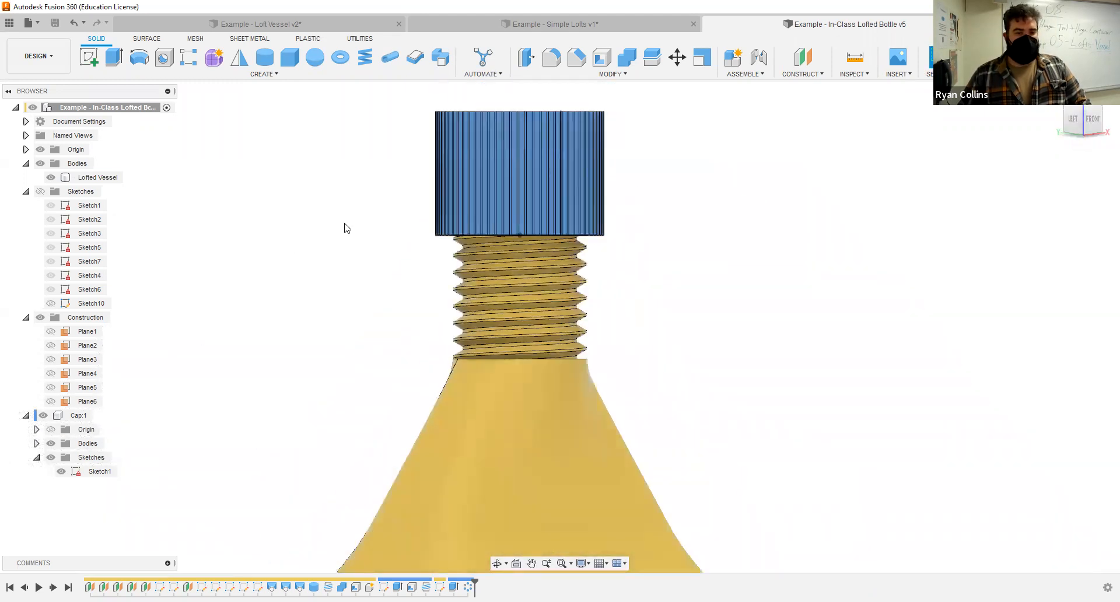
click(44, 416)
click(44, 415)
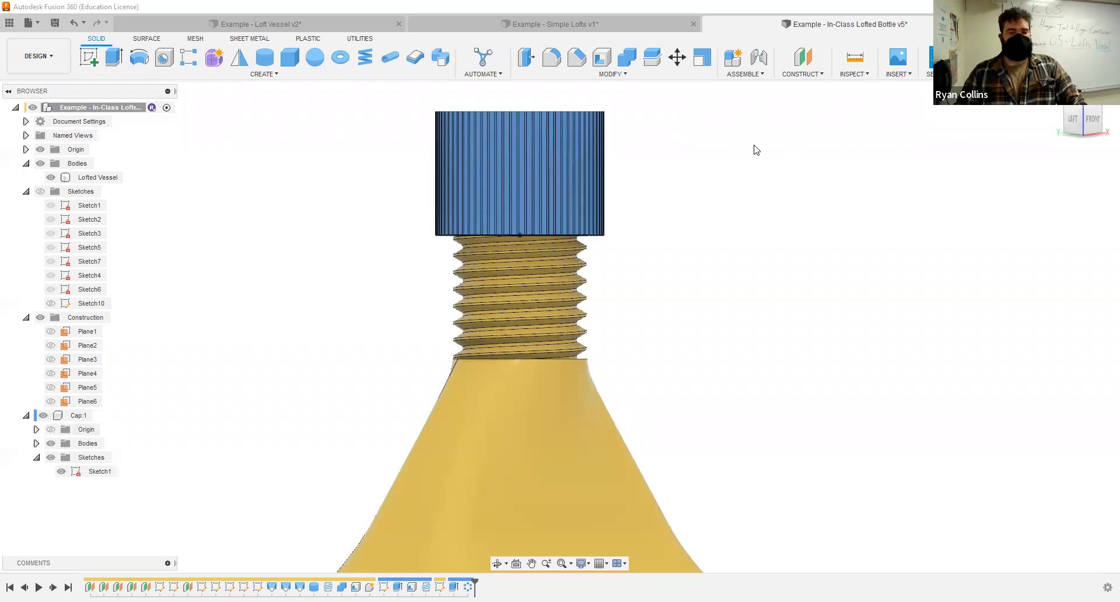
- Start a Joint and hide the Lofted Vessel body to expose the underside of the cap
click(733, 58)
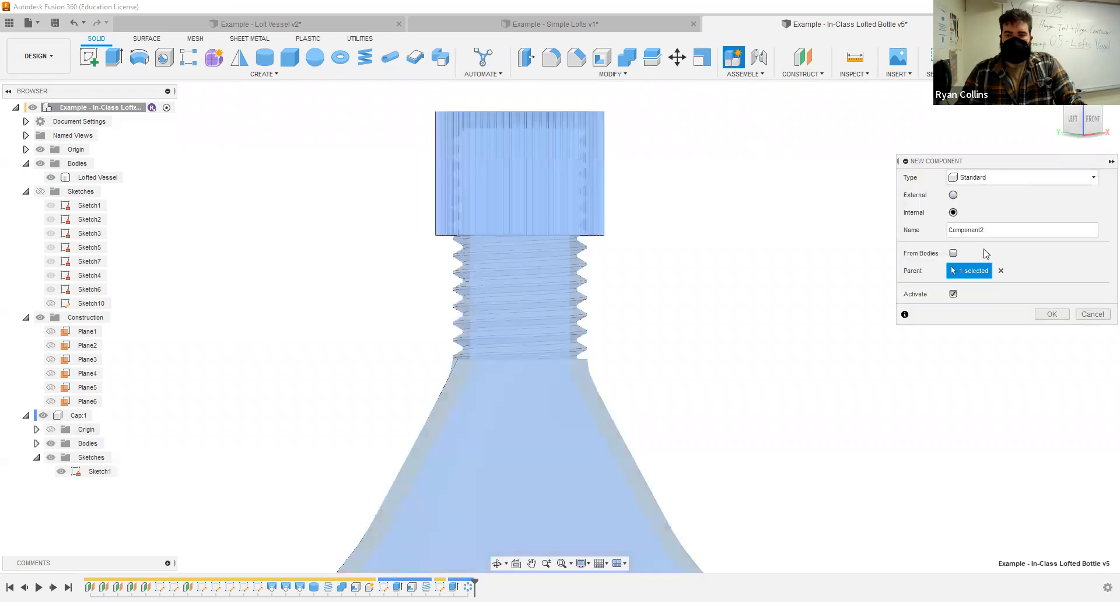
click(990, 299)
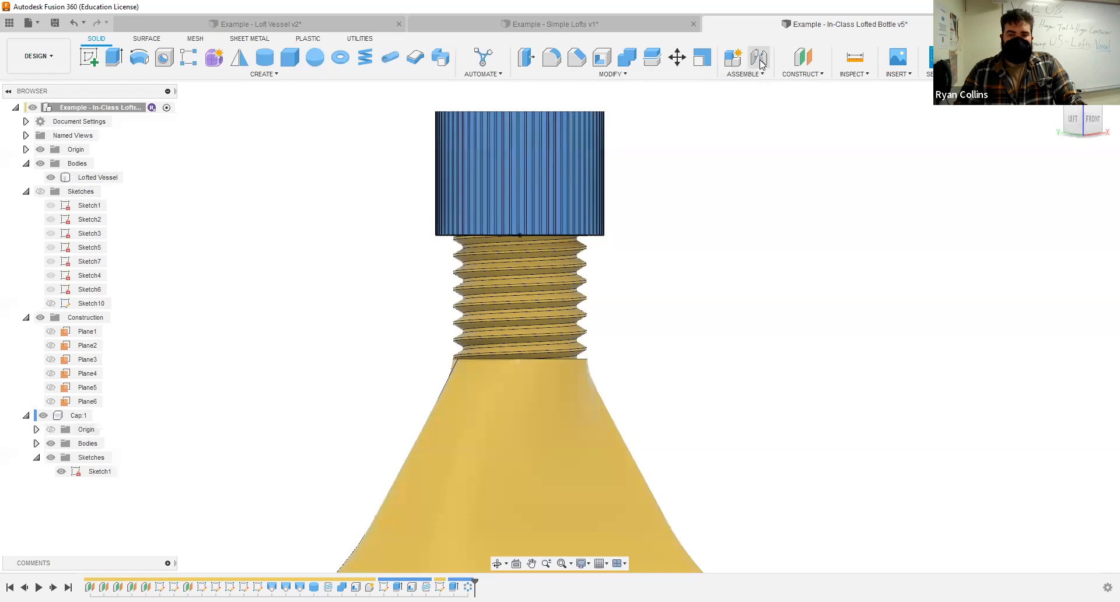
click(759, 58)
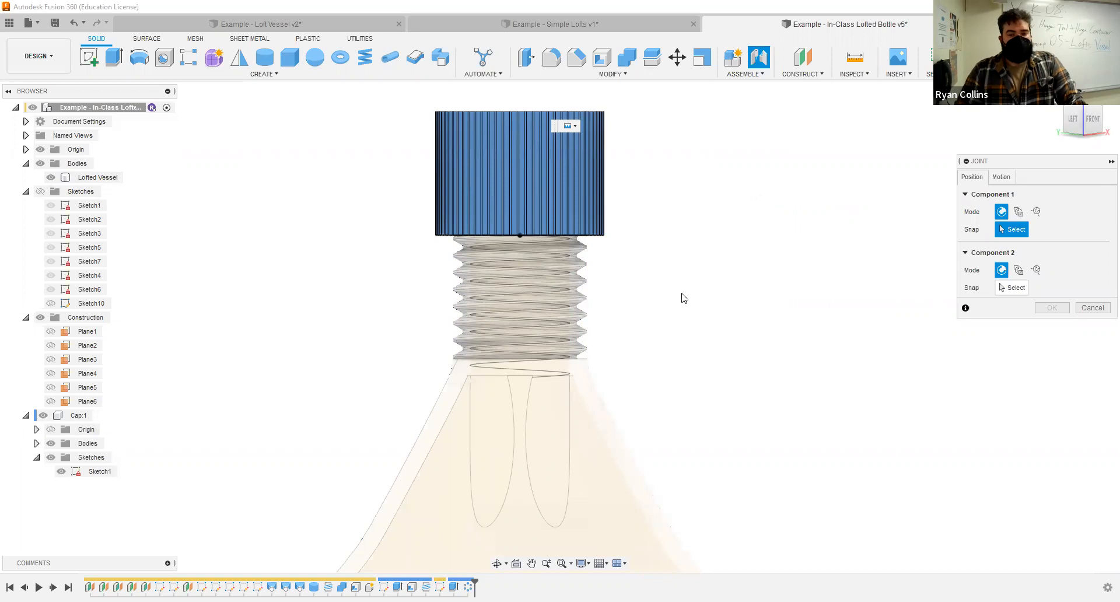
shift+middle_drag(681, 293, 670, 230)
shift+middle_drag(531, 247, 528, 255)
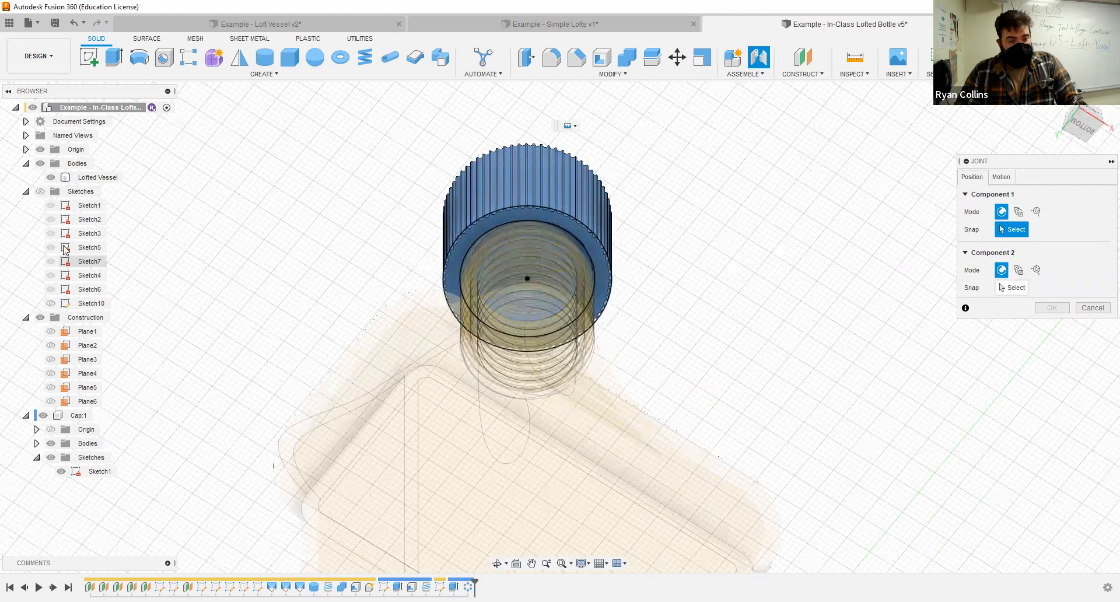
click(51, 177)
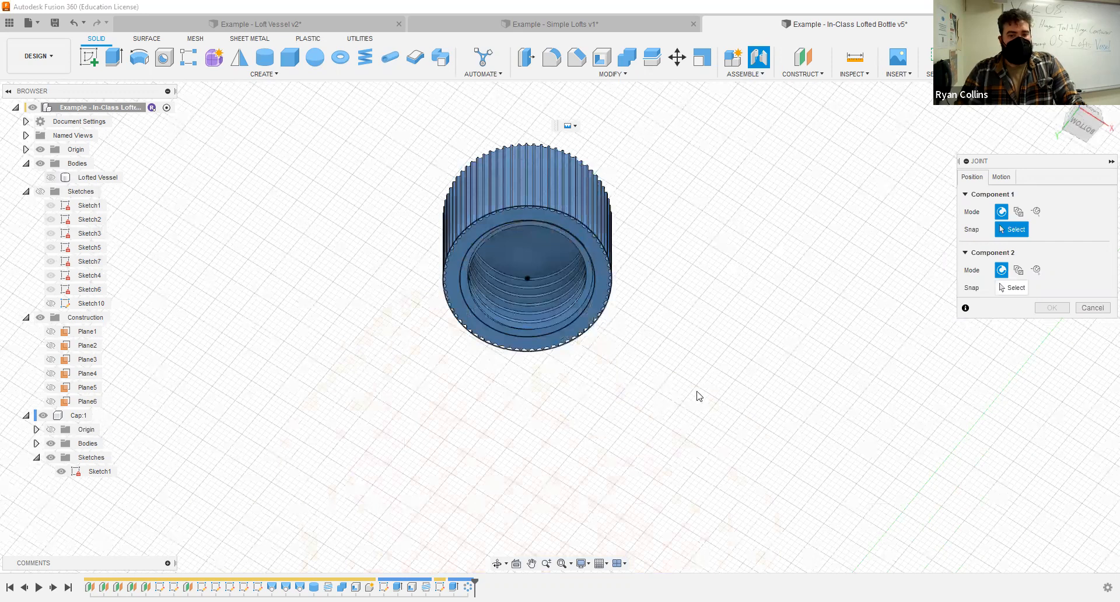
- Place the joint's first origin at the centre of the flat face inside the cap
scroll(638, 328, up, 4)
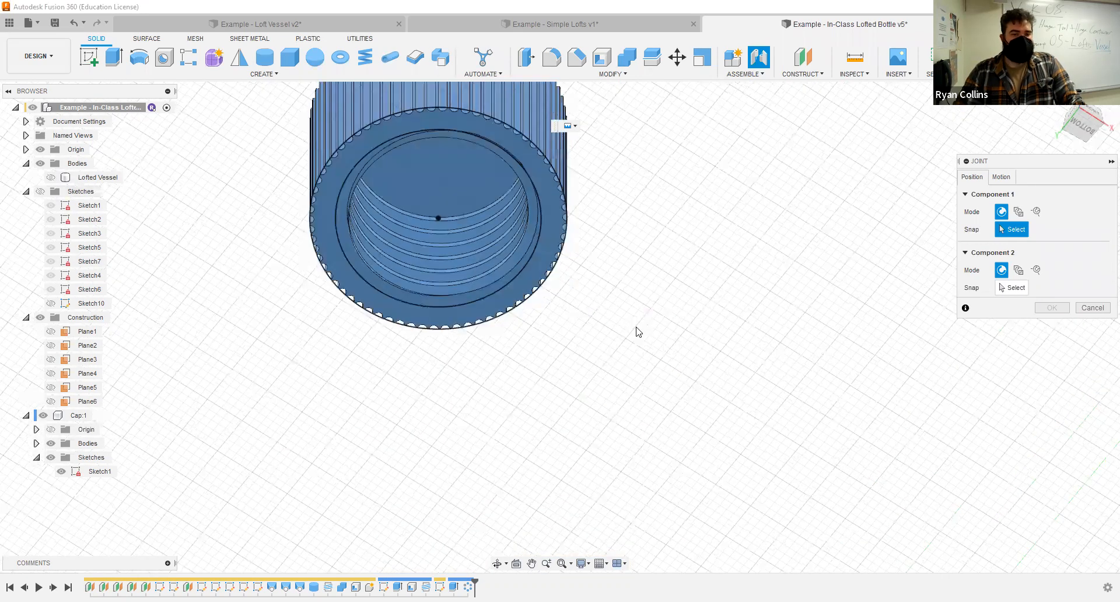
shift+middle_drag(637, 327, 551, 245)
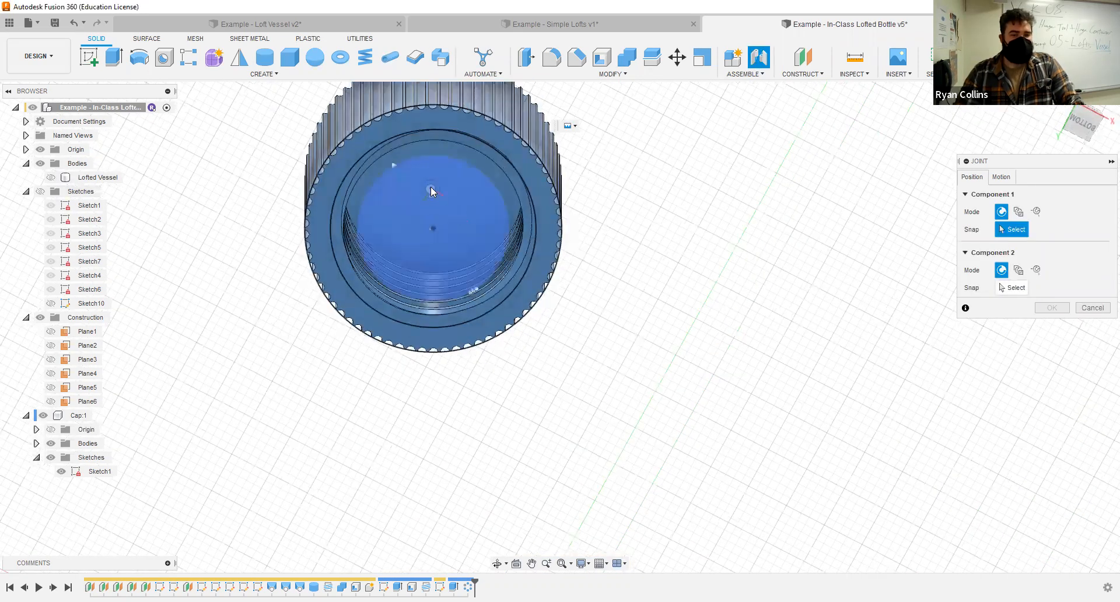
shift+middle_drag(439, 198, 435, 217)
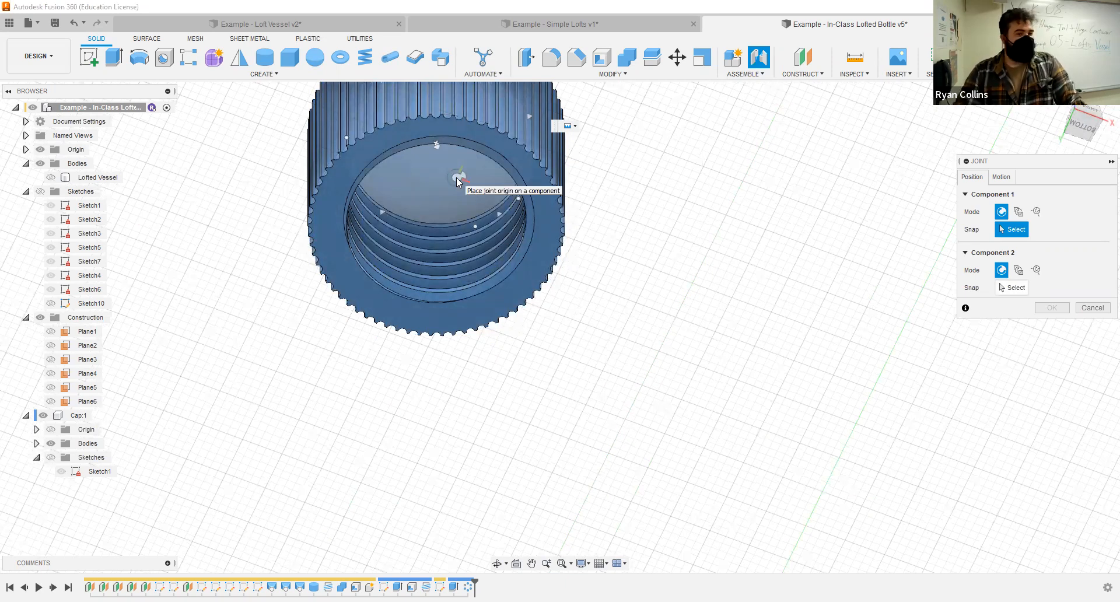
shift+middle_drag(459, 183, 445, 217)
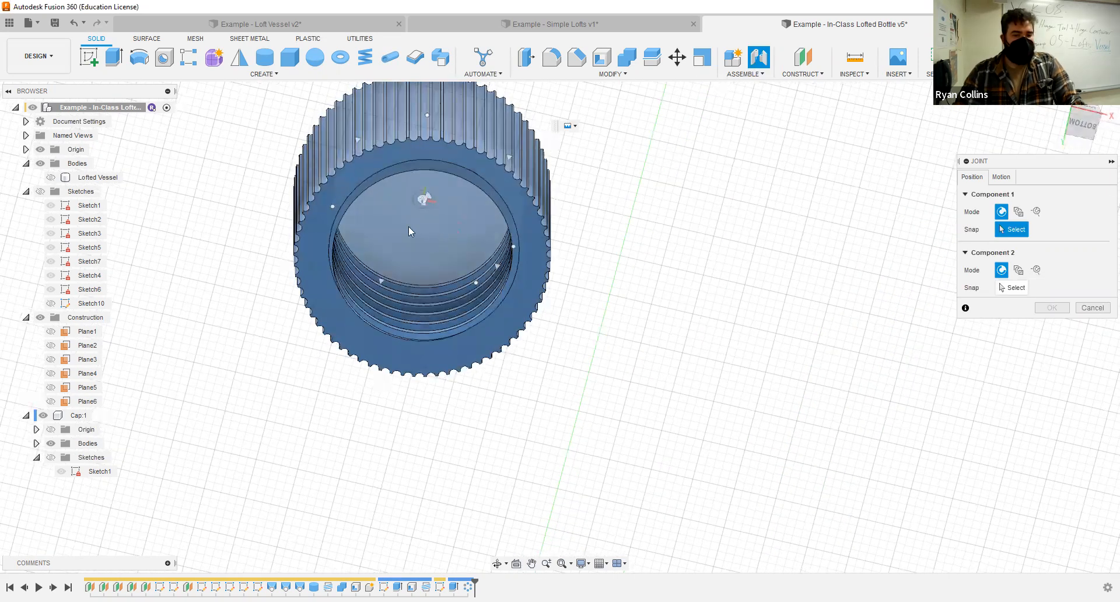
scroll(394, 199, up, 5)
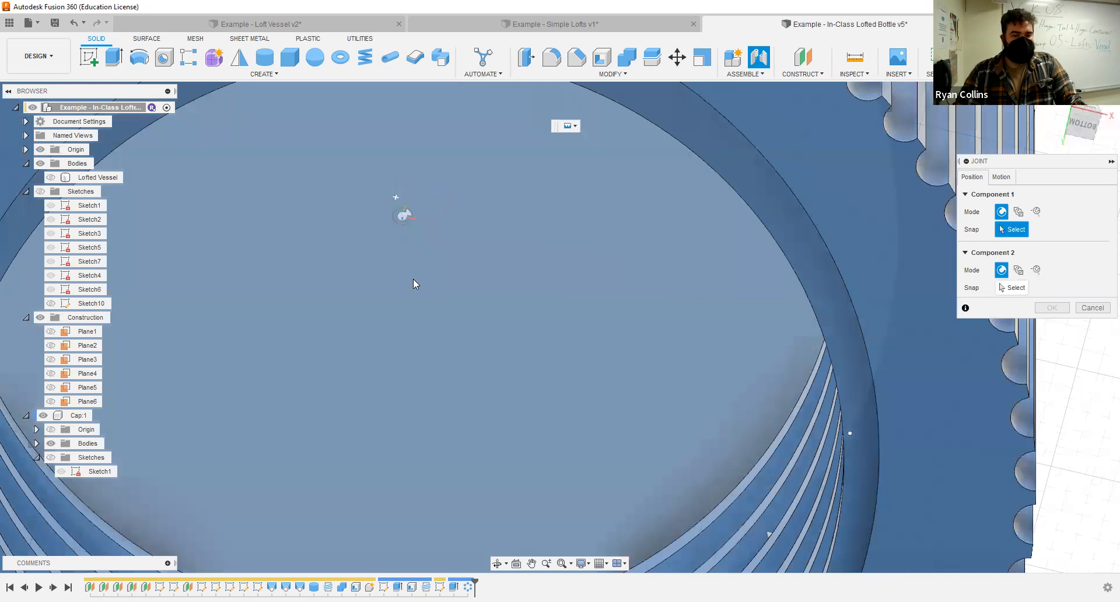
scroll(448, 229, down, 5)
shift+middle_drag(448, 229, 419, 208)
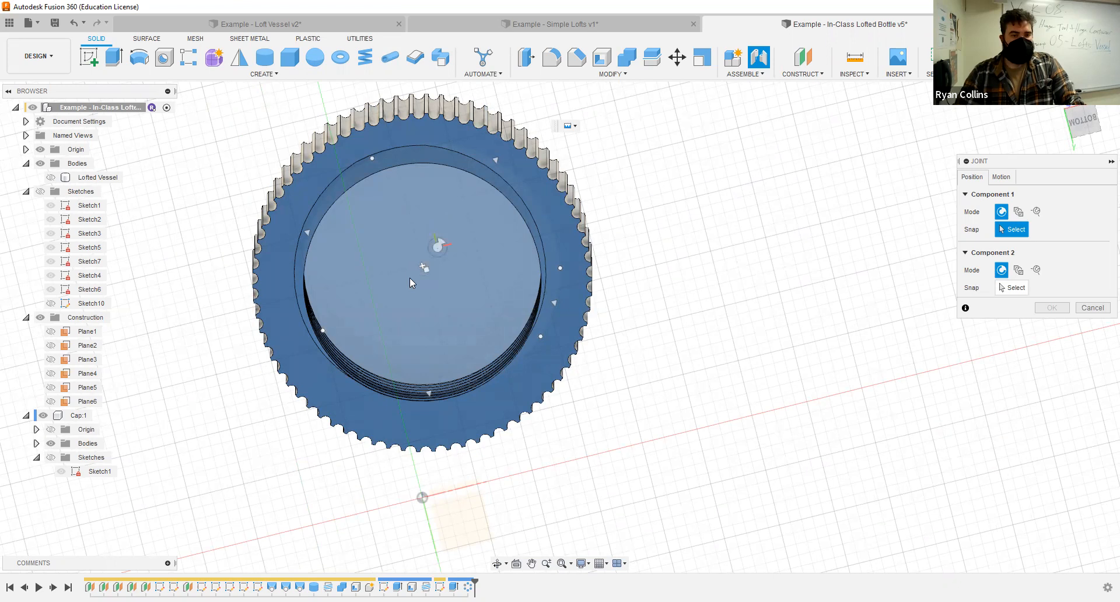
click(433, 280)
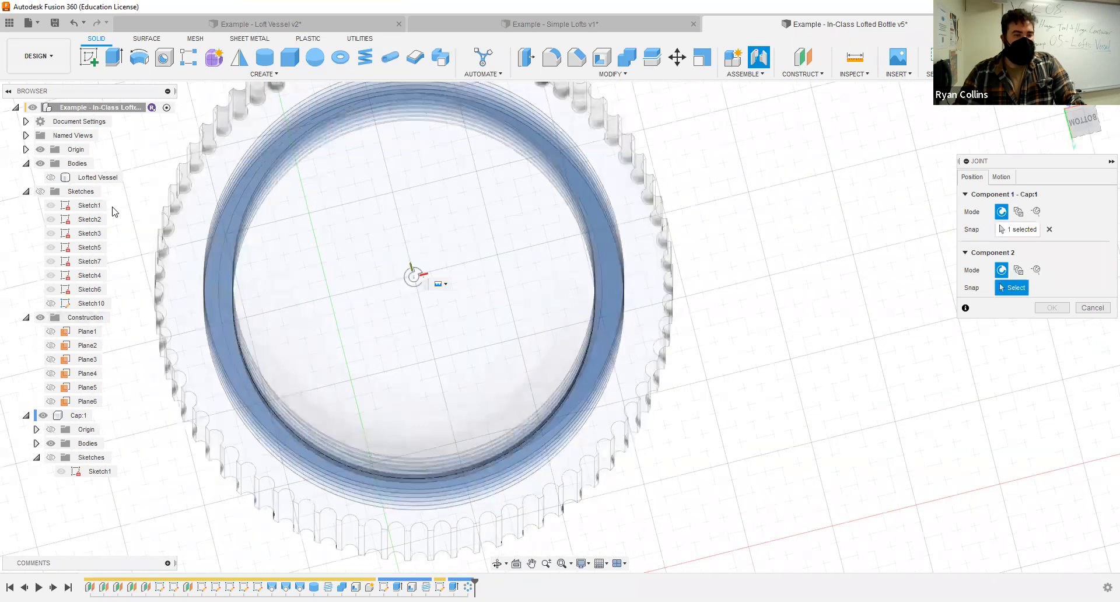
- Show the Lofted Vessel, hide the cap, and place the joint's second origin at the centre of the neck's top rim
click(49, 178)
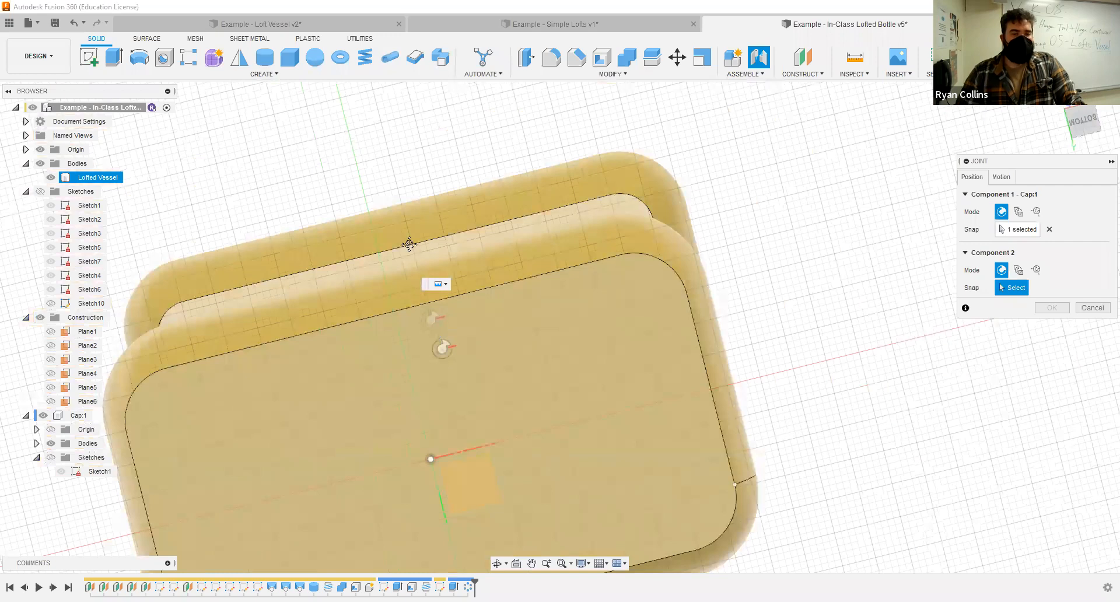
shift+middle_drag(421, 173, 425, 175)
middle_drag(407, 95, 397, 227)
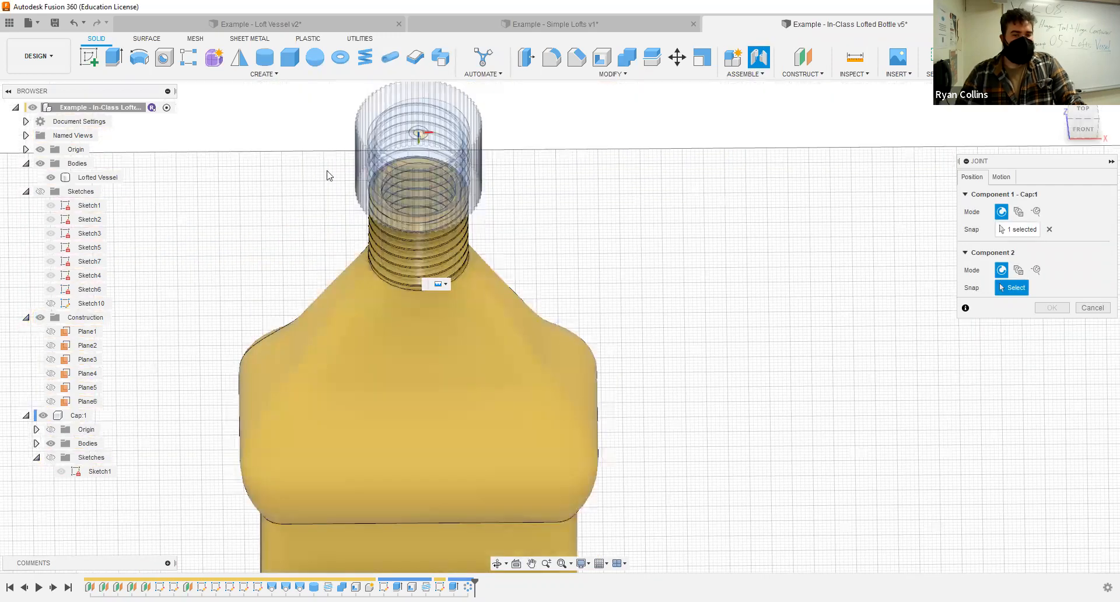
click(43, 415)
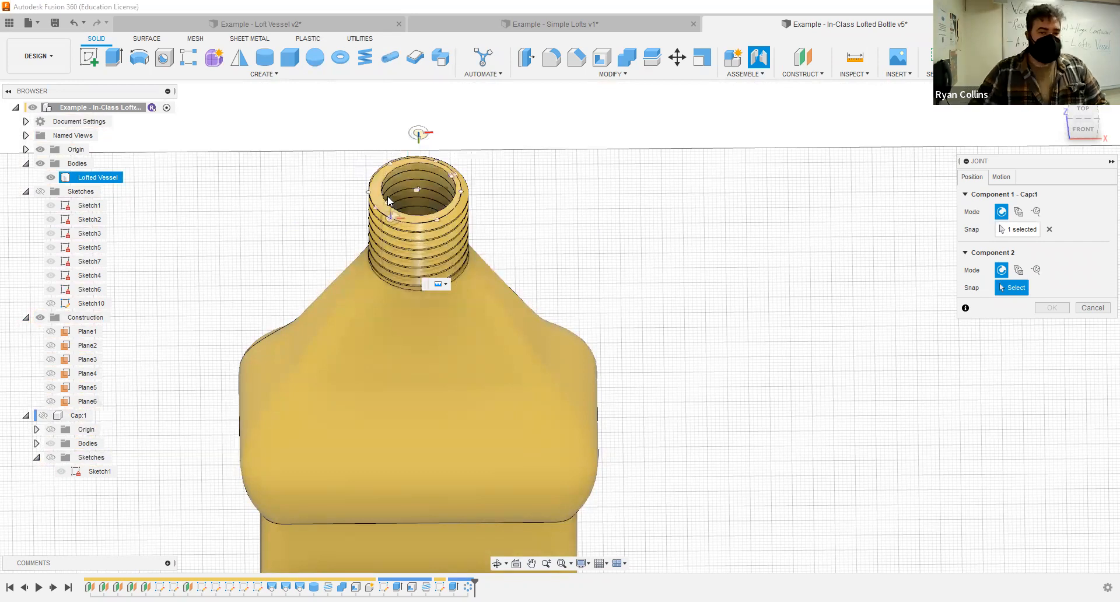
scroll(422, 193, up, 3)
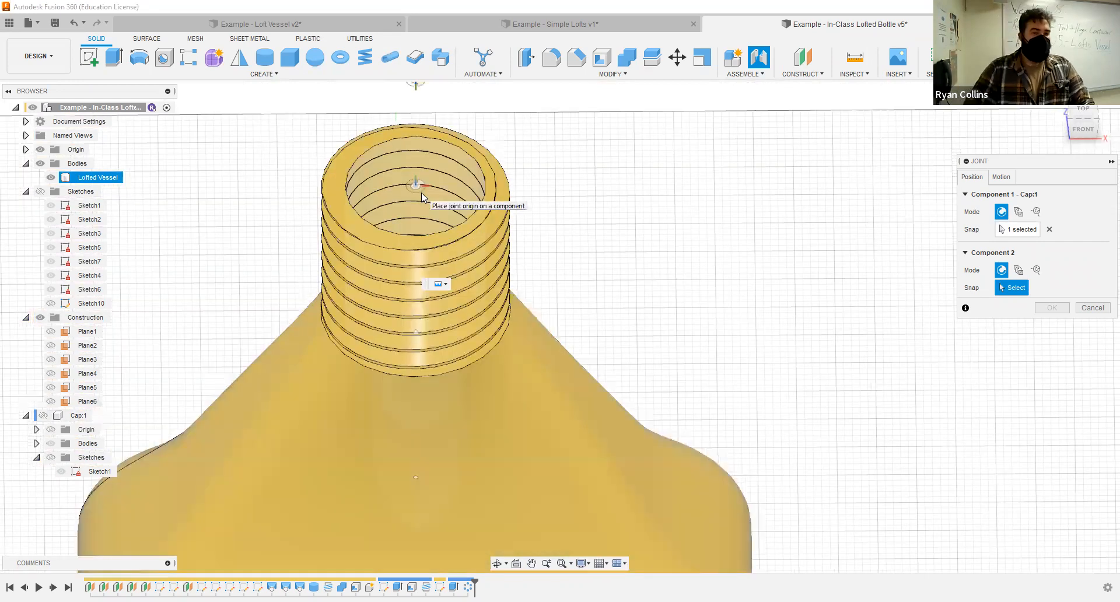
scroll(381, 174, up, 2)
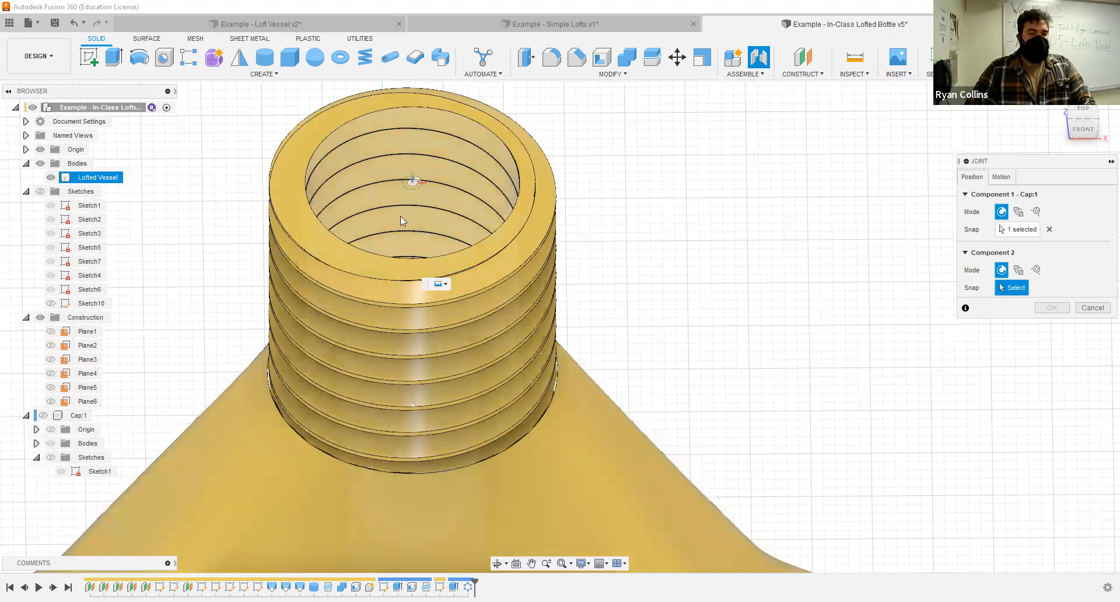
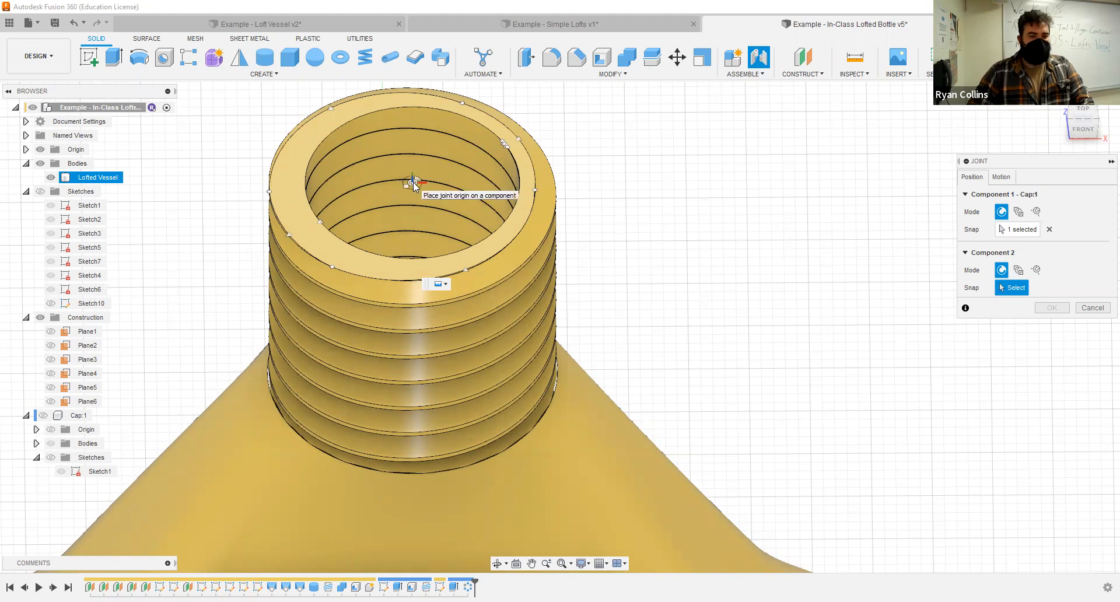
click(375, 206)
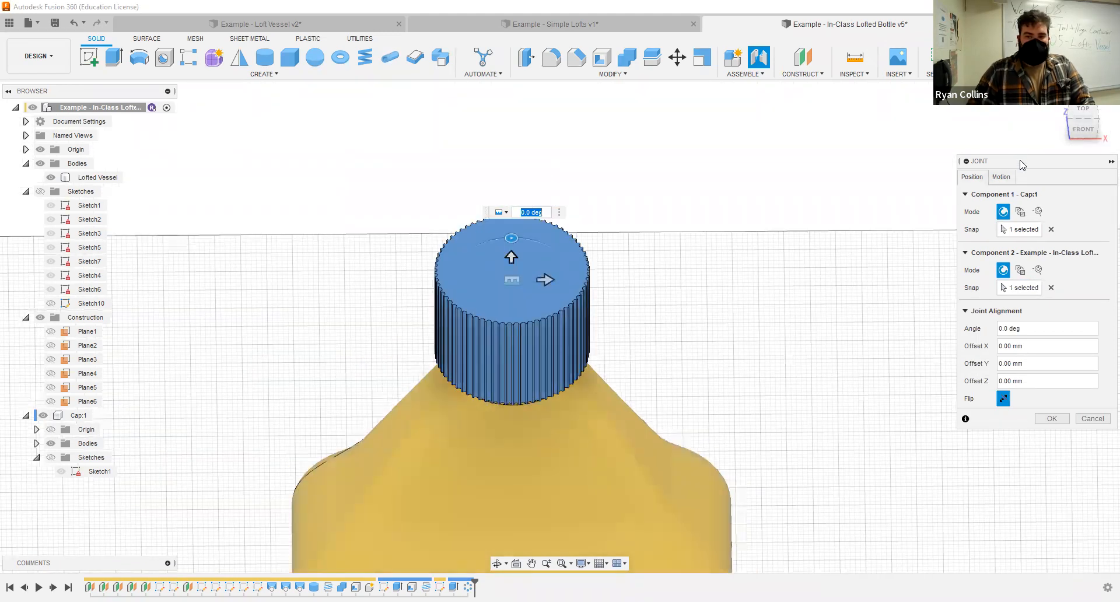
- Set the joint's motion type to Cylindrical about the Z axis and create the joint between cap and bottle
drag(1023, 165, 854, 110)
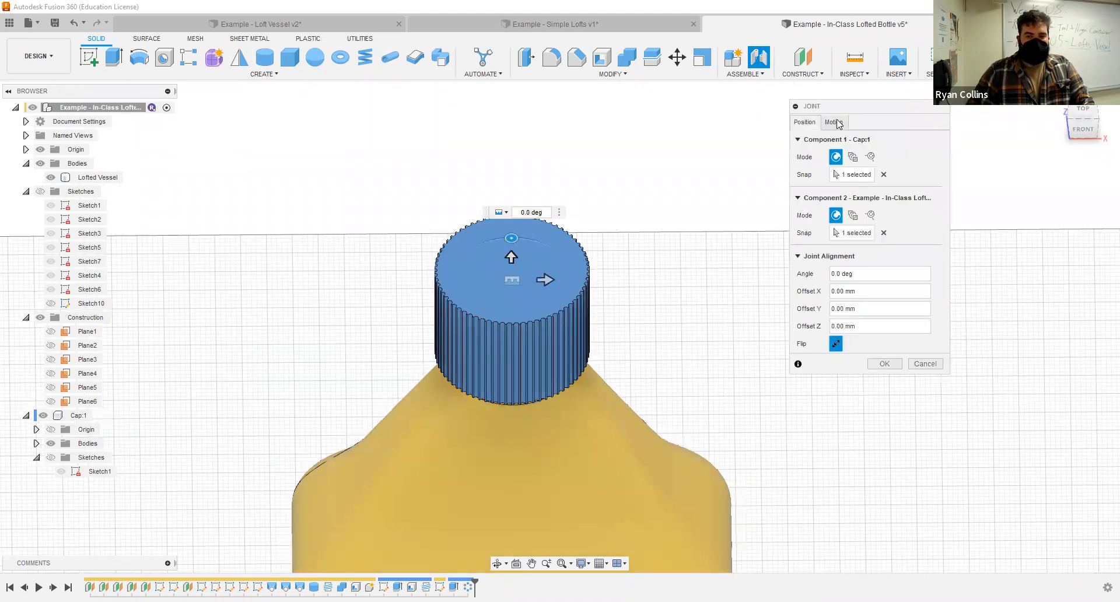
click(836, 123)
click(833, 159)
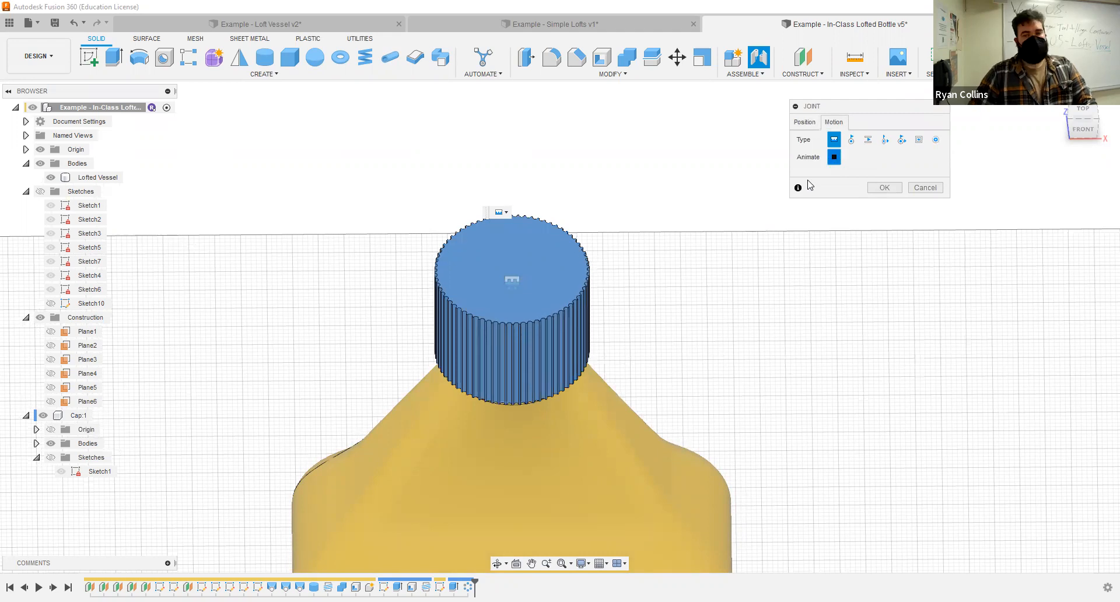
click(852, 140)
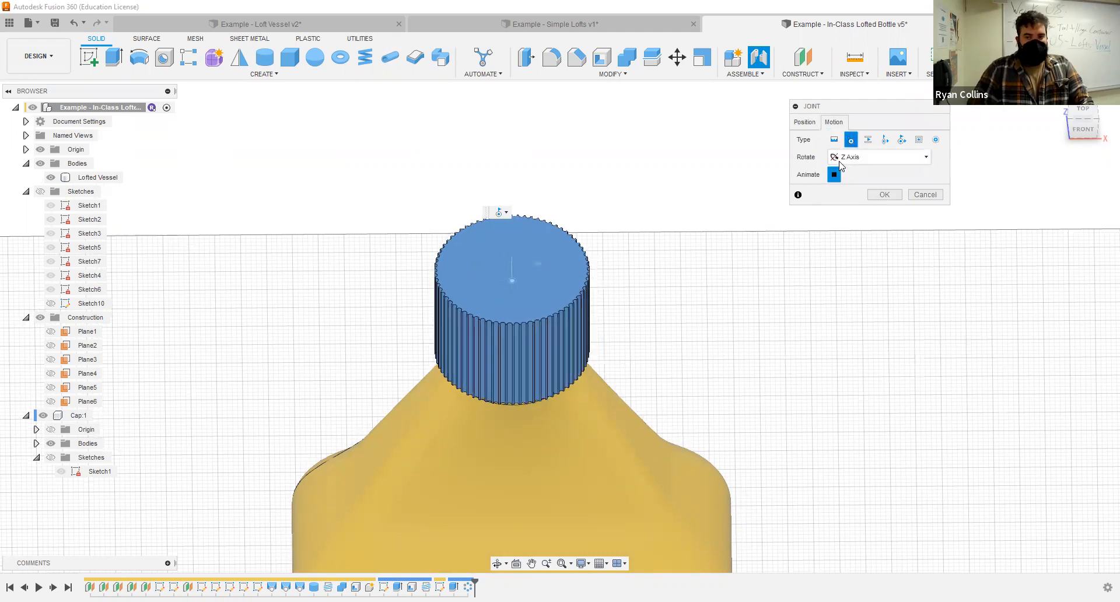
click(884, 140)
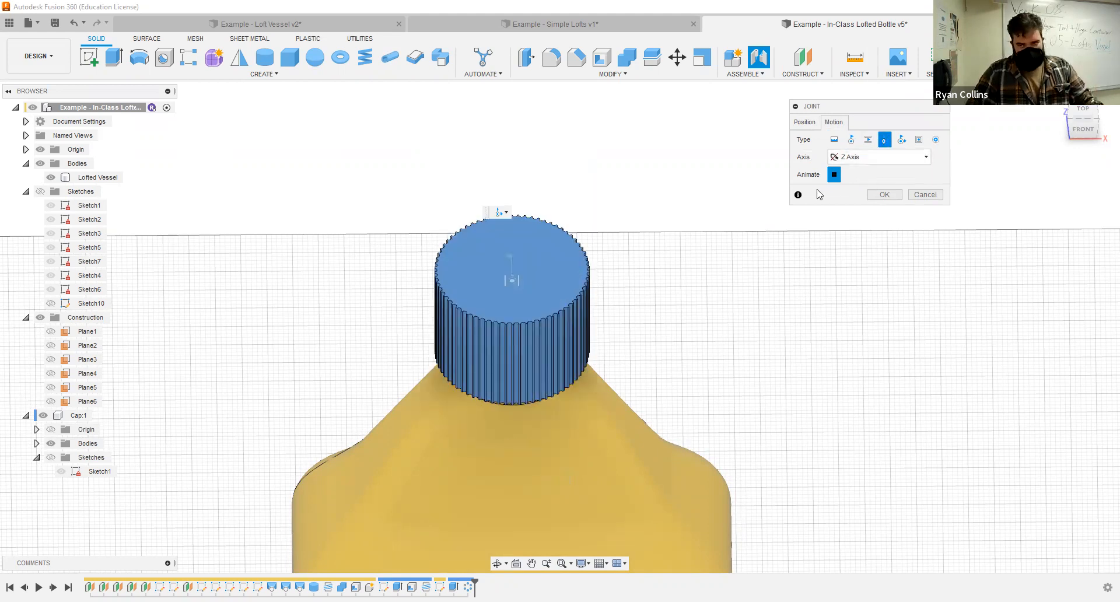
click(884, 195)
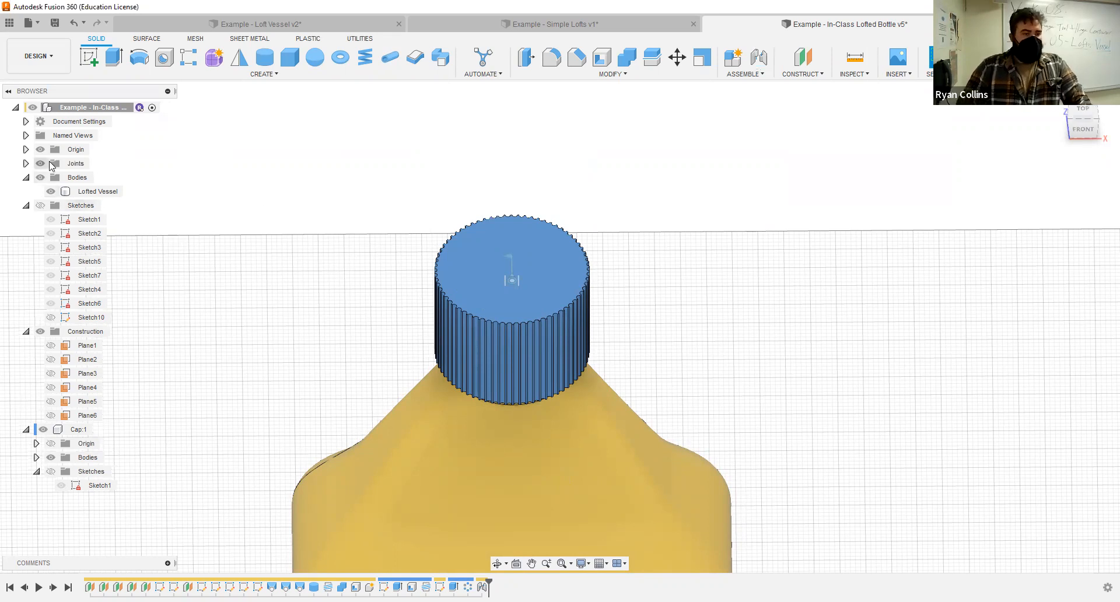
- Open the joint limits of the cap's cylindrical joint for editing and switch the limited motion to Slide
click(25, 163)
click(81, 177)
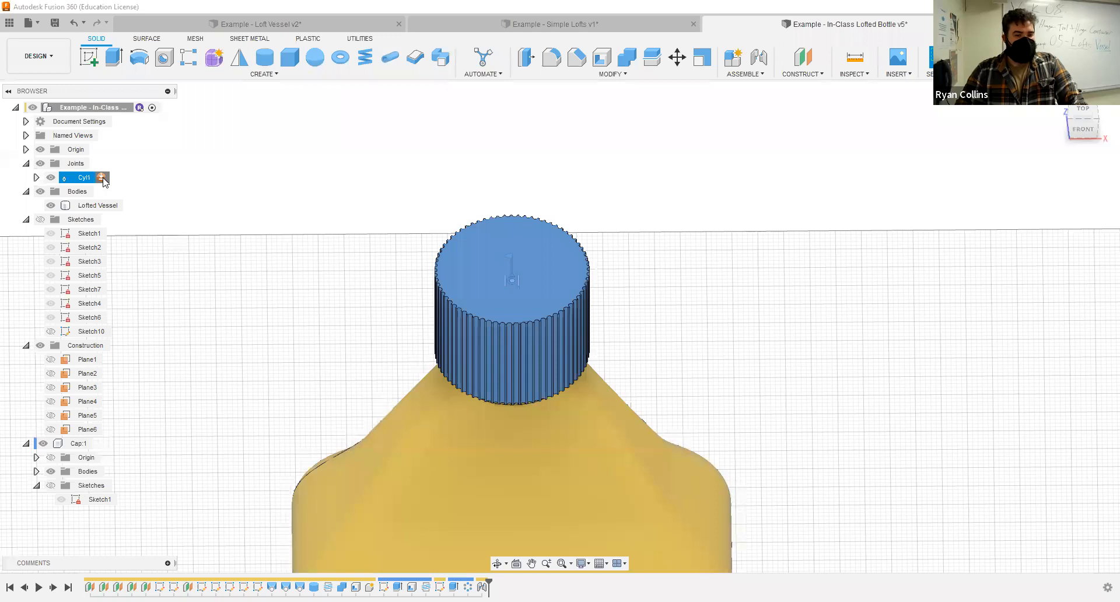
click(102, 178)
click(959, 200)
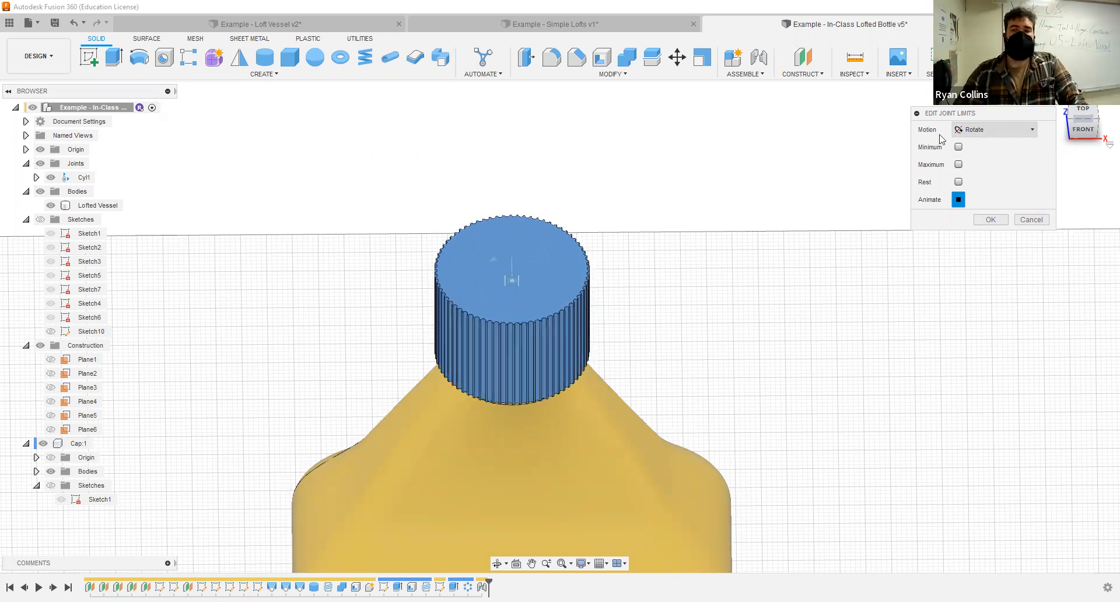
click(994, 136)
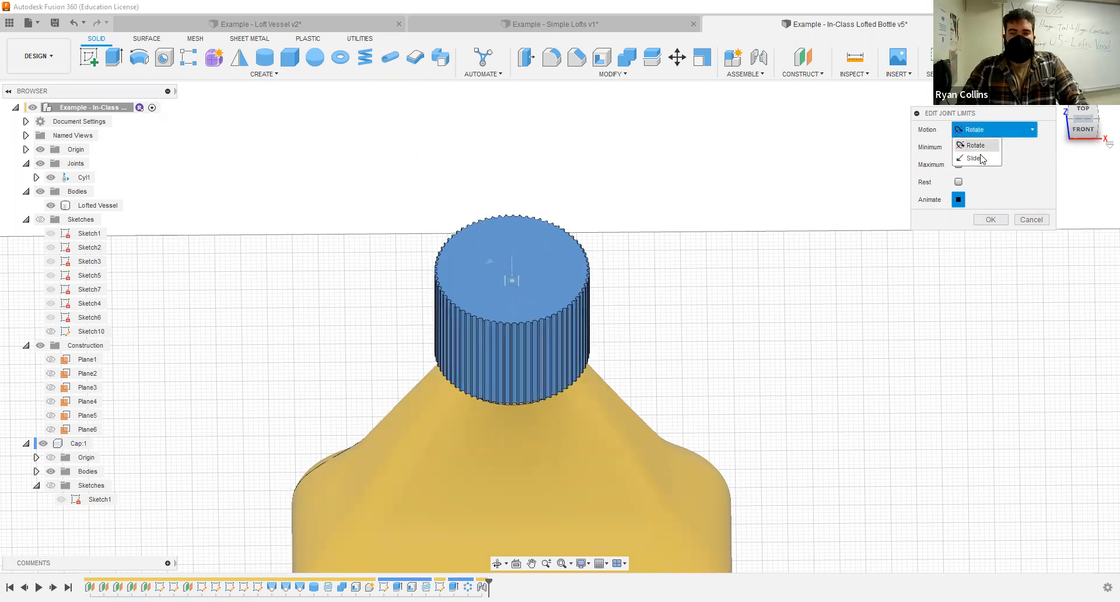
click(982, 158)
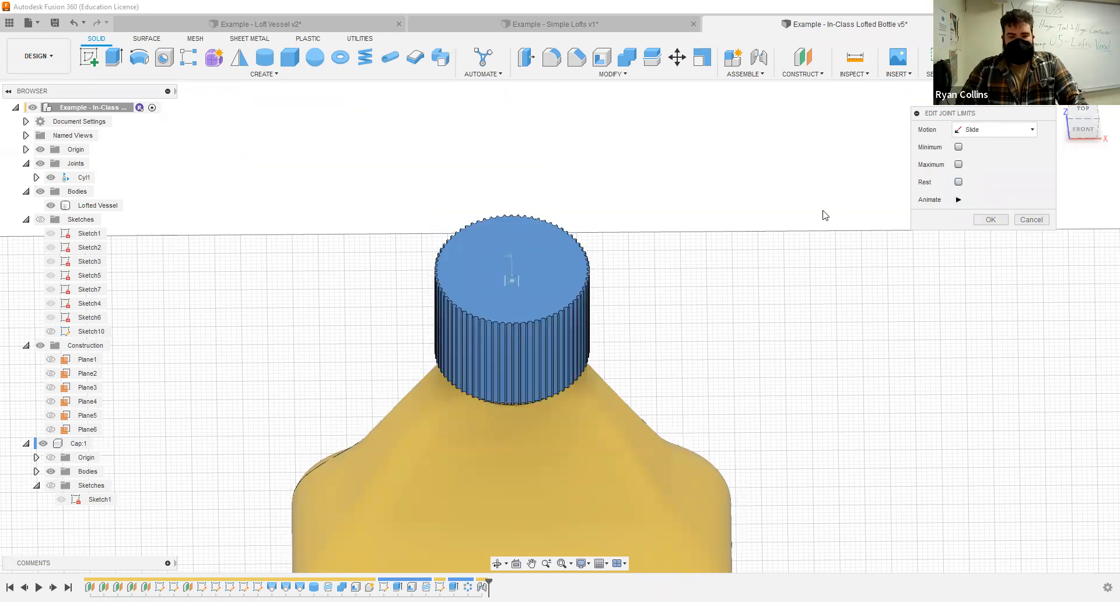
- Enable both slide limits and set the maximum to 24 mm and the minimum to -3 mm, seating the cap on the bottle's shoulder
click(1086, 133)
middle_drag(765, 184, 750, 418)
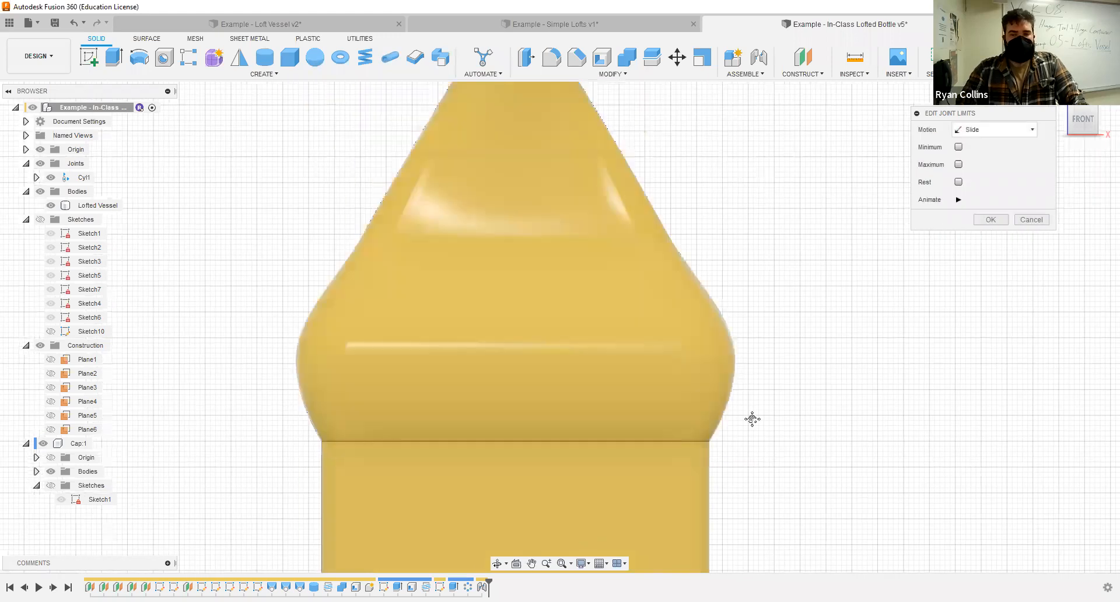
click(959, 165)
click(959, 147)
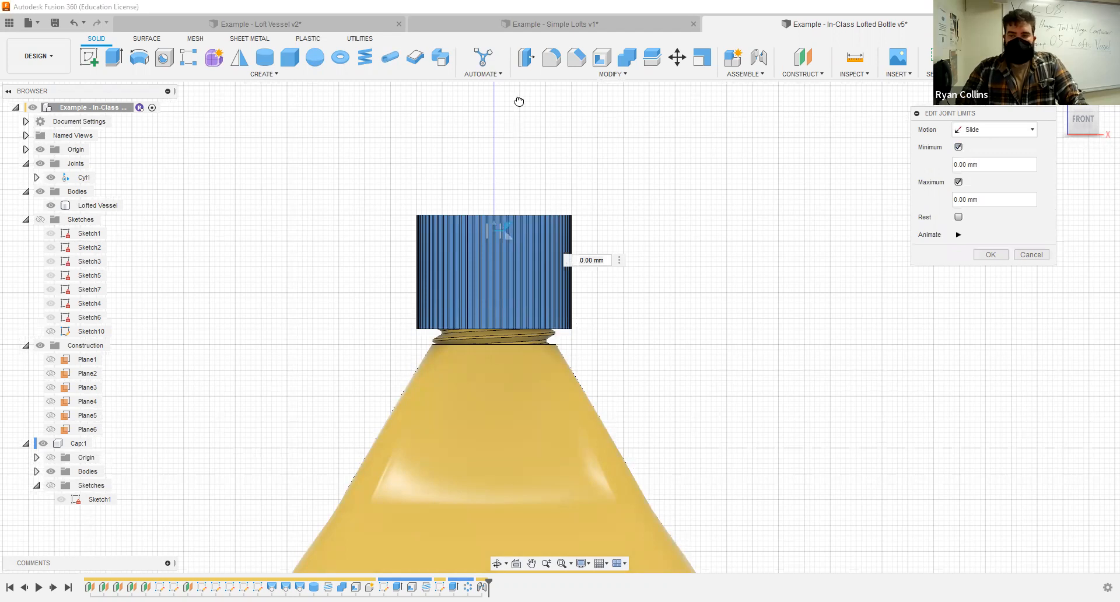
drag(505, 225, 518, 100)
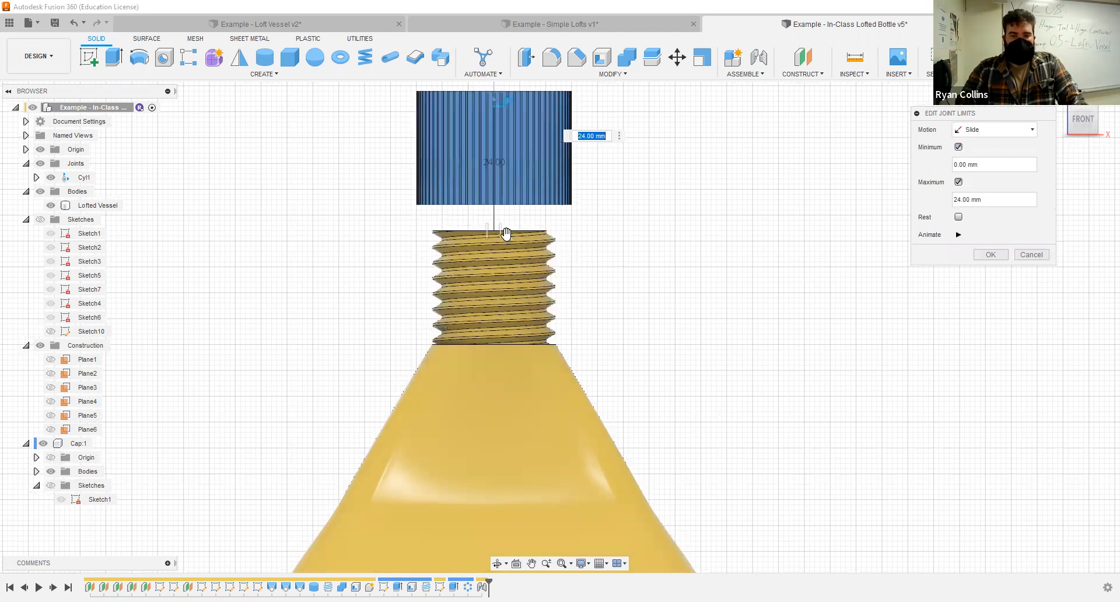
drag(506, 235, 511, 245)
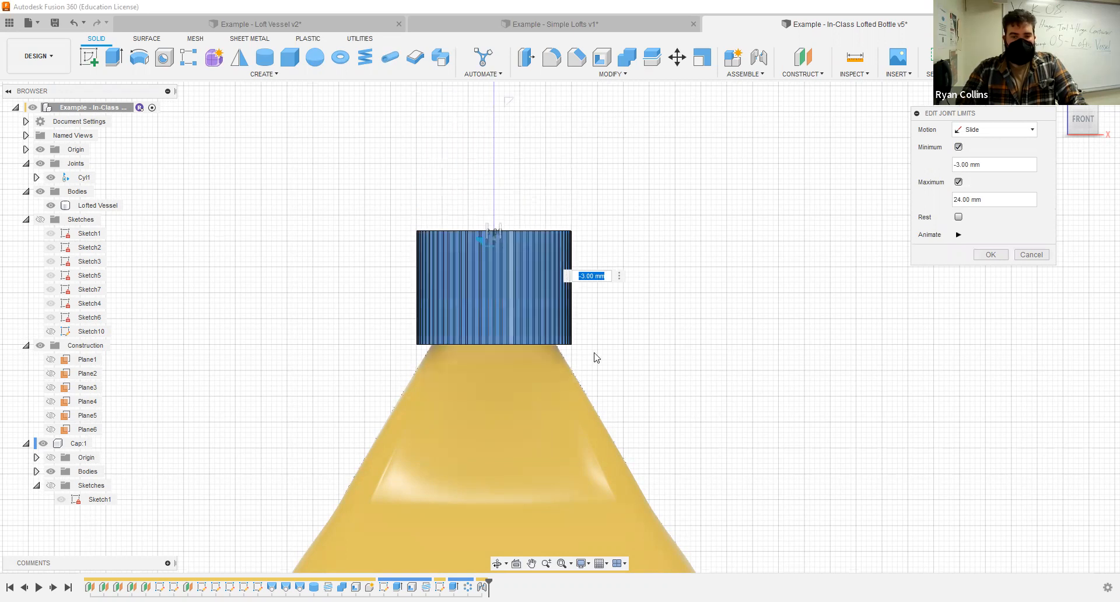
- Animate the slide motion, set the maximum limit to 40 mm, and apply the joint limits
click(957, 234)
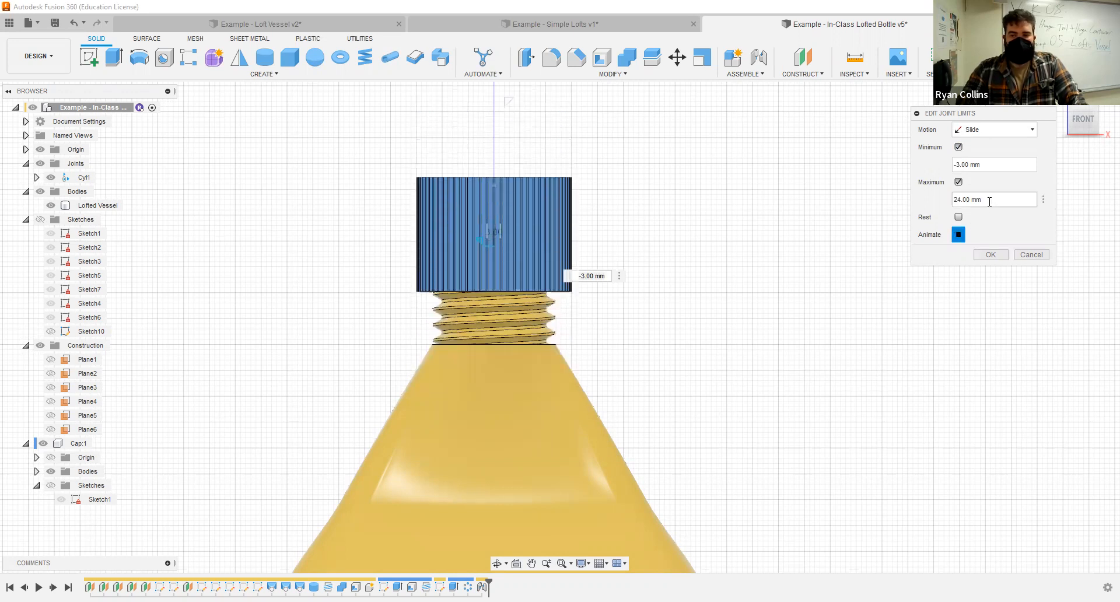
drag(991, 200, 926, 207)
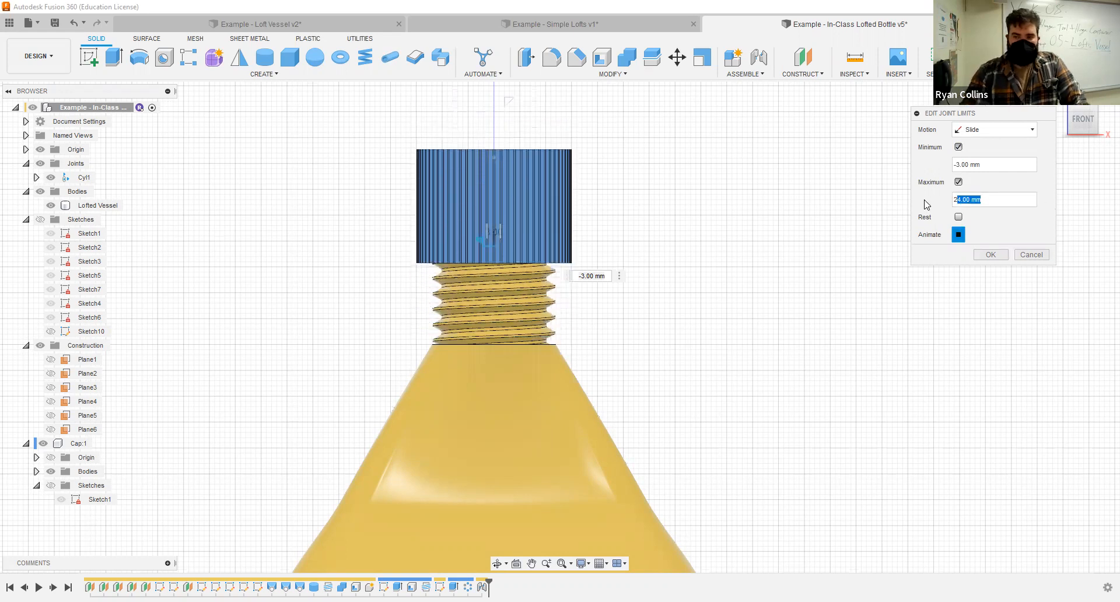
key(BackSpace)
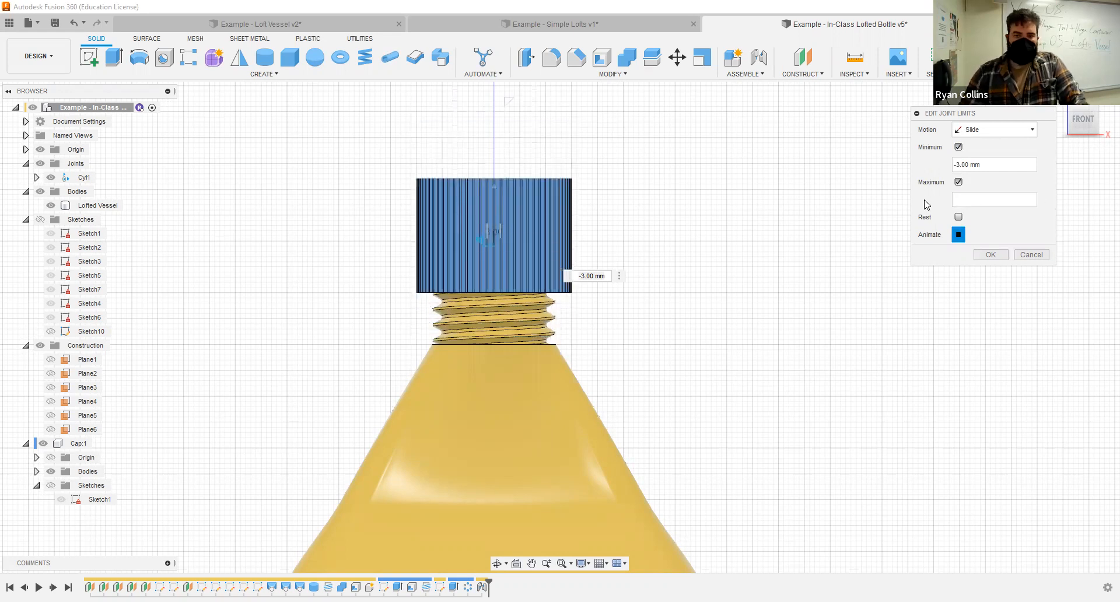
text(40)
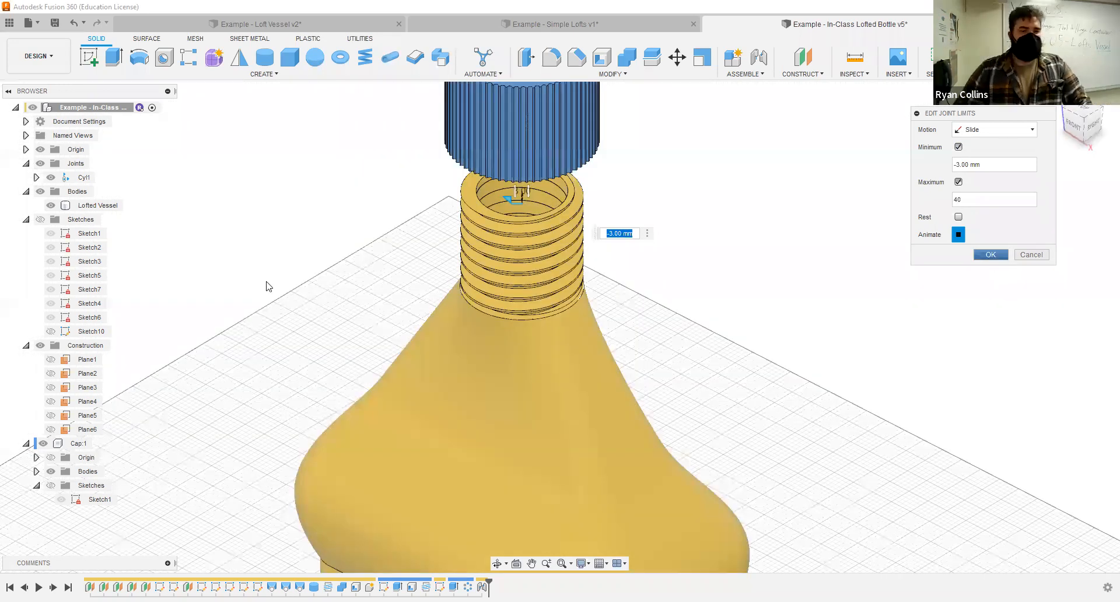
key(Return)
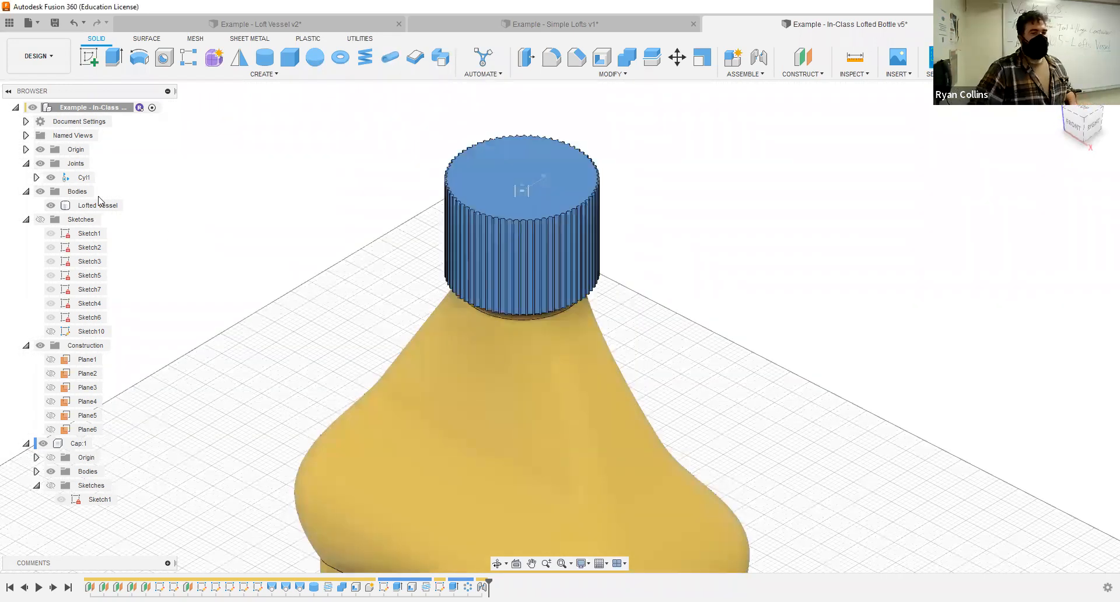
click(96, 205)
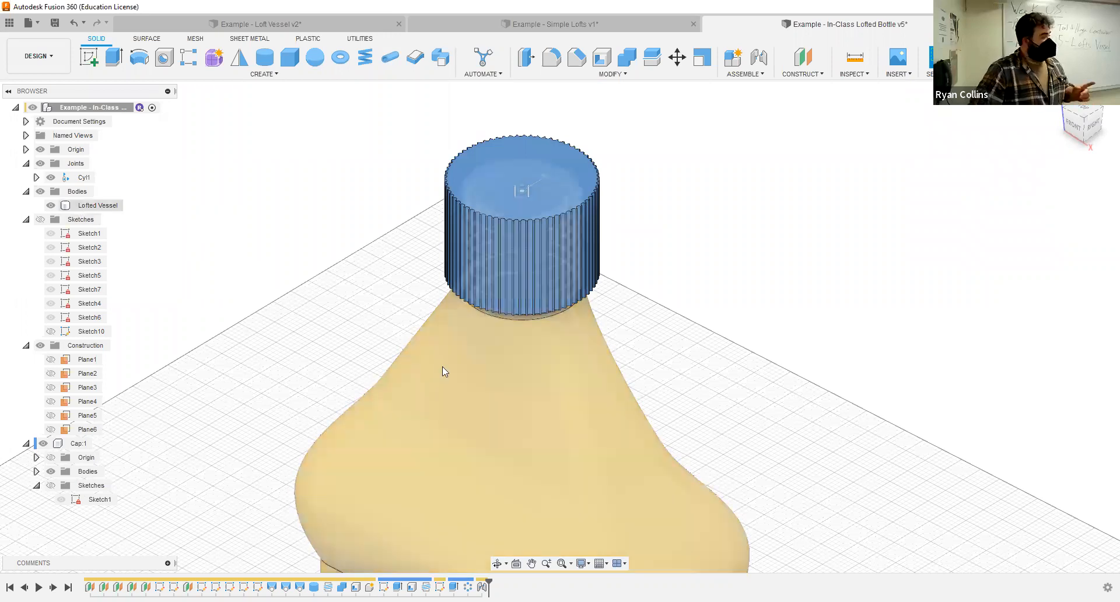
key(Escape)
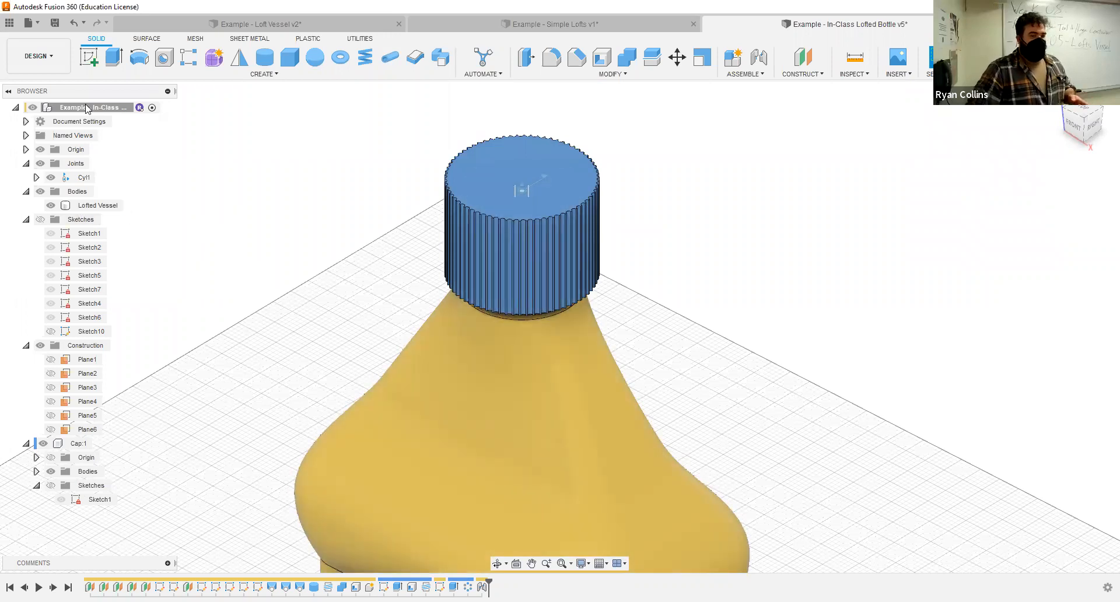
right_click(84, 210)
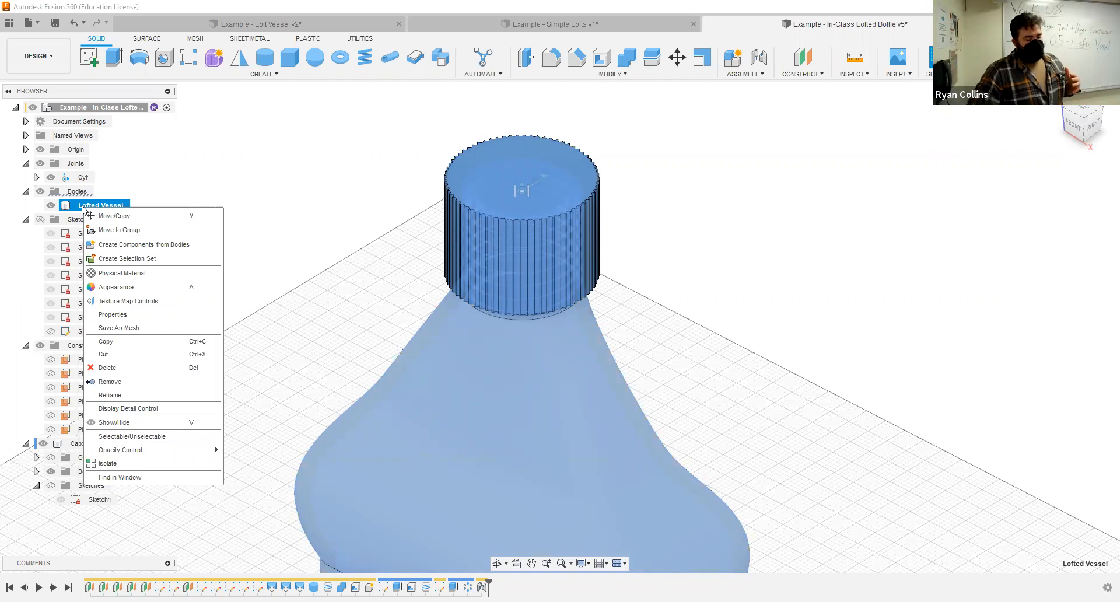
click(158, 187)
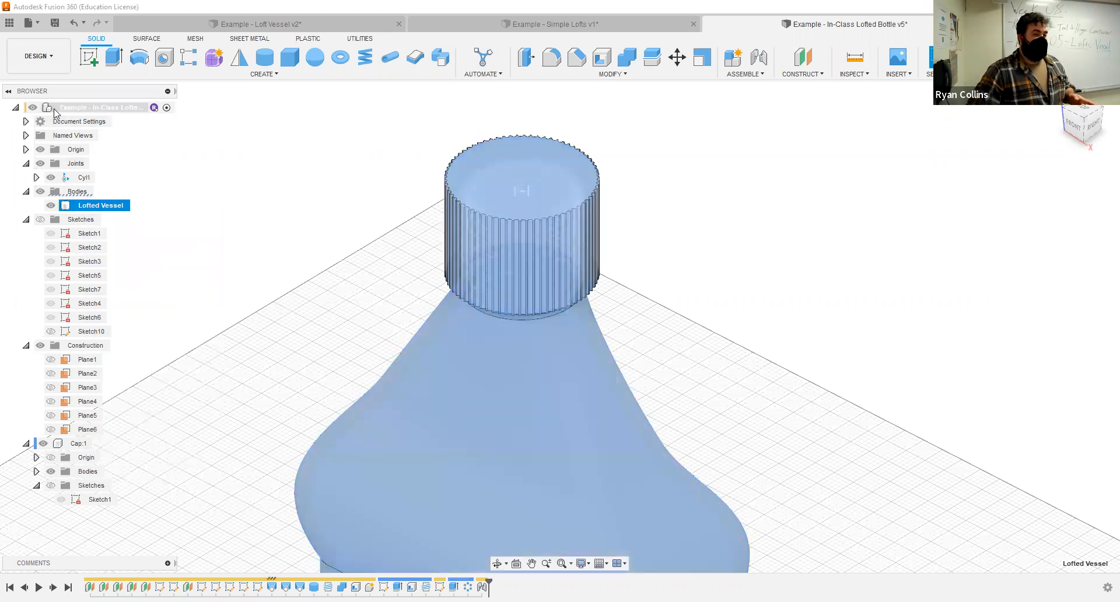
right_click(56, 113)
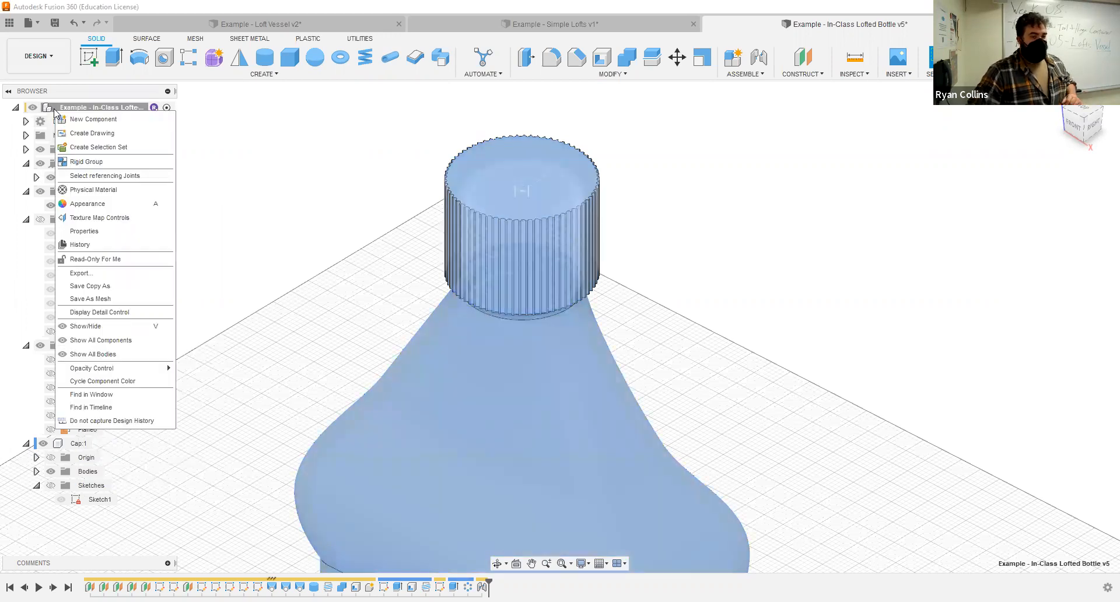
click(252, 210)
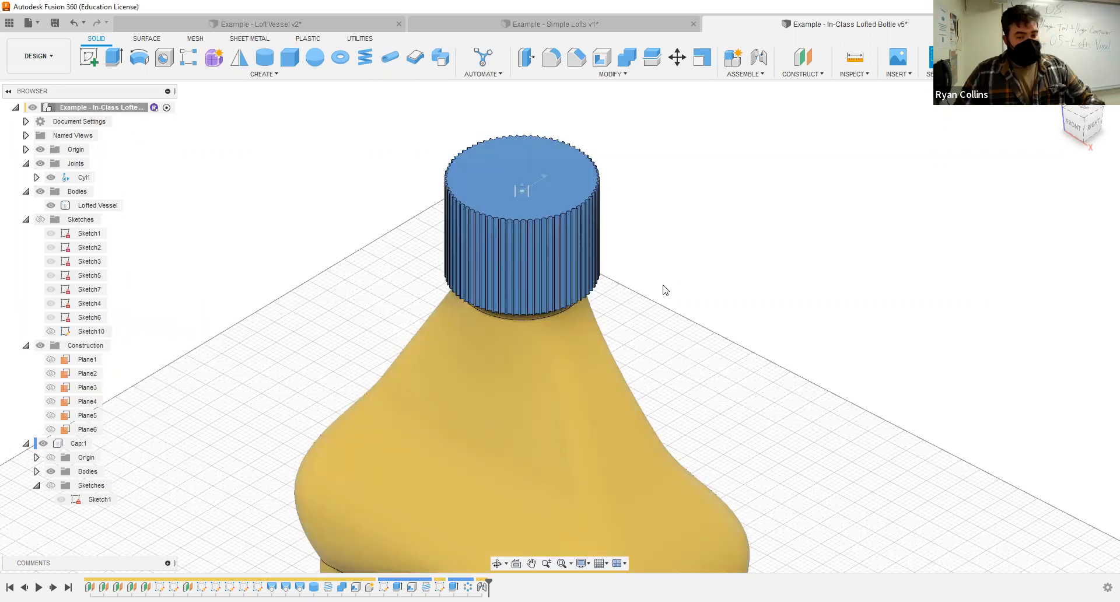
- Test the joint limits by sliding the cap down and up along the threaded neck, and undo the cap's move
click(426, 380)
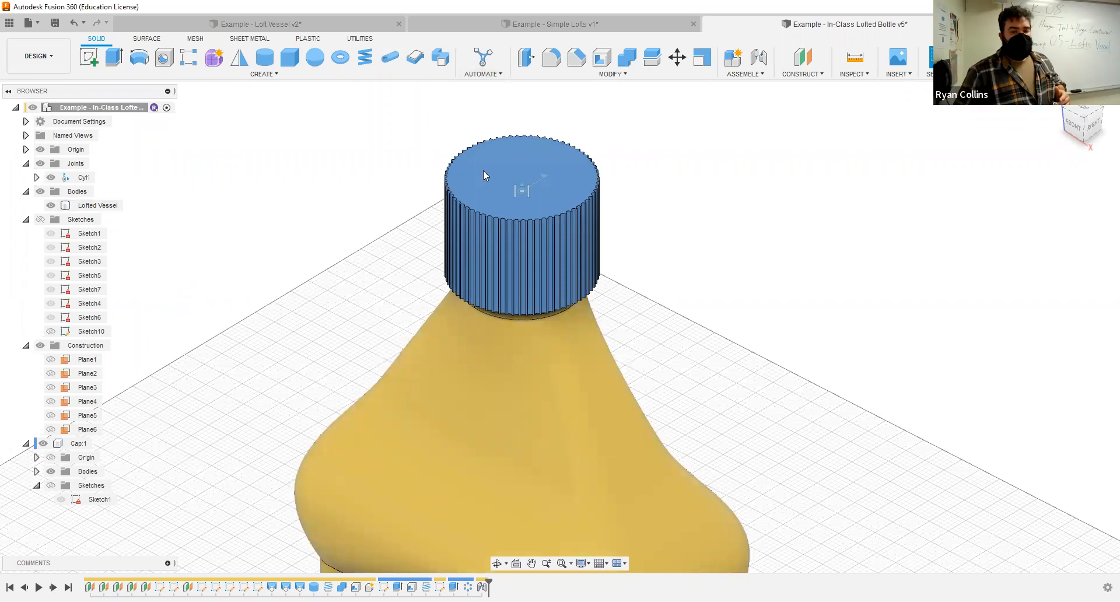
drag(489, 204, 393, 352)
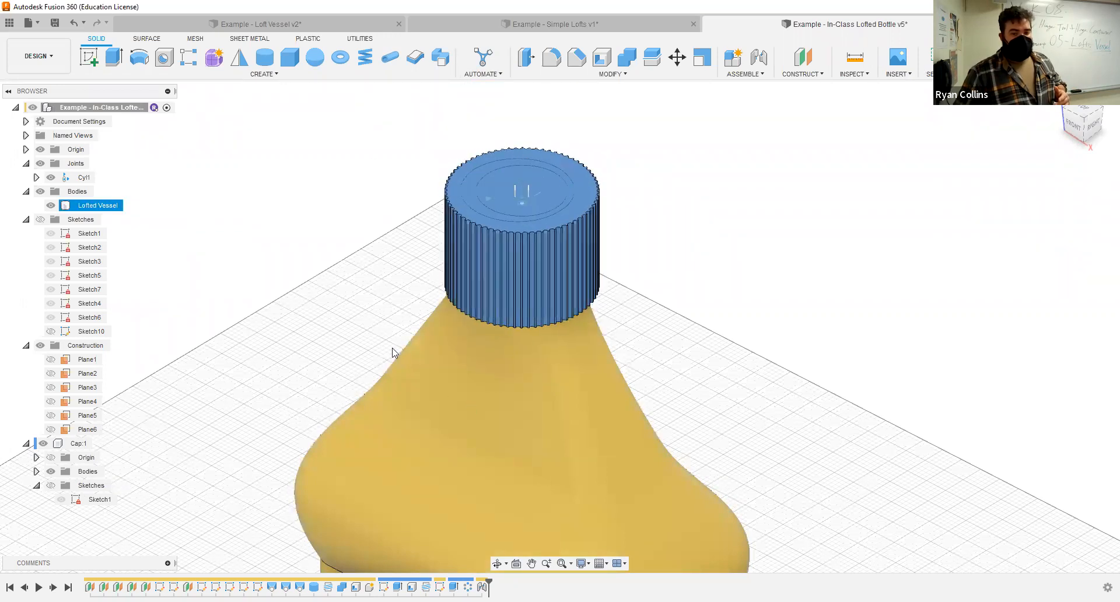
mouse_move(455, 412)
mouse_down()
mouse_move(385, 393)
mouse_move(367, 321)
mouse_up()
click(337, 286)
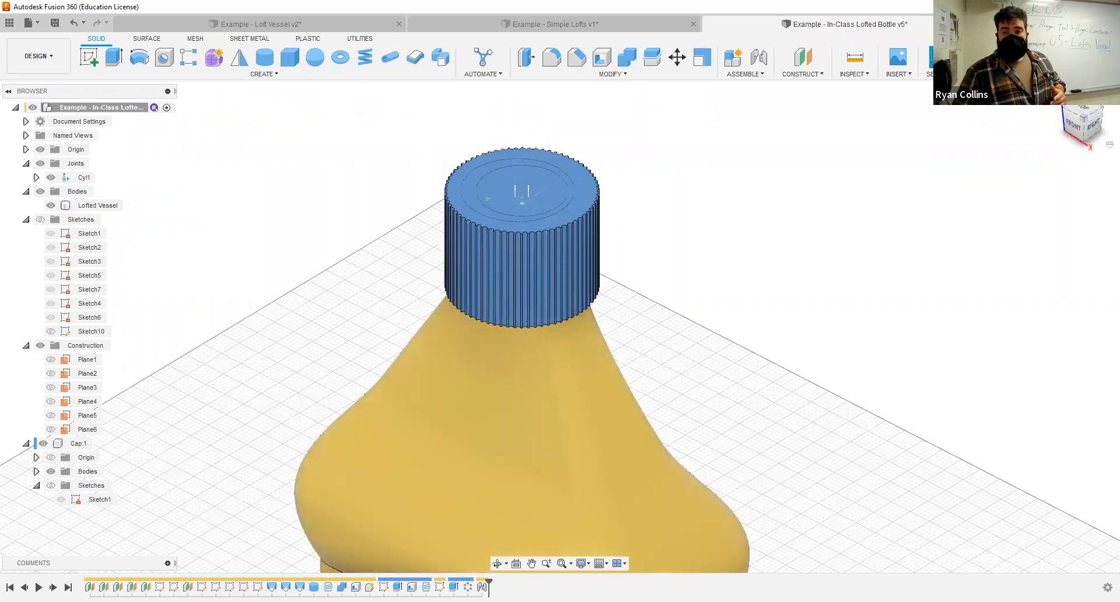
scroll(770, 417, down, 5)
middle_drag(748, 336, 708, 224)
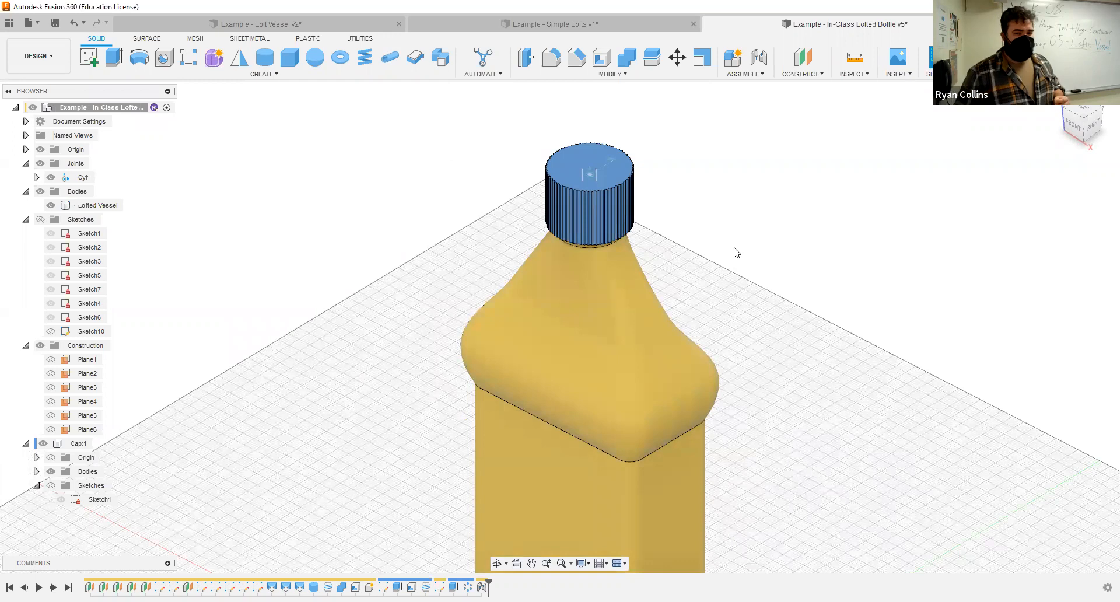
click(568, 170)
drag(668, 59, 634, 262)
click(634, 263)
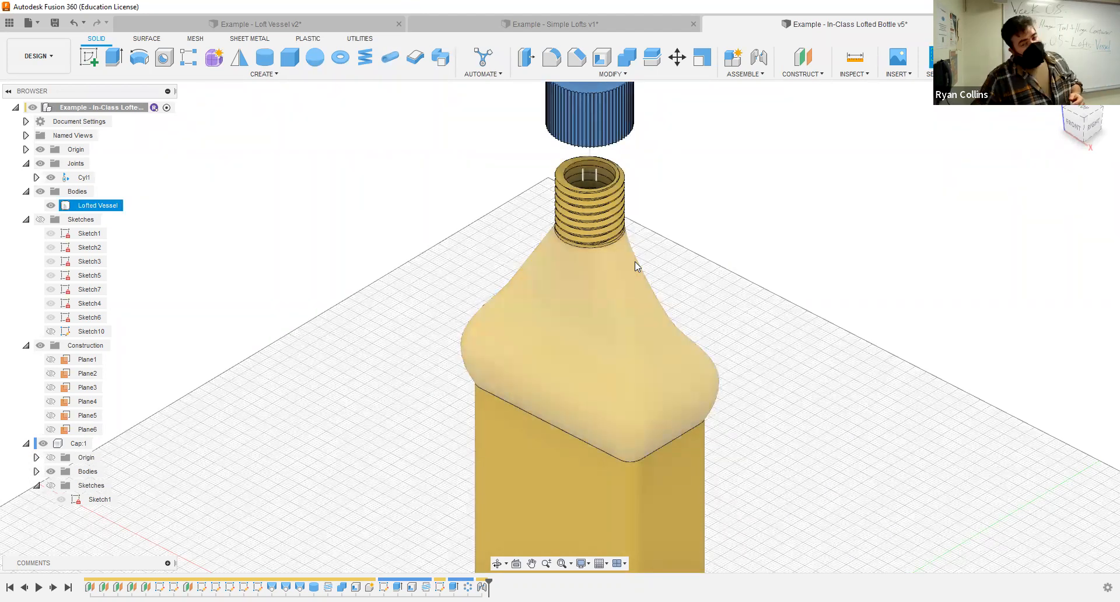
click(782, 321)
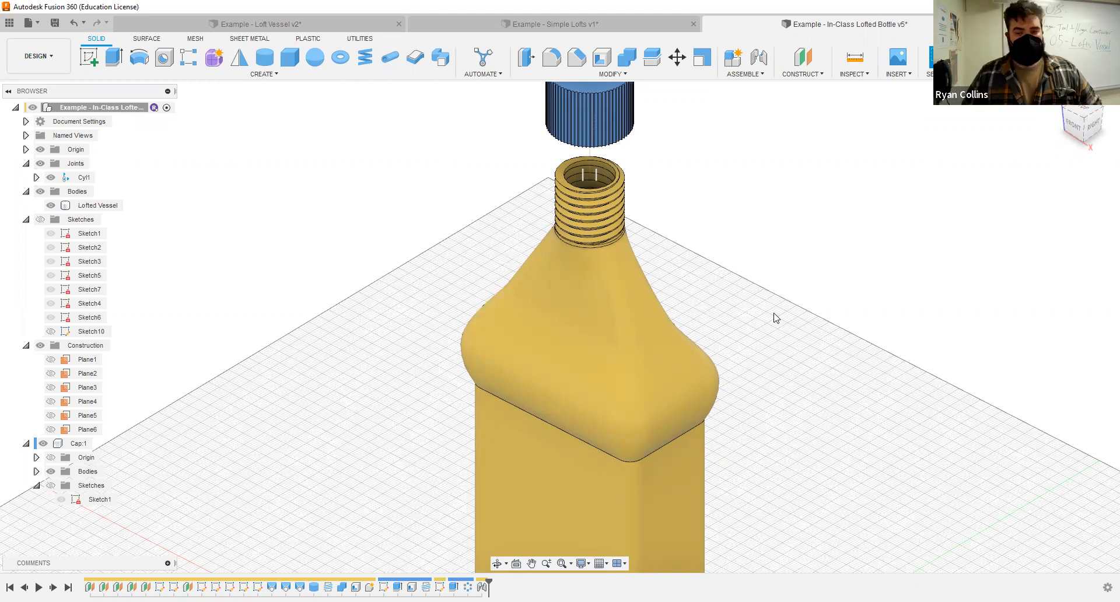
key(ctrl+z)
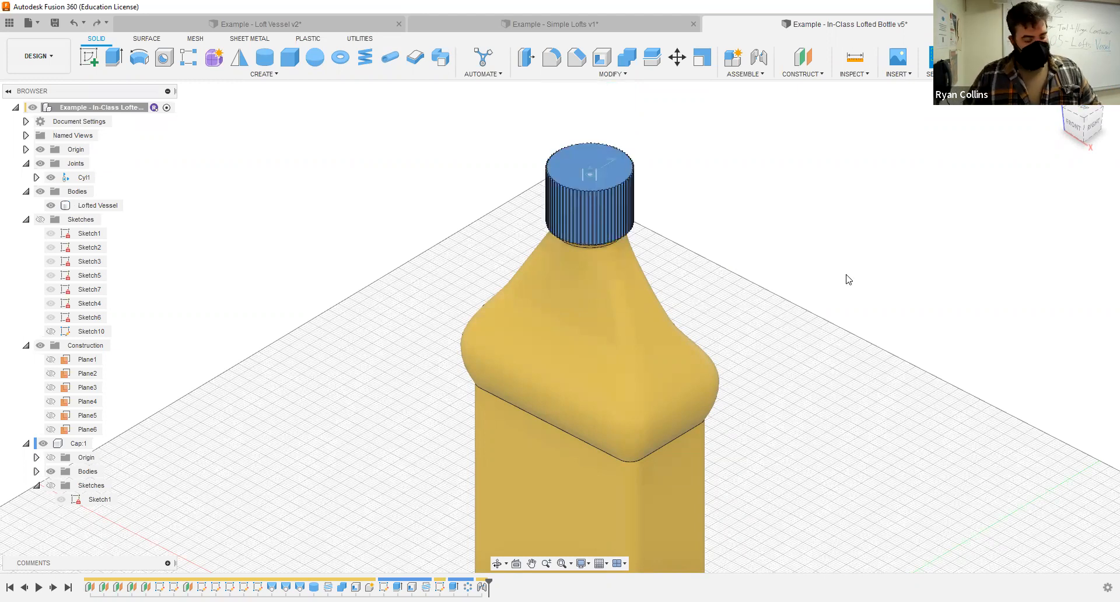
- Save the bottle design with the version description "Joint Added"
key(ctrl+s)
text(Joint Added)
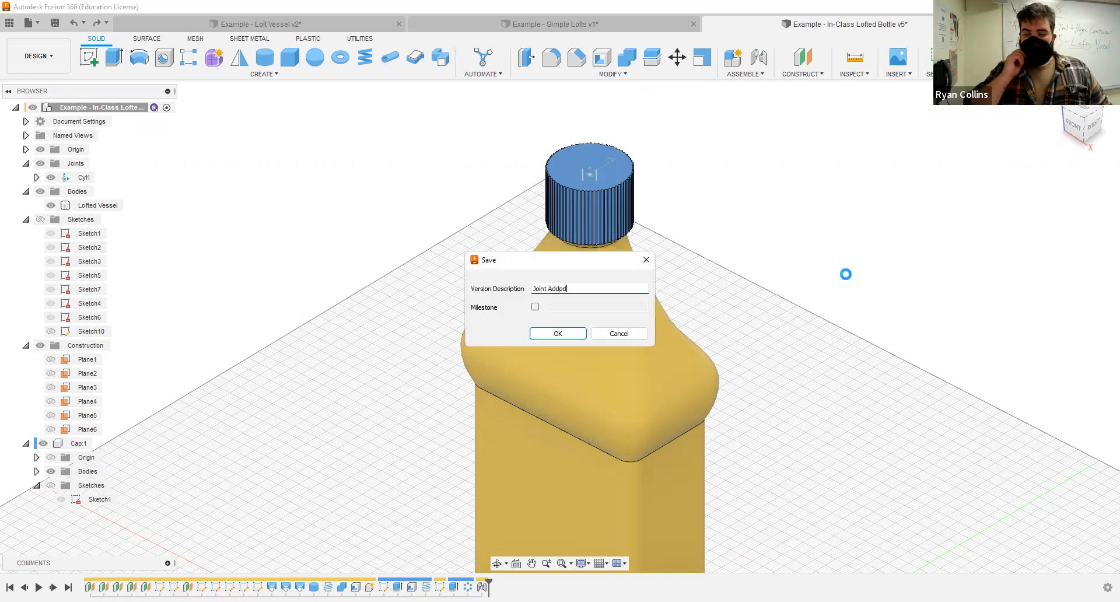
key(Return)
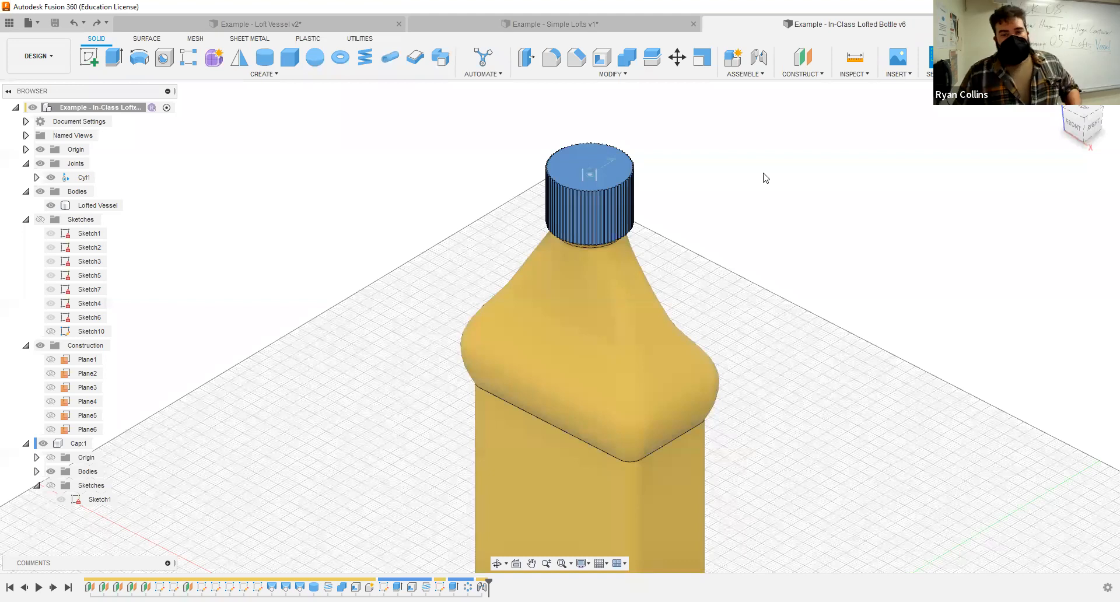
- Create a new design and save it as "Example Handels" in the 05 - Loft Vessel folder
key(ctrl+n)
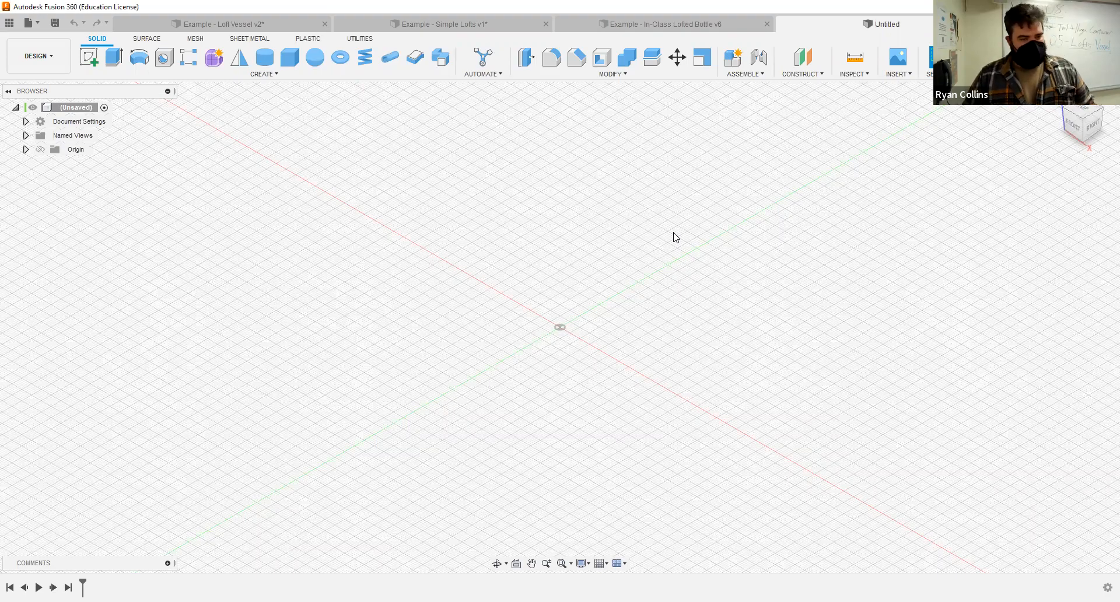
key(ctrl+s)
text(Example Handels)
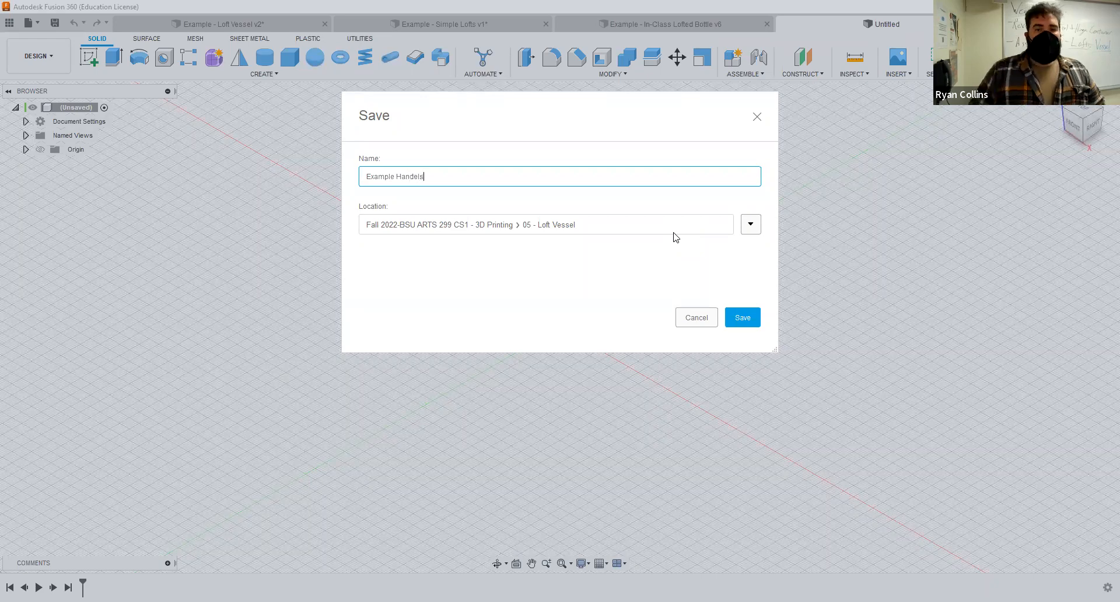
key(Return)
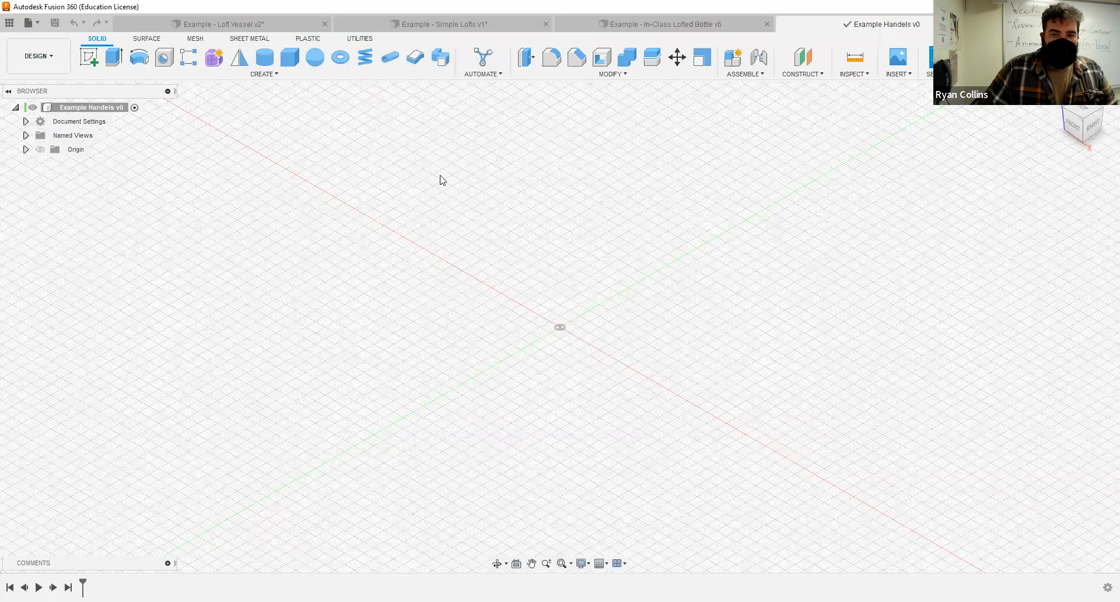
- Sketch a four-point fit-point spline on the front XZ plane, curving from about 95 mm above the origin to about 50 mm below it
click(90, 58)
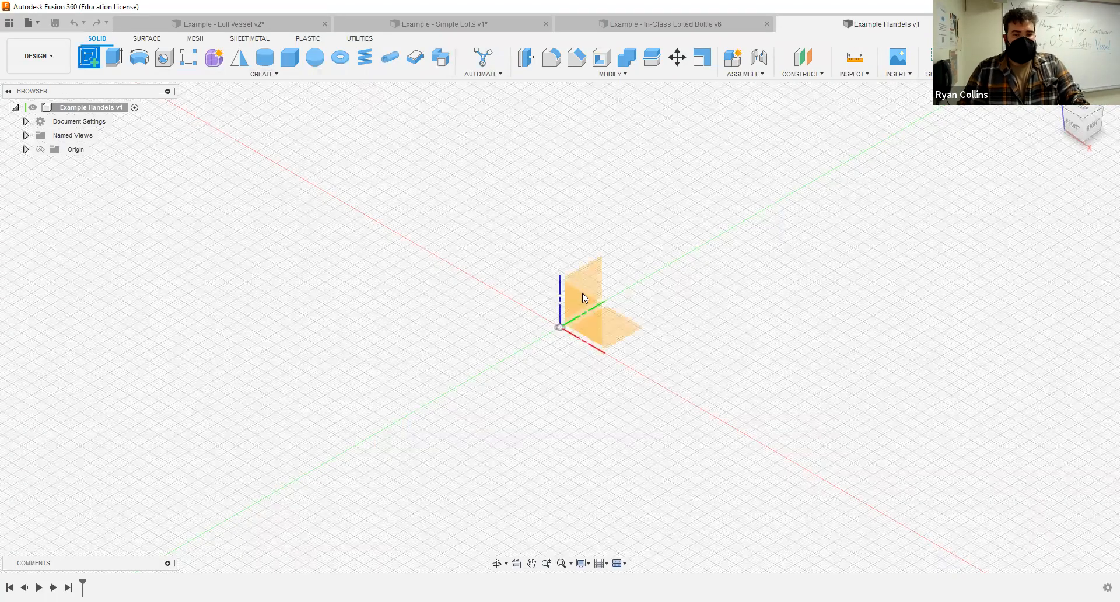
click(581, 300)
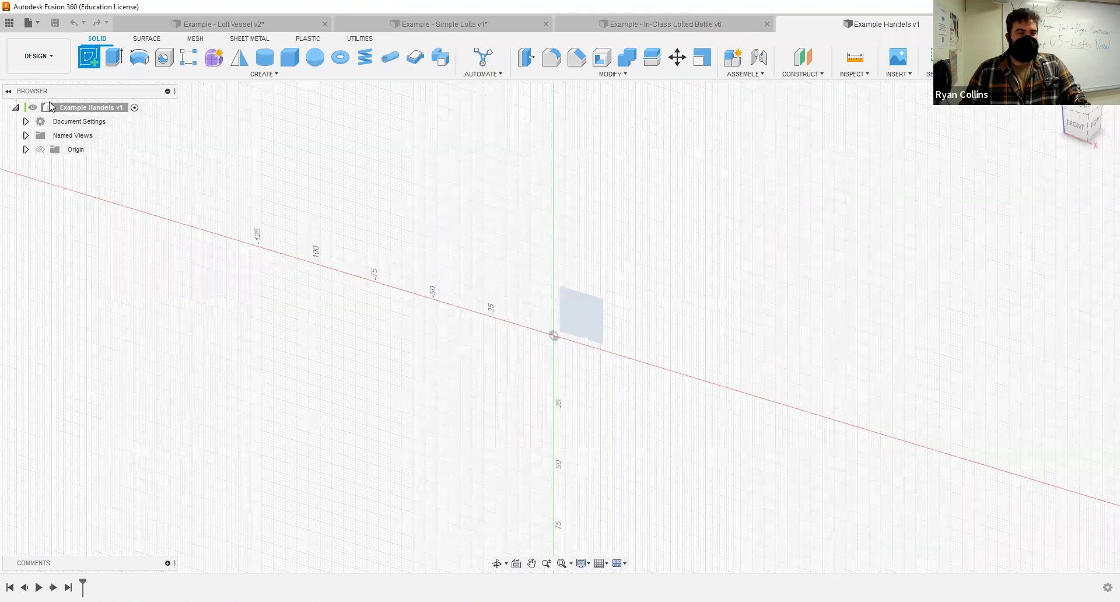
click(190, 57)
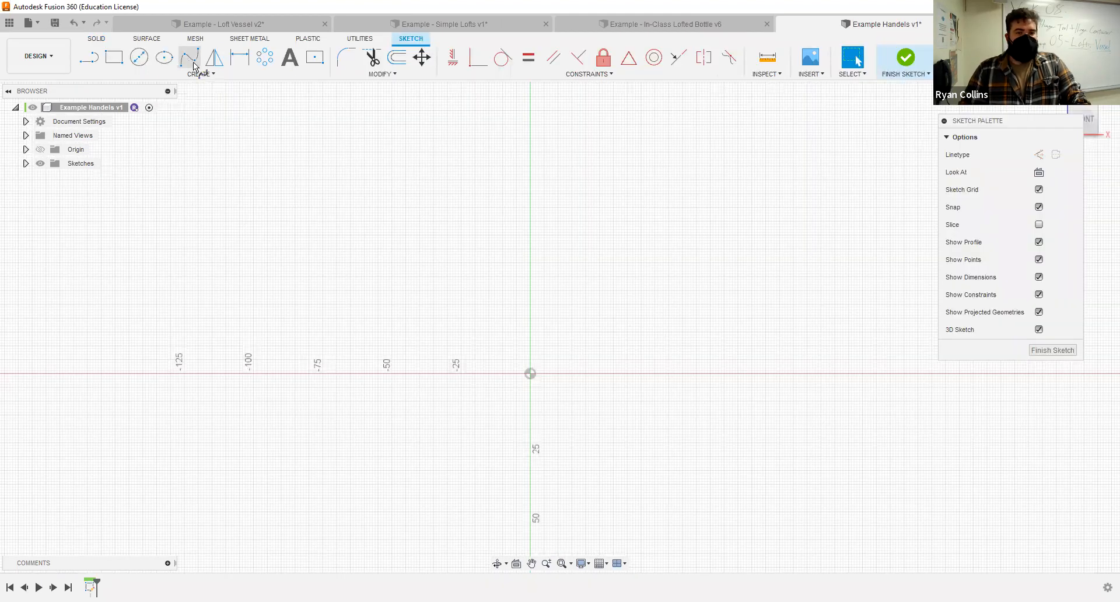
click(530, 110)
click(655, 191)
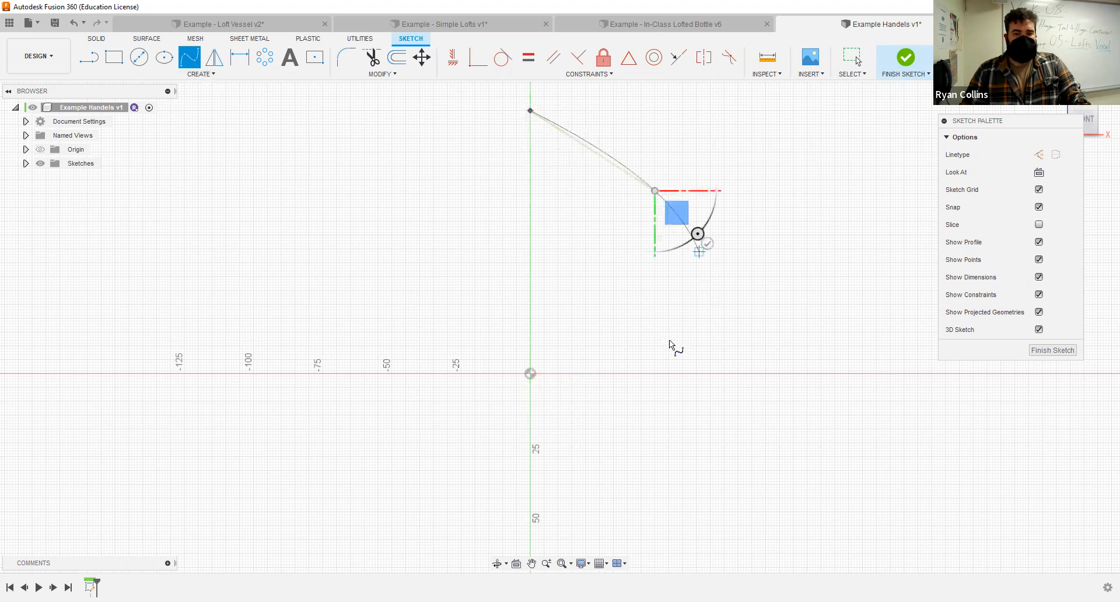
click(655, 374)
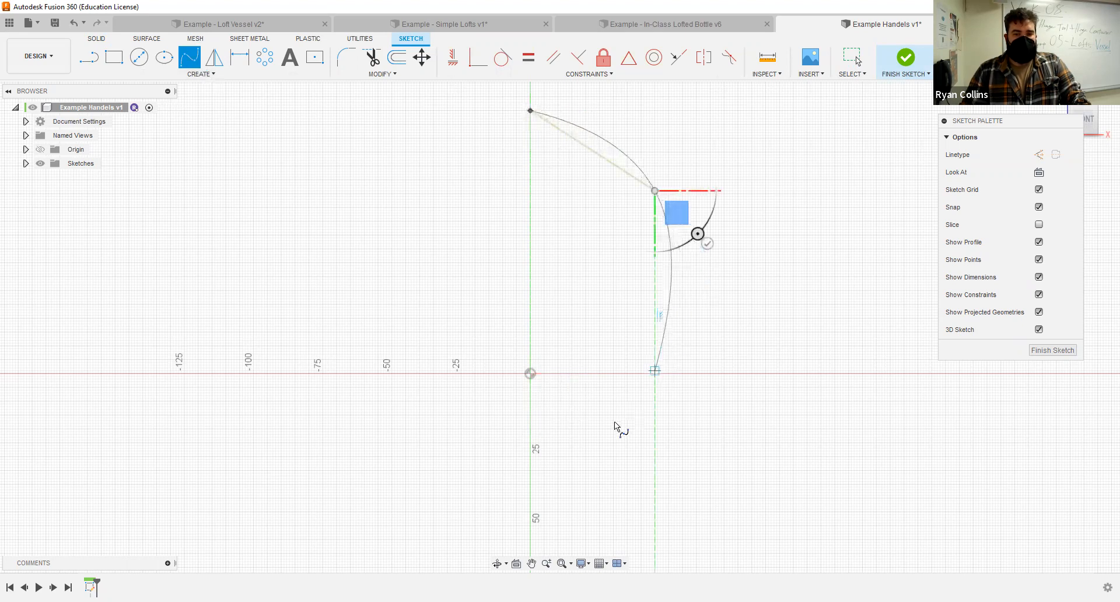
double_click(558, 510)
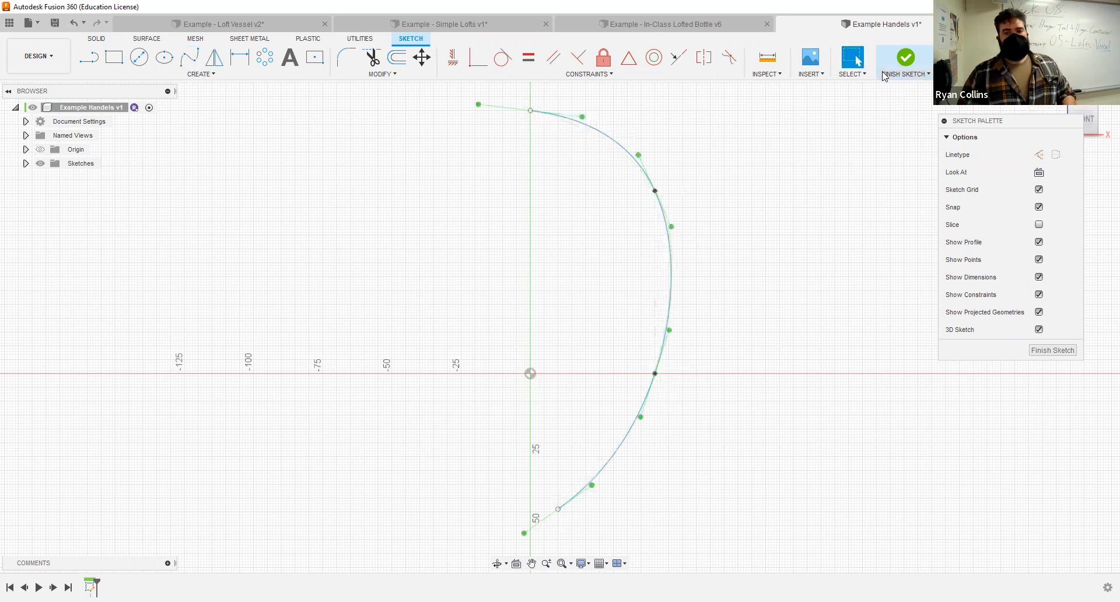
click(910, 62)
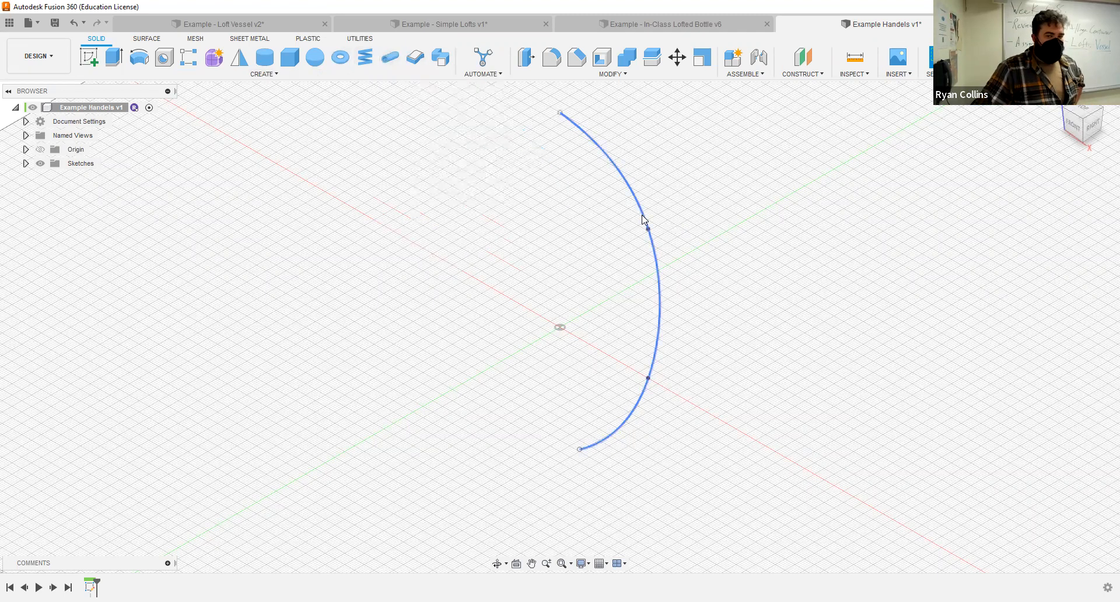
- Set up a Pipe along the spline with a 26 mm section size
click(390, 56)
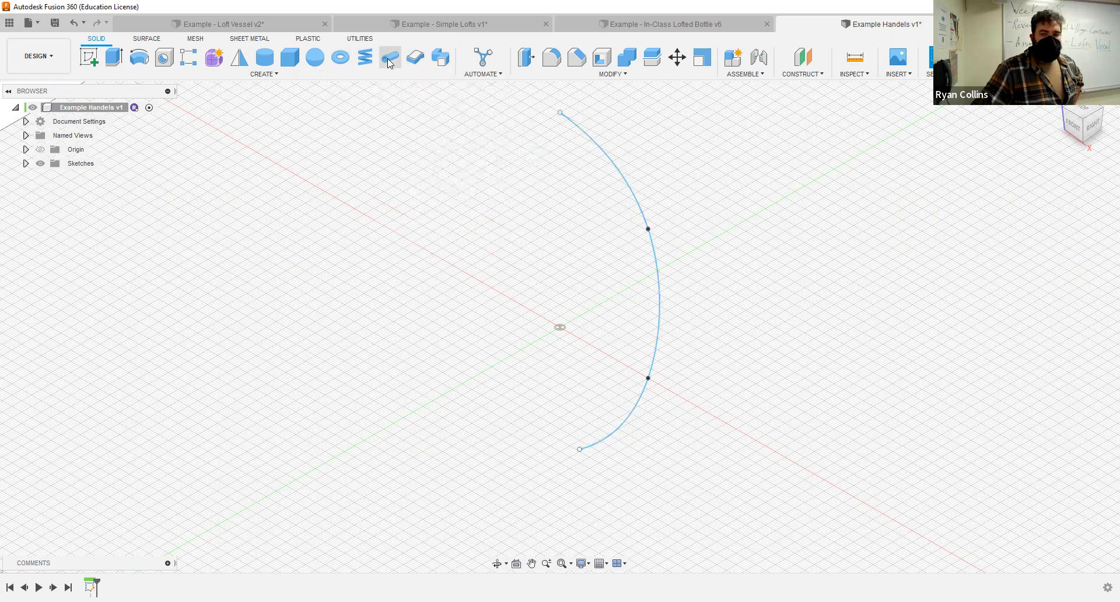
click(636, 180)
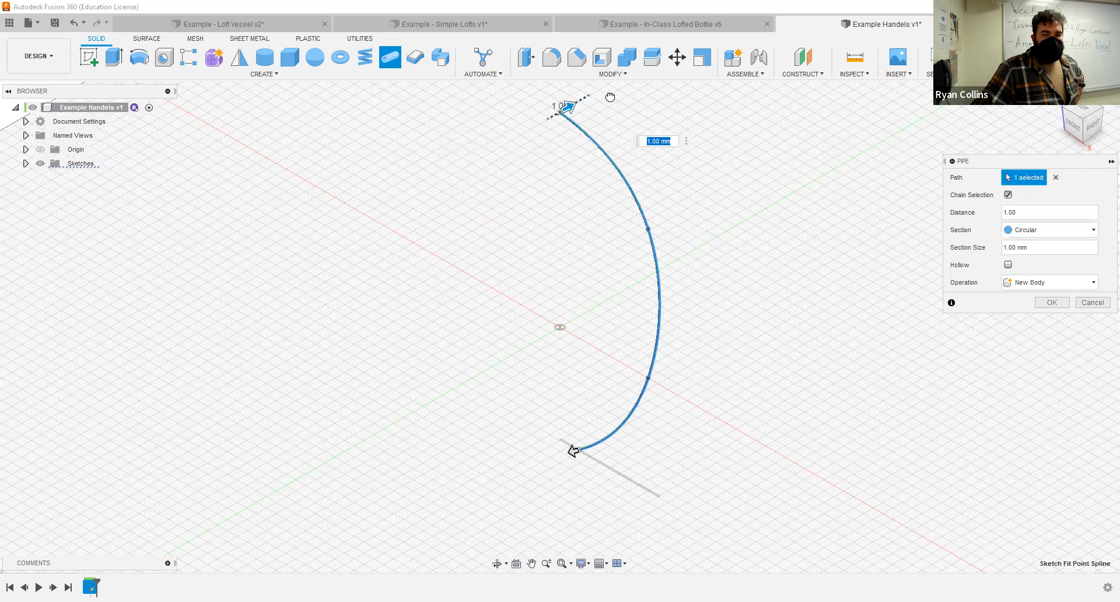
text(26)
key(Return)
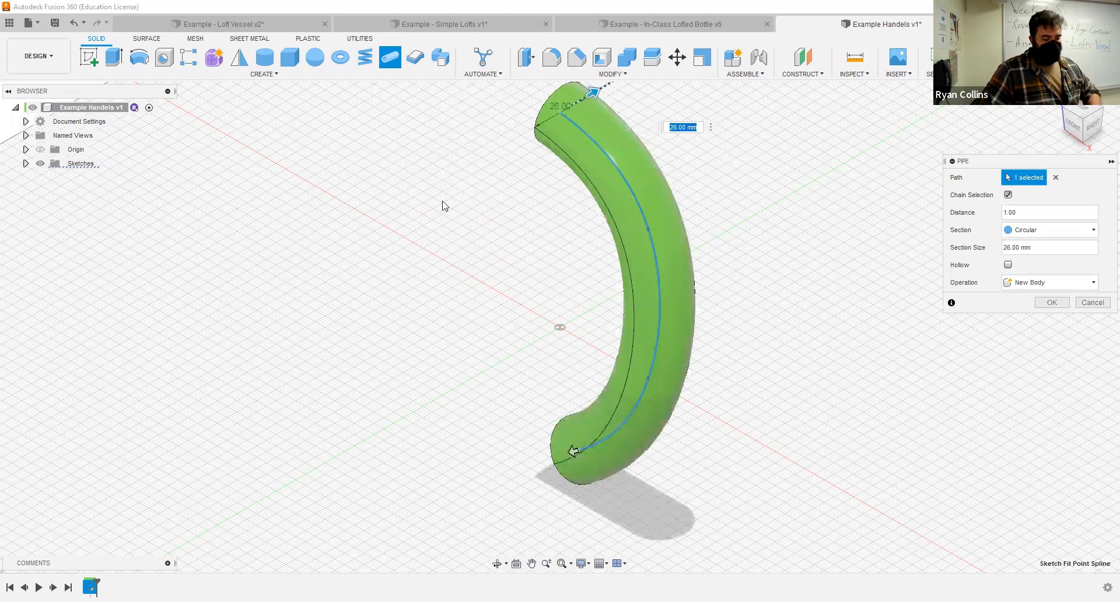
shift+middle_drag(507, 255, 512, 260)
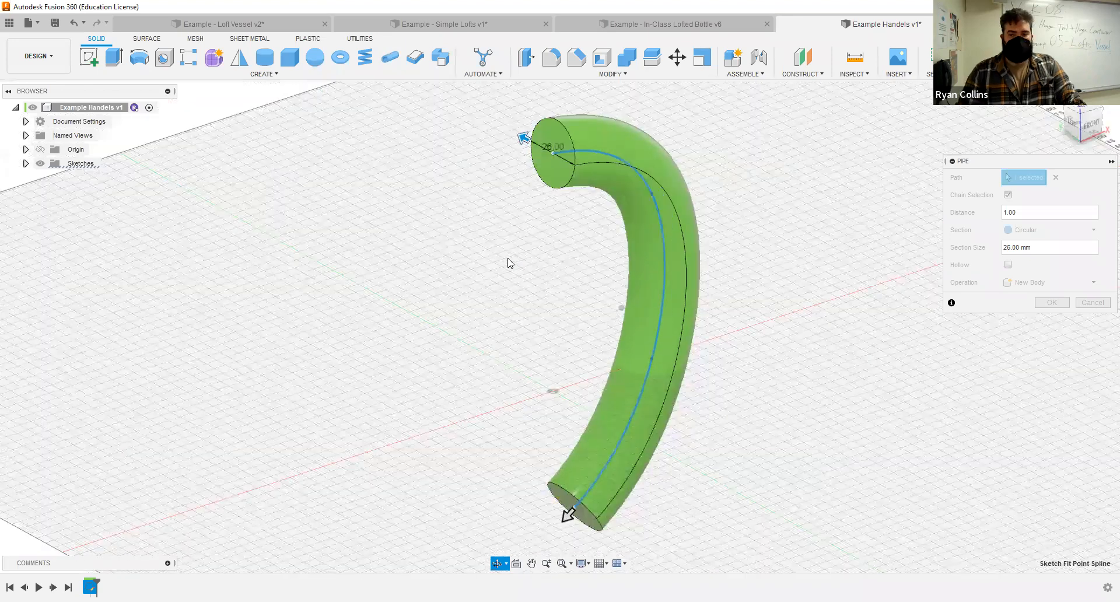
drag(1030, 161, 875, 143)
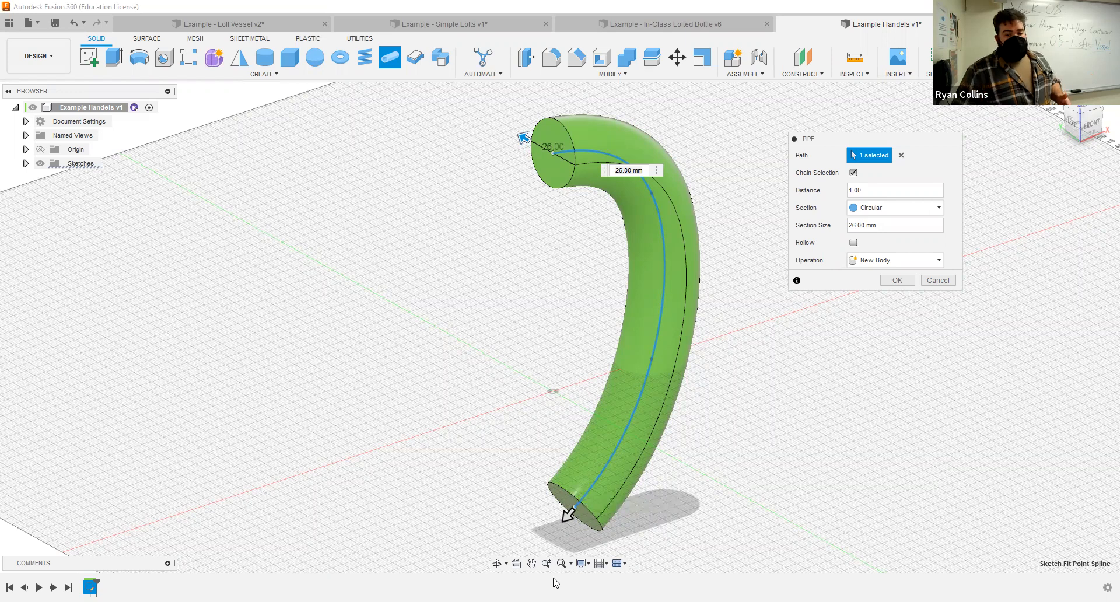
- Try shortening the pipe to a distance of 0.647 along the path, and restore the distance to 1
drag(568, 514, 653, 421)
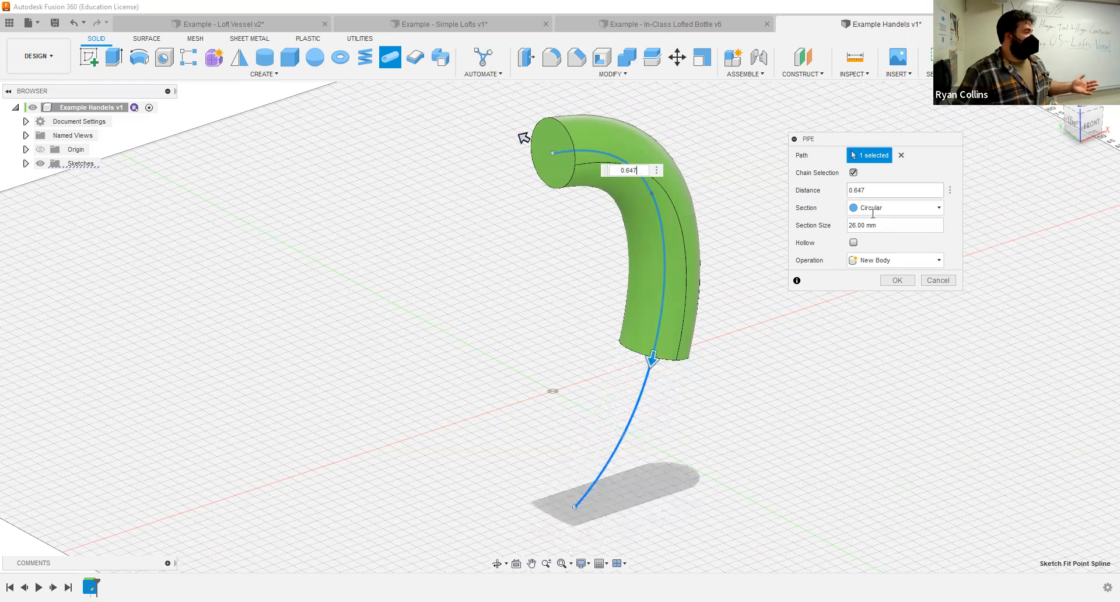
drag(875, 192, 798, 193)
text(1)
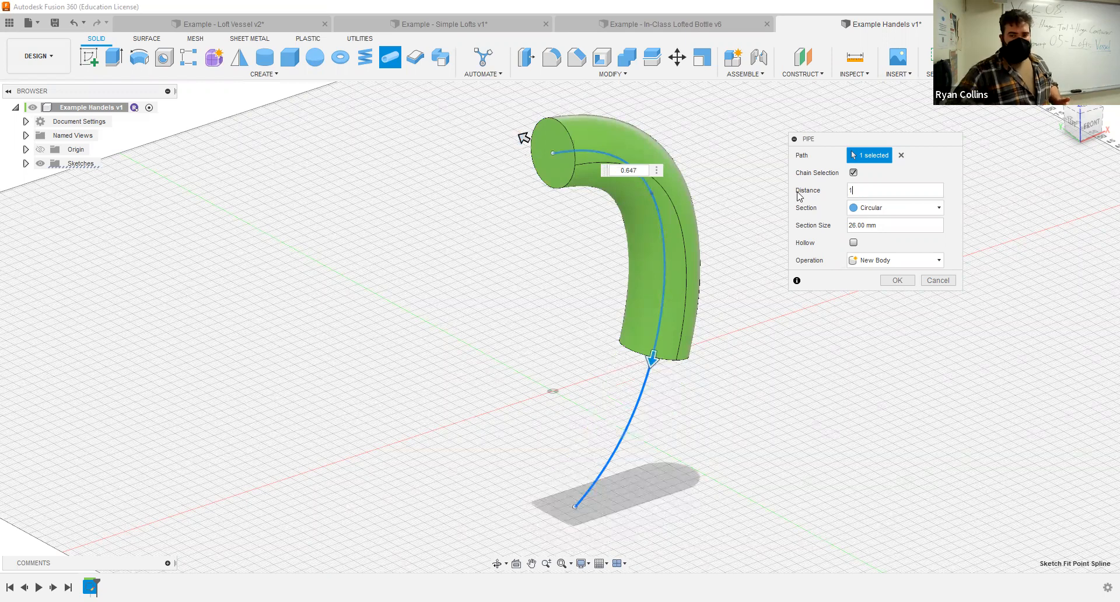
- Try the square section and the triangular section for the pipe
click(878, 210)
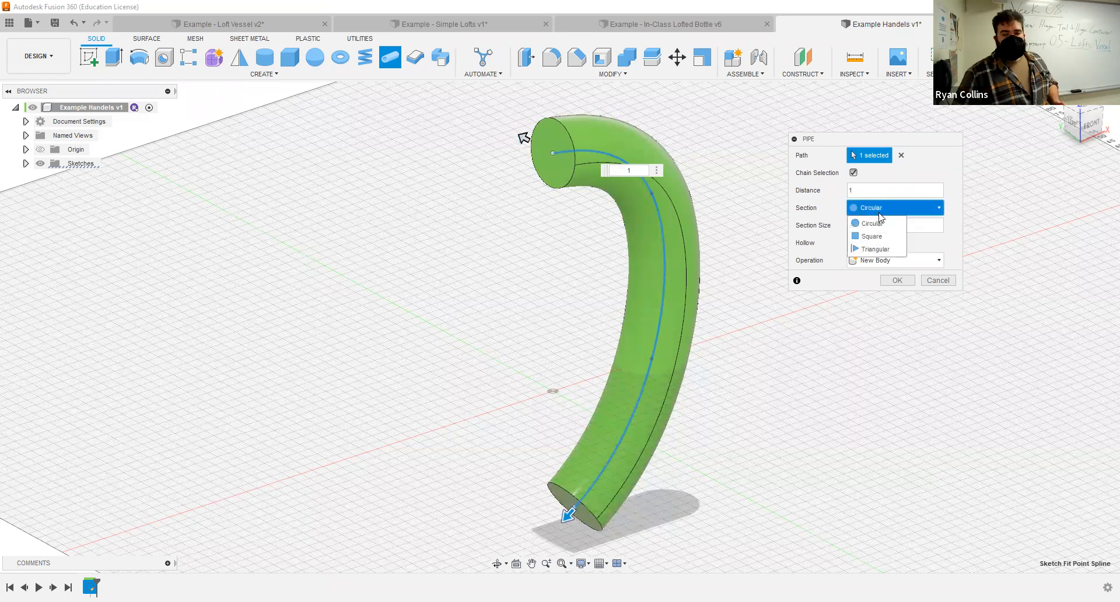
click(874, 239)
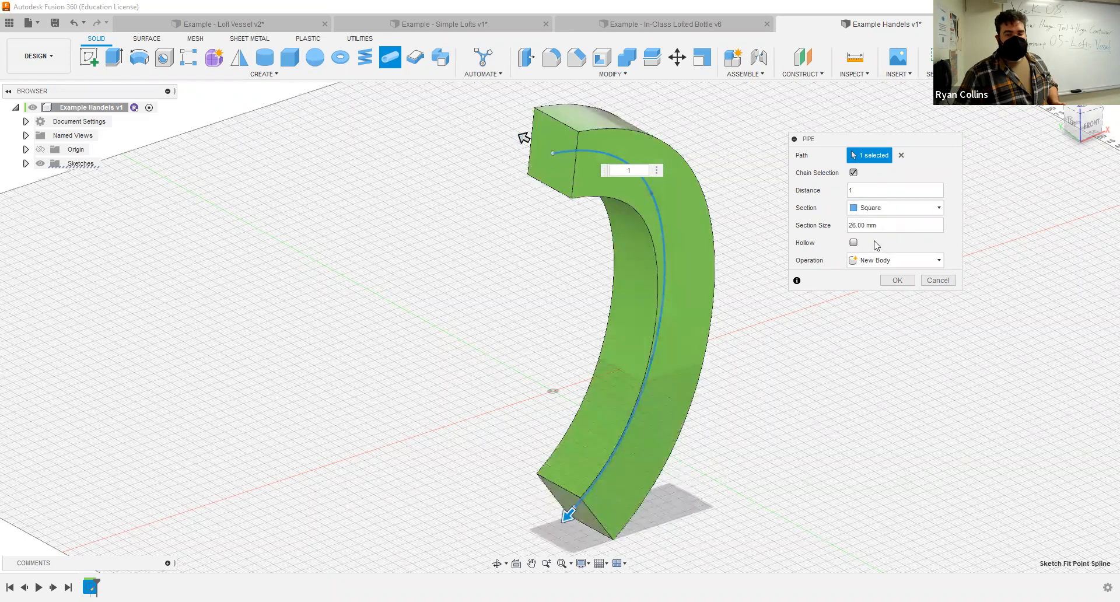
click(875, 209)
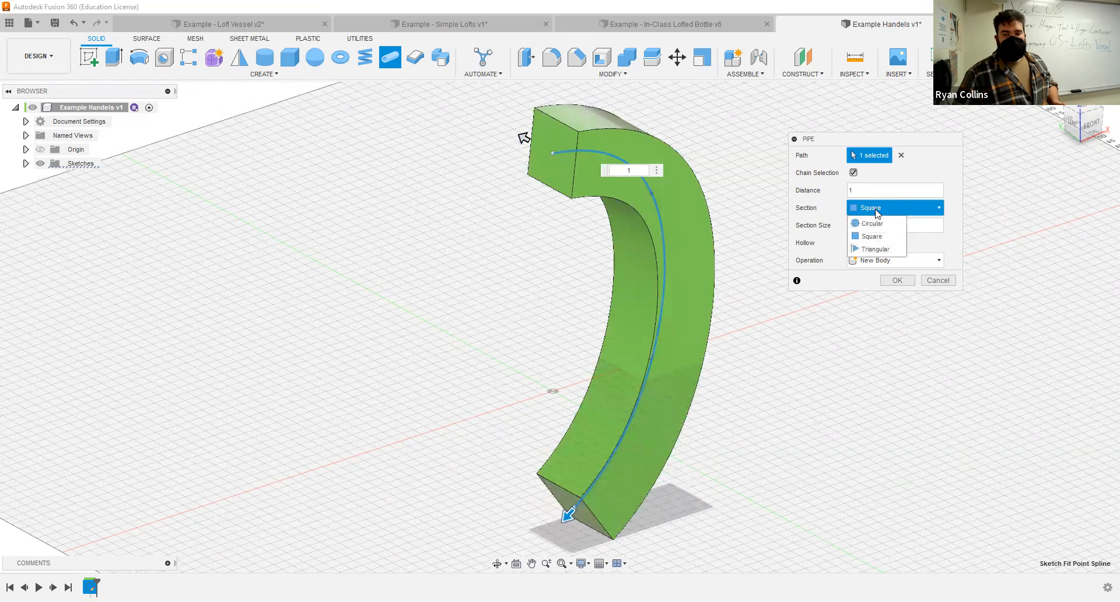
click(875, 249)
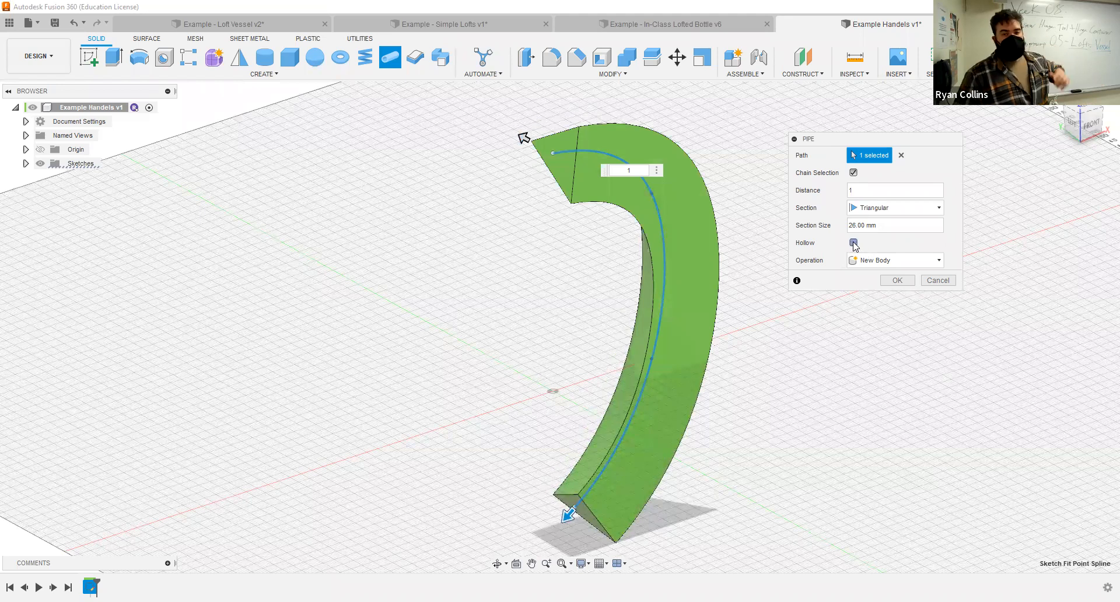
- Try a hollow pipe with 1 mm section thickness, and return it to a solid circular section
click(854, 243)
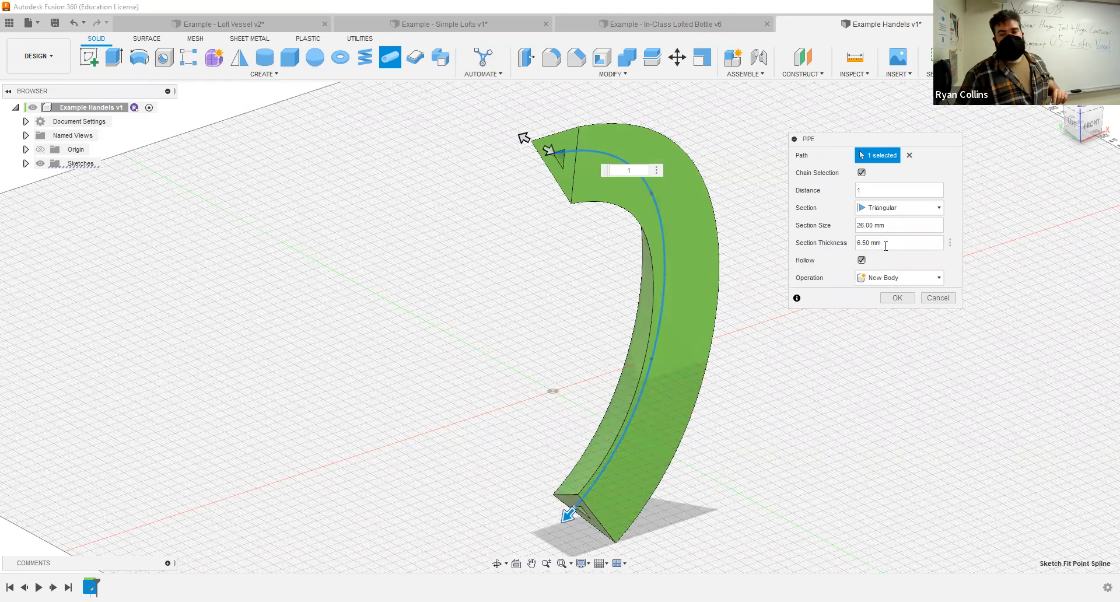
drag(875, 244, 826, 250)
text(1)
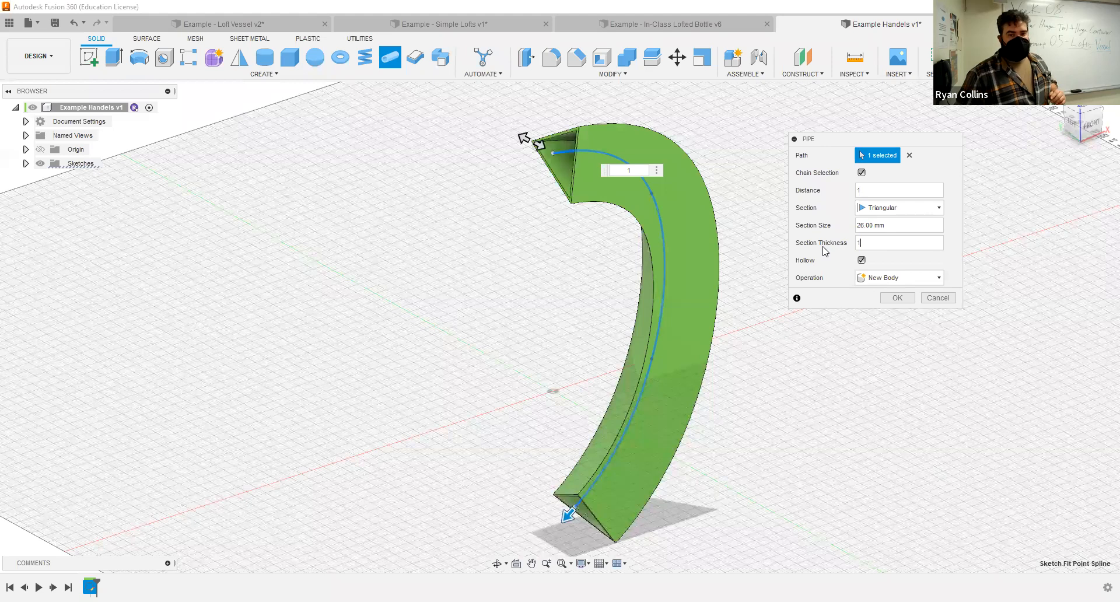
click(871, 209)
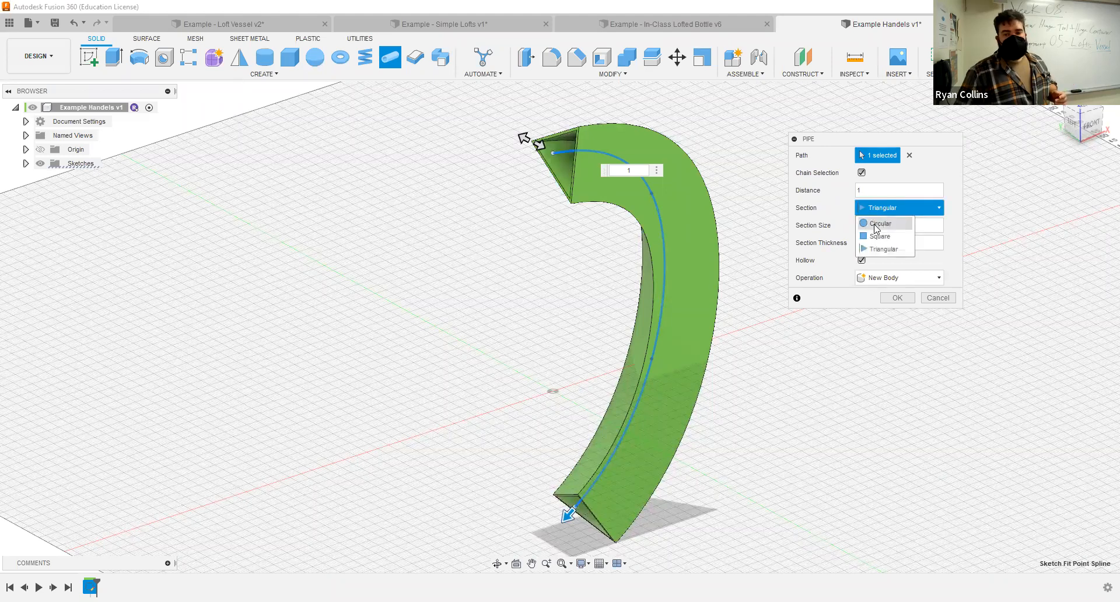
click(877, 226)
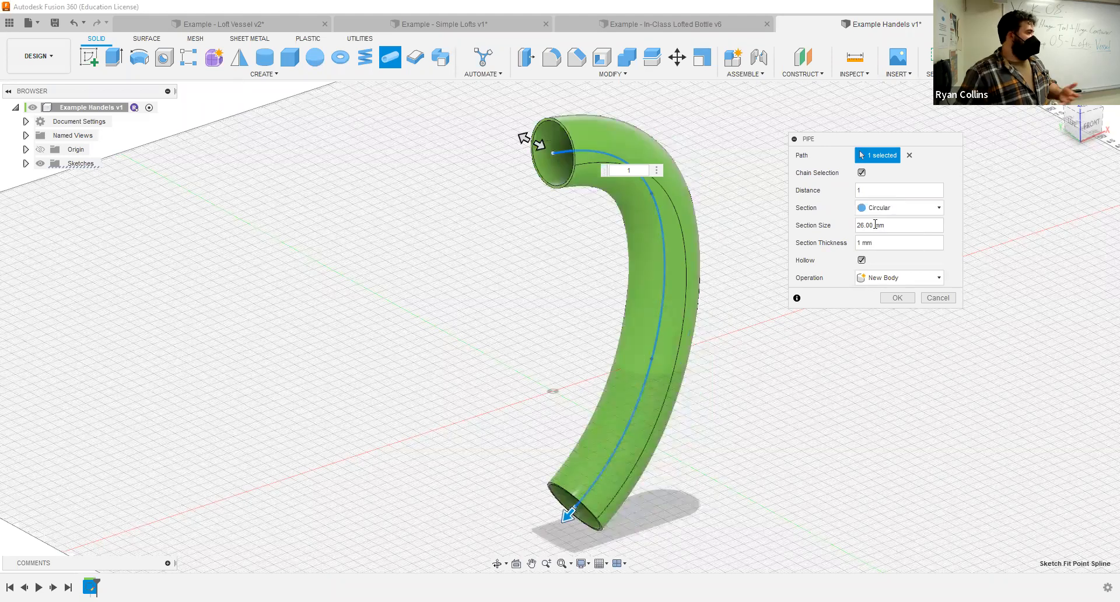
click(862, 261)
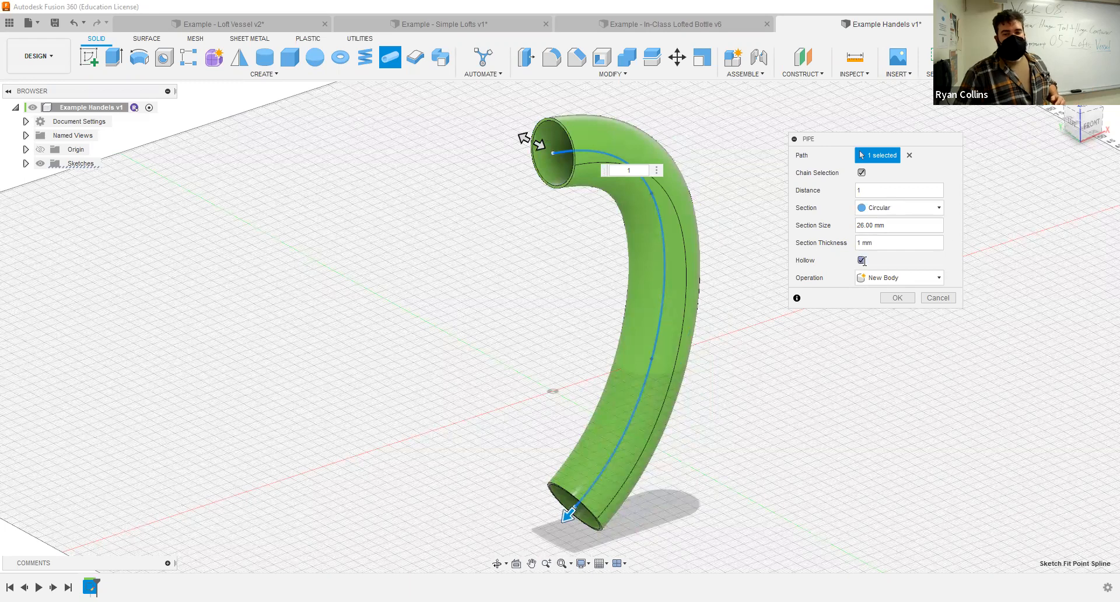
click(862, 260)
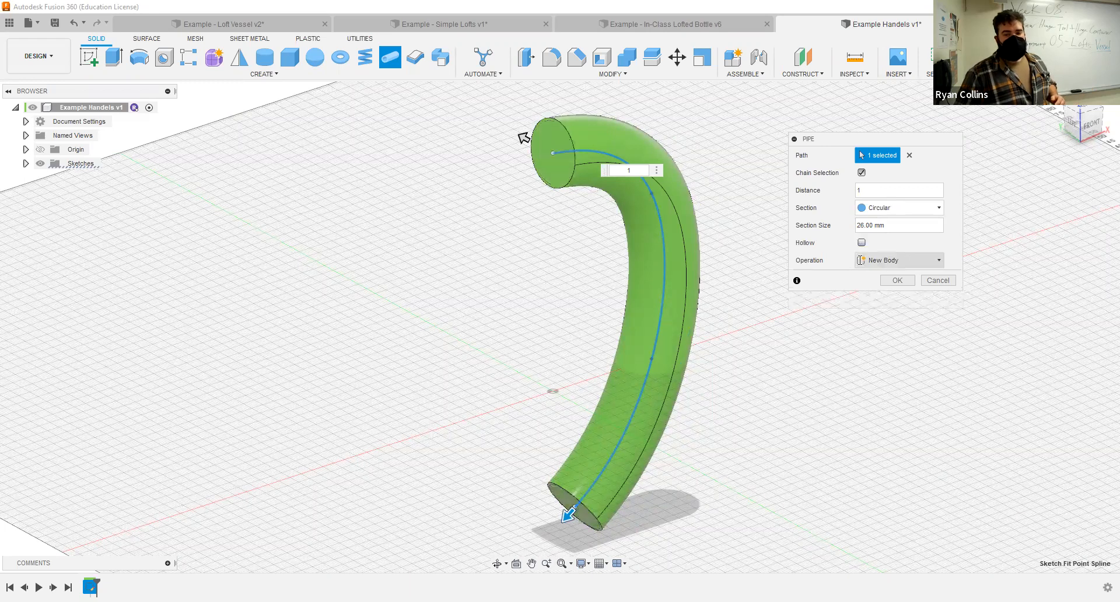
- Set the pipe's operation to New Component and create the solid circular pipe
click(904, 260)
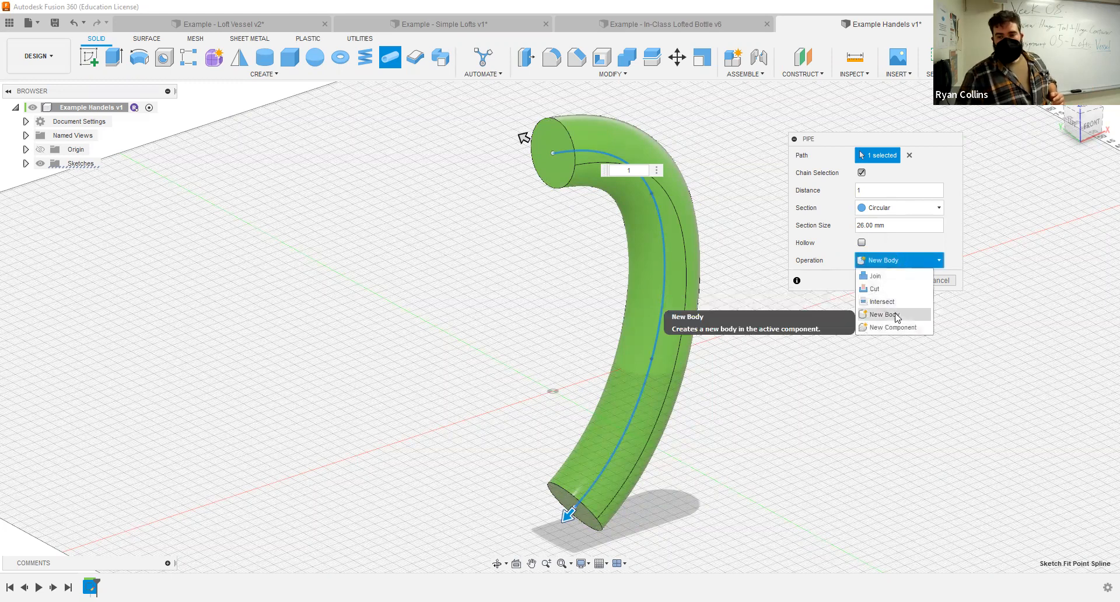
click(898, 315)
click(925, 260)
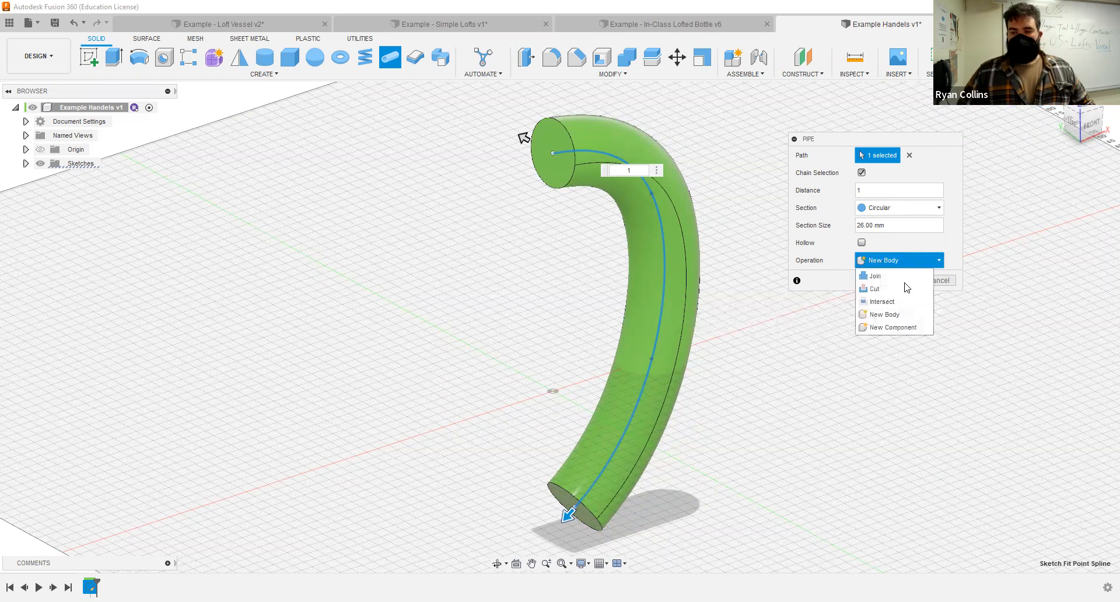
click(893, 328)
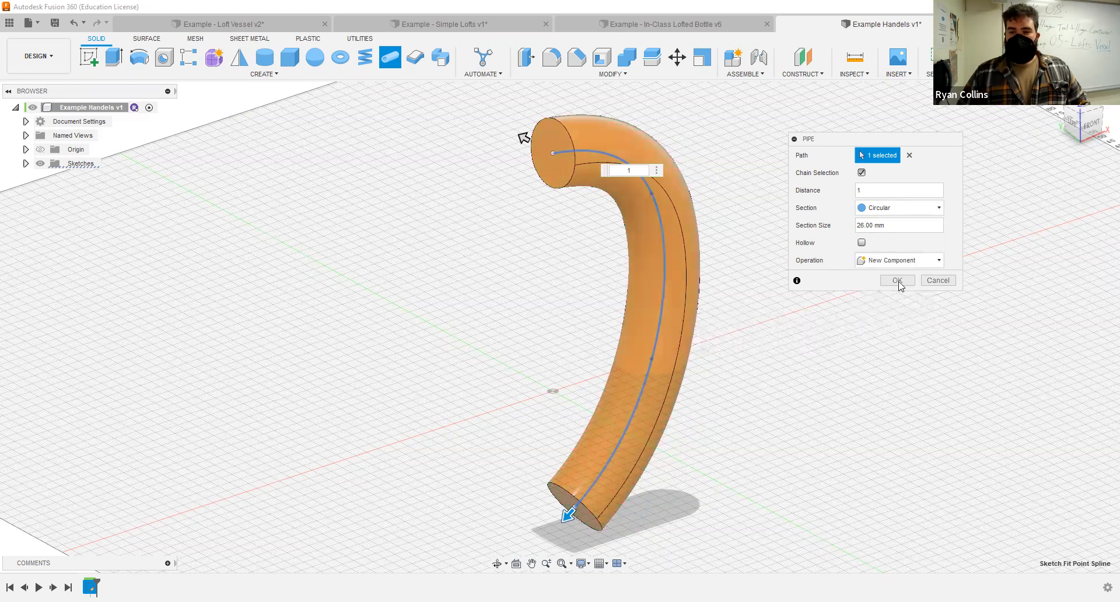
click(898, 281)
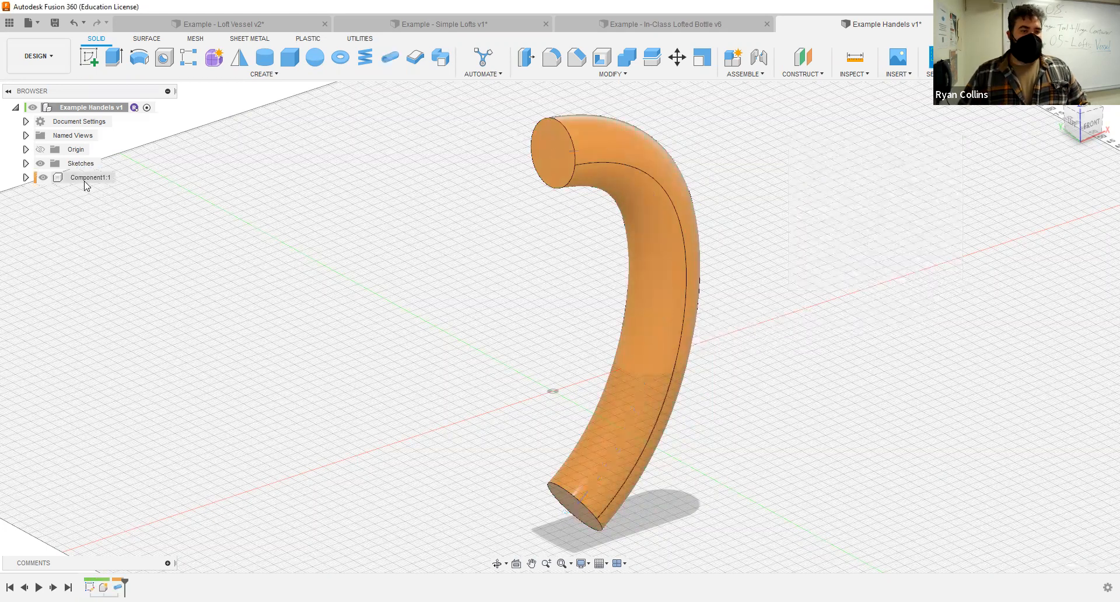
- Rename the new pipe component as "Pipe"
double_click(85, 178)
text(Pipe)
key(Return)
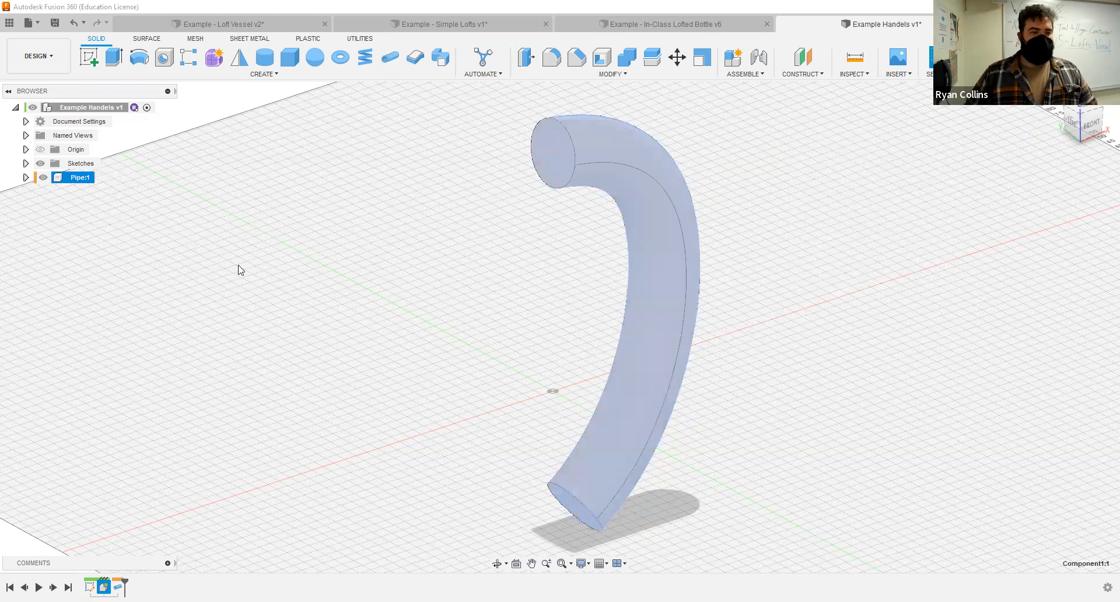
- Hide the Pipe component and show the spline sketch again
click(43, 177)
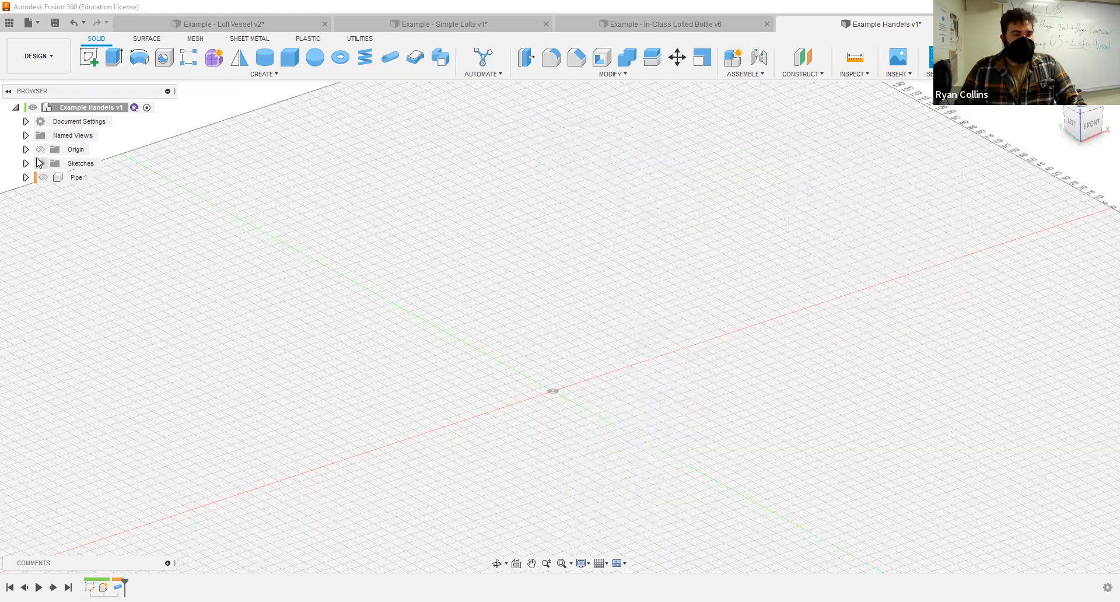
click(25, 163)
click(50, 177)
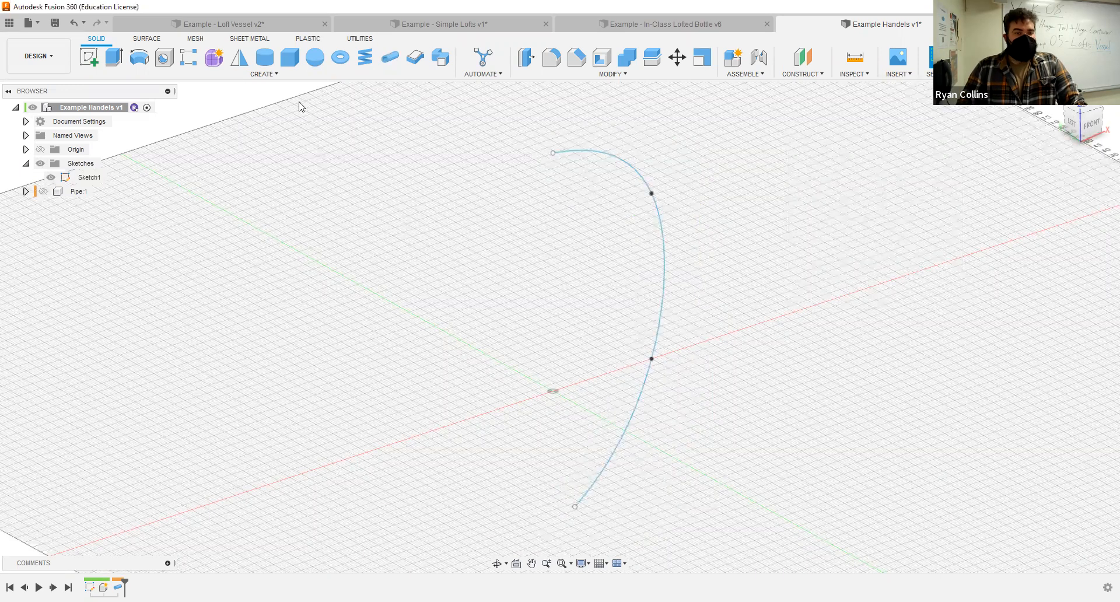
click(273, 75)
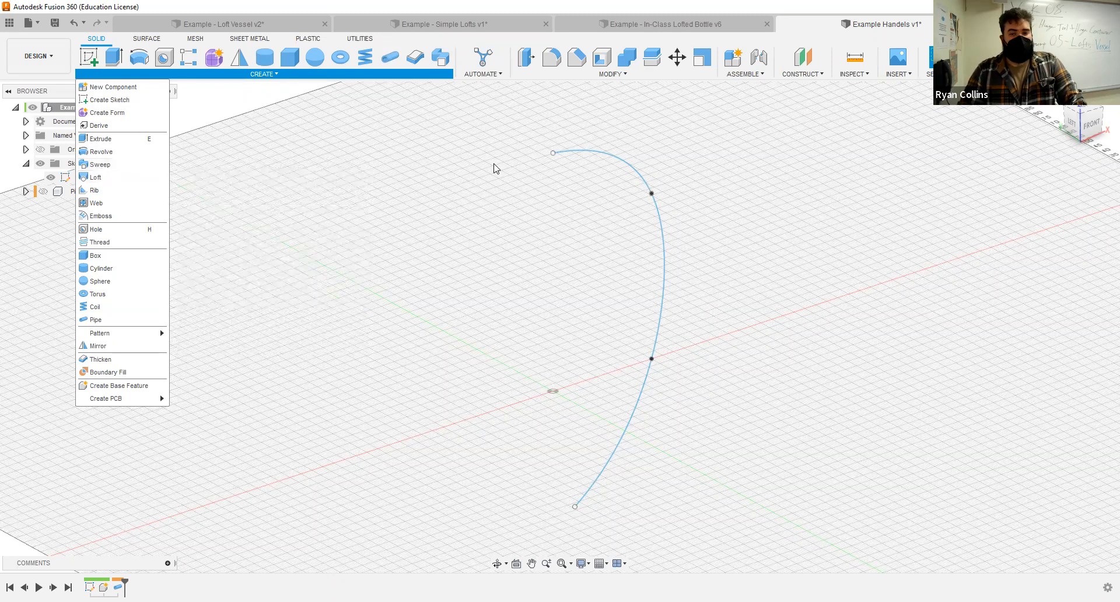
click(571, 176)
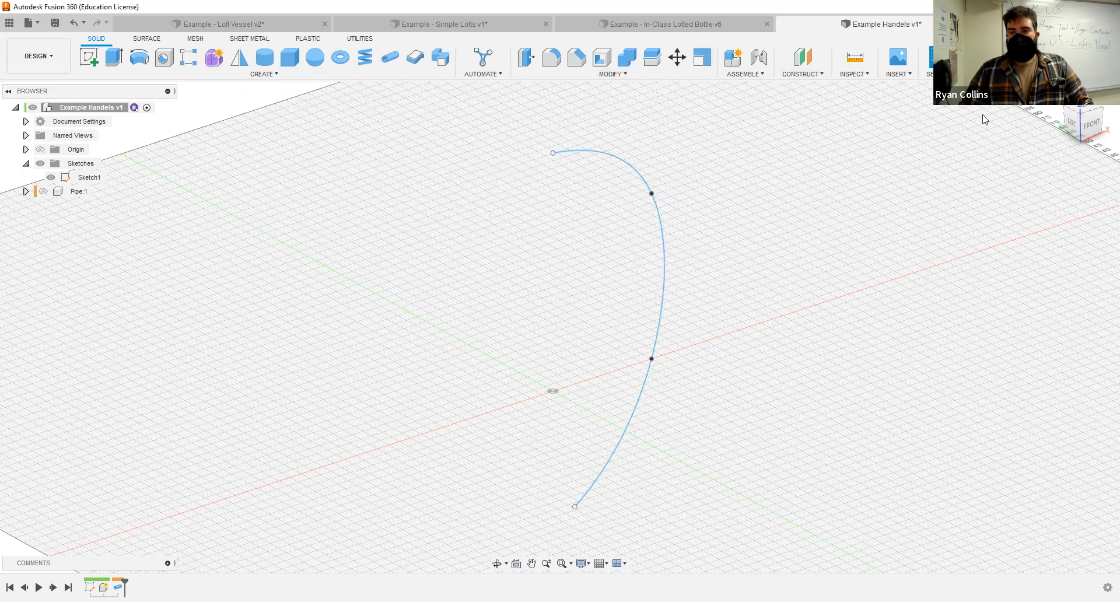
- Start a sketch on the vertical plane across the spline's upper end and centre a new ellipse on the spline's upper endpoint
click(87, 58)
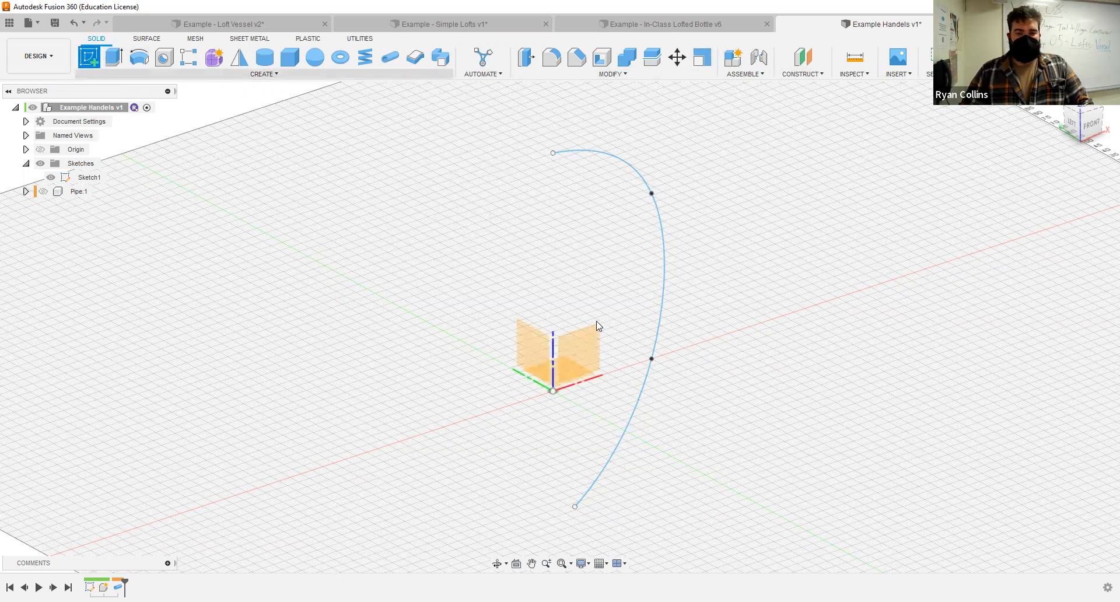
click(526, 342)
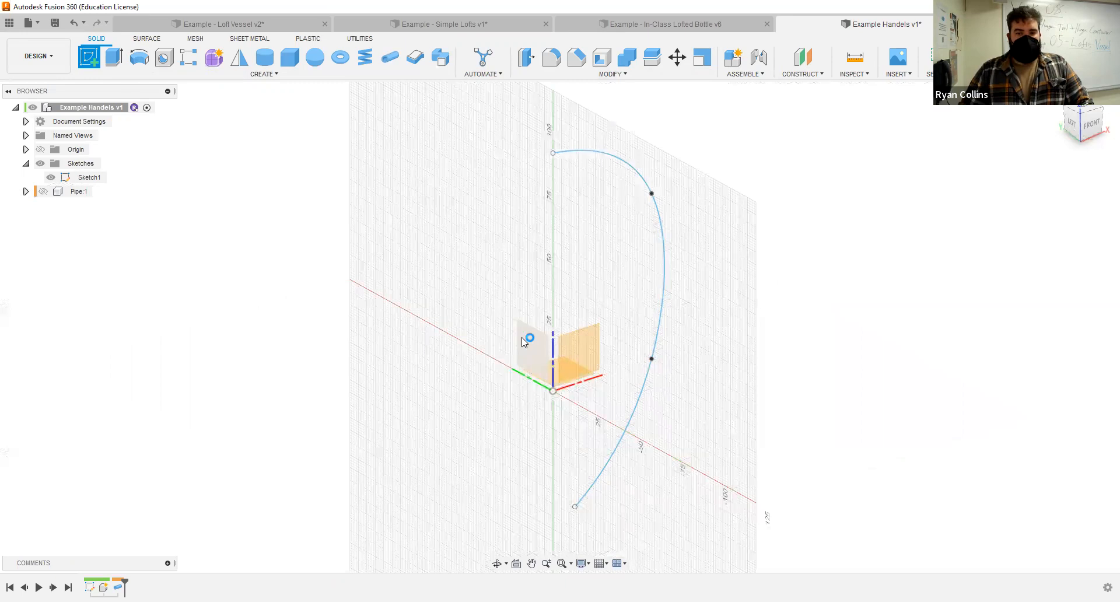
click(164, 57)
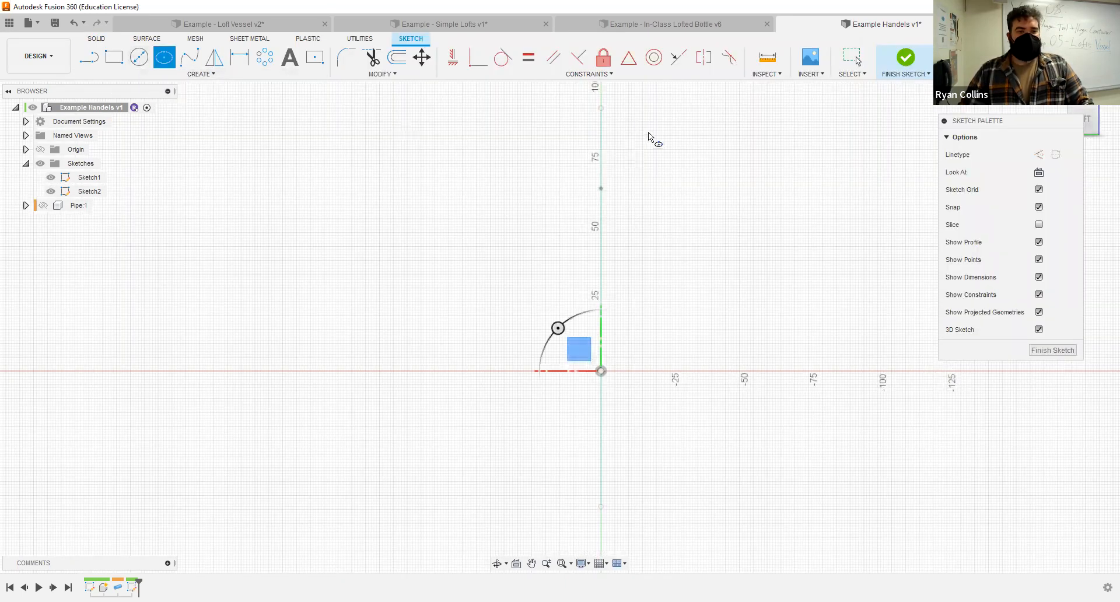
click(601, 108)
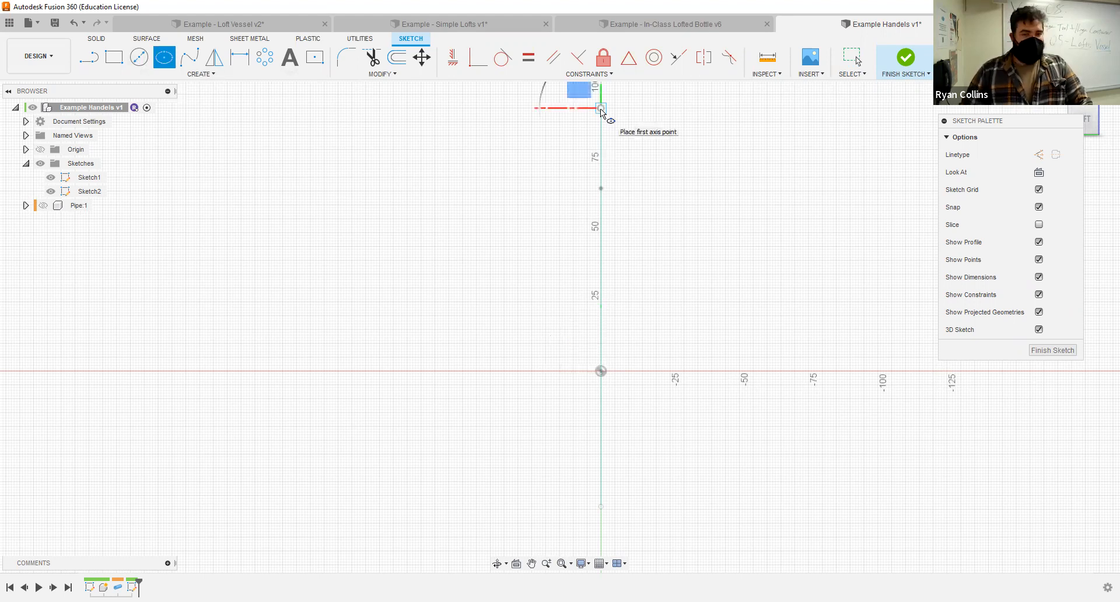
- Give the ellipse a 10 mm vertical axis and a 22 mm horizontal axis, and finish the sketch
shift+middle_drag(601, 109, 553, 130)
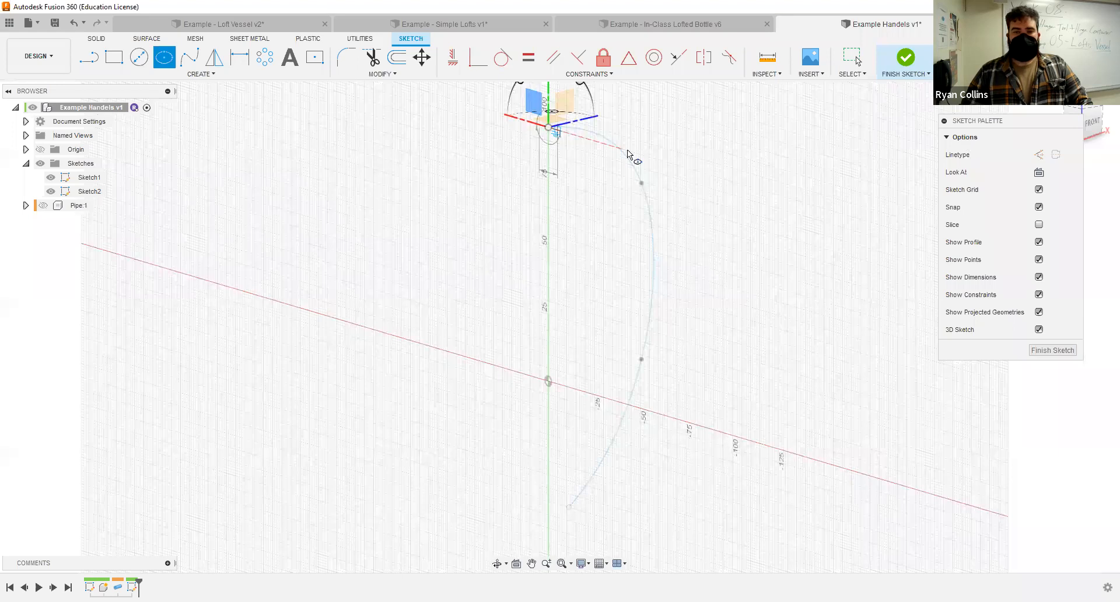
click(539, 165)
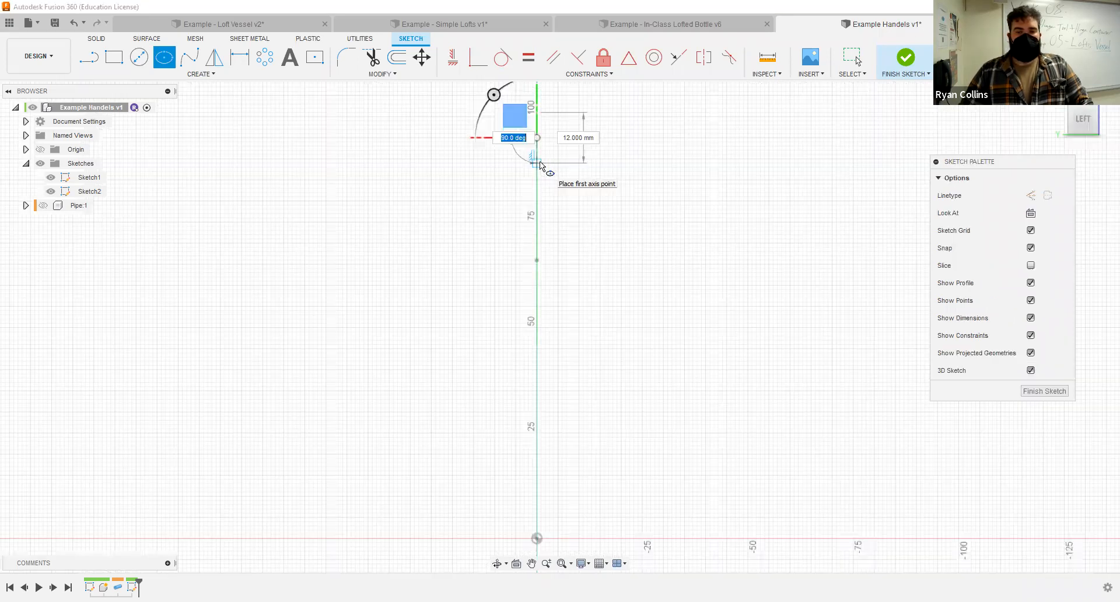
key(Tab)
text(10)
key(Tab)
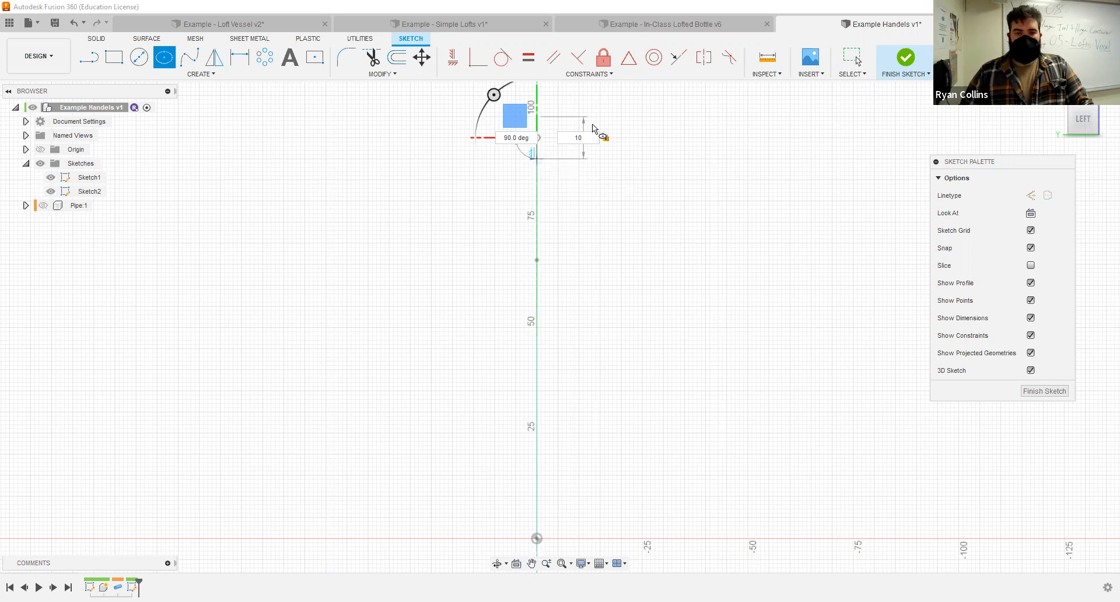
key(Return)
text(22)
key(Return)
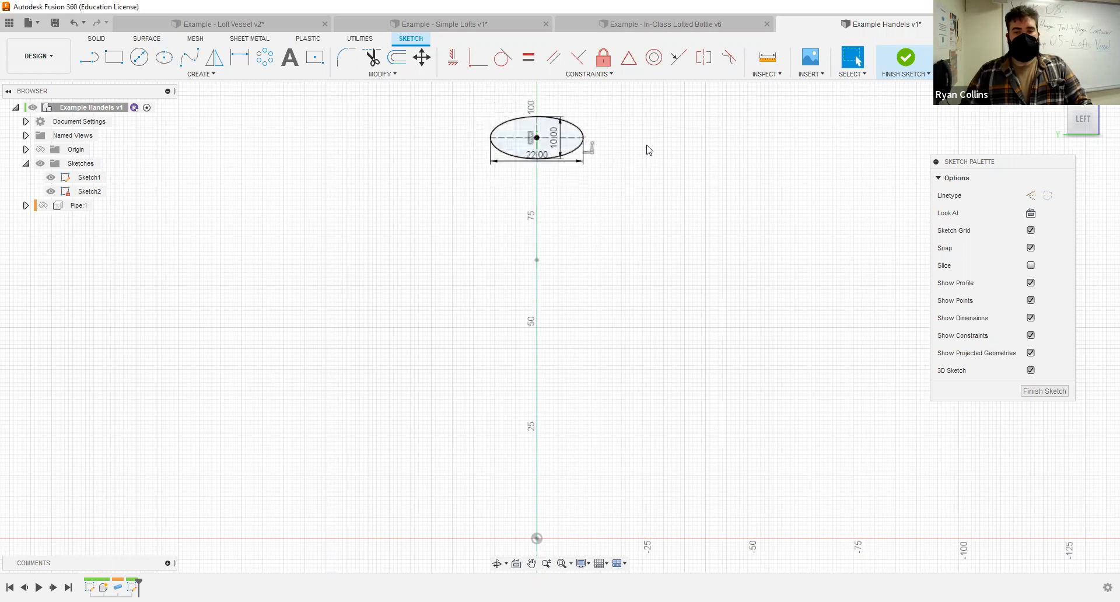
shift+middle_drag(664, 185, 623, 191)
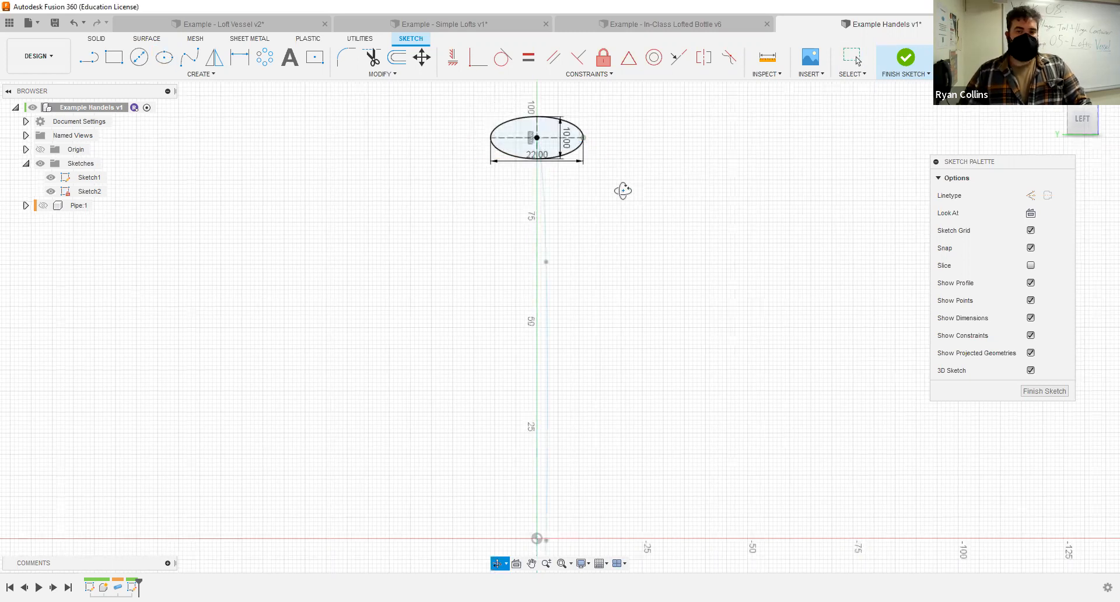
click(907, 58)
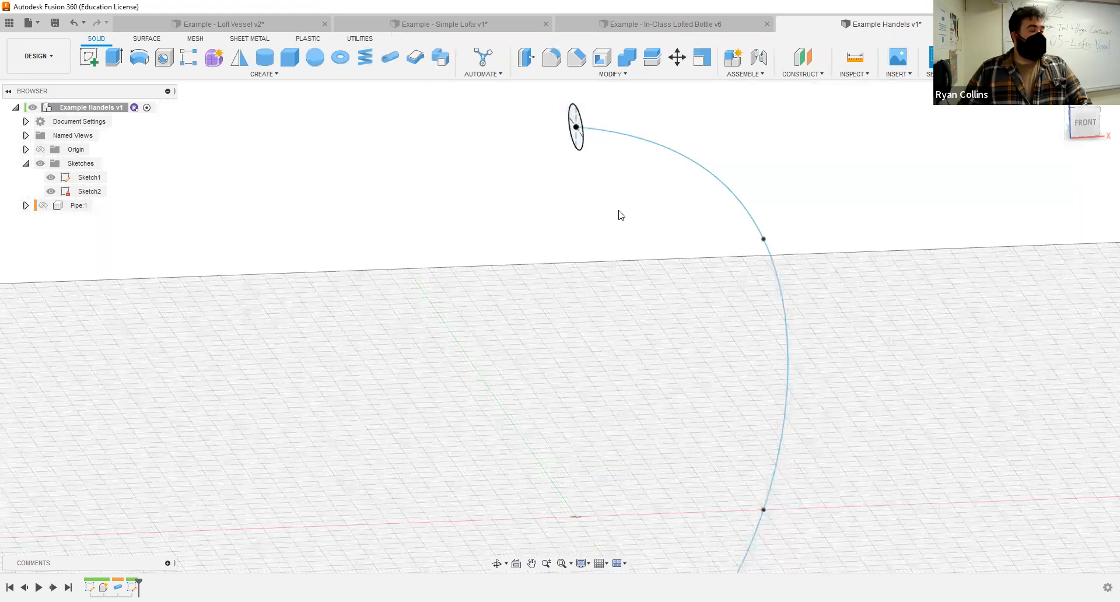
shift+middle_drag(601, 207, 608, 208)
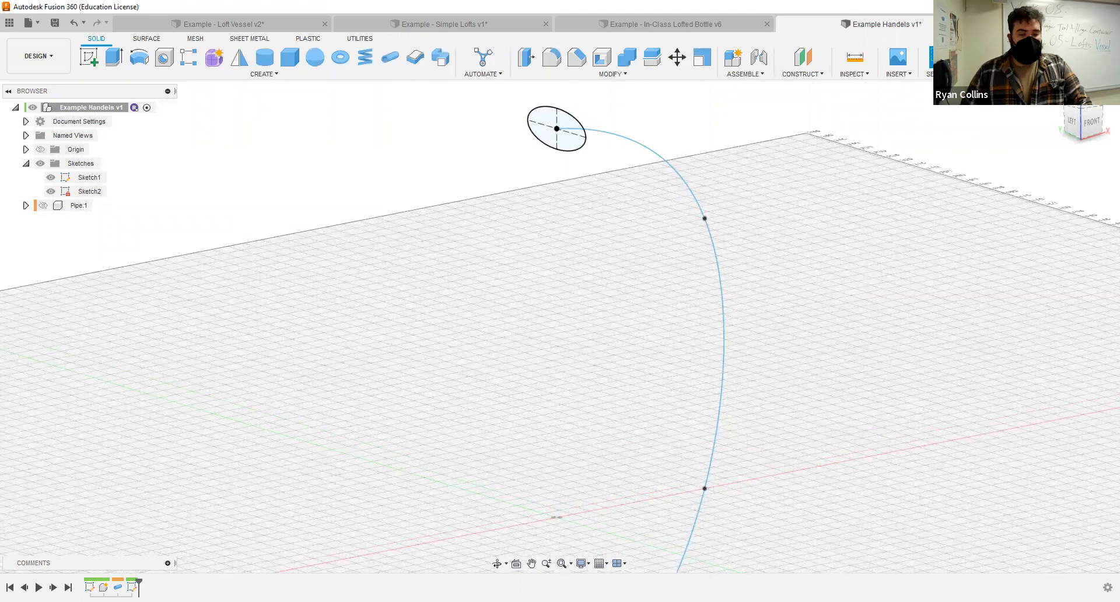
- Edit the ellipse sketch to add a small circle on its upper edge, trim it into a notch, and finish the sketch
right_click(132, 587)
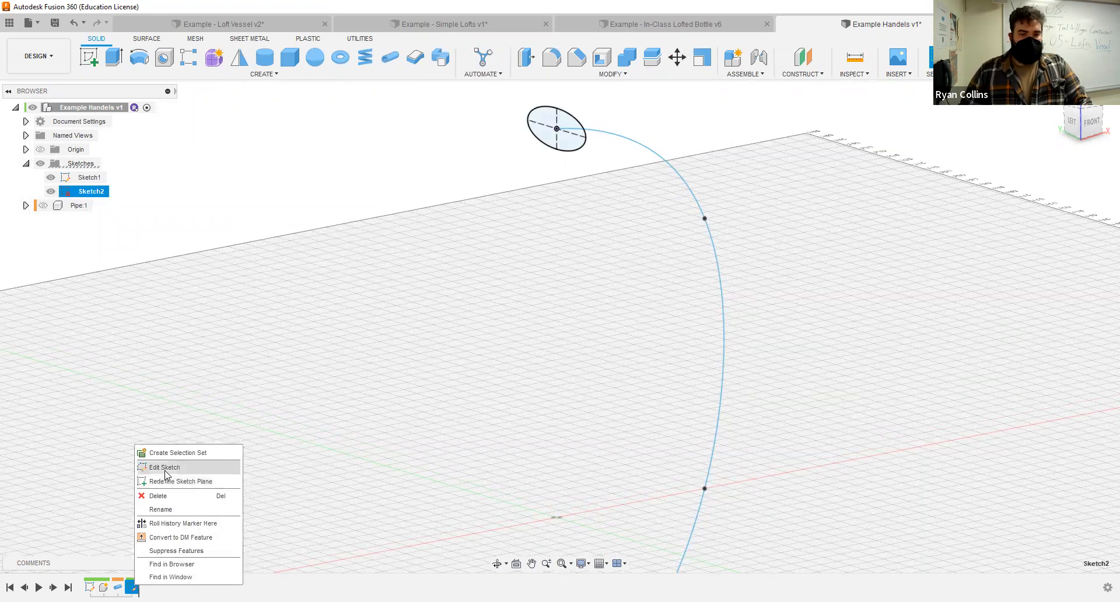
click(167, 469)
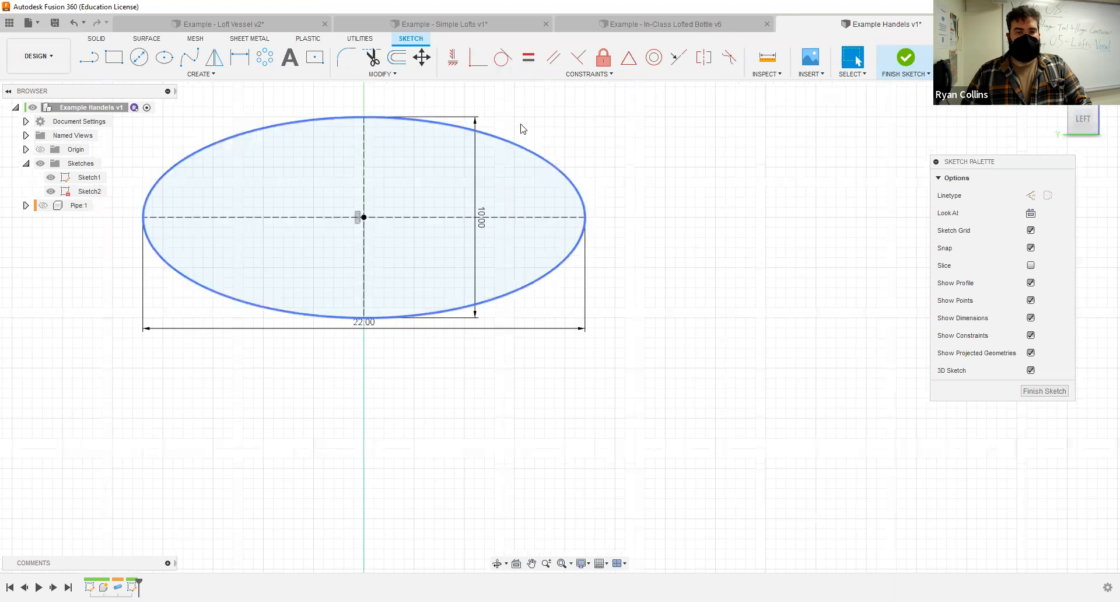
click(139, 57)
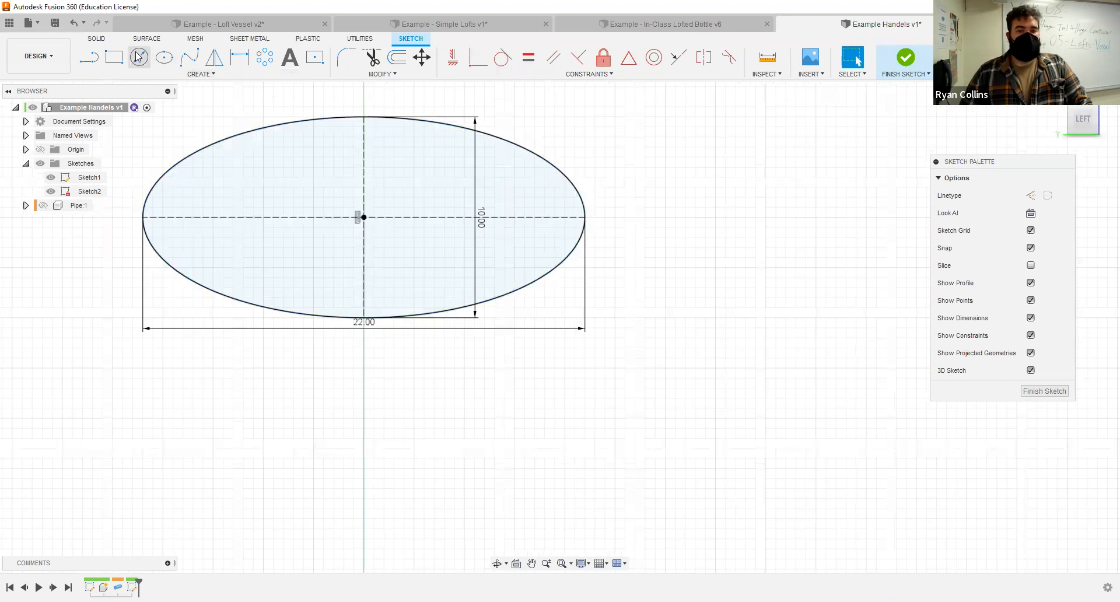
click(495, 167)
click(378, 63)
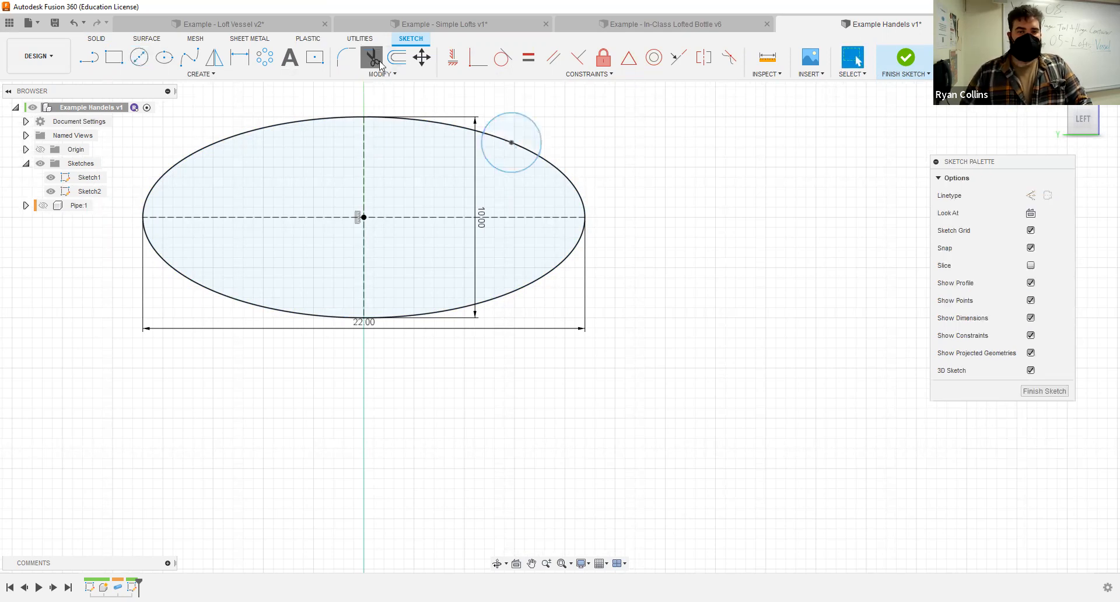
click(543, 136)
click(906, 58)
- Set up a single-path Sweep of the notched ellipse profile along the spline and inspect its preview from several sides
scroll(748, 252, down, 2)
scroll(746, 252, down, 3)
mouse_move(746, 252)
shift+middle_down()
mouse_move(730, 261)
mouse_move(753, 245)
mouse_move(293, 132)
shift+middle_up()
click(249, 80)
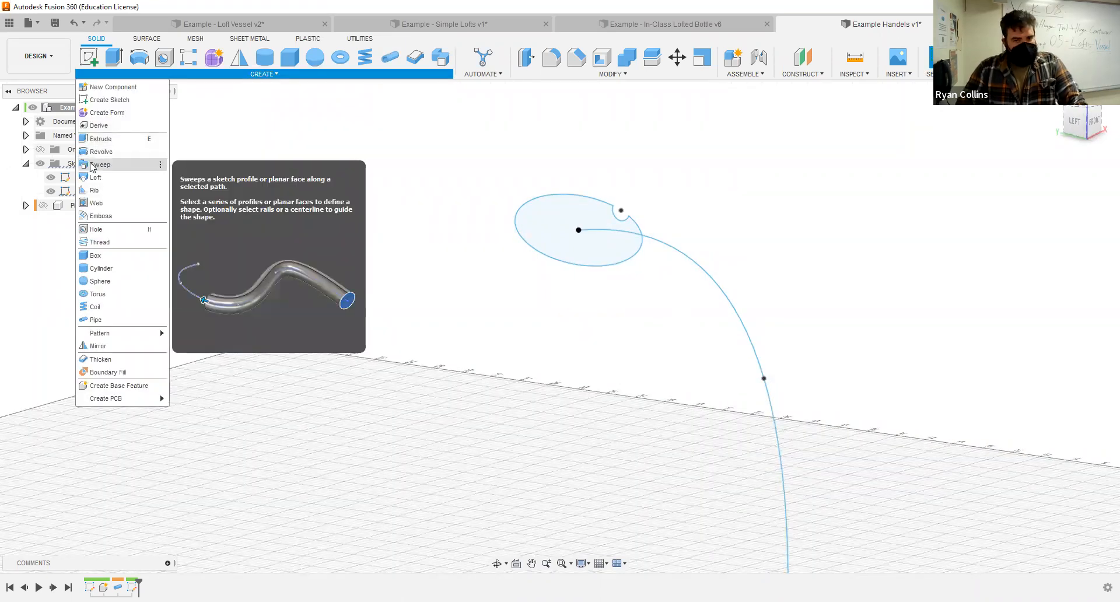
click(93, 166)
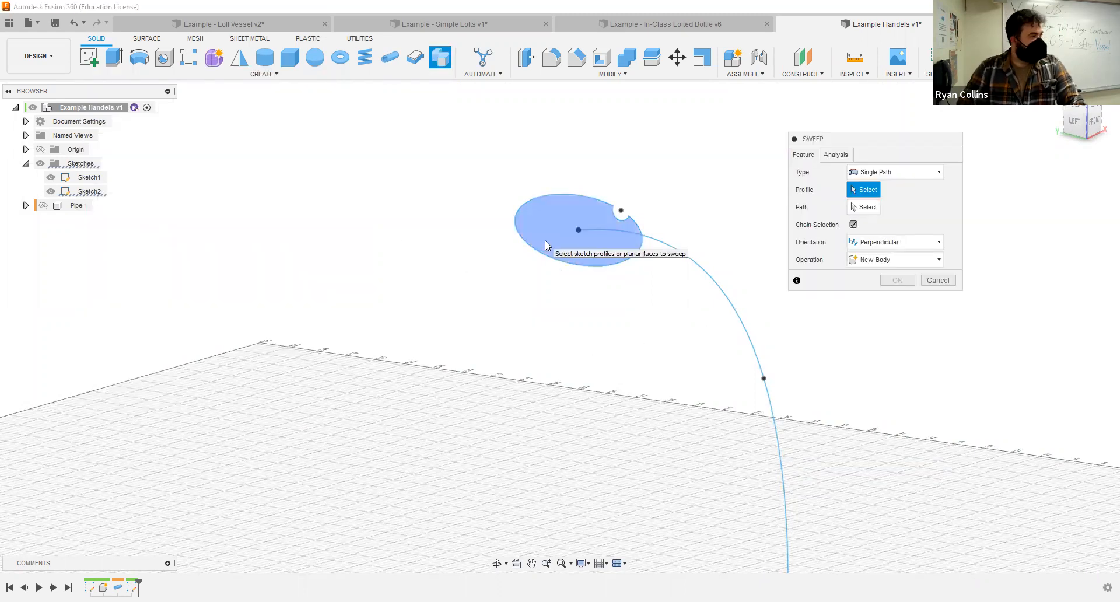
click(529, 226)
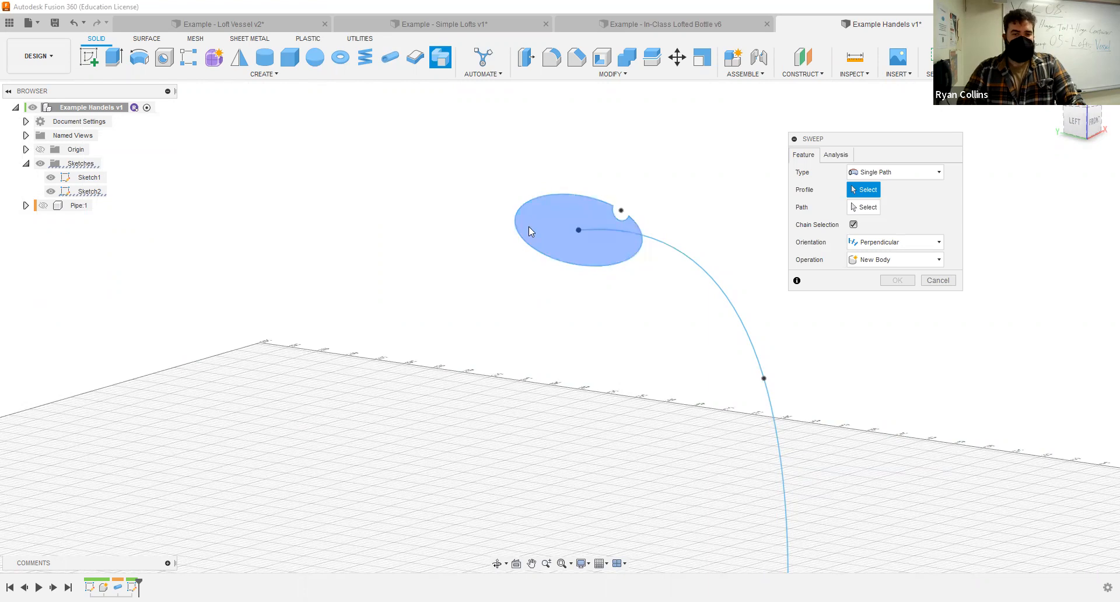
shift+middle_drag(683, 349, 694, 269)
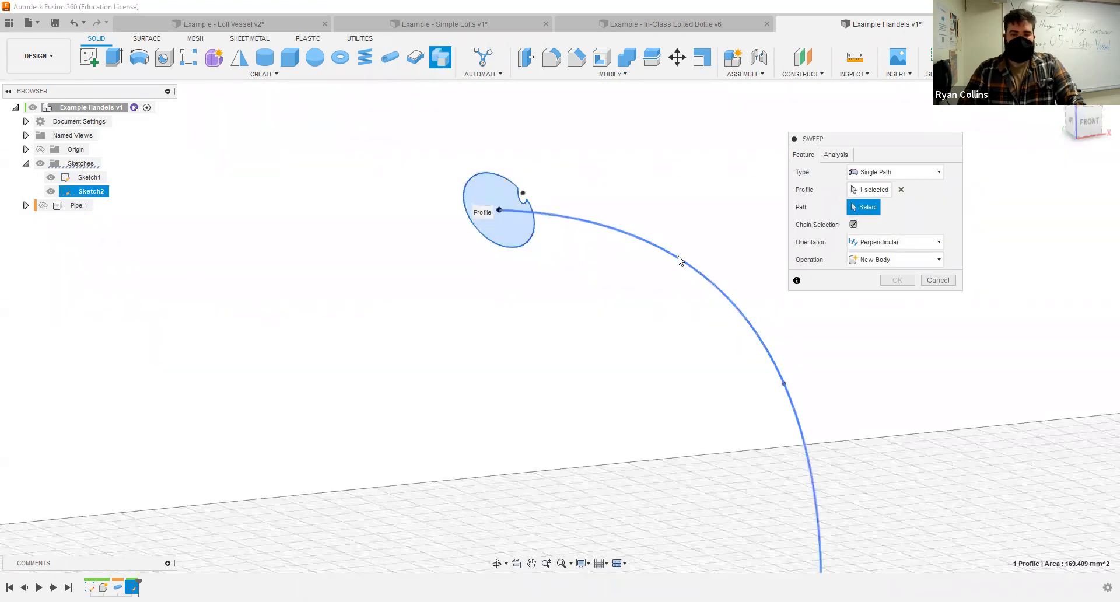
click(679, 257)
scroll(667, 464, down, 3)
middle_drag(668, 463, 733, 405)
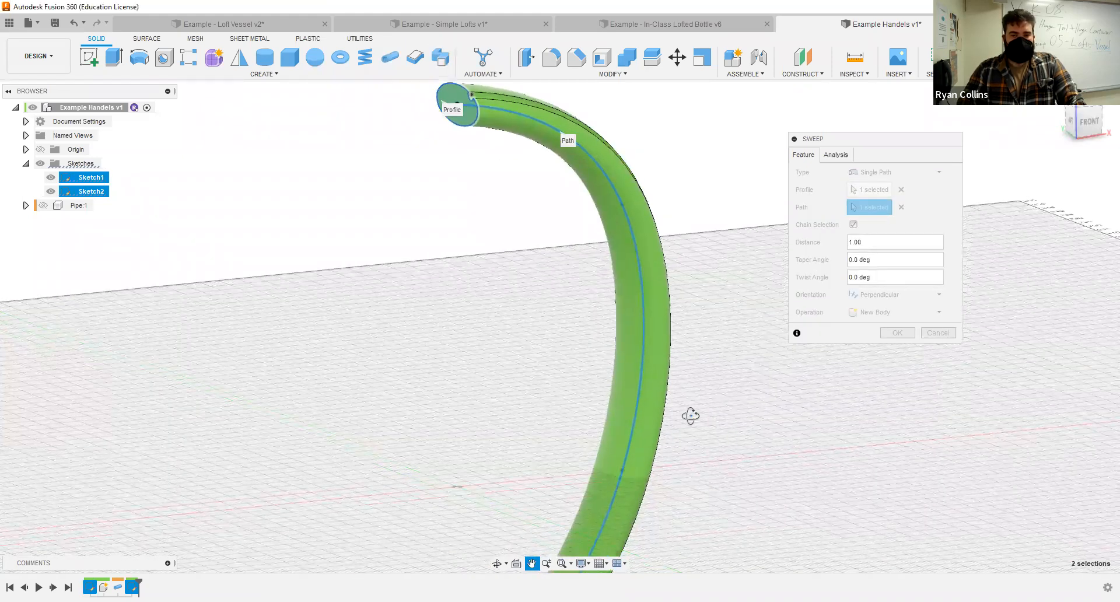
shift+middle_drag(661, 412, 623, 440)
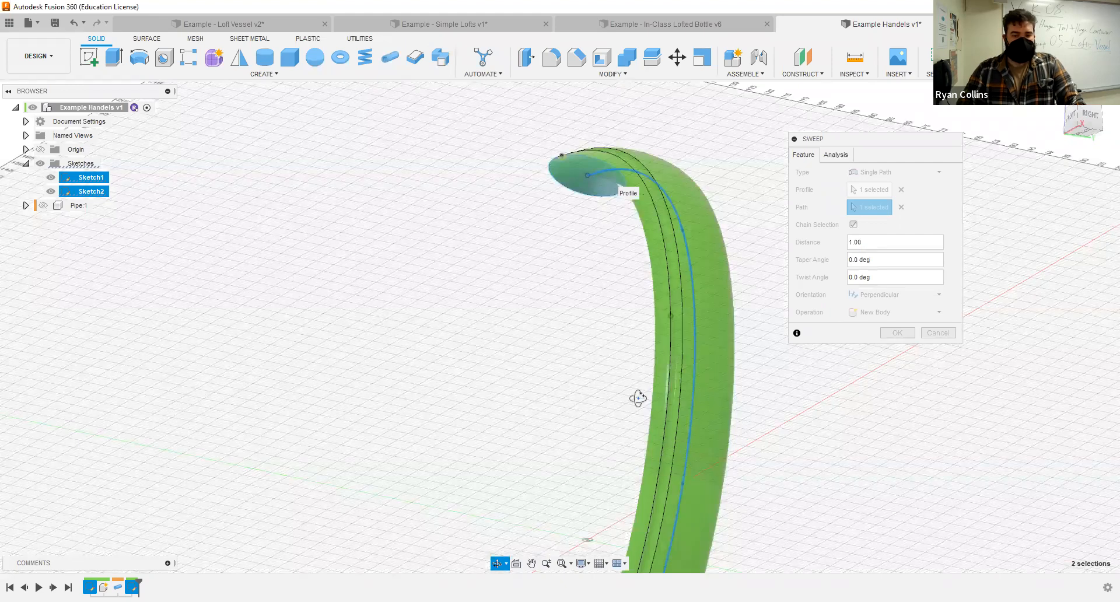
shift+middle_drag(700, 405, 645, 433)
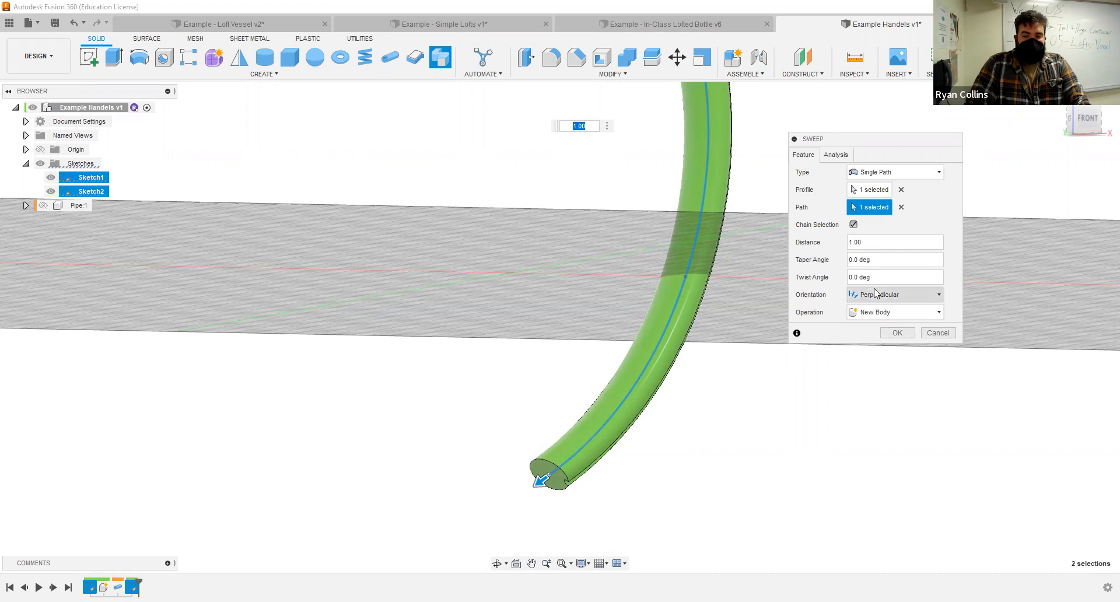
- Try taper angles of -1 and .05 degrees on the sweep, and reset the taper angle to 0
click(880, 260)
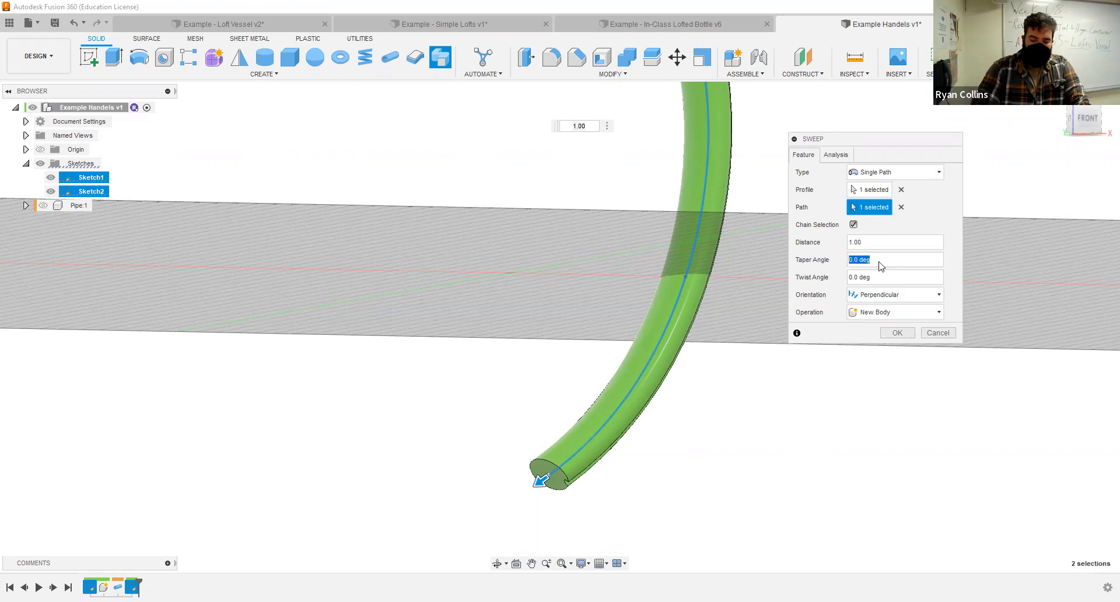
text(1)
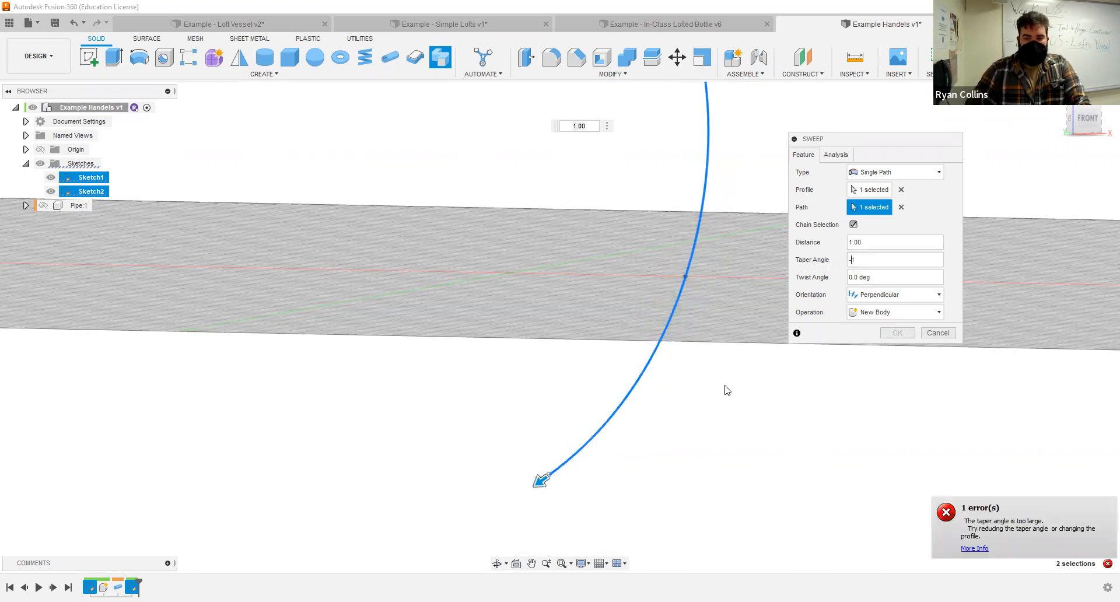
scroll(709, 368, down, 1)
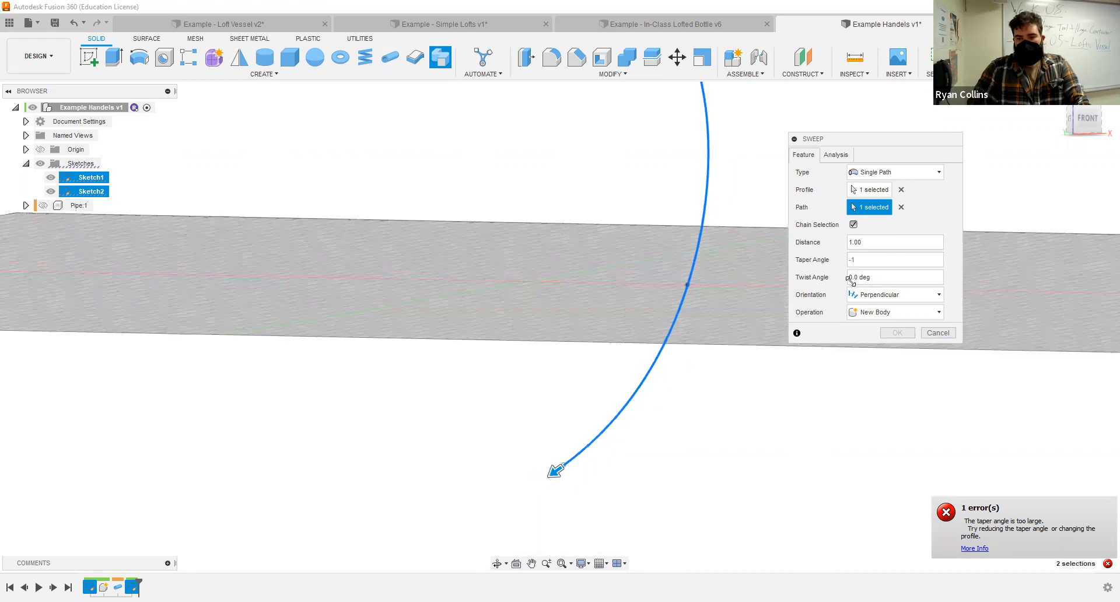
click(819, 264)
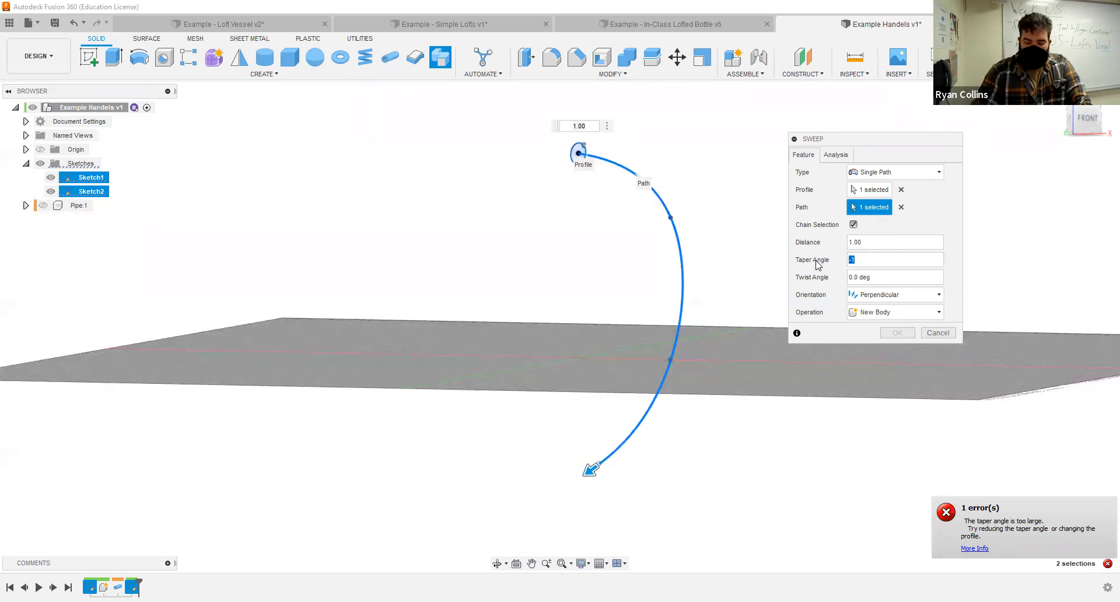
text(0)
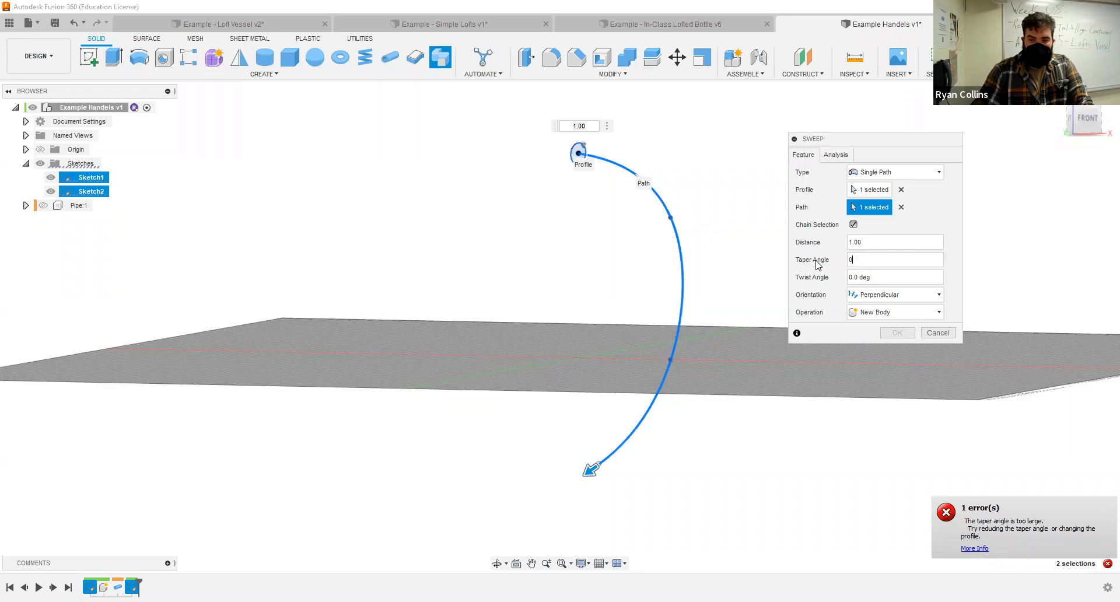
key(Return)
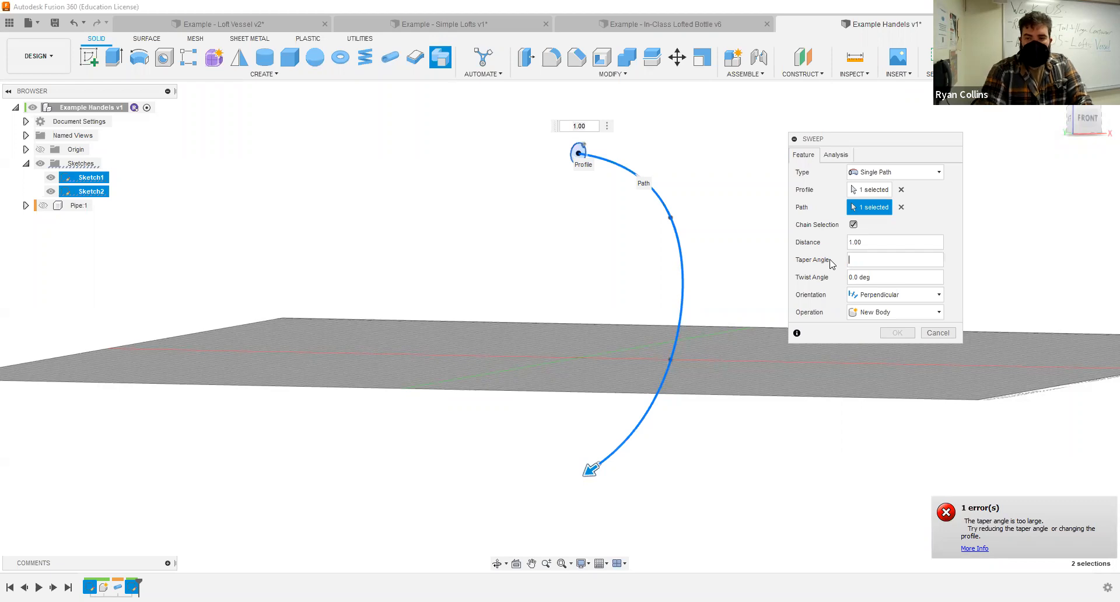
text(.05)
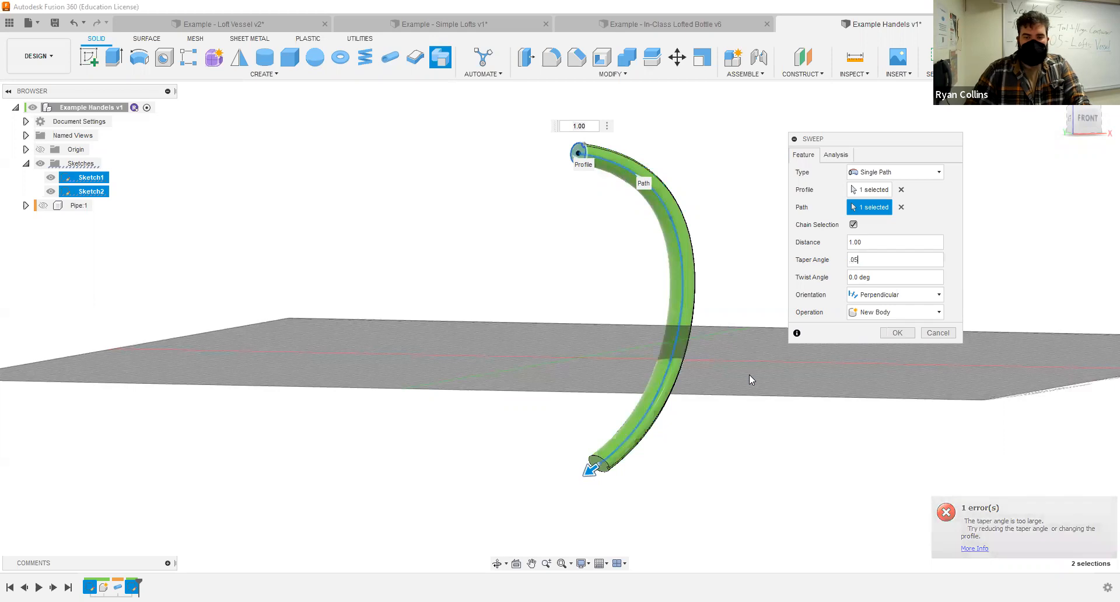
shift+middle_drag(705, 380, 677, 388)
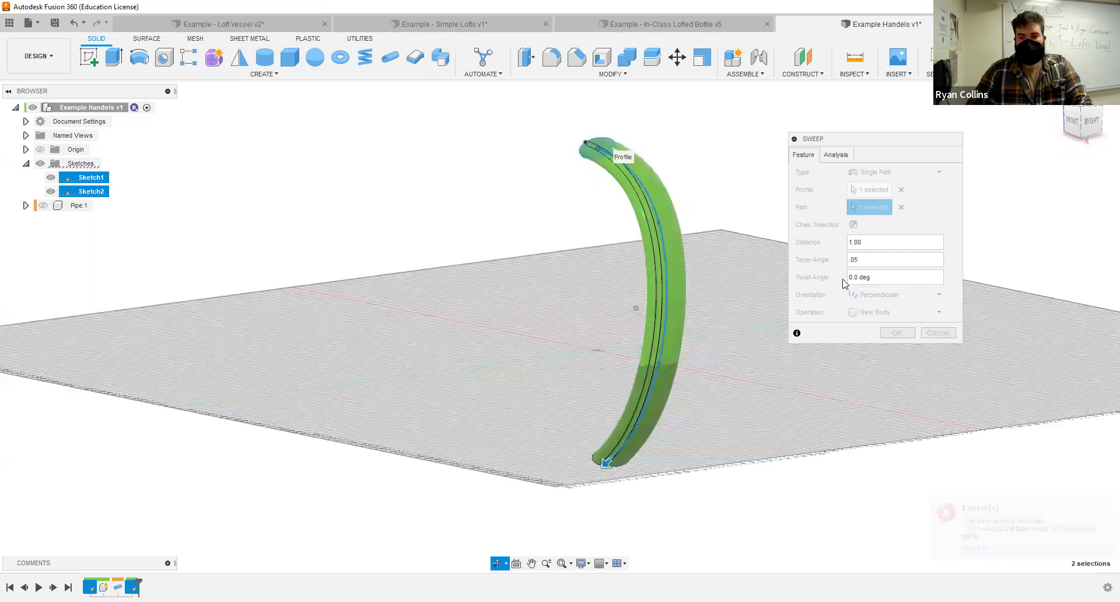
text(0)
- Try a 180-degree twist angle on the sweep, inspect the preview, and reset the twist angle to 0
drag(860, 259, 832, 278)
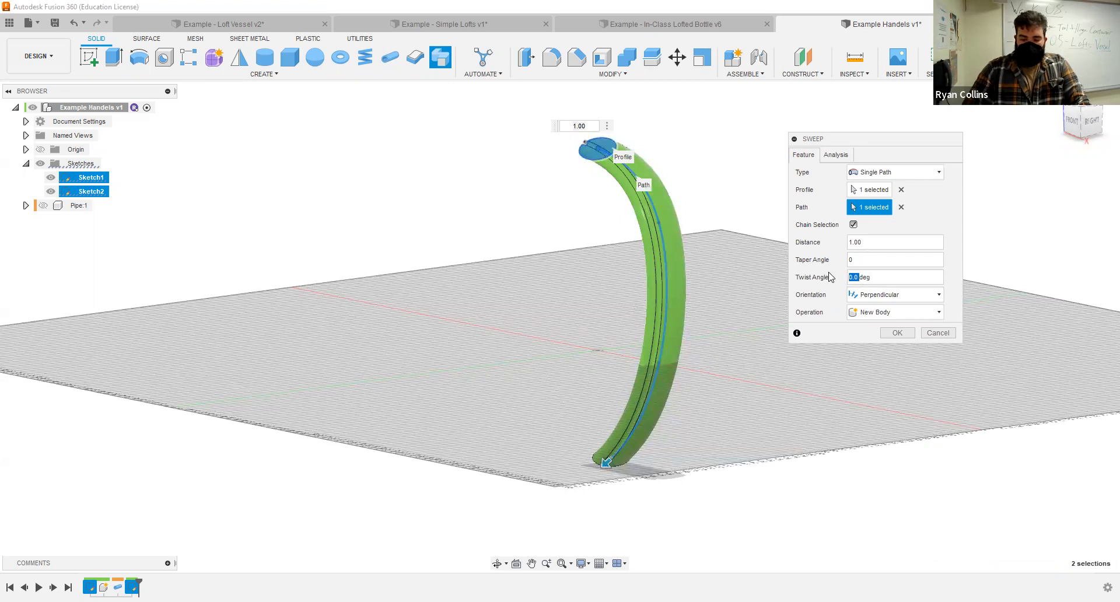
text(180)
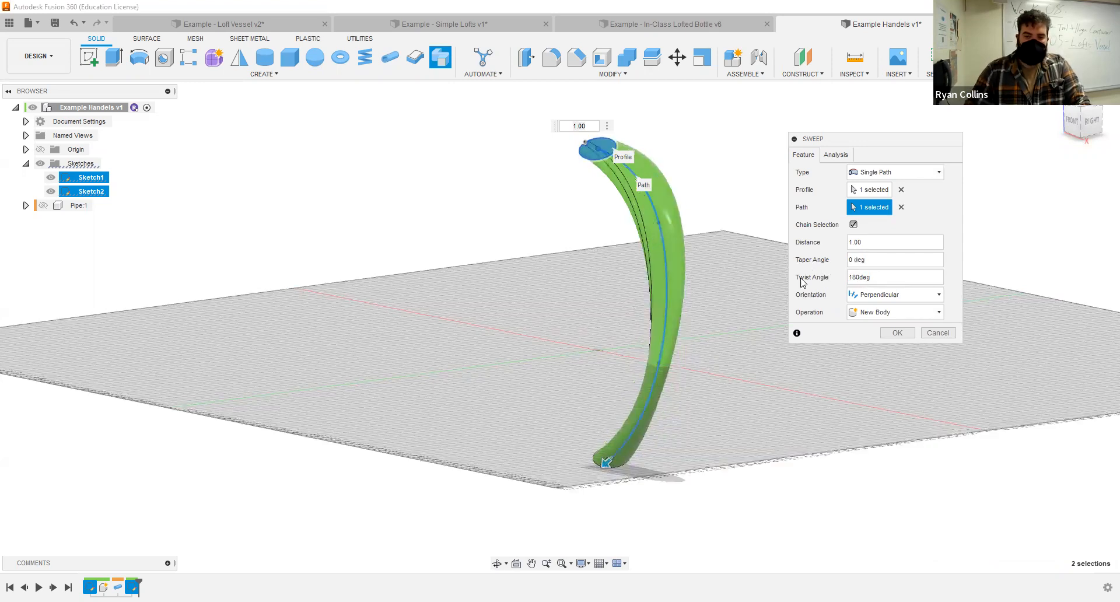
shift+middle_drag(781, 406, 818, 392)
shift+middle_drag(758, 375, 636, 430)
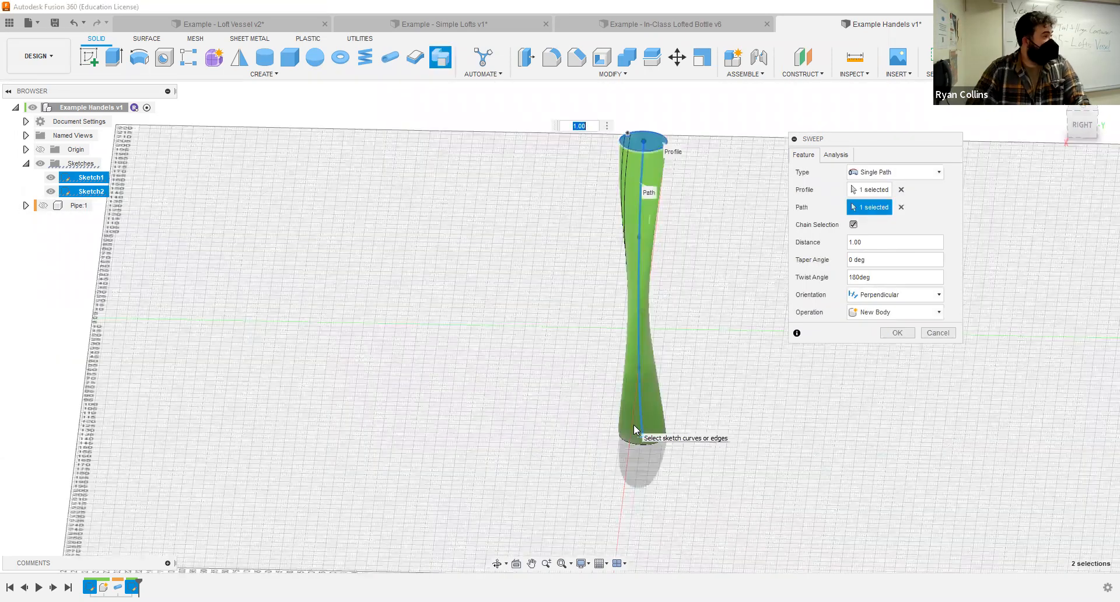
double_click(877, 278)
text(0)
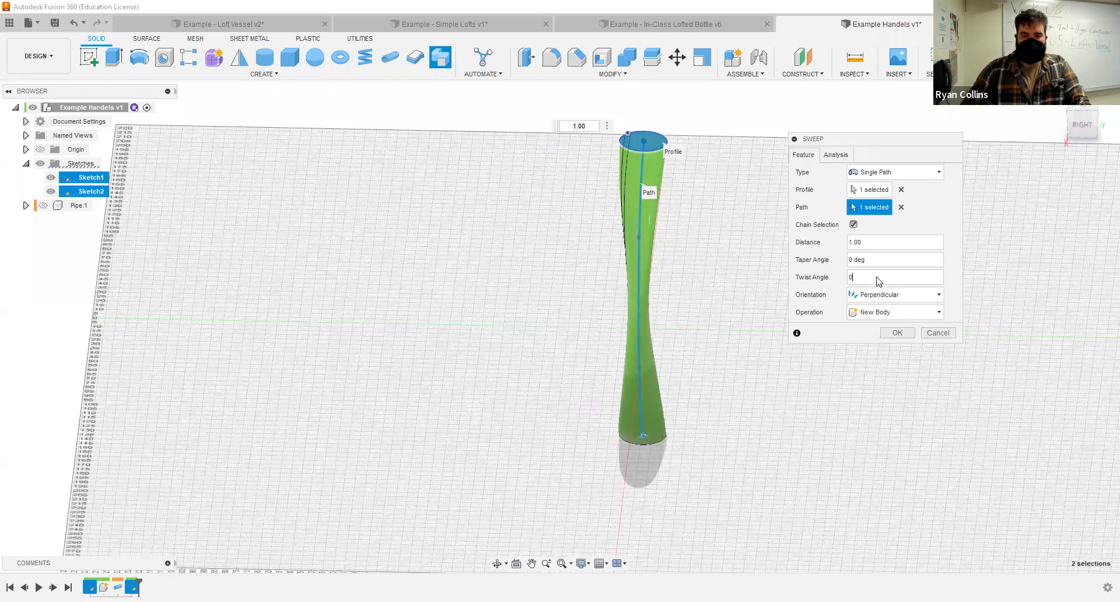
- Complete the sweep of the notched ellipse with its operation set to New Component
shift+middle_drag(765, 360, 828, 351)
click(897, 313)
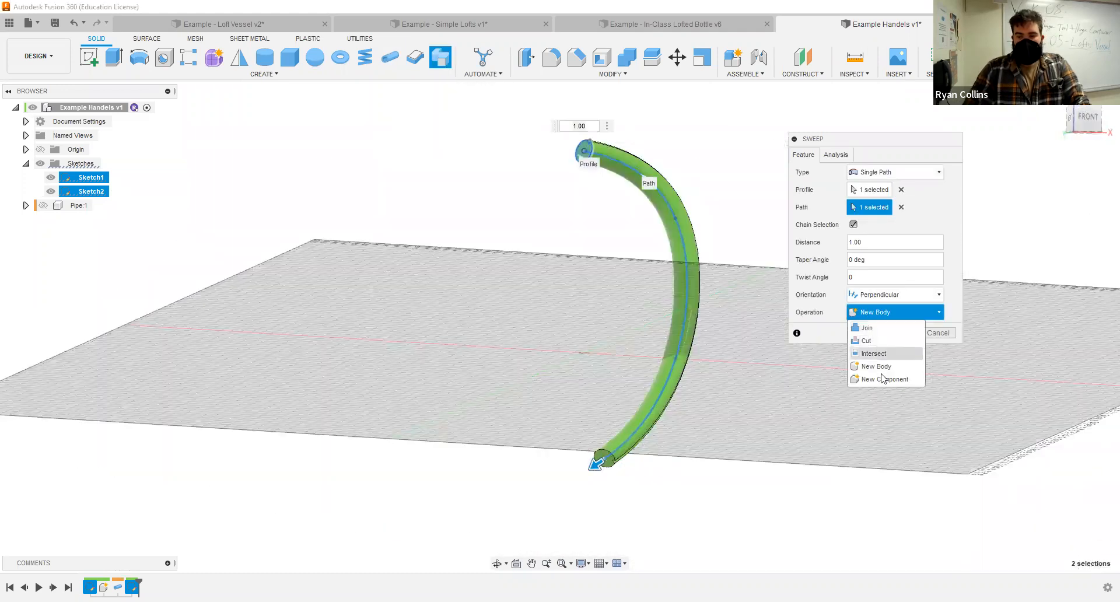
click(885, 379)
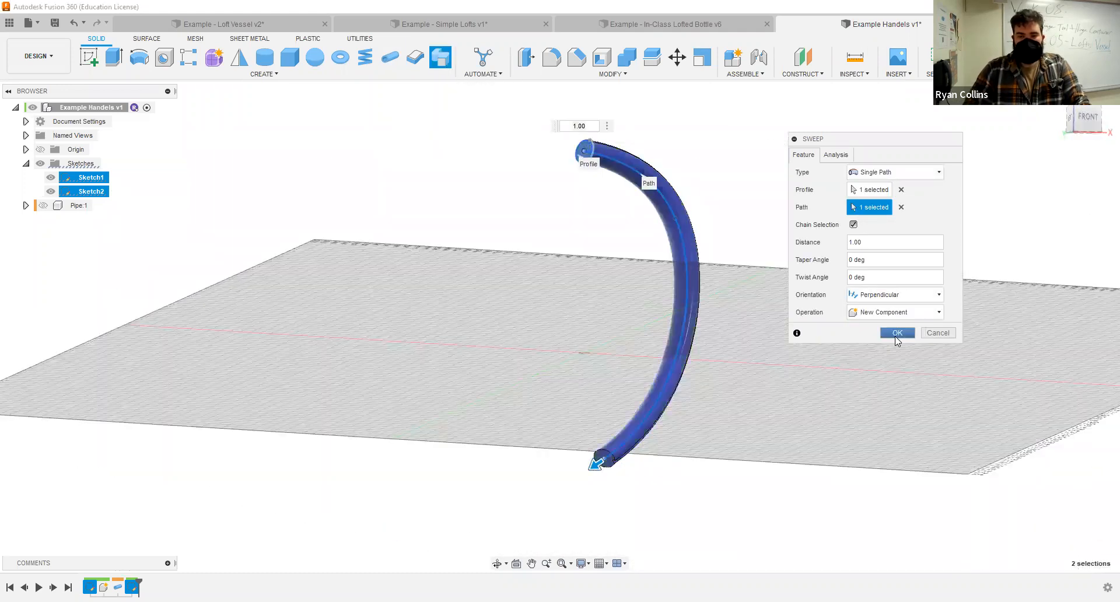
click(899, 333)
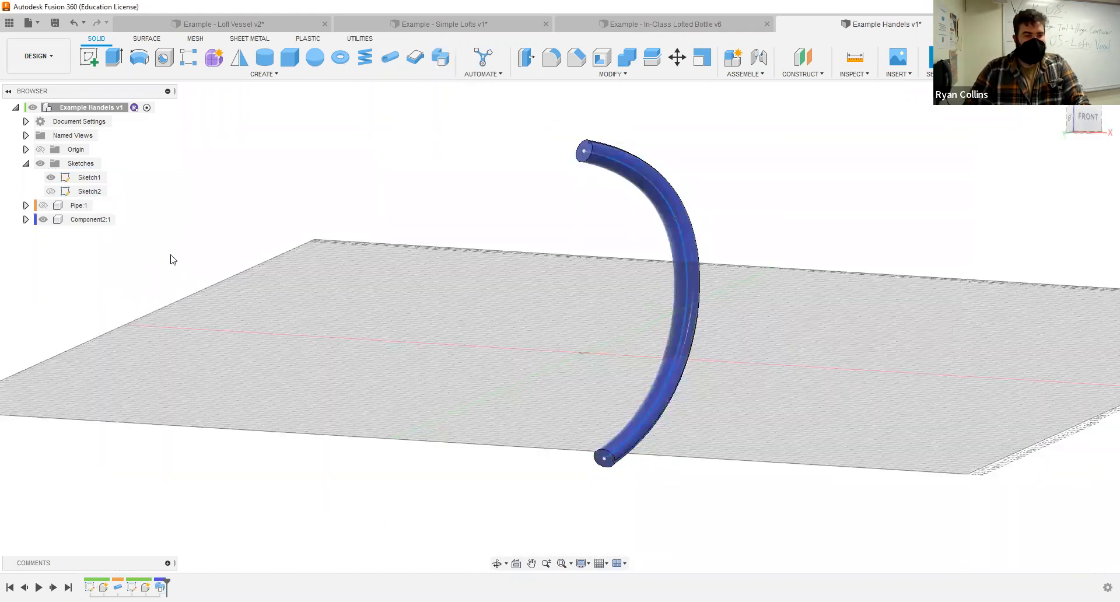
- Rename the newly swept component to Sweep
double_click(87, 221)
text(Sw)
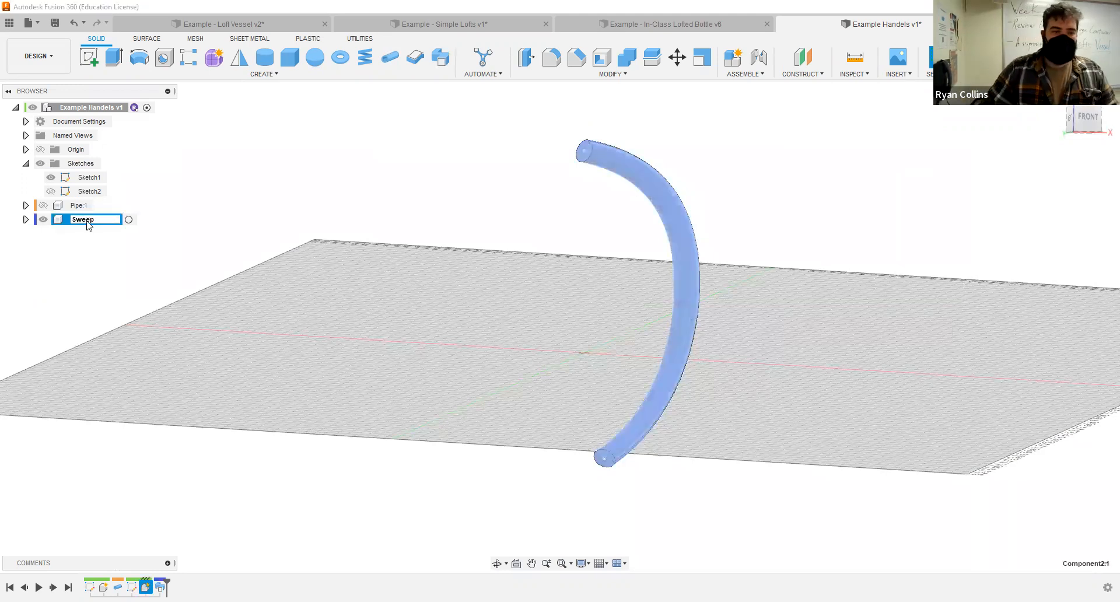
text(eep)
key(Return)
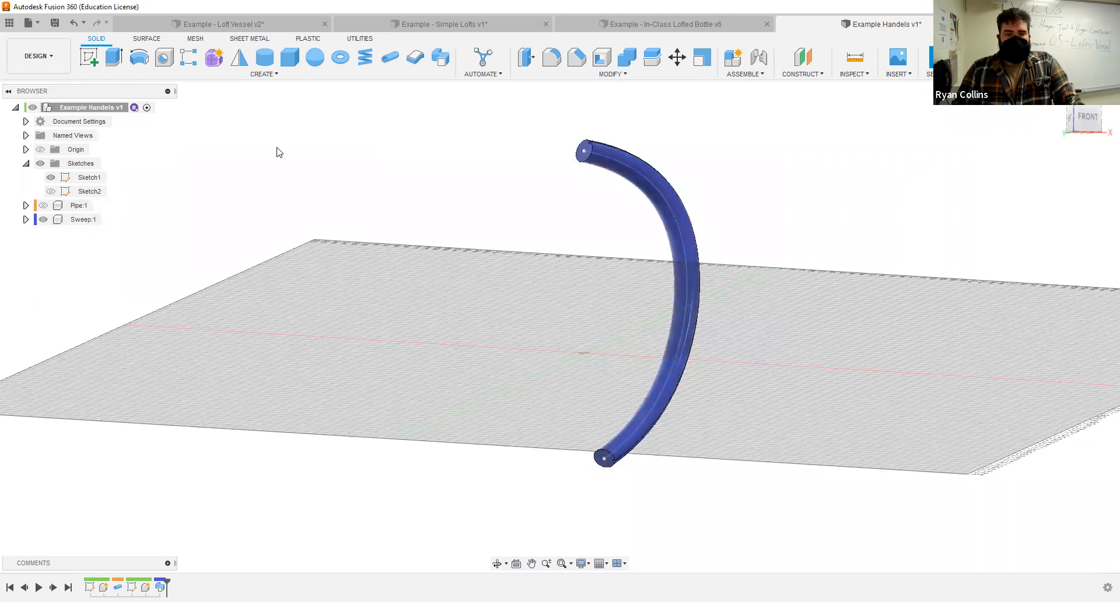
- Hide the Sweep component and show Sketch2 so that only the spline and notched ellipse are displayed
click(44, 220)
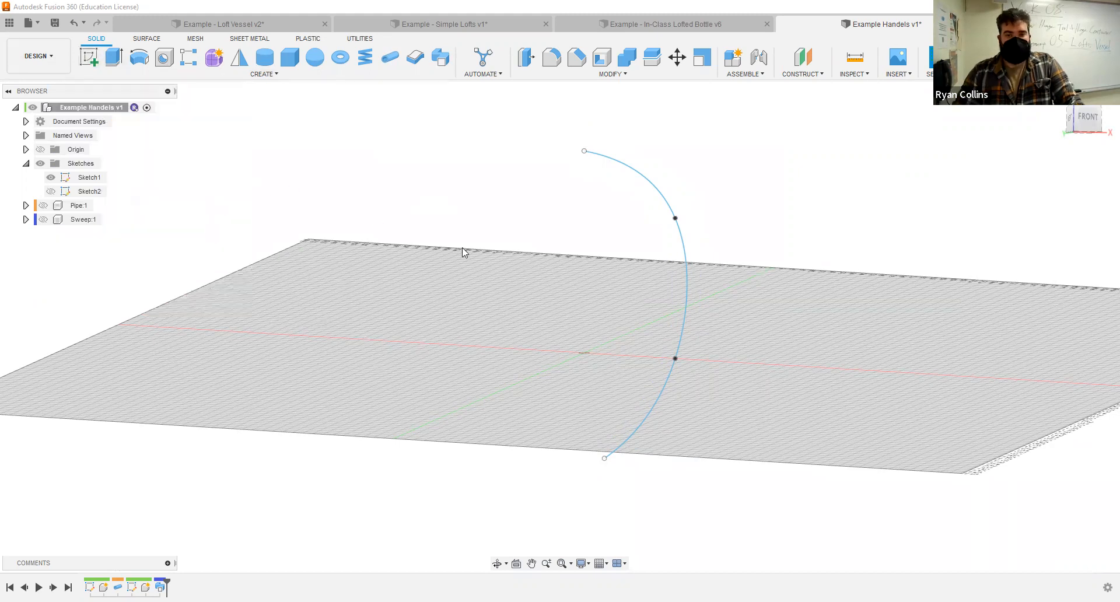
shift+middle_drag(392, 261, 87, 157)
click(50, 191)
shift+middle_drag(541, 205, 526, 201)
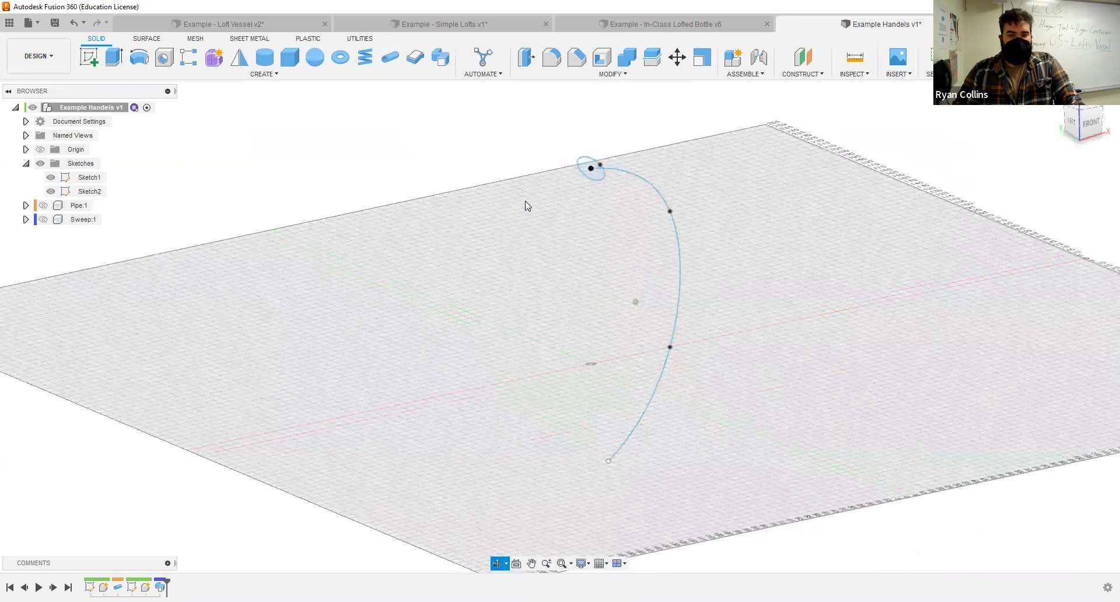
- Sketch a small center rectangle on the vertical side plane, below the origin and level with the spline's lower end, and finish the sketch
click(87, 59)
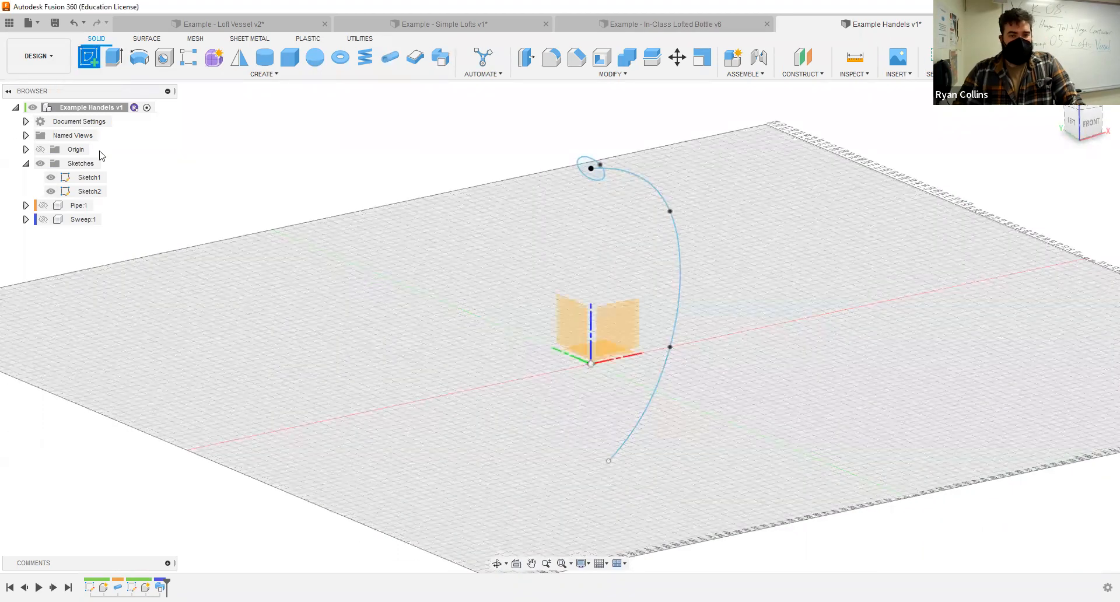
click(572, 330)
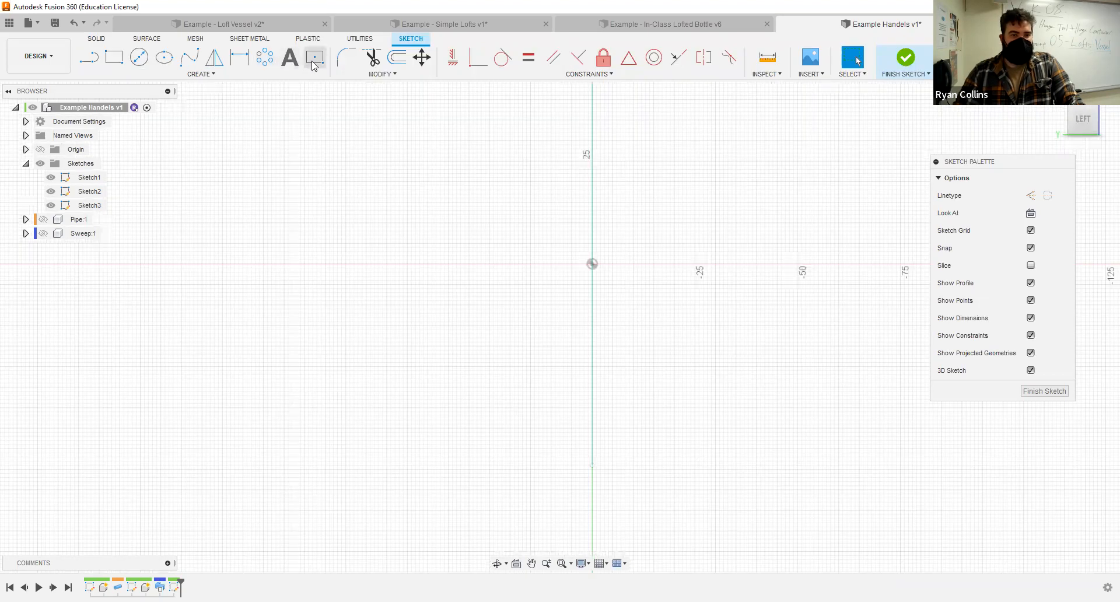
click(315, 58)
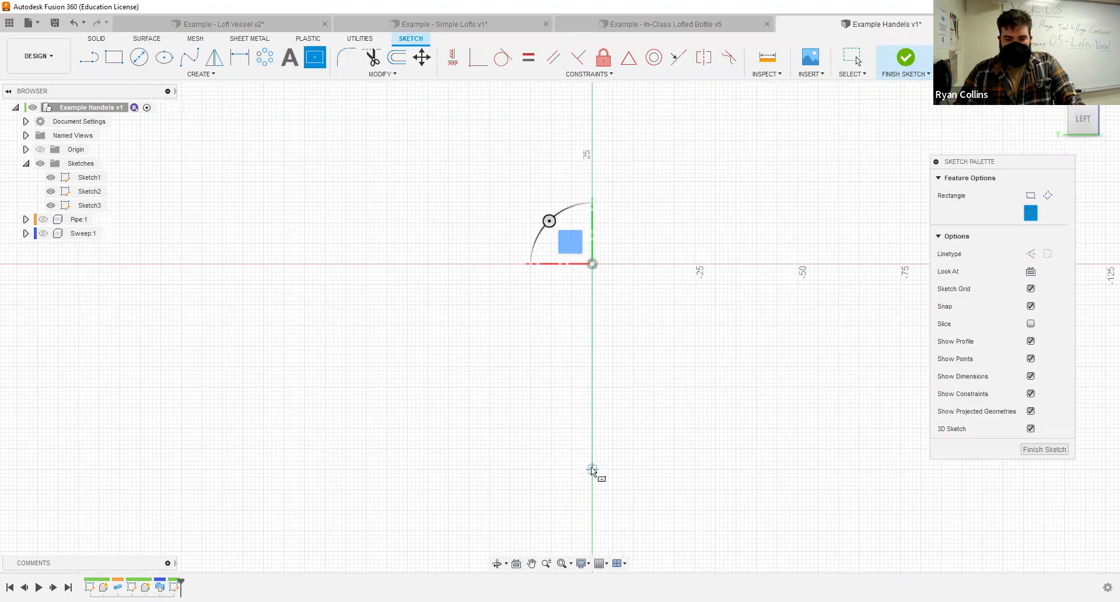
scroll(594, 474, up, 3)
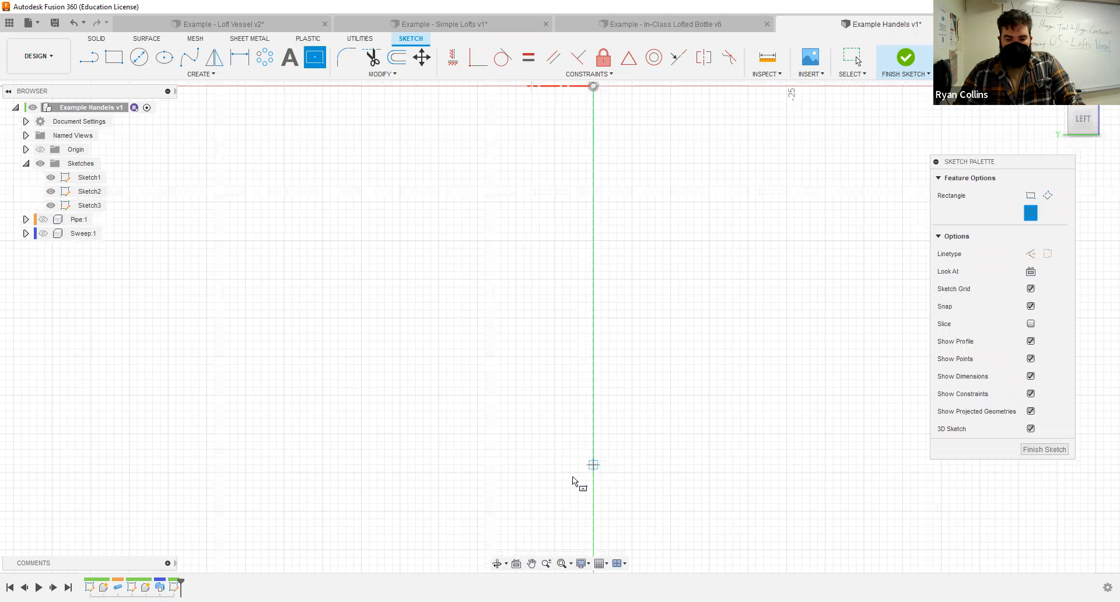
click(539, 487)
key(Escape)
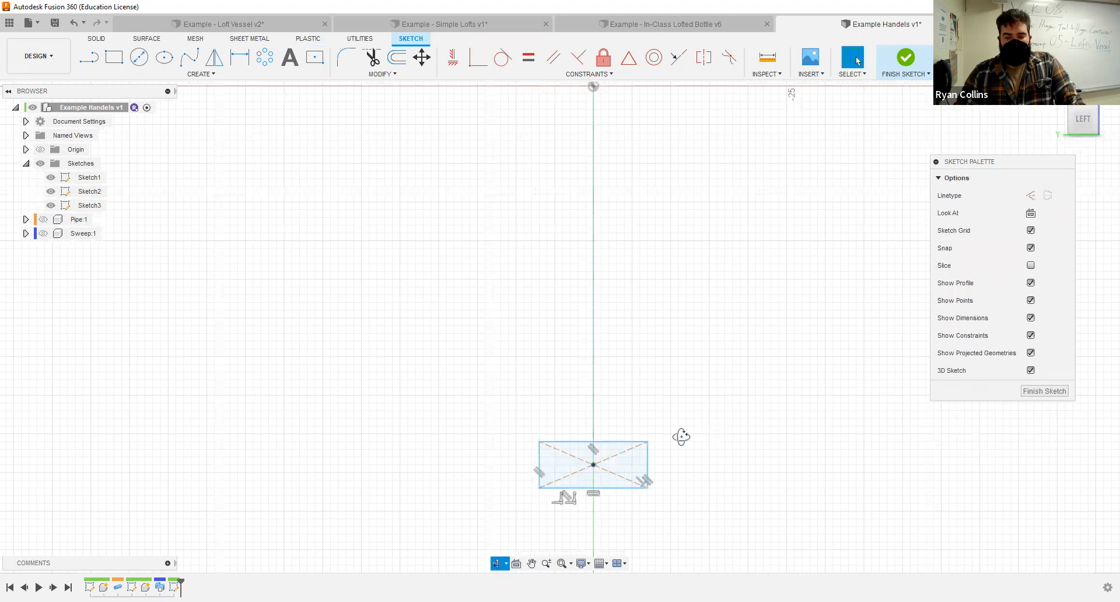
mouse_move(638, 440)
shift+middle_down()
mouse_move(651, 439)
mouse_move(619, 442)
mouse_move(642, 444)
mouse_move(629, 439)
shift+middle_up()
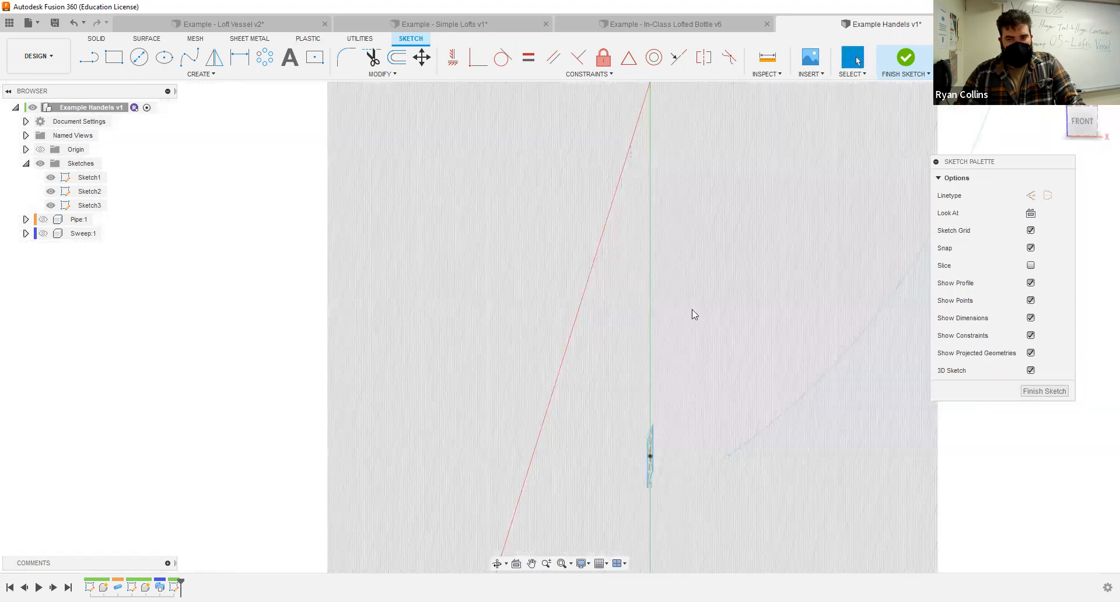
click(907, 61)
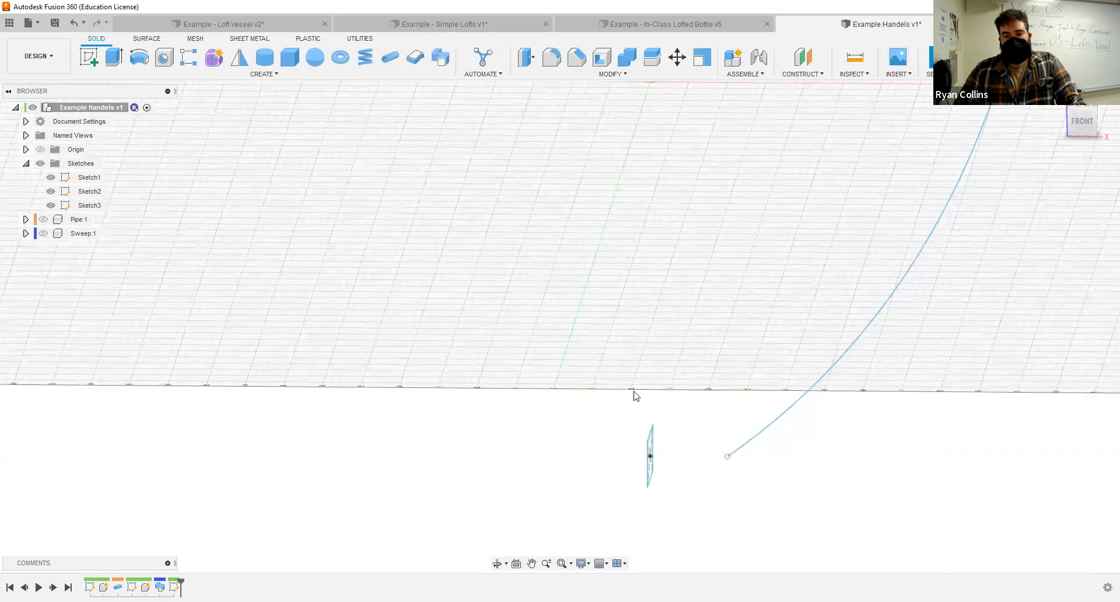
- Set up a Move of the rectangle as Sketch Objects, viewed from the front, with its pivot at the rectangle's centre point
mouse_move(650, 425)
shift+middle_down()
mouse_move(705, 467)
mouse_move(697, 494)
mouse_move(682, 487)
shift+middle_up()
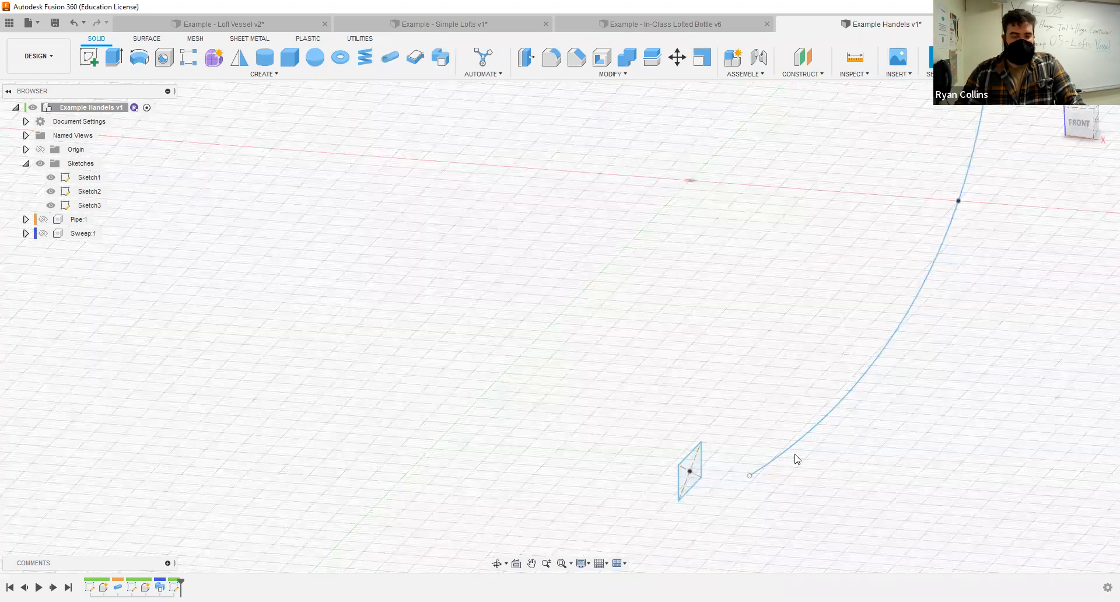
click(677, 57)
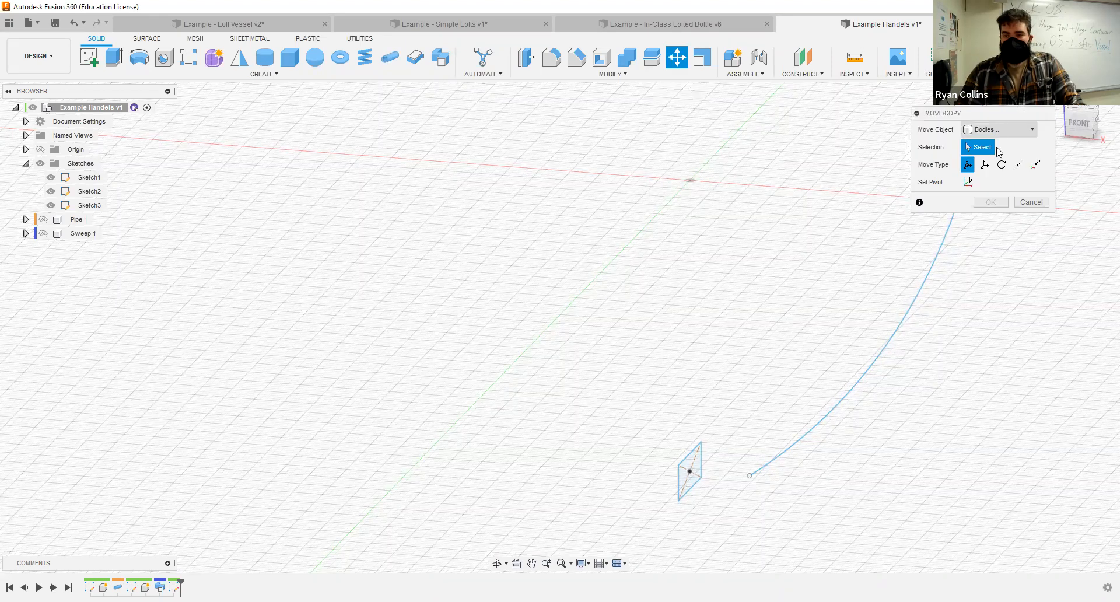
click(1000, 136)
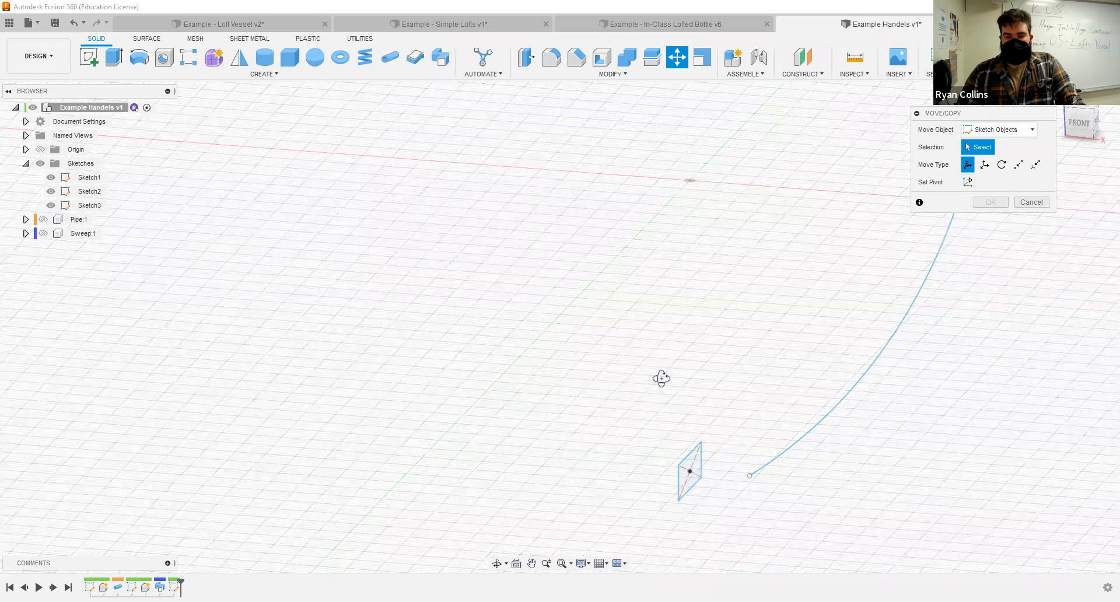
shift+middle_drag(662, 379, 724, 350)
click(1089, 121)
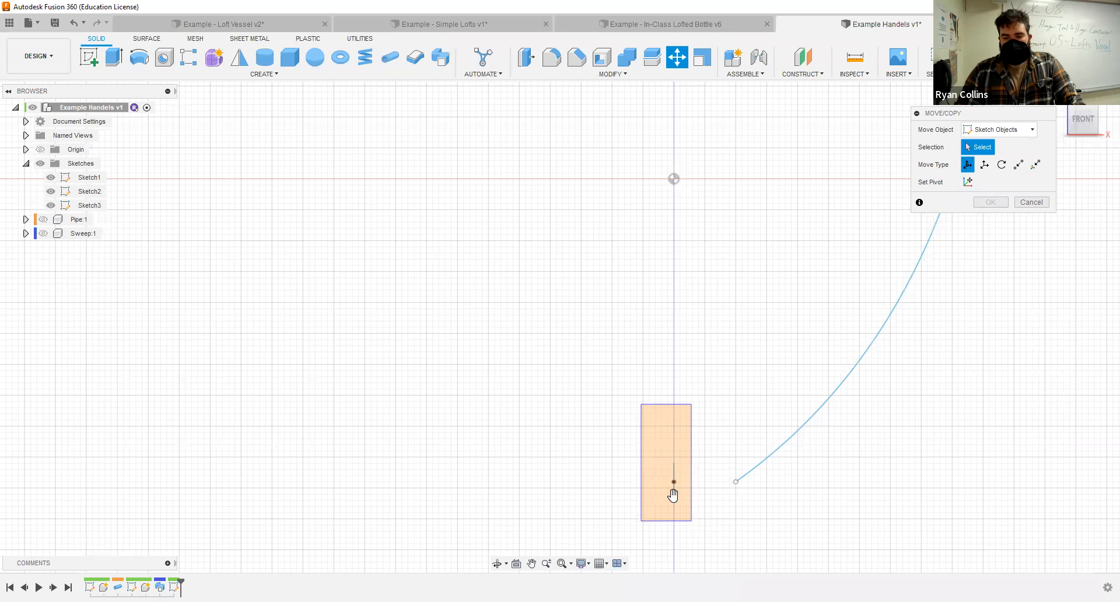
scroll(676, 497, up, 5)
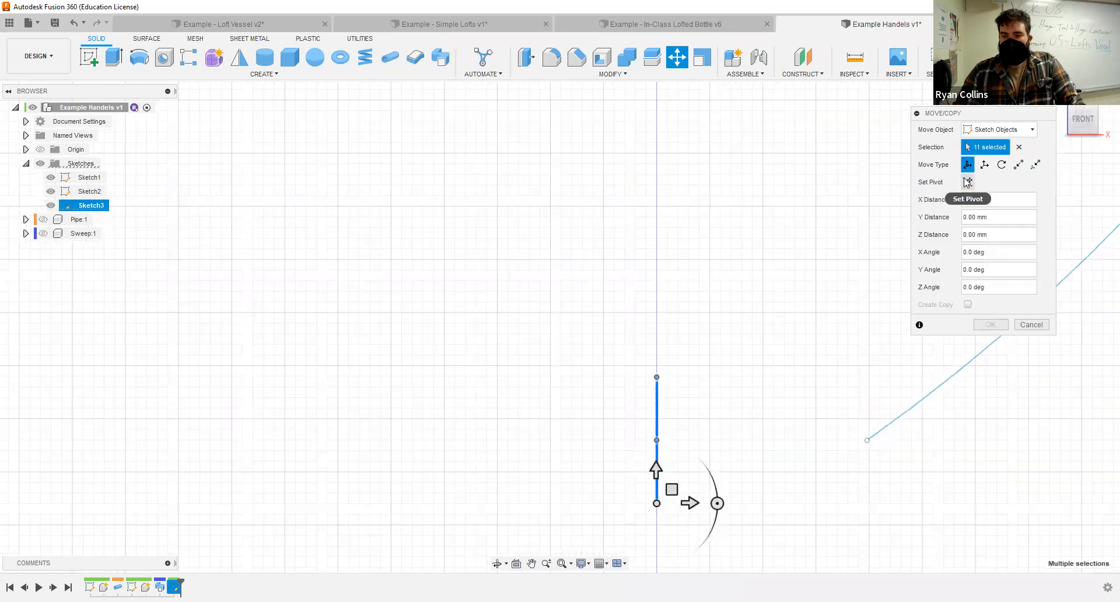
click(968, 181)
click(656, 440)
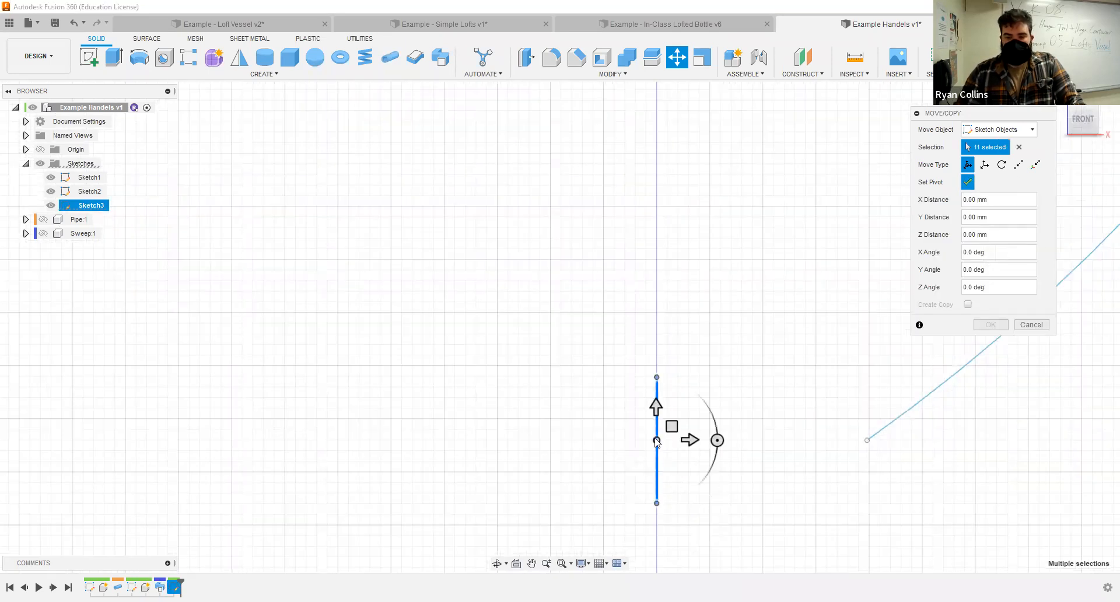
click(968, 181)
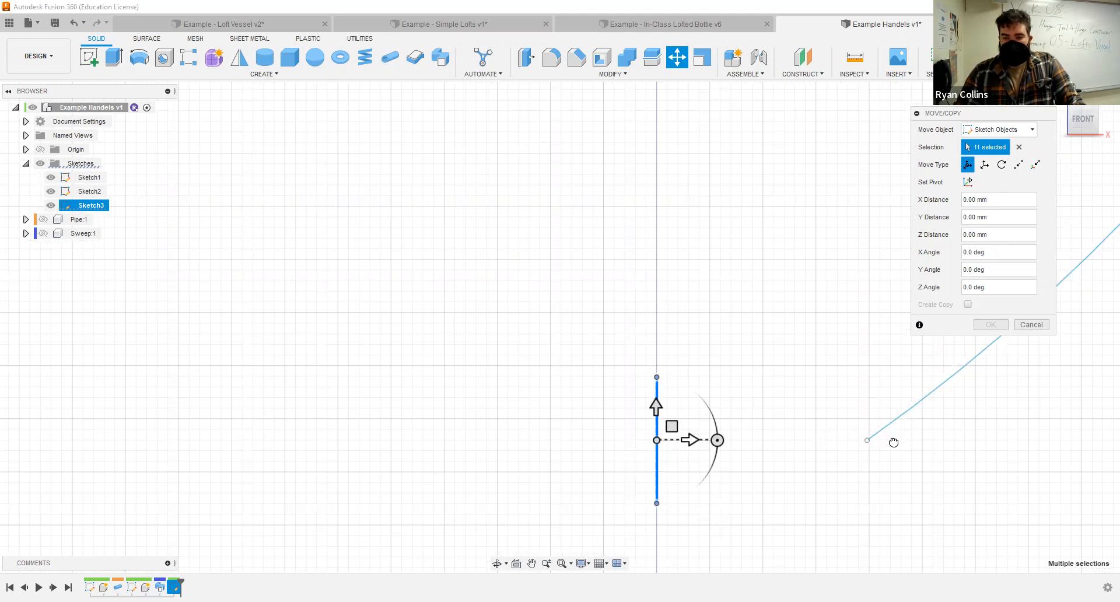
- Move the rectangle 10 mm along Z onto the spline's lower end and rotate it -35 degrees about X
drag(691, 440, 894, 442)
scroll(828, 509, down, 1)
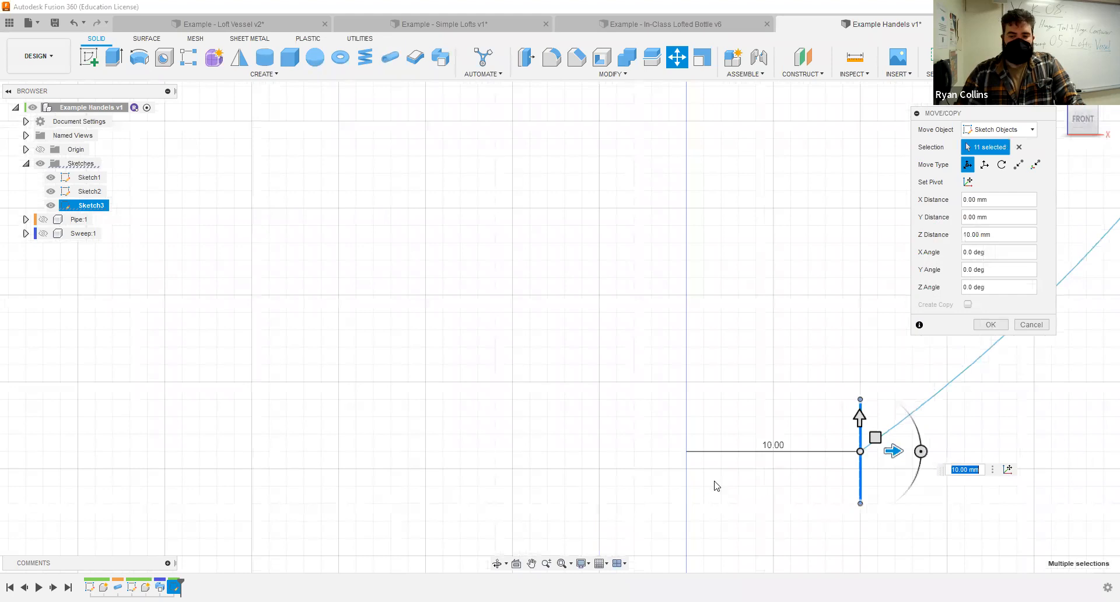
drag(798, 460, 804, 421)
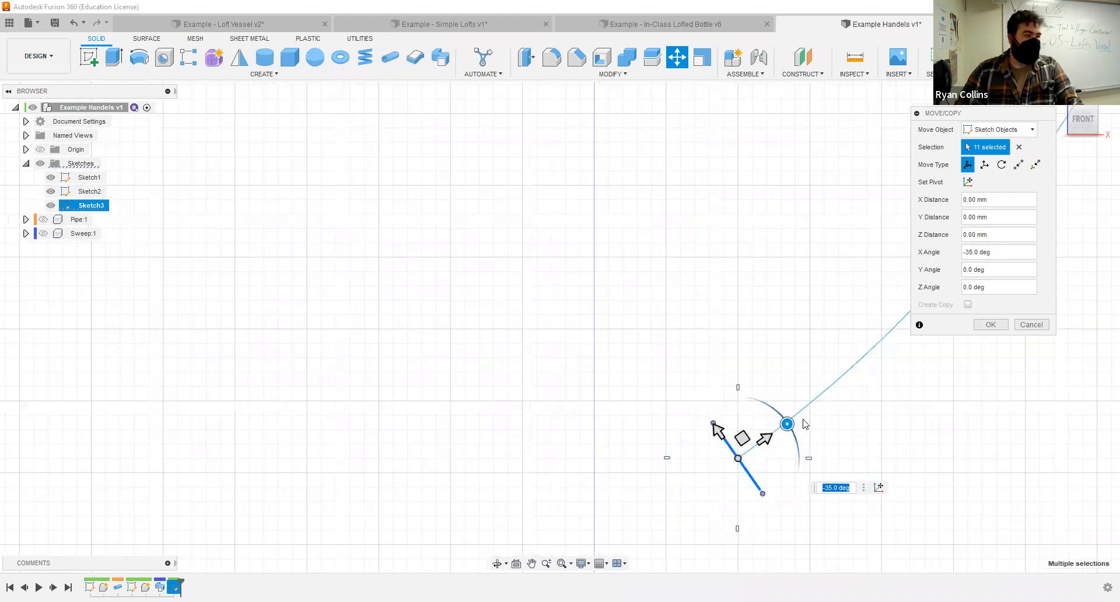
click(987, 326)
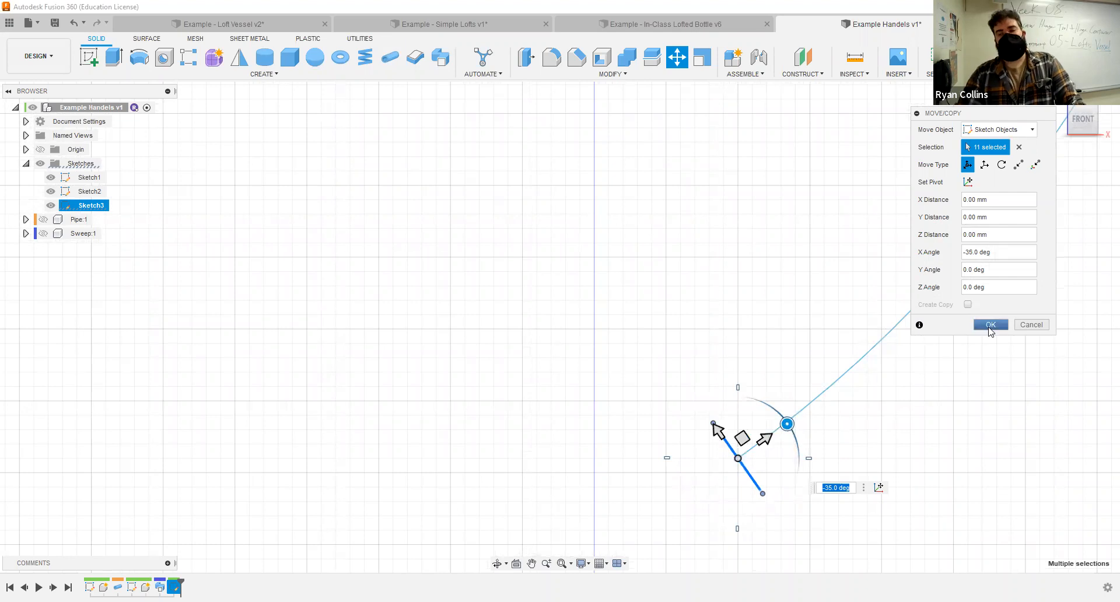
- Start a Loft with the notched ellipse at the spline's upper end as the first profile
scroll(708, 443, down, 6)
shift+middle_drag(702, 338, 691, 265)
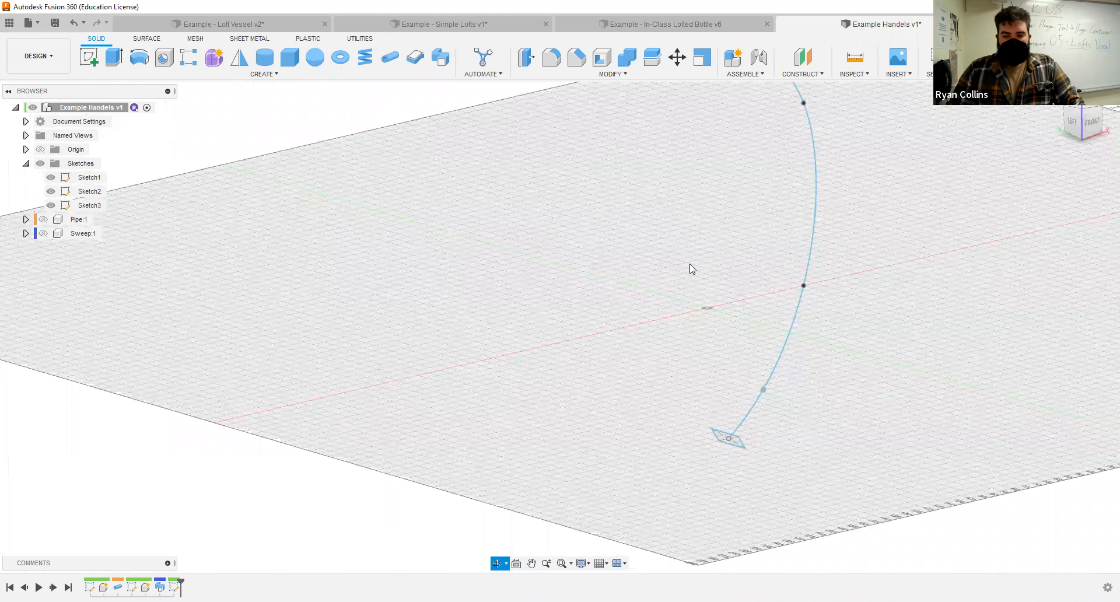
shift+middle_drag(681, 385, 450, 265)
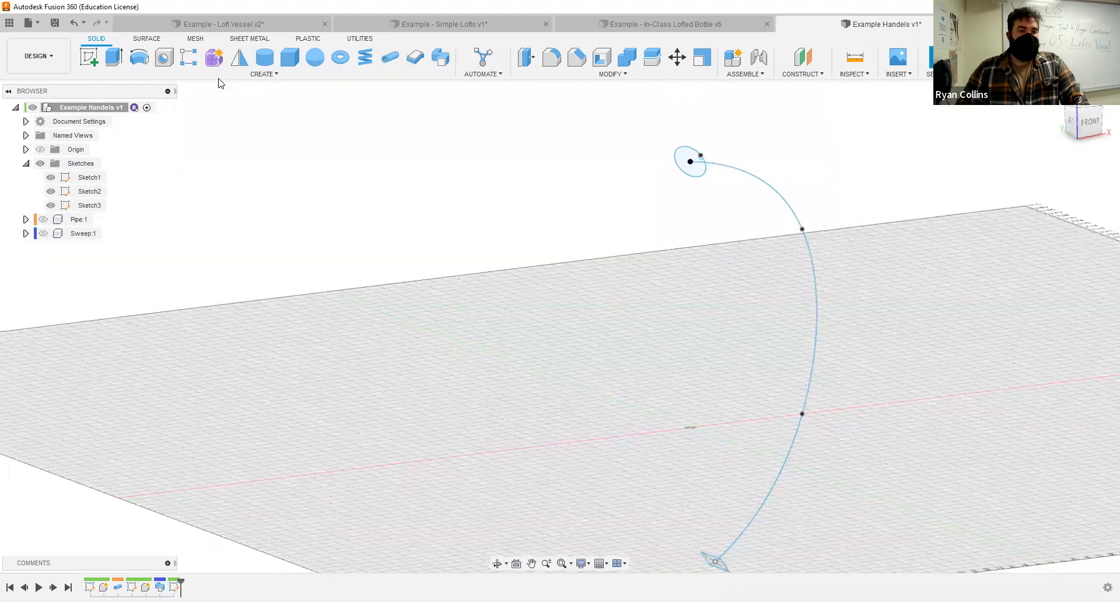
click(264, 74)
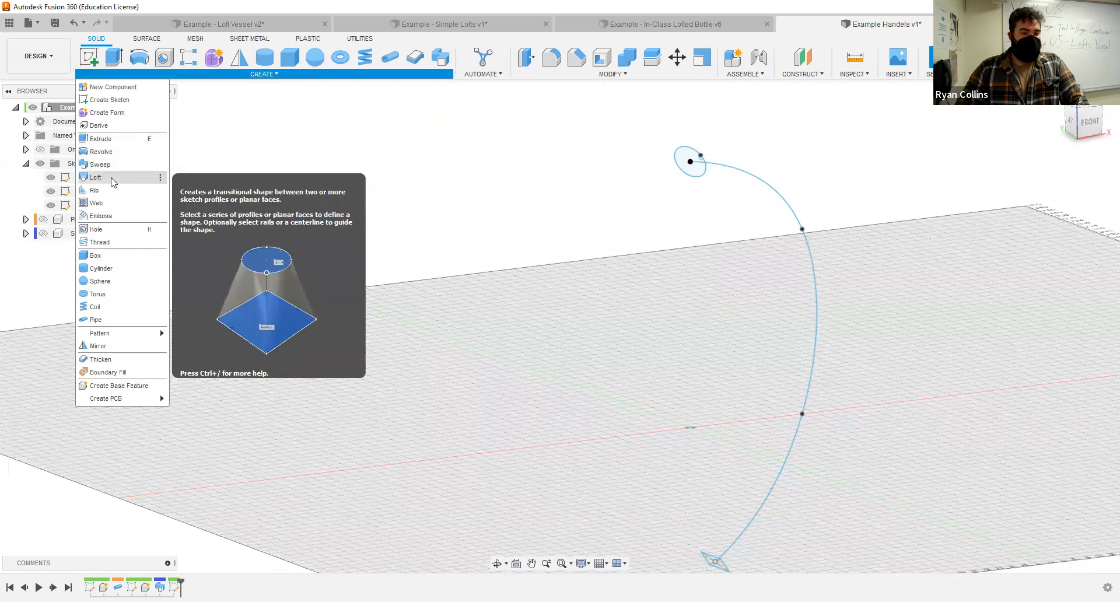
click(114, 182)
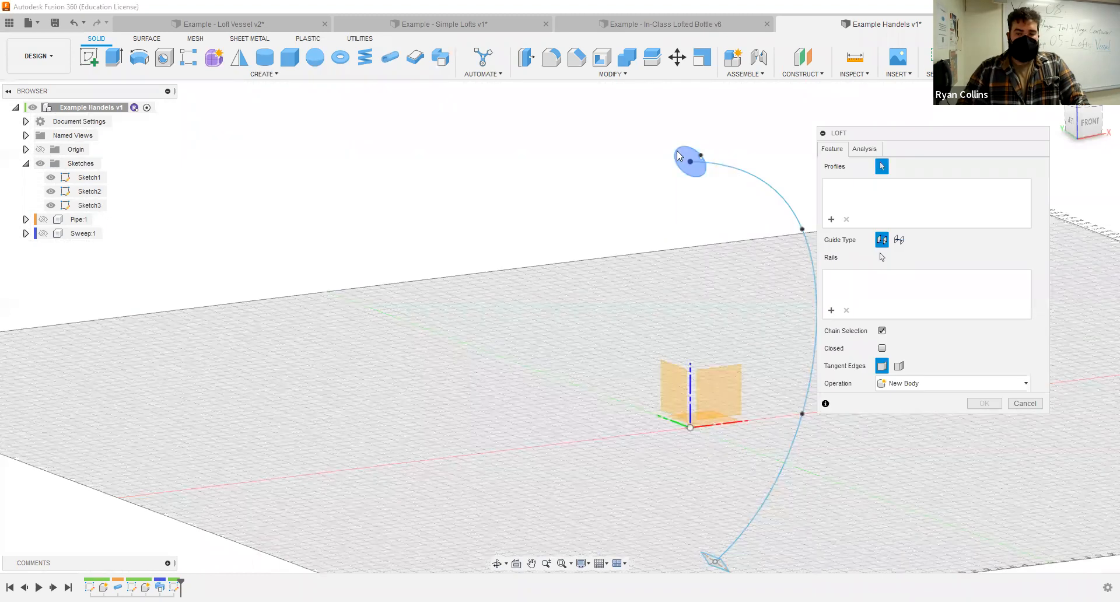
middle_drag(705, 411, 656, 337)
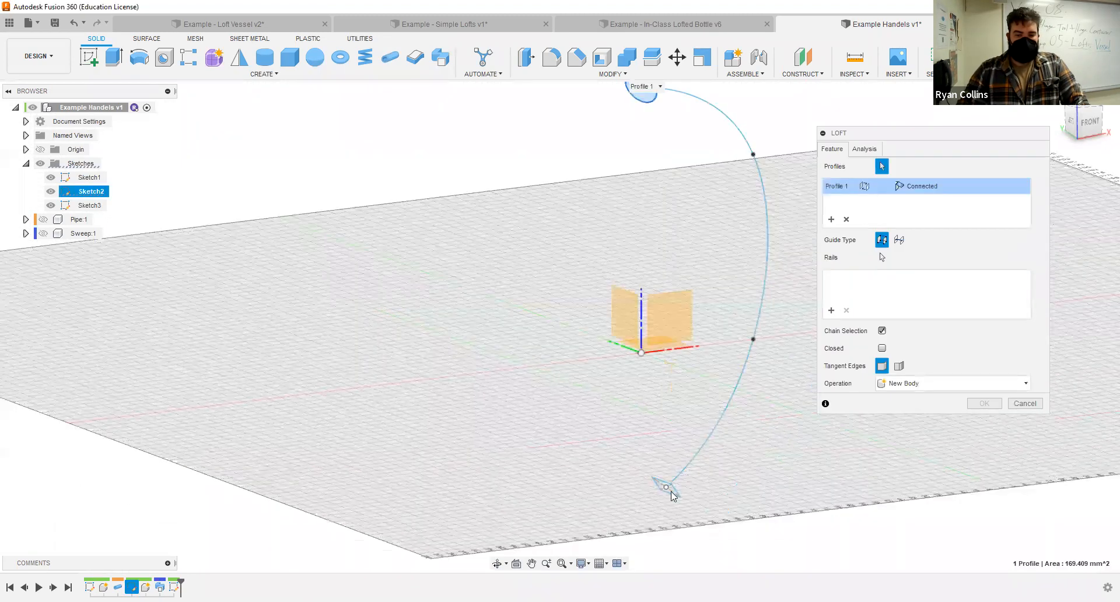
click(669, 489)
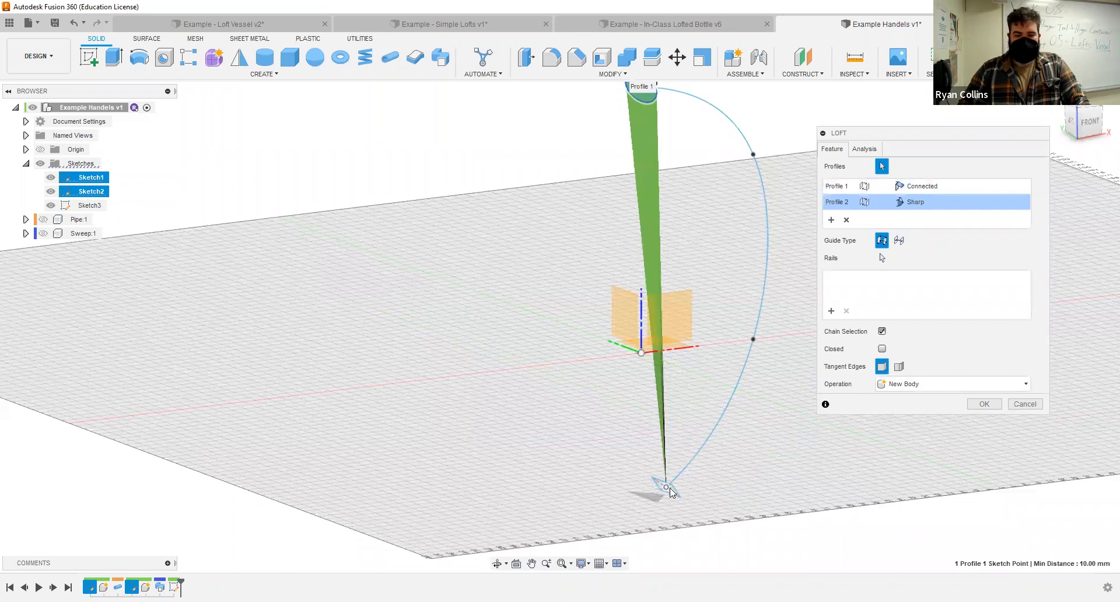
click(692, 479)
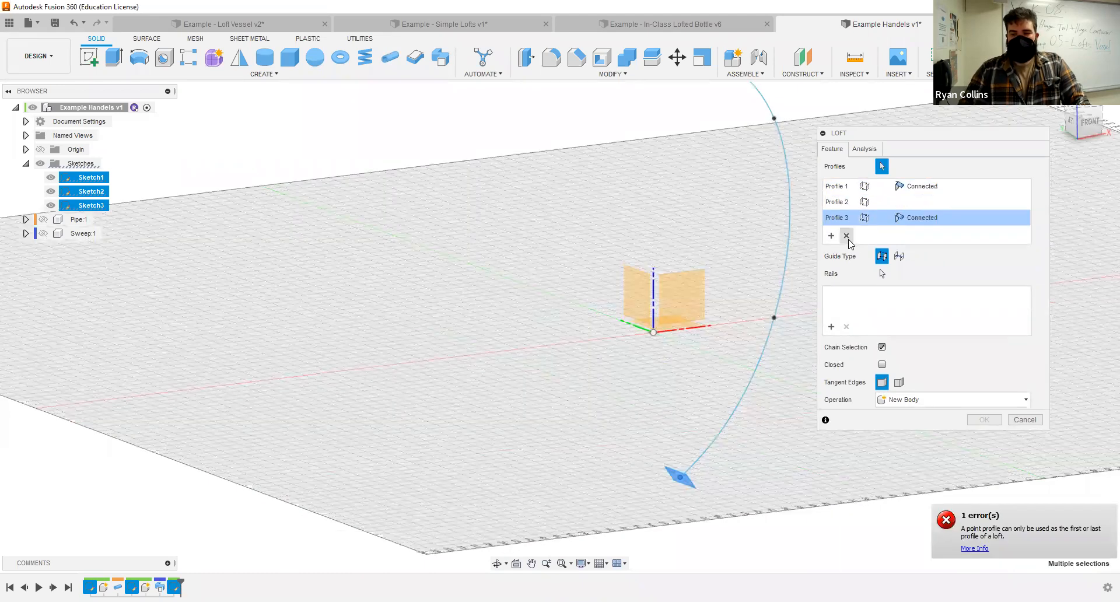
click(846, 236)
click(847, 220)
- Add the rectangle at the spline's lower end as the loft's second profile
scroll(719, 449, up, 4)
click(653, 515)
scroll(737, 442, down, 5)
mouse_move(749, 331)
shift+middle_down()
mouse_move(696, 325)
mouse_move(729, 331)
shift+middle_up()
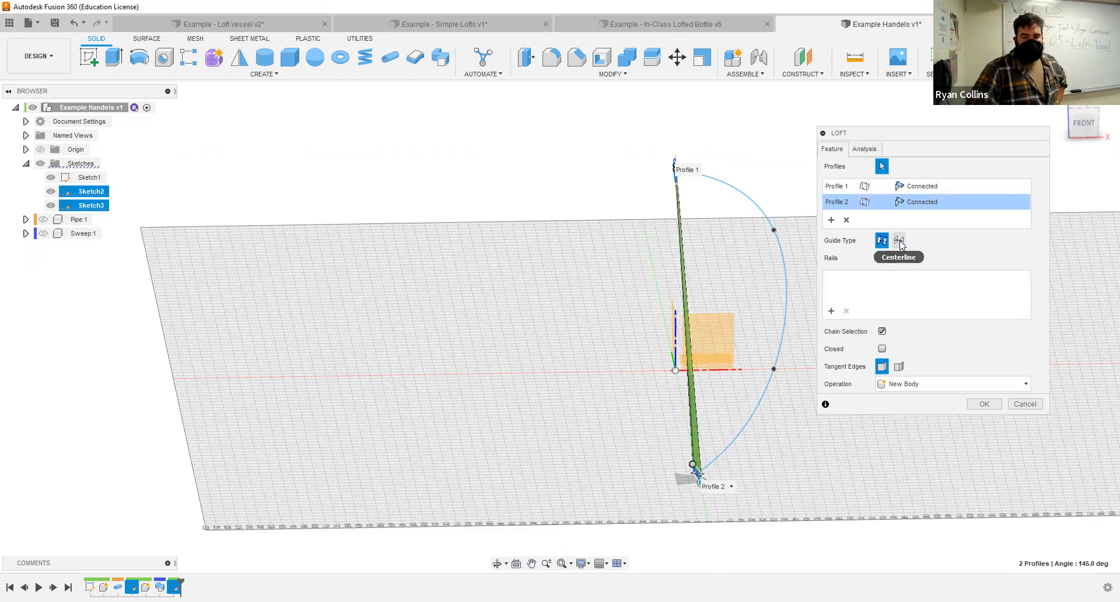
- Set the loft's guide type to Centerline, use the spline as the centerline, and inspect the preview from several sides
click(900, 241)
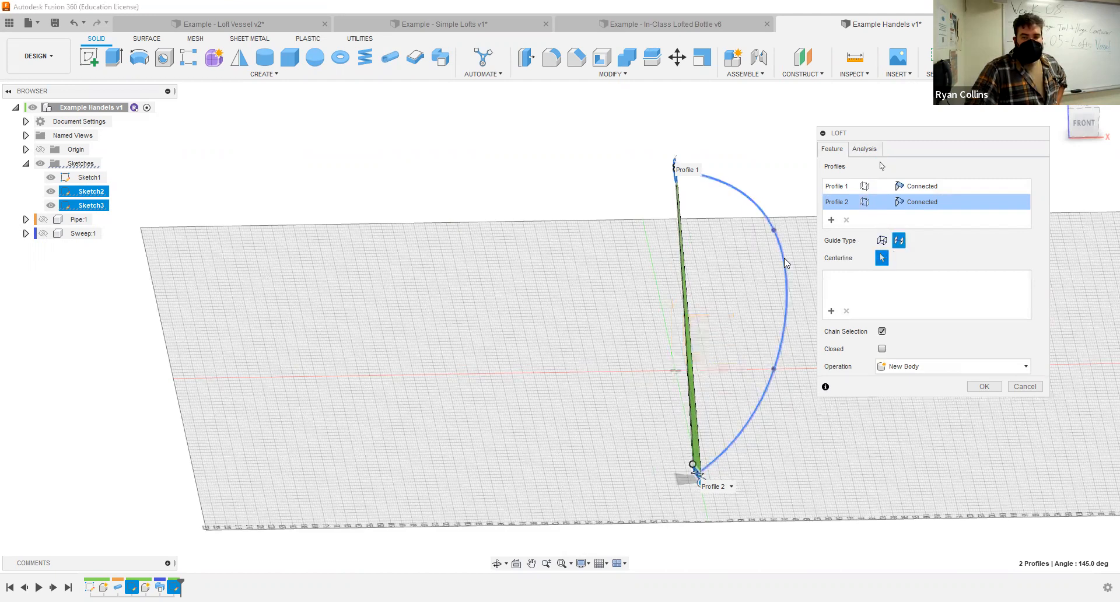
click(783, 259)
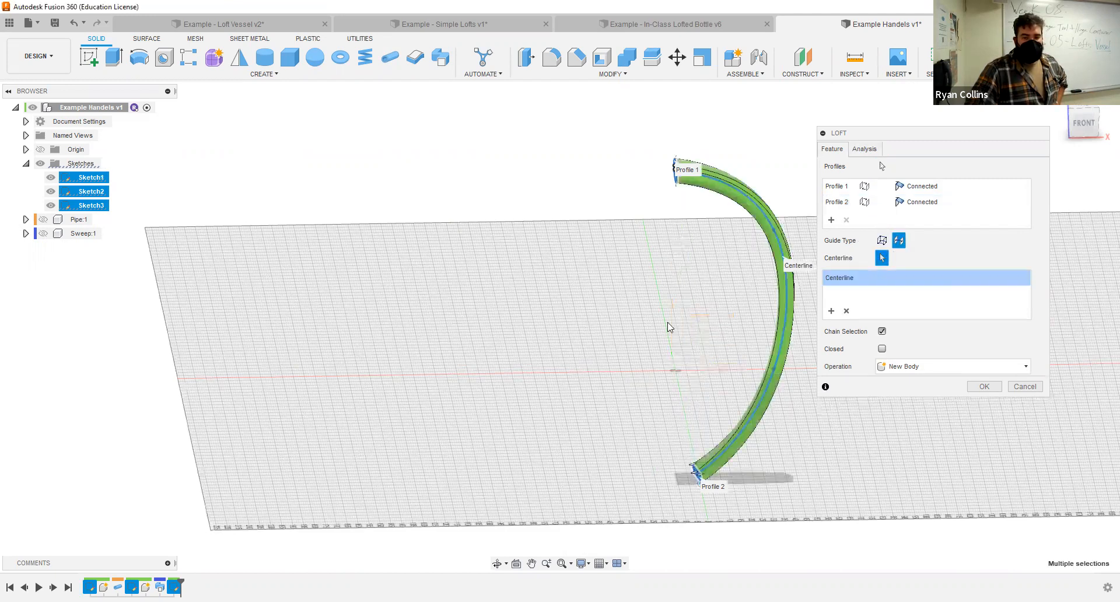
shift+middle_drag(593, 318, 625, 358)
shift+middle_drag(730, 332, 706, 286)
scroll(641, 285, up, 4)
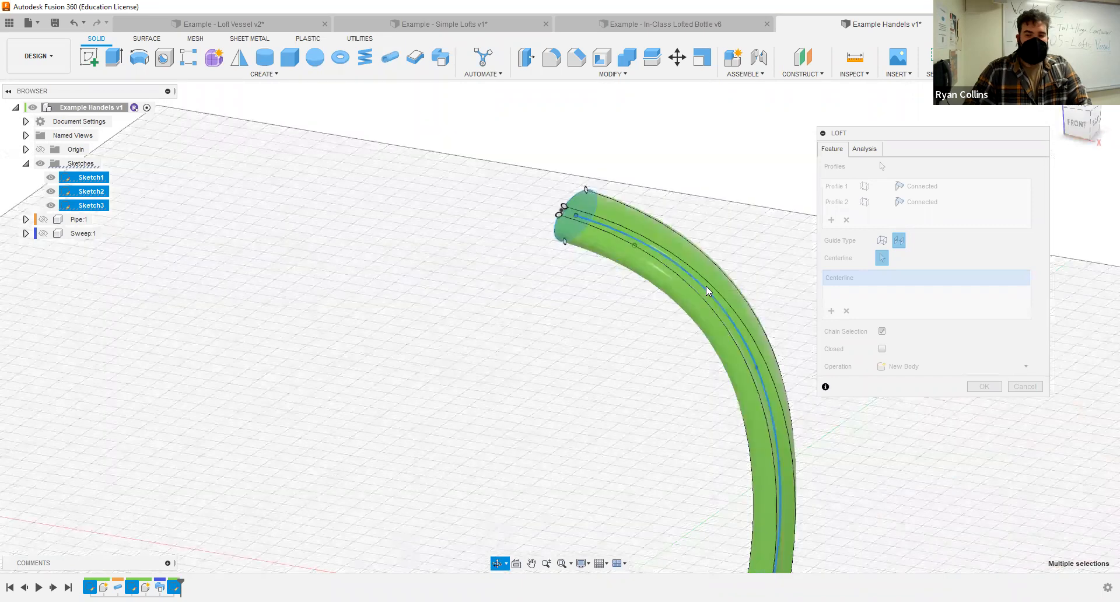
- Inspect the lower end of the loft preview and create the loft as a new component
shift+middle_drag(573, 365, 625, 460)
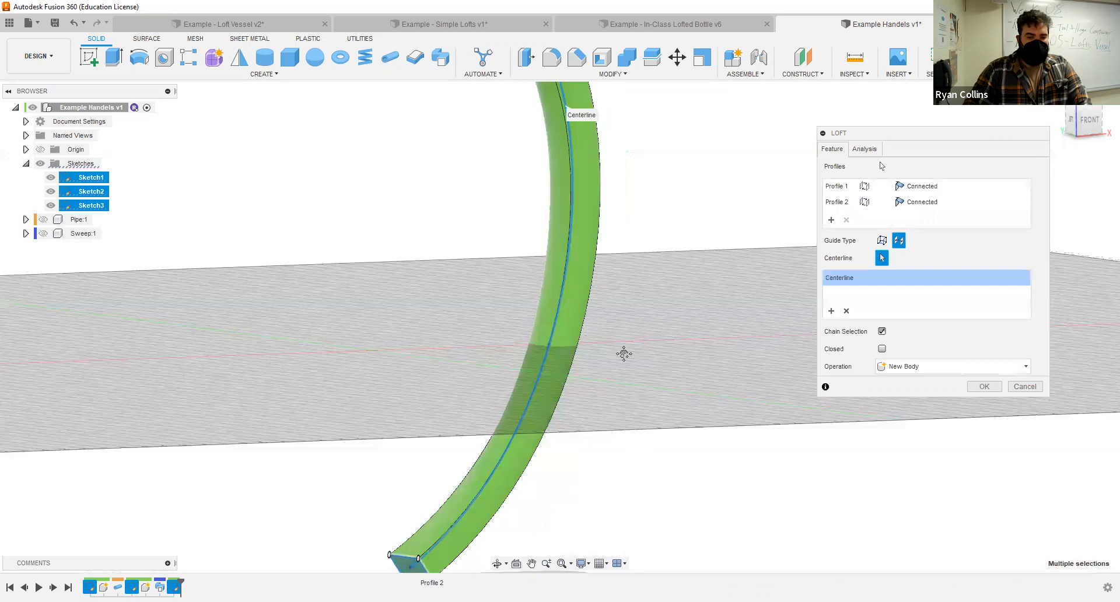
shift+middle_drag(623, 354, 629, 353)
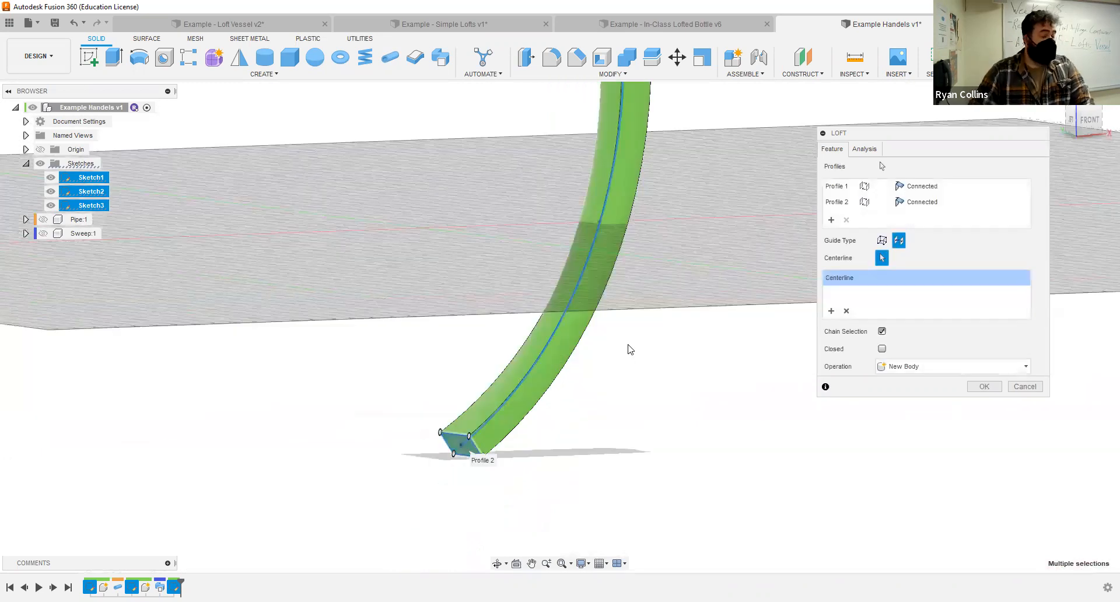
click(980, 368)
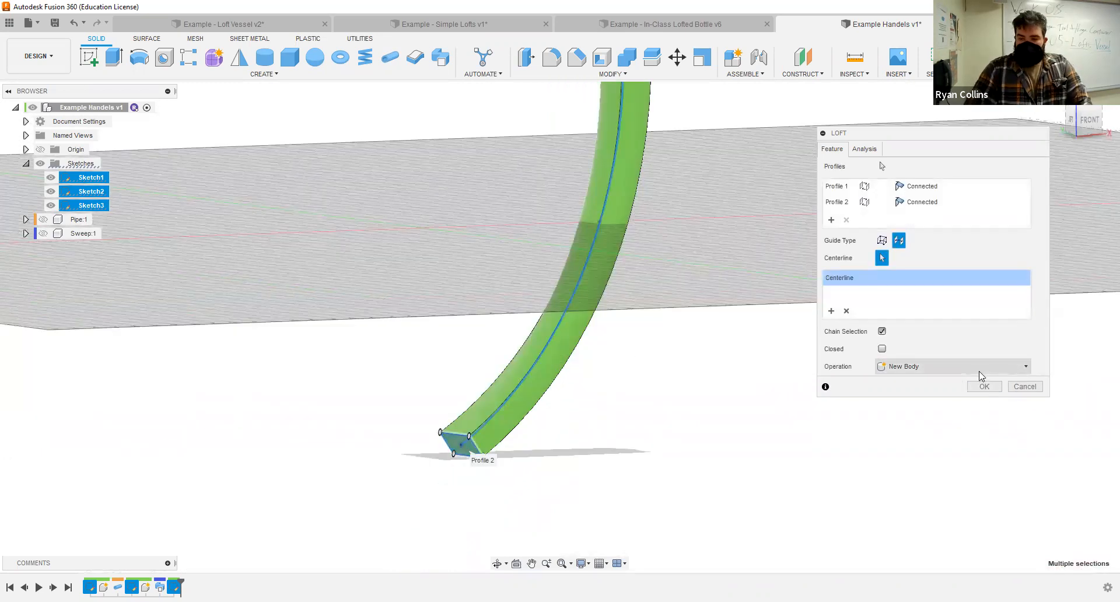
click(884, 434)
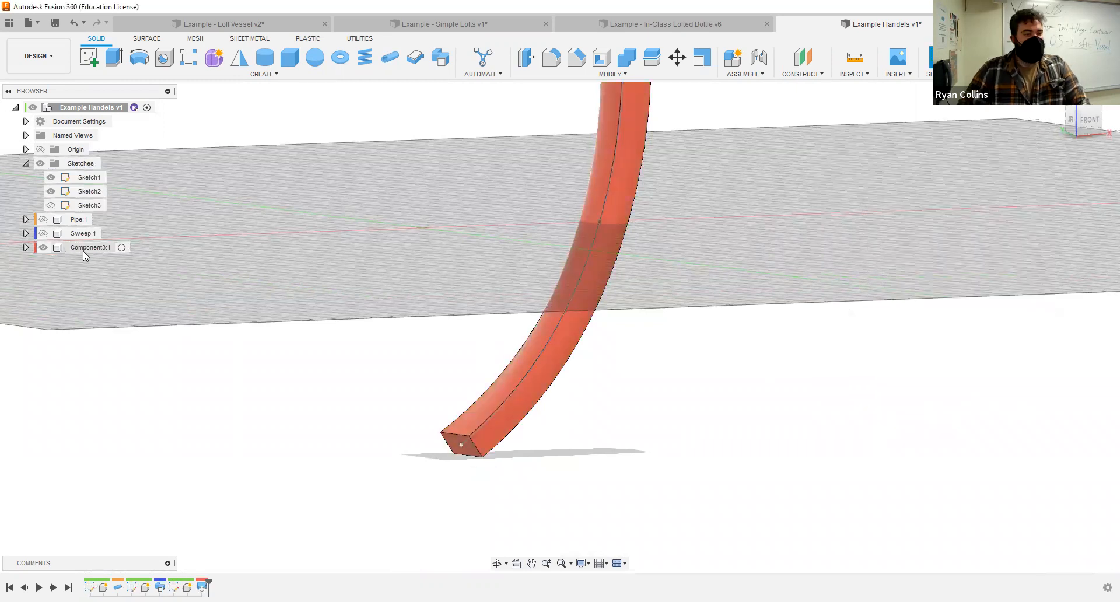
- Rename the new lofted component as Loft and view the whole handle
double_click(84, 250)
text(Loft)
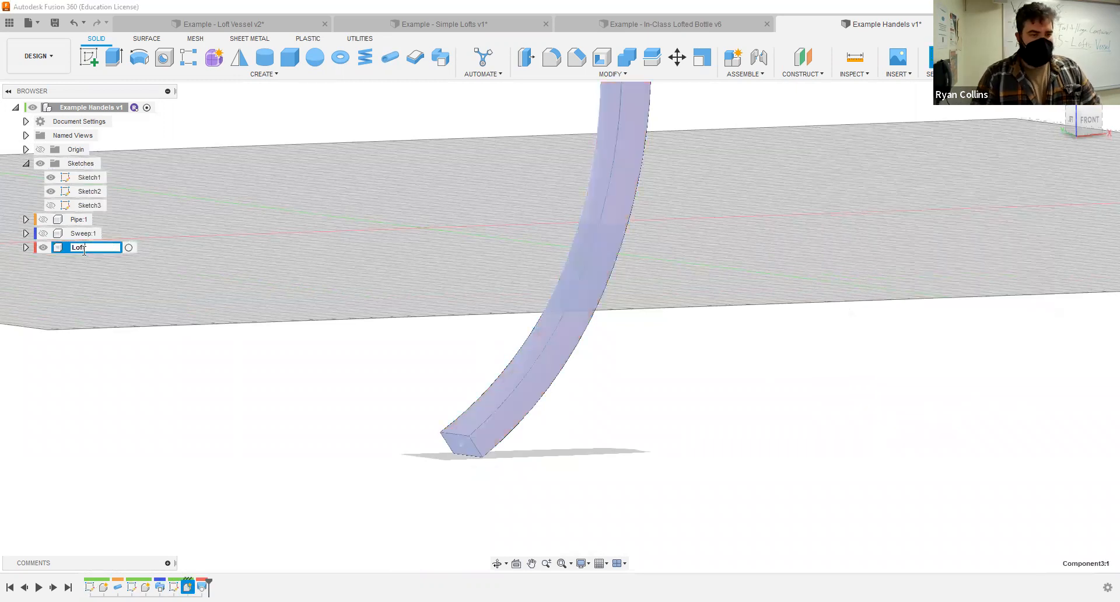
key(Return)
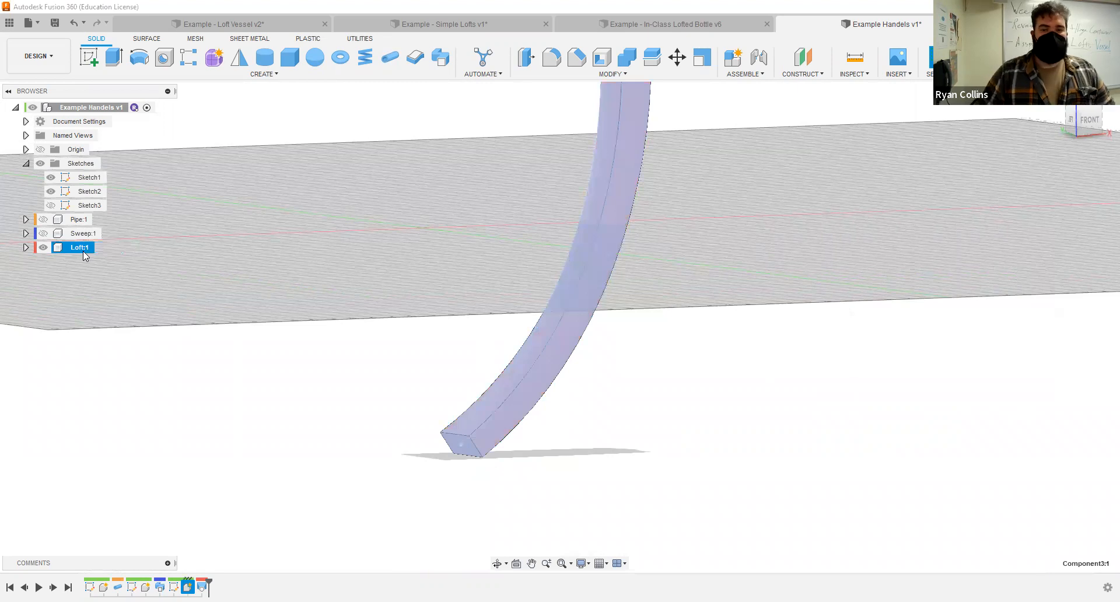
click(755, 351)
scroll(764, 343, down, 4)
middle_drag(775, 273, 684, 348)
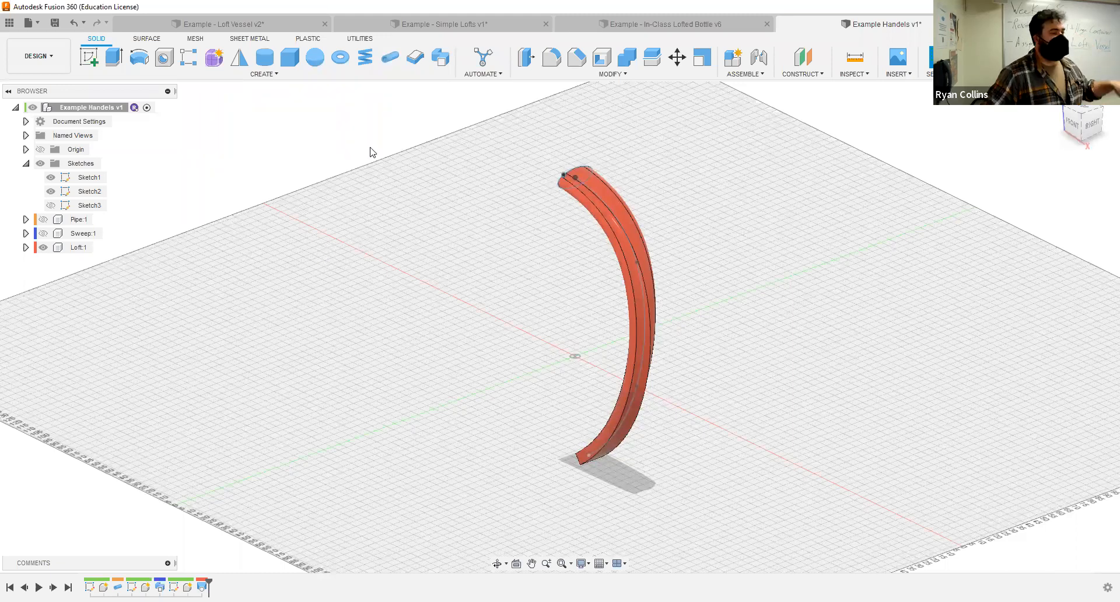
- Switch to the Example - In-Class Lofted Bottle design and show the whole bottle from the front
click(227, 24)
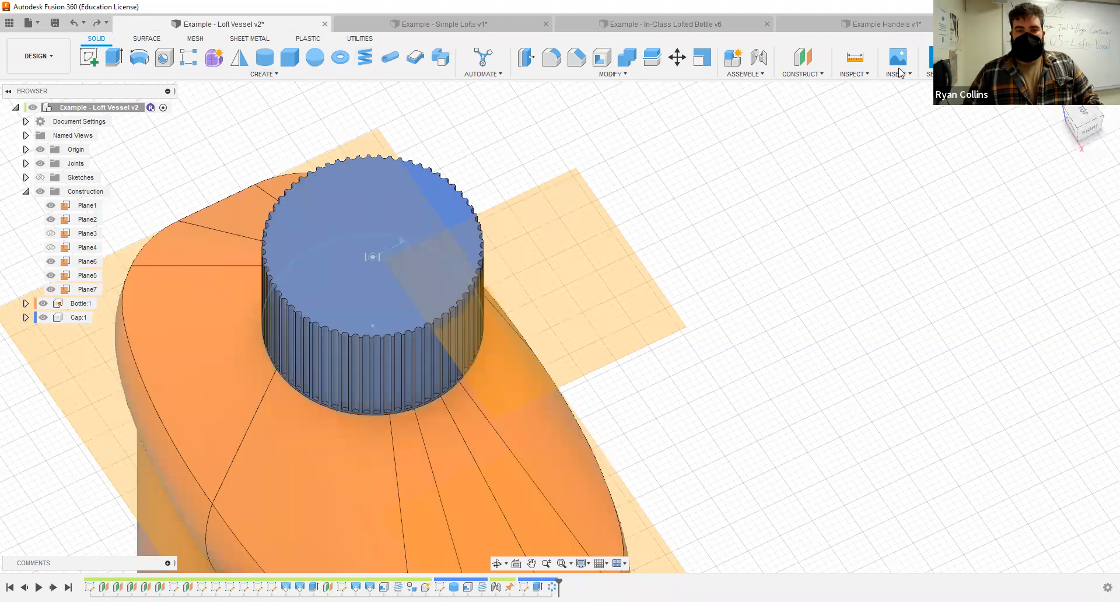
click(673, 26)
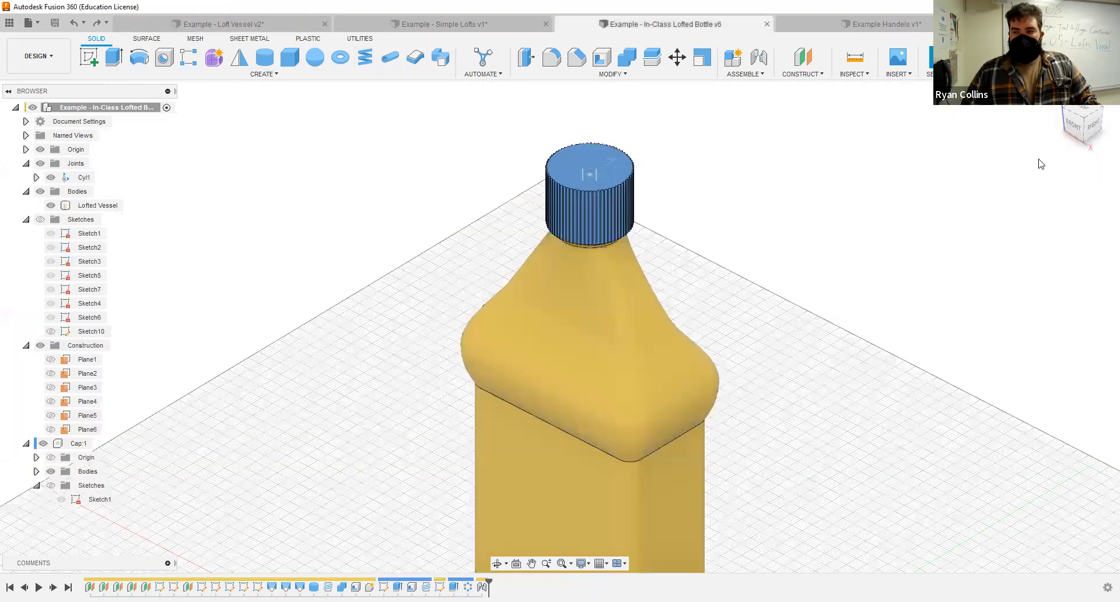
click(1073, 133)
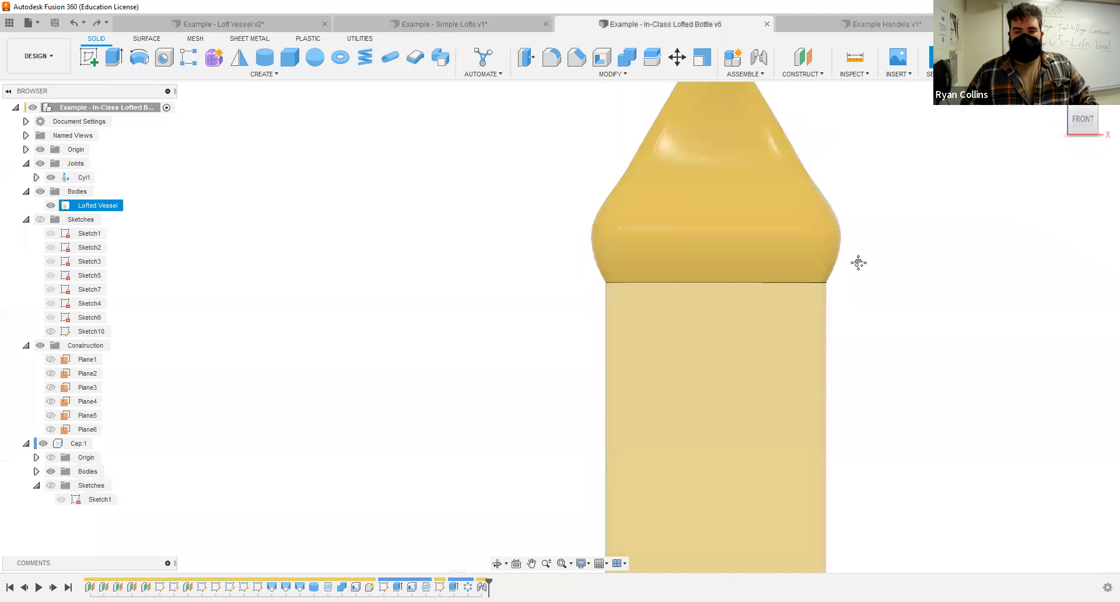
middle_drag(752, 344, 716, 350)
scroll(715, 340, down, 4)
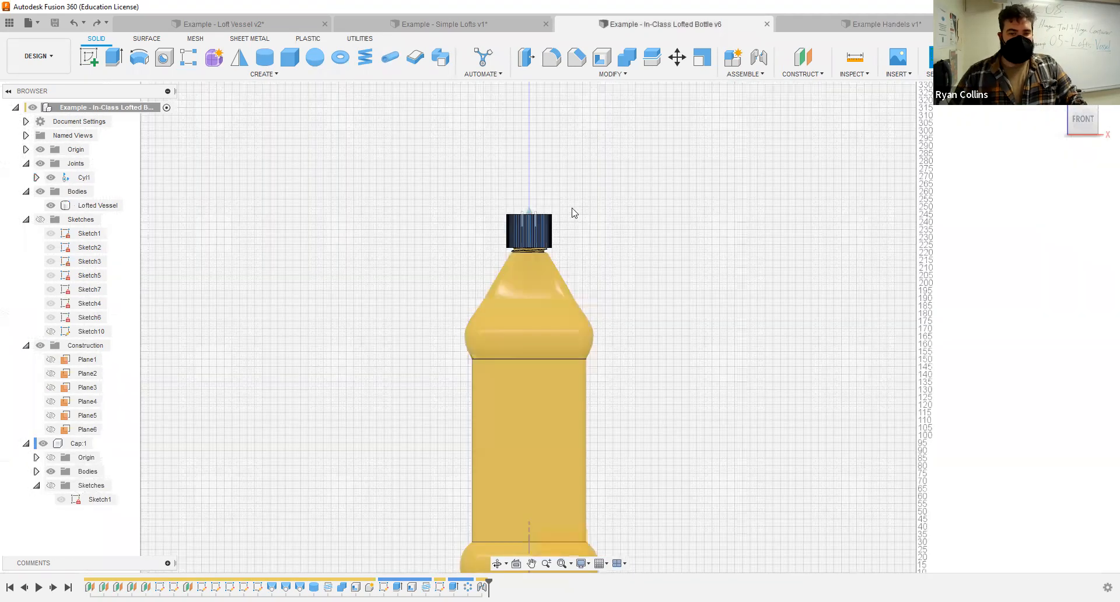
middle_drag(539, 354, 476, 272)
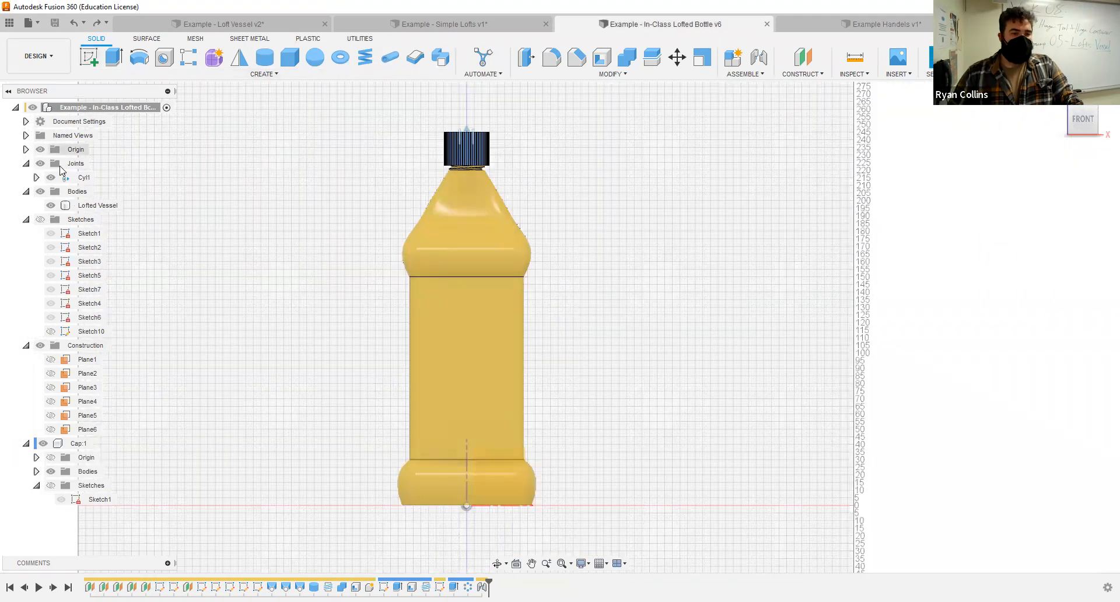
- Start a sketch on the front origin plane and project the bottle's shoulder face and straight body face into it
click(95, 58)
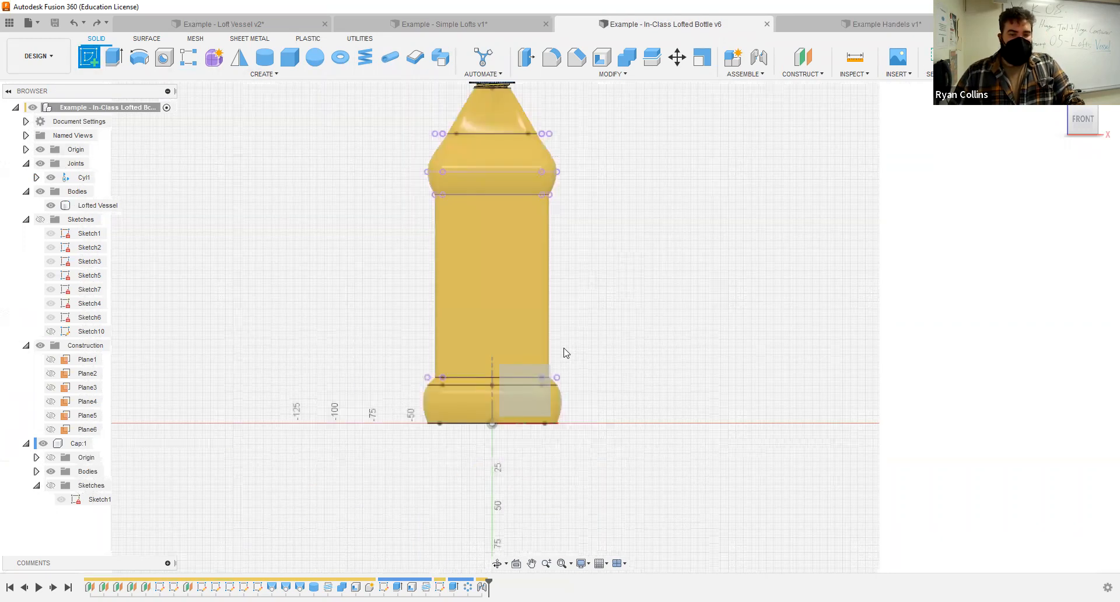
click(517, 353)
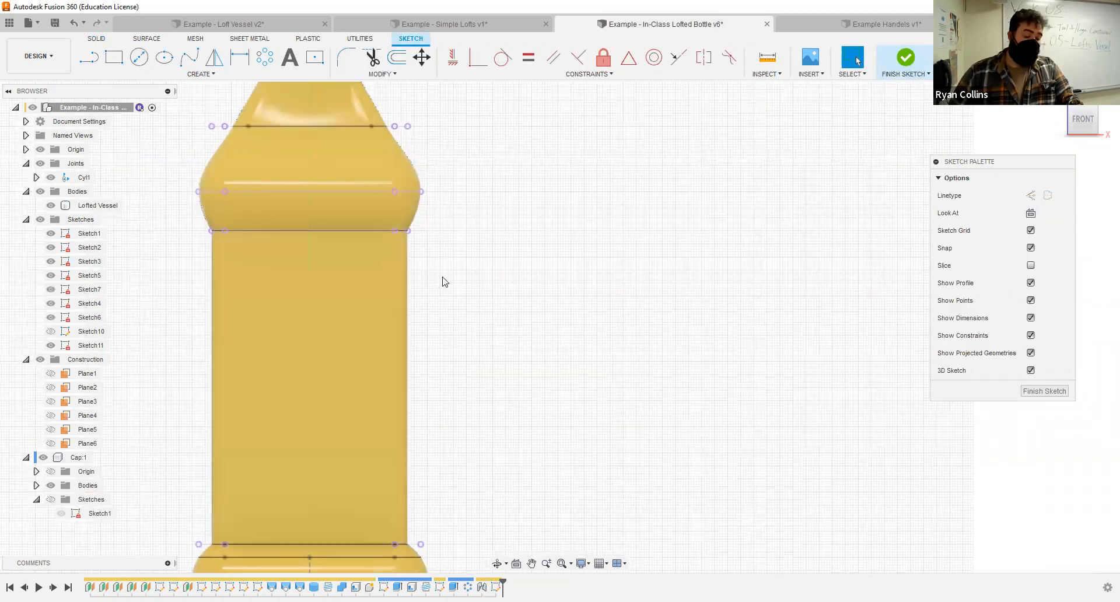
key(p)
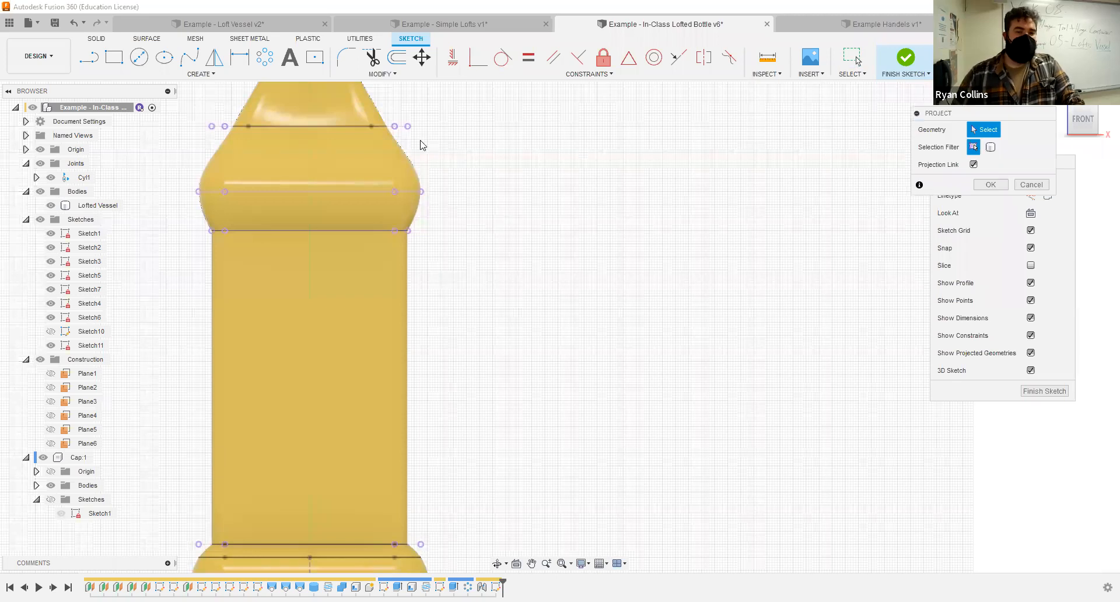
click(402, 151)
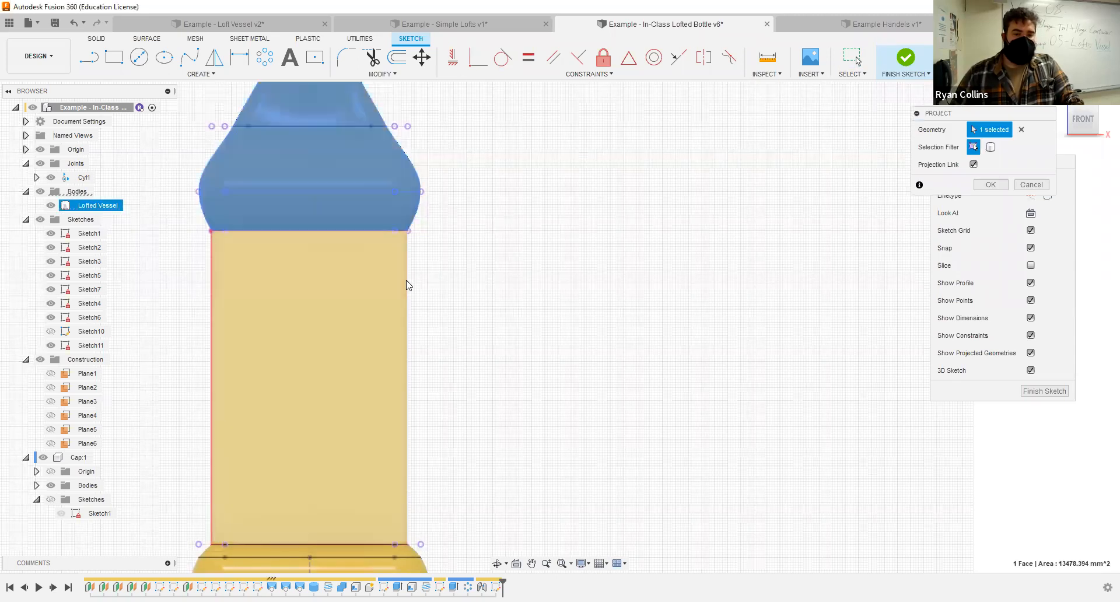
click(395, 353)
middle_drag(484, 270, 481, 317)
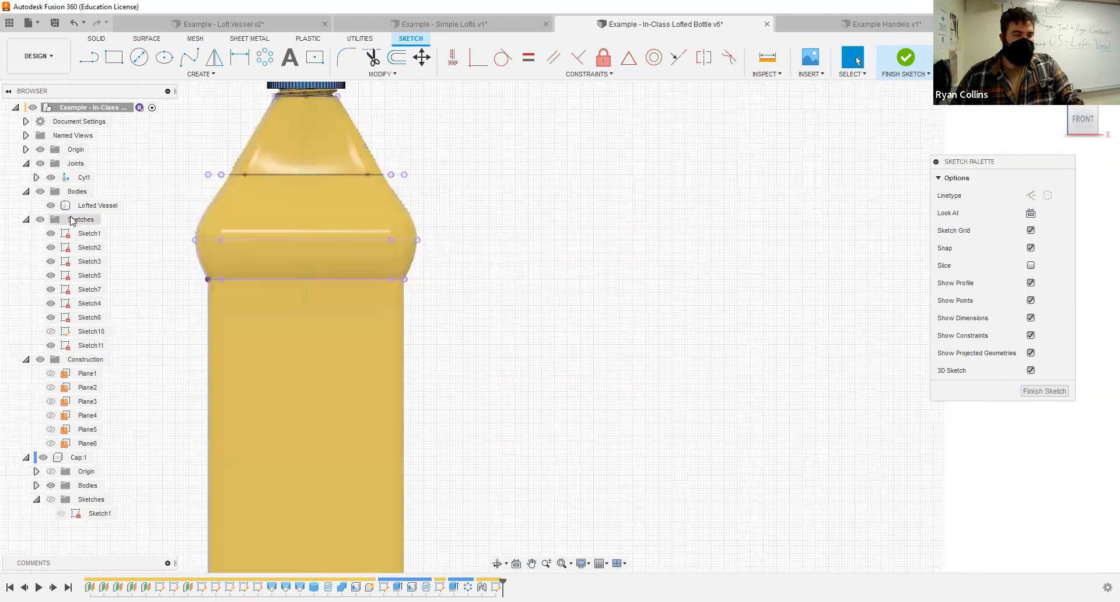
- Hide the Lofted Vessel body and sketch a three-point outward-bulging spline between the left projected edges, from about 205 mm down to about 90 mm height
click(50, 203)
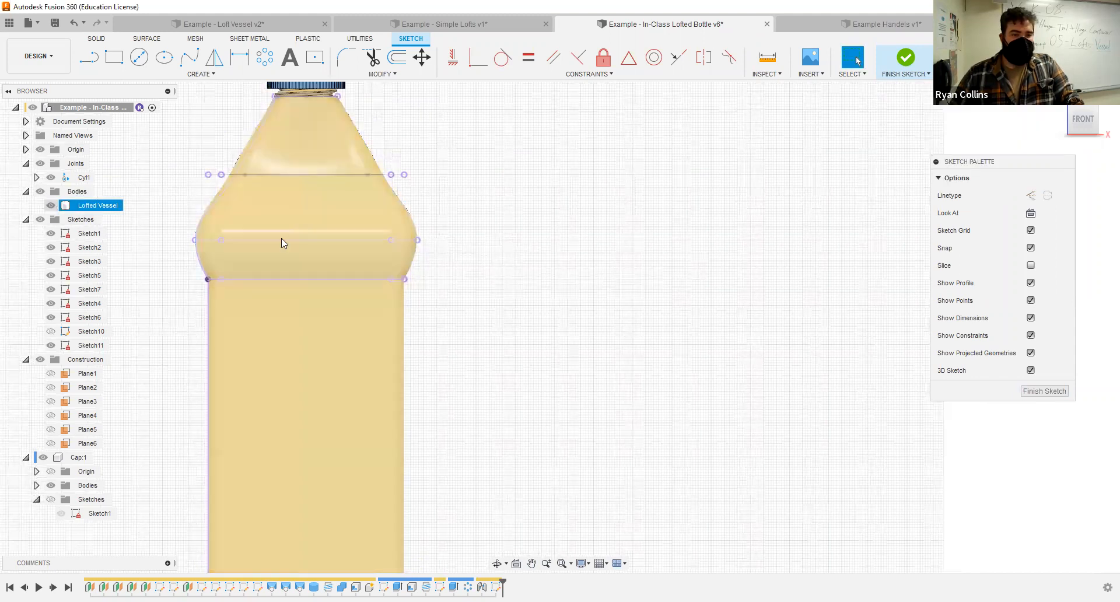
mouse_move(245, 333)
middle_down()
mouse_move(380, 252)
mouse_move(362, 288)
mouse_move(368, 308)
middle_up()
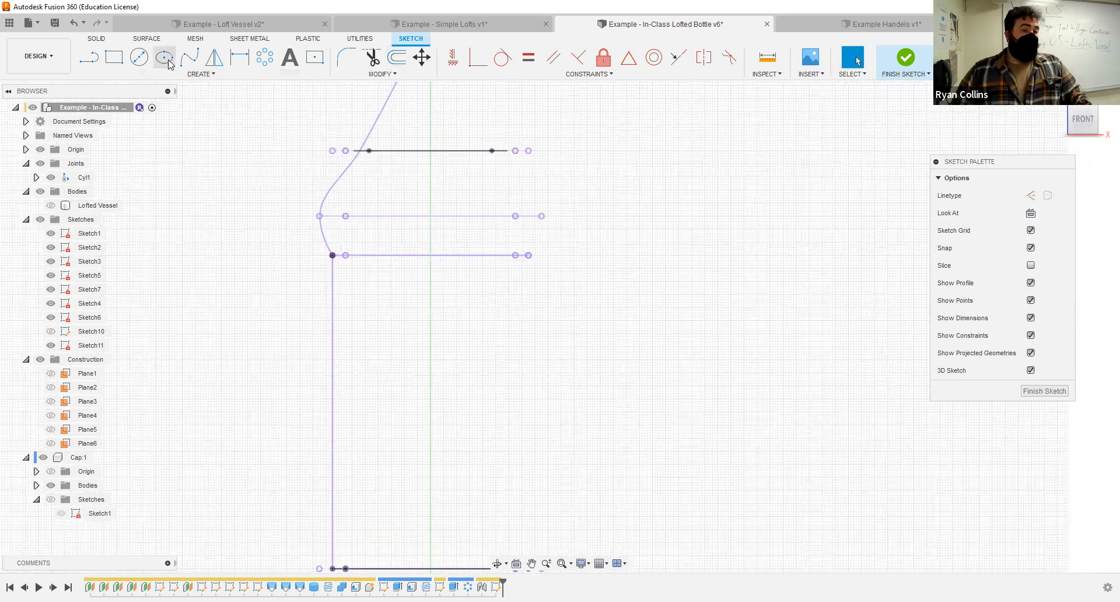
click(189, 57)
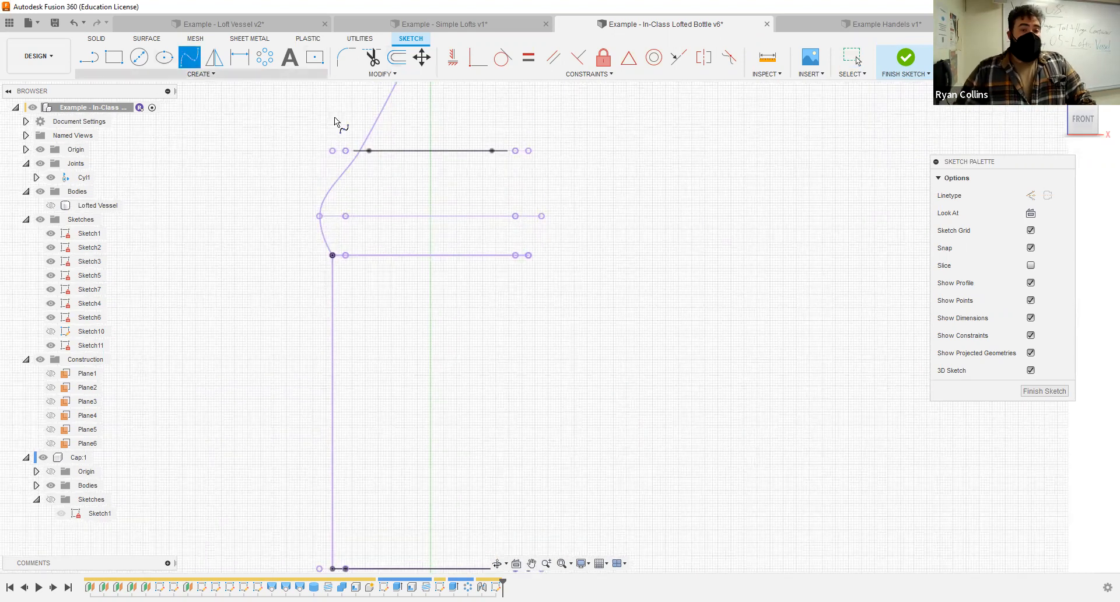
click(379, 115)
click(237, 180)
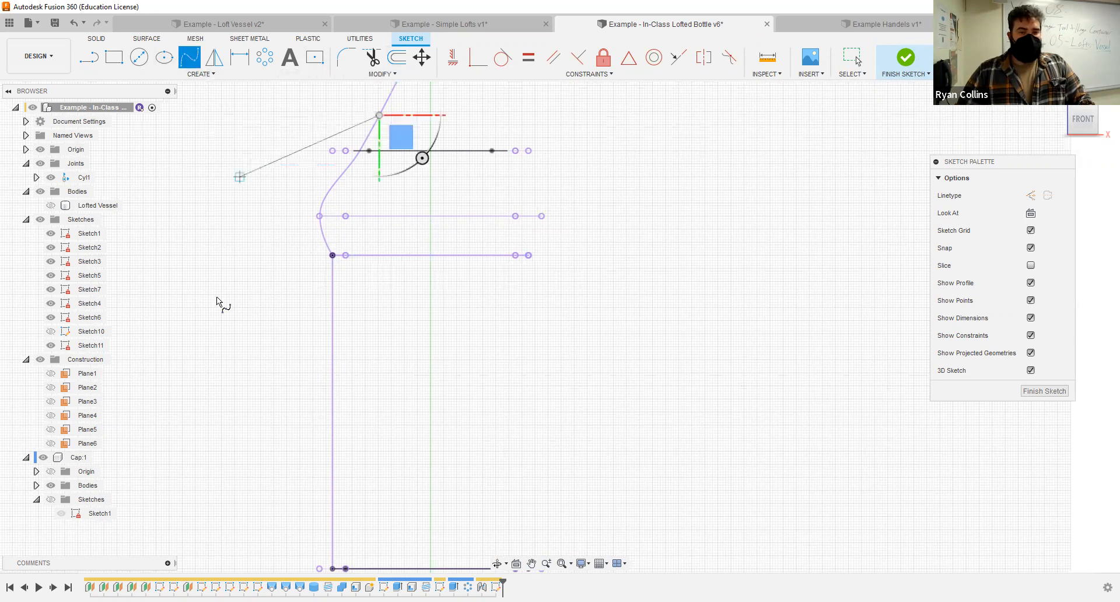
click(334, 411)
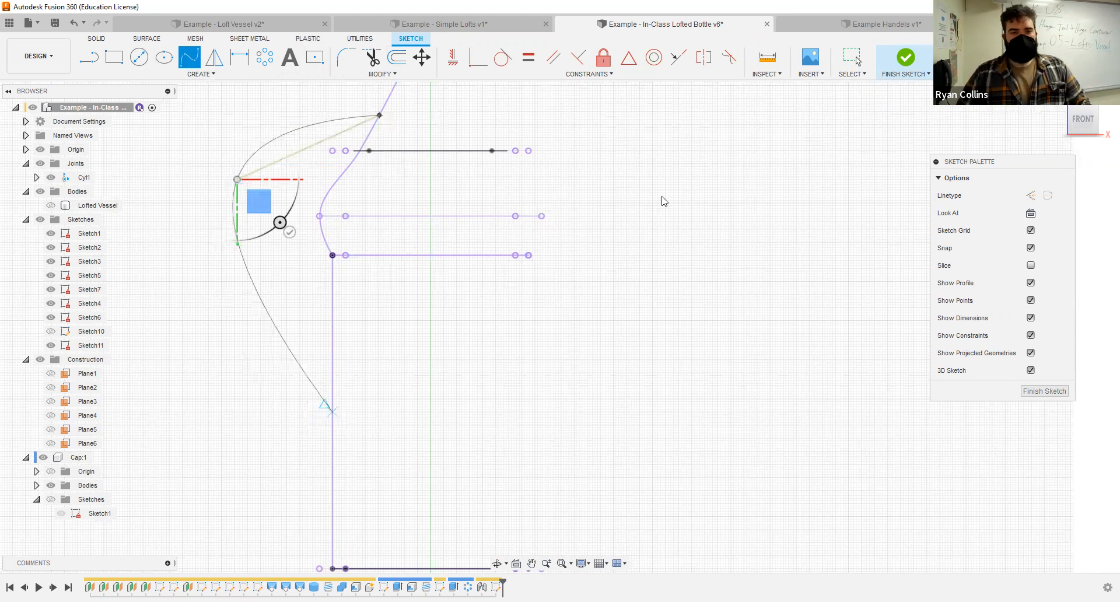
key(Return)
click(905, 58)
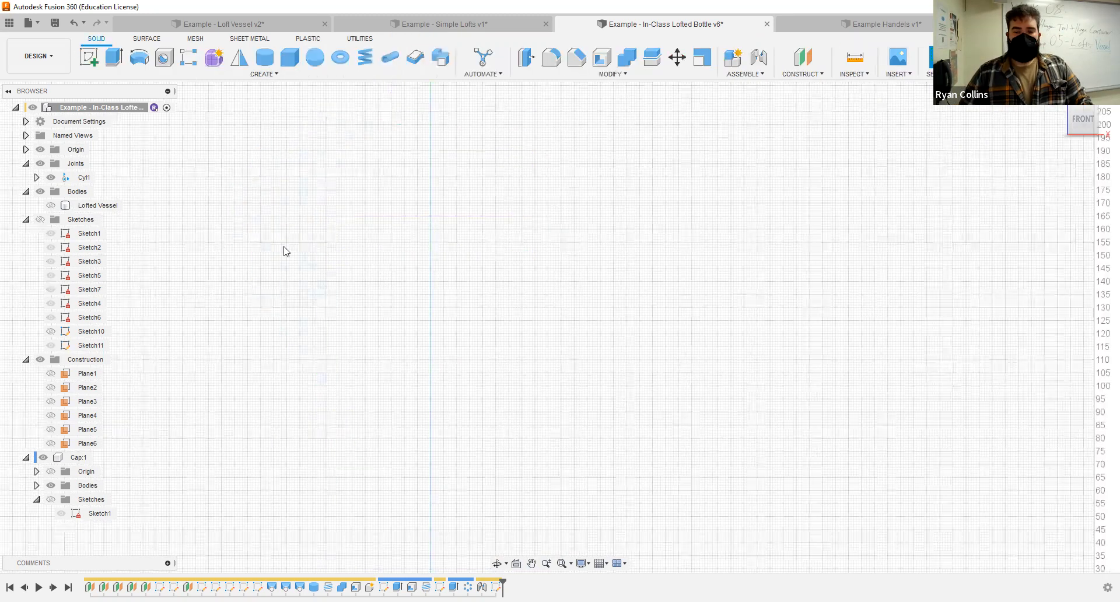
- Show the Lofted Vessel body and the sketches folder again, with the handle spline and bottle in view
click(52, 208)
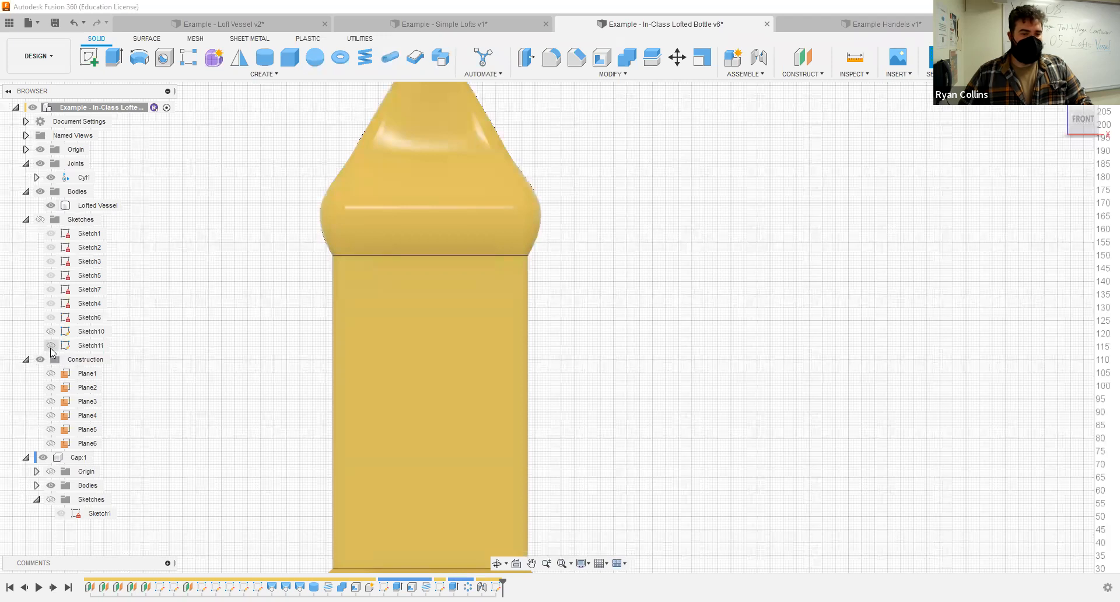
click(40, 219)
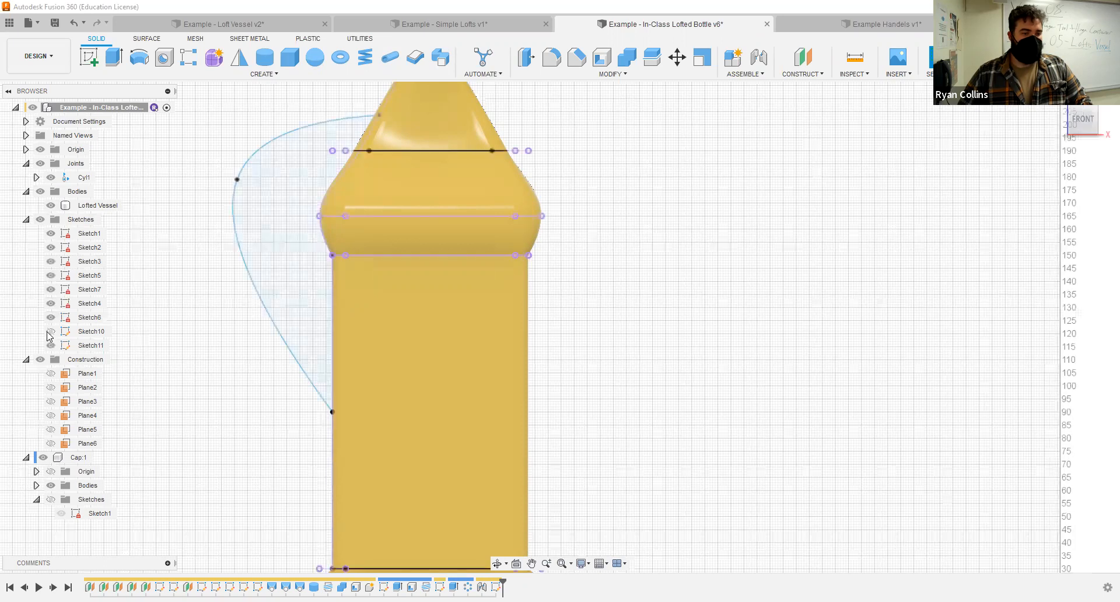
middle_drag(198, 238, 207, 313)
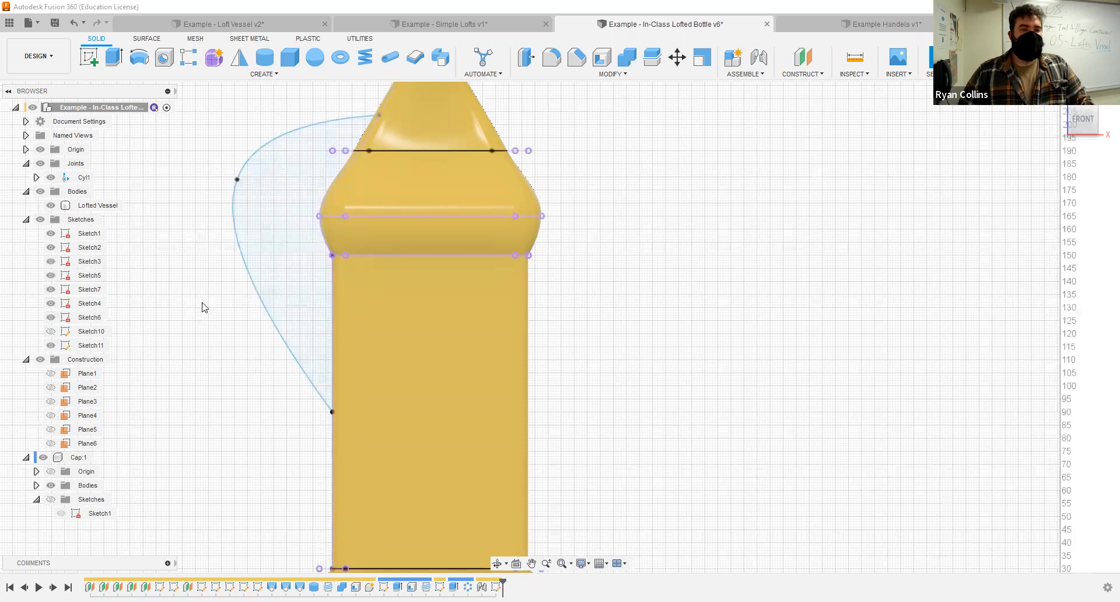
shift+middle_drag(193, 272, 213, 279)
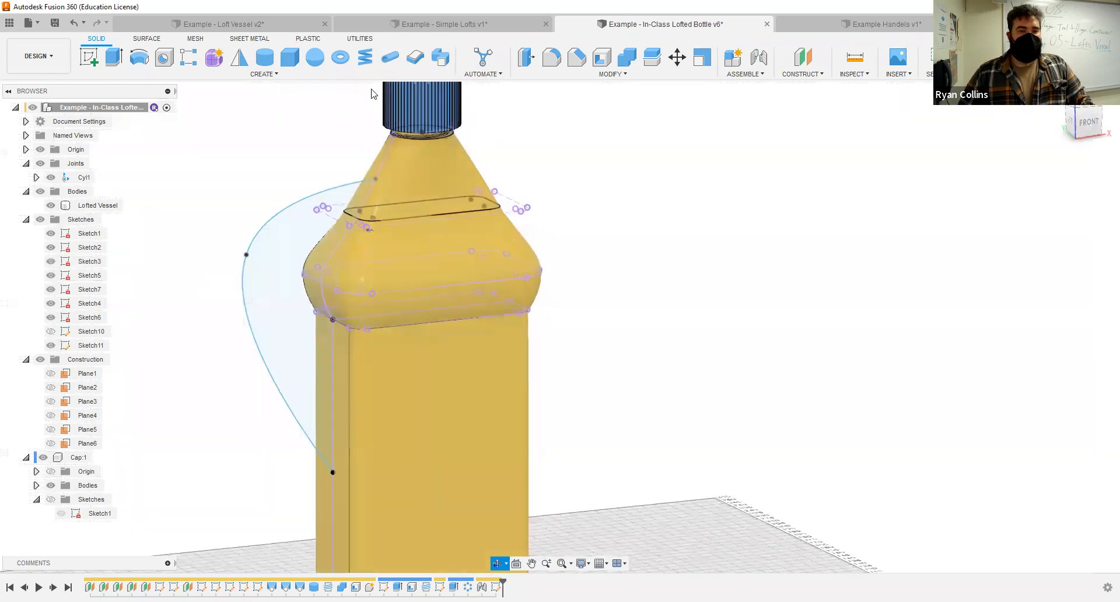
- Create a solid circular pipe with a 17 mm section size along the handle spline as a new body
click(390, 59)
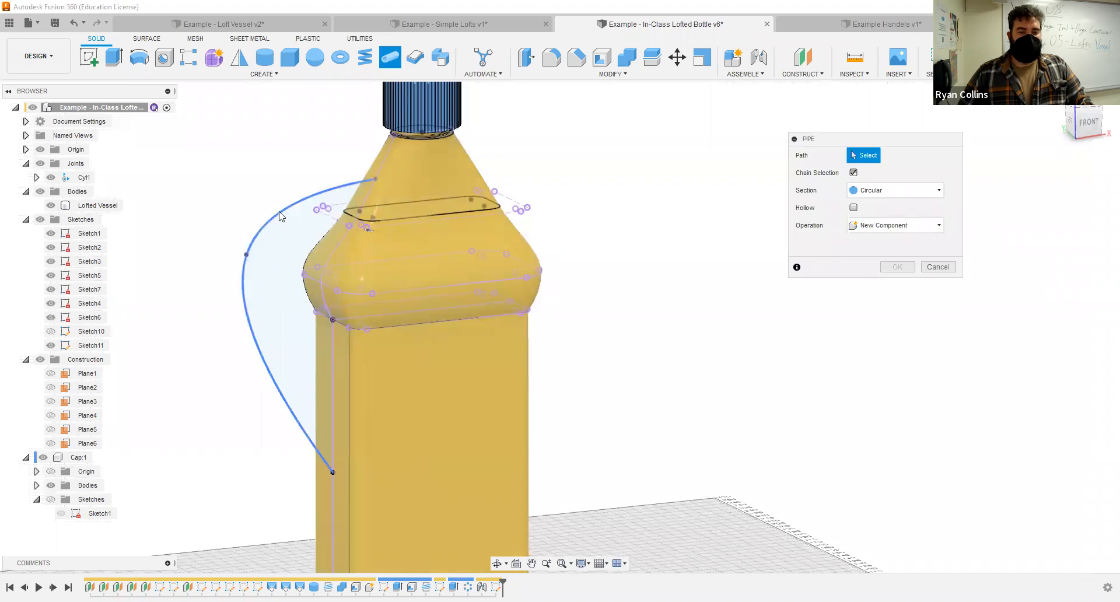
click(280, 216)
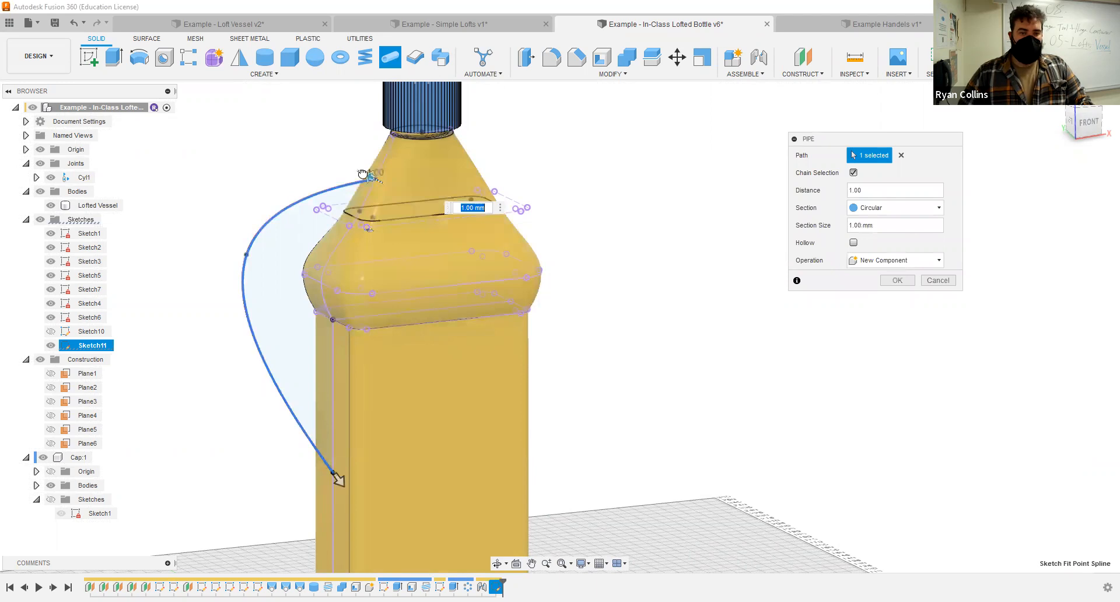
text(17)
key(Return)
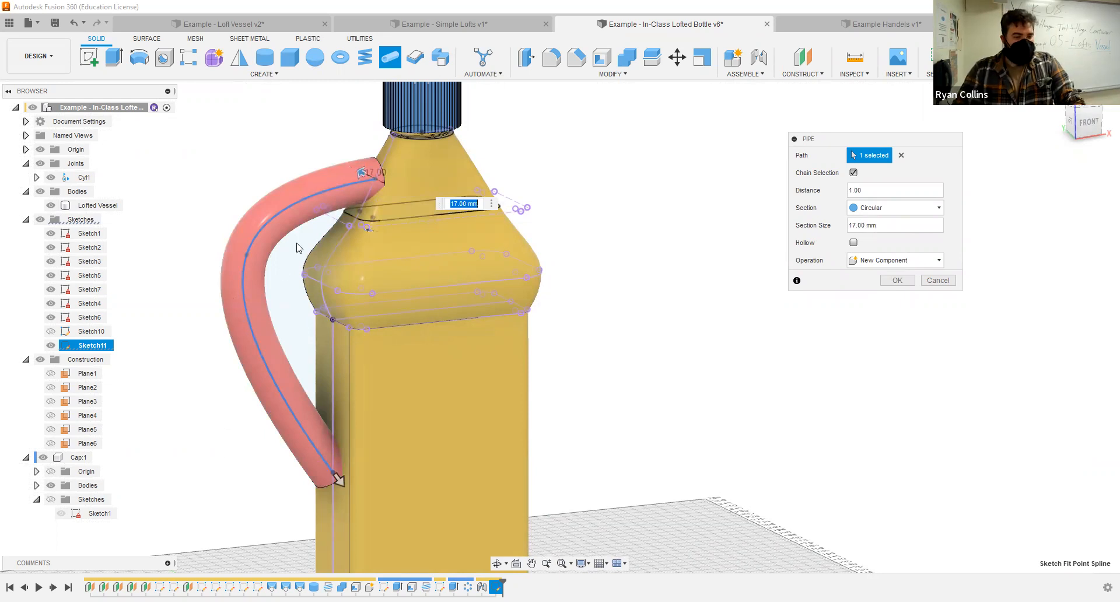
click(899, 262)
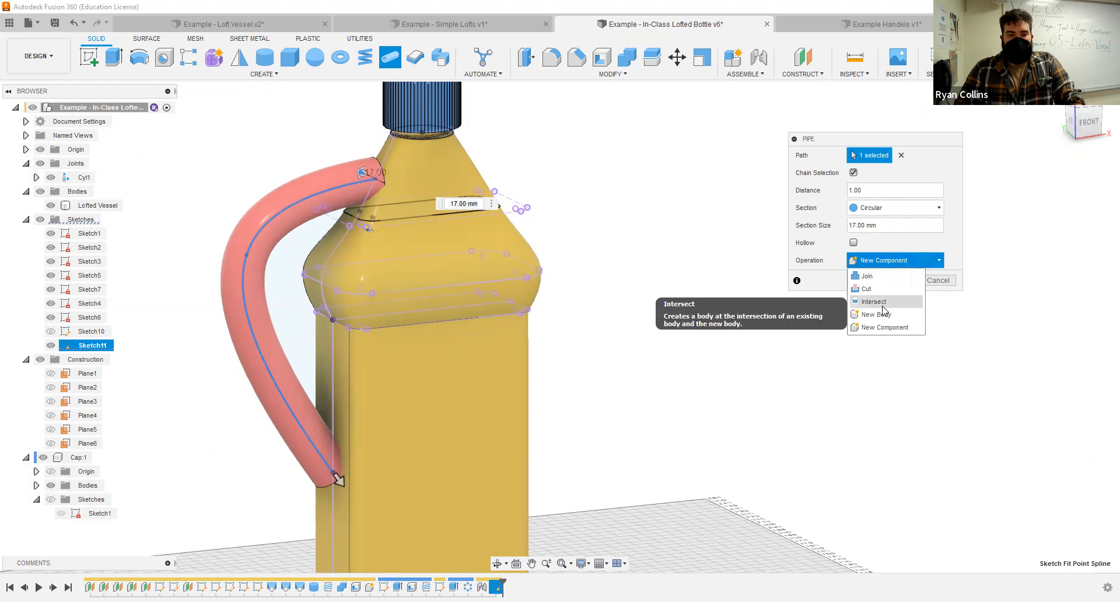
shift+middle_drag(659, 320, 645, 318)
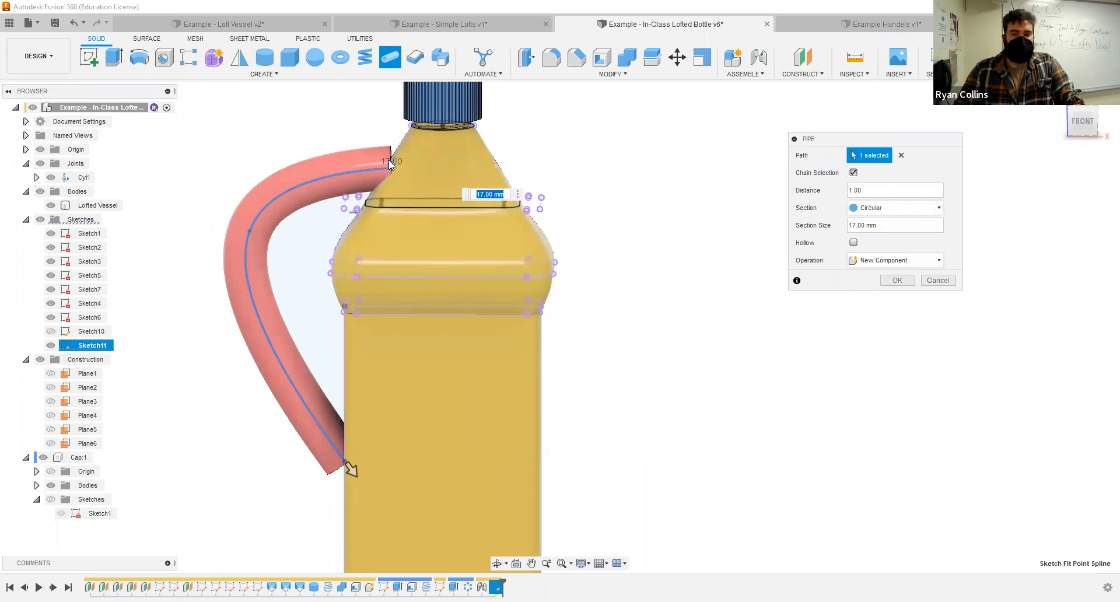
click(898, 262)
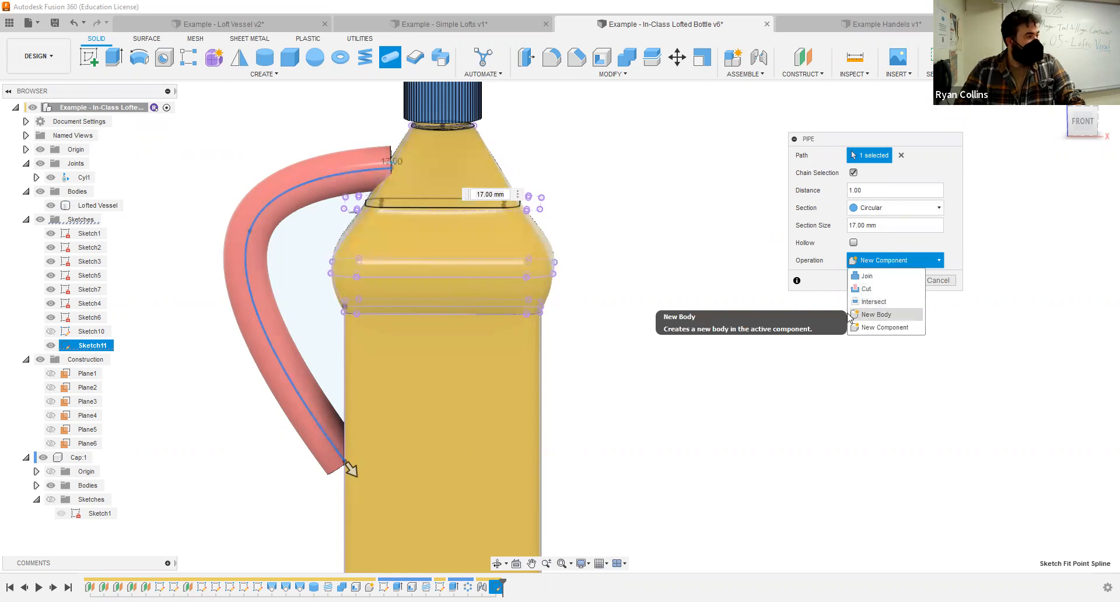
click(858, 315)
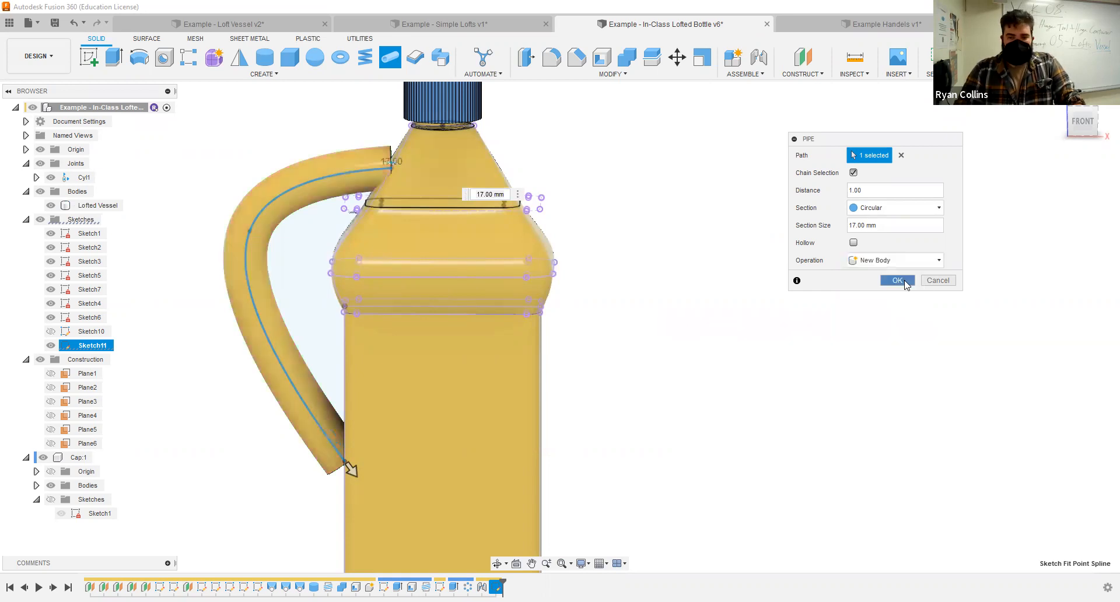
click(901, 280)
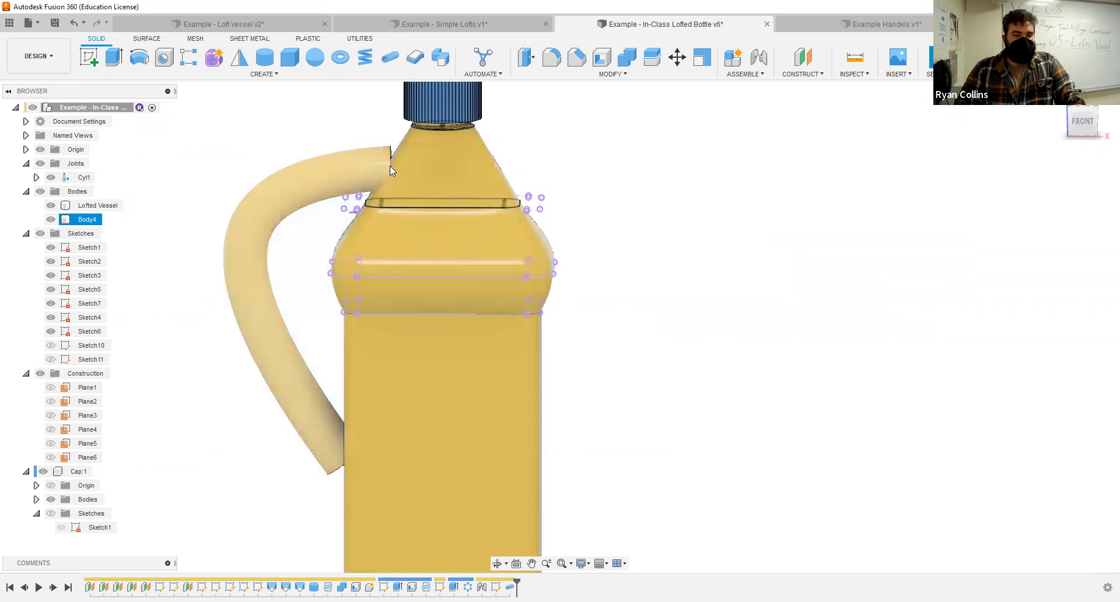
- Reopen the handle sketch from the front view and try to move the spline 5 mm in X toward the bottle
click(355, 410)
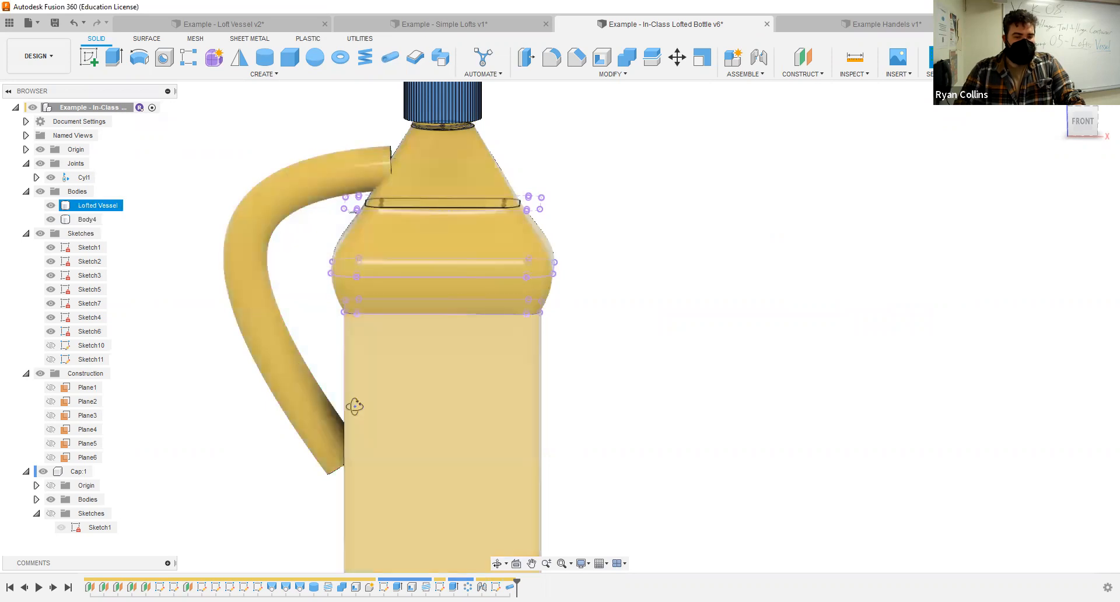
click(1084, 120)
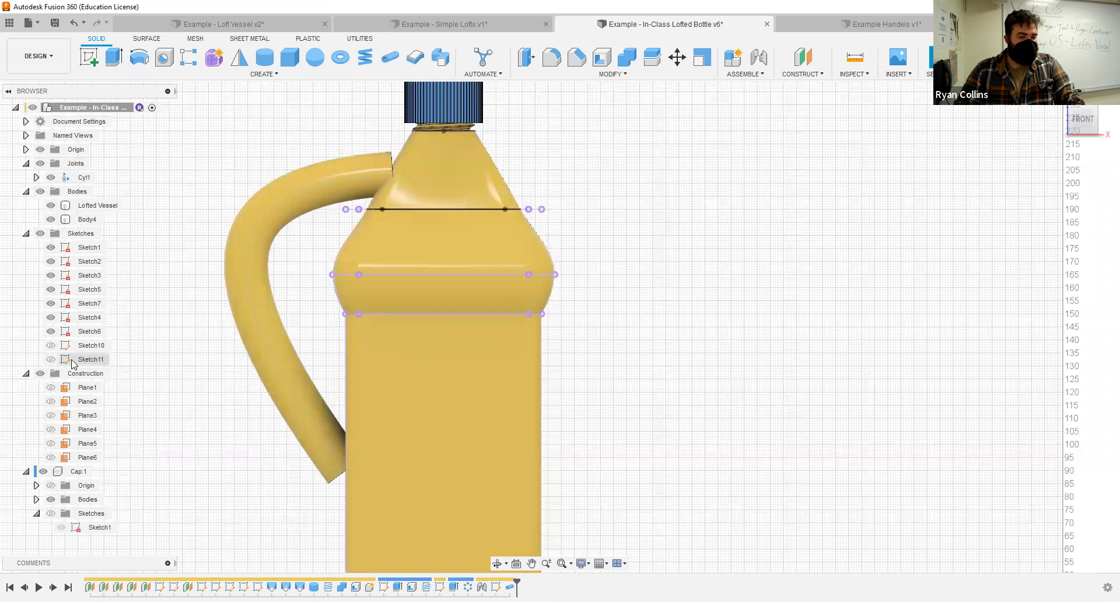
click(70, 362)
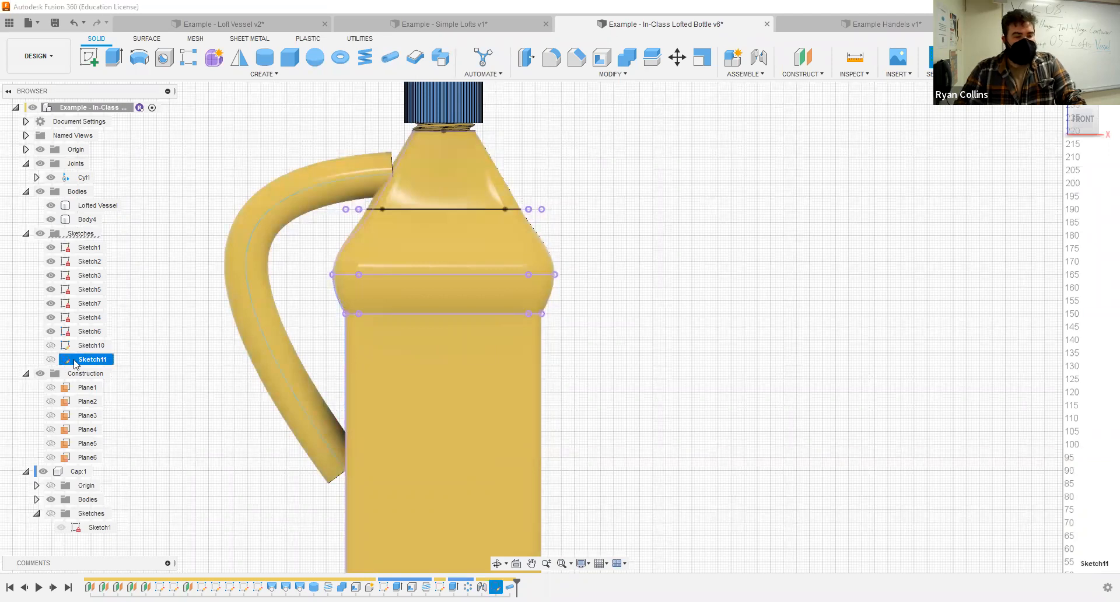
right_click(75, 363)
click(85, 399)
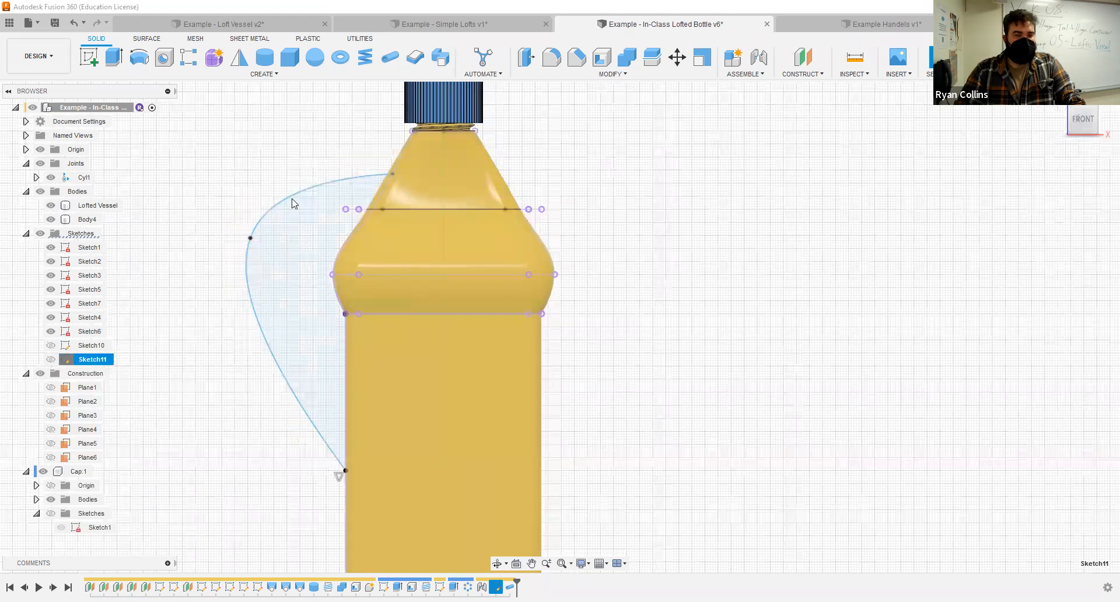
click(308, 191)
key(m)
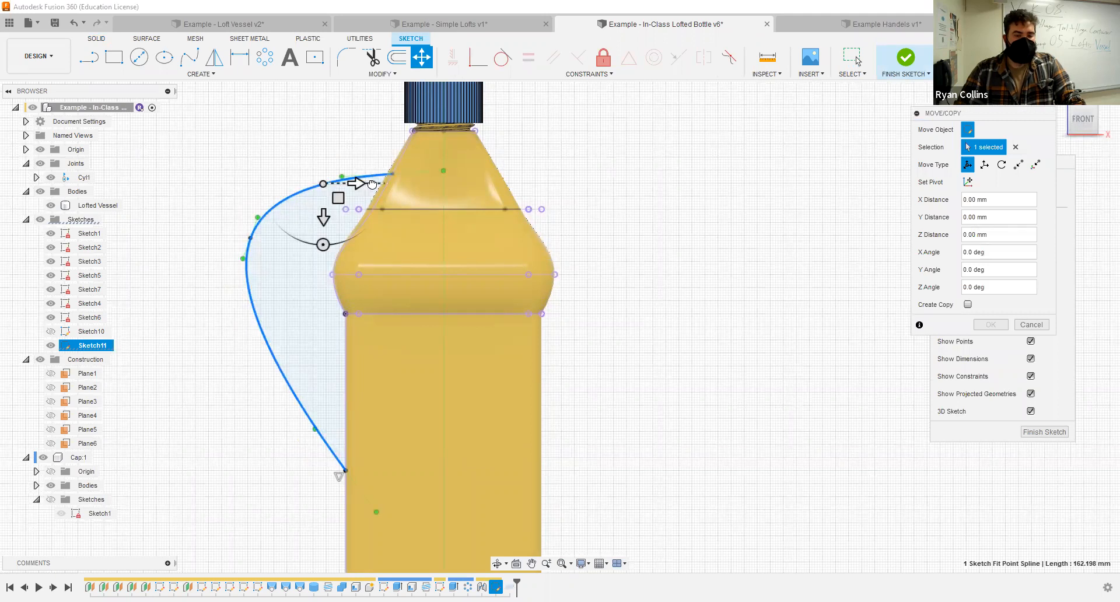
drag(368, 184, 381, 183)
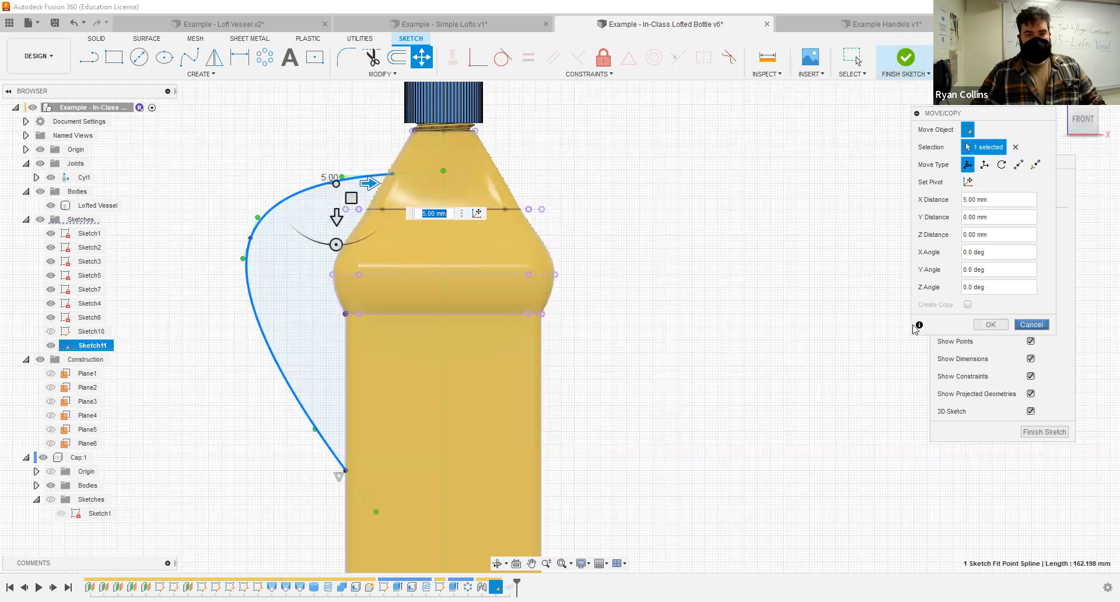
key(Return)
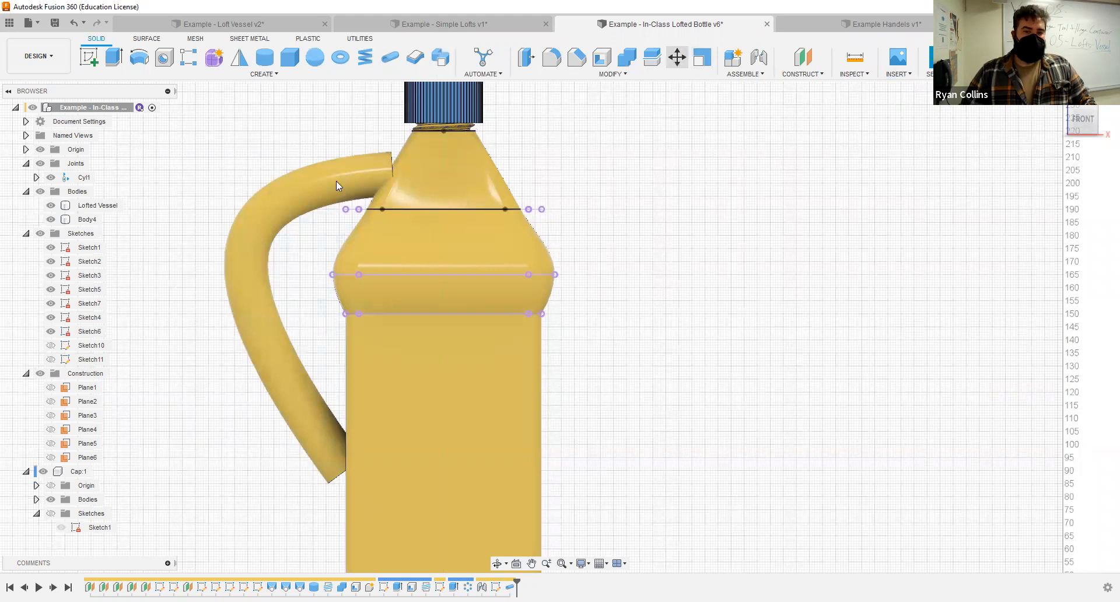
- Start moving the handle pipe body and set the move pivot at the centre of its upper end face
key(m)
click(1014, 129)
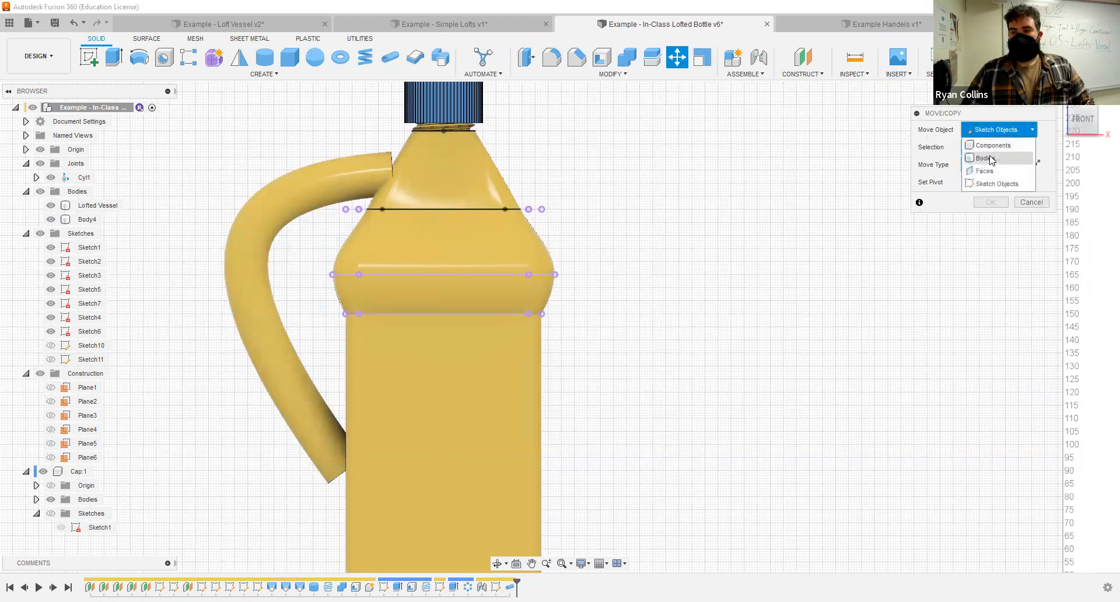
click(992, 158)
click(334, 176)
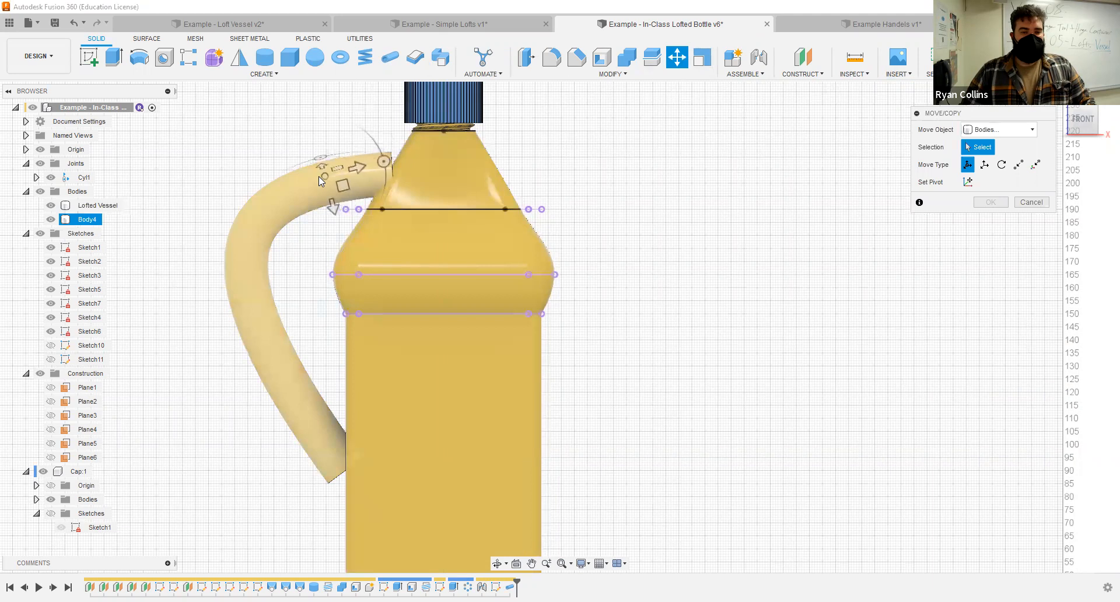
click(314, 180)
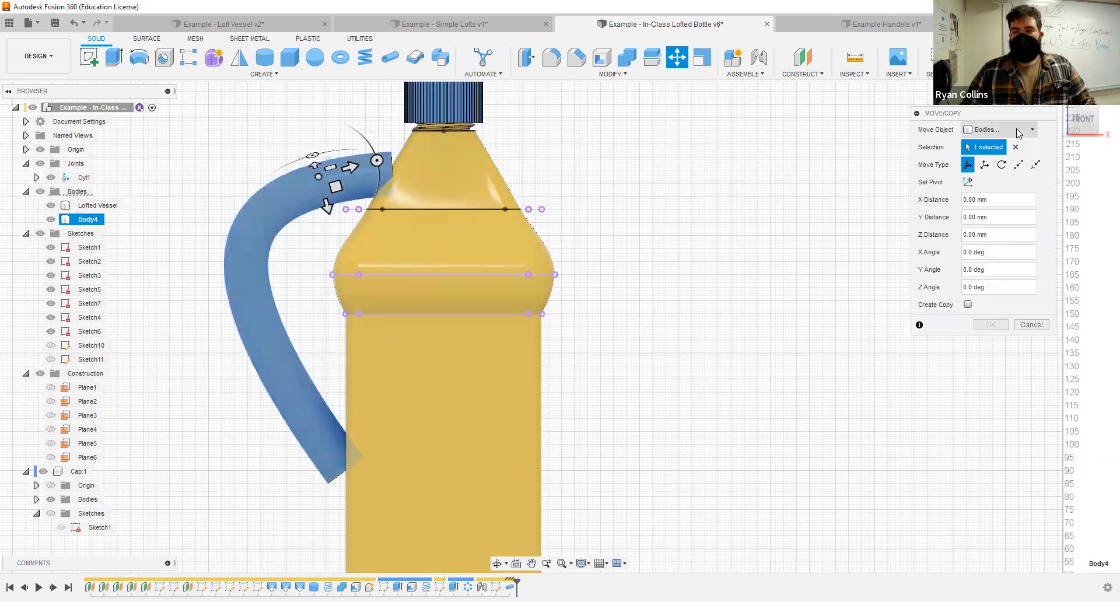
click(968, 182)
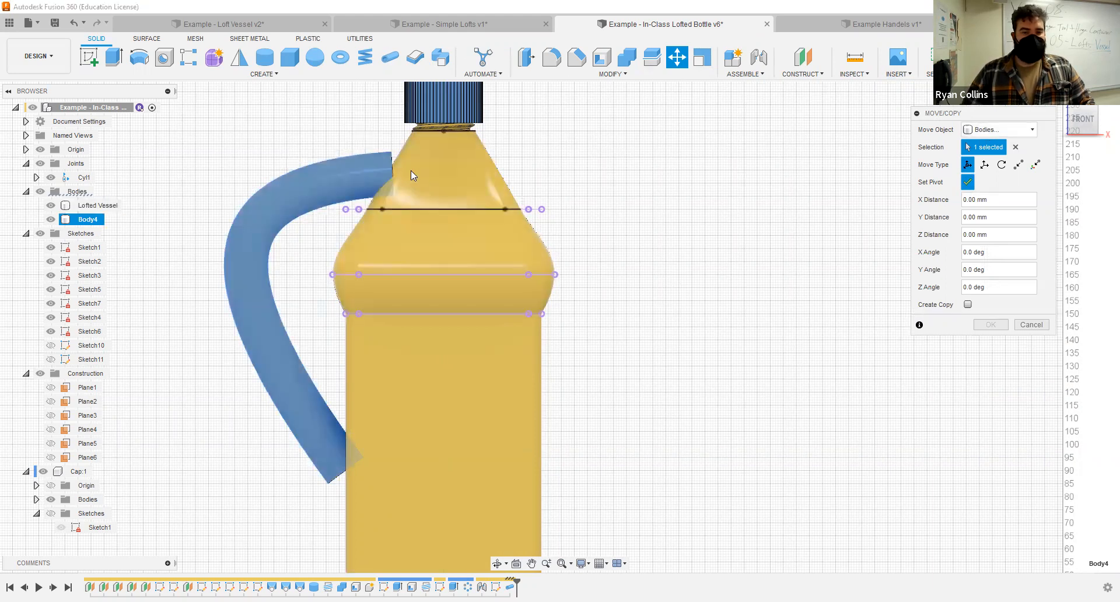
click(390, 161)
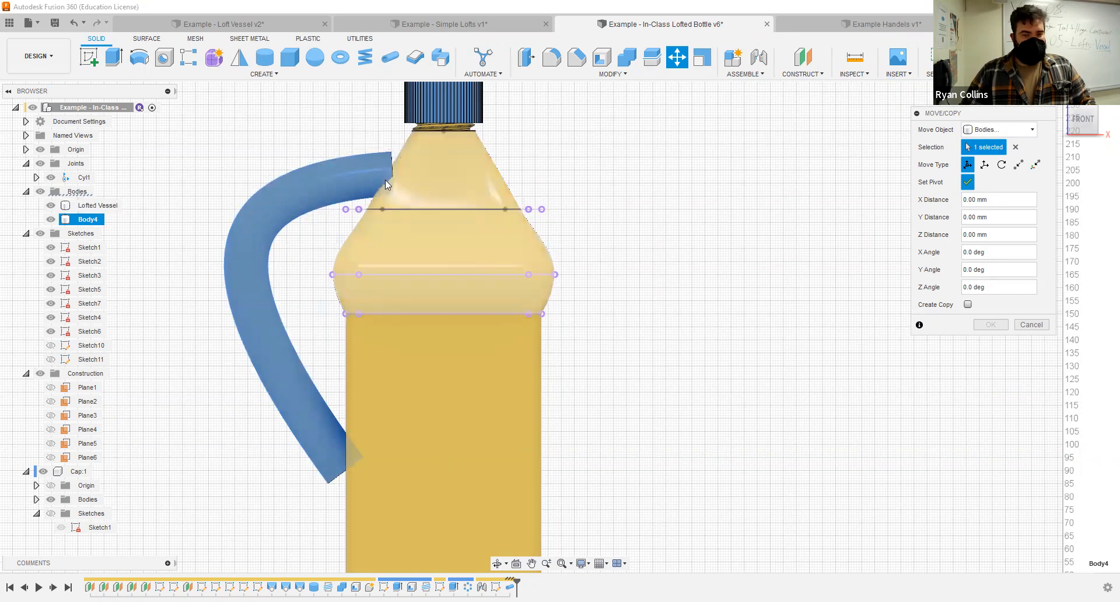
shift+middle_drag(385, 180, 413, 165)
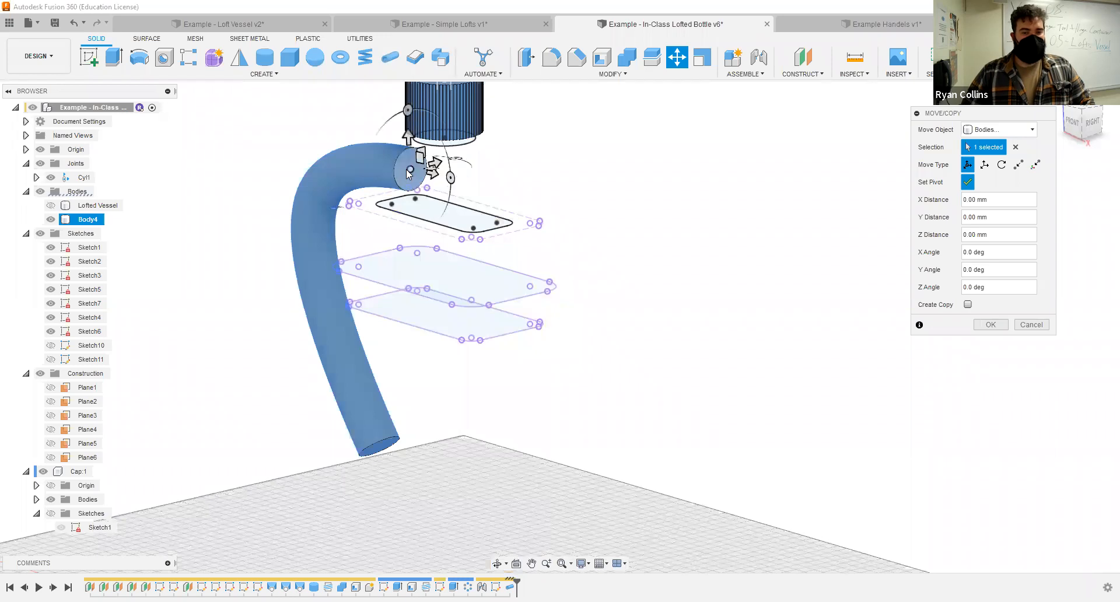
mouse_move(443, 230)
shift+middle_down()
mouse_move(458, 225)
mouse_move(425, 221)
shift+middle_up()
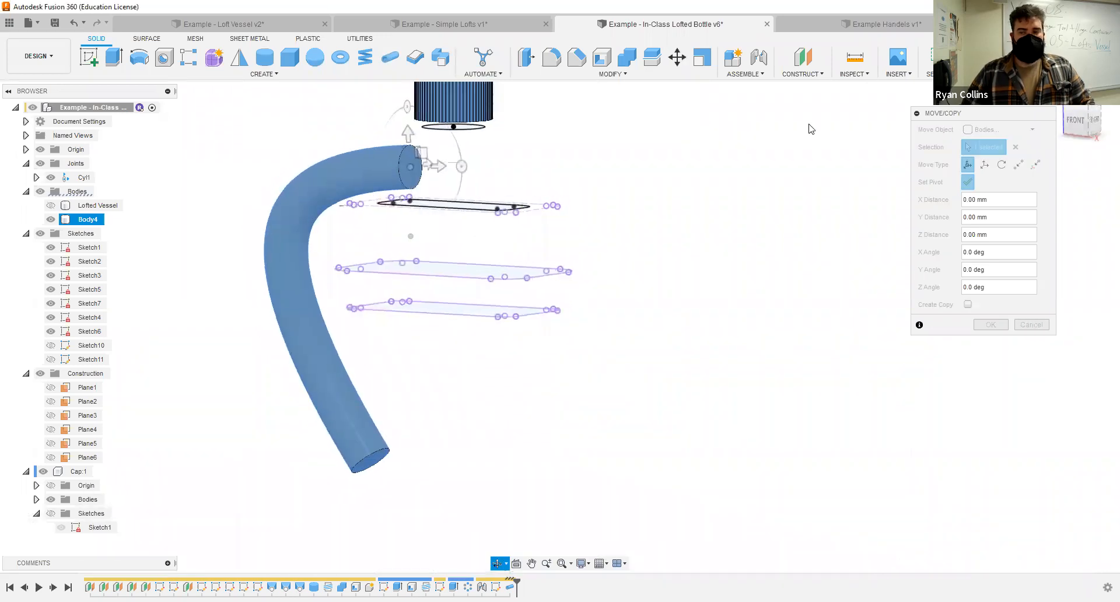
- Show the Lofted Vessel from the front and try to shift the handle body 5 mm horizontally into the bottle
click(1078, 120)
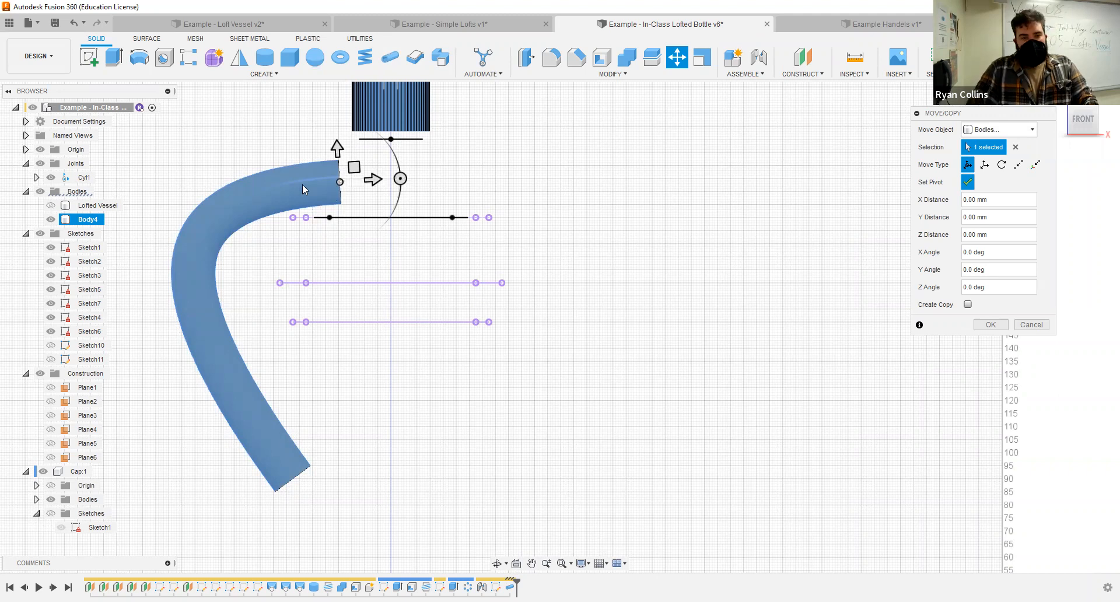
click(51, 205)
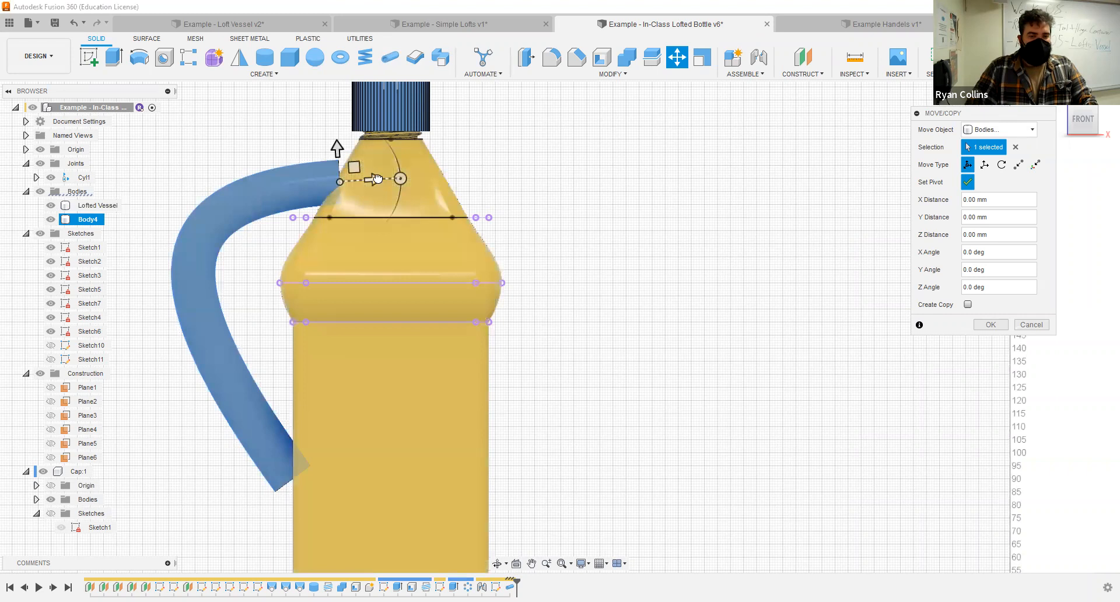
drag(380, 179, 393, 179)
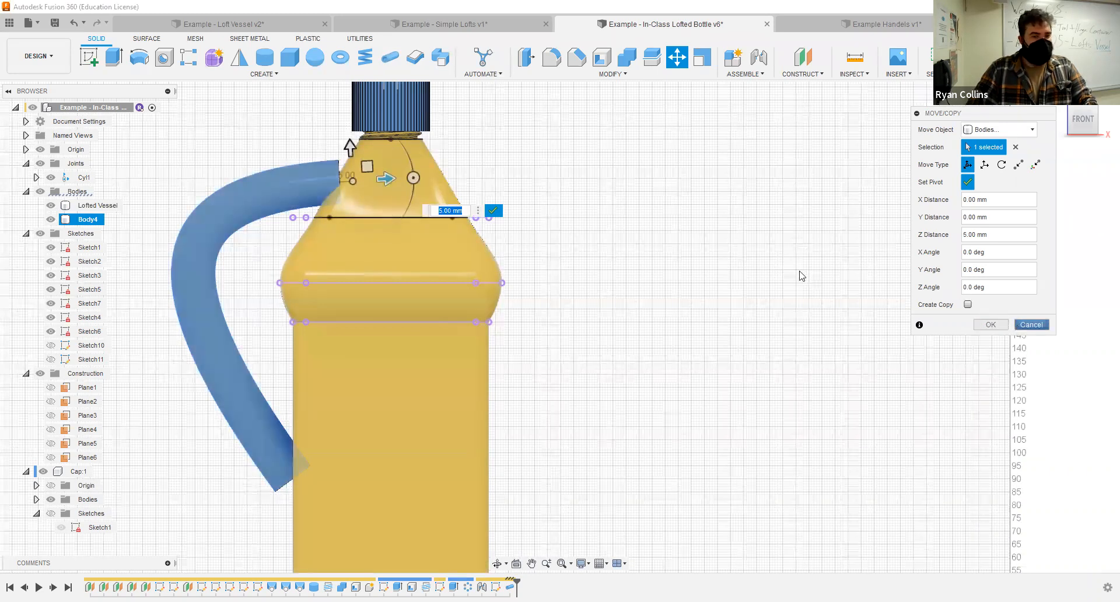
key(Return)
- Make the handle's spline sketch visible, open it for editing and hide the Lofted Vessel body
click(56, 360)
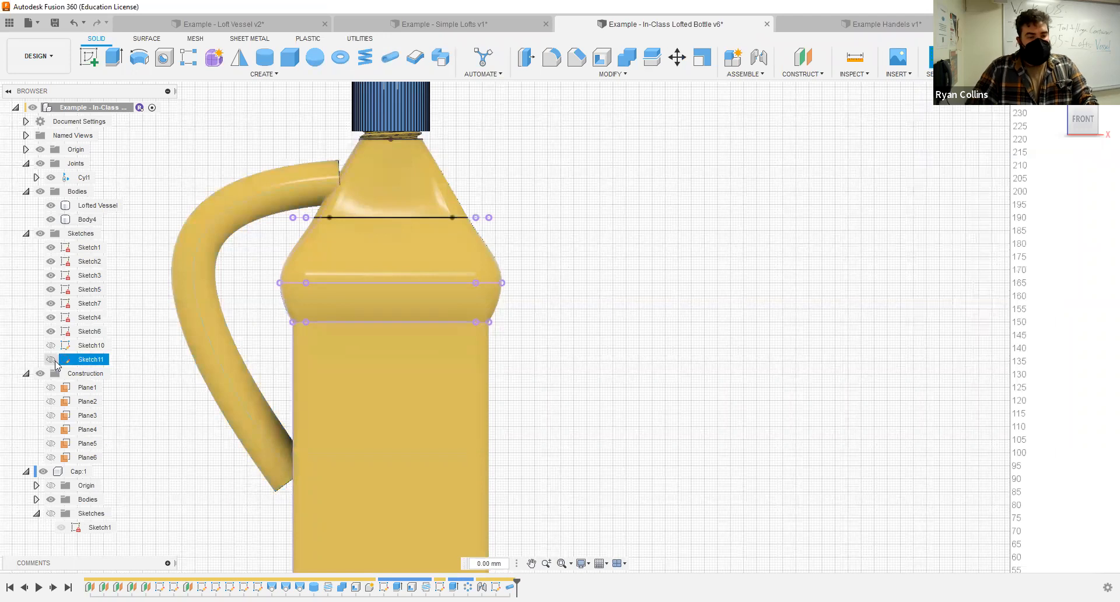
click(50, 359)
right_click(56, 365)
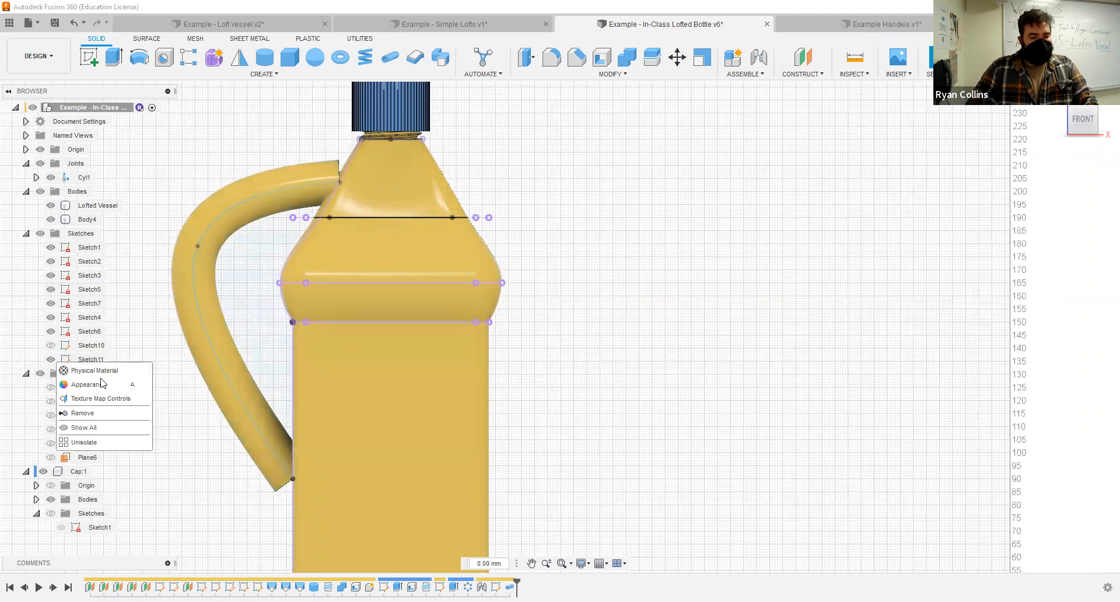
double_click(81, 360)
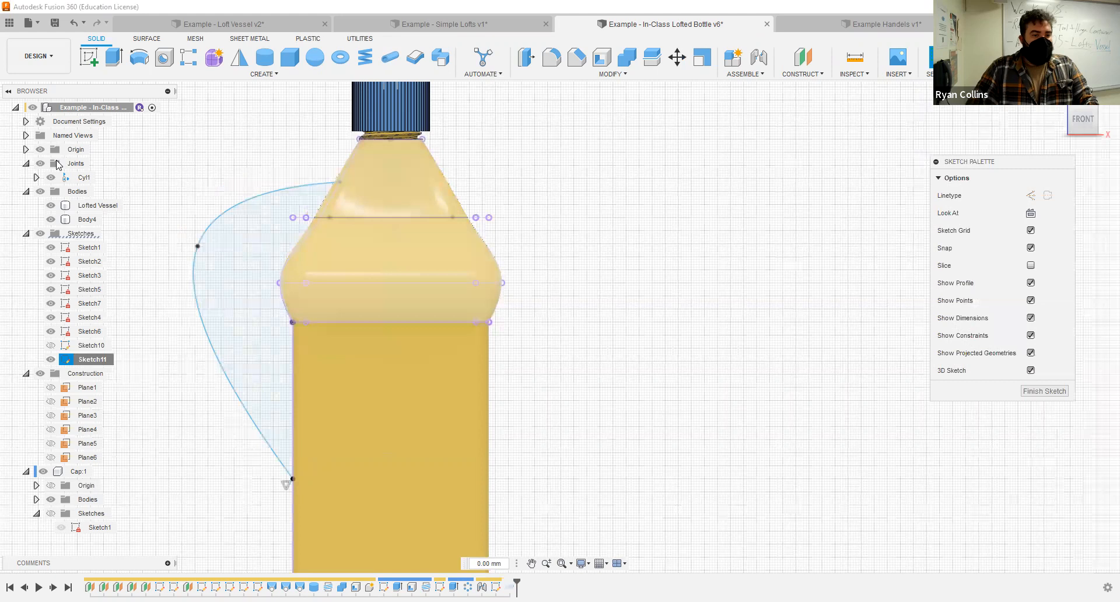
click(50, 205)
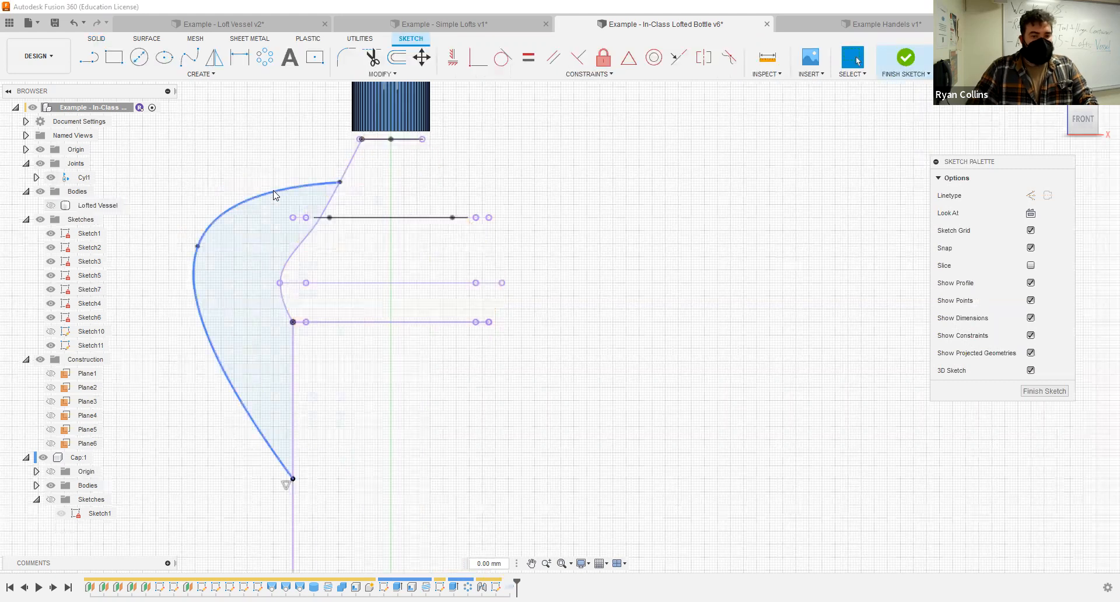
- Delete the coincident constraints tying the spline's upper and lower endpoints to the projected bottle edges
click(339, 182)
scroll(341, 180, up, 3)
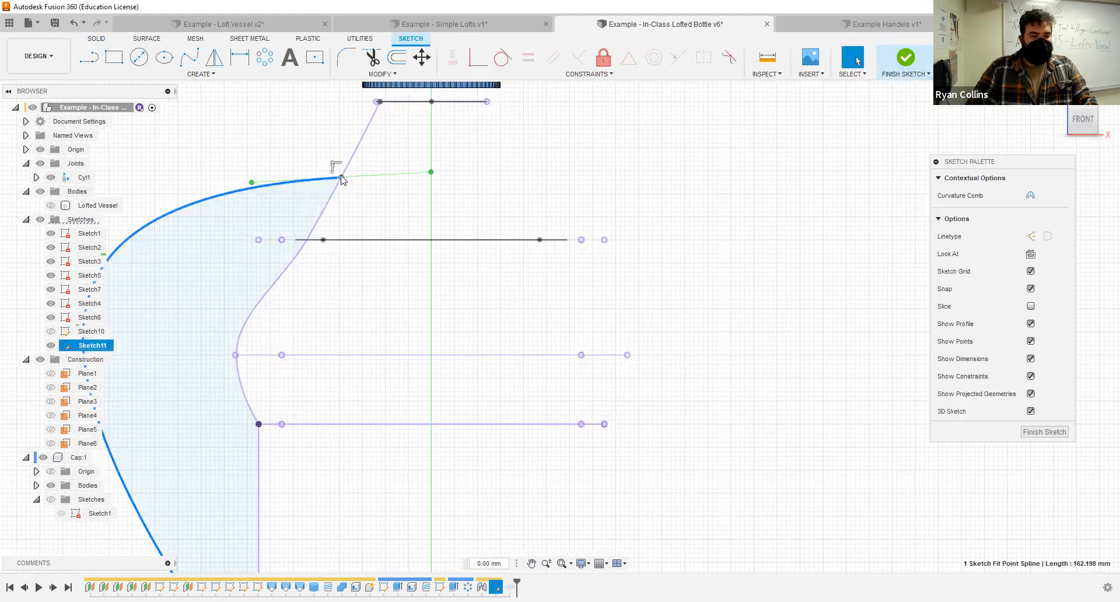
right_click(343, 179)
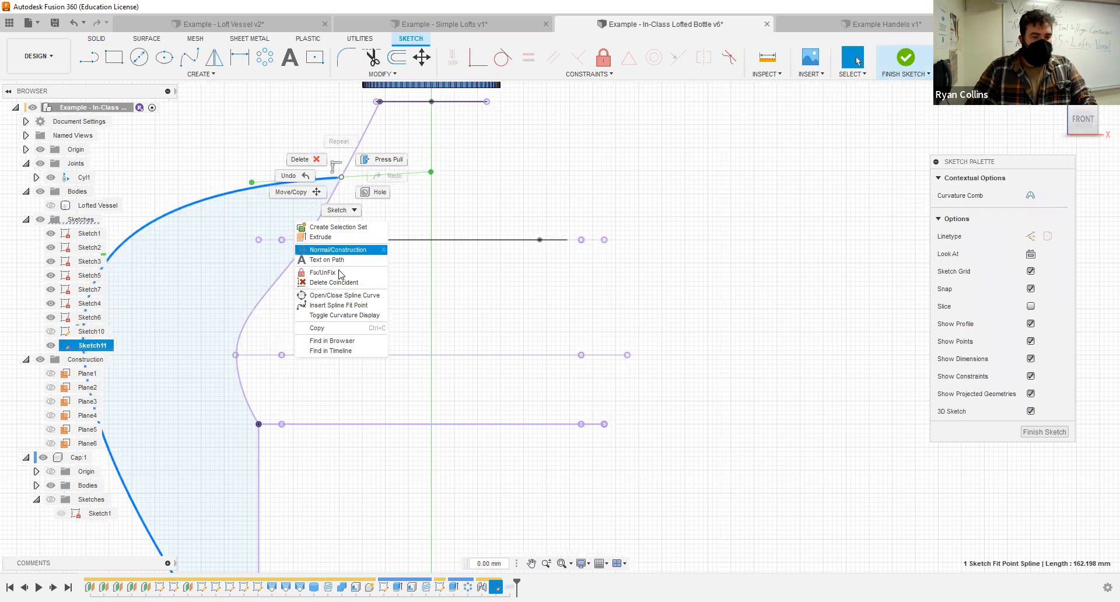
click(328, 284)
middle_drag(262, 369, 295, 210)
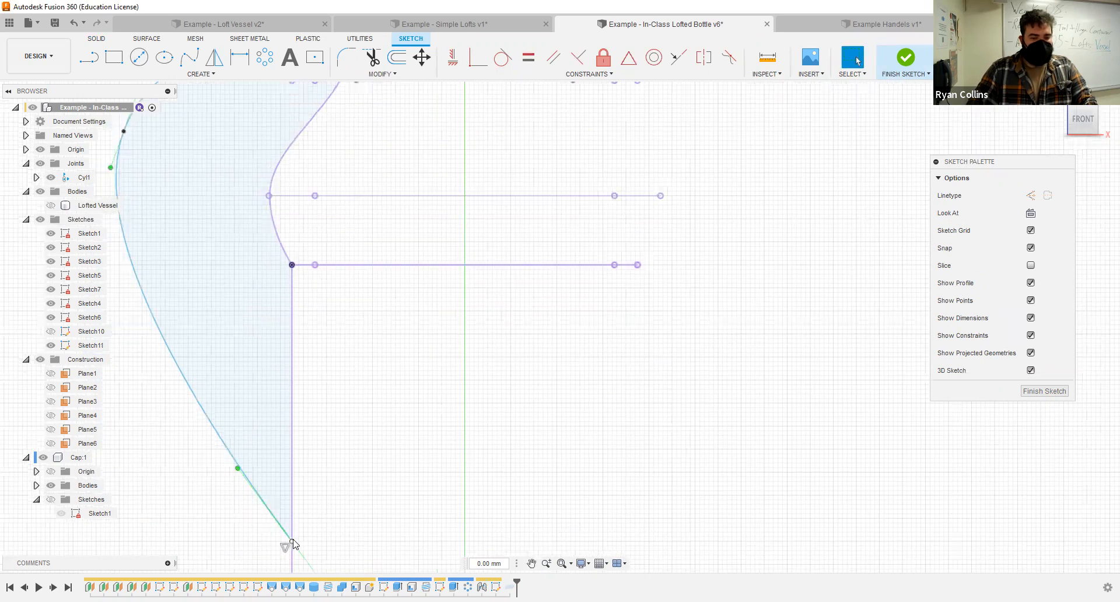
right_click(293, 541)
click(299, 505)
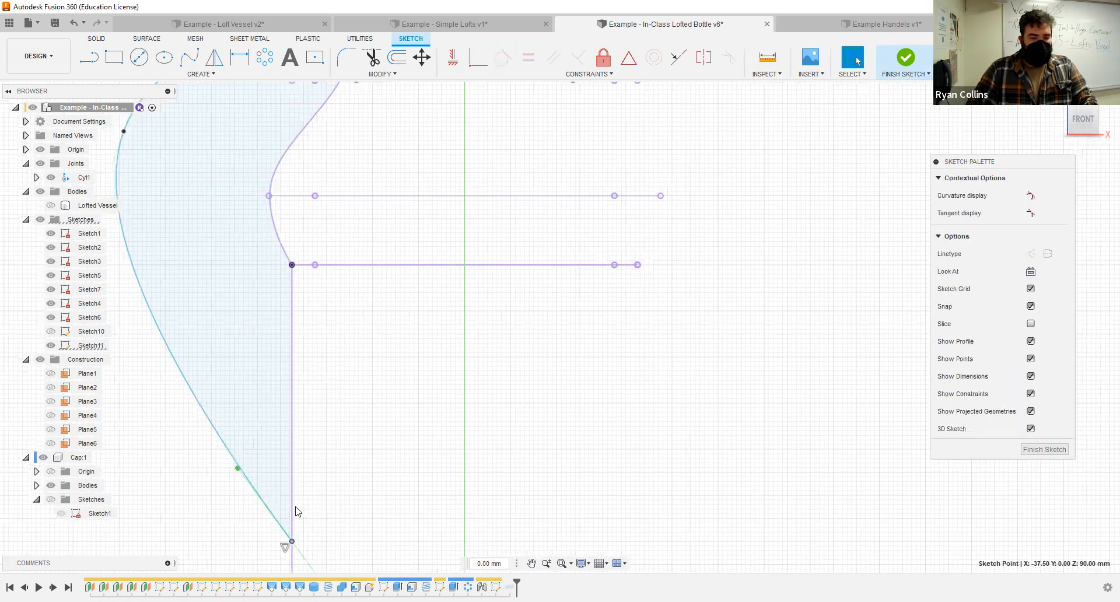
scroll(281, 379, down, 3)
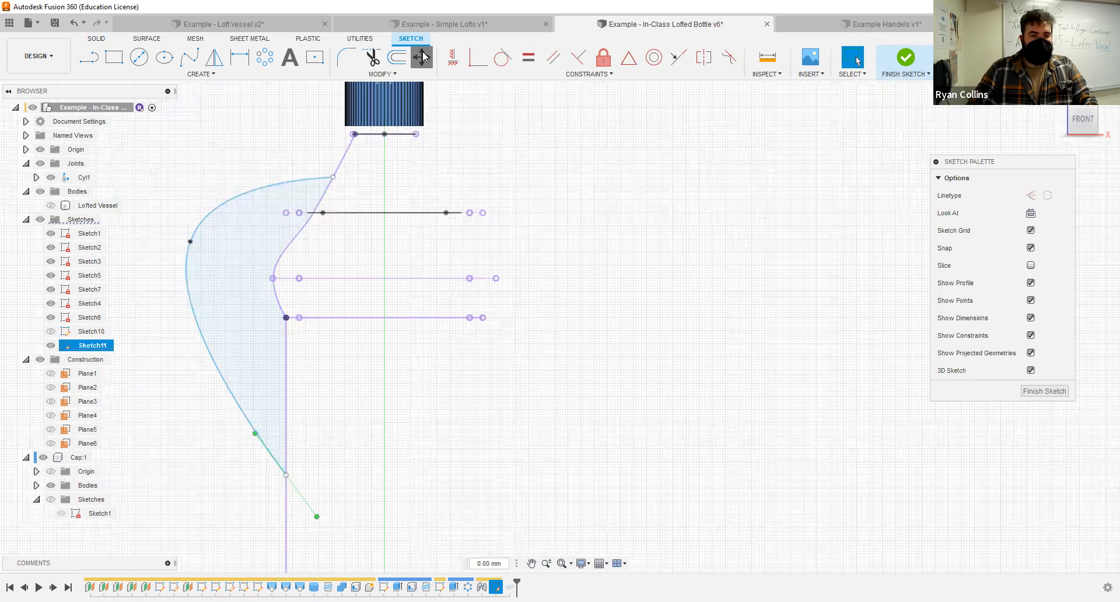
- Move the handle spline 5 mm in X into the bottle, finish the sketch and show the Lofted Vessel body again
click(285, 194)
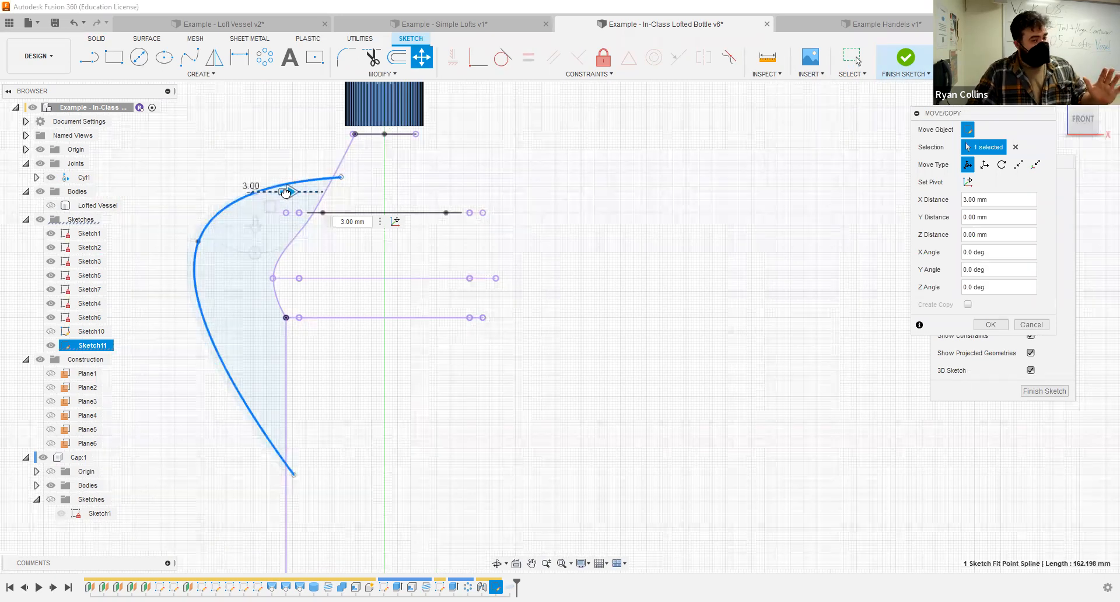
drag(291, 192, 296, 192)
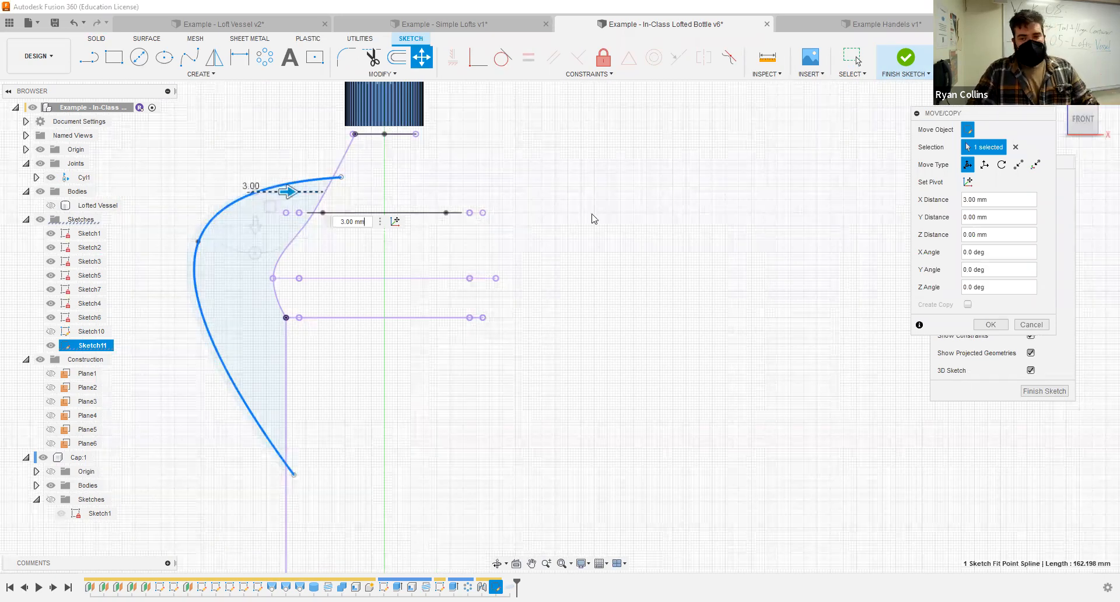
click(991, 326)
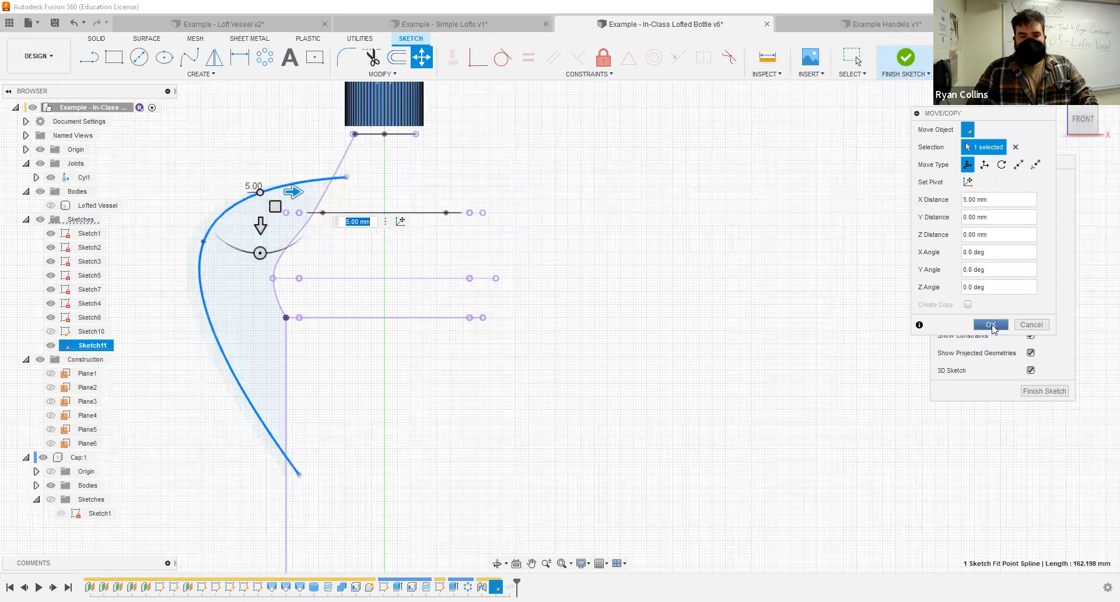
click(904, 61)
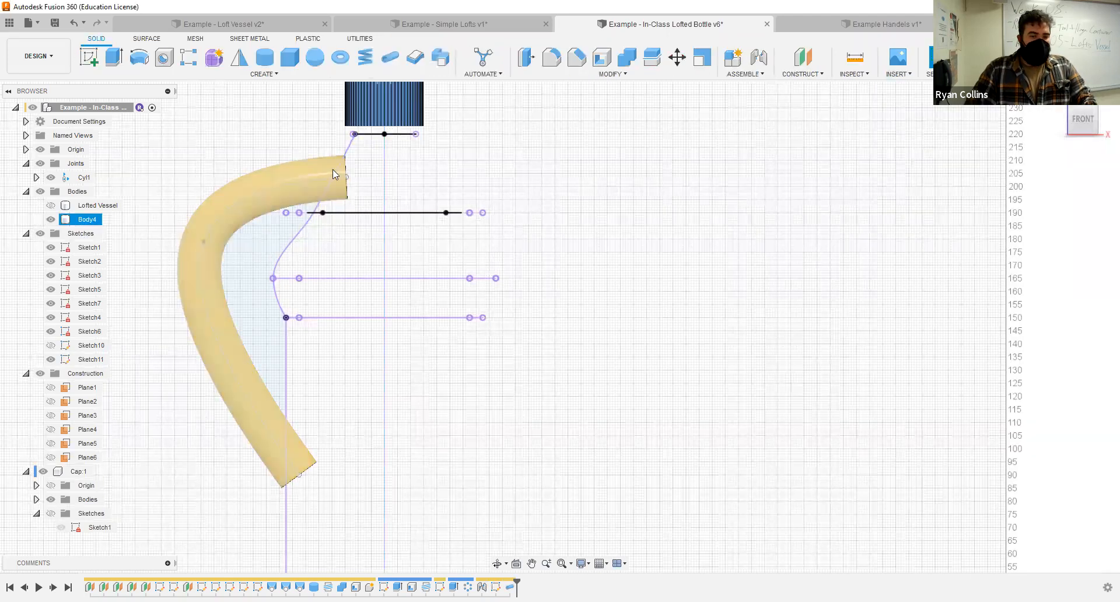
click(51, 205)
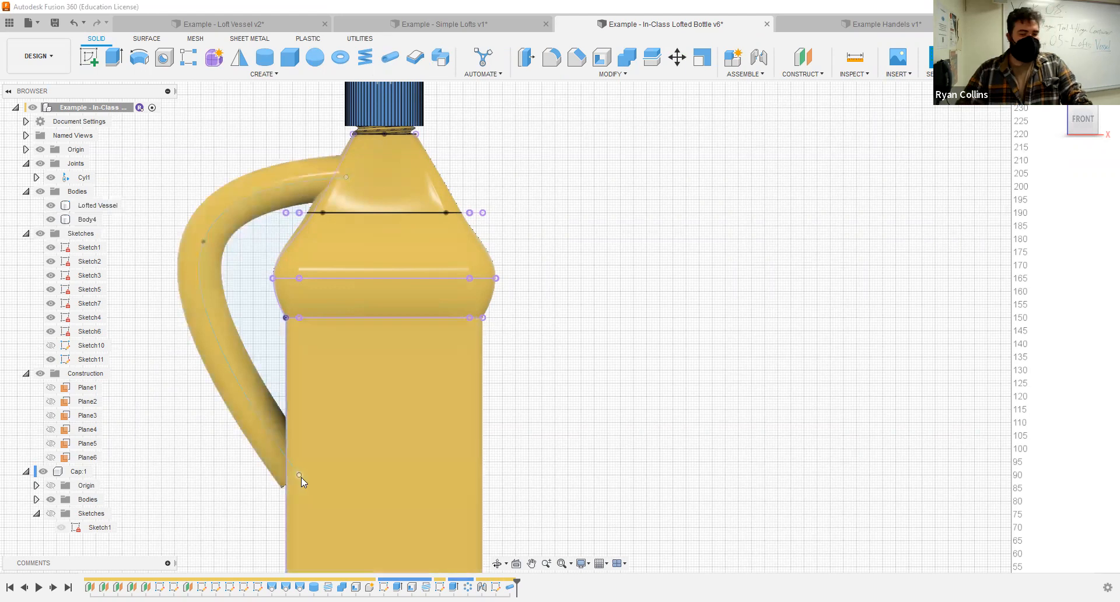
- Reopen the handle sketch and swing the lower endpoint's tangent handle down to about X -48, Z 95 mm, rounding the lower curve
right_click(69, 360)
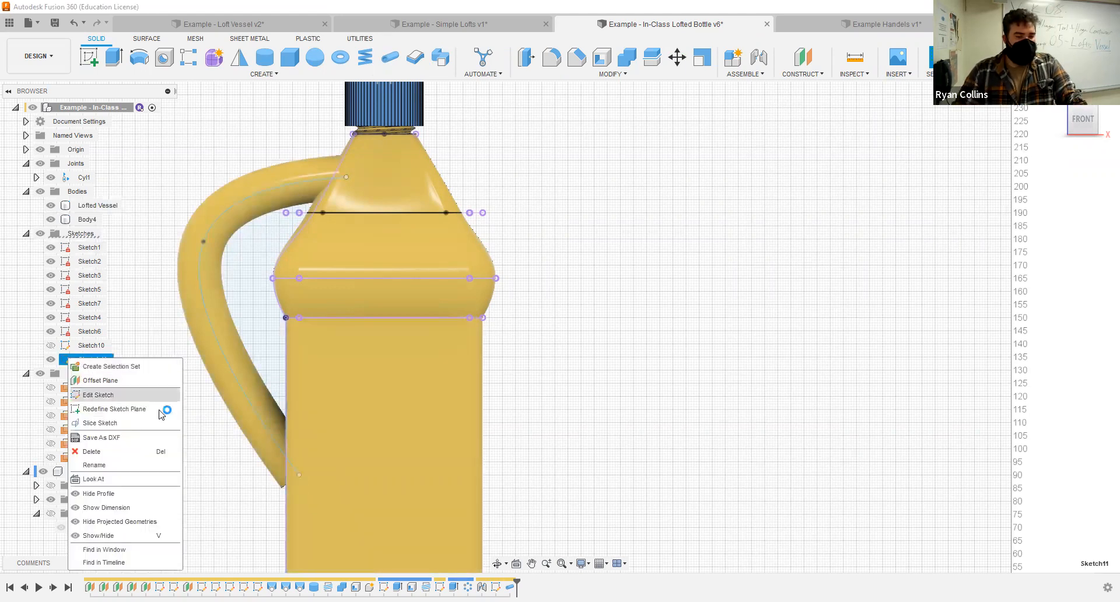
click(86, 395)
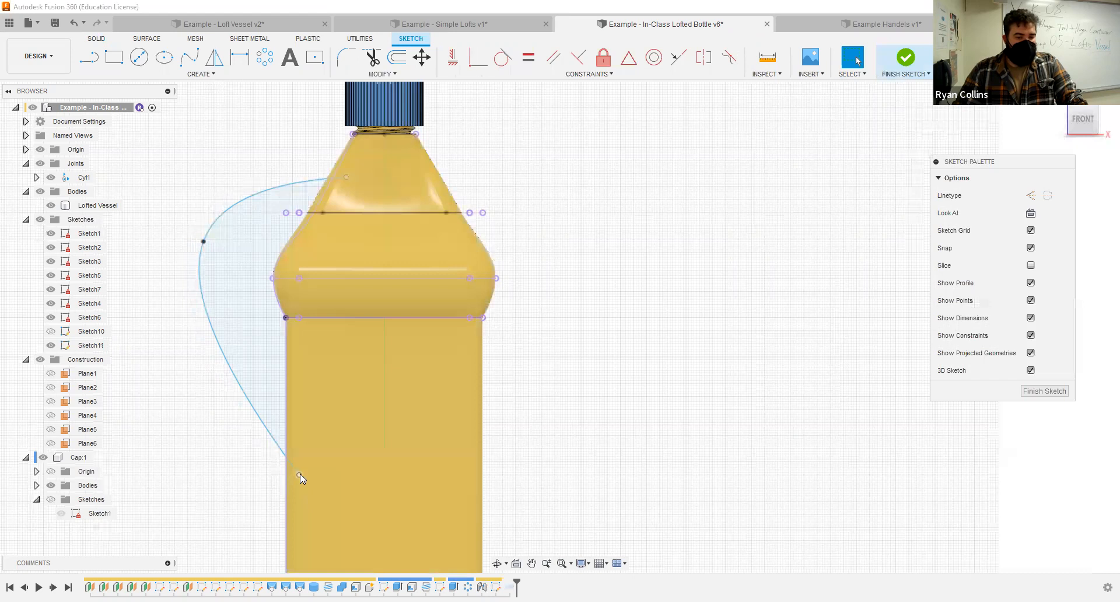
click(300, 474)
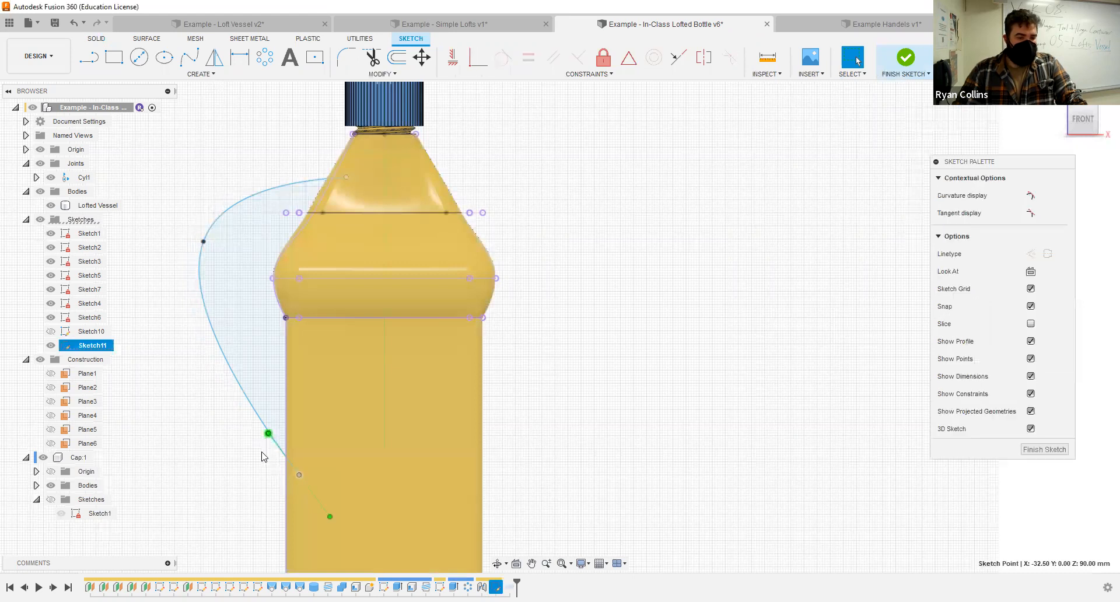
drag(267, 434, 259, 462)
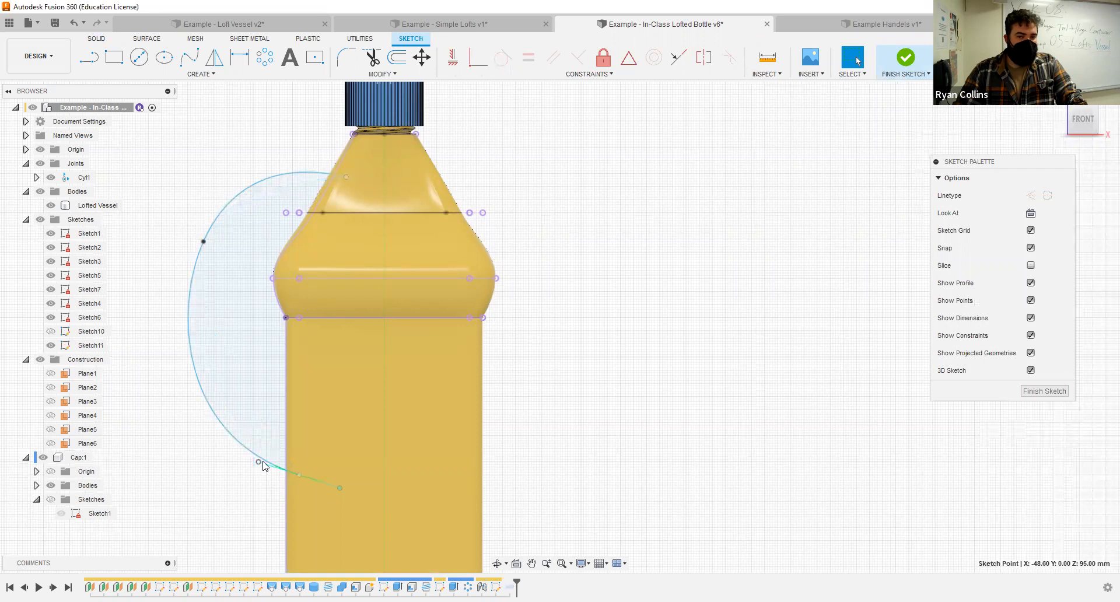
- Finish the handle sketch and edit the pipe feature, setting its distance to 1 along the reshaped spline
click(900, 64)
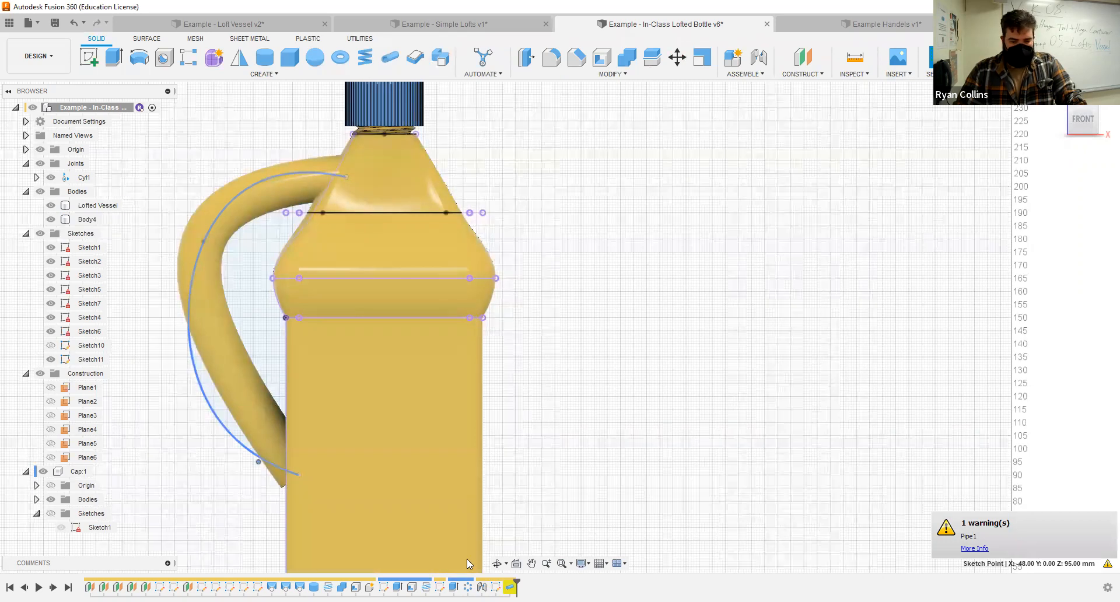
right_click(509, 587)
click(543, 475)
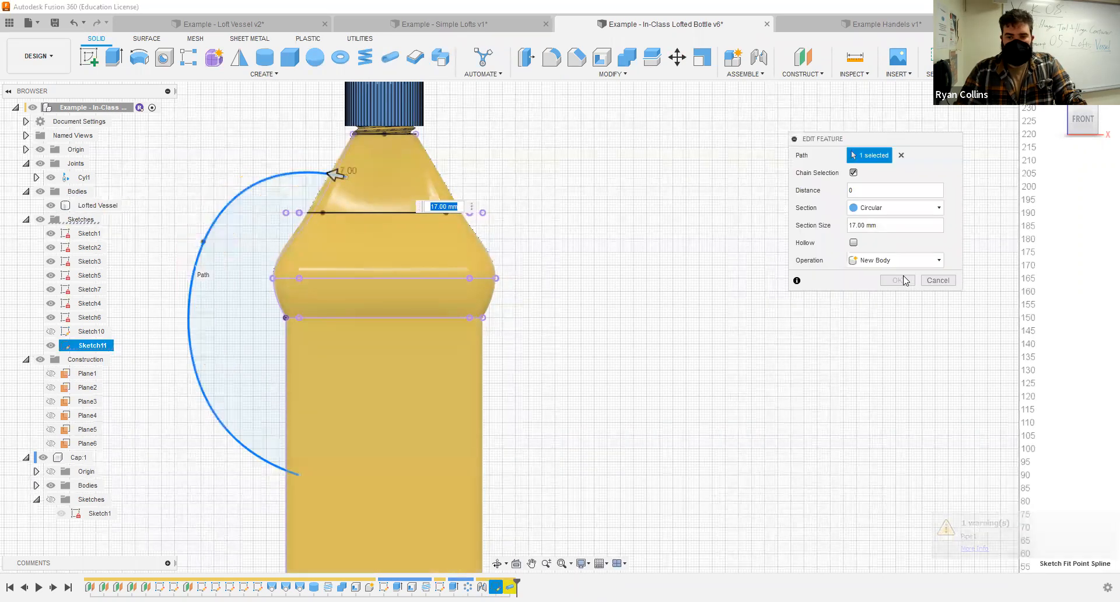
click(860, 190)
text(1)
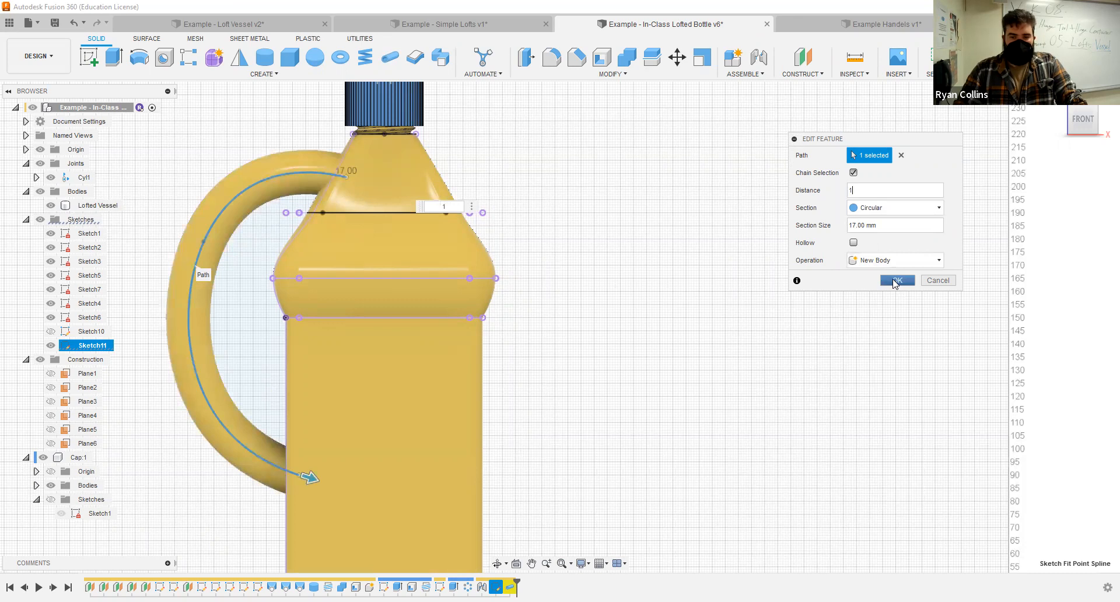
click(896, 280)
- Combine the pipe handle body with the Lofted Vessel body using the join operation
shift+middle_drag(593, 393, 548, 415)
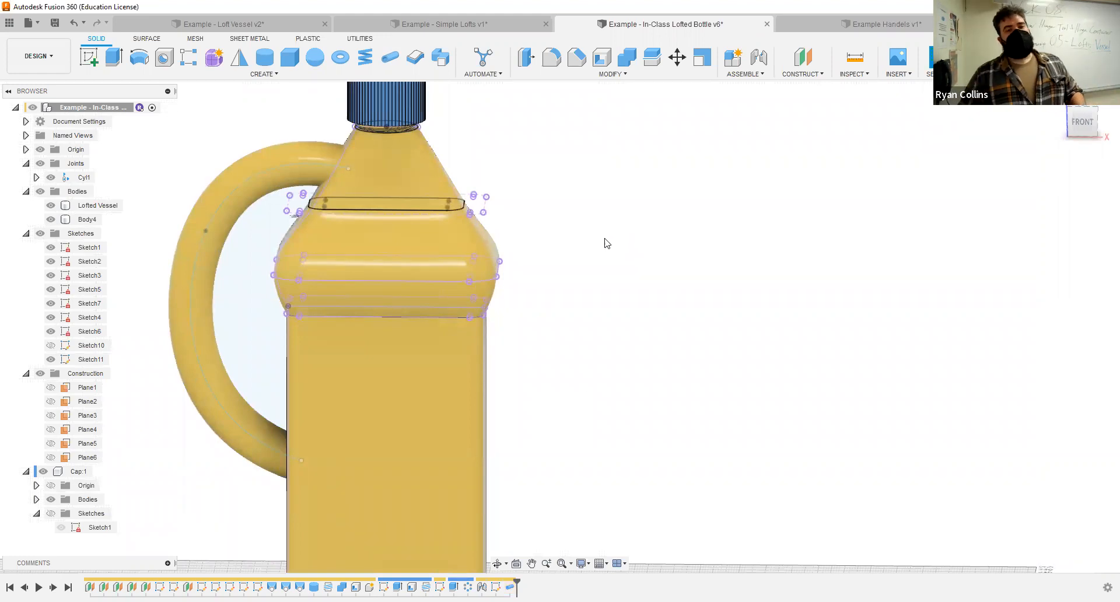
click(628, 59)
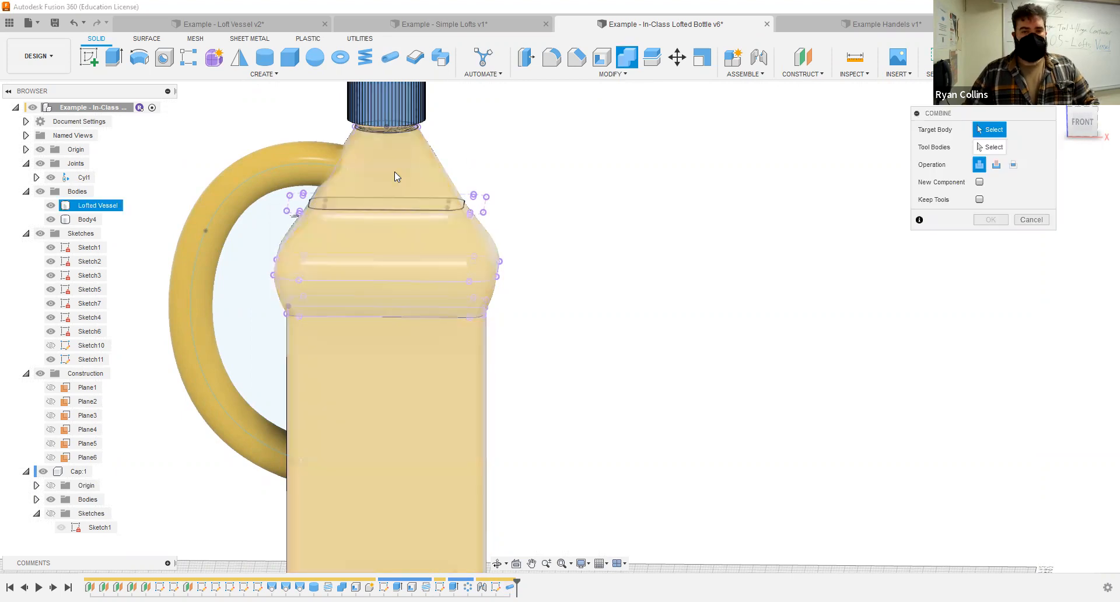
click(250, 165)
click(994, 223)
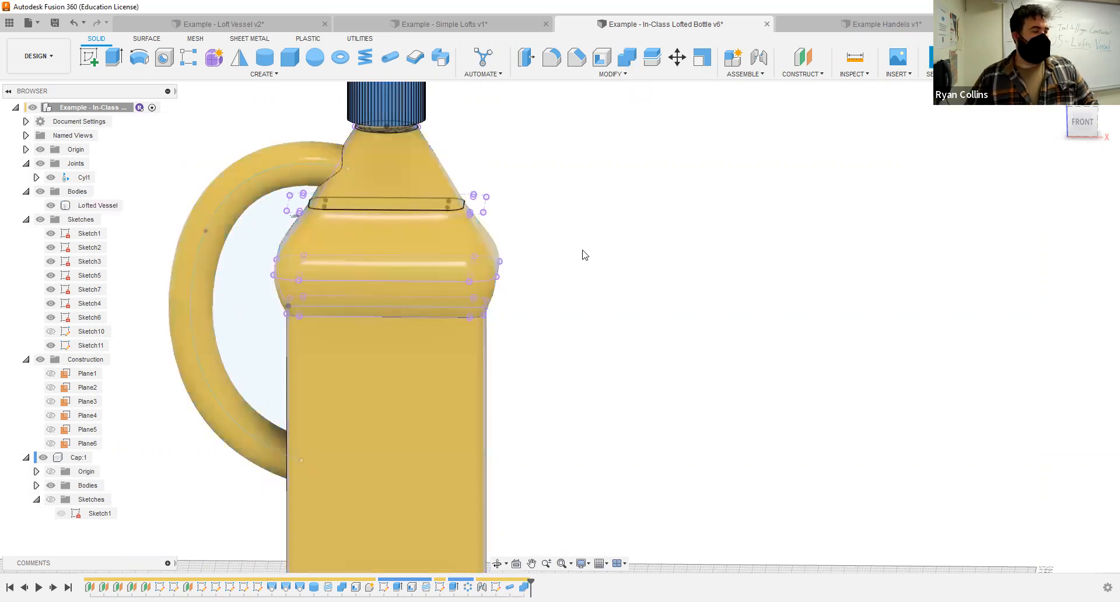
- Add a 5 mm constant-radius fillet to the edge where the handle's lower end meets the bottle
shift+middle_drag(387, 358, 426, 350)
click(553, 65)
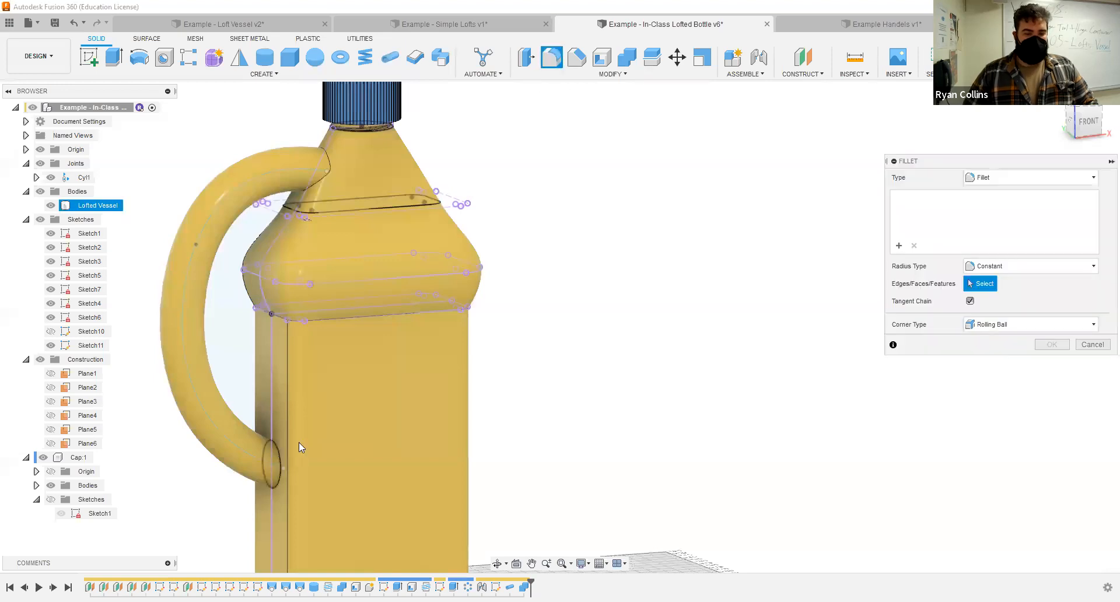
click(268, 453)
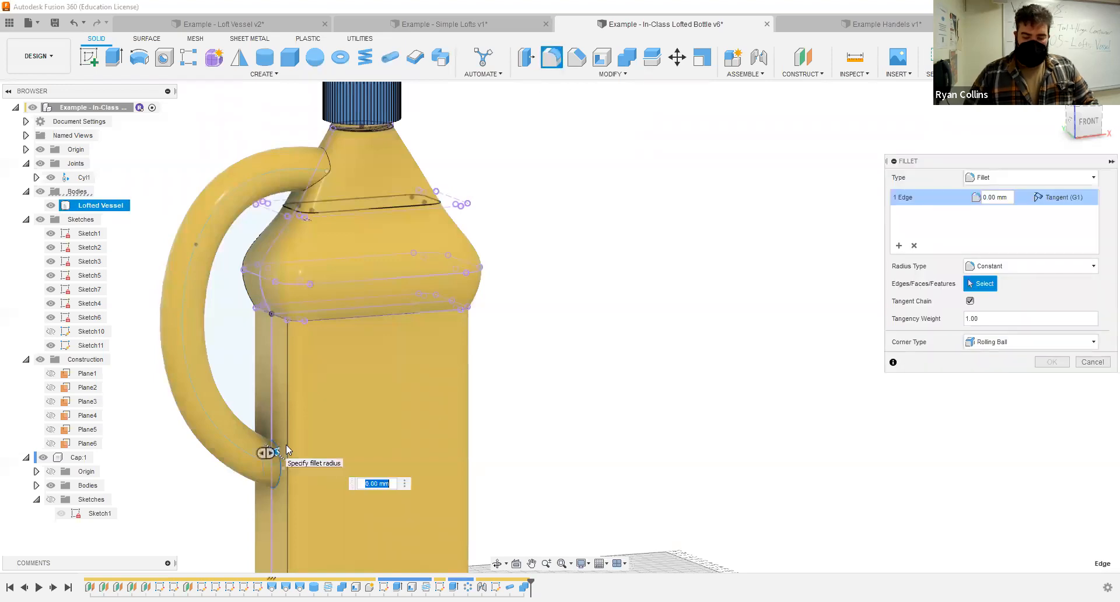
scroll(287, 449, up, 4)
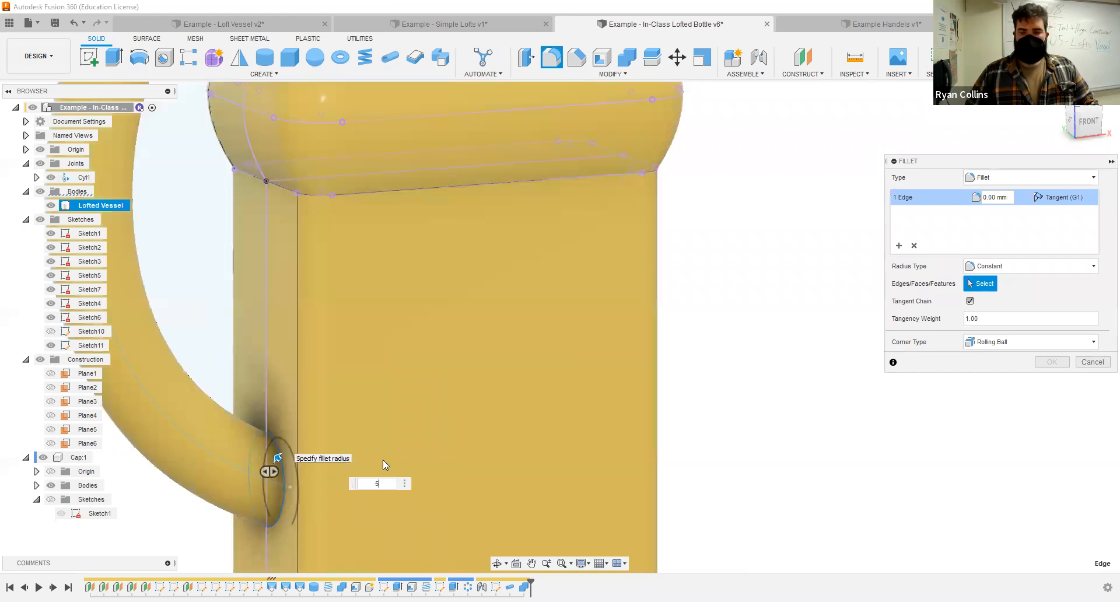
text(5)
double_click(993, 161)
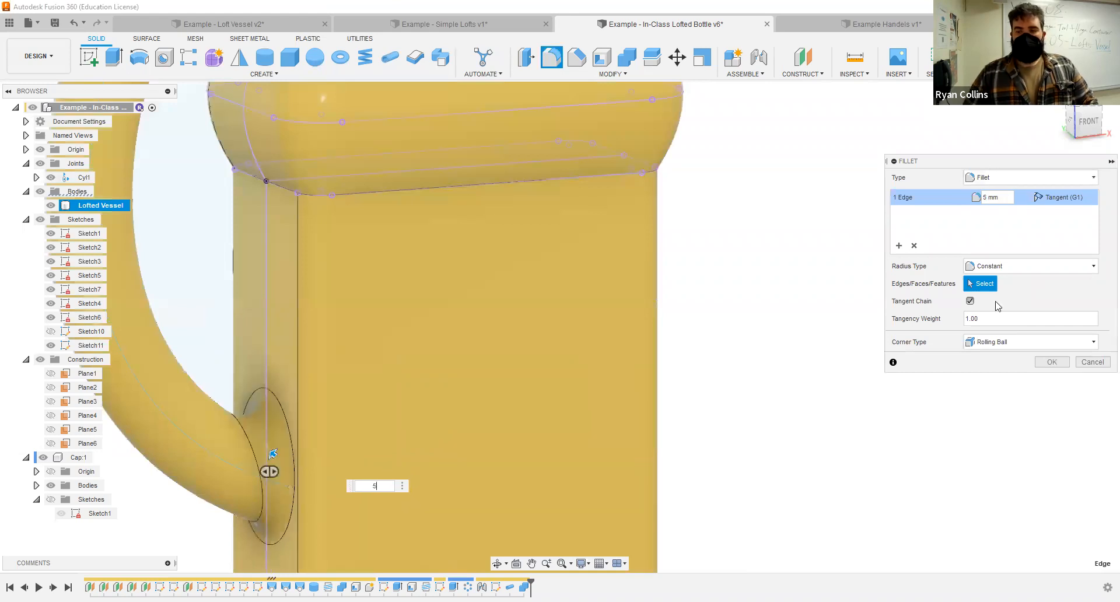
click(963, 337)
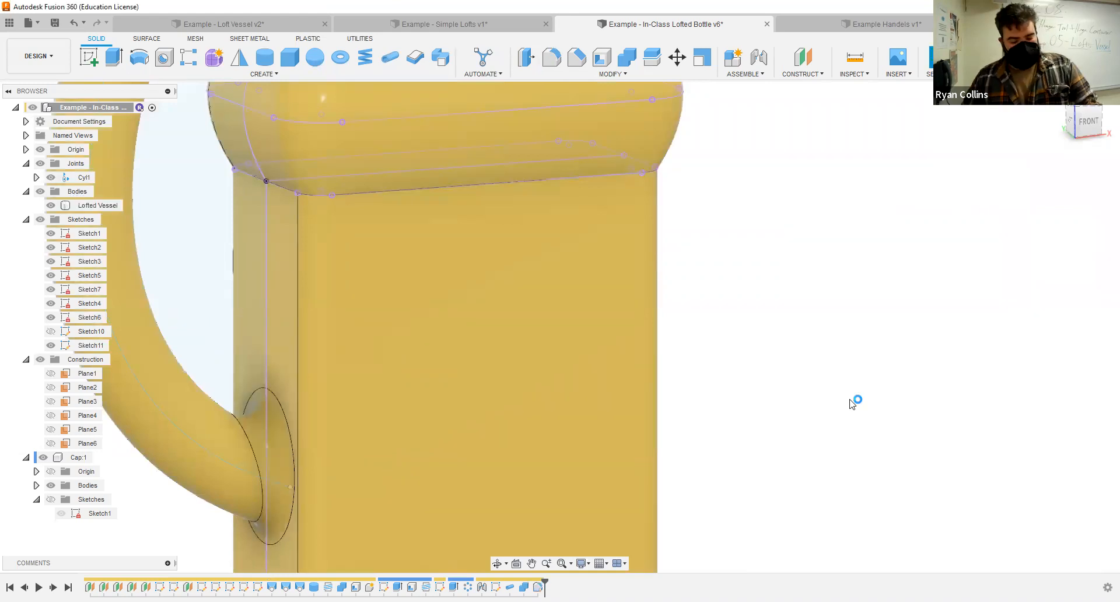
- Hide all of the bottle's sketches and collapse the Sketches and Construction folders
middle_click(852, 400)
middle_click(852, 401)
shift+middle_drag(785, 321, 858, 315)
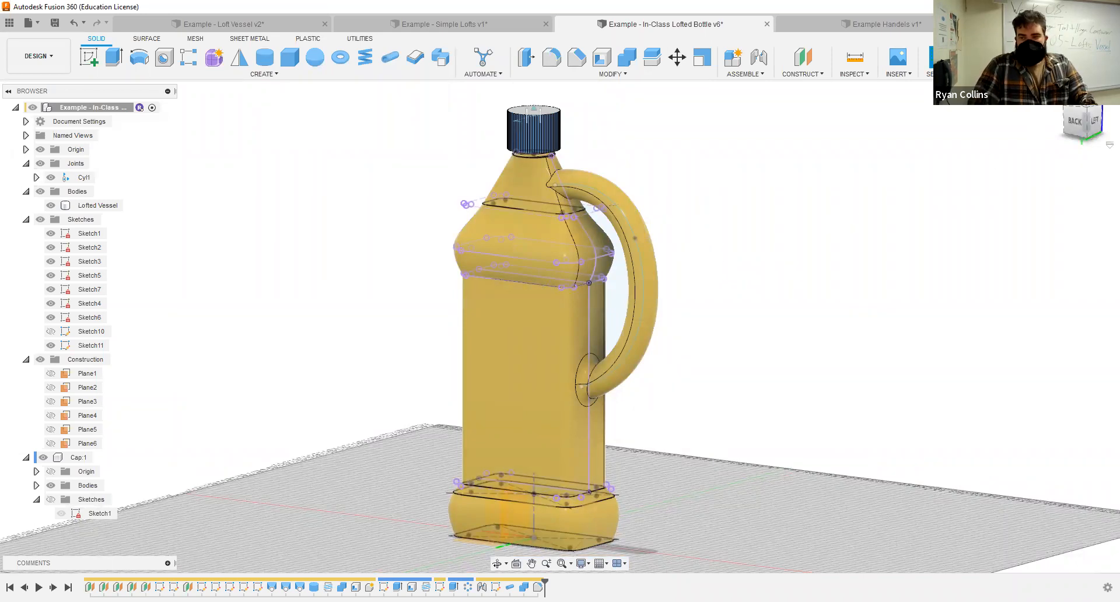
click(1058, 97)
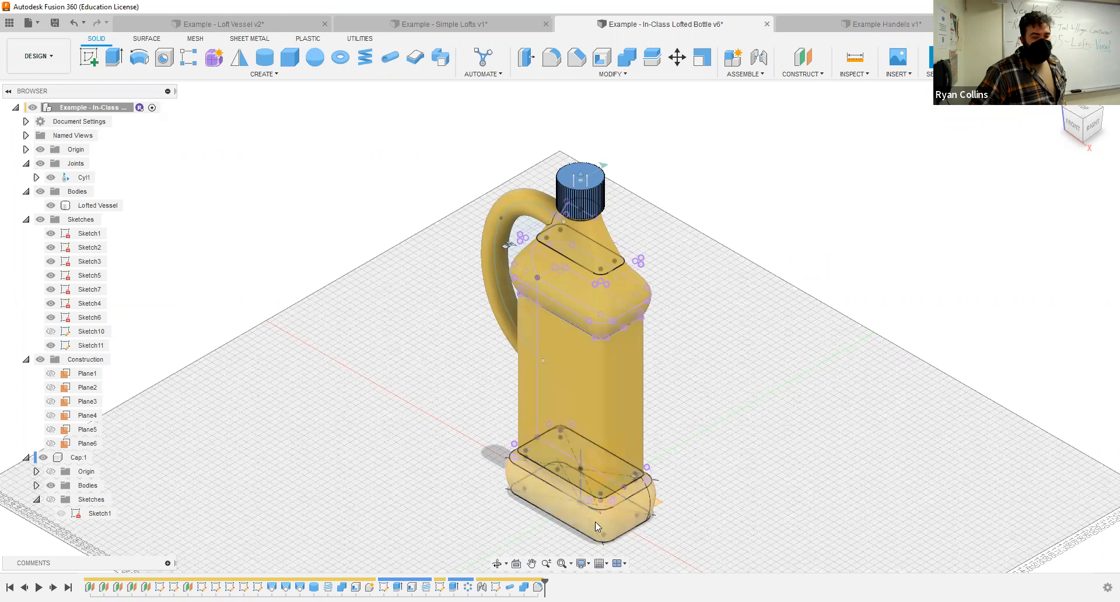
click(601, 382)
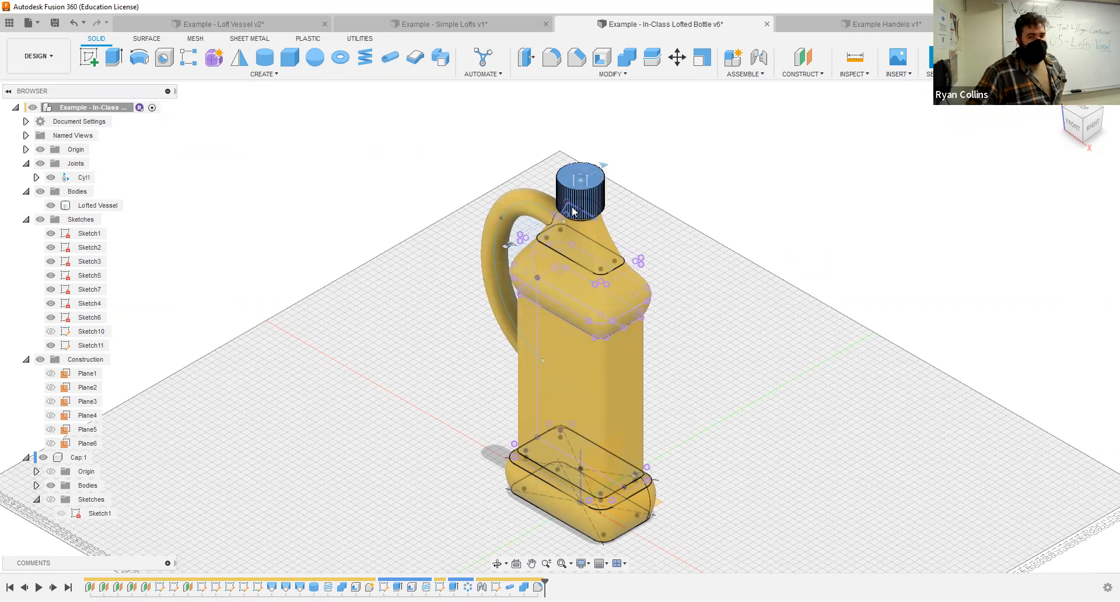
click(26, 220)
click(41, 219)
click(26, 233)
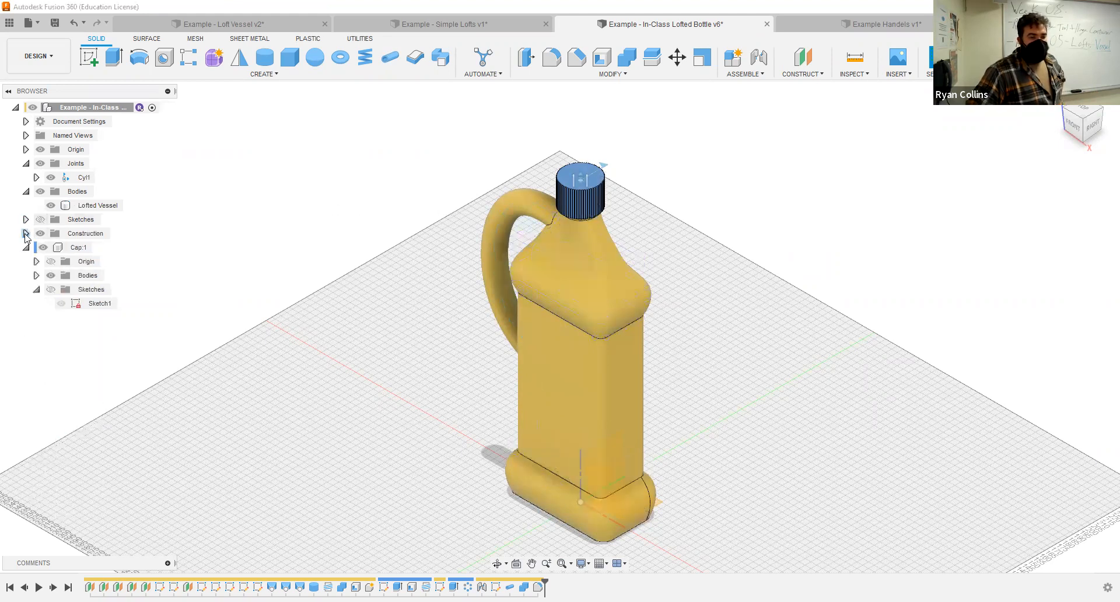
- Hide the Cap component temporarily to examine the threaded bottle neck up close, and show the cap again
click(43, 248)
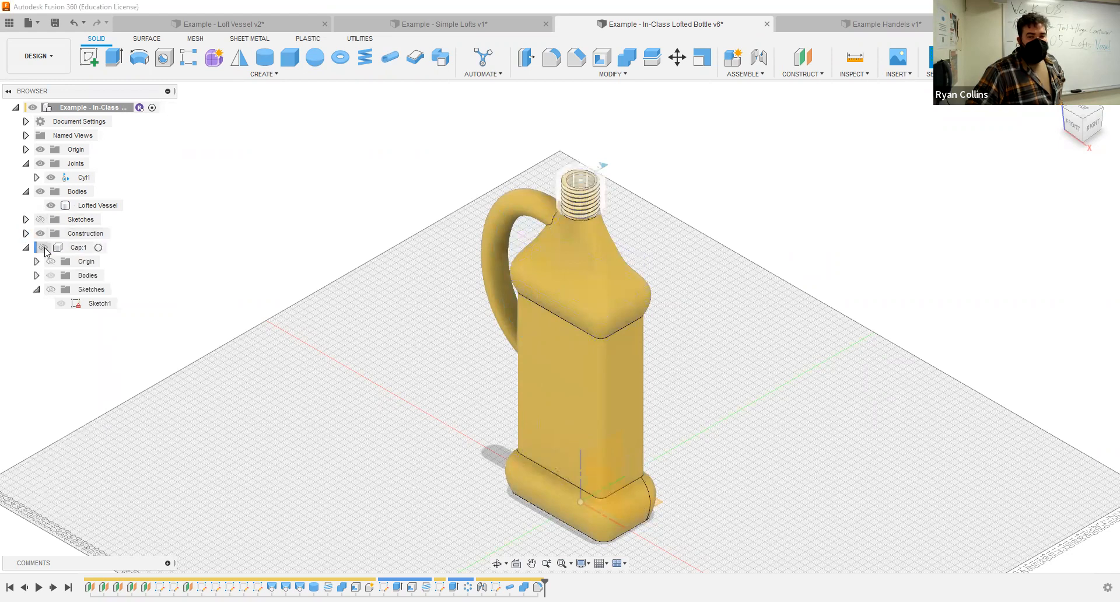
click(551, 202)
scroll(539, 297, up, 5)
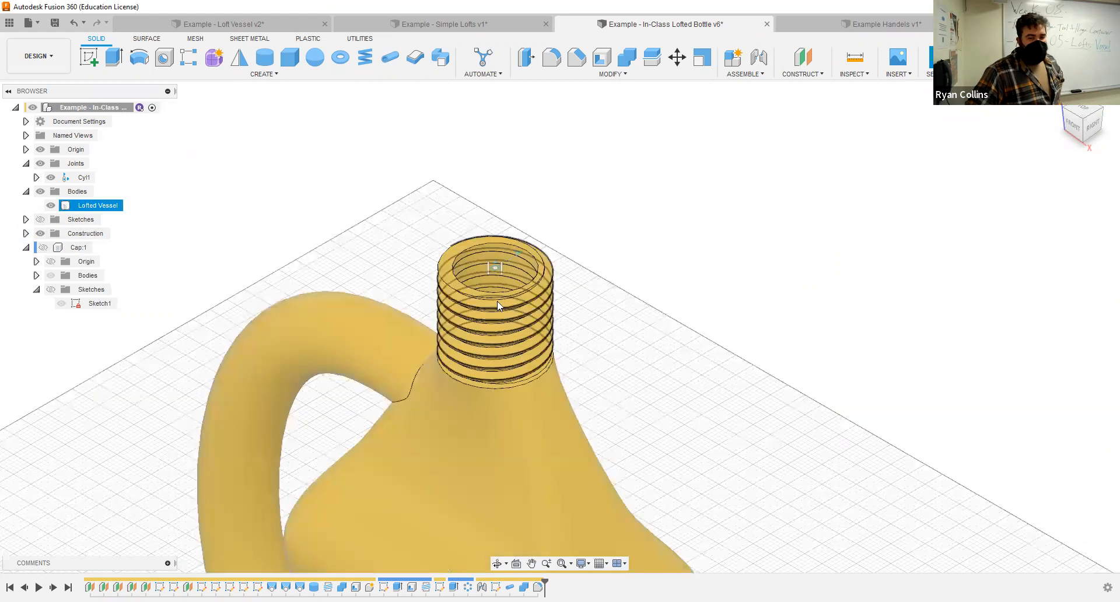
click(38, 249)
click(42, 249)
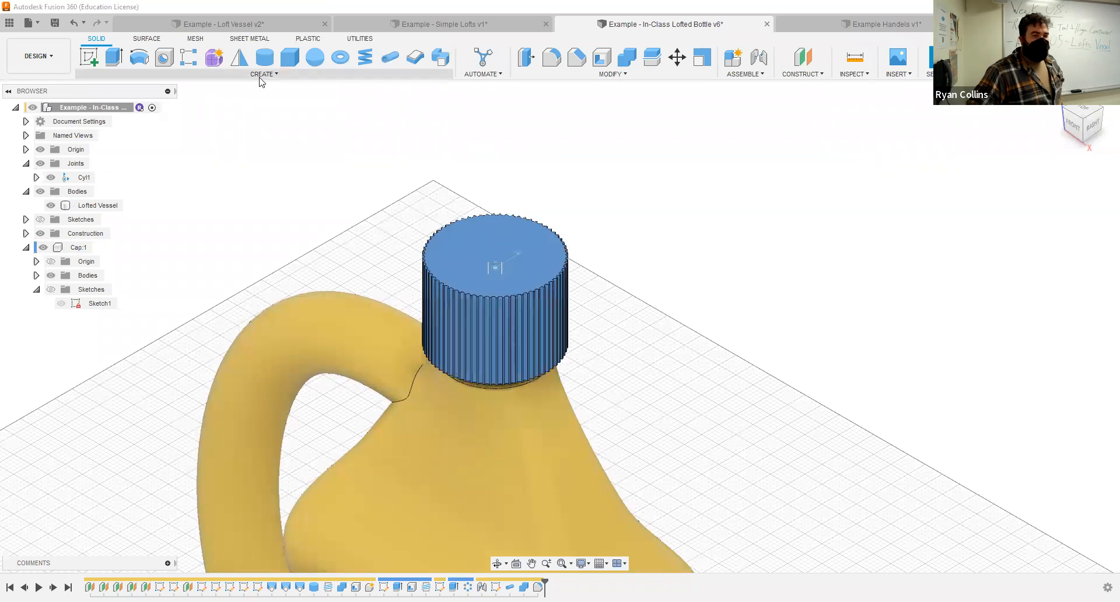
click(261, 75)
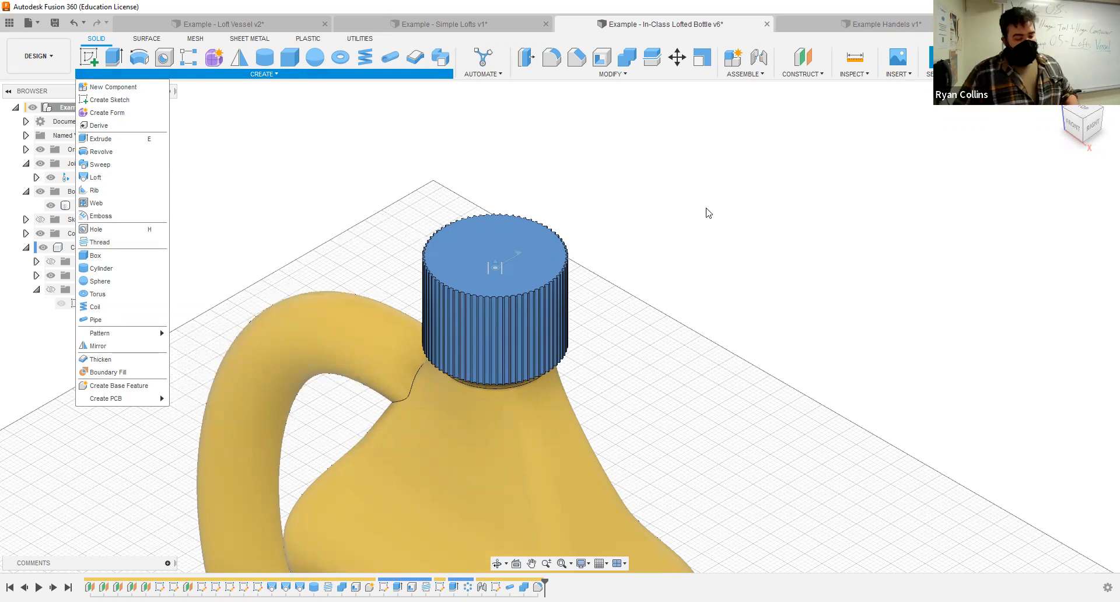
middle_click(765, 195)
middle_click(765, 195)
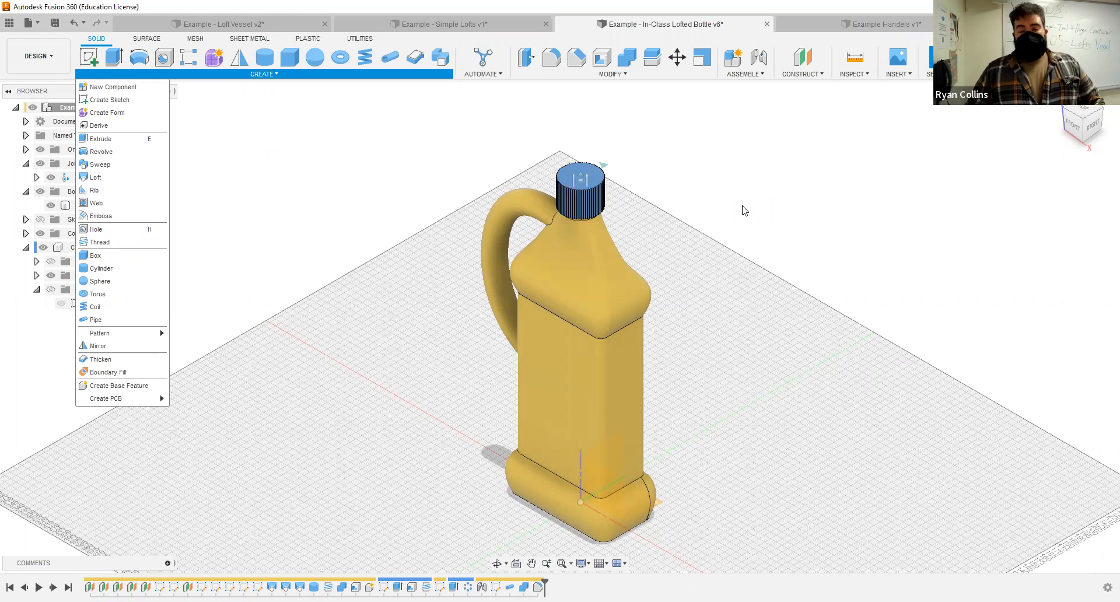
click(757, 74)
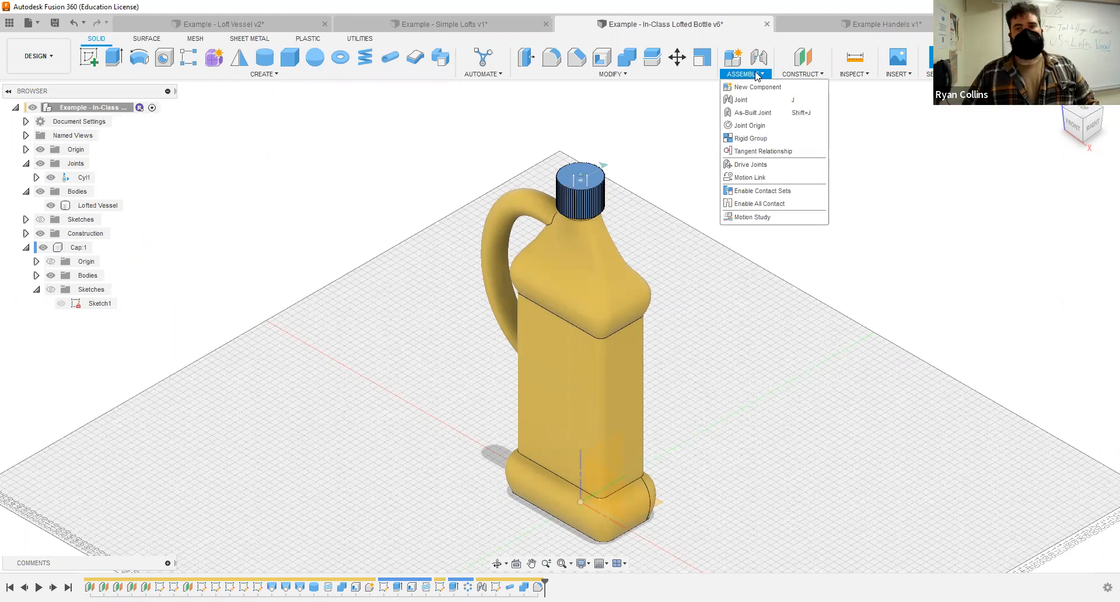
click(756, 74)
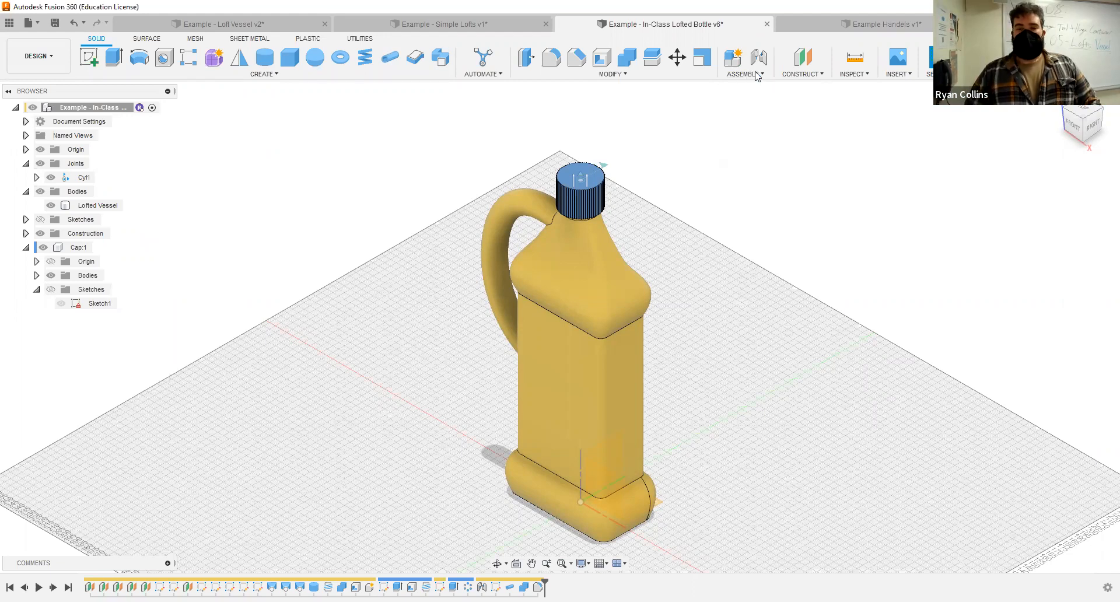